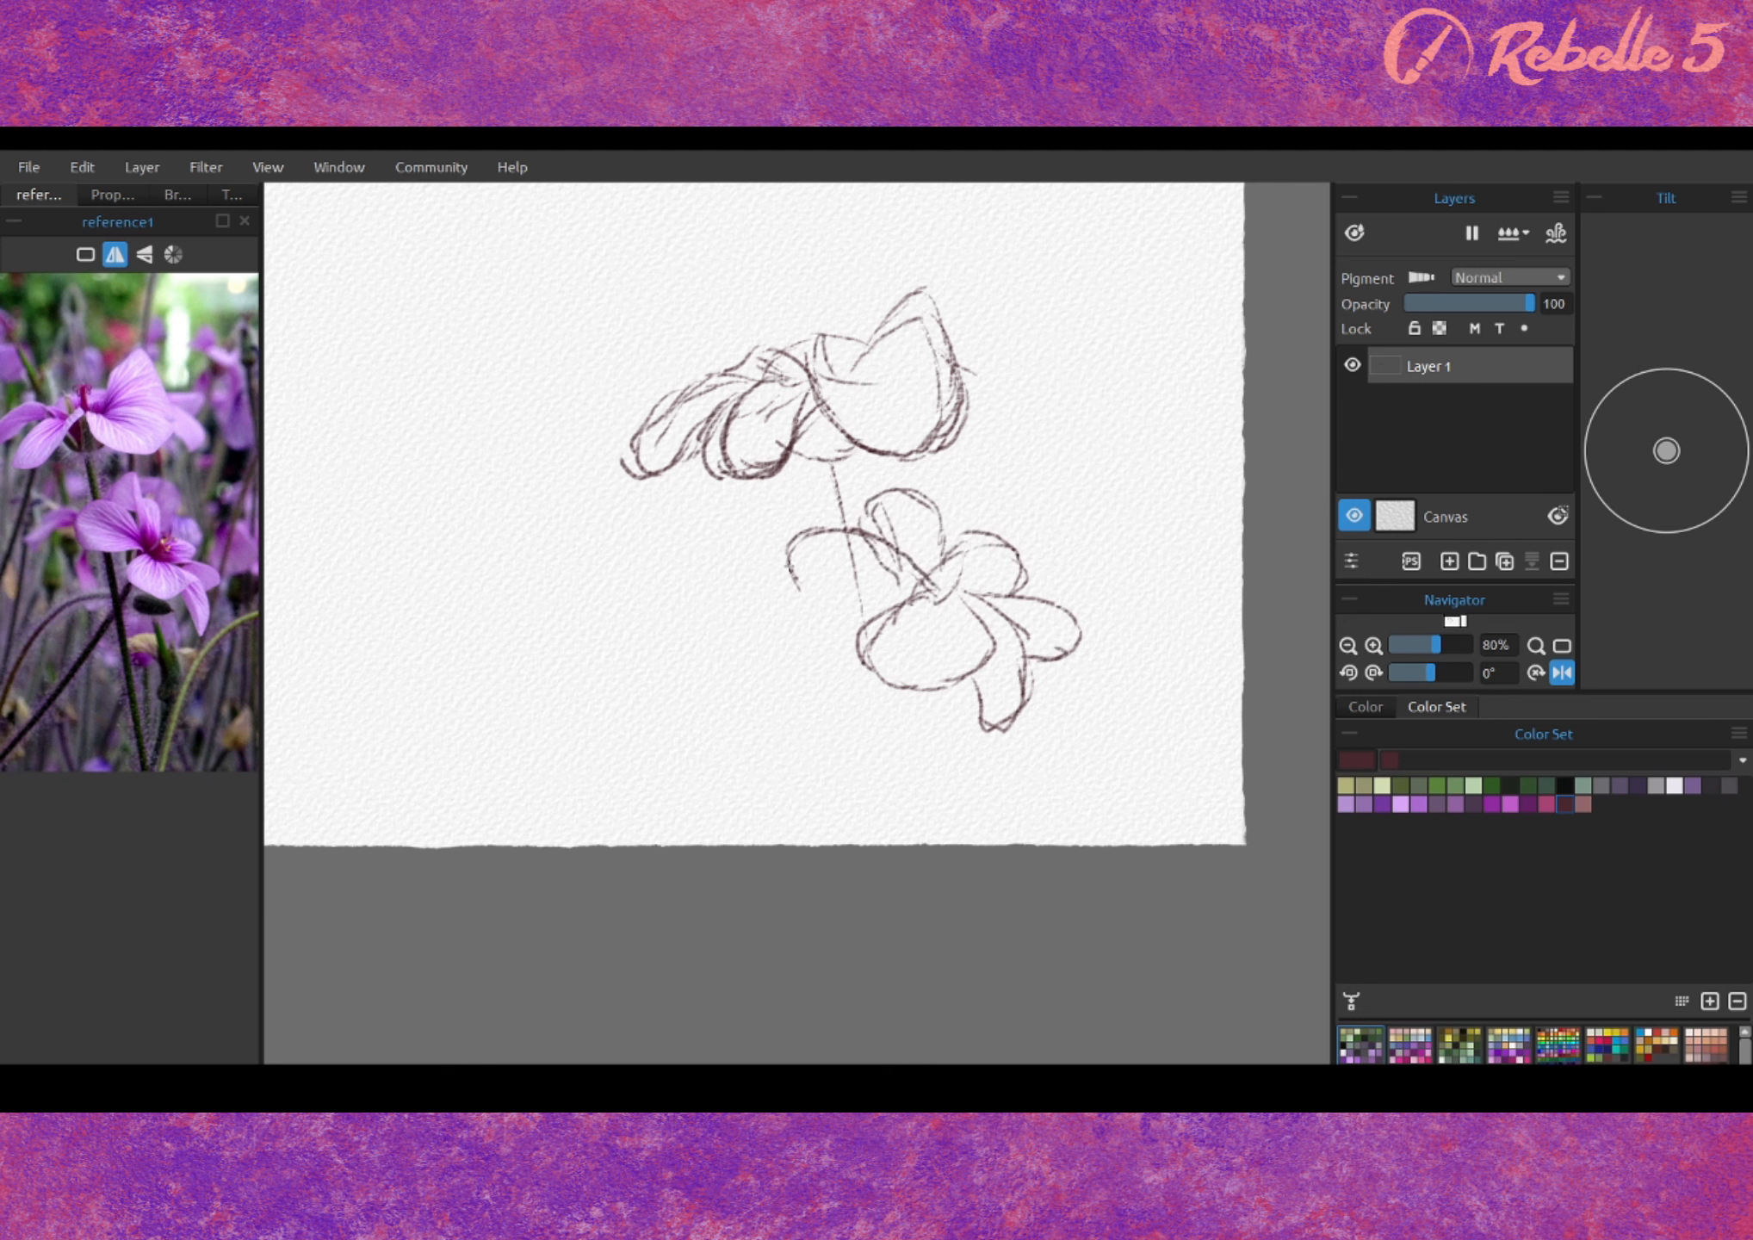
- Add stems below both flowers and a small side bud to the rough floral sketch
mouse_move(883, 672)
mouse_down()
mouse_move(912, 817)
mouse_move(800, 783)
mouse_up()
drag(799, 610, 855, 762)
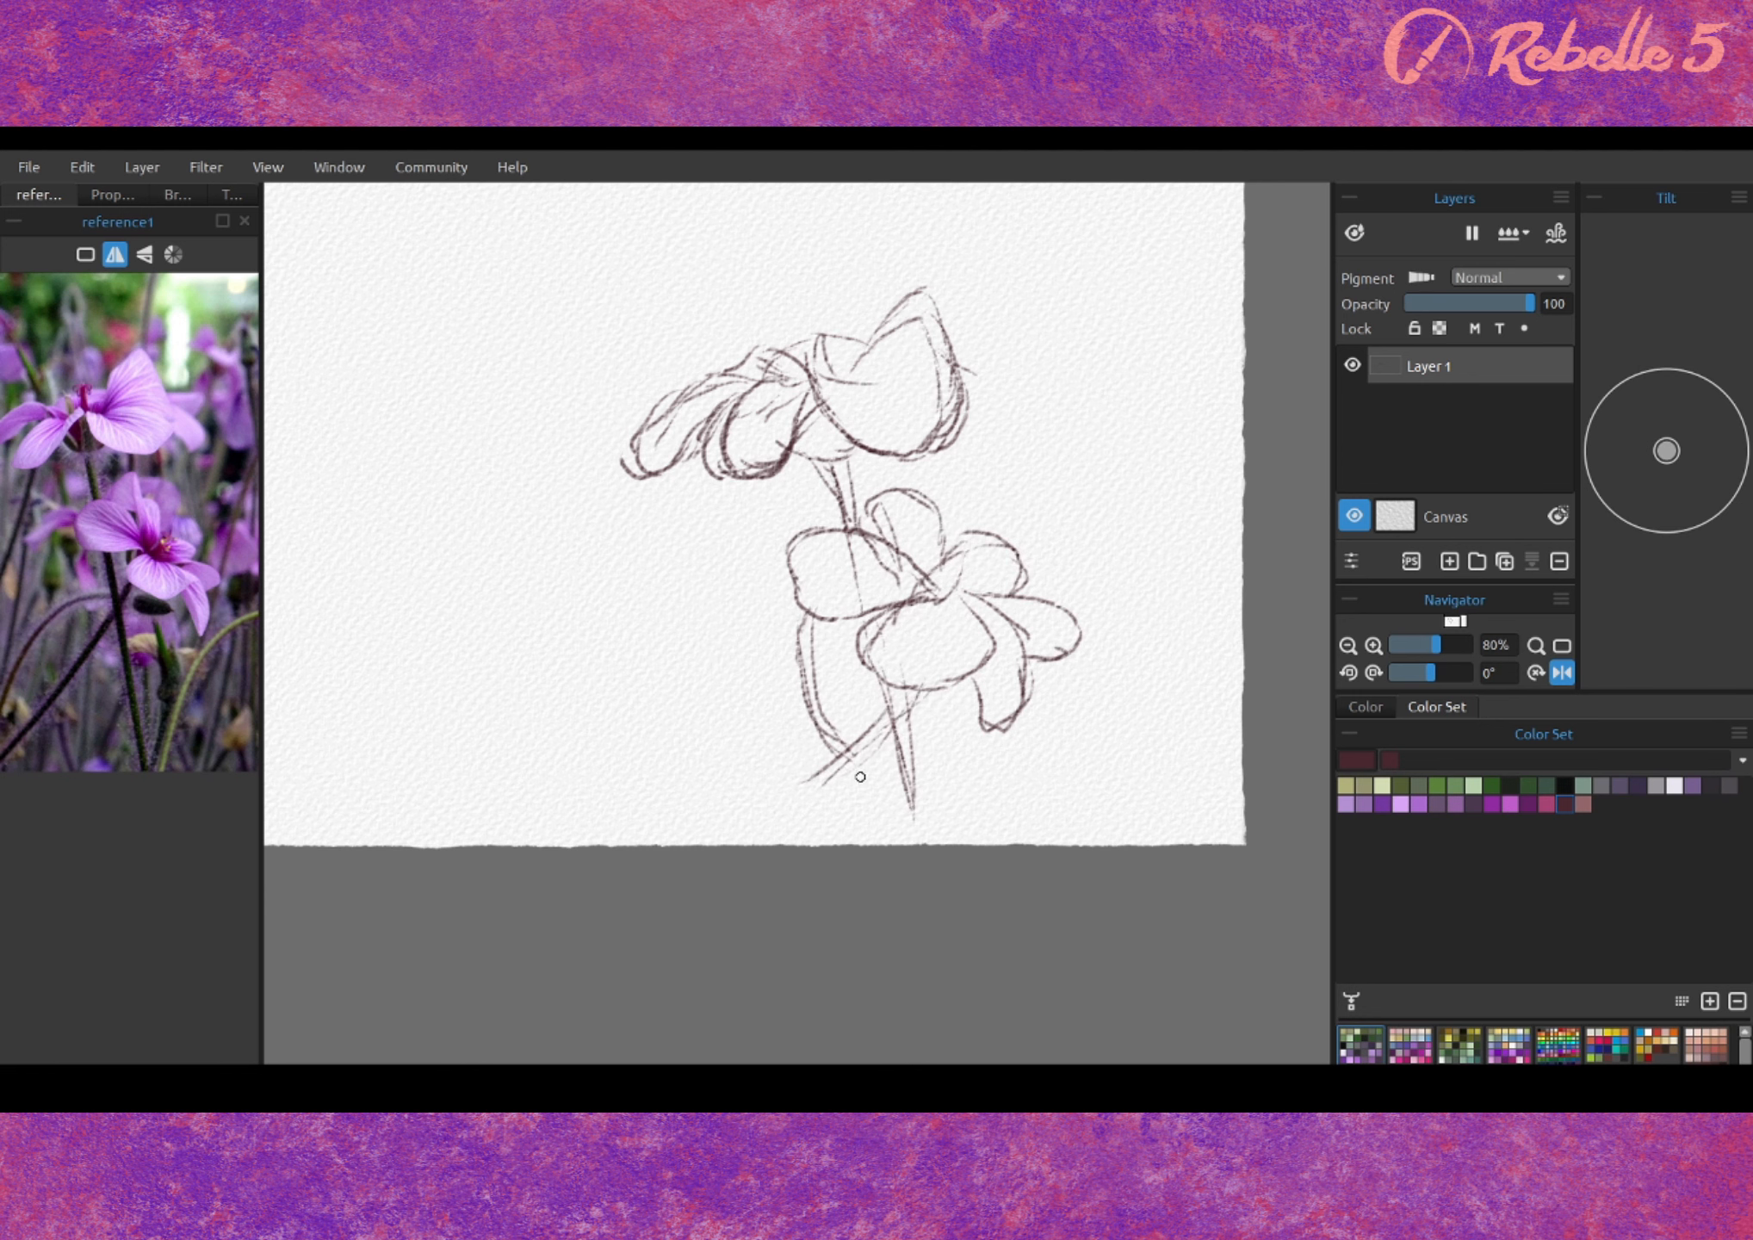
drag(934, 495, 1093, 482)
key(h)
mouse_move(865, 677)
mouse_down()
mouse_move(827, 743)
mouse_move(852, 584)
mouse_up()
- Fade the rough sketch layer and redraw the upper flower with cleaner outlines on a new layer
drag(1529, 303, 1424, 303)
key(ctrl+shift+n)
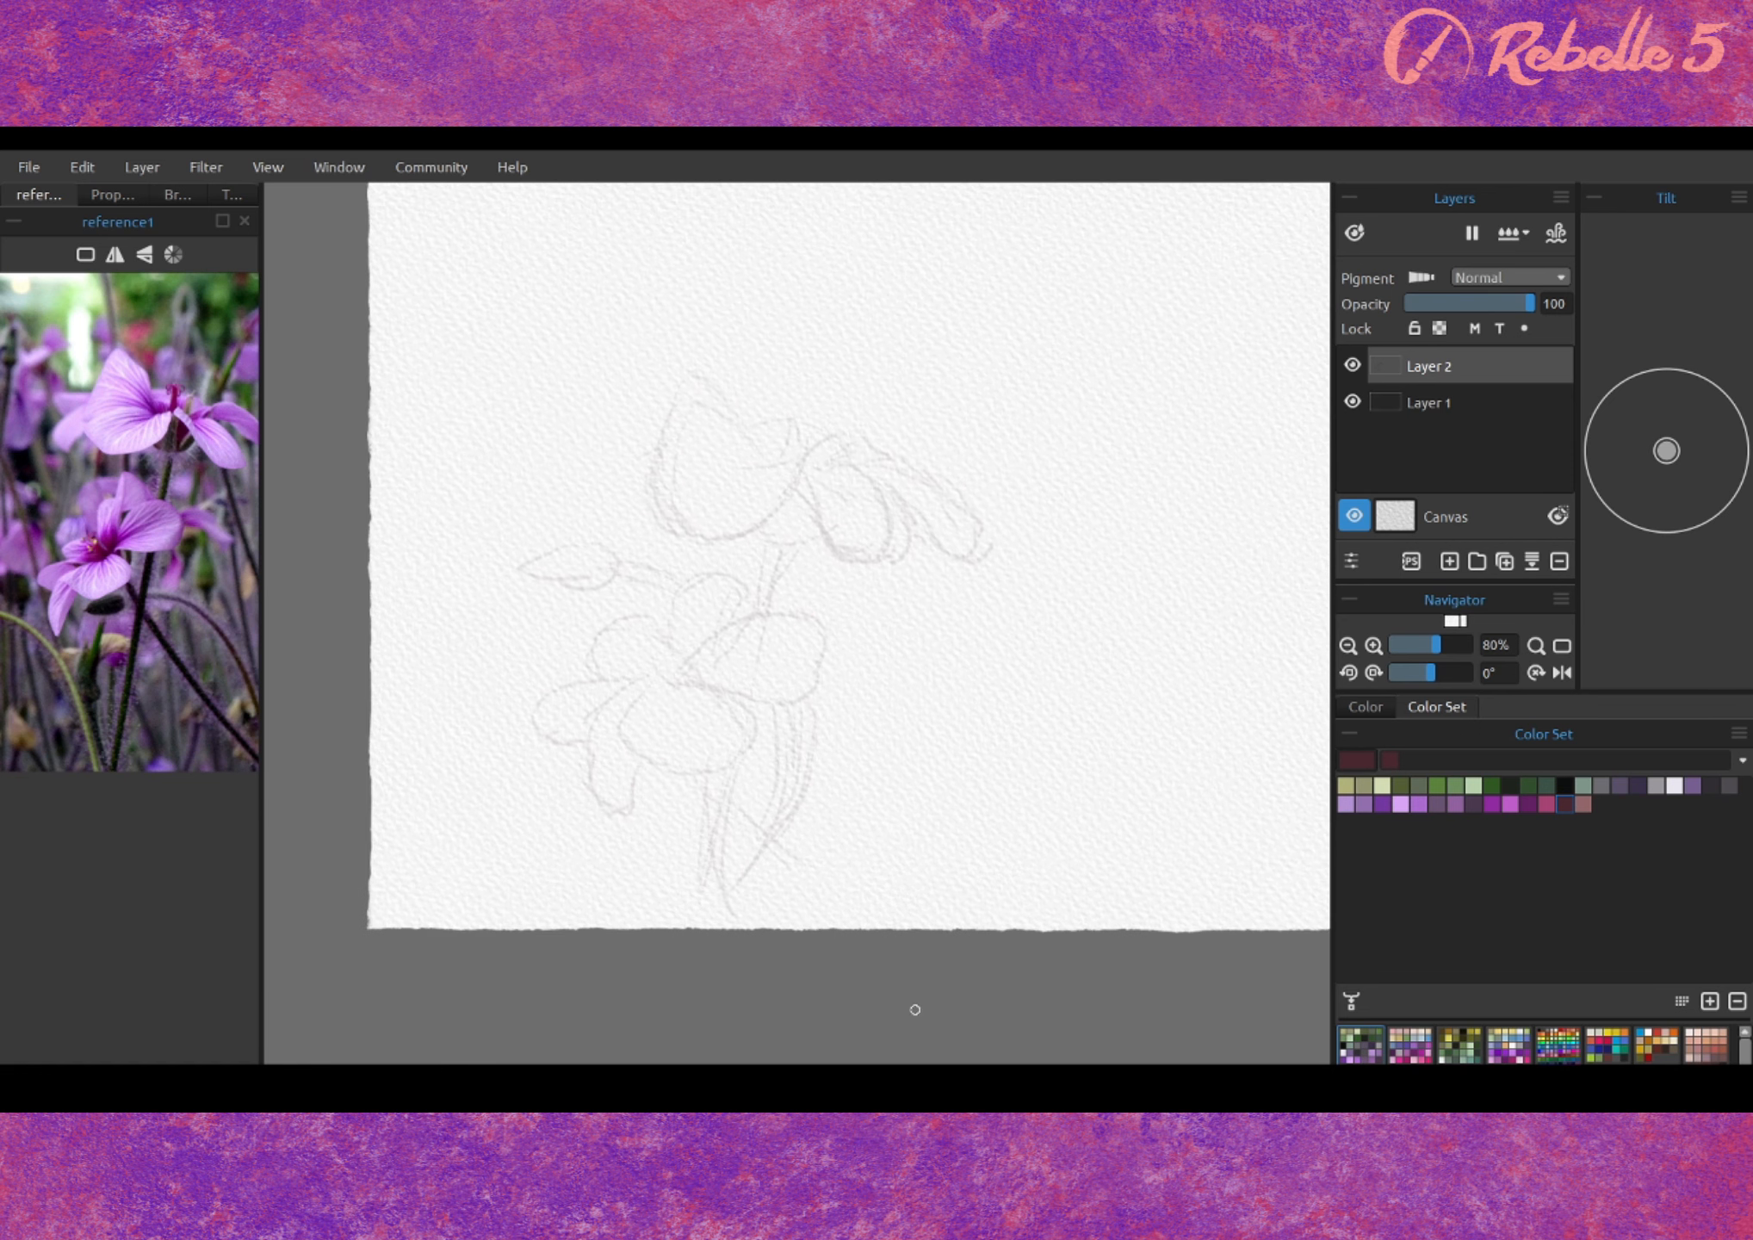
mouse_move(746, 535)
mouse_down()
mouse_move(830, 447)
mouse_move(884, 454)
mouse_up()
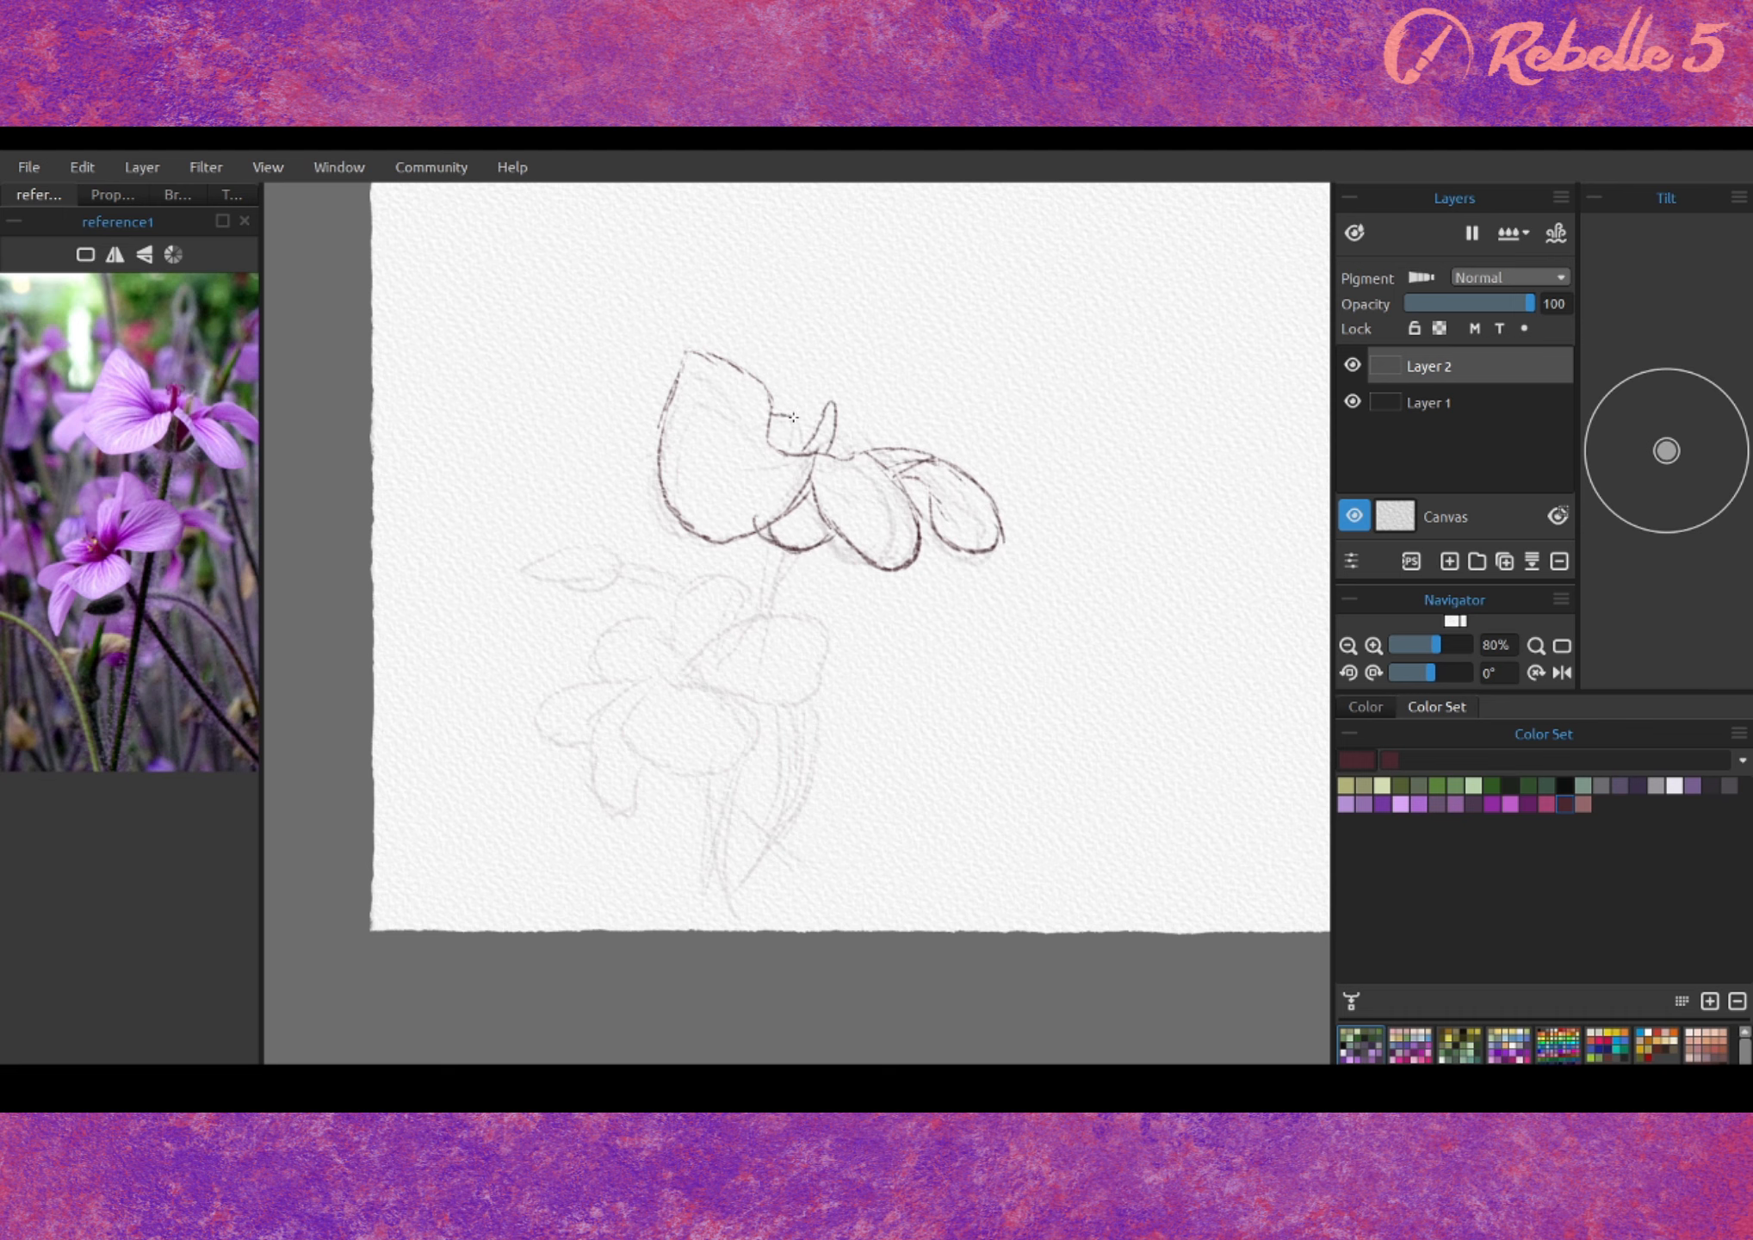
key(h)
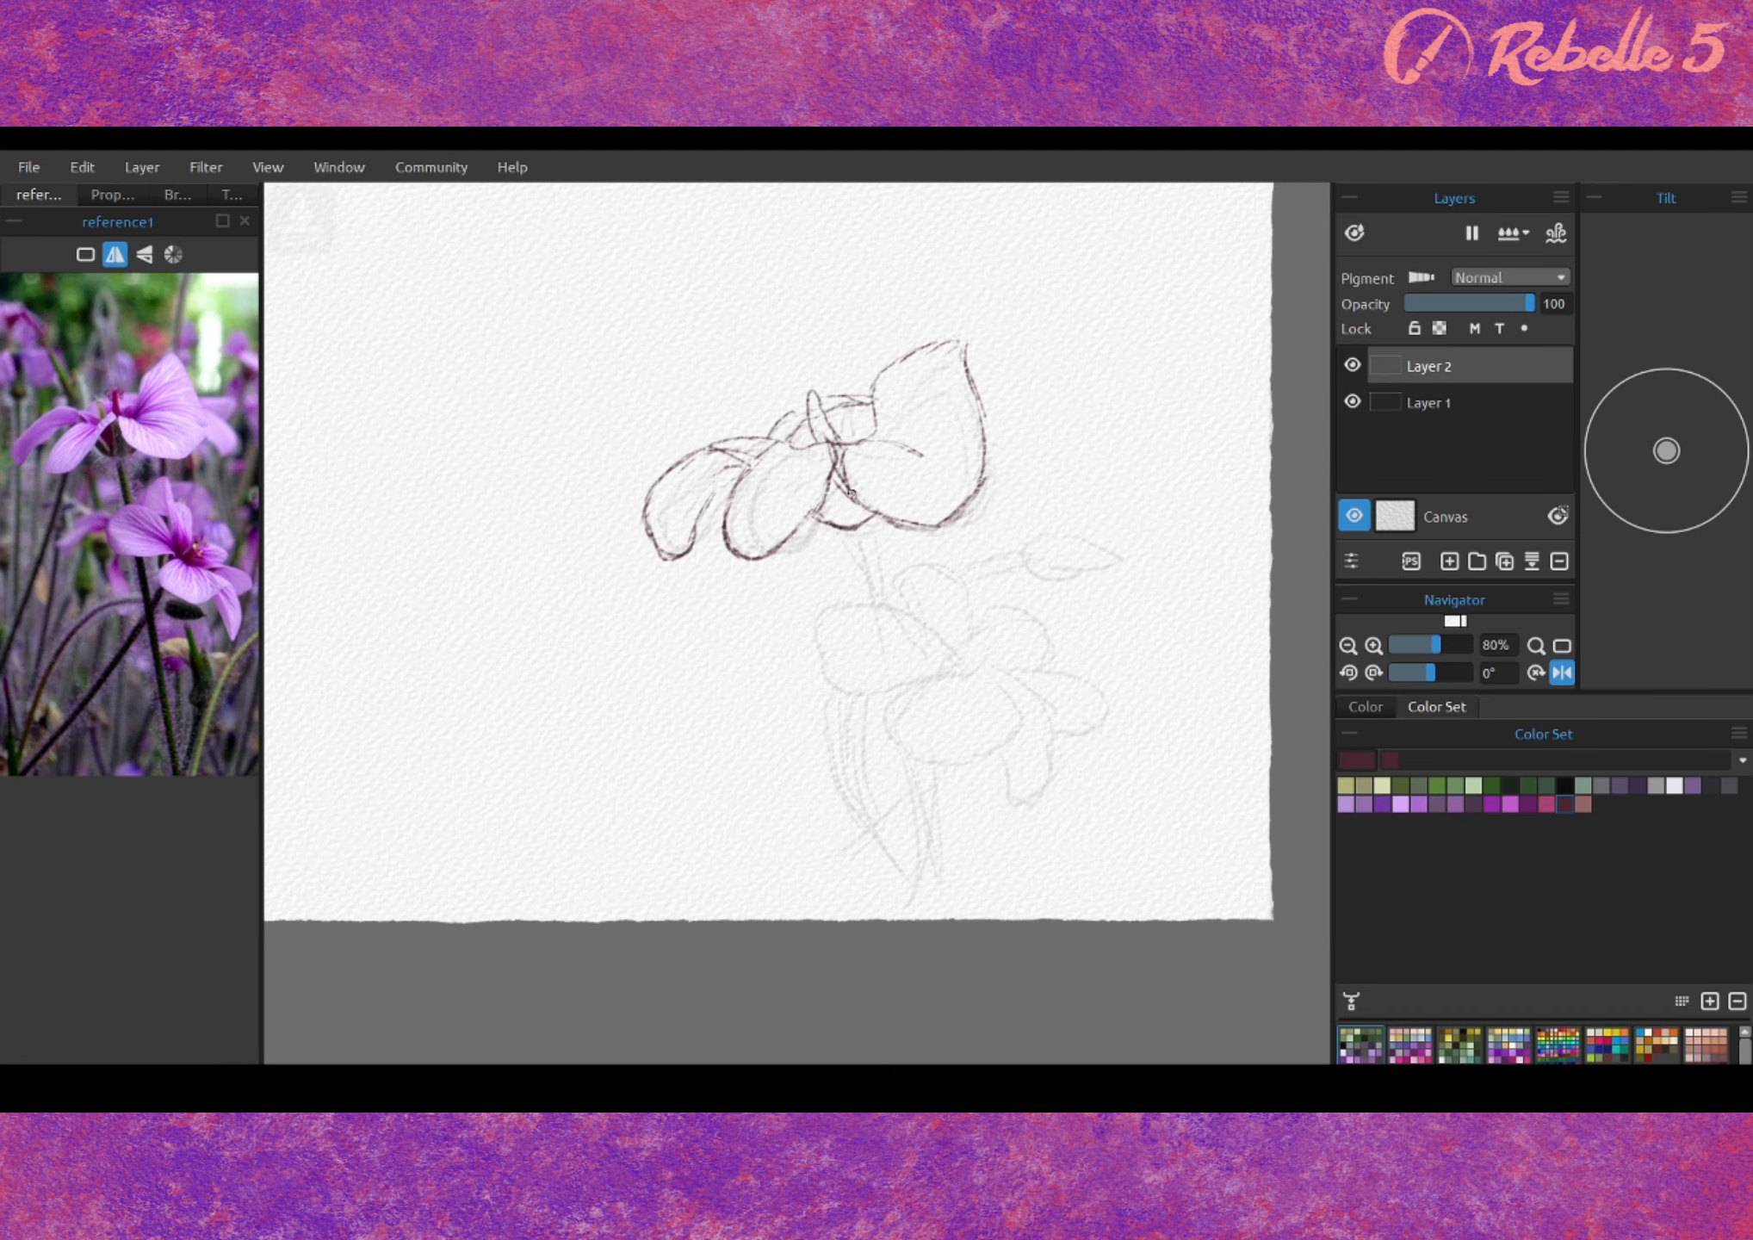
- Redraw the lower flower, the curved stems and the two buds with clean lines over the faded rough sketch
drag(847, 530, 864, 596)
mouse_move(939, 501)
mouse_down()
mouse_move(968, 534)
mouse_move(919, 562)
mouse_move(986, 617)
mouse_move(1024, 572)
mouse_move(1087, 629)
mouse_move(1037, 706)
mouse_up()
drag(877, 771, 848, 792)
drag(943, 701, 787, 791)
drag(888, 637, 903, 719)
mouse_move(952, 515)
mouse_down()
mouse_move(1110, 508)
mouse_move(1043, 534)
mouse_up()
mouse_move(960, 463)
mouse_down()
mouse_move(928, 526)
mouse_move(943, 607)
mouse_up()
drag(697, 544, 737, 675)
drag(689, 564, 727, 670)
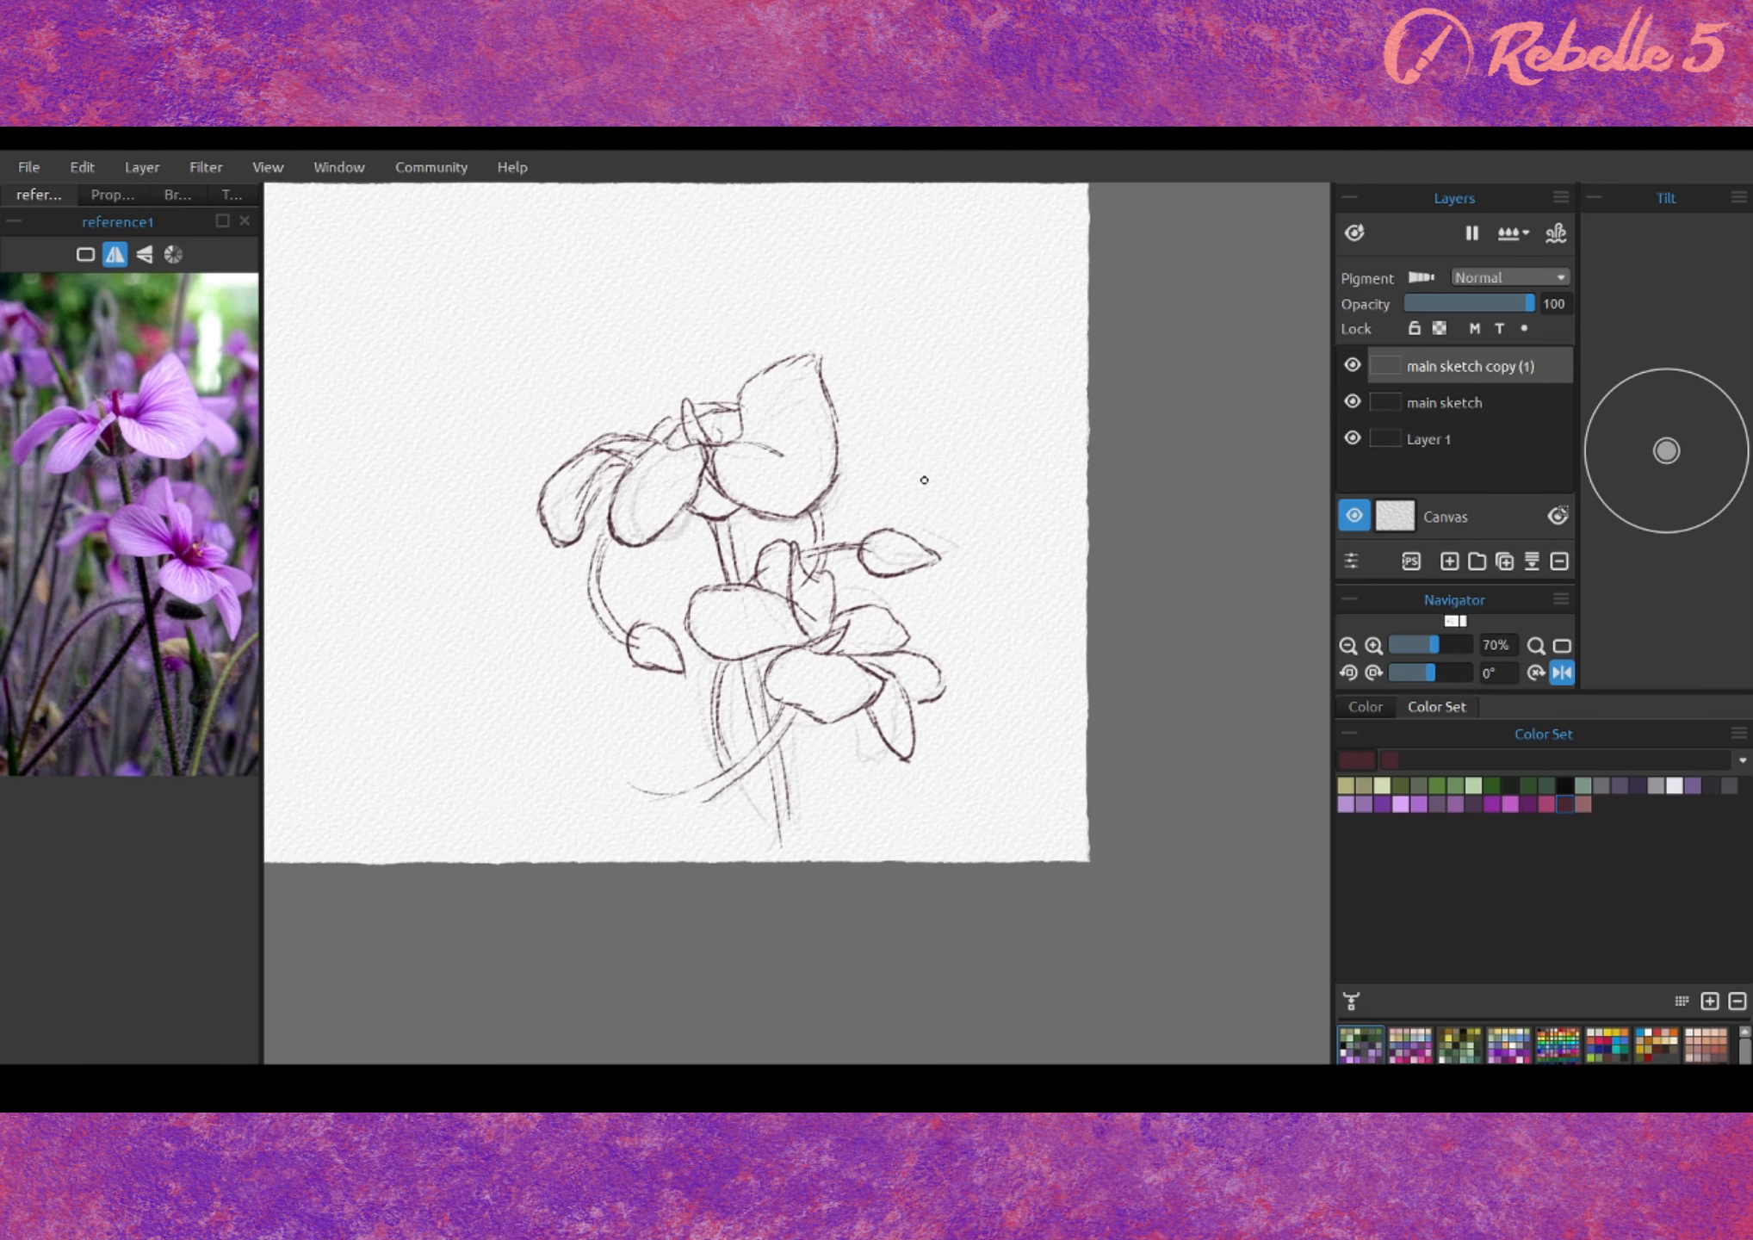
- Hide the rough sketch and the main sketch copy, and lower the remaining main sketch's opacity to 39
click(1353, 438)
click(1455, 402)
drag(1529, 303, 1467, 305)
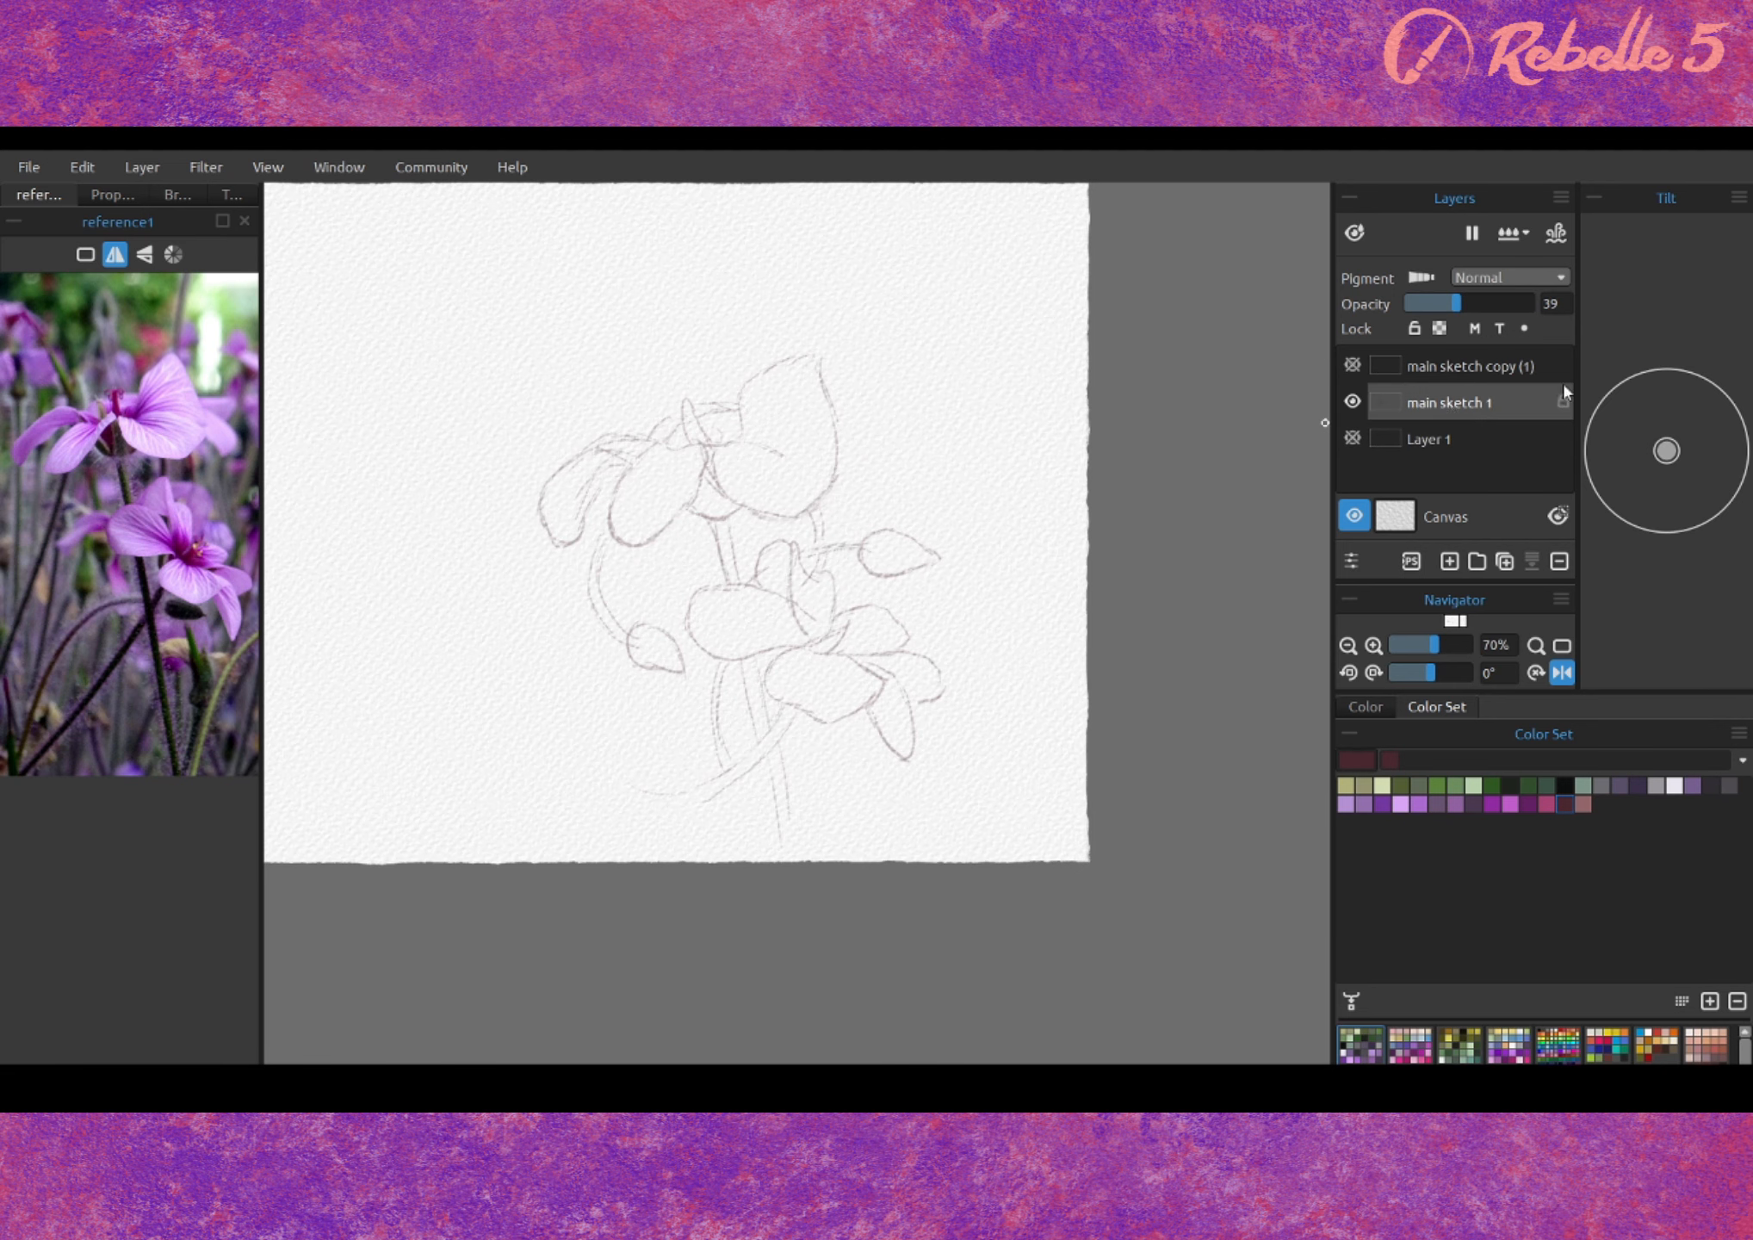
- Choose the Filbert watercolor brush from the Rebelle 3 original set and dark purple, and add a layer above the faded sketch
click(177, 193)
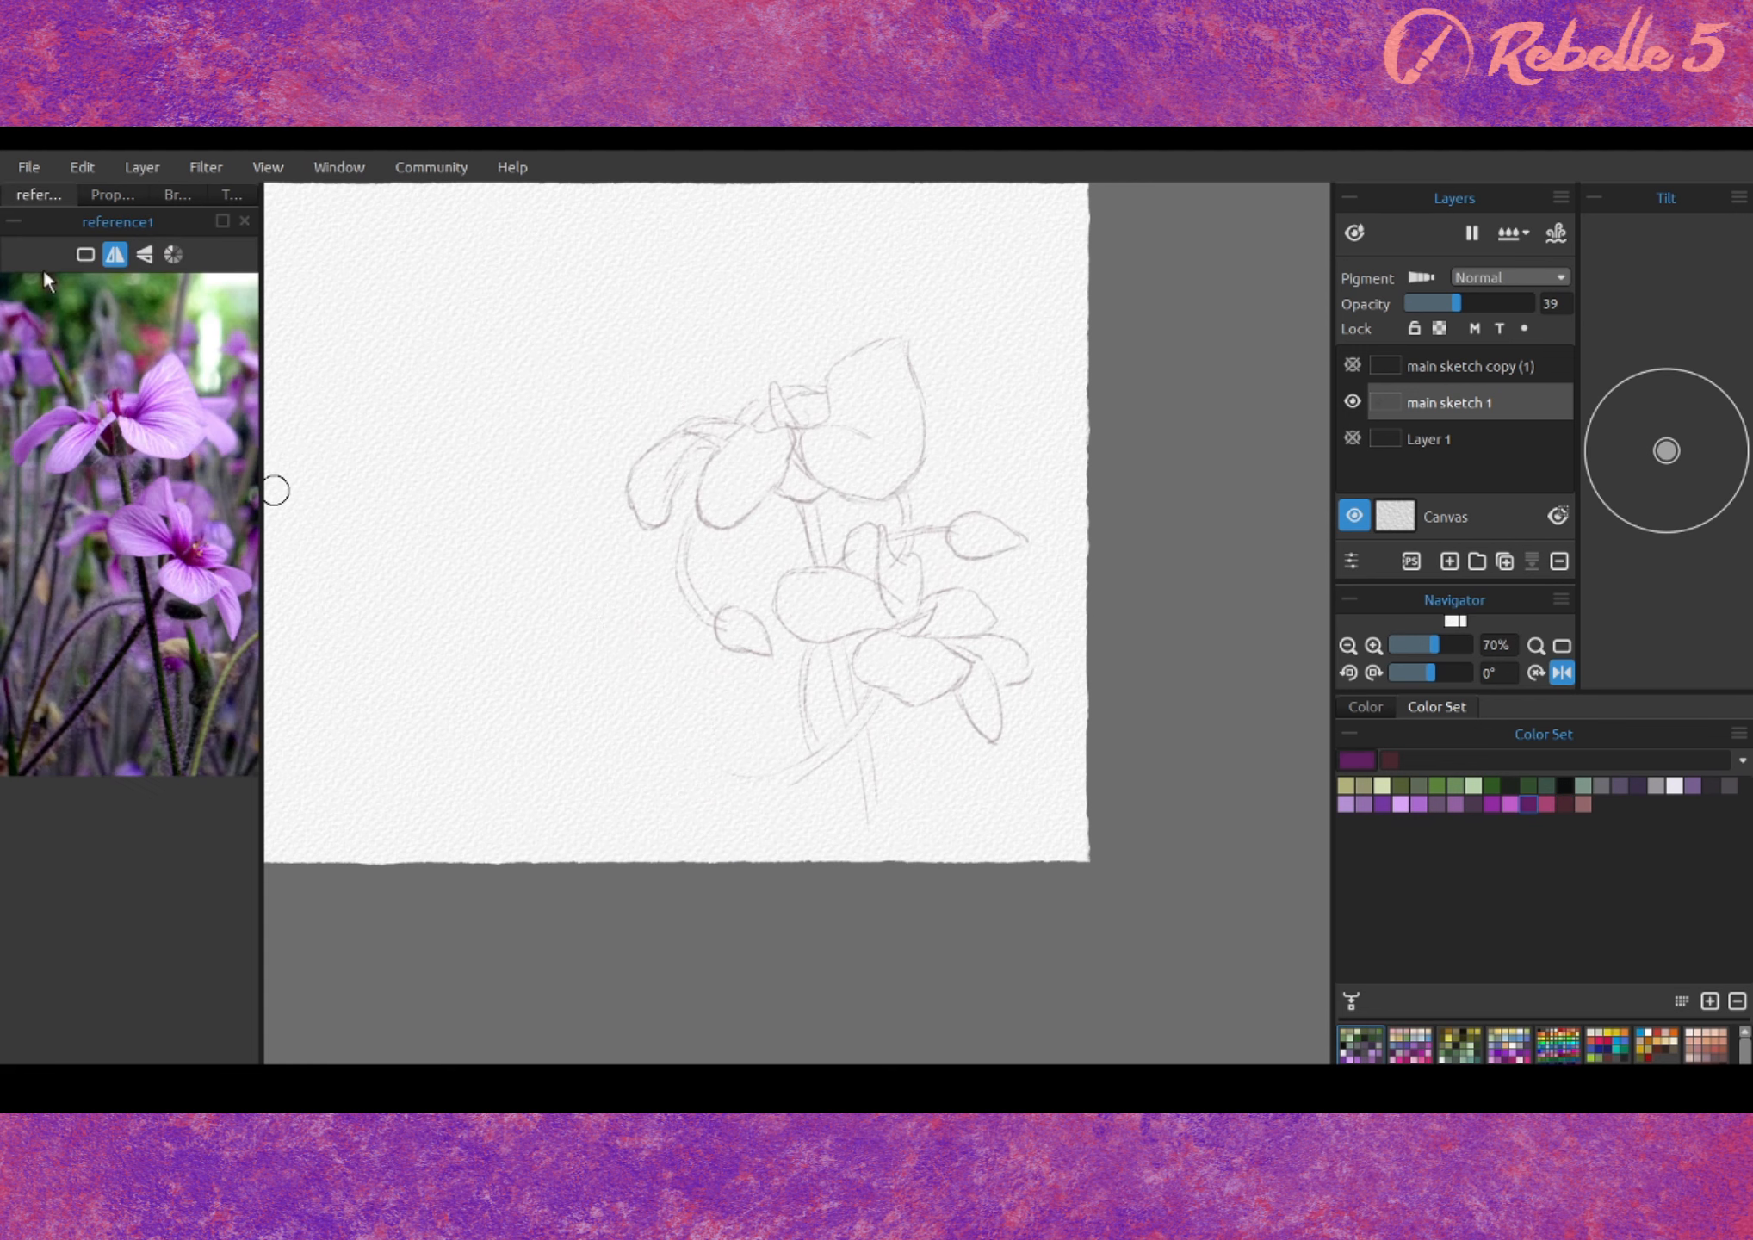
click(113, 193)
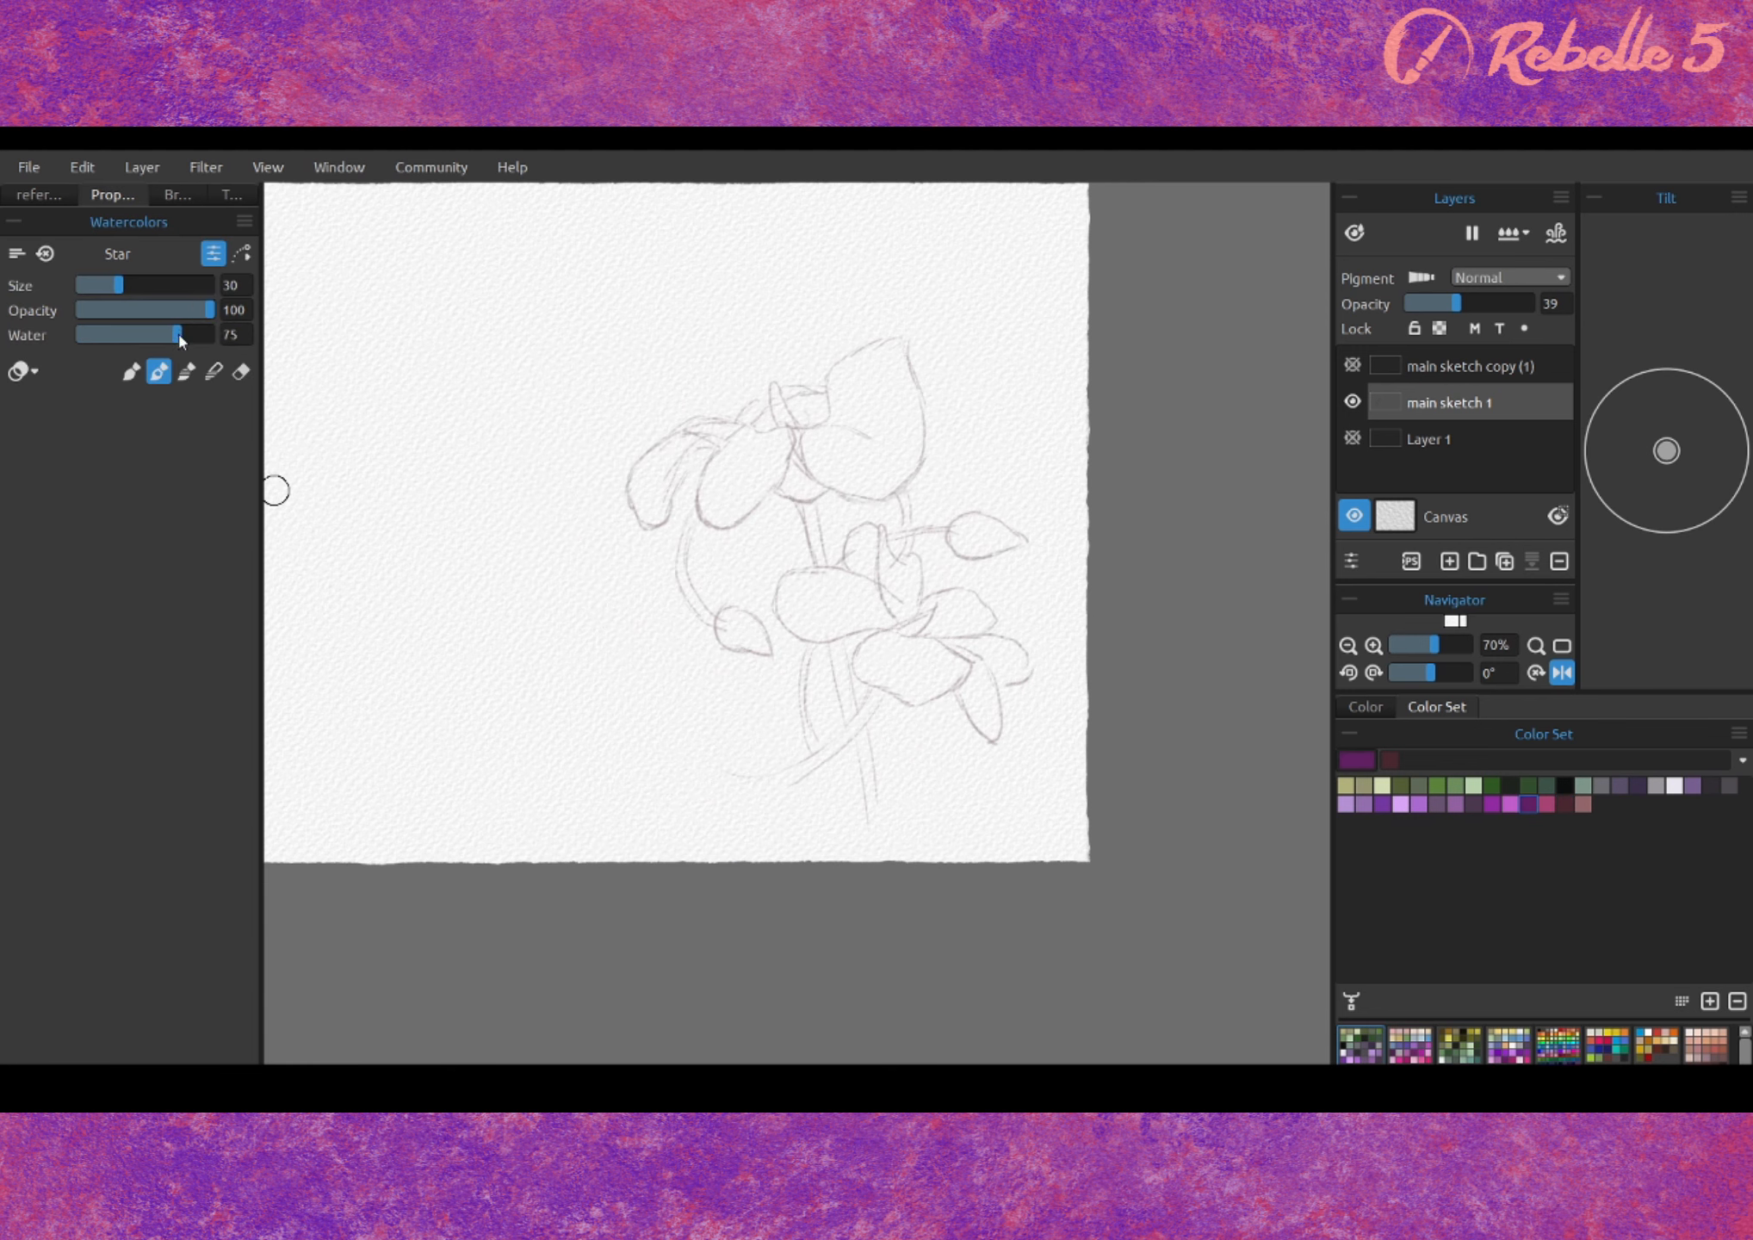
click(177, 194)
scroll(215, 464, down, 3)
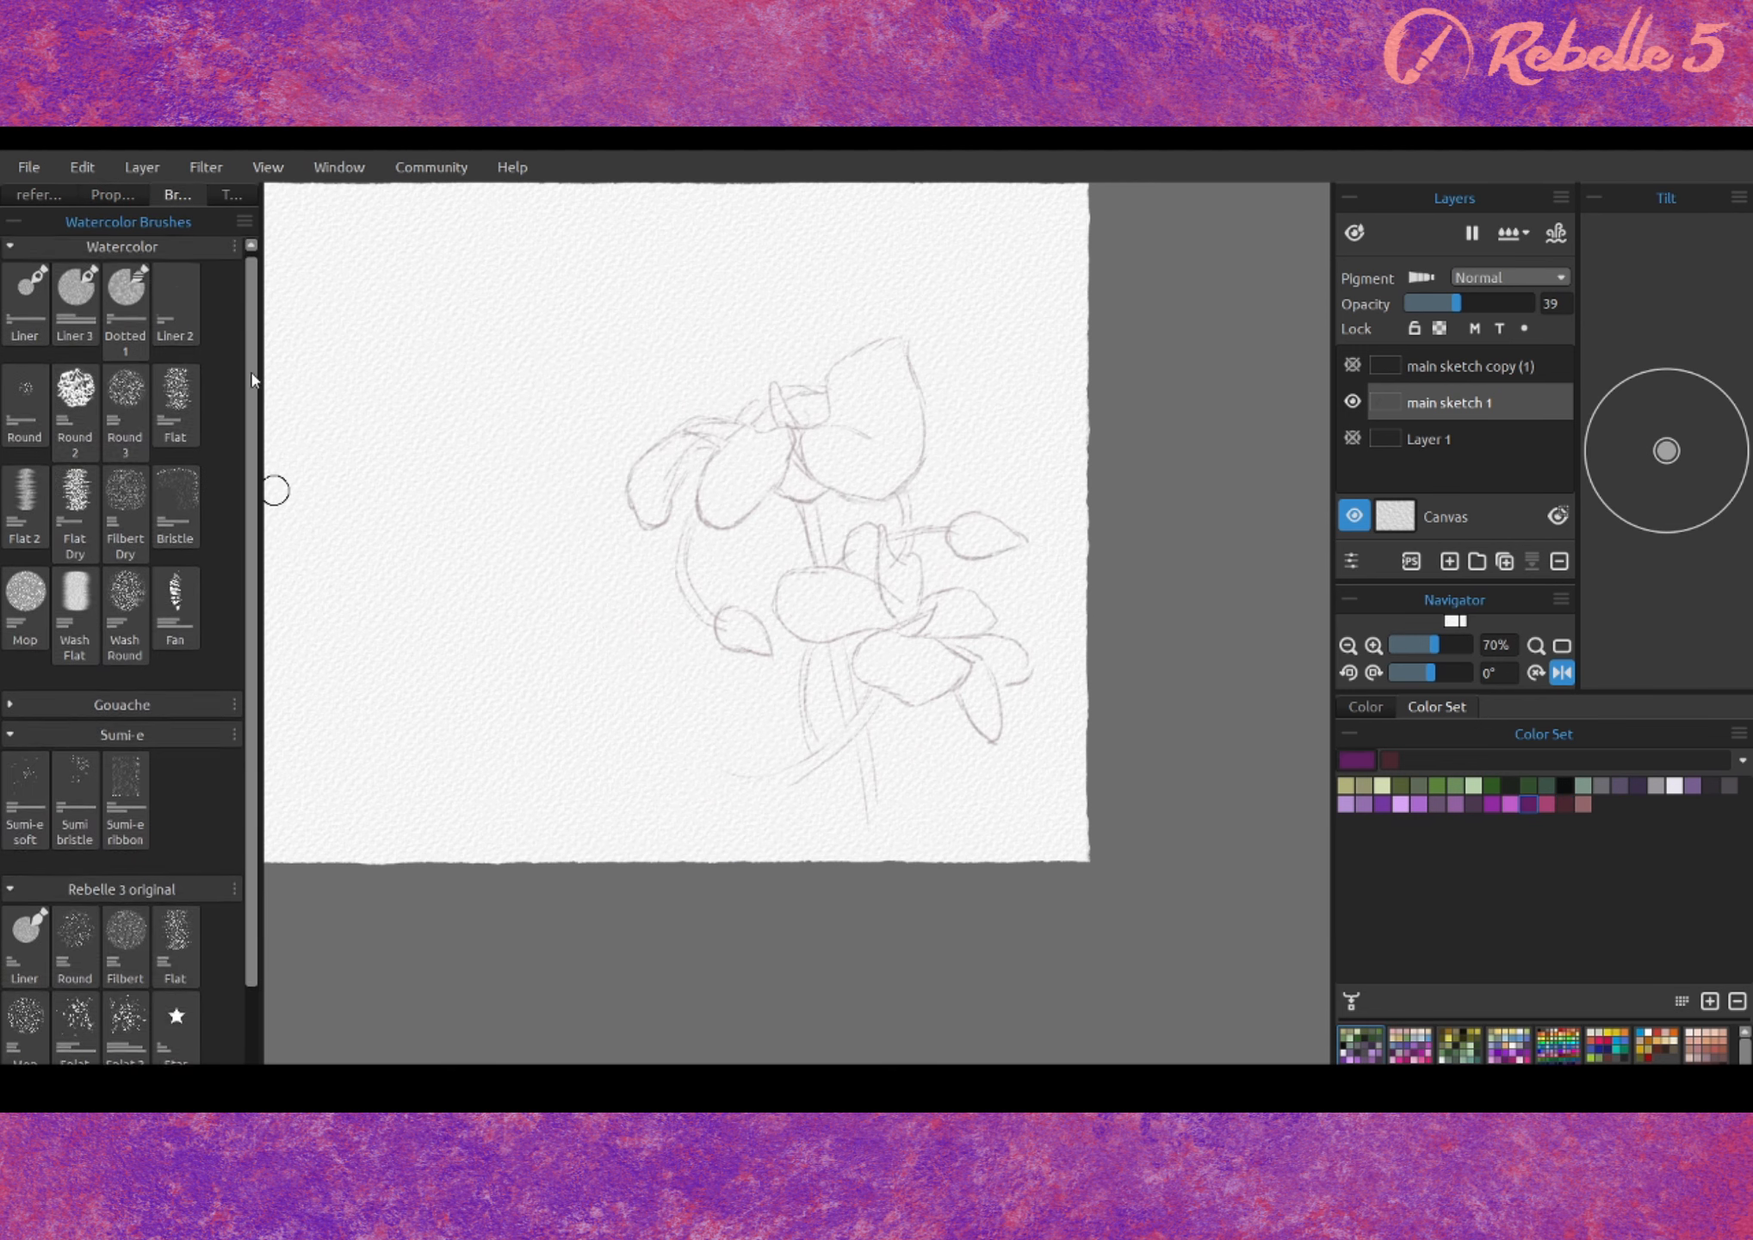
scroll(218, 477, down, 2)
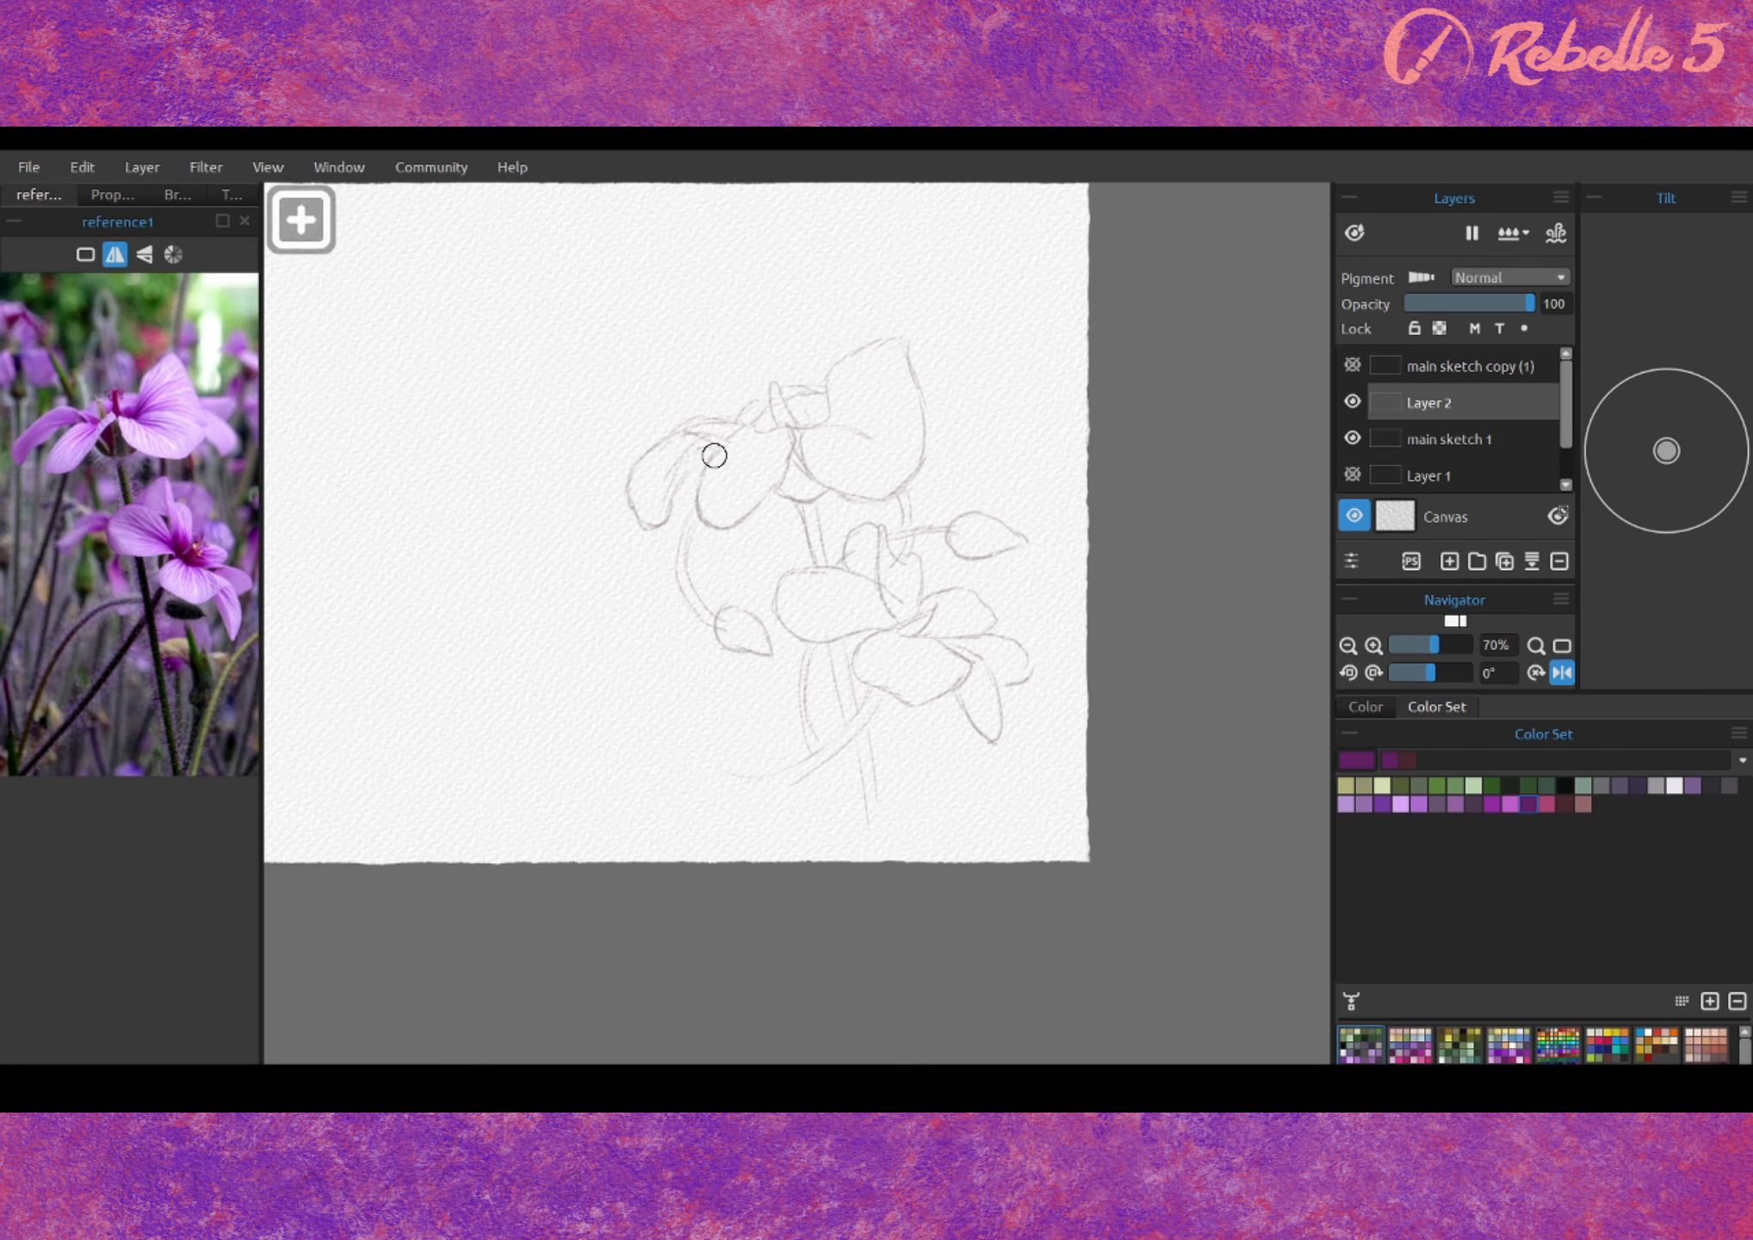
- Paint dark purple watercolor on the upper flower's far petal and center, and streaks radiating from both flowers' centers
mouse_move(712, 454)
mouse_down()
mouse_move(655, 495)
mouse_move(680, 447)
mouse_move(895, 379)
mouse_up()
click(112, 194)
click(38, 195)
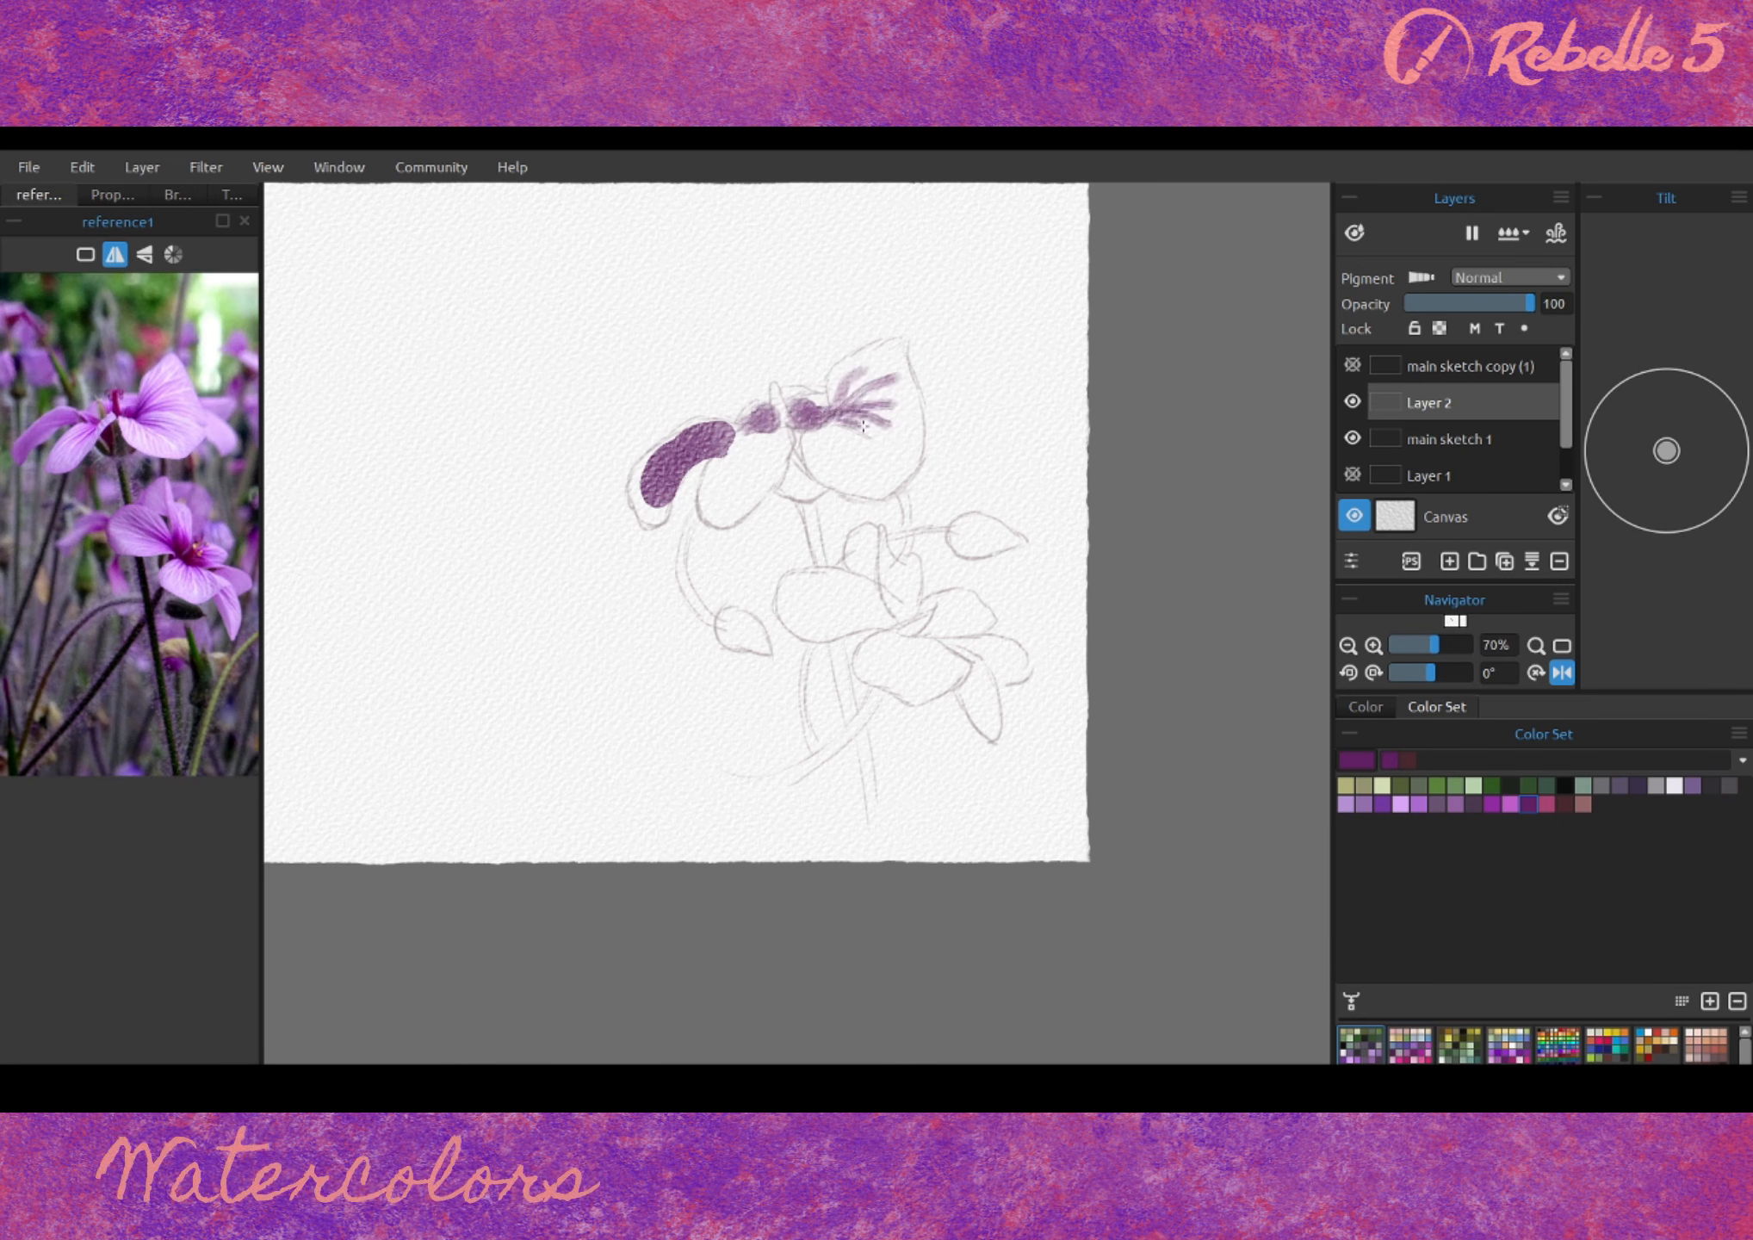
drag(785, 465, 822, 491)
scroll(815, 426, down, 1)
mouse_move(839, 594)
mouse_down()
mouse_move(887, 567)
mouse_move(908, 581)
mouse_move(922, 554)
mouse_move(921, 587)
mouse_move(948, 604)
mouse_move(951, 584)
mouse_move(900, 631)
mouse_move(928, 608)
mouse_up()
scroll(957, 577, down, 2)
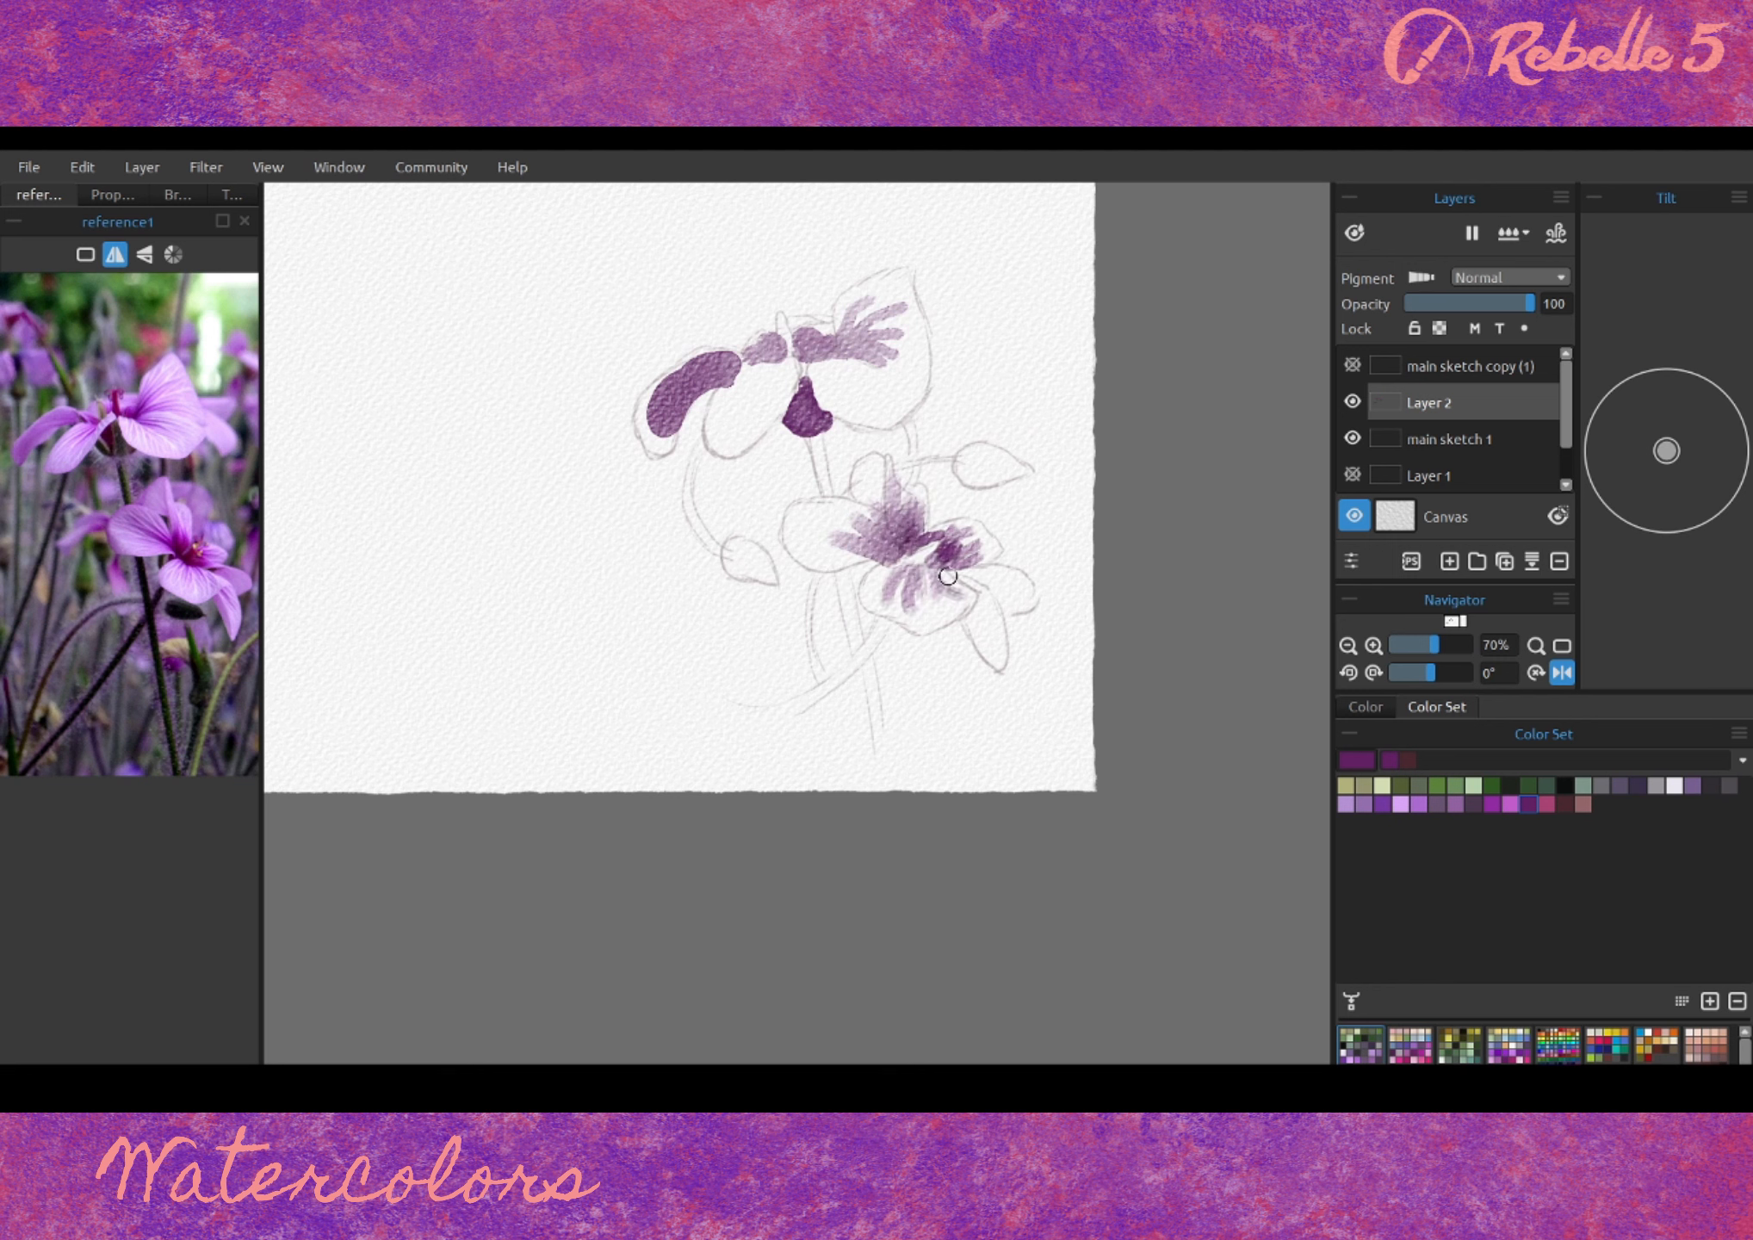
- Fill the petals of both flowers with light purple watercolor, blending it around the dark centers
click(1417, 803)
drag(668, 385, 644, 452)
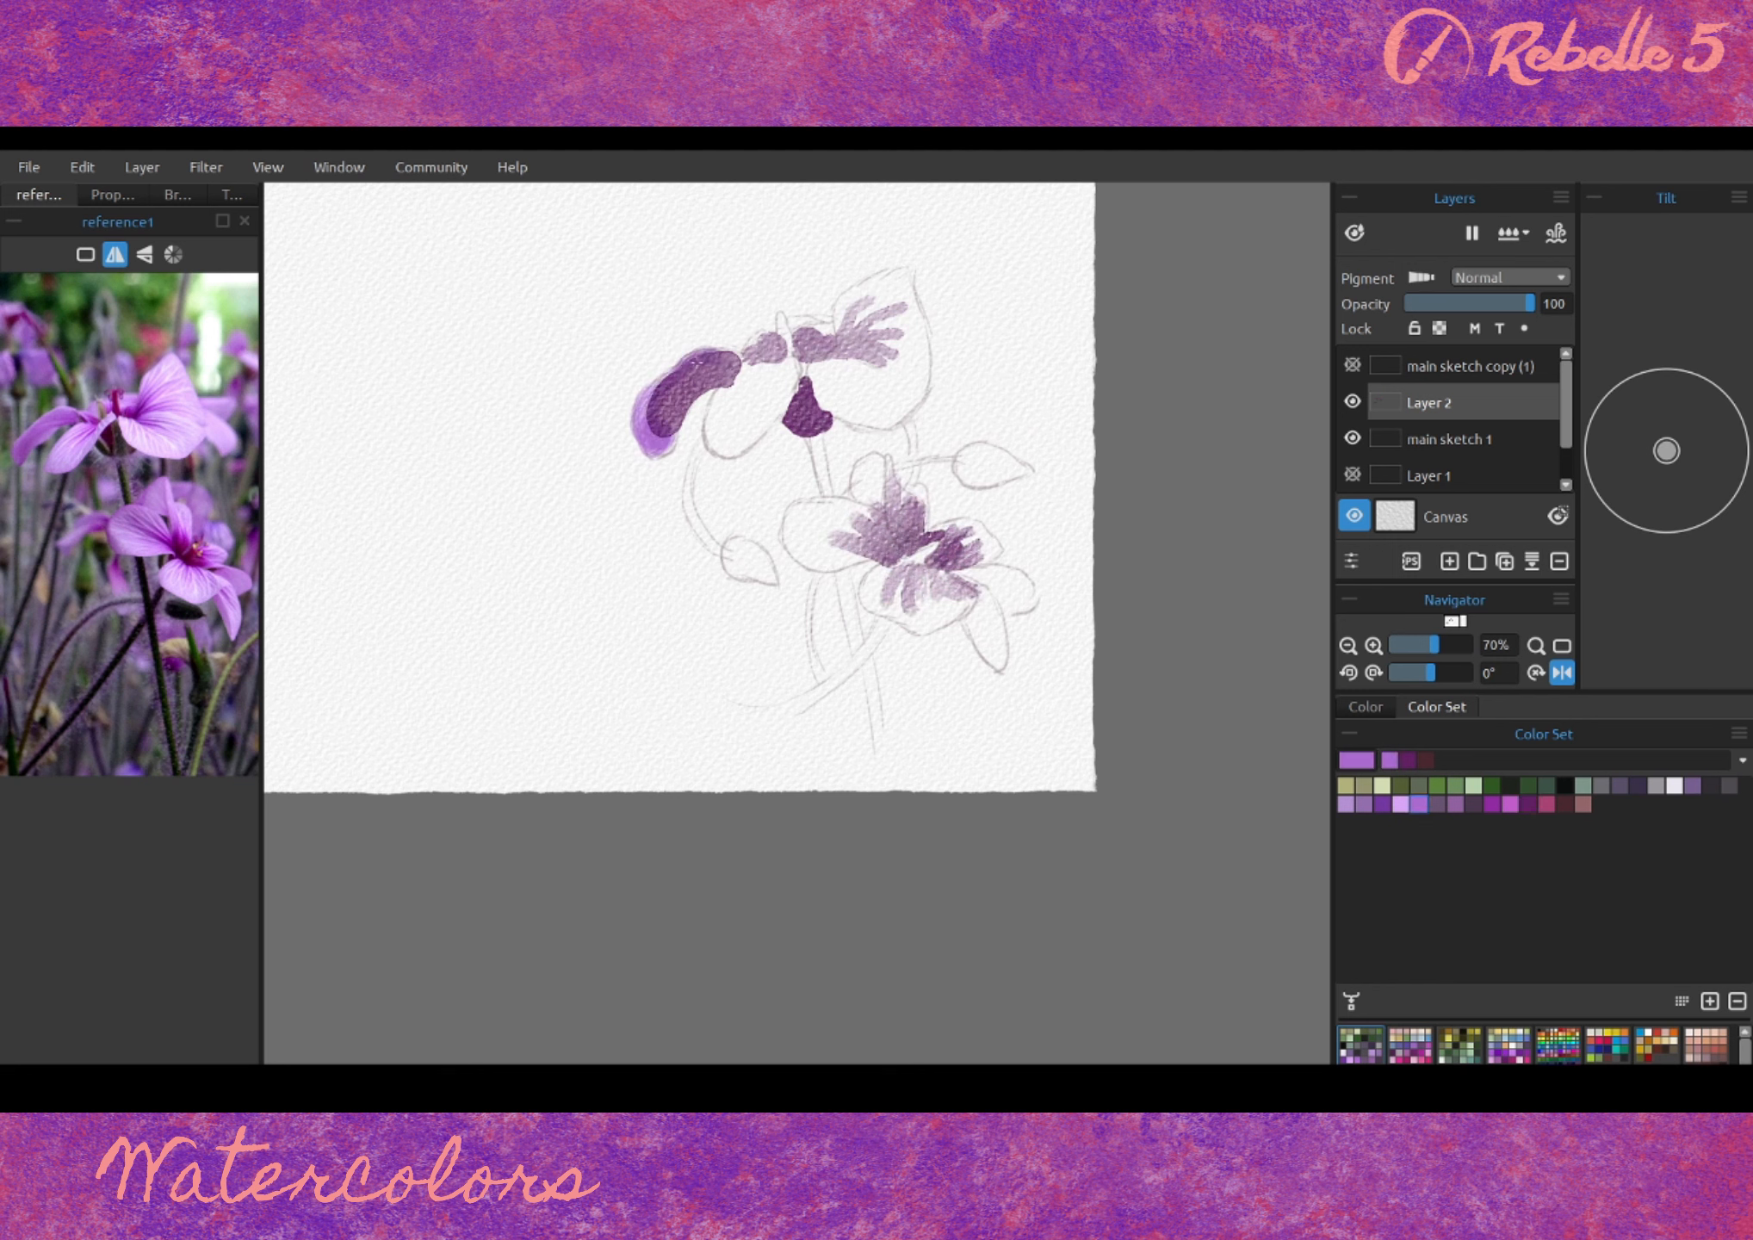
mouse_move(732, 365)
mouse_down()
mouse_move(746, 431)
mouse_move(822, 356)
mouse_move(874, 391)
mouse_move(845, 335)
mouse_move(830, 376)
mouse_move(859, 338)
mouse_move(856, 292)
mouse_move(775, 357)
mouse_up()
mouse_move(813, 517)
mouse_down()
mouse_move(788, 538)
mouse_move(822, 557)
mouse_move(805, 521)
mouse_move(886, 478)
mouse_move(1011, 594)
mouse_move(991, 641)
mouse_up()
mouse_move(737, 416)
mouse_down()
mouse_move(904, 293)
mouse_move(931, 623)
mouse_move(947, 387)
mouse_up()
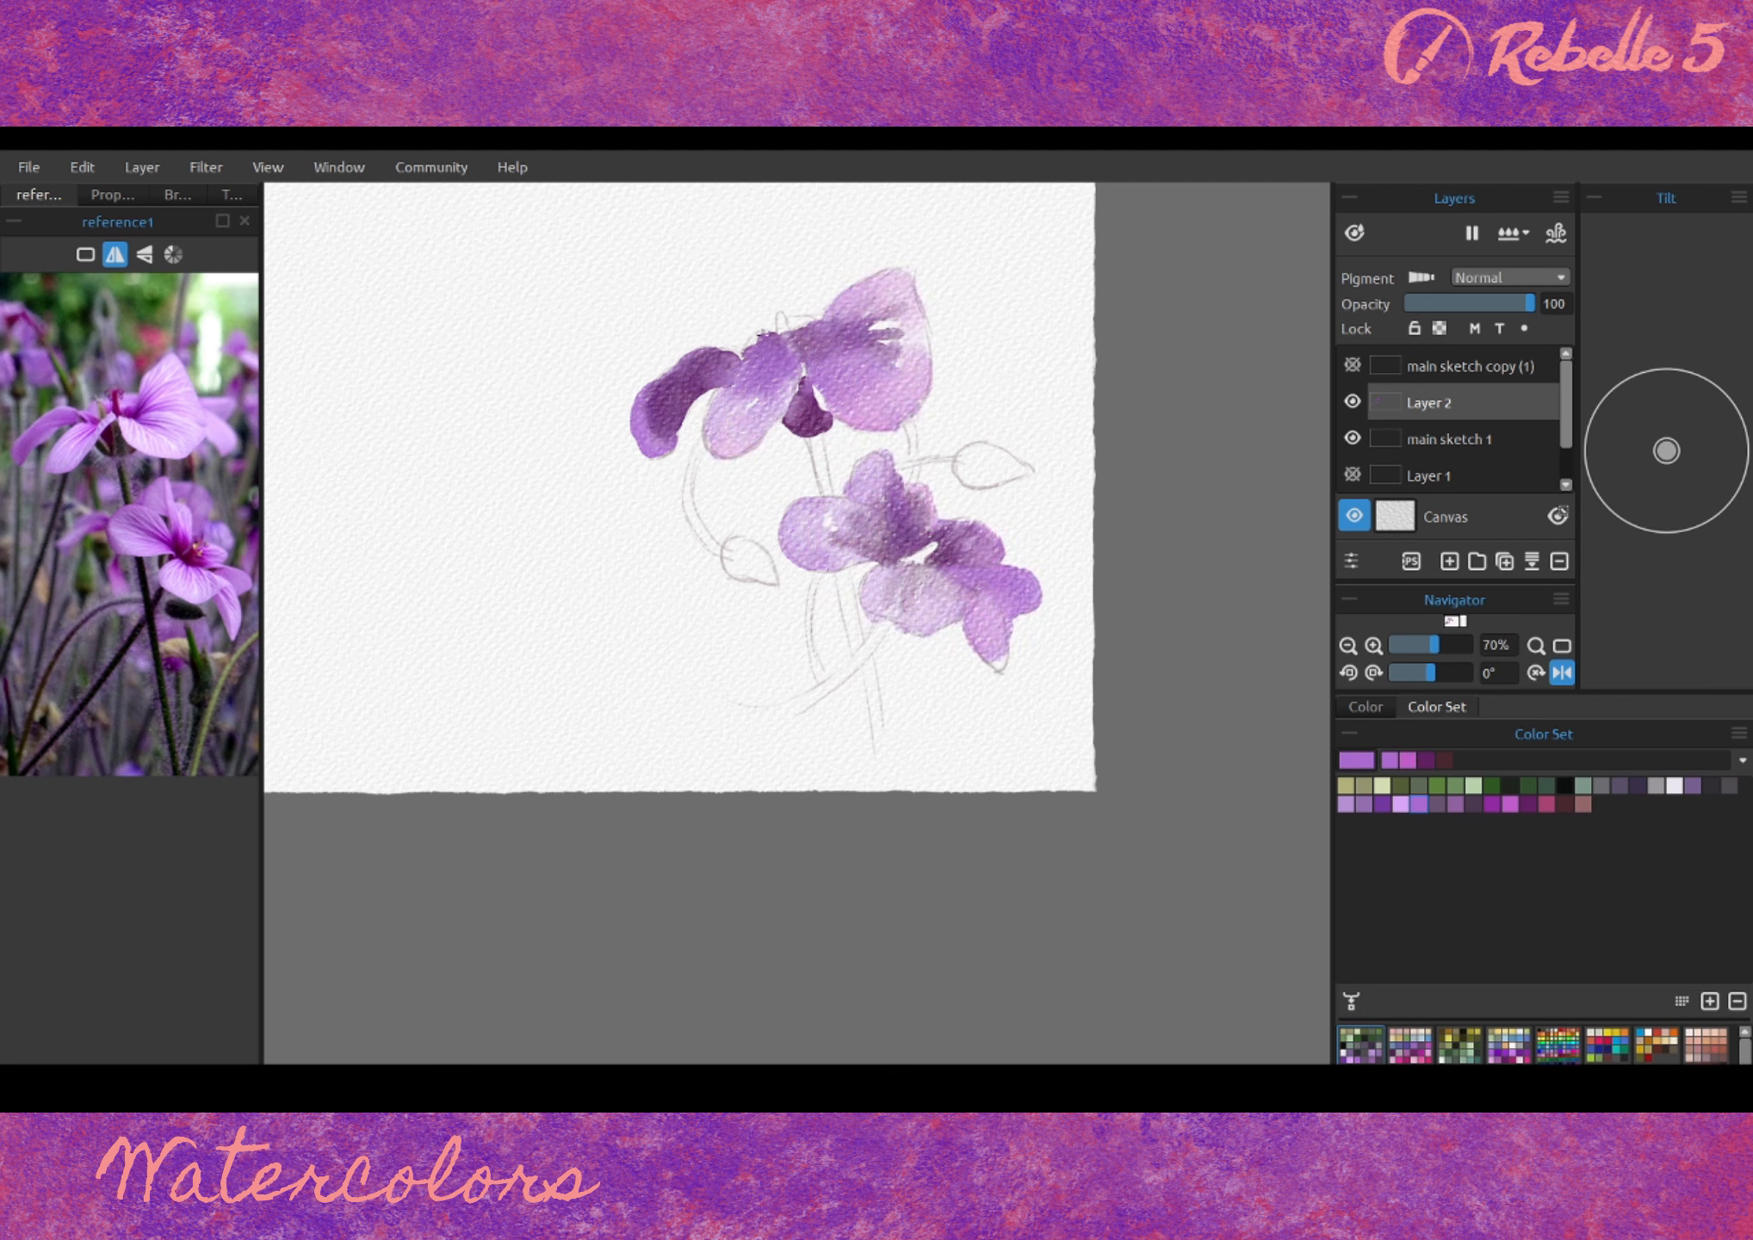
- Deepen both flower centers with muted dark purple and maroon, and paint magenta stamens
click(1474, 803)
mouse_move(814, 331)
mouse_down()
mouse_move(758, 353)
mouse_move(805, 336)
mouse_move(779, 413)
mouse_up()
click(1565, 803)
drag(916, 551, 865, 508)
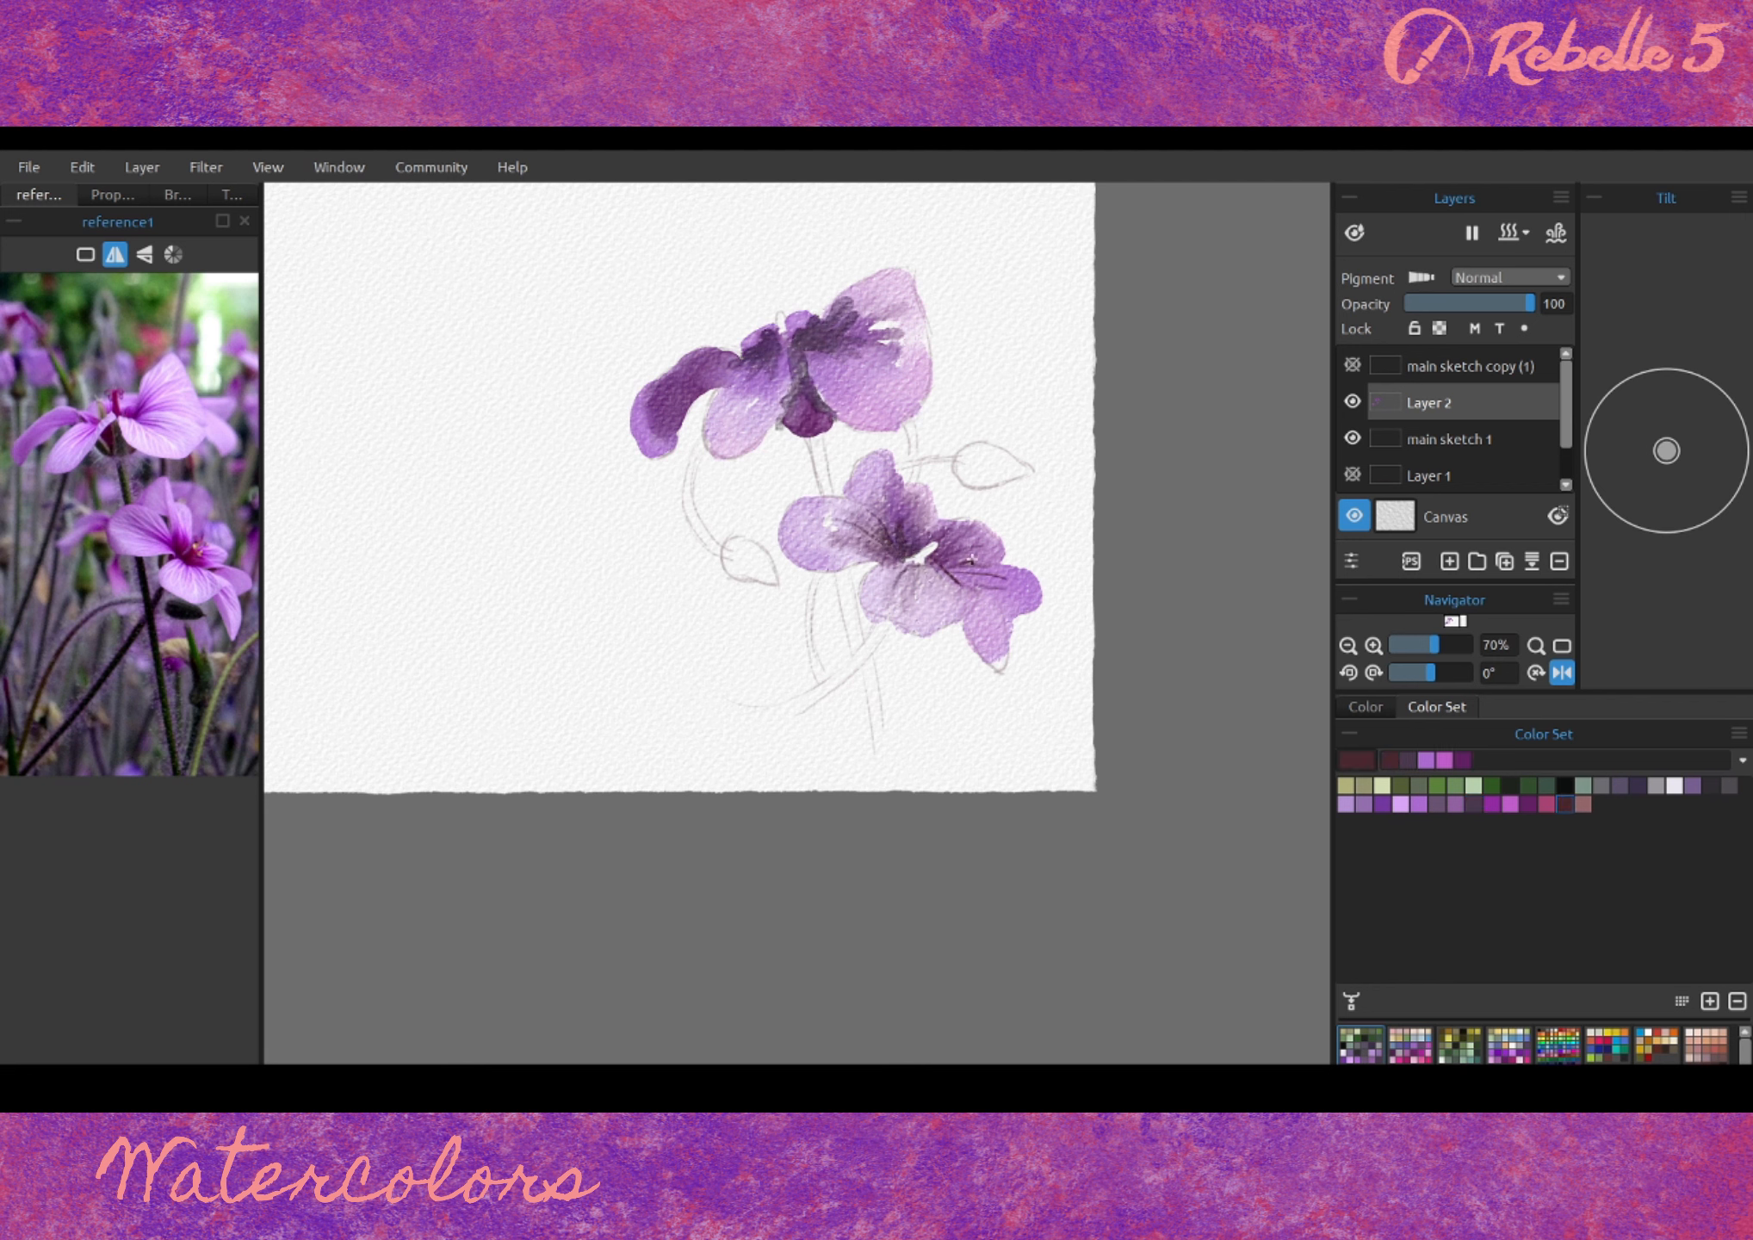
drag(971, 559, 904, 546)
drag(784, 310, 788, 353)
- Paint the stems and both buds with dark green watercolor
click(1492, 784)
mouse_move(813, 437)
mouse_down()
mouse_move(848, 642)
mouse_move(762, 706)
mouse_up()
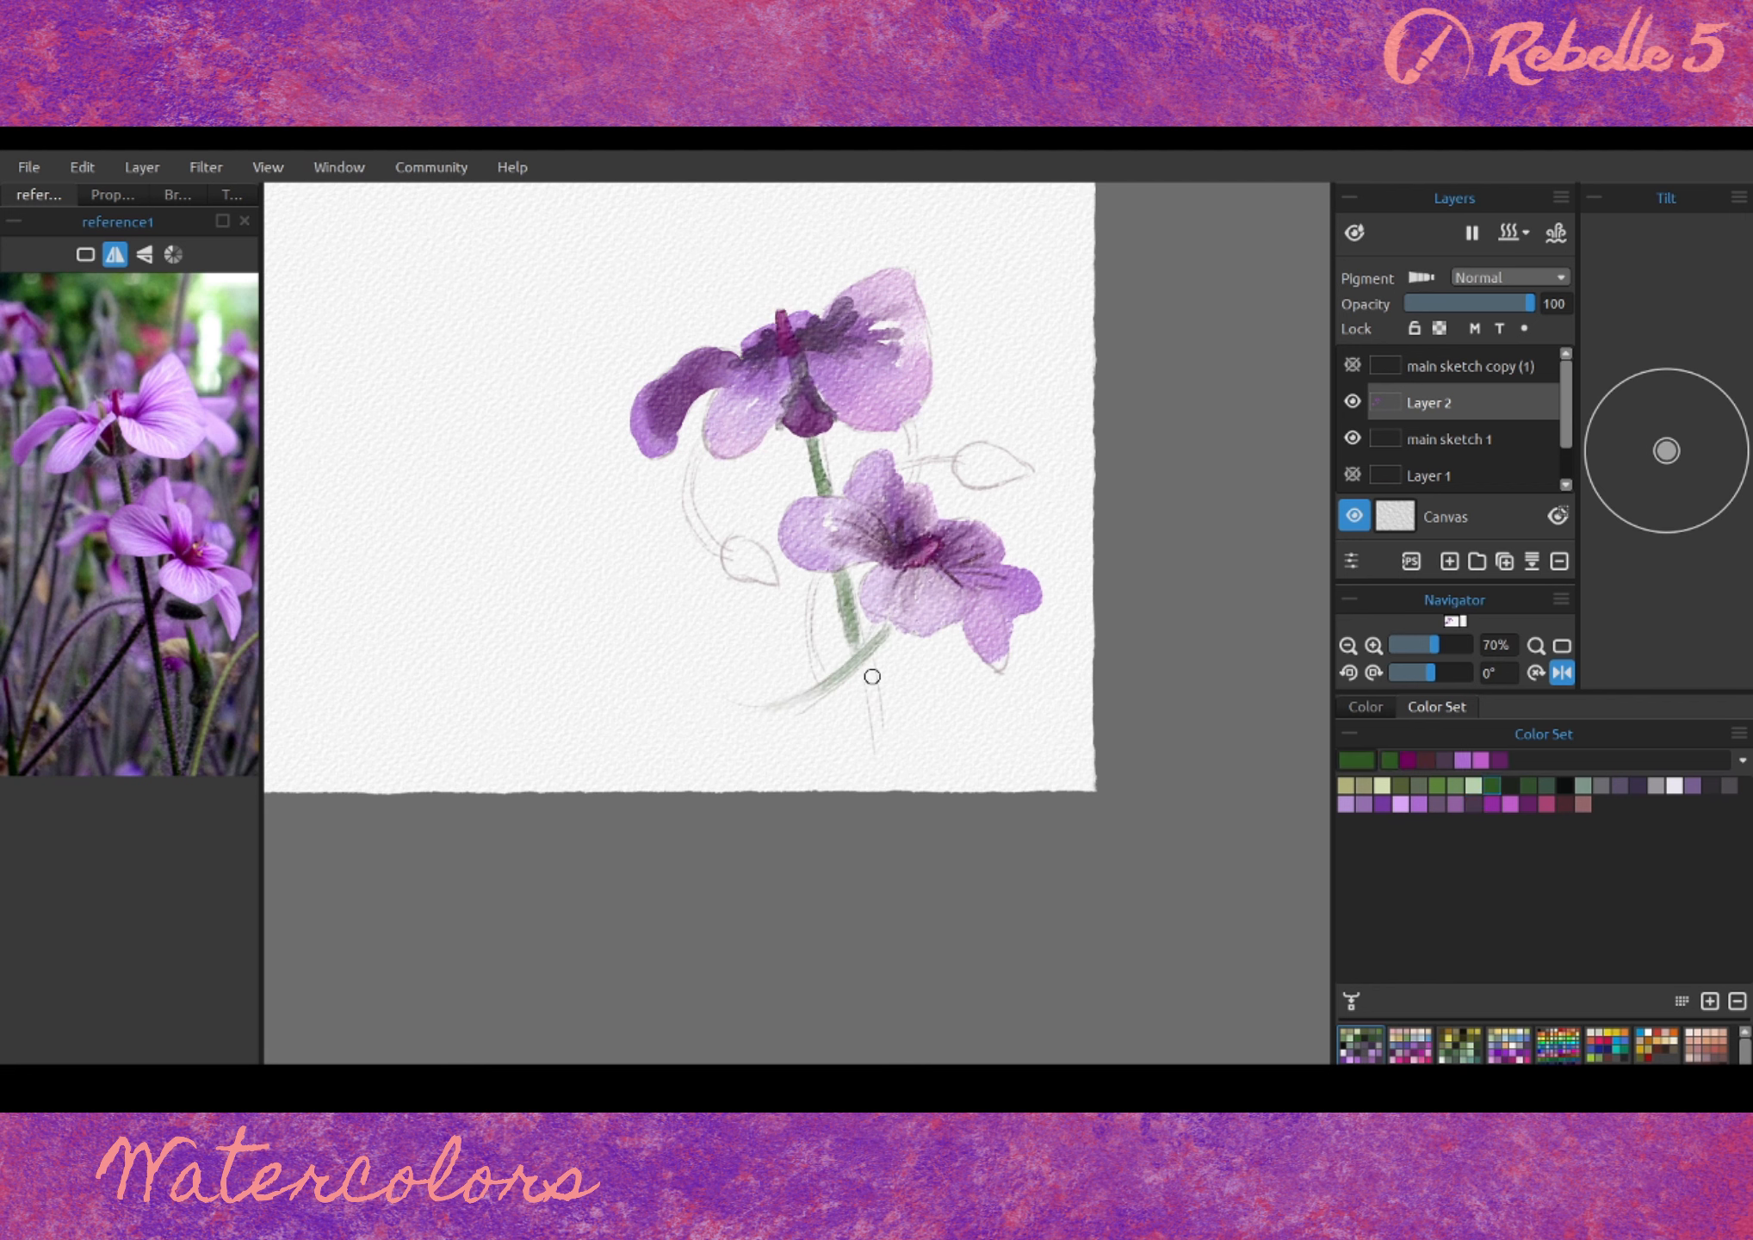
drag(701, 444, 688, 495)
drag(865, 577, 810, 714)
drag(689, 482, 757, 585)
drag(960, 465, 1028, 469)
drag(895, 465, 1025, 465)
drag(728, 547, 904, 681)
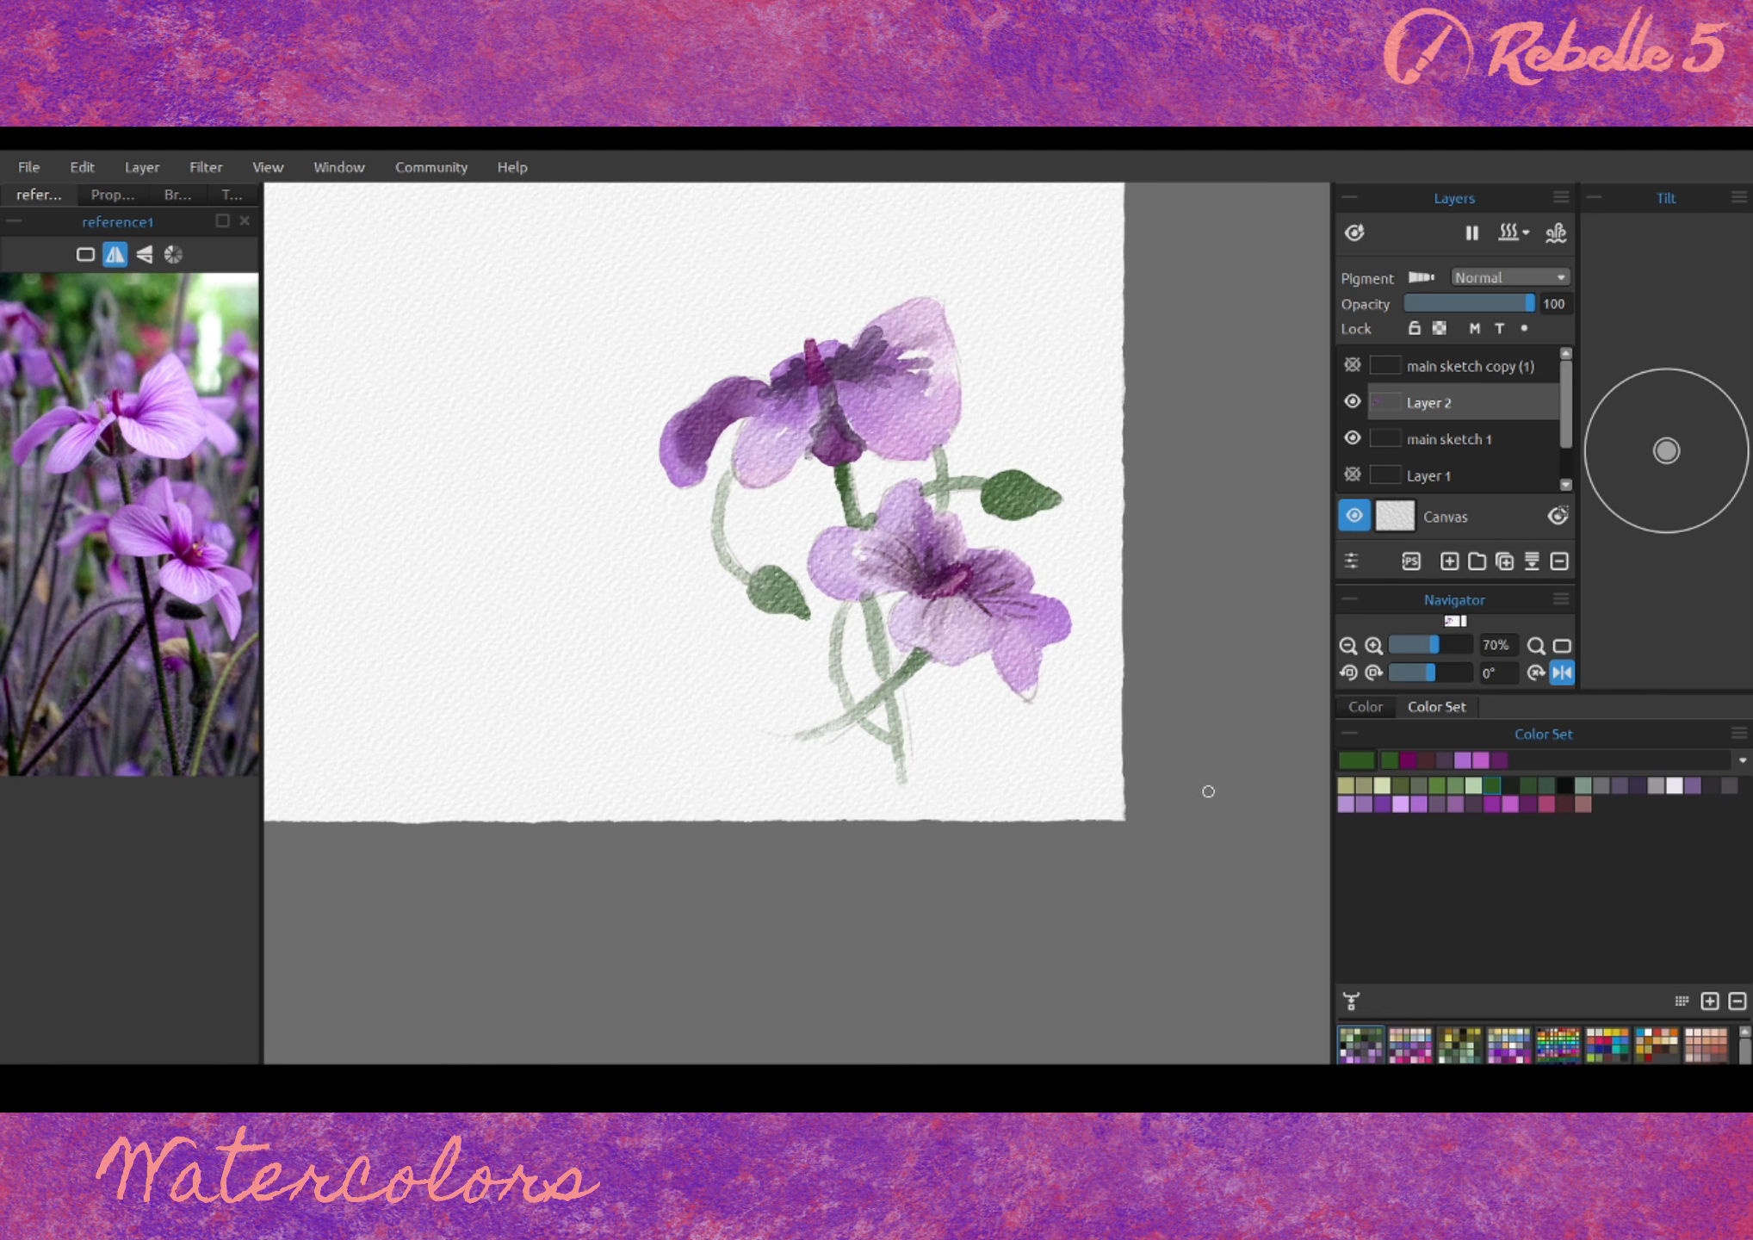
- Draw fine maroon and pink veins on the petals with the Liner brush, and add dark accents to both buds
click(1565, 803)
click(185, 195)
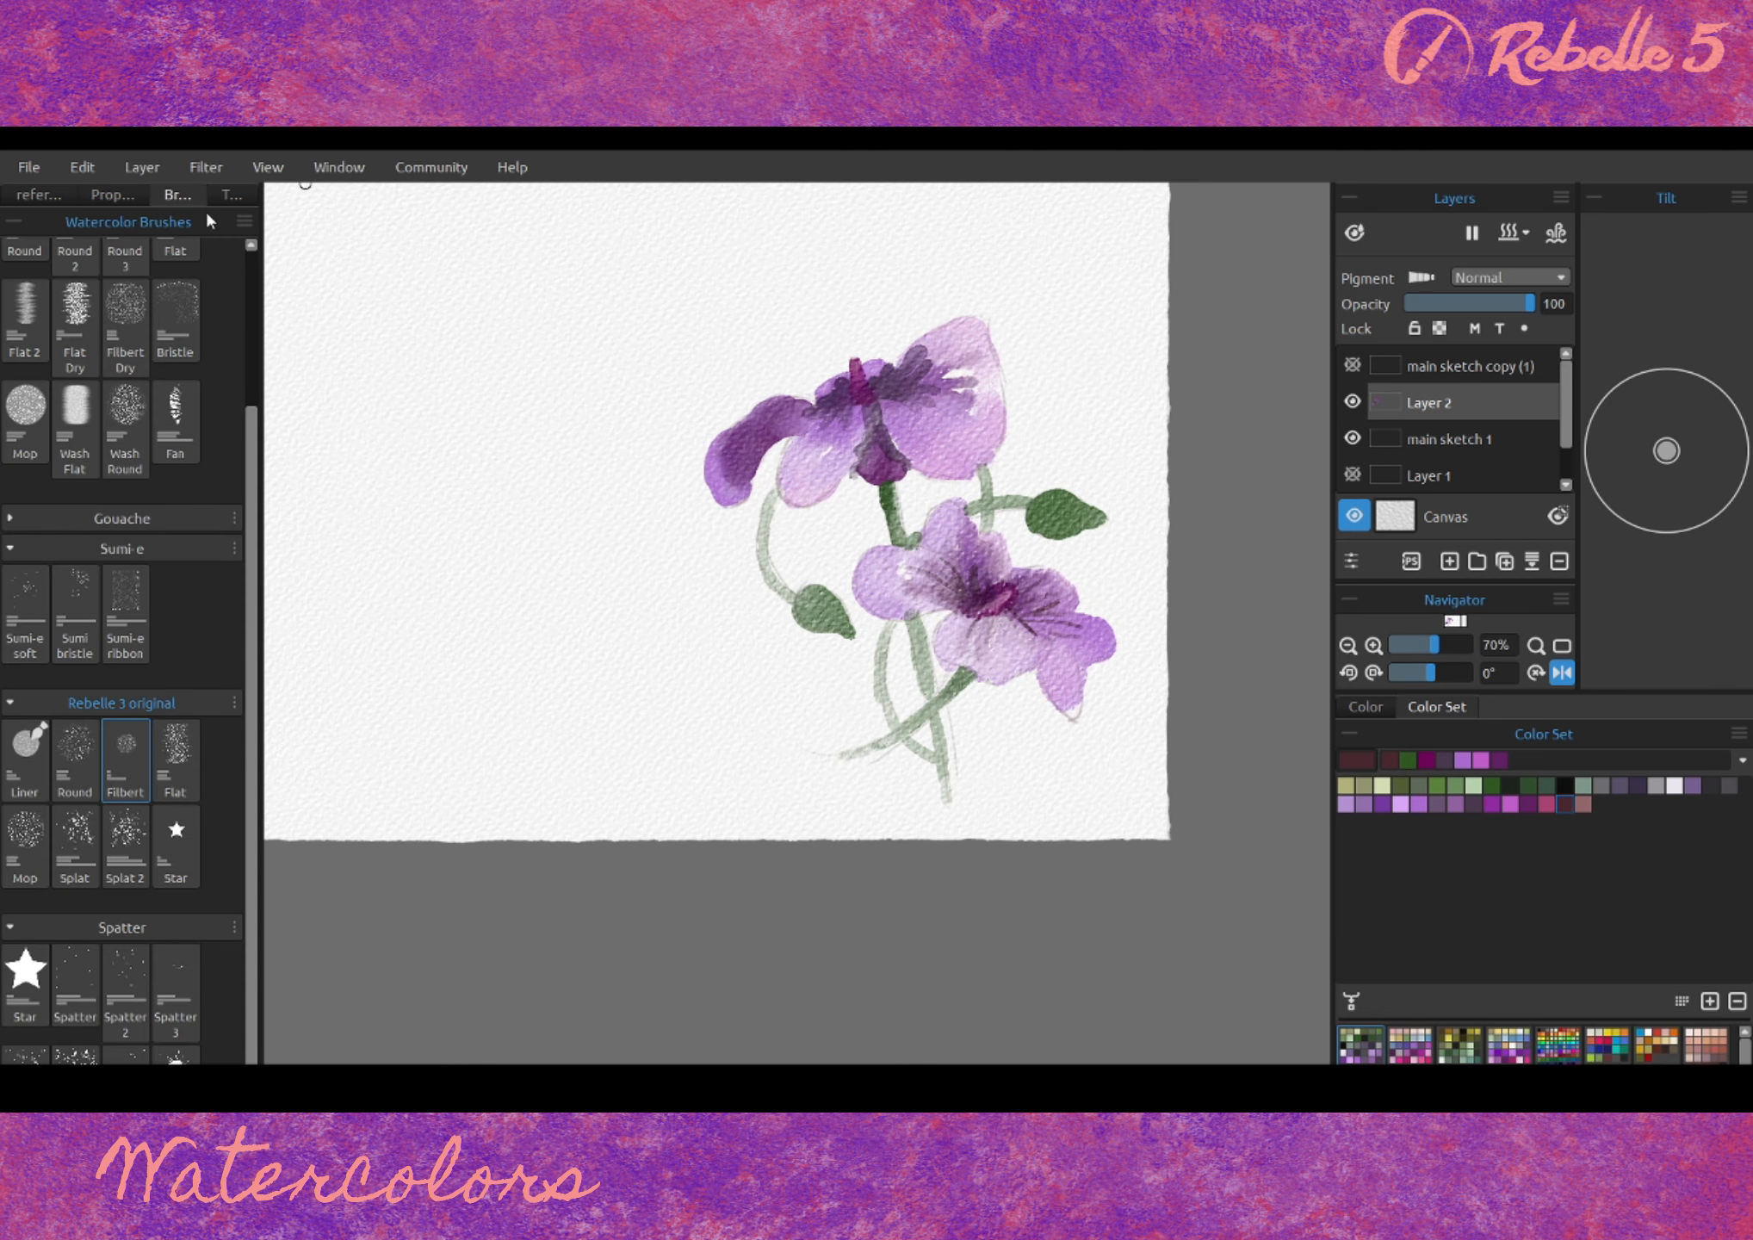
click(25, 757)
click(39, 194)
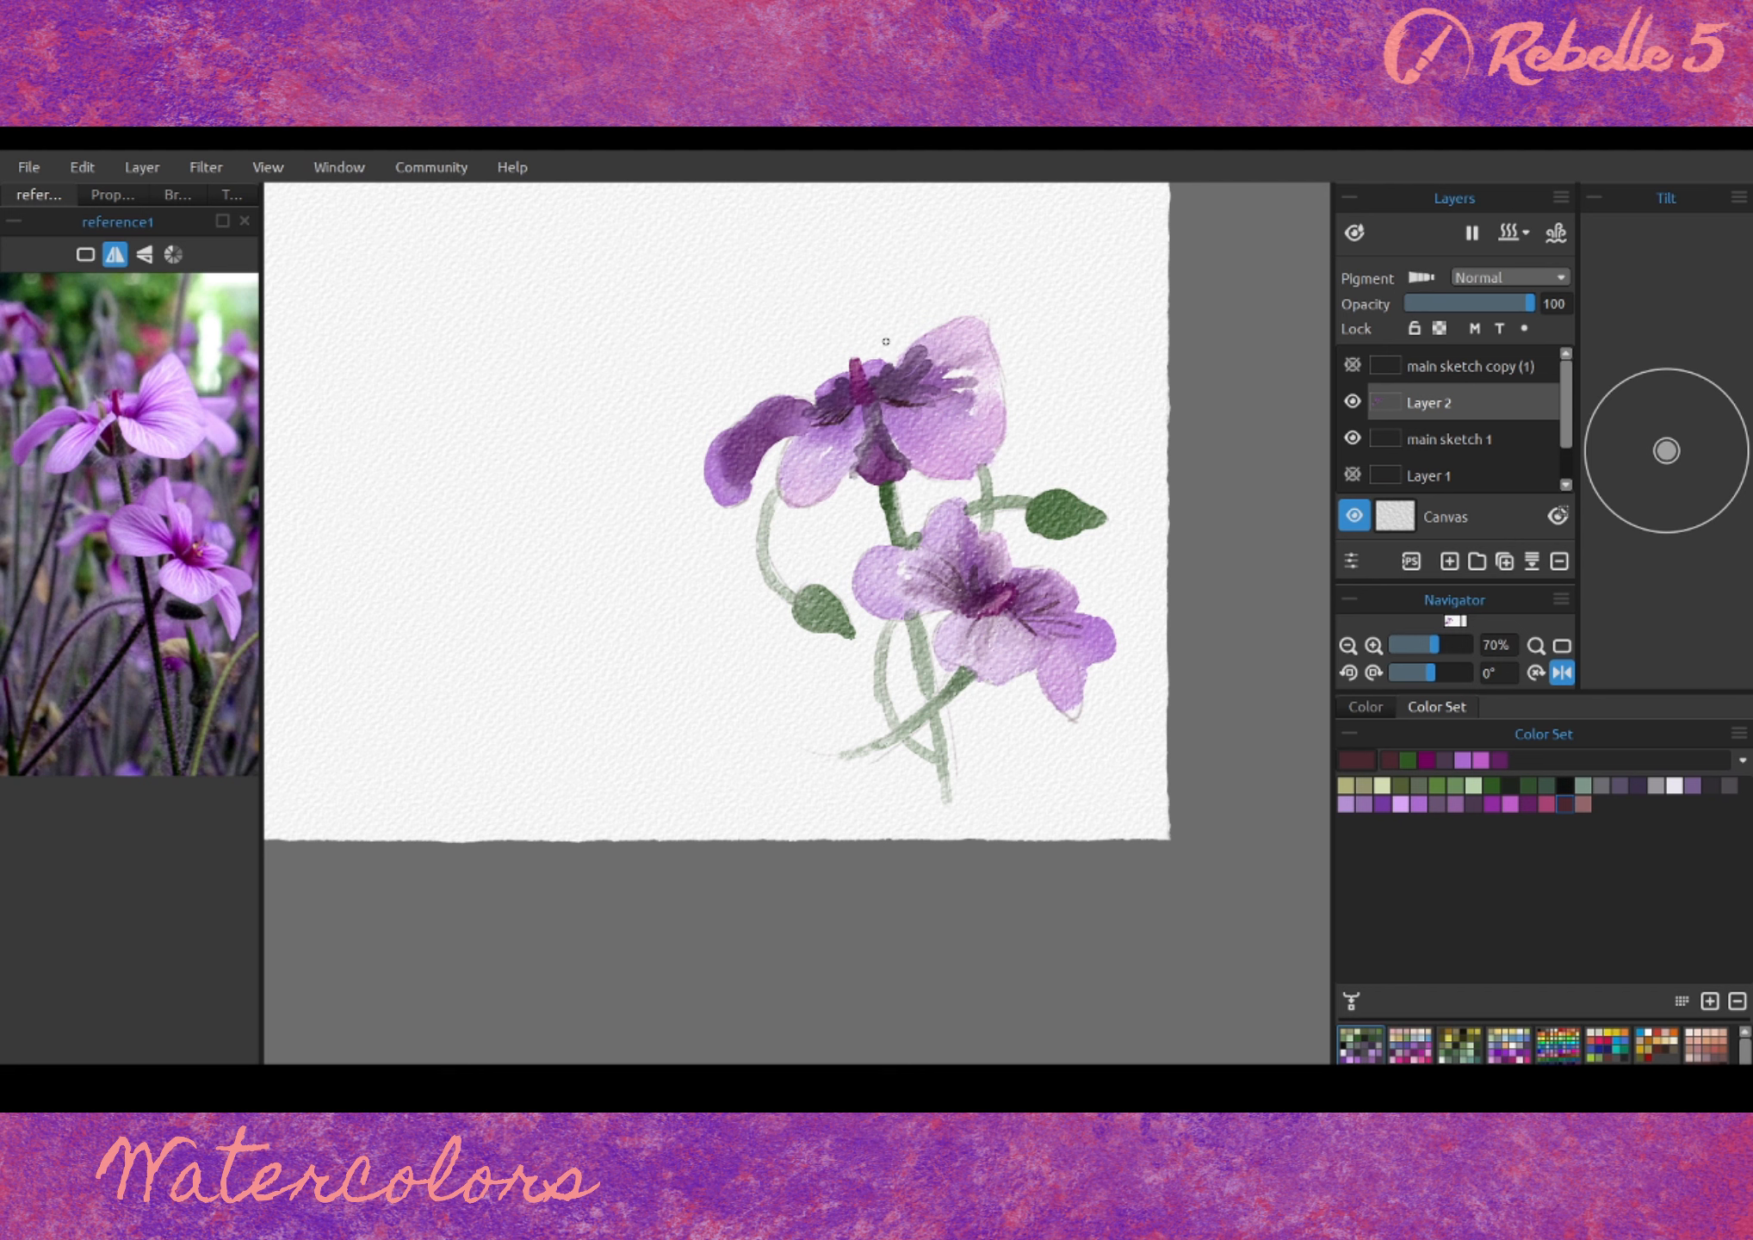
ctrl+click(819, 453)
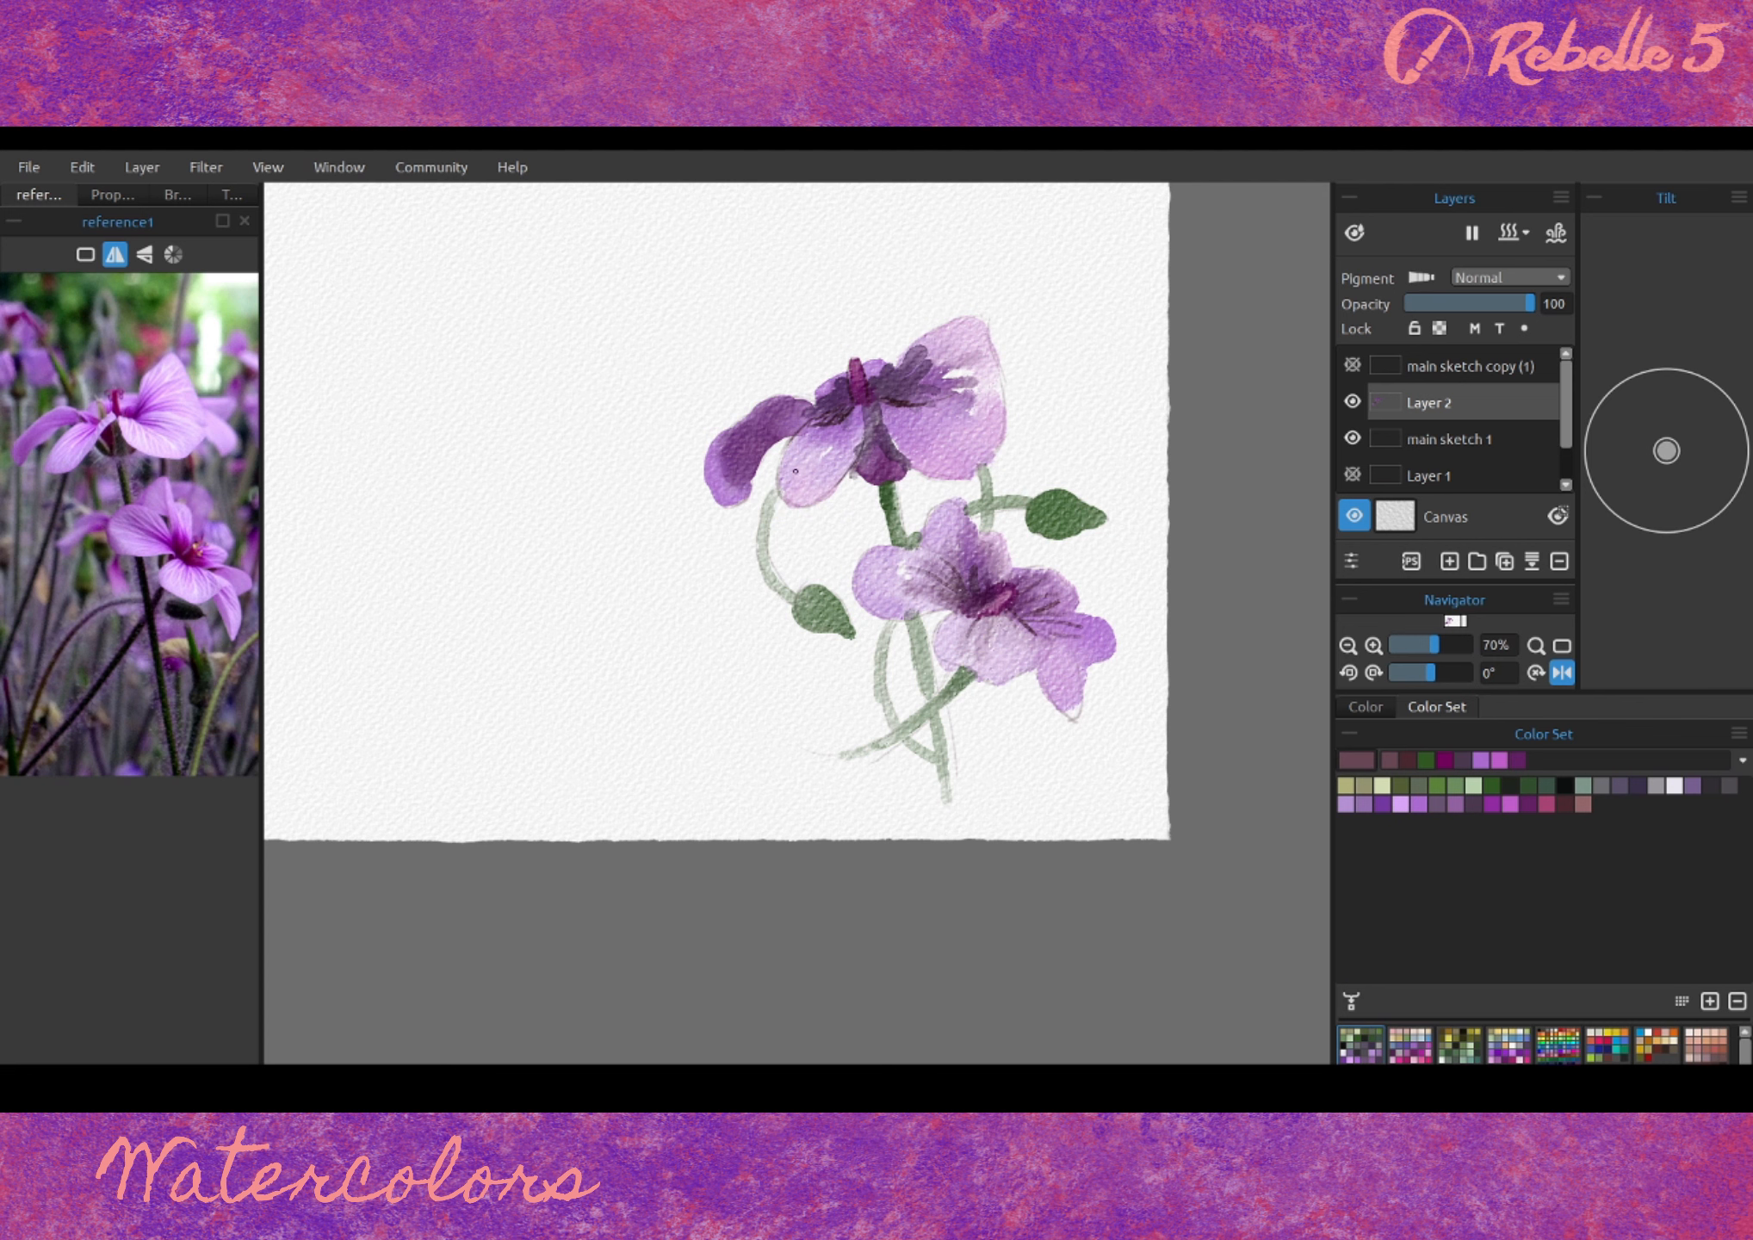
click(1546, 803)
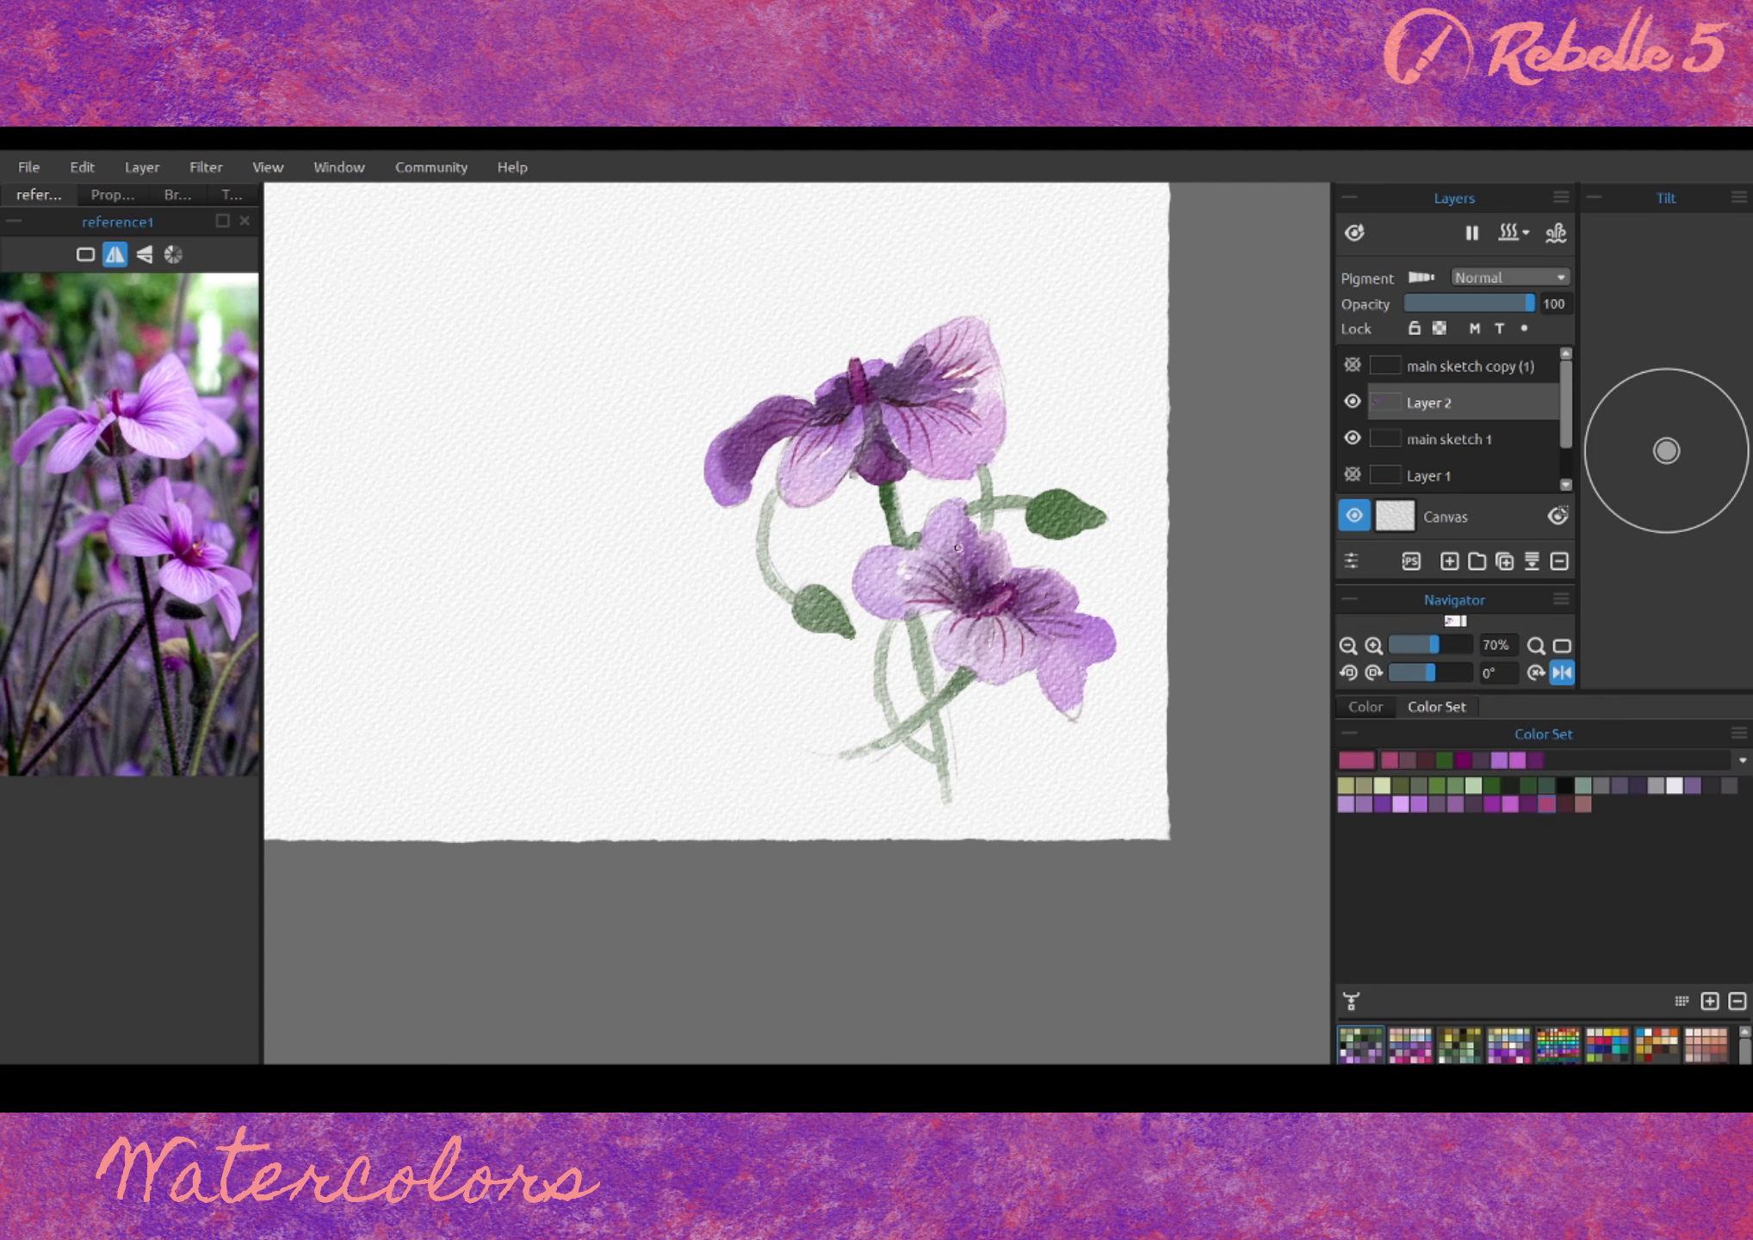
click(1050, 520)
click(827, 621)
- Add a new layer and texture the stems and buds with fine green specks from the Splat 2 brush
key(ctrl+shift+n)
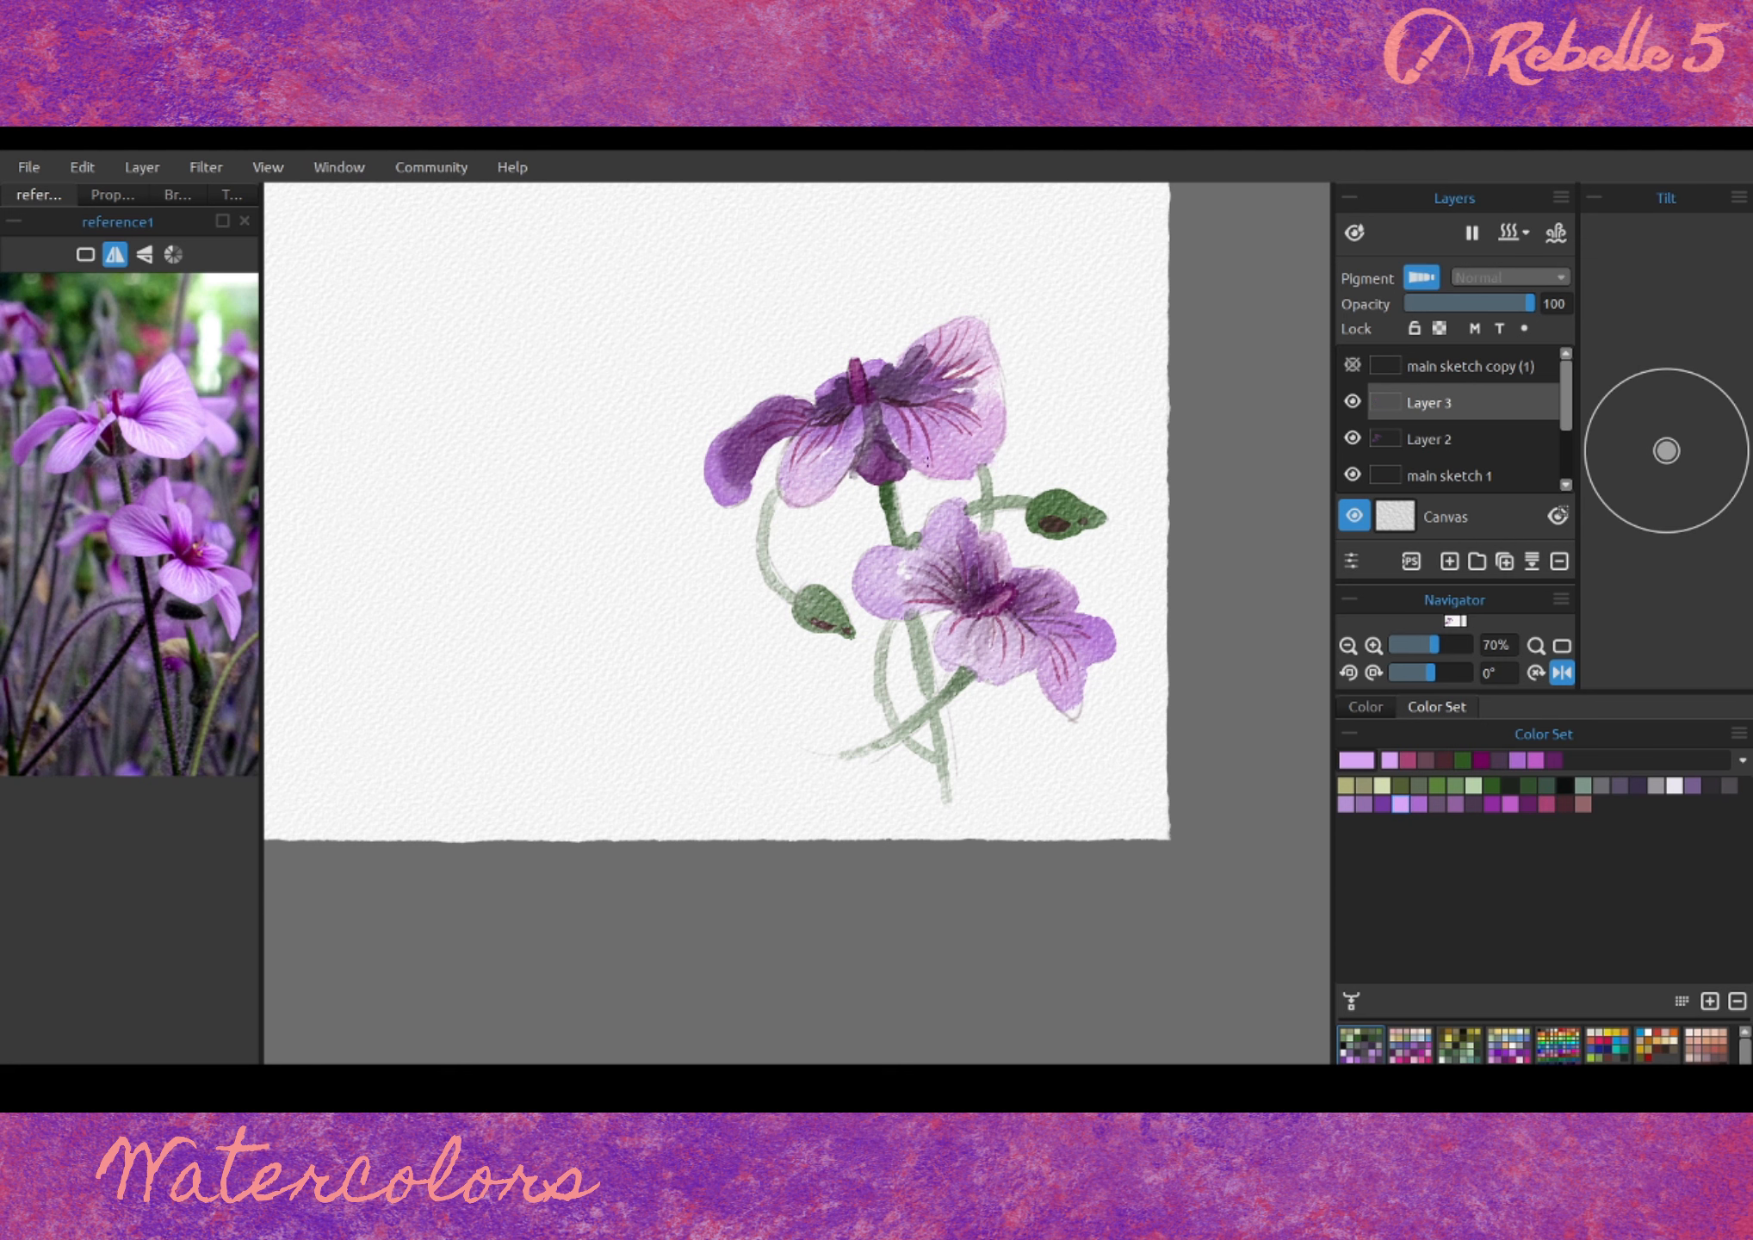
click(1455, 785)
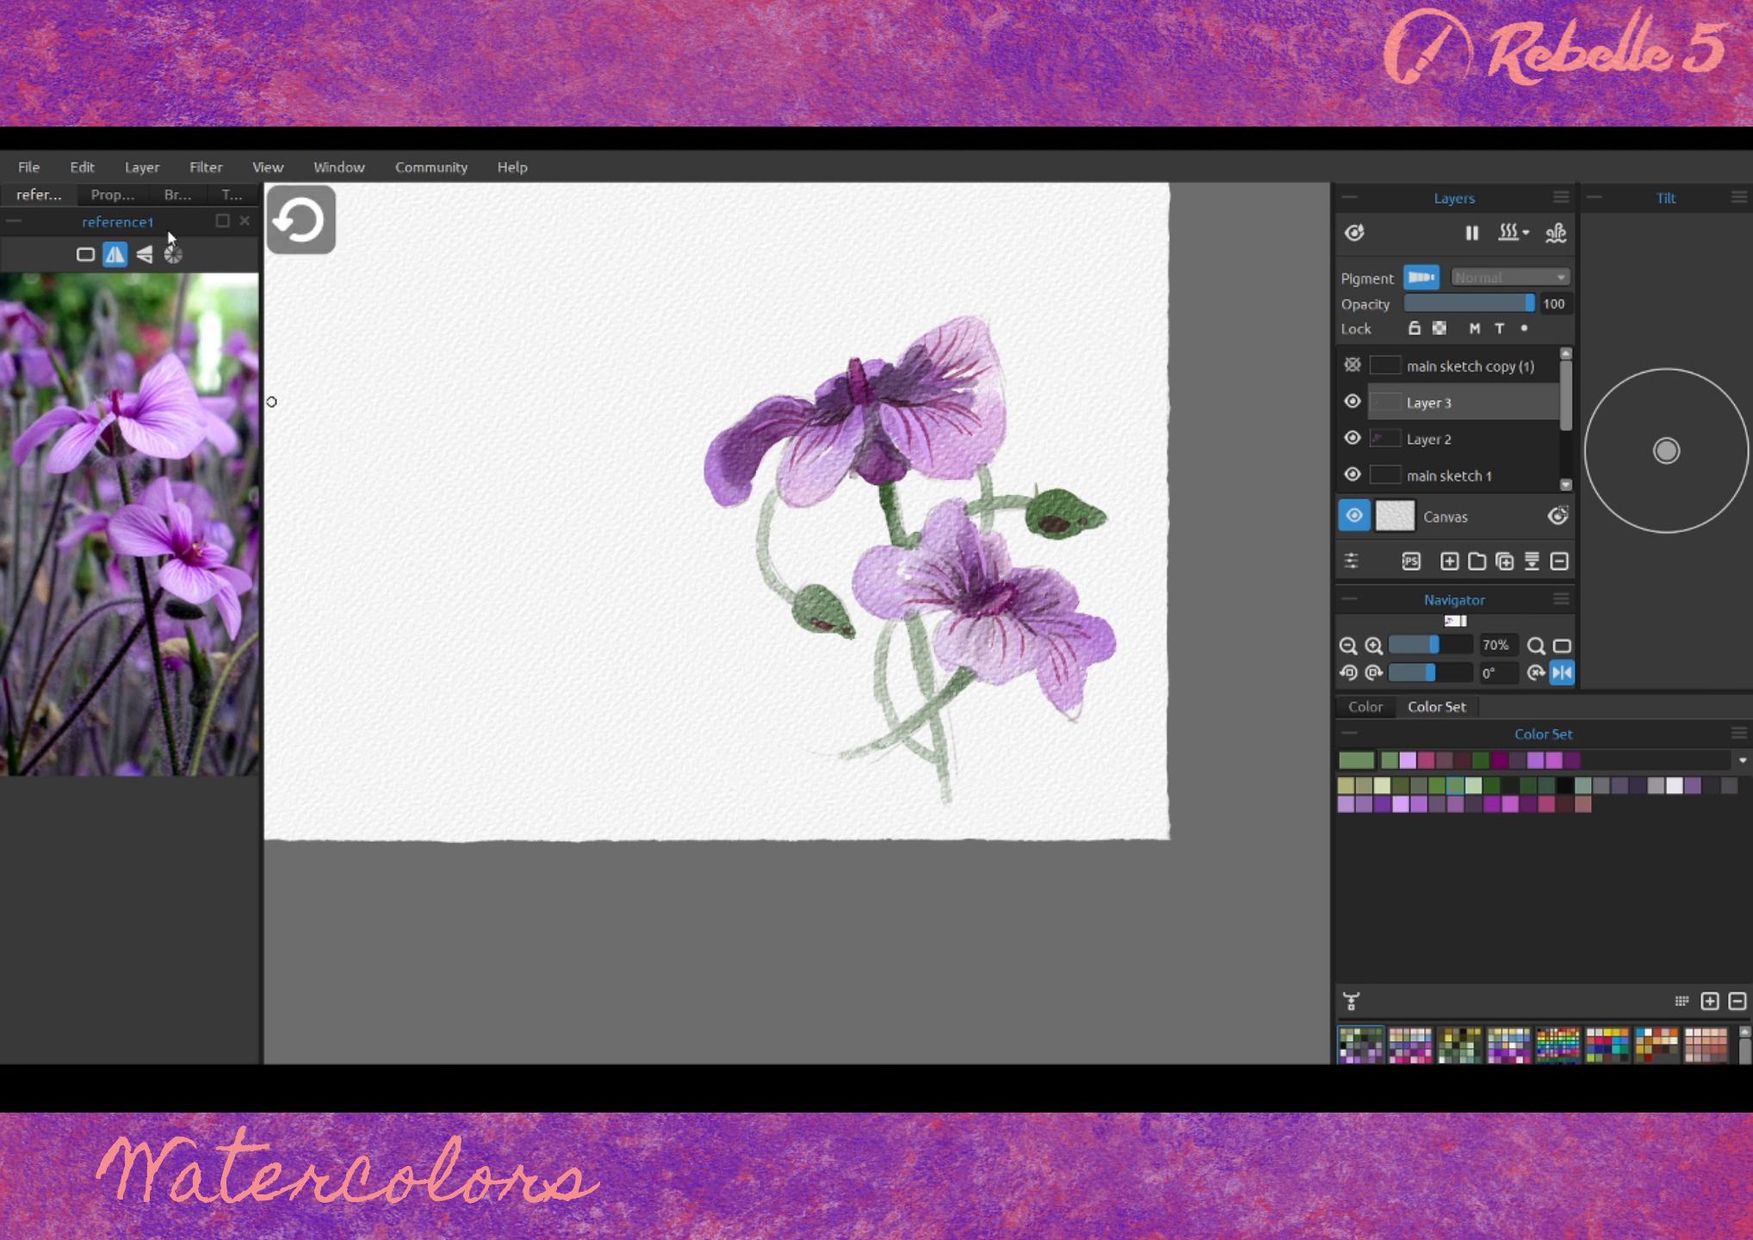
click(177, 195)
click(126, 847)
drag(1036, 514, 988, 521)
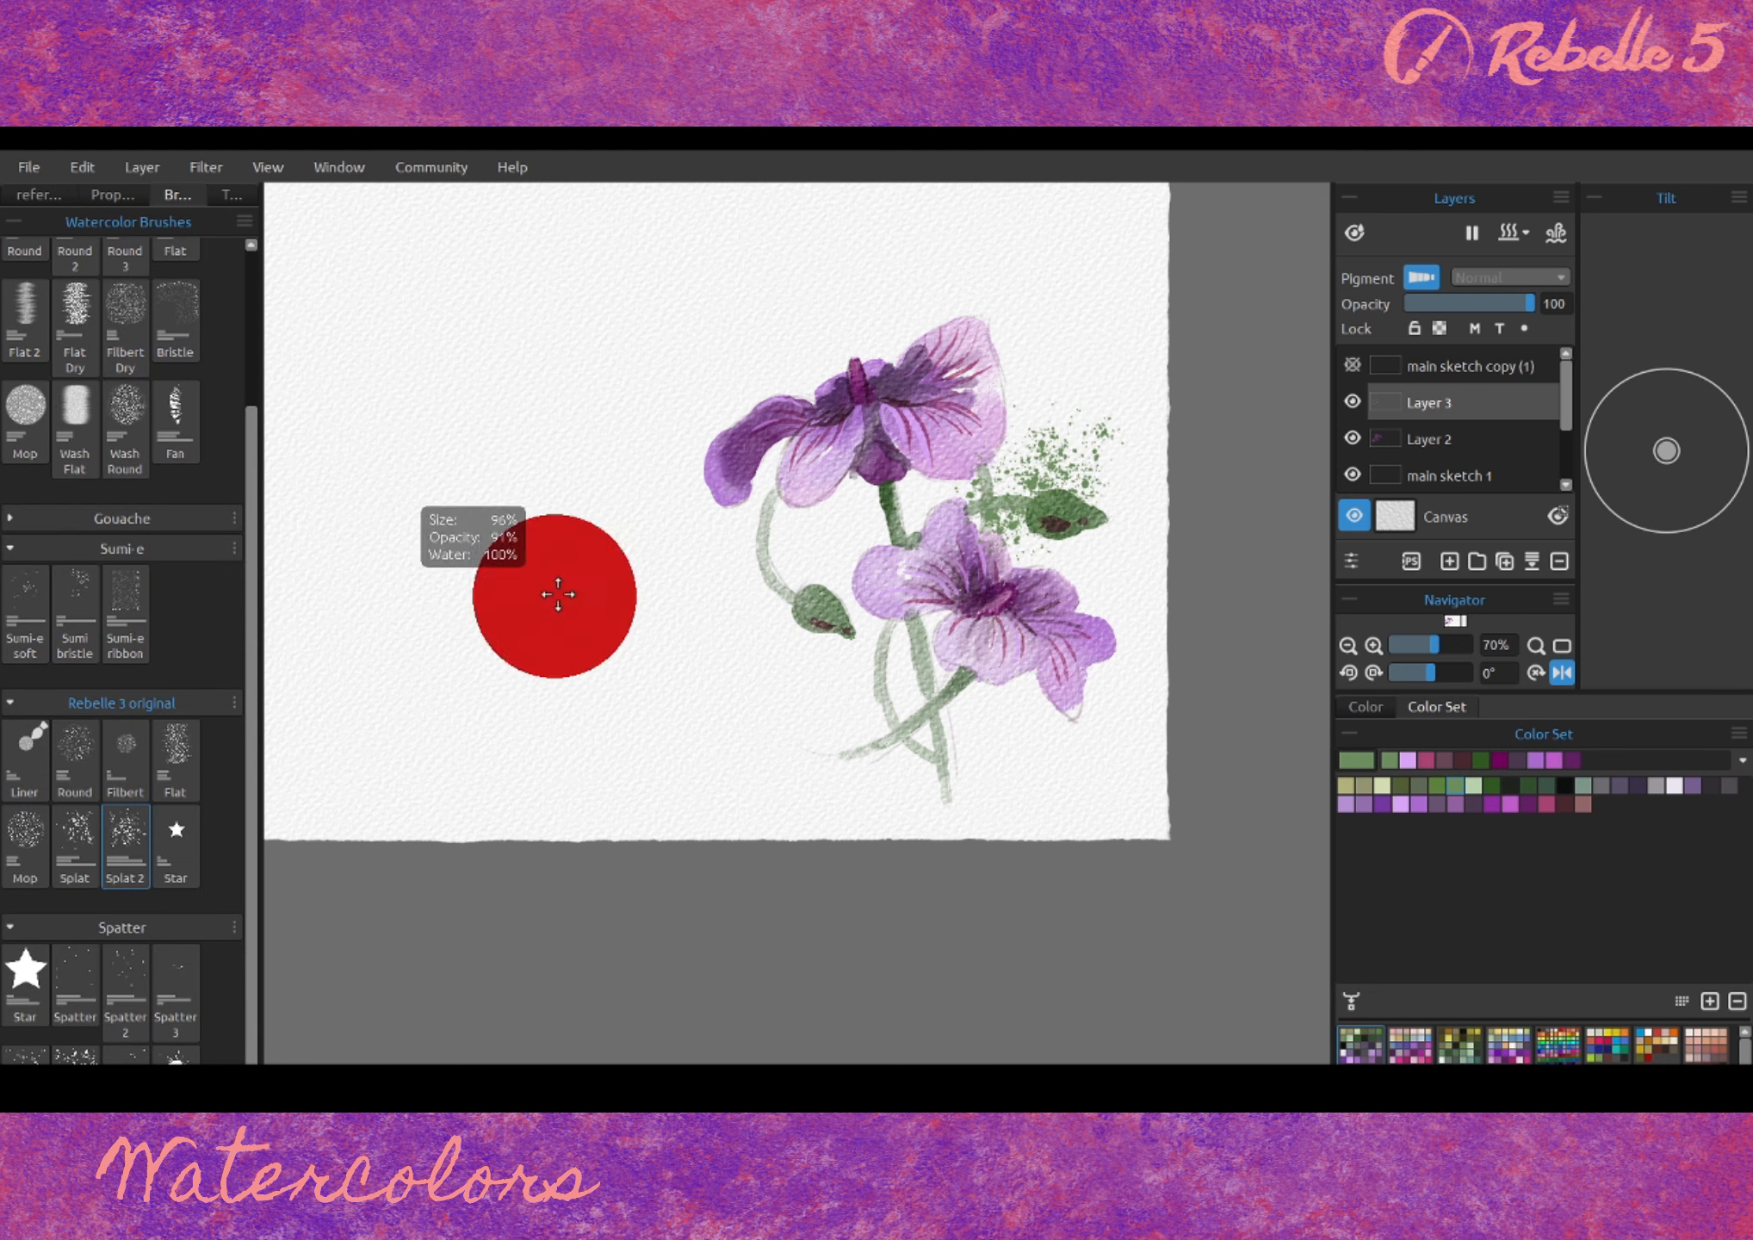
key(ctrl+z)
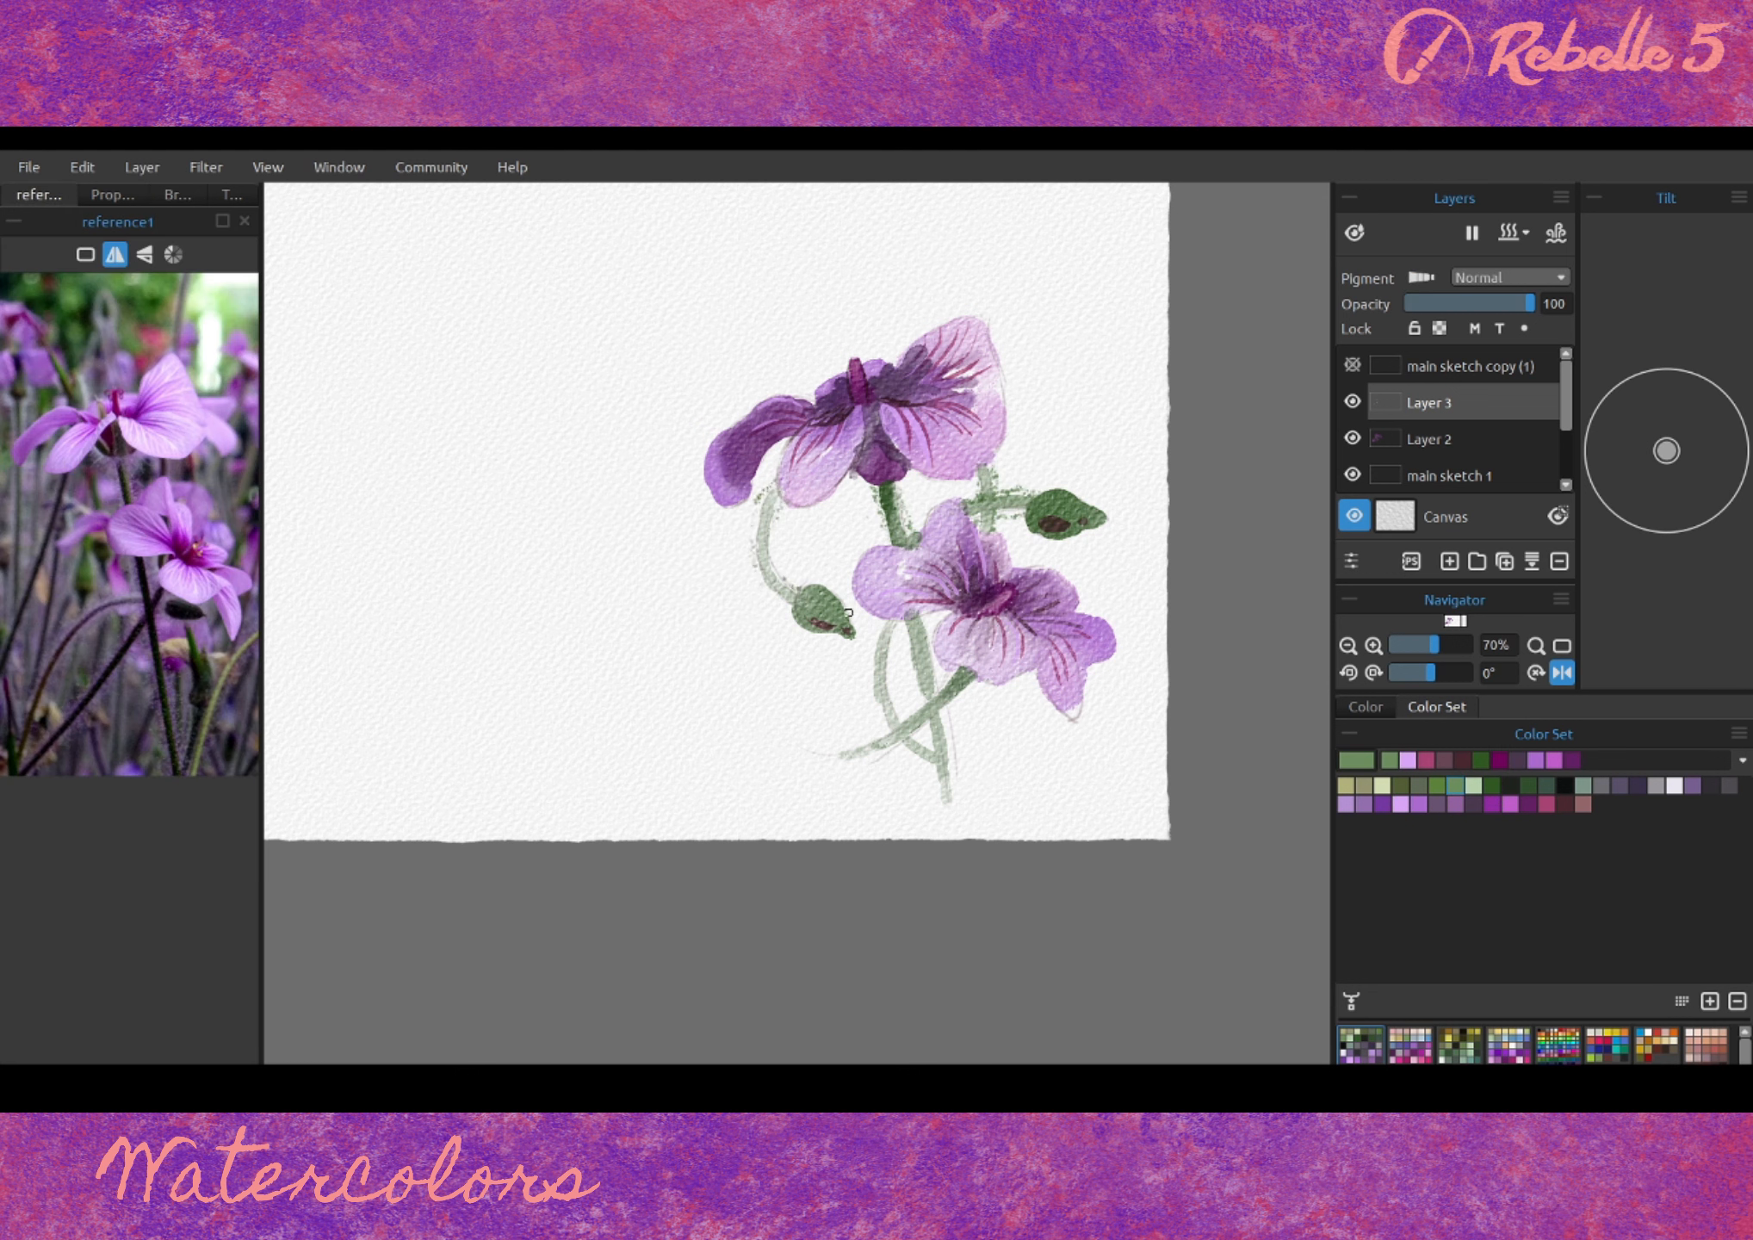
- Dab bright pink highlights onto the stamens of both flowers and refine them with dark tones sampled from the painting
click(1365, 706)
click(1624, 872)
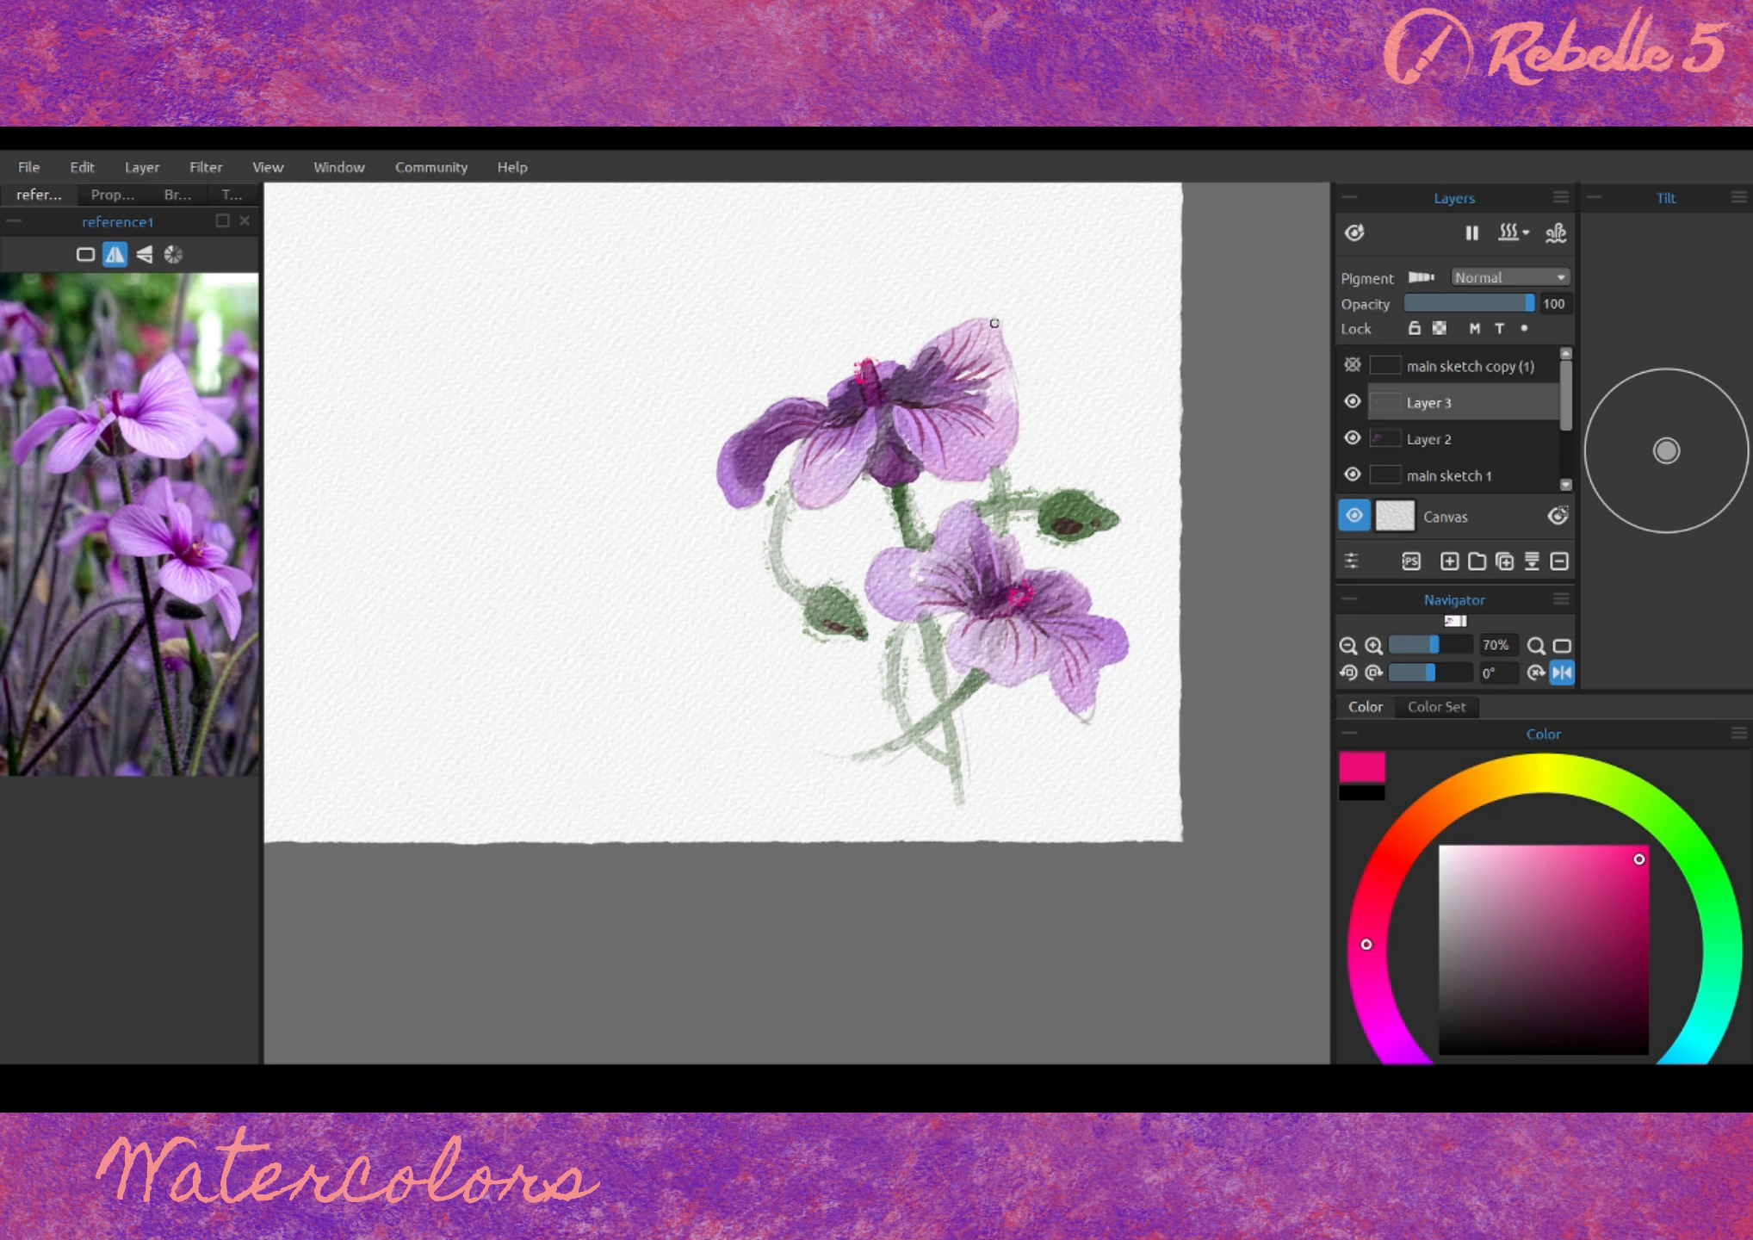
alt+click(1025, 590)
alt+click(856, 370)
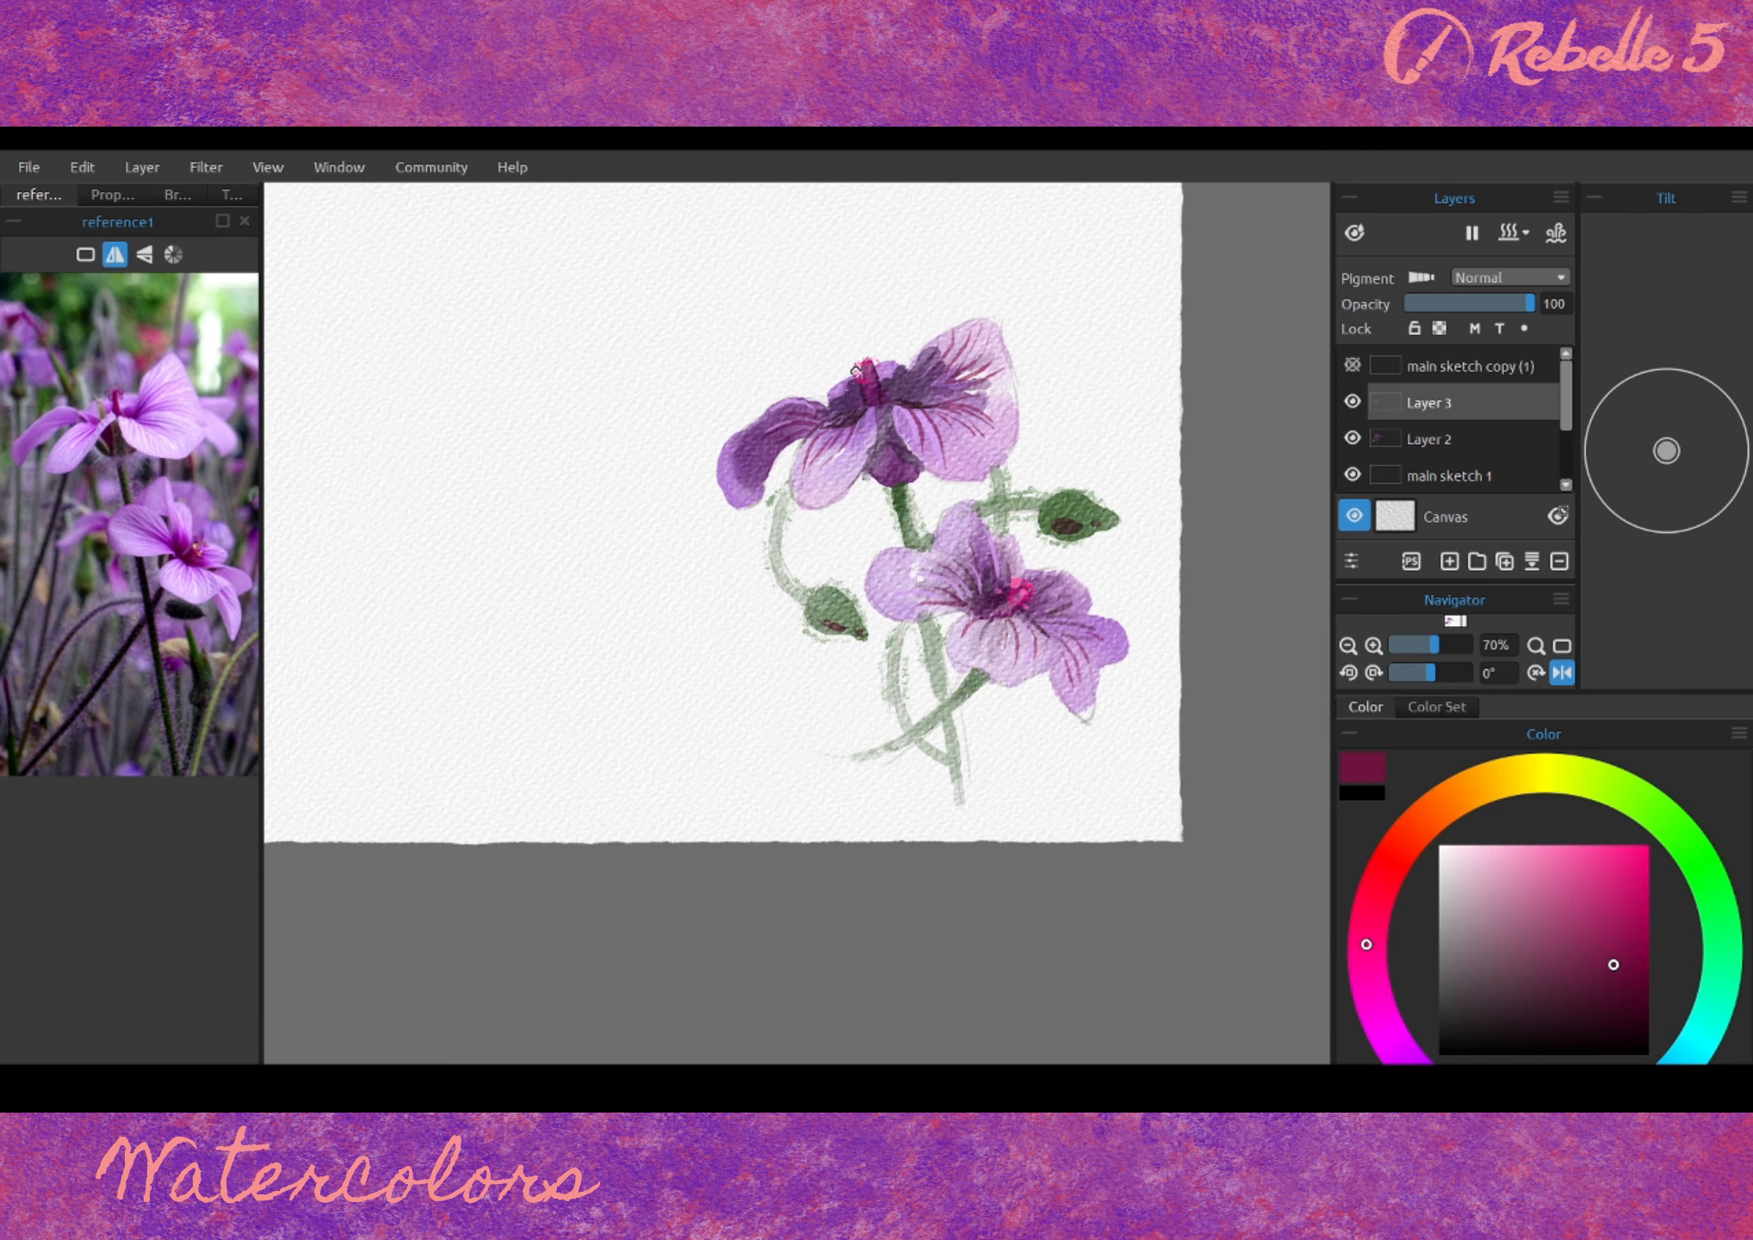
alt+click(1016, 594)
- Add another layer and shade the petals of both flowers with purple tones sampled from the painting
click(142, 167)
click(129, 194)
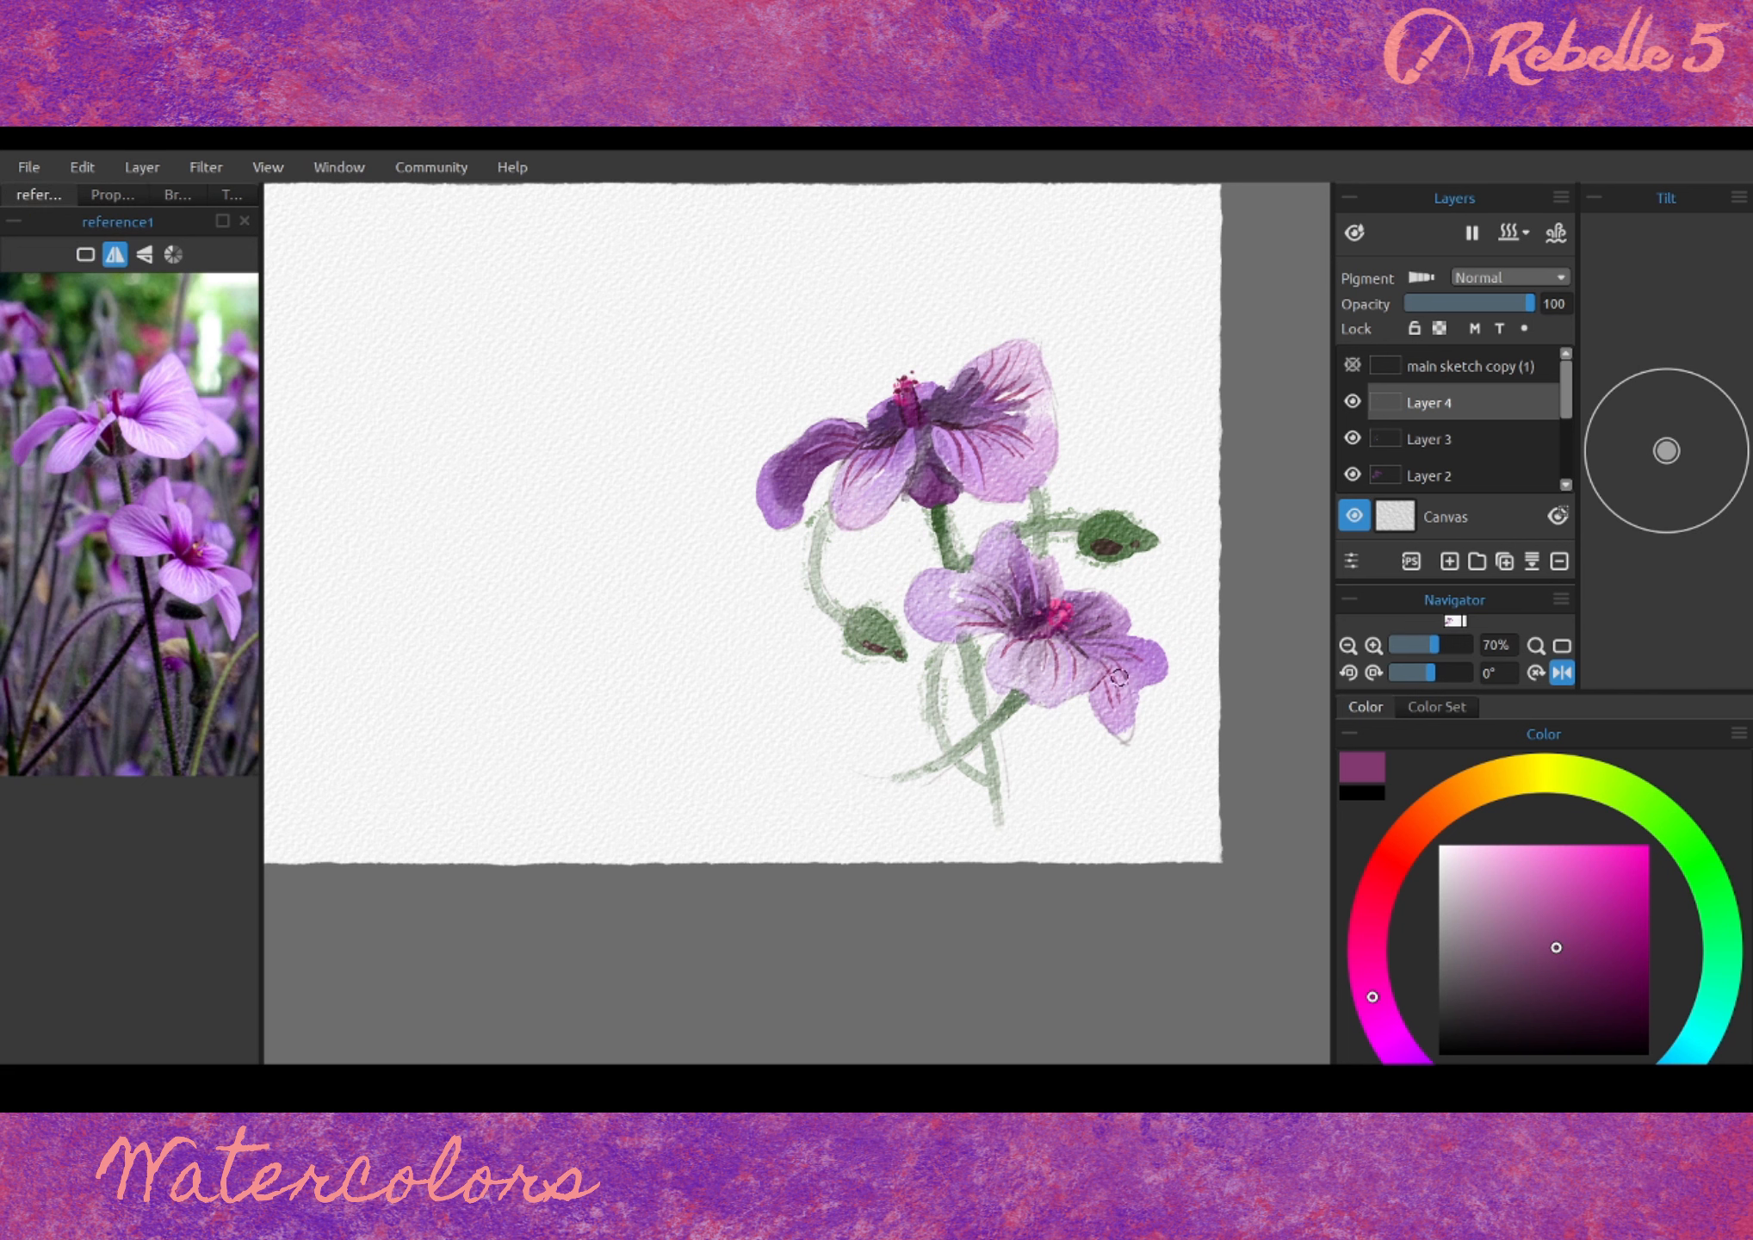
alt+click(1112, 718)
alt+click(929, 621)
alt+click(1139, 747)
alt+click(1109, 659)
alt+click(801, 460)
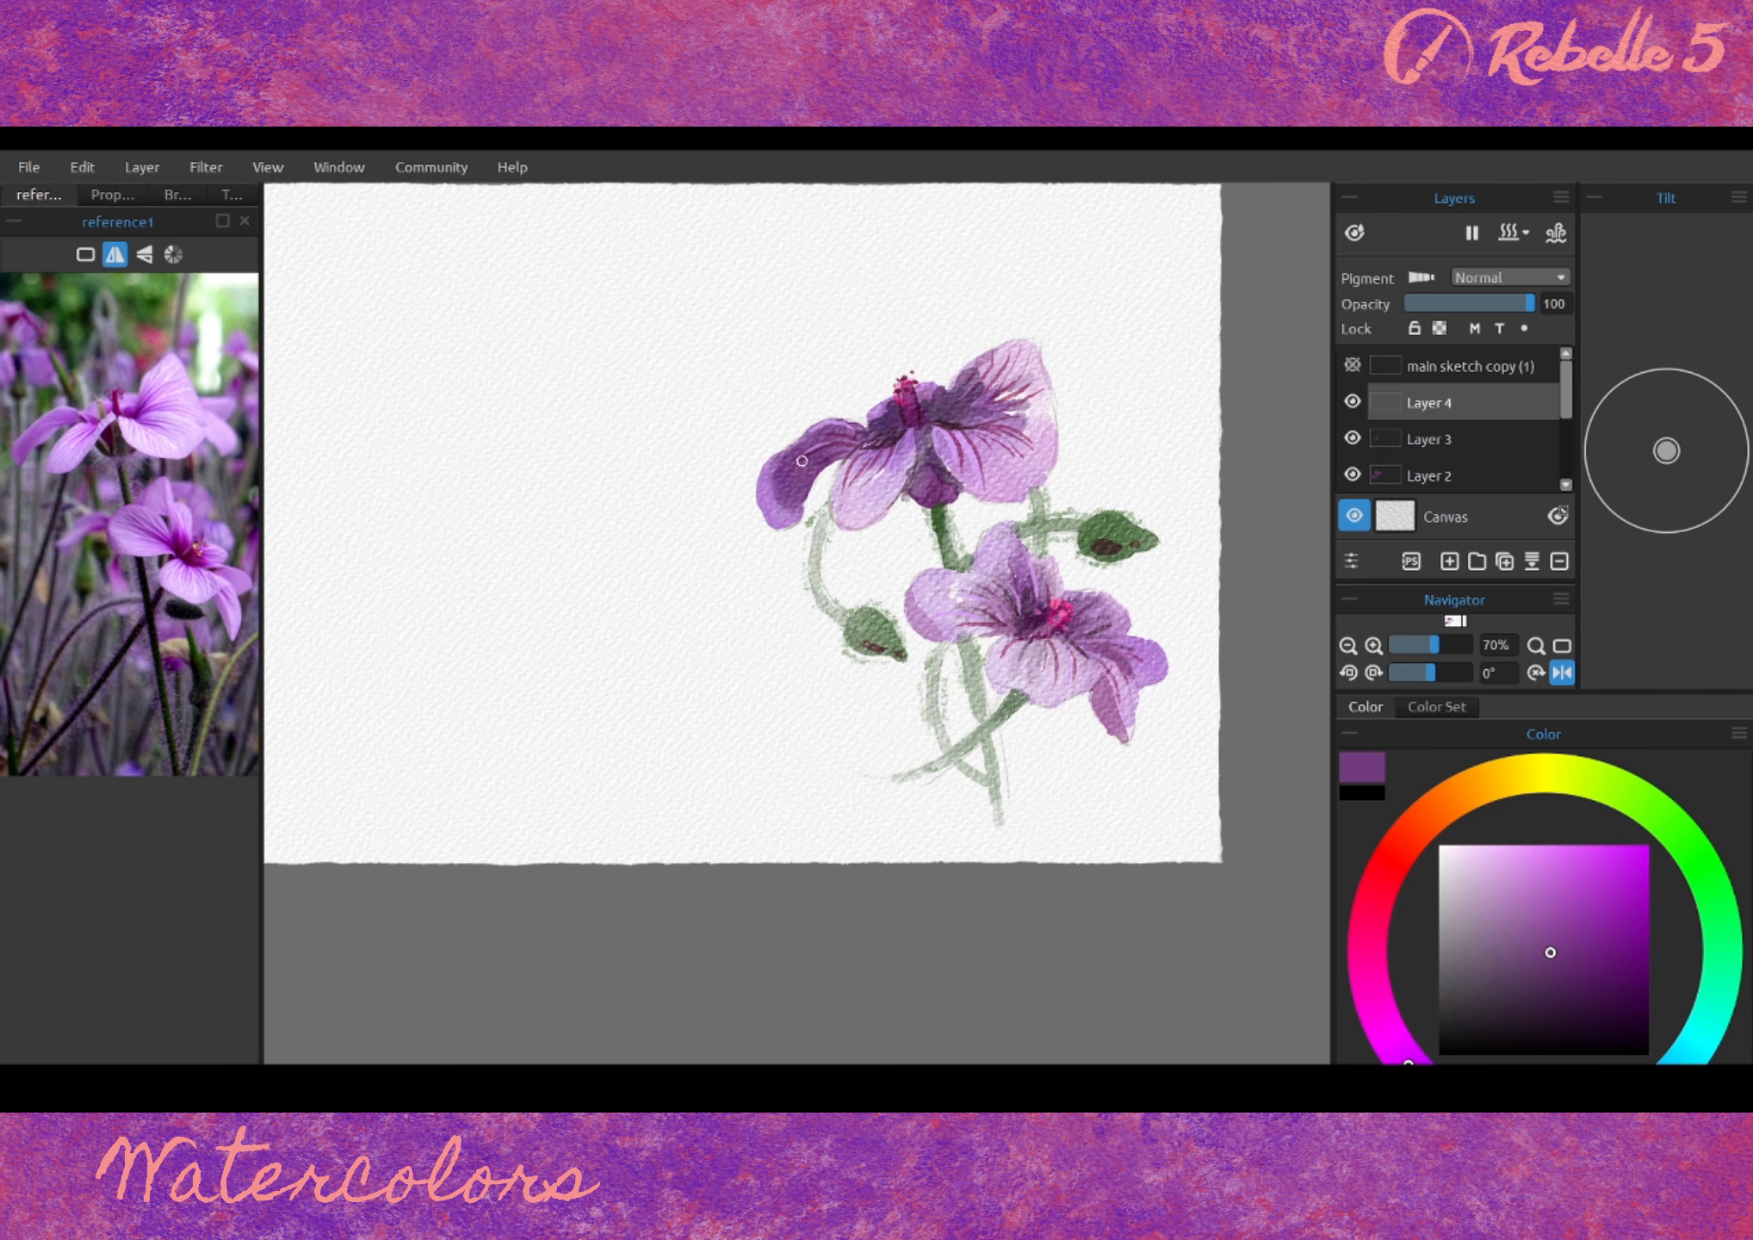
- Handwrite the label "watercolors" in dark purple pencil beneath the painted flowers
scroll(1236, 559, down, 3)
scroll(1123, 646, up, 2)
alt+click(1123, 646)
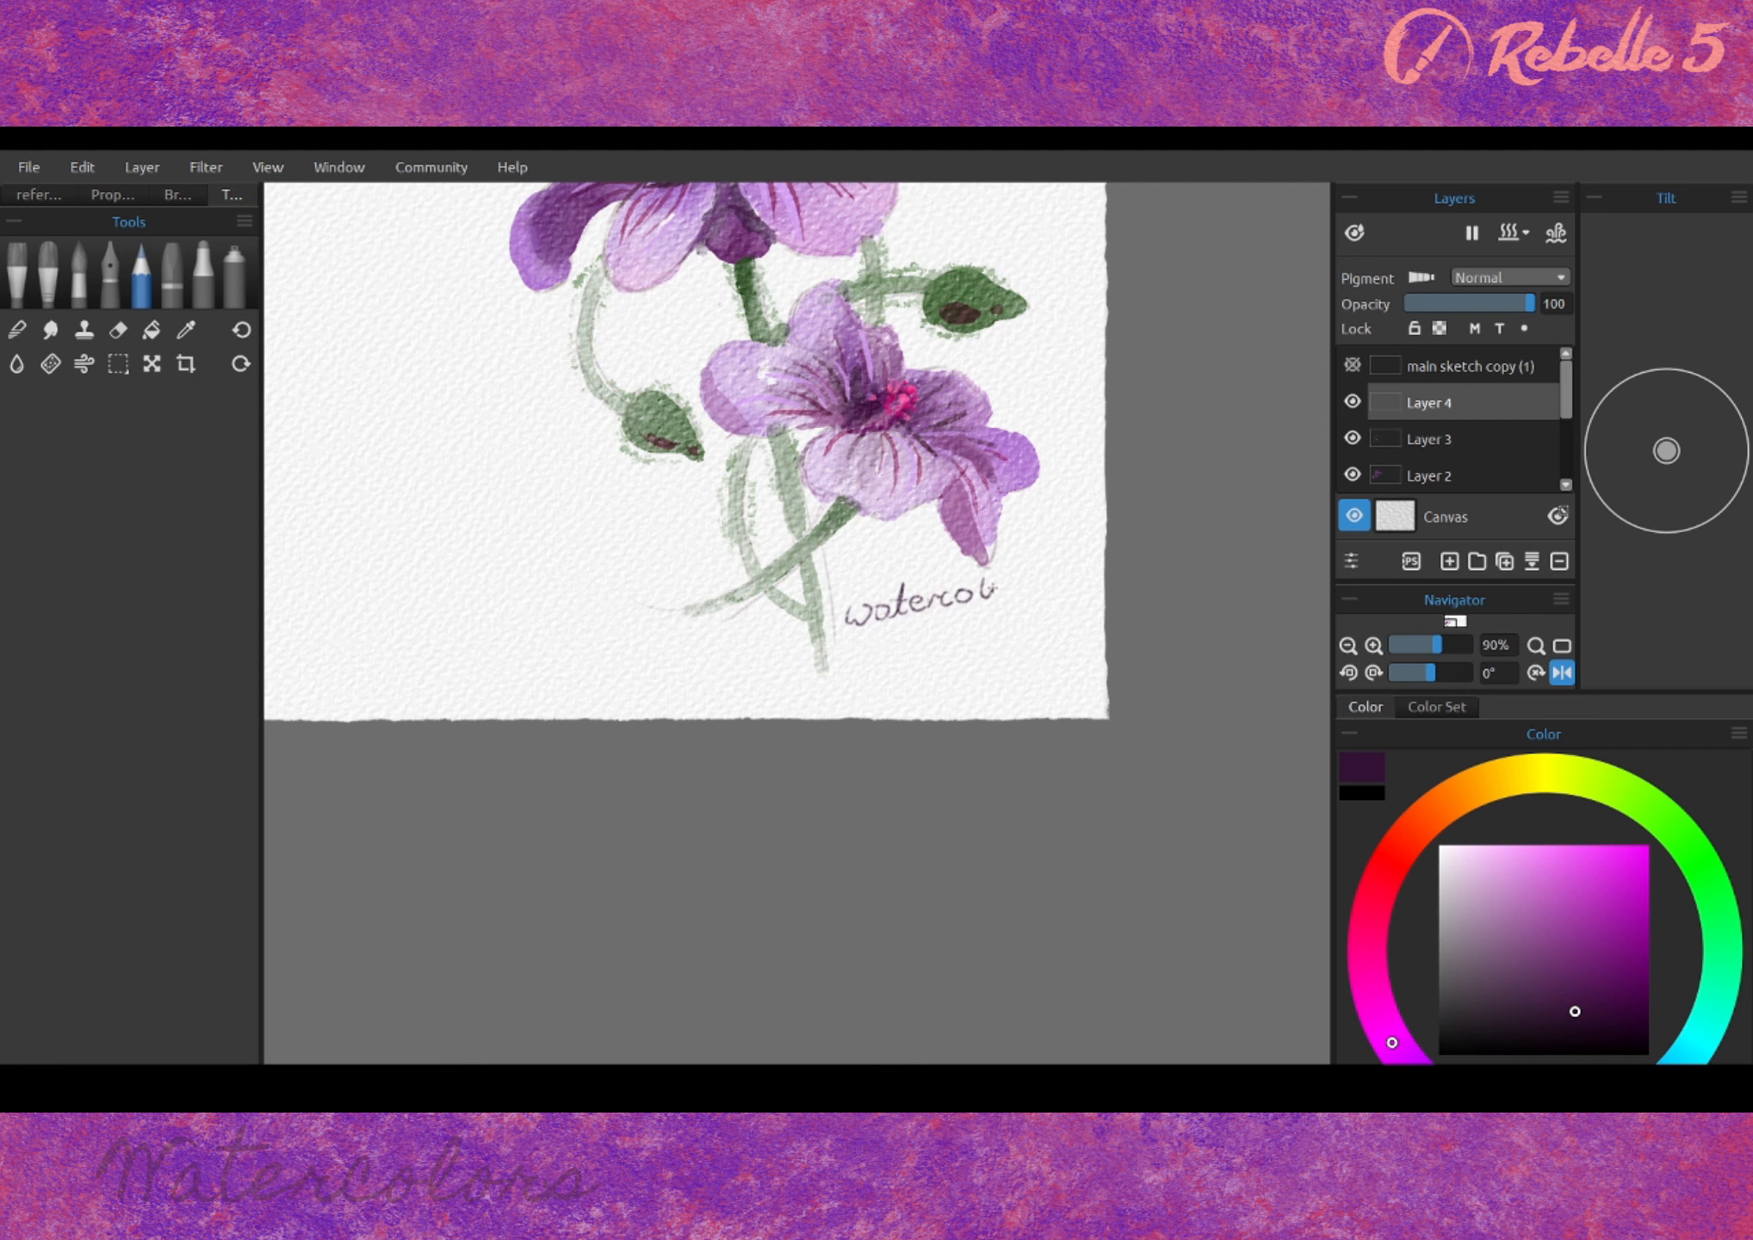
scroll(1117, 531, down, 2)
scroll(1208, 603, up, 1)
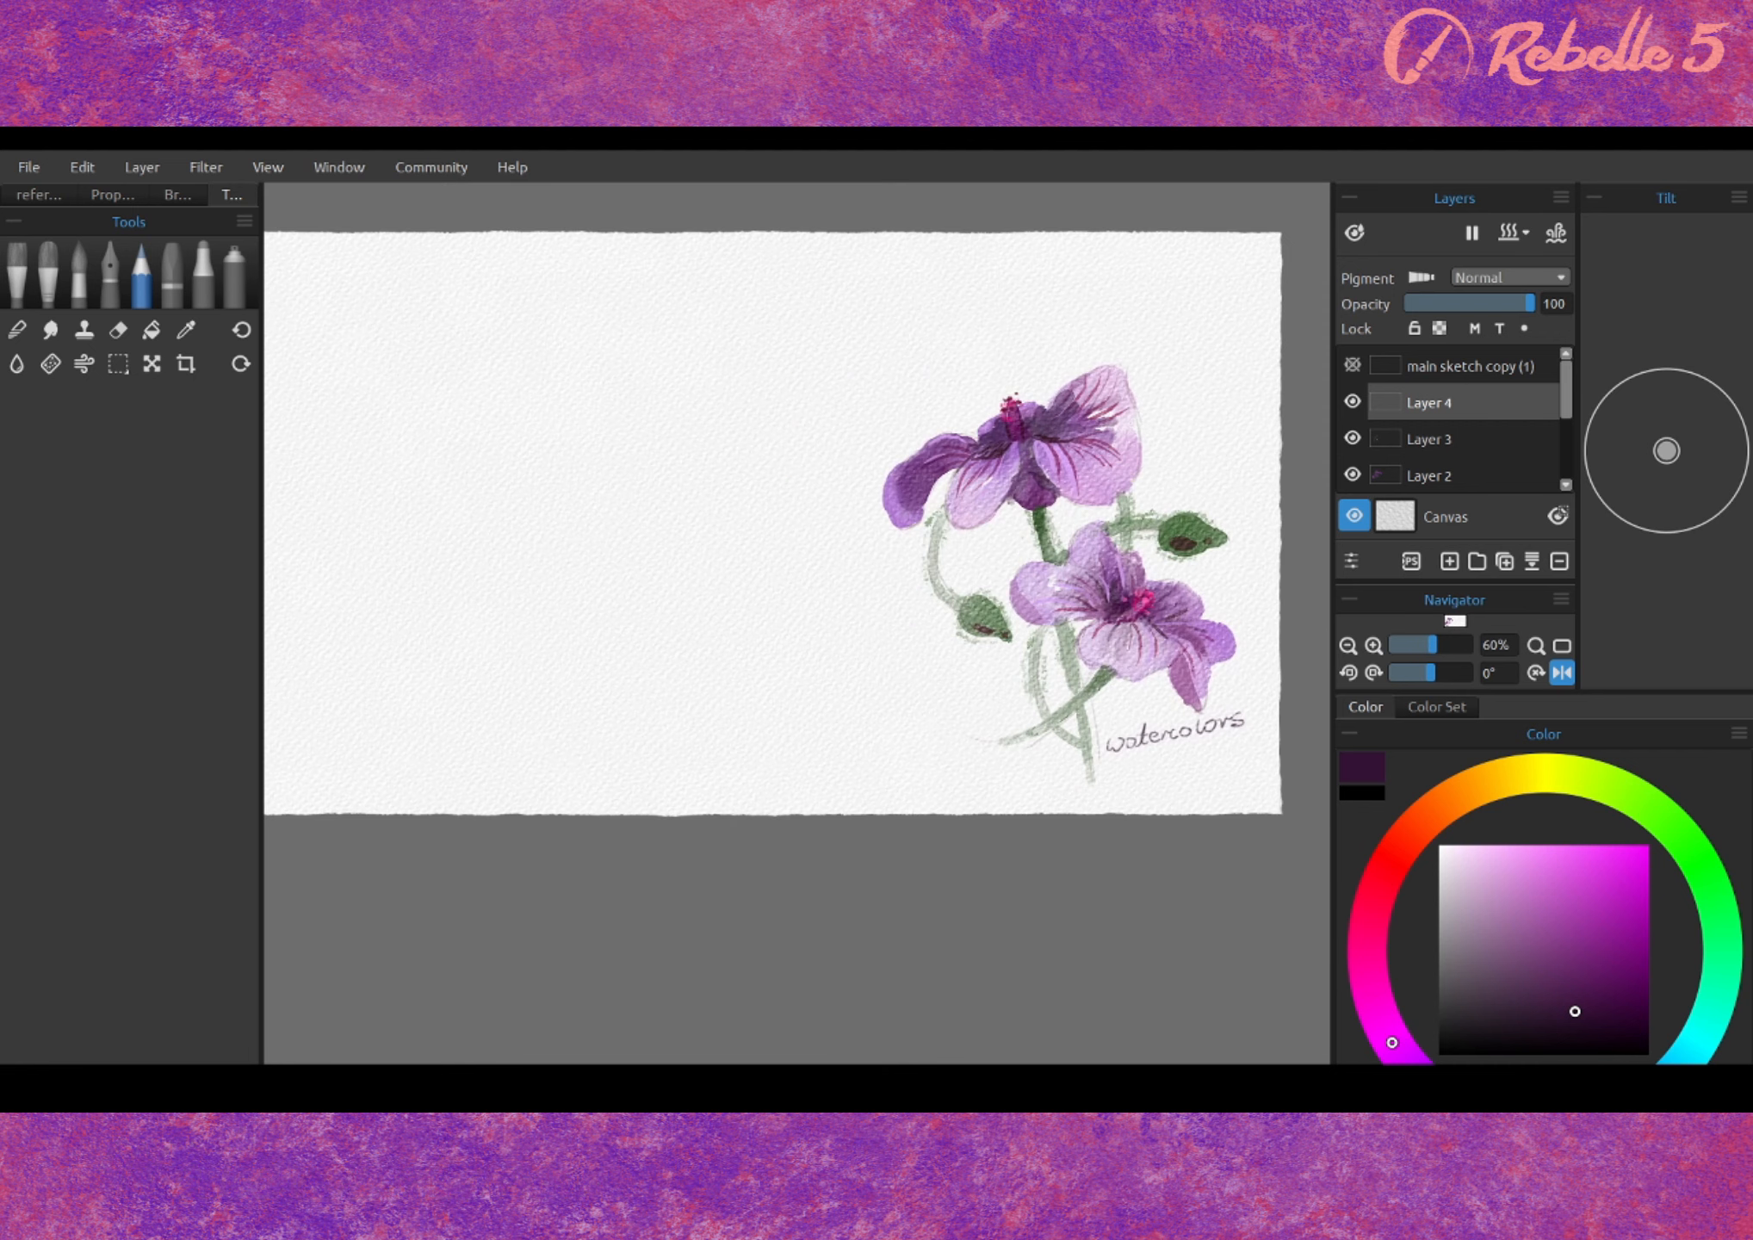
- Show the main sketch copy, move it to the paper's empty left half, and organize the layers as pastels and watercolors
click(1352, 365)
click(1463, 365)
key(ctrl+t)
drag(1048, 535, 612, 517)
key(Return)
click(1385, 405)
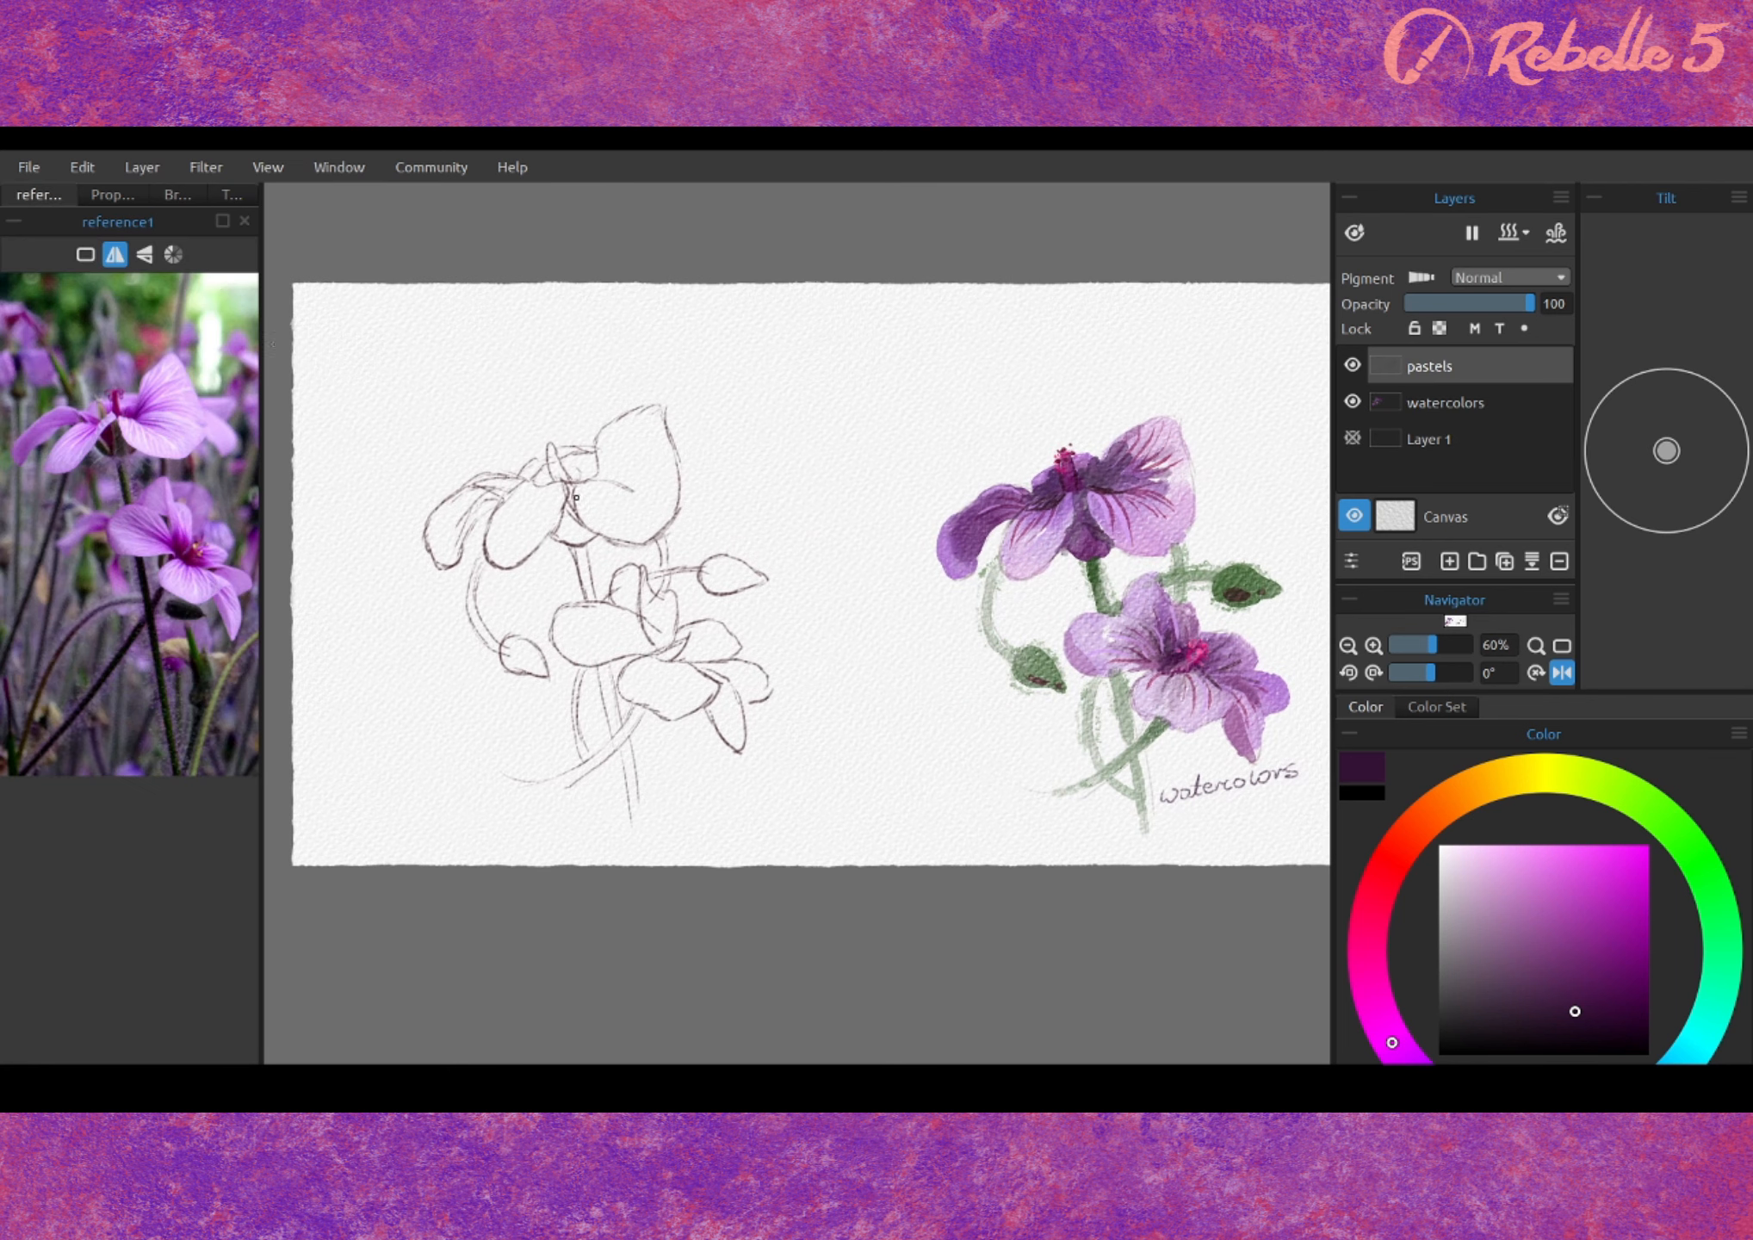
- Choose a pastel brush and lay dark and medium purple strokes on the upper flower's petals on a new layer
click(187, 198)
click(231, 198)
click(176, 198)
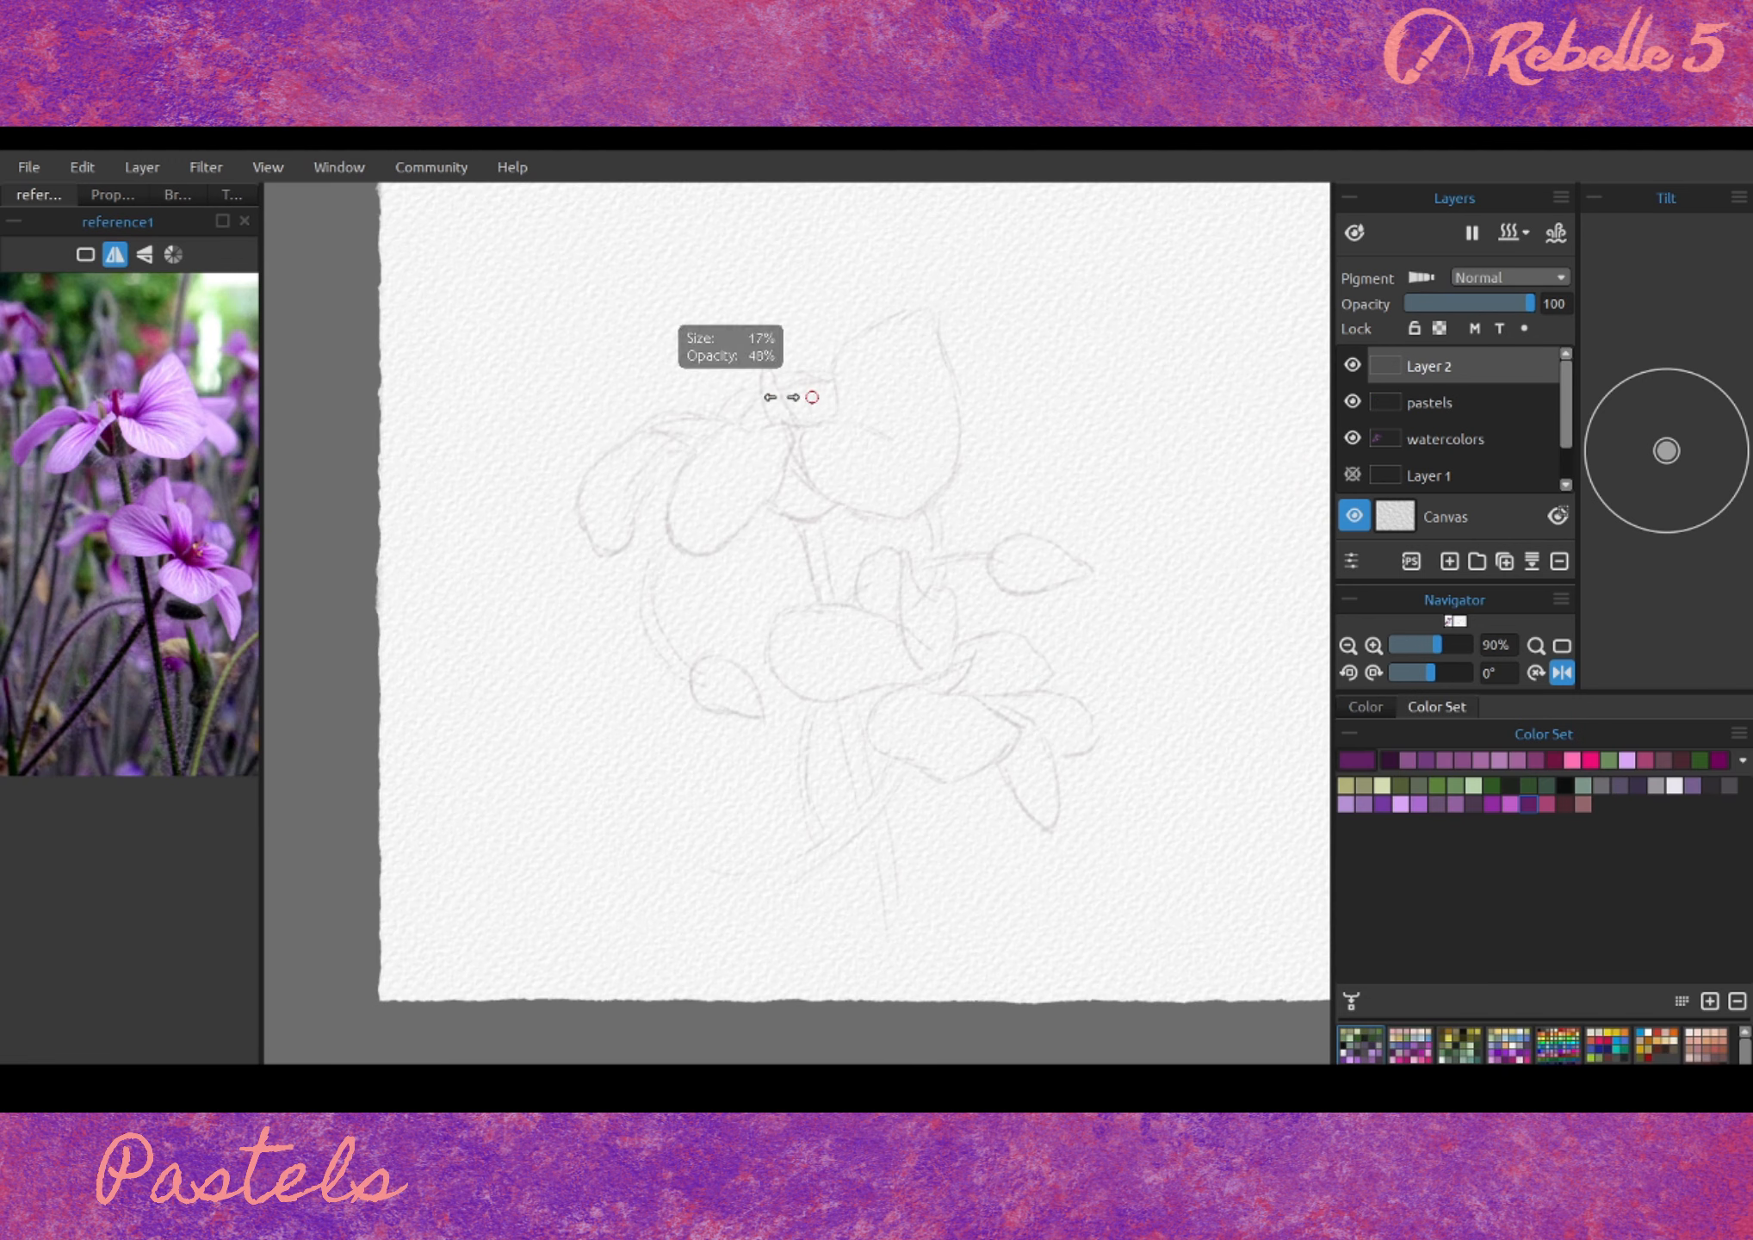
mouse_move(810, 394)
mouse_down()
mouse_move(814, 378)
mouse_move(814, 406)
mouse_up()
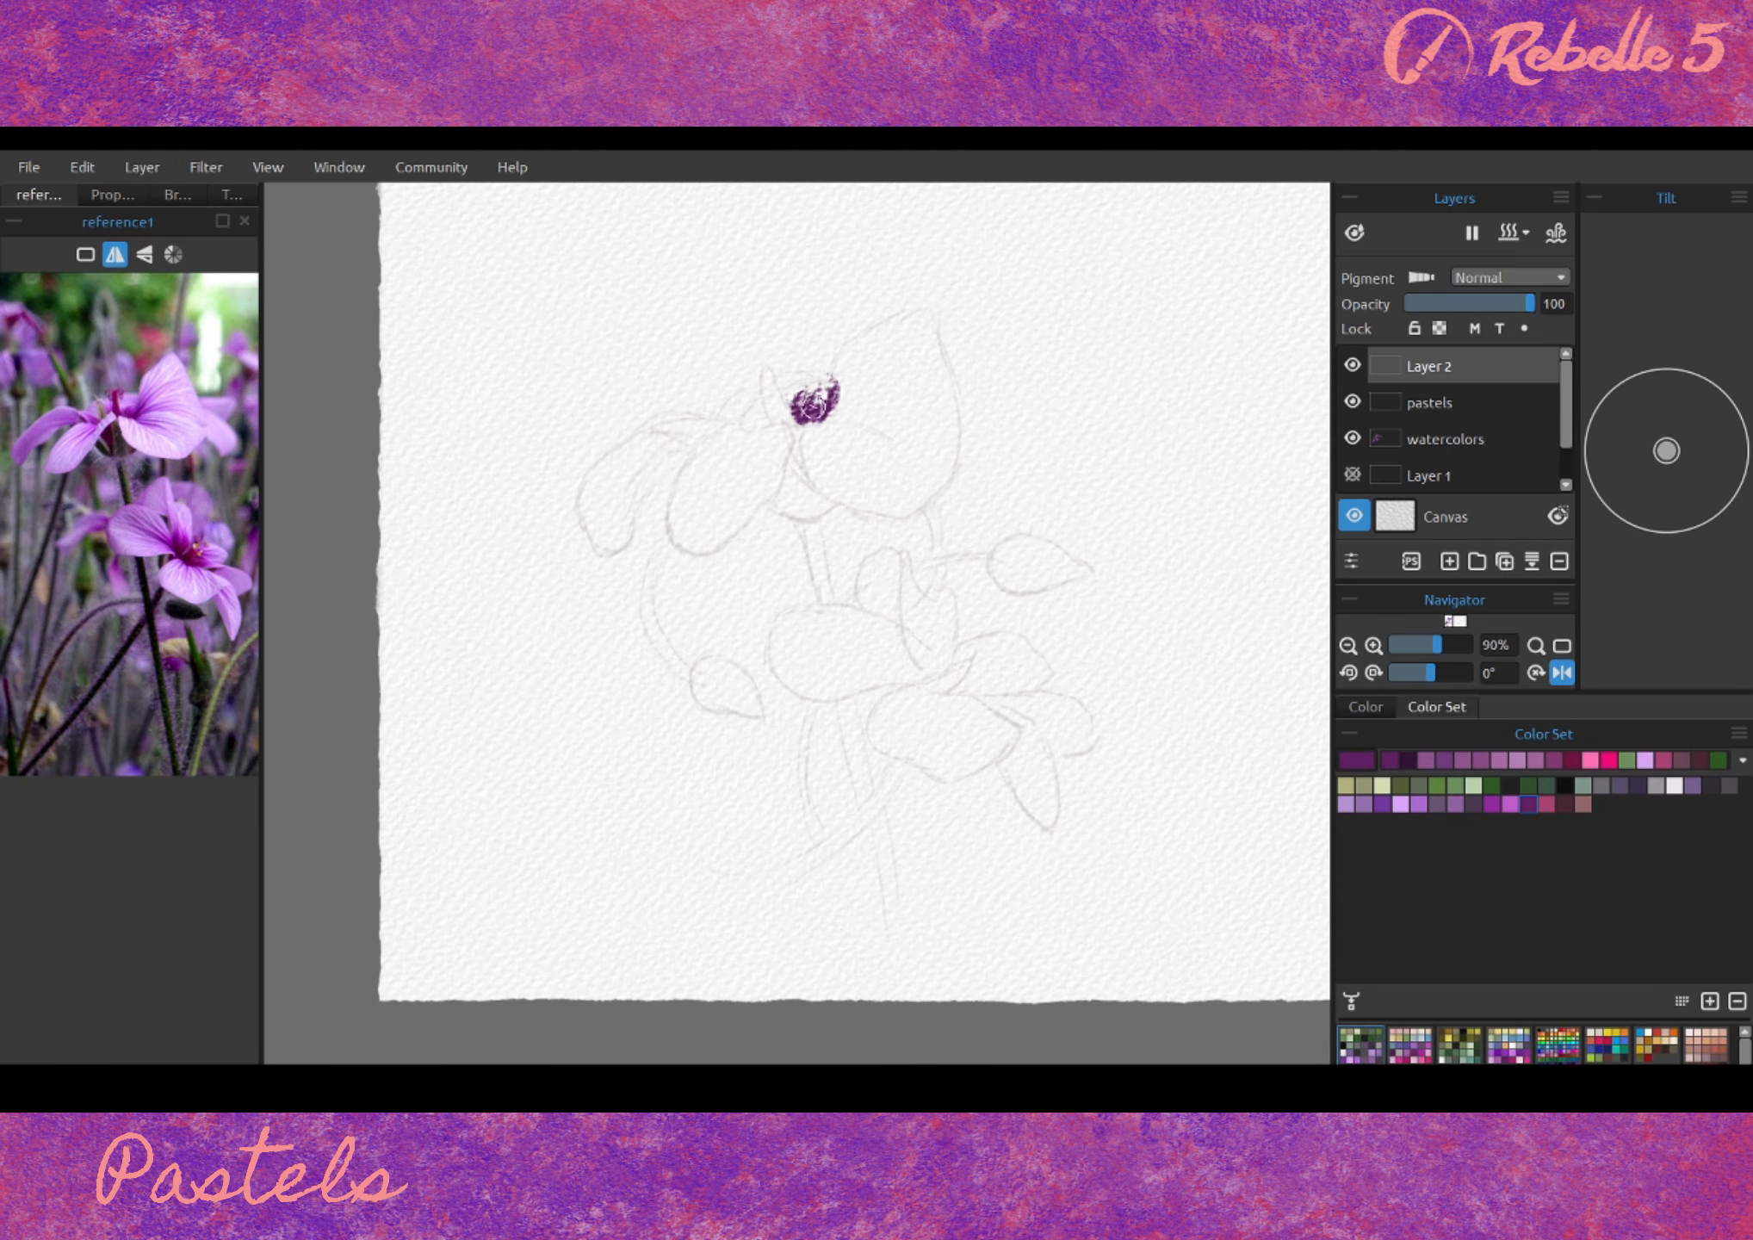
click(1455, 804)
mouse_move(704, 434)
mouse_down()
mouse_move(628, 467)
mouse_move(604, 498)
mouse_move(615, 536)
mouse_move(593, 487)
mouse_up()
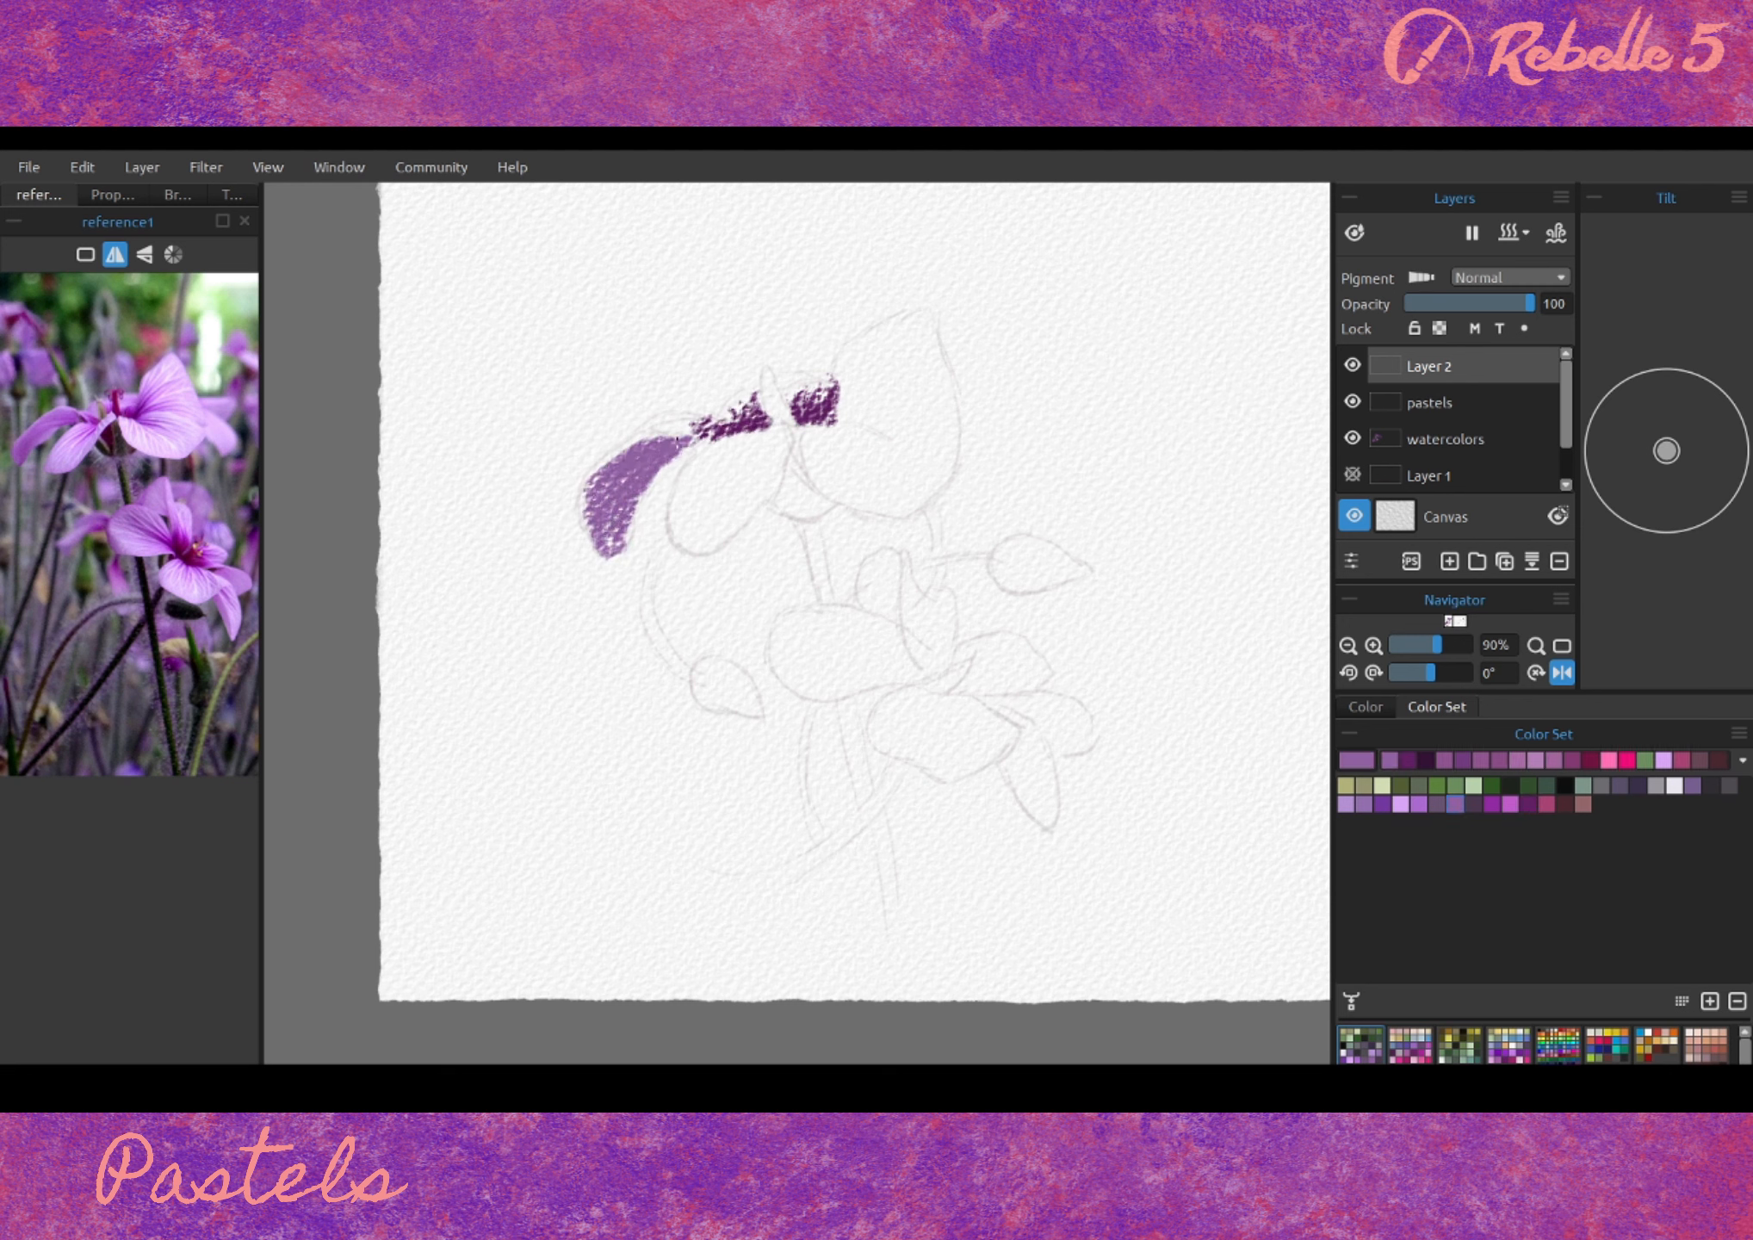
mouse_move(746, 438)
mouse_down()
mouse_move(730, 472)
mouse_move(690, 477)
mouse_move(732, 511)
mouse_move(923, 374)
mouse_move(844, 404)
mouse_move(874, 350)
mouse_move(790, 449)
mouse_move(781, 486)
mouse_move(825, 588)
mouse_up()
- Draw the calyx, stems and bud shading of the pastel sketch in dark purple
click(1529, 805)
drag(853, 745, 826, 588)
drag(869, 609, 843, 658)
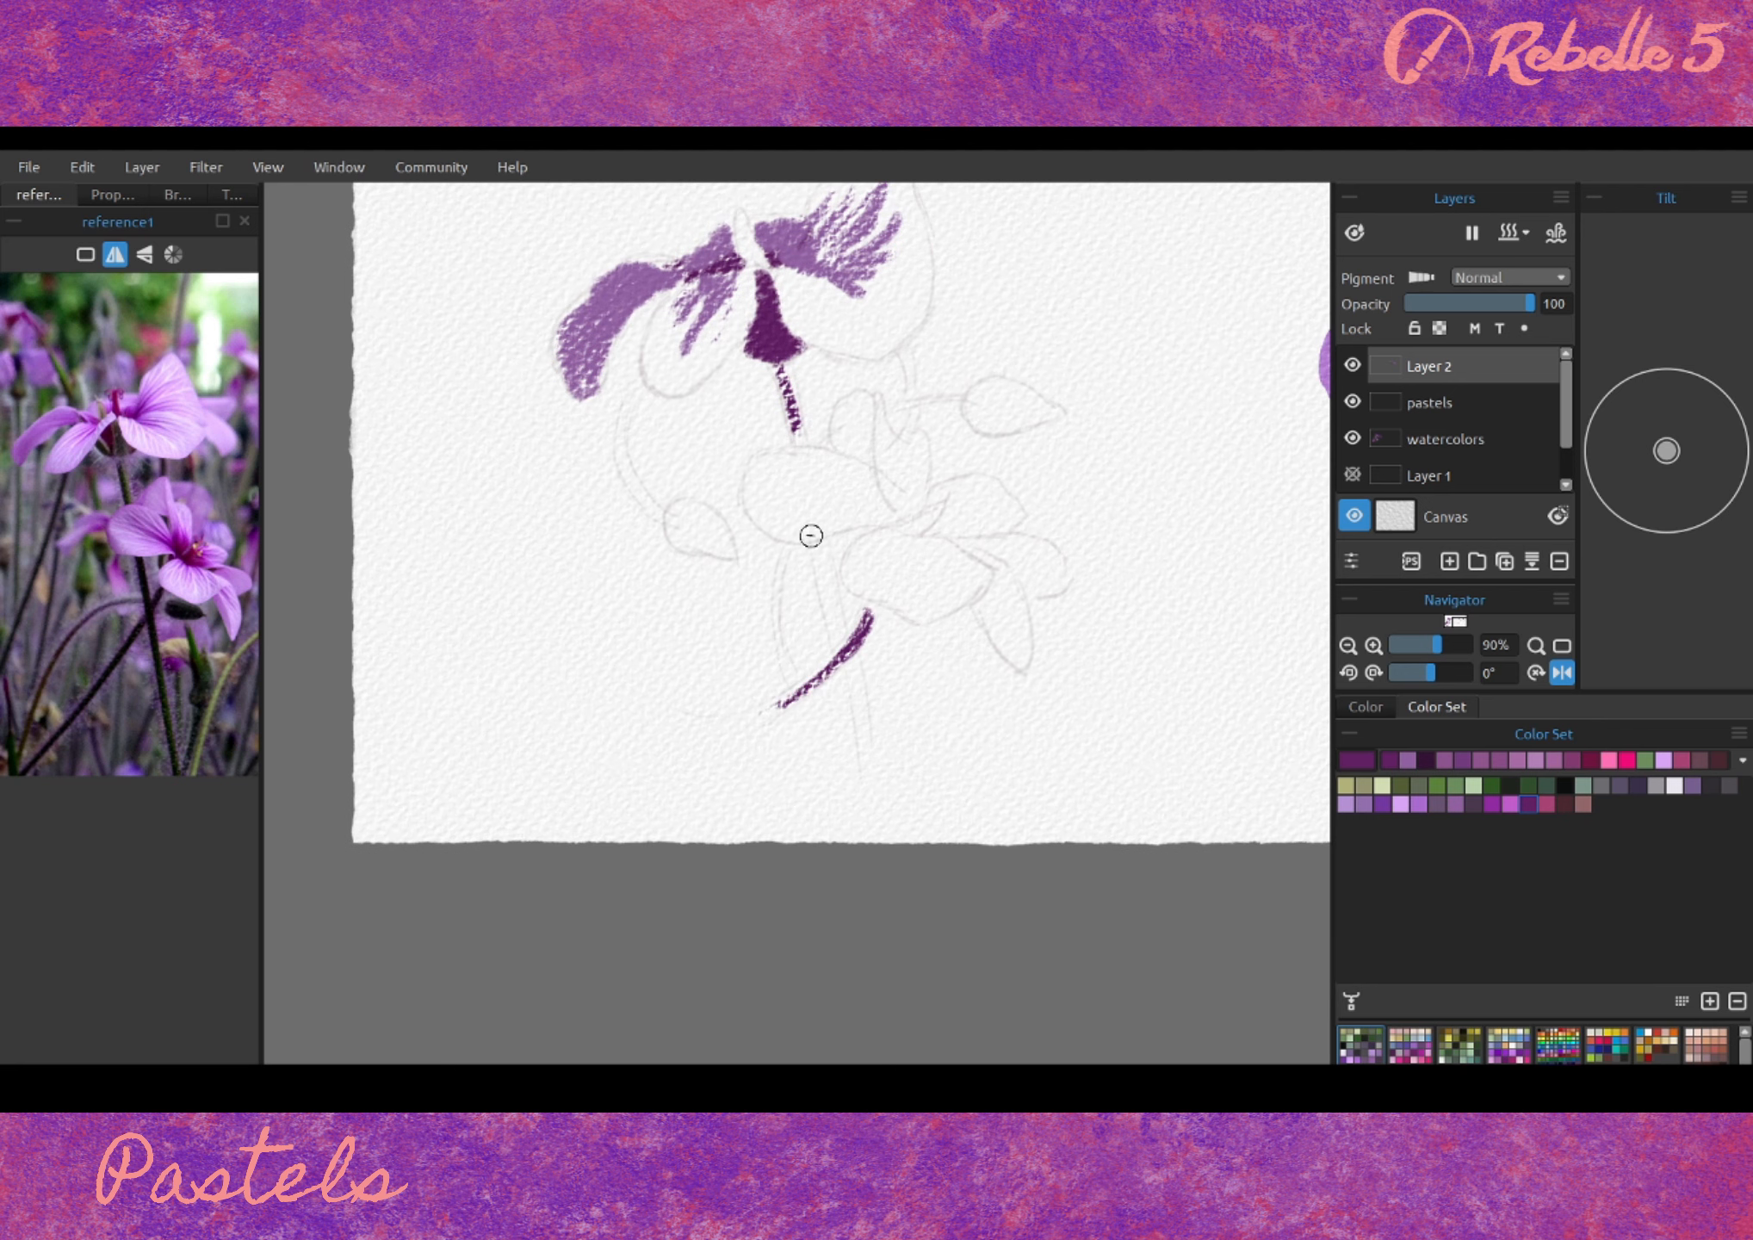
drag(815, 540, 858, 706)
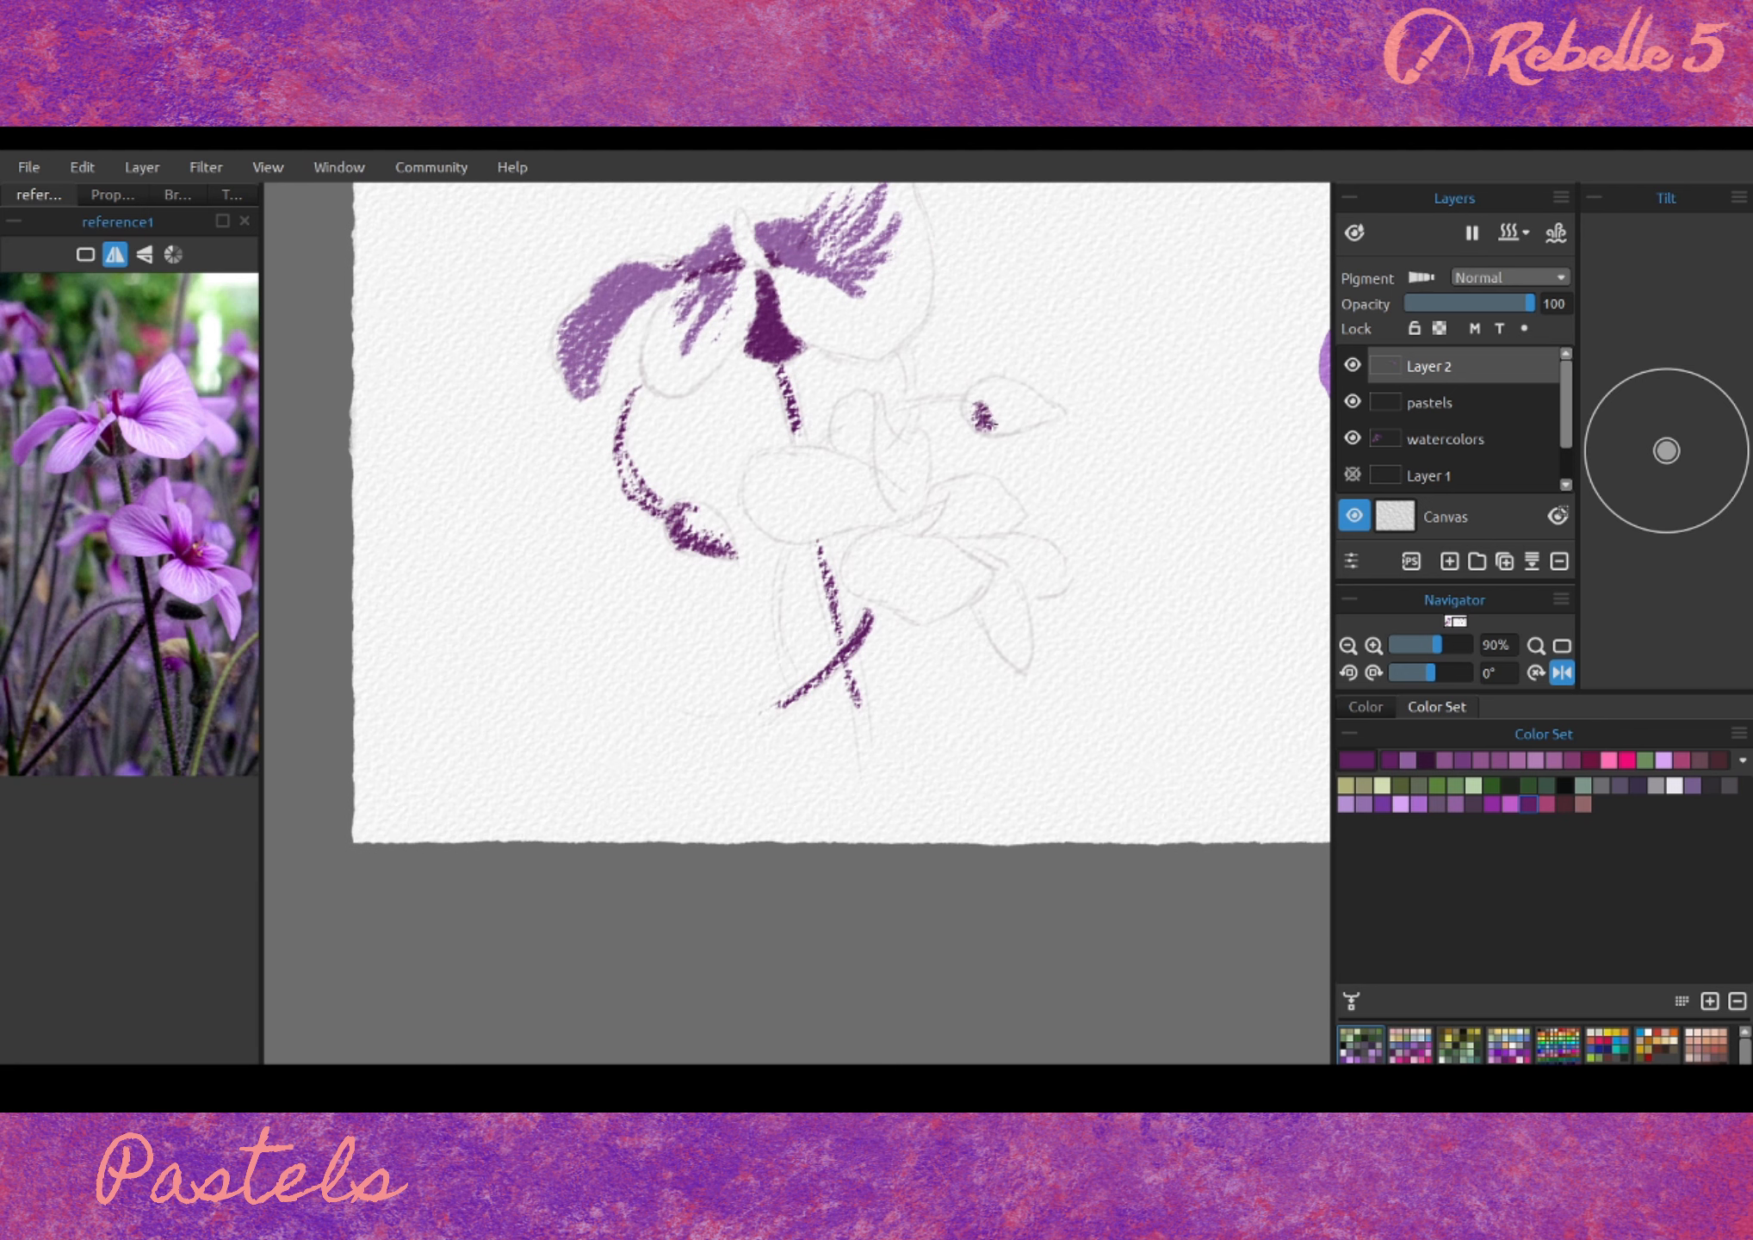
drag(987, 420, 1046, 413)
drag(1056, 492, 1042, 550)
- Color the buds and the curved stems with dark green pastel
click(1493, 786)
mouse_move(960, 465)
mouse_down()
mouse_move(1031, 469)
mouse_move(871, 451)
mouse_move(906, 456)
mouse_up()
key(ctrl+z)
drag(491, 447, 523, 562)
mouse_move(538, 564)
mouse_down()
mouse_move(584, 596)
mouse_move(719, 787)
mouse_up()
drag(643, 597, 654, 728)
drag(760, 398, 768, 475)
- Add bright orchid-purple strokes to the upper flower's outer petals and the lower flower's inner petal
click(1510, 804)
drag(770, 482, 810, 593)
drag(731, 392, 758, 310)
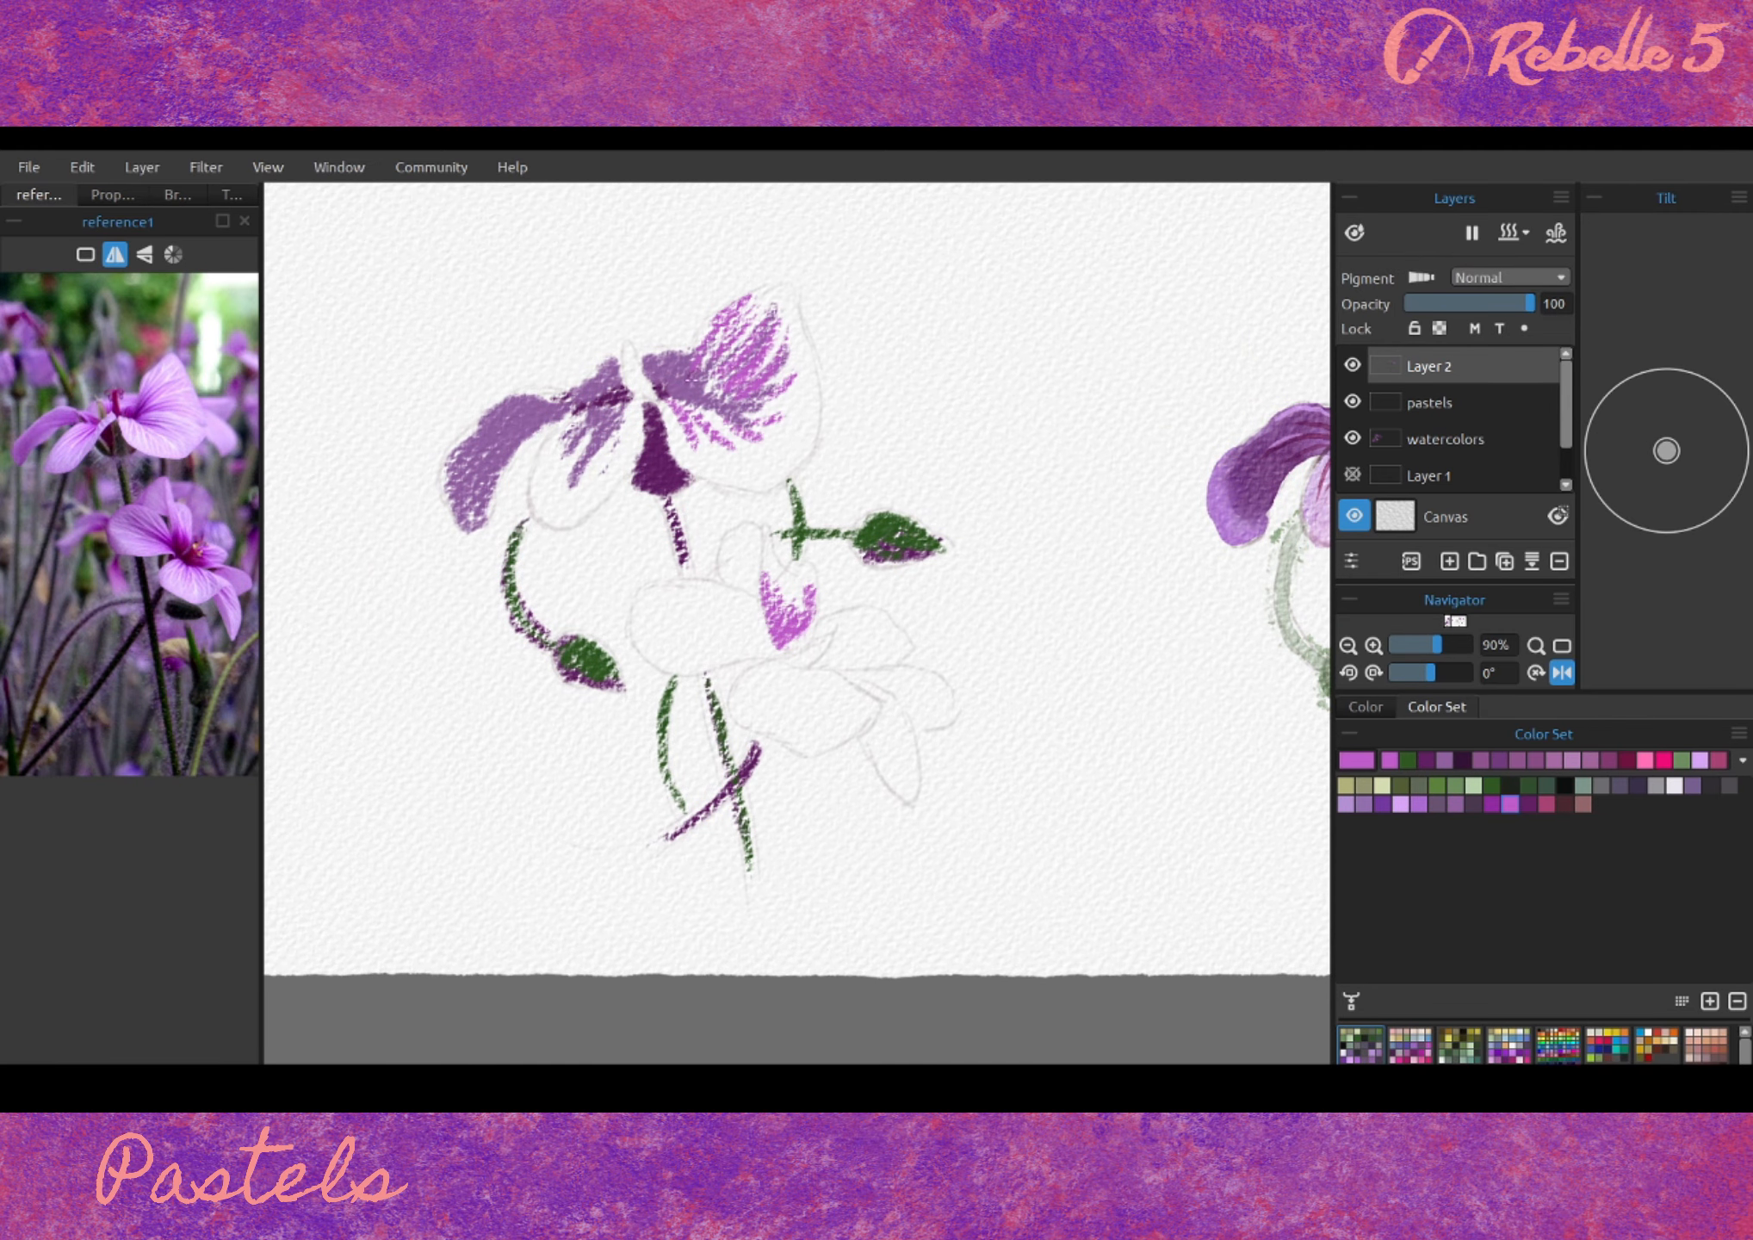
drag(603, 507, 550, 422)
- Fill the petals of both flowers with light lilac pastel
click(1400, 803)
mouse_move(542, 517)
mouse_down()
mouse_move(620, 414)
mouse_move(560, 457)
mouse_move(775, 464)
mouse_move(755, 321)
mouse_move(796, 405)
mouse_up()
mouse_move(638, 594)
mouse_down()
mouse_move(736, 667)
mouse_move(757, 594)
mouse_move(763, 711)
mouse_move(865, 699)
mouse_up()
mouse_move(874, 732)
mouse_down()
mouse_move(900, 785)
mouse_move(873, 724)
mouse_move(914, 775)
mouse_up()
- Pick a near-white tone from the color set and lighten the lower flower's petals around the upper edge
click(1674, 785)
click(231, 195)
click(186, 330)
click(62, 197)
click(176, 422)
click(1350, 1000)
click(1673, 785)
mouse_move(676, 603)
mouse_down()
mouse_move(722, 641)
mouse_move(747, 534)
mouse_up()
- Shade the lower flower's petals and the area around its center with deep and bright purple
click(1505, 809)
drag(861, 680, 955, 710)
click(1492, 804)
mouse_move(715, 611)
mouse_down()
mouse_move(746, 652)
mouse_move(766, 594)
mouse_up()
mouse_move(780, 646)
mouse_down()
mouse_move(868, 668)
mouse_move(895, 779)
mouse_up()
click(1509, 804)
- Lighten the petals of both flowers with a near-white tone and refine the upper stamen and lower flower's edge petals
click(1351, 1000)
click(1674, 785)
mouse_move(749, 715)
mouse_down()
mouse_move(860, 736)
mouse_move(874, 702)
mouse_up()
mouse_move(742, 579)
mouse_down()
mouse_move(672, 642)
mouse_move(783, 594)
mouse_move(766, 611)
mouse_up()
mouse_move(533, 482)
mouse_down()
mouse_move(620, 413)
mouse_move(781, 425)
mouse_up()
drag(646, 363, 626, 352)
mouse_move(827, 637)
mouse_down()
mouse_move(779, 665)
mouse_move(897, 651)
mouse_up()
alt+click(898, 679)
- Add near-white highlight strokes to the upper flower's petals with a smaller pastel brush
click(177, 196)
click(76, 290)
click(39, 195)
click(1673, 785)
key(bracketleft)
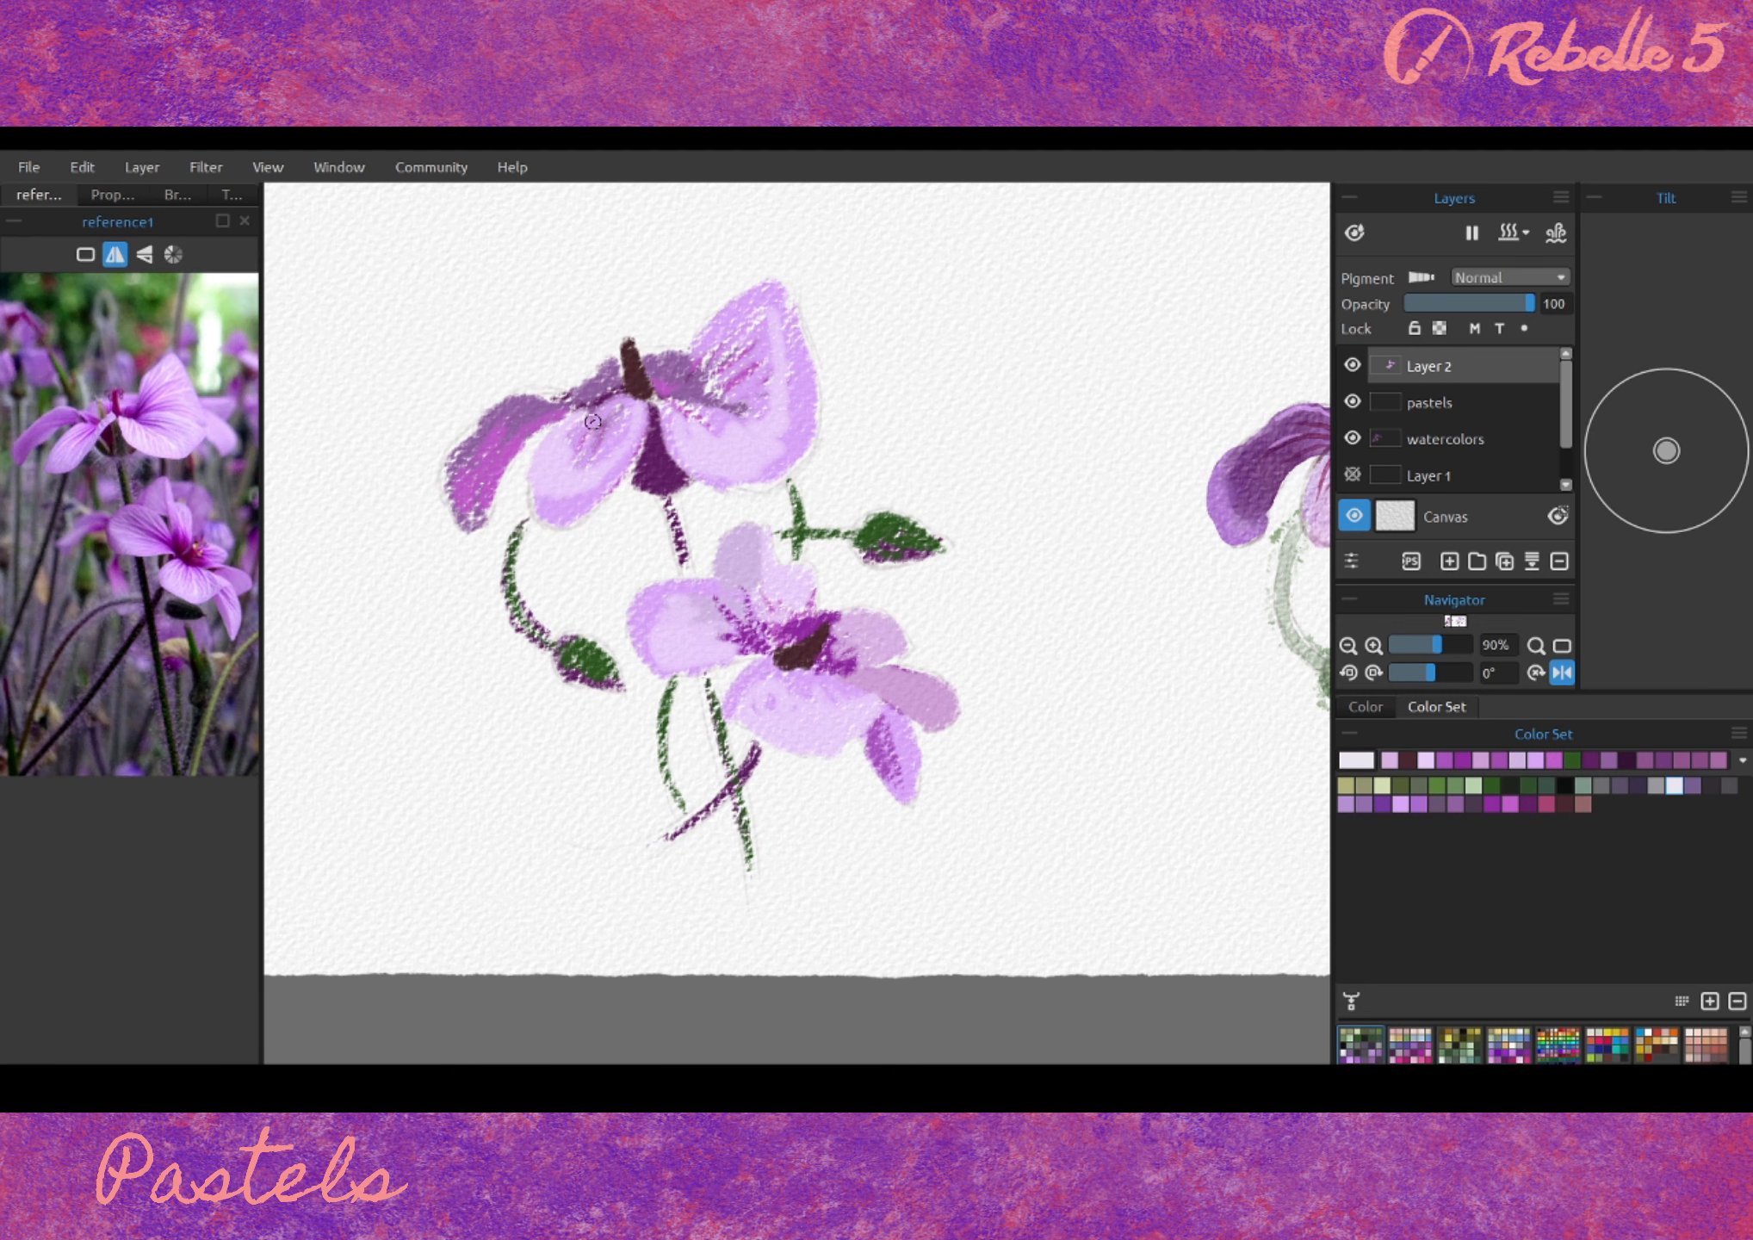
drag(593, 421, 620, 458)
drag(723, 396, 740, 336)
click(177, 196)
click(231, 195)
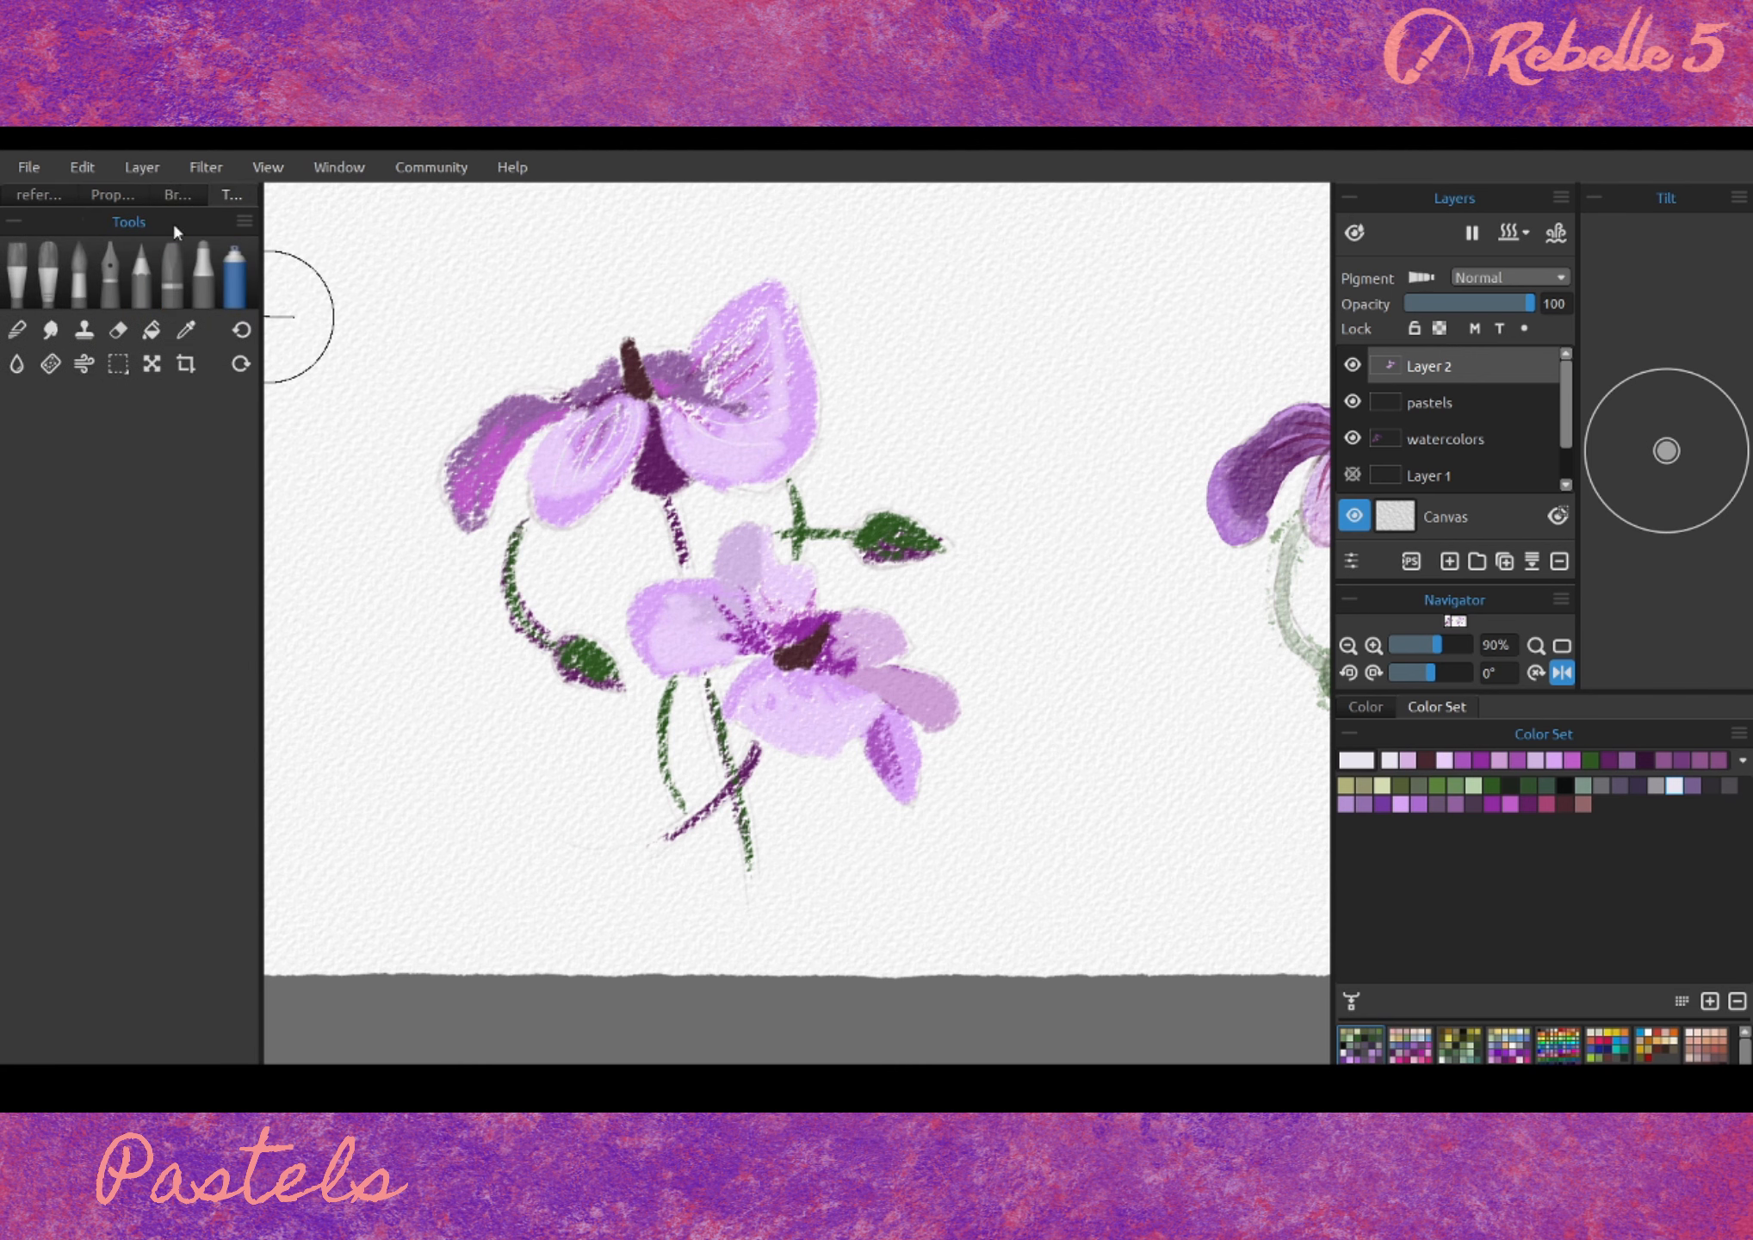
click(173, 195)
drag(379, 318, 619, 288)
mouse_move(654, 392)
mouse_down()
mouse_move(486, 414)
mouse_move(469, 516)
mouse_up()
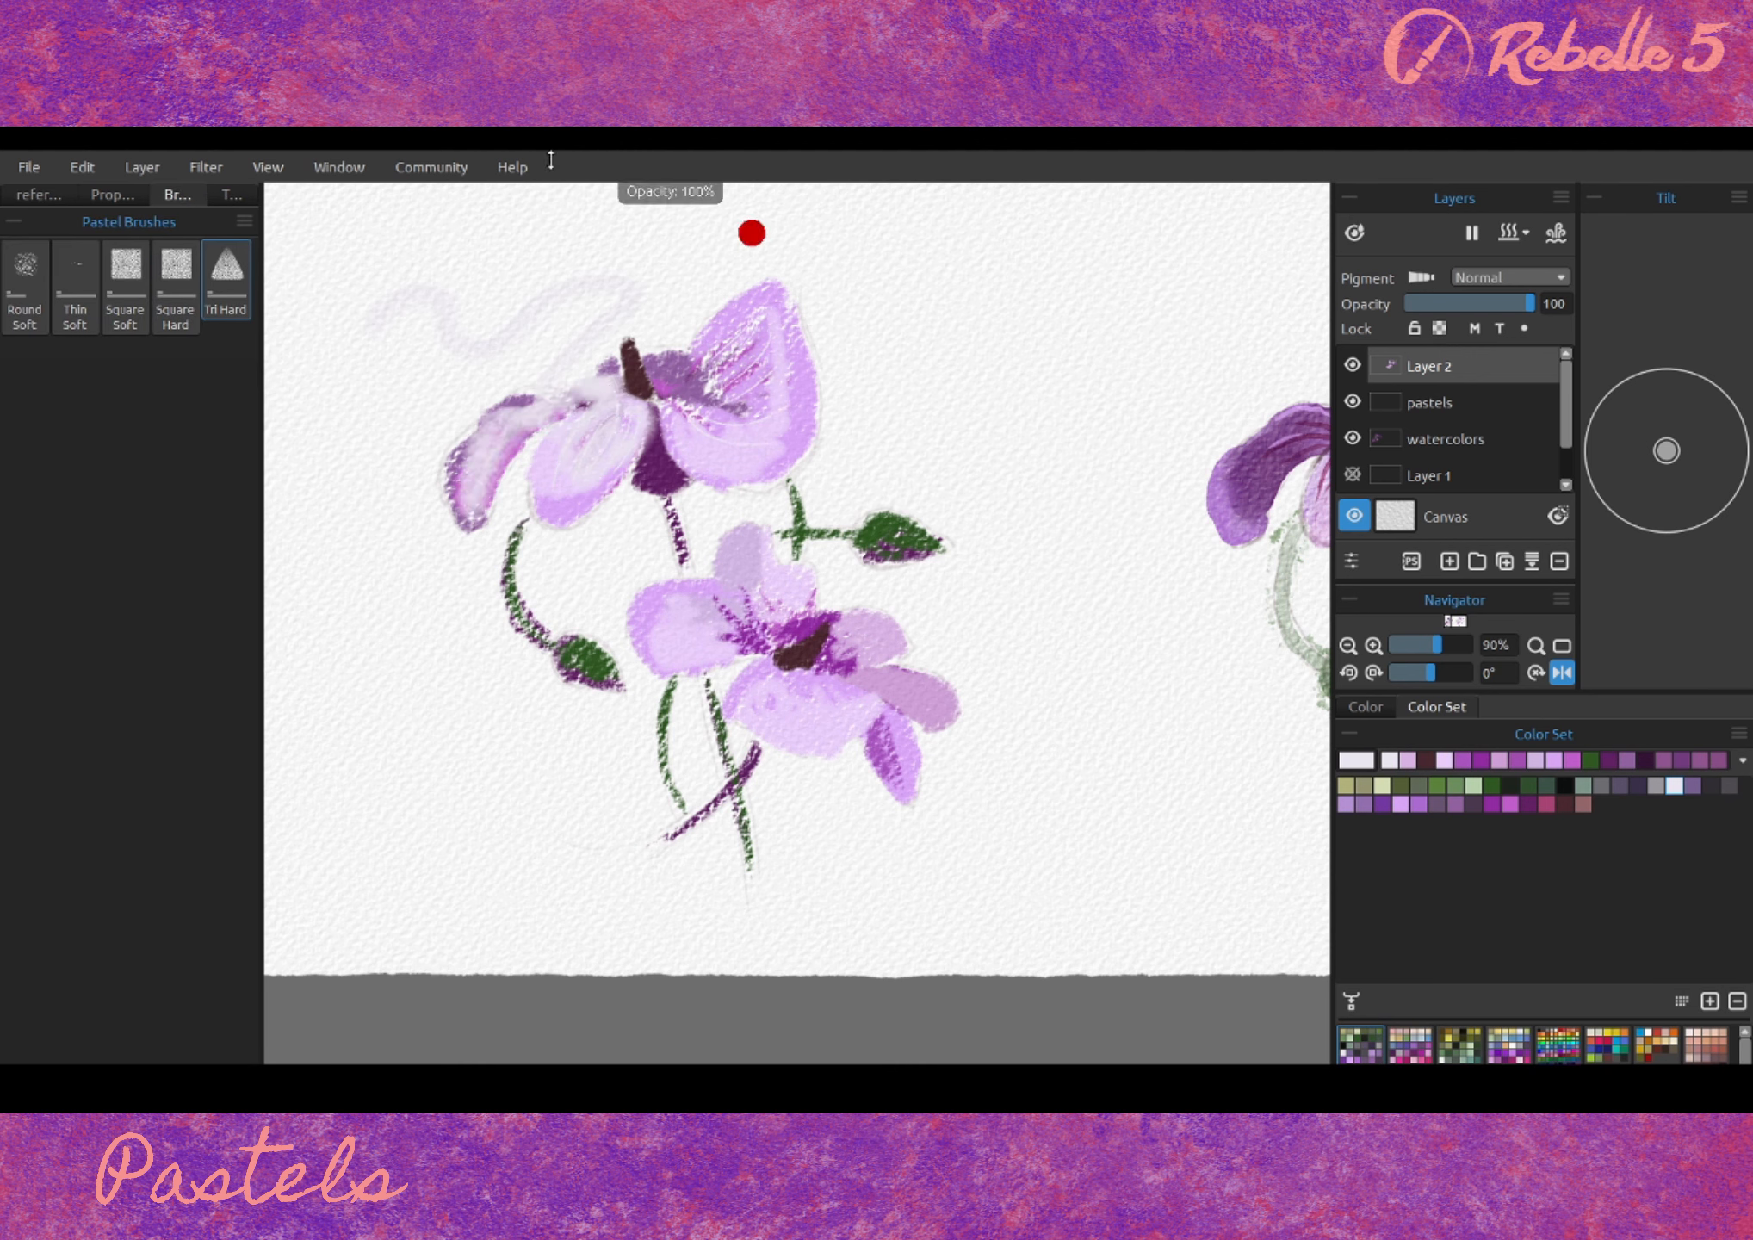
key(ctrl+z)
key(ctrl+z)
key(ctrl+z)
- Shade the inner parts of the upper flower's petals with deep violet pastel
click(129, 198)
click(38, 195)
drag(995, 585, 1011, 591)
mouse_move(727, 360)
mouse_down()
mouse_move(731, 404)
mouse_move(552, 443)
mouse_move(555, 508)
mouse_up()
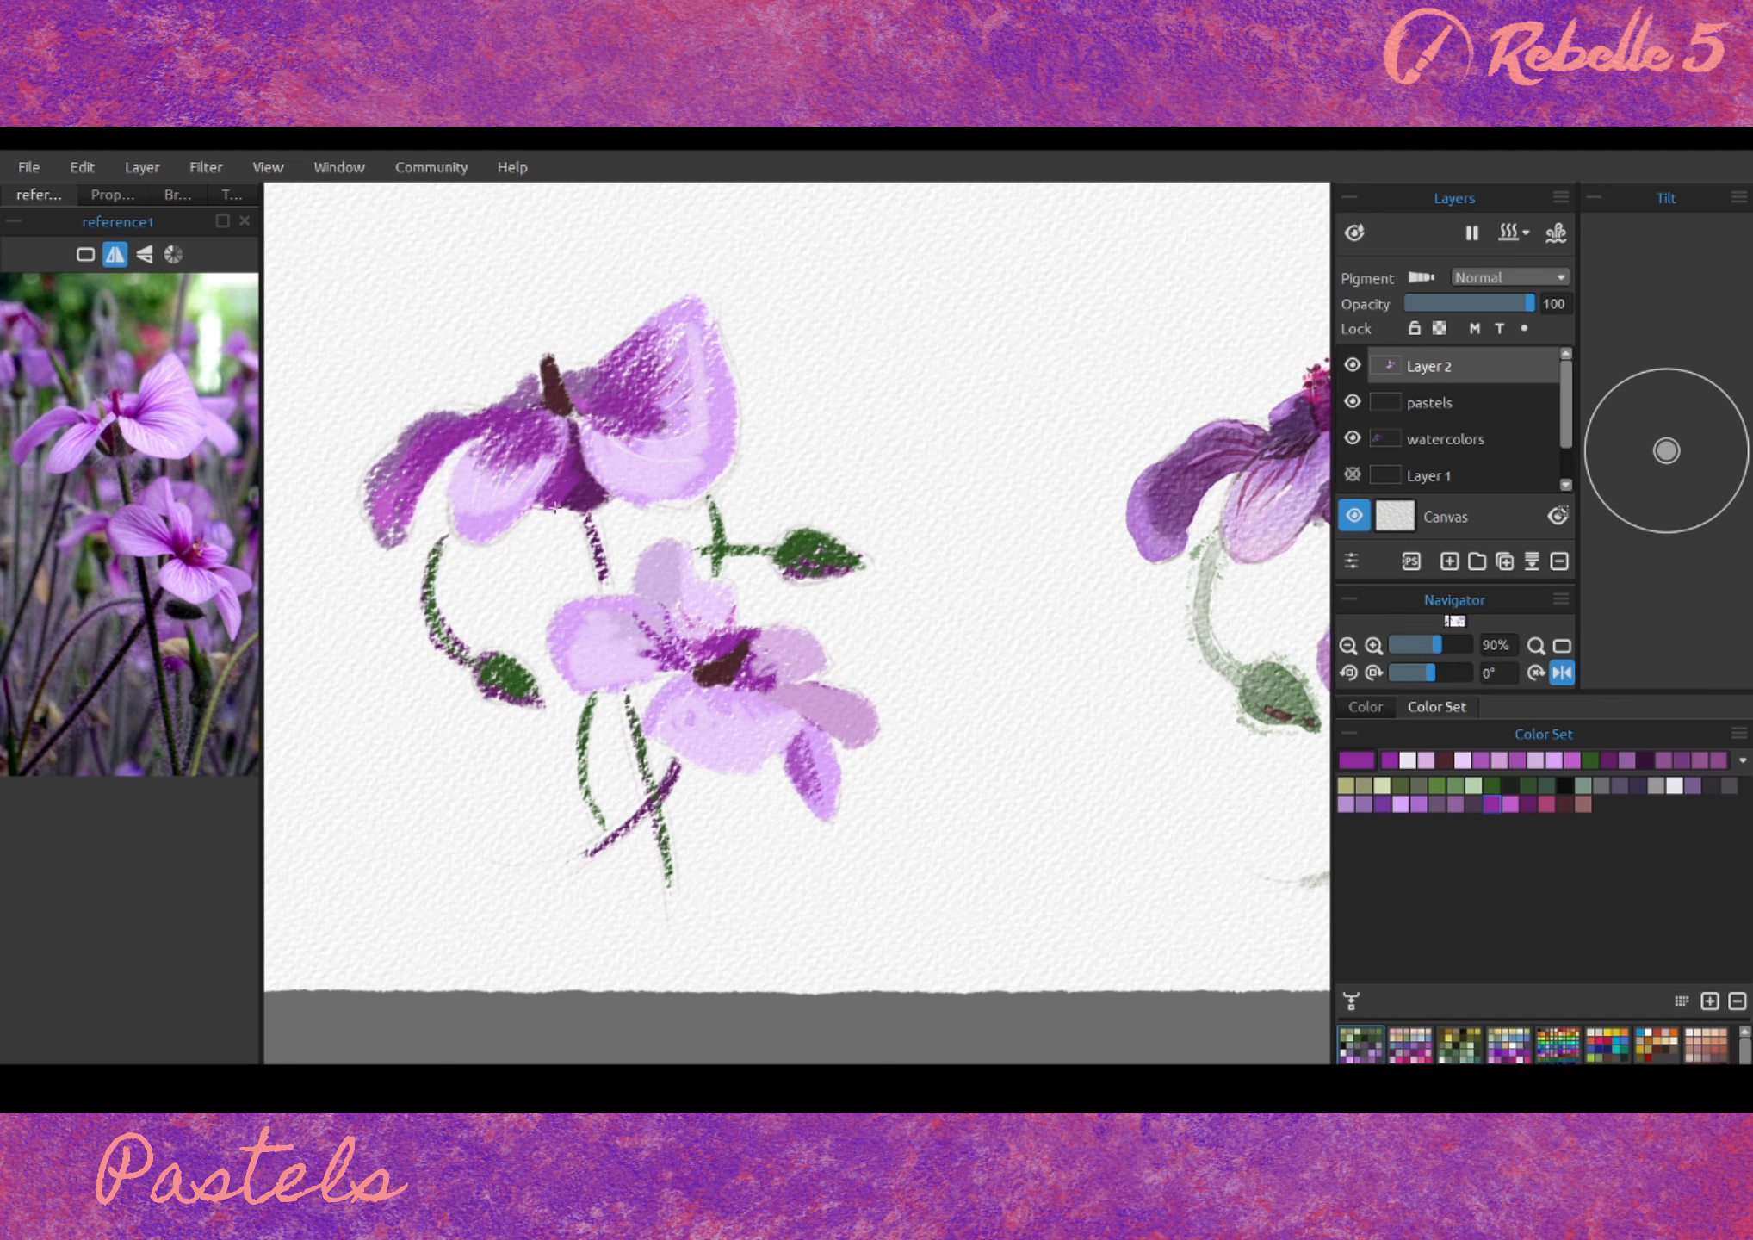
- Blend the upper flower's petals and streak the lower flower's petals with purple tones sampled from the painting
alt+click(557, 536)
alt+click(648, 472)
key(ctrl+z)
drag(648, 452, 675, 445)
alt+click(670, 322)
drag(581, 398, 571, 374)
alt+click(513, 393)
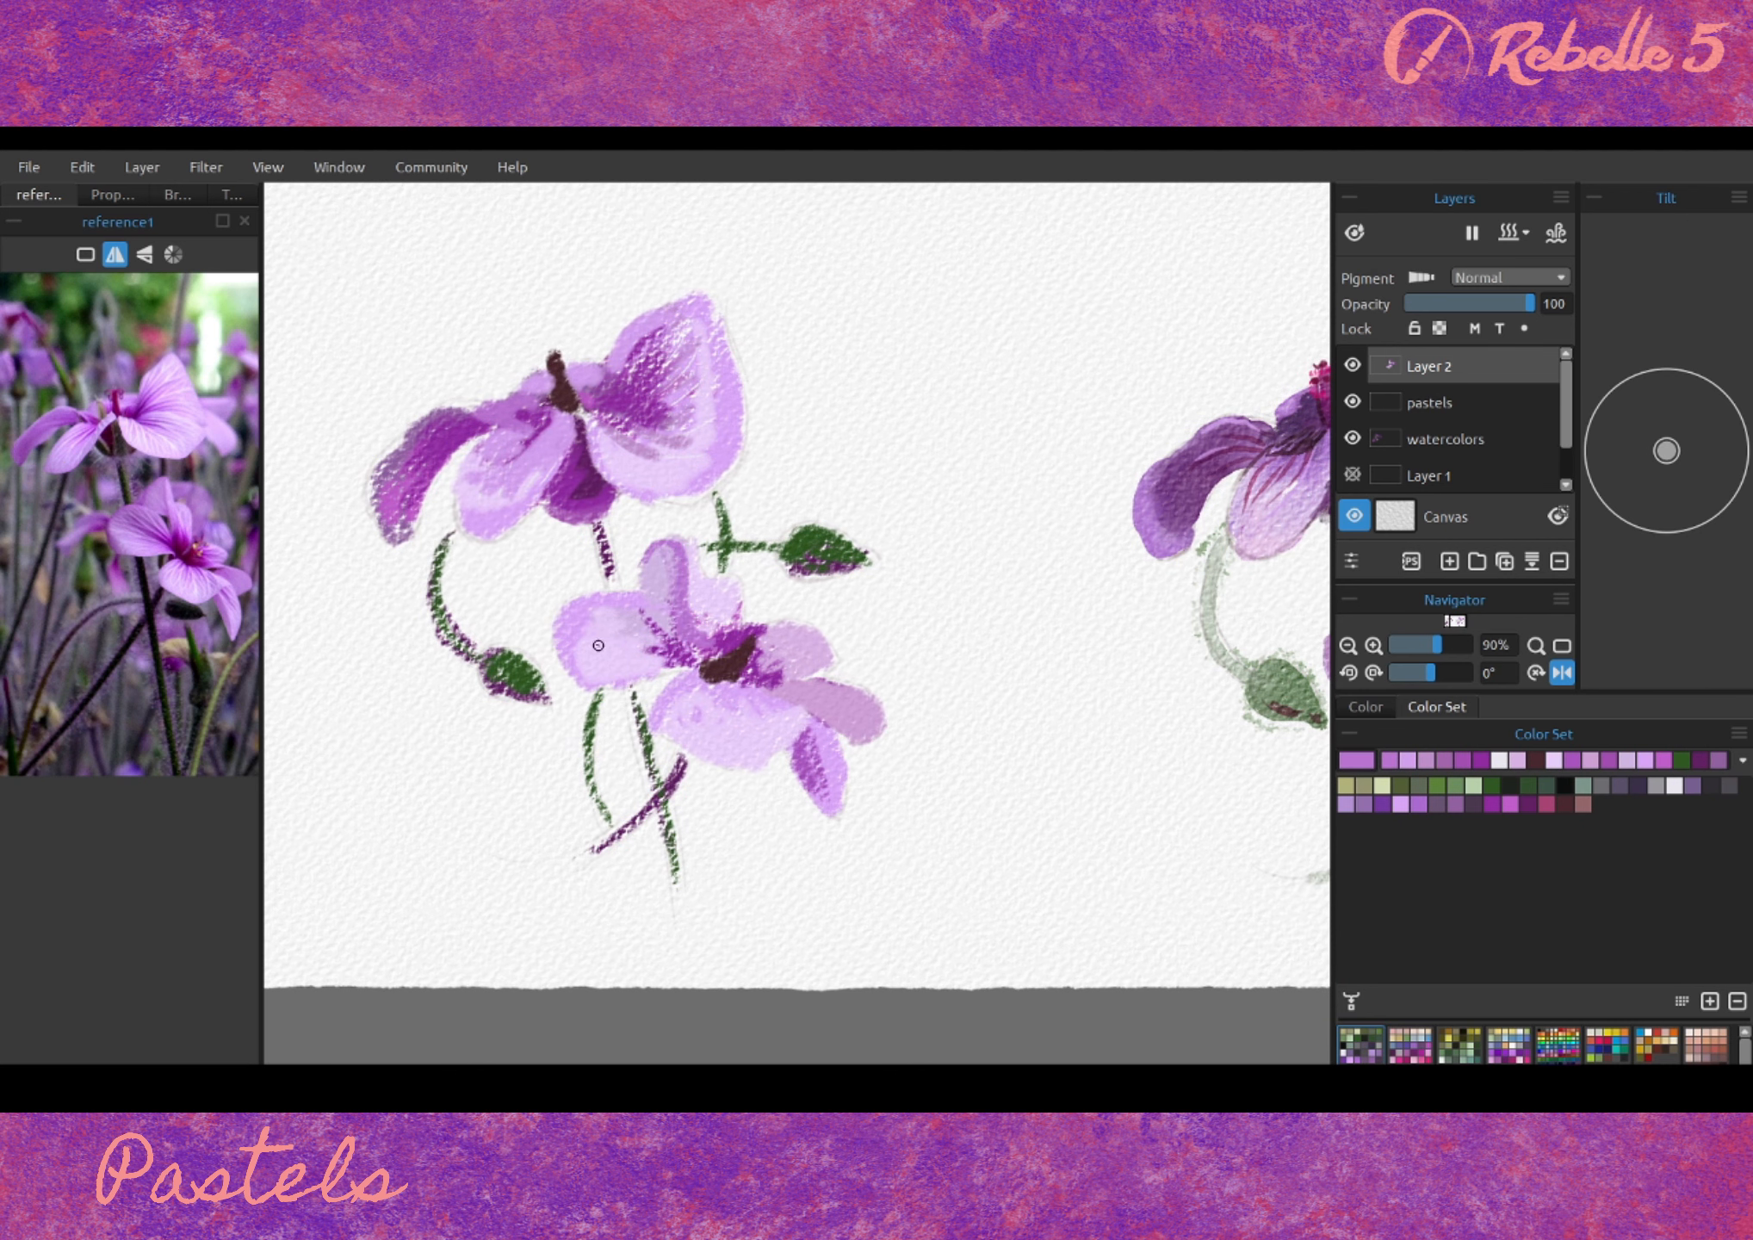
mouse_move(599, 645)
mouse_down()
mouse_move(676, 633)
mouse_move(807, 743)
mouse_up()
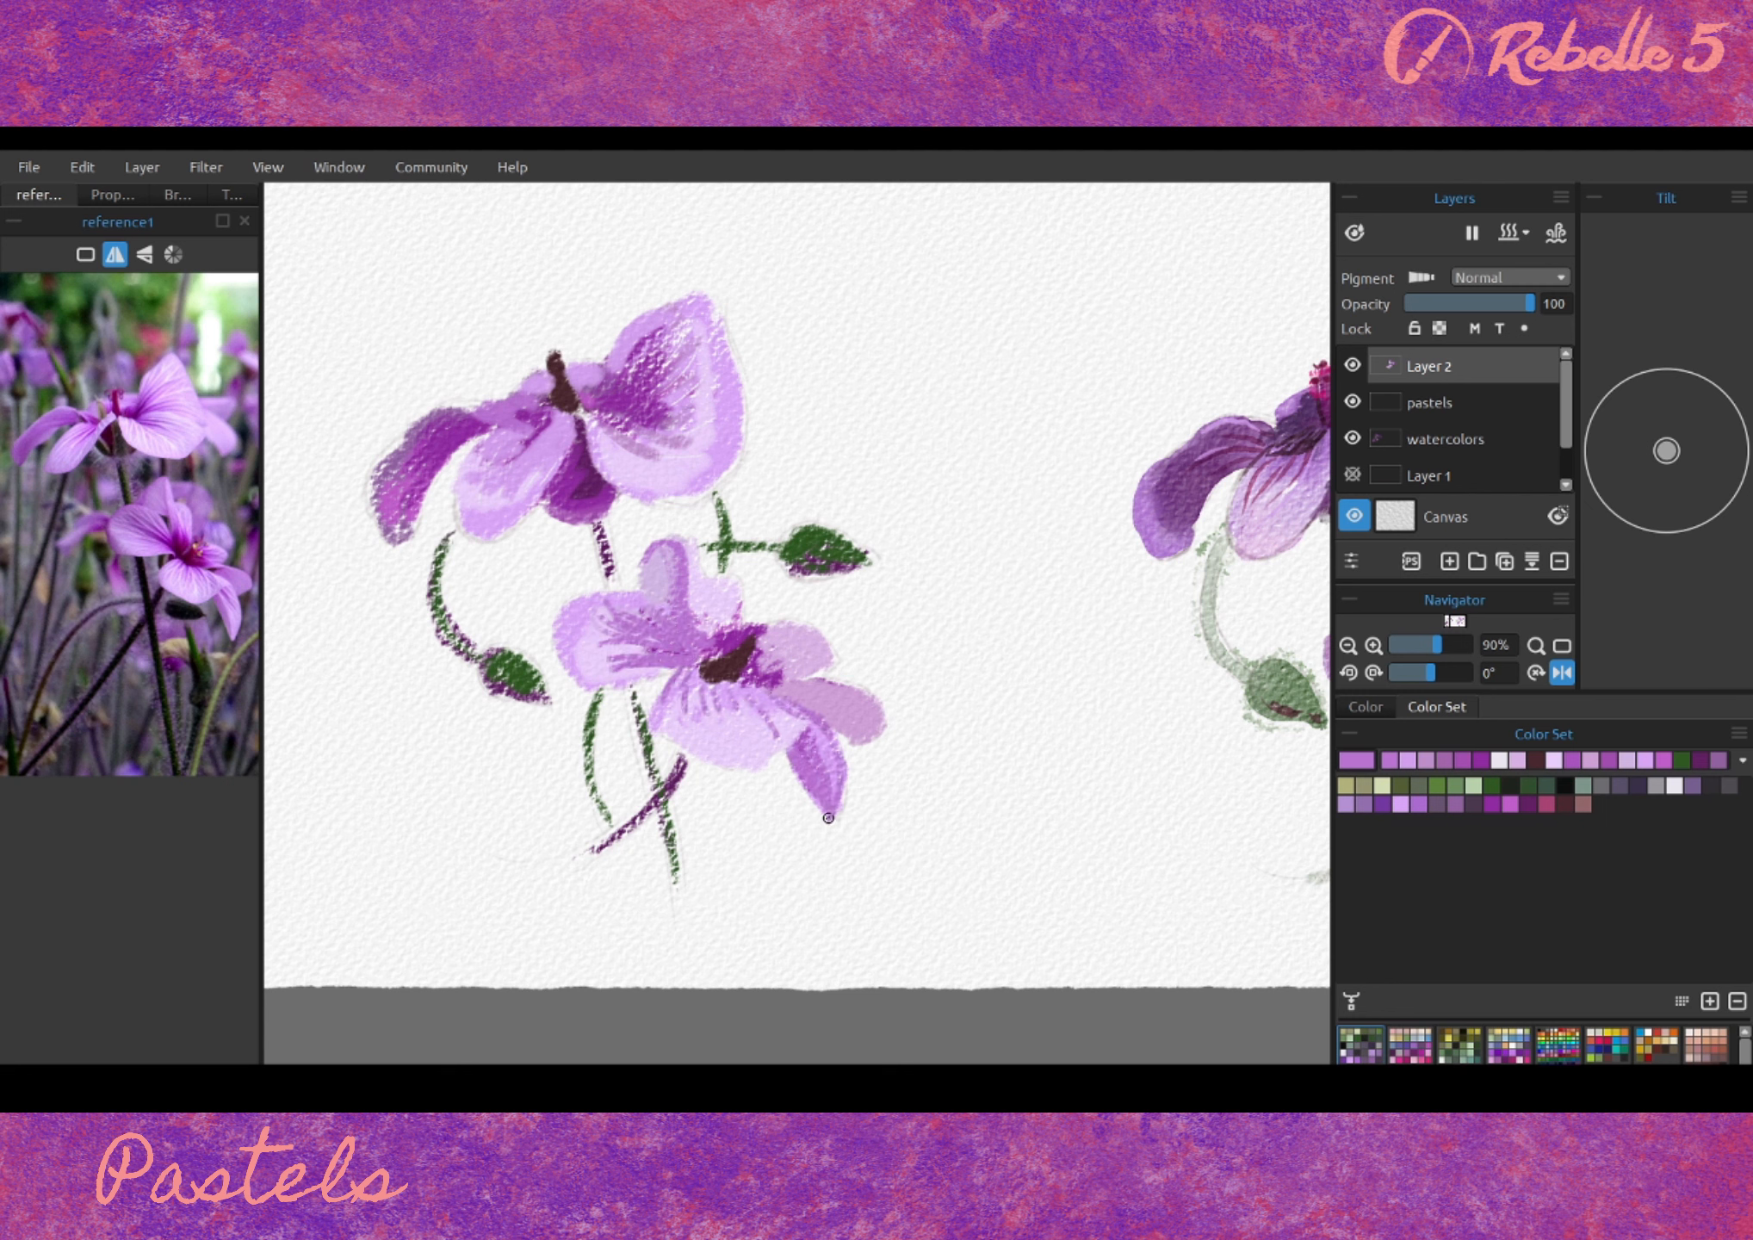
- Draw crimson veins on the lower flower, dab crimson dots on the upper stamens, and pick dark brown for the centers
alt+click(775, 655)
drag(699, 645, 705, 597)
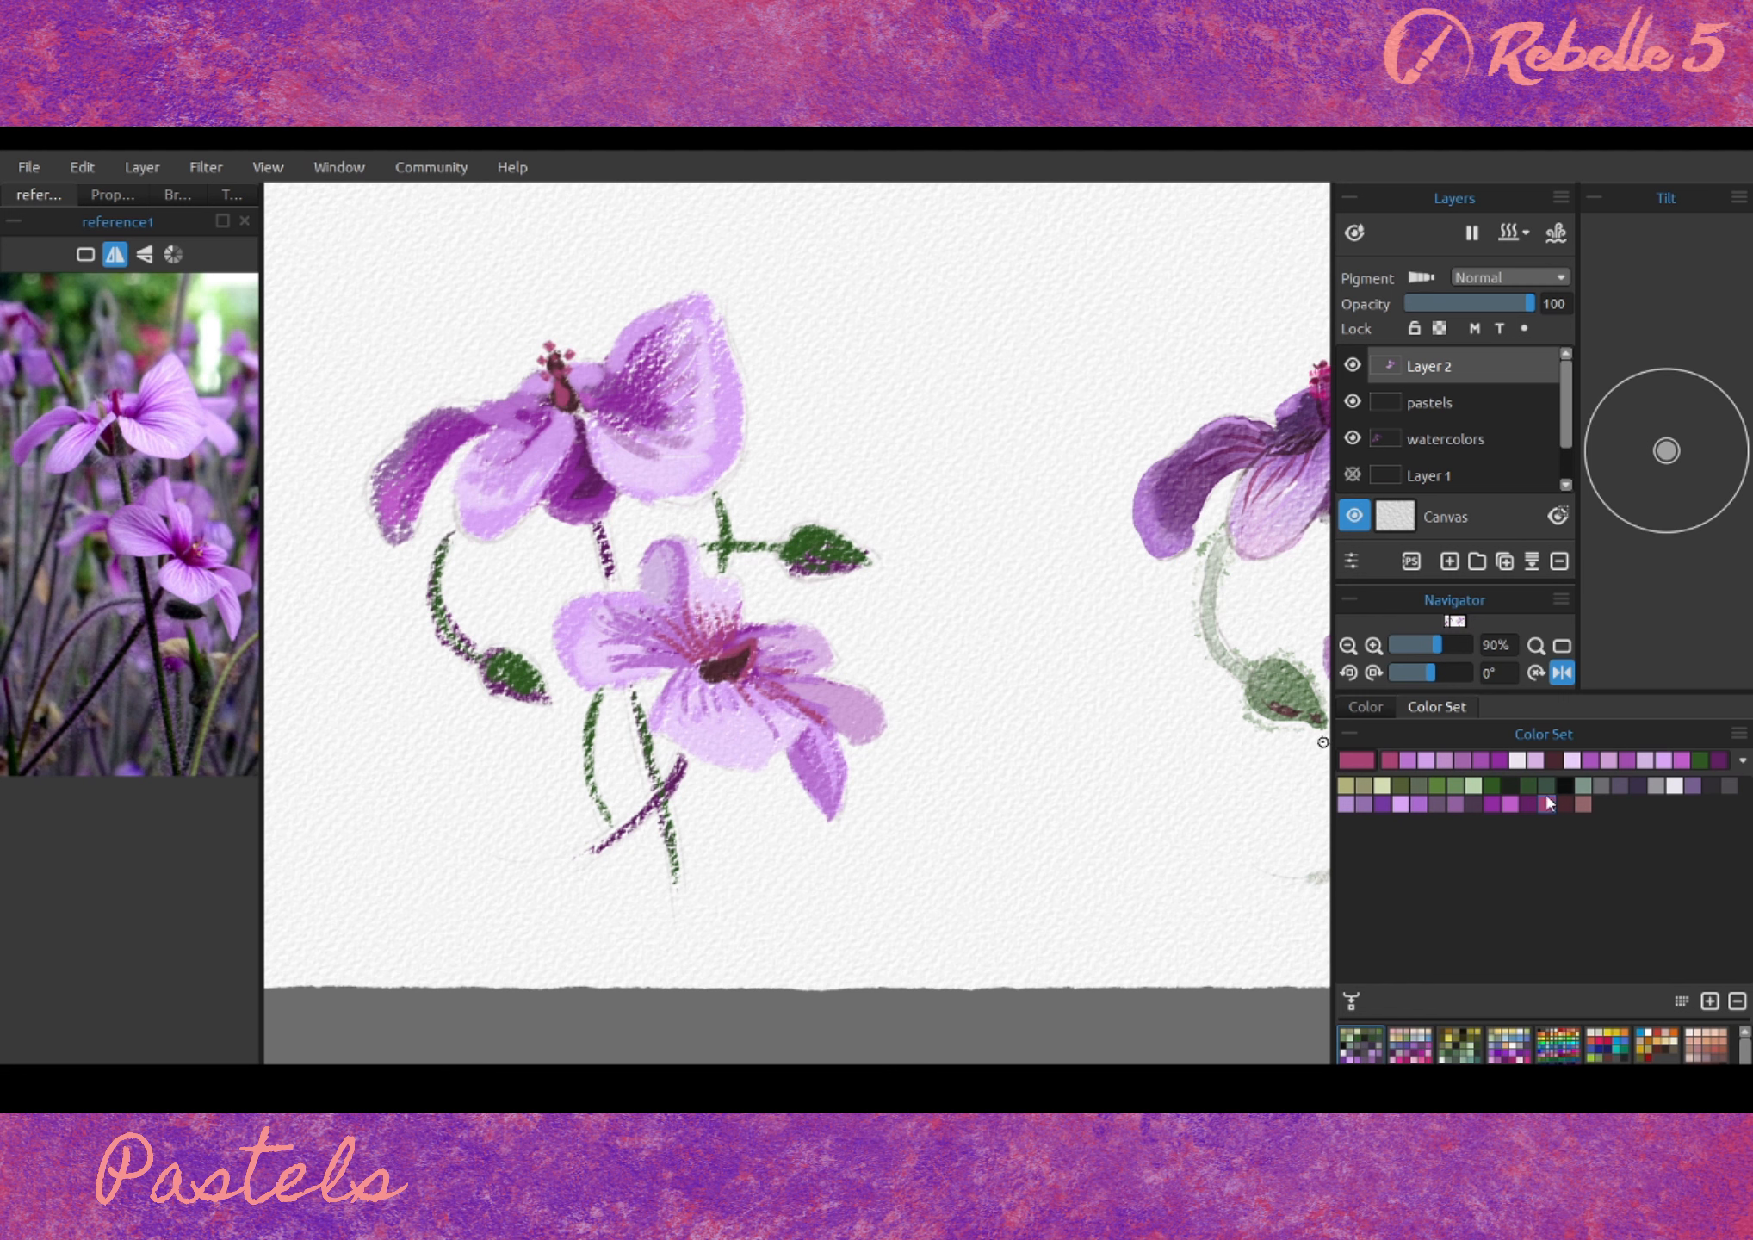
click(1565, 803)
- Rework the stems with a grayish tone sampled from the watercolor version, roughening their edges with the Thin Soft pastel brush
alt+click(1249, 609)
drag(656, 590, 647, 510)
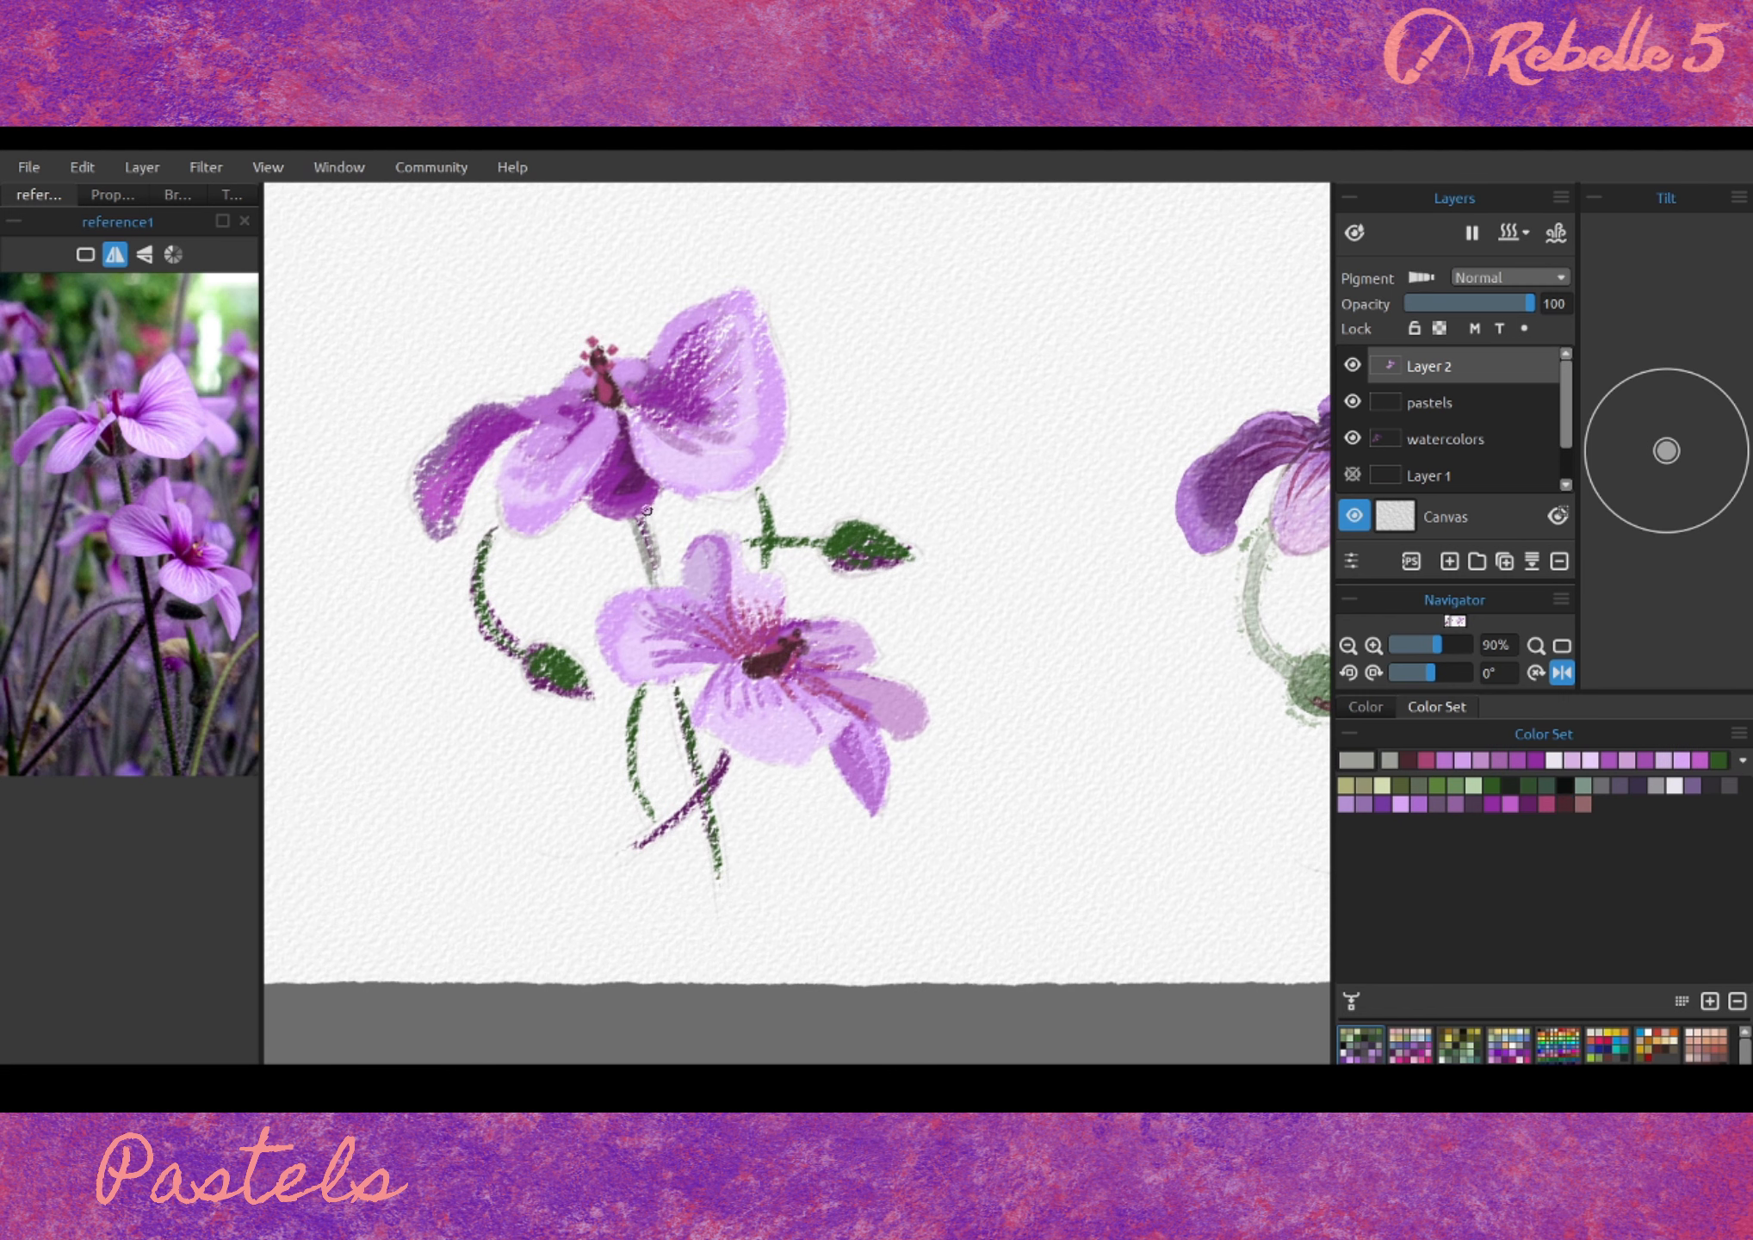
key(ctrl+z)
drag(637, 779, 635, 688)
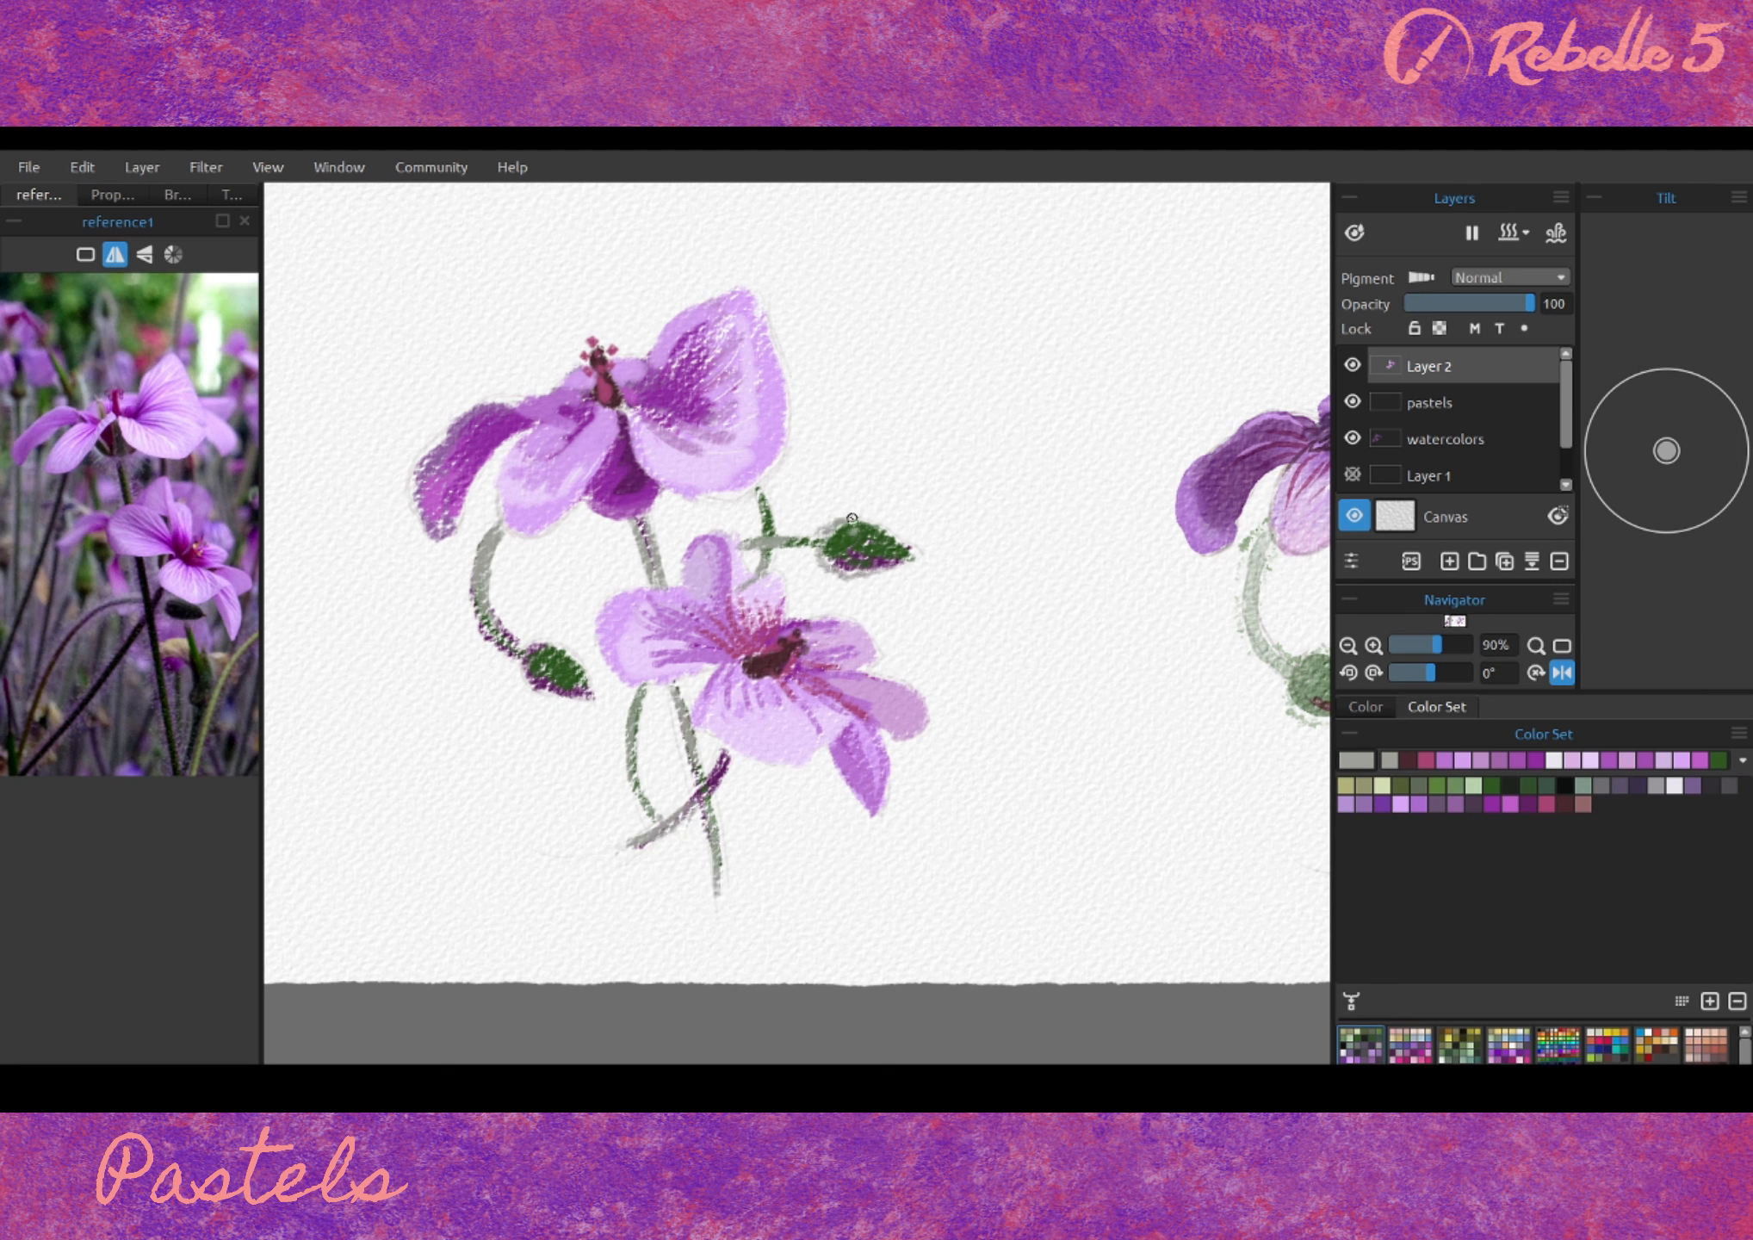
click(218, 197)
click(179, 196)
click(61, 274)
click(39, 196)
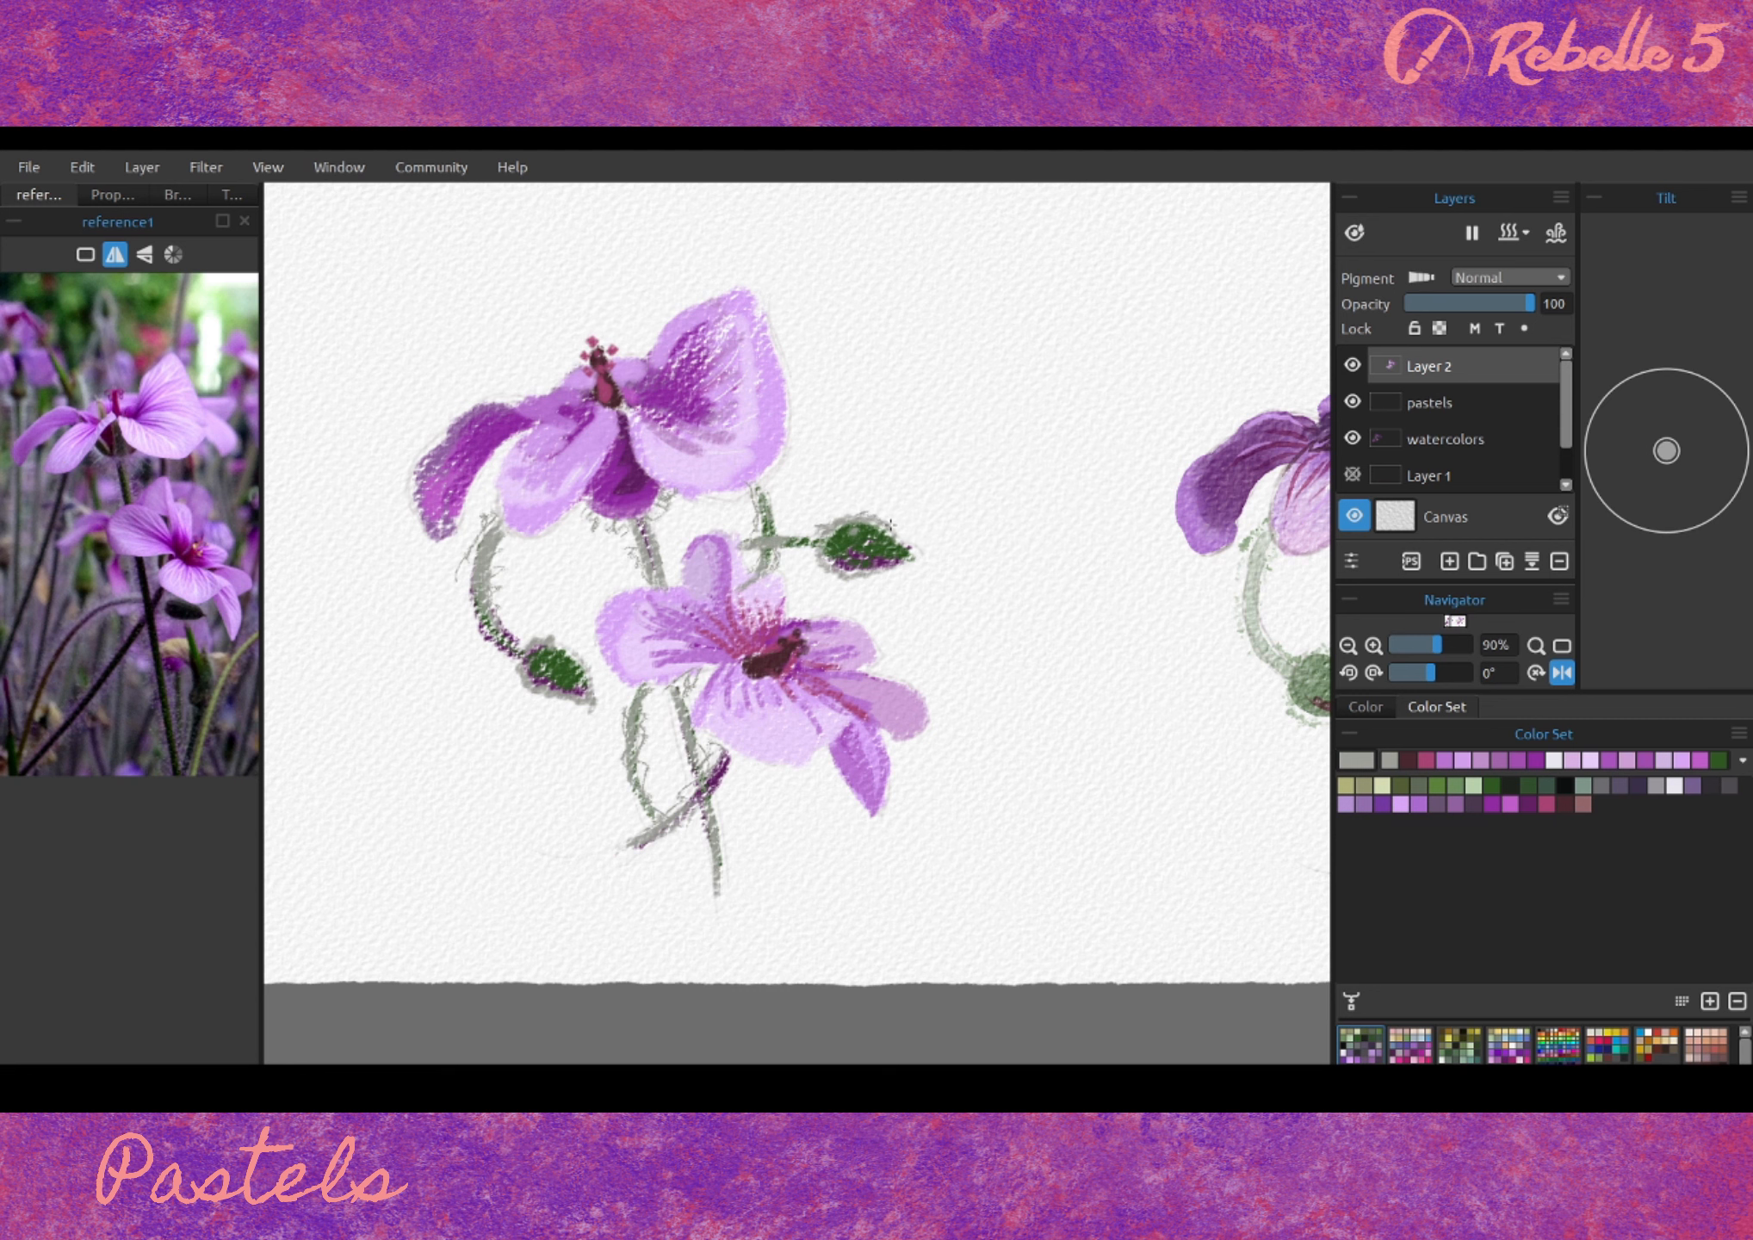
- Darken the bud tips with near-black and outline the petals of both pastel flowers in dark brown
drag(862, 537, 901, 552)
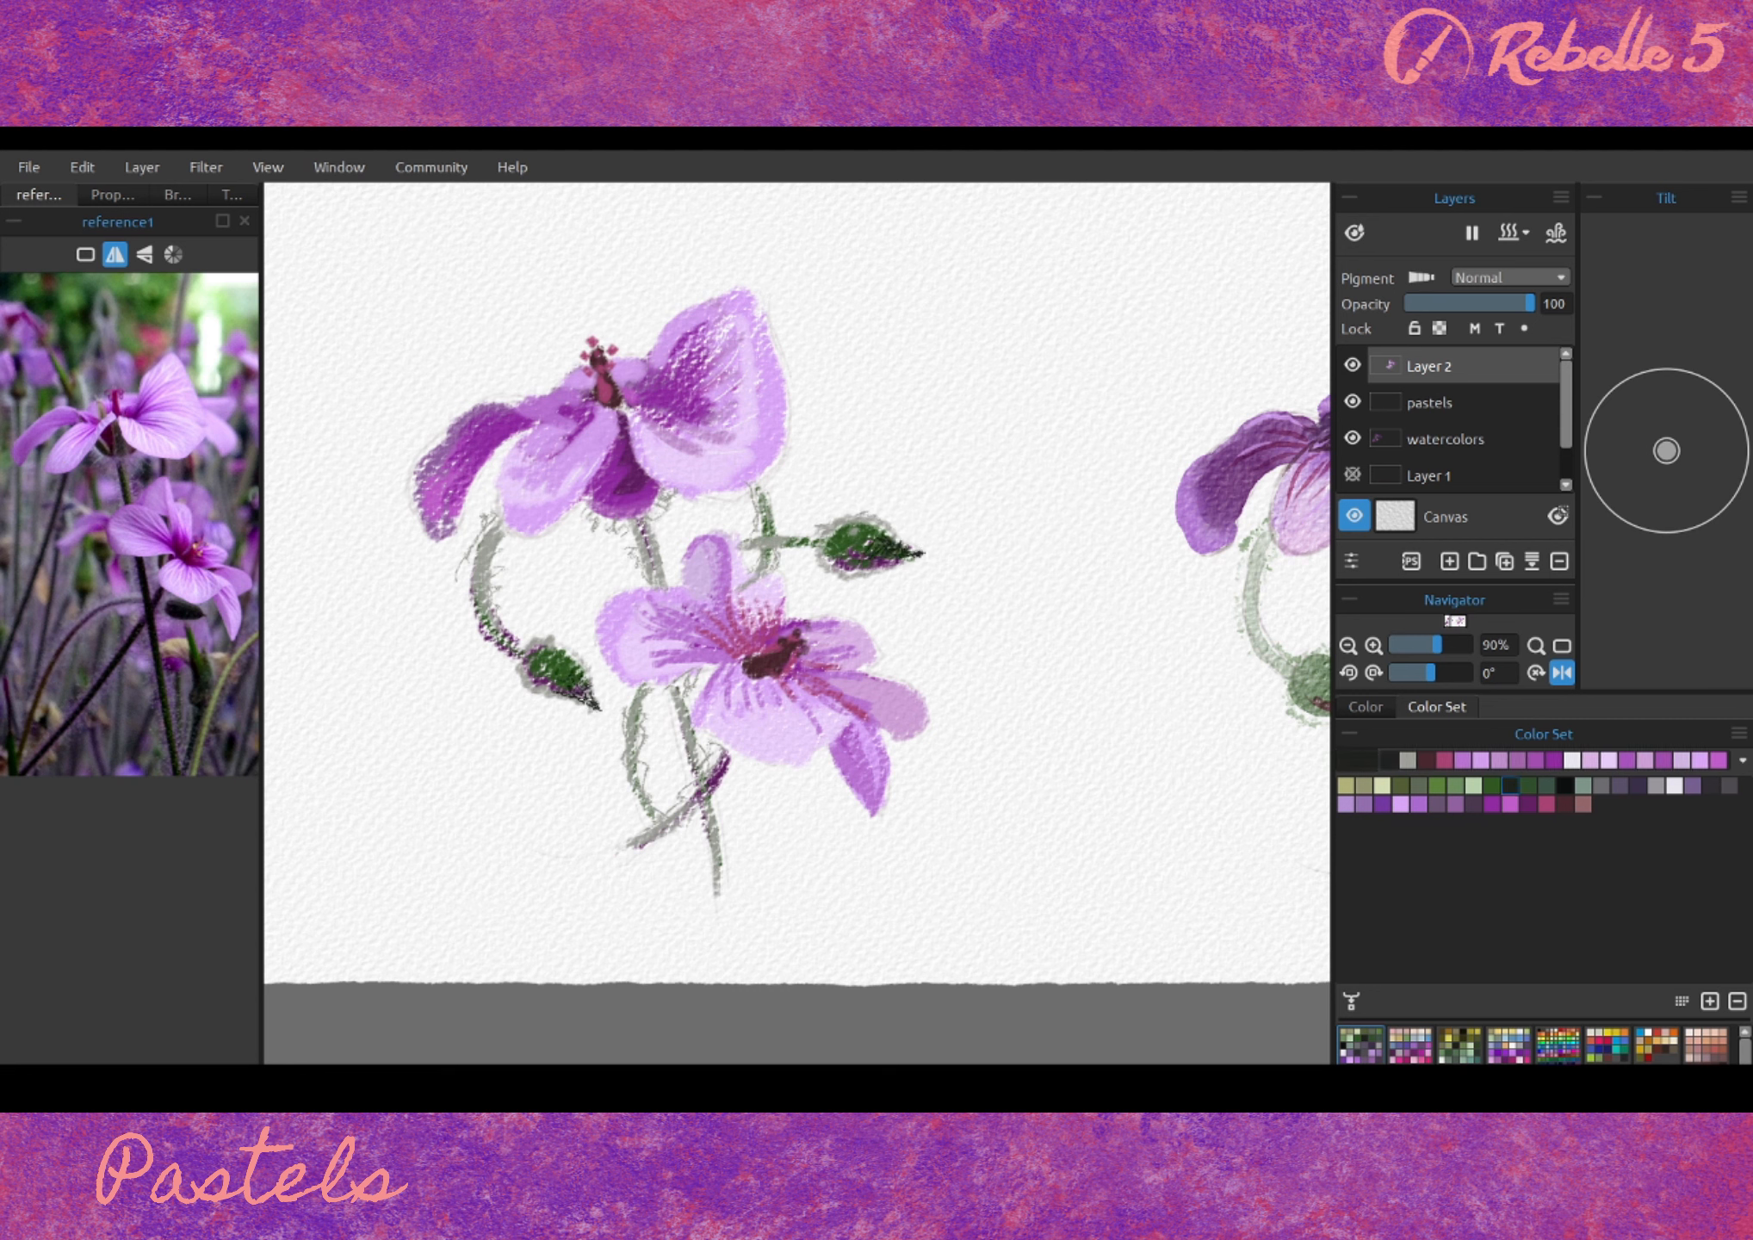
click(1547, 804)
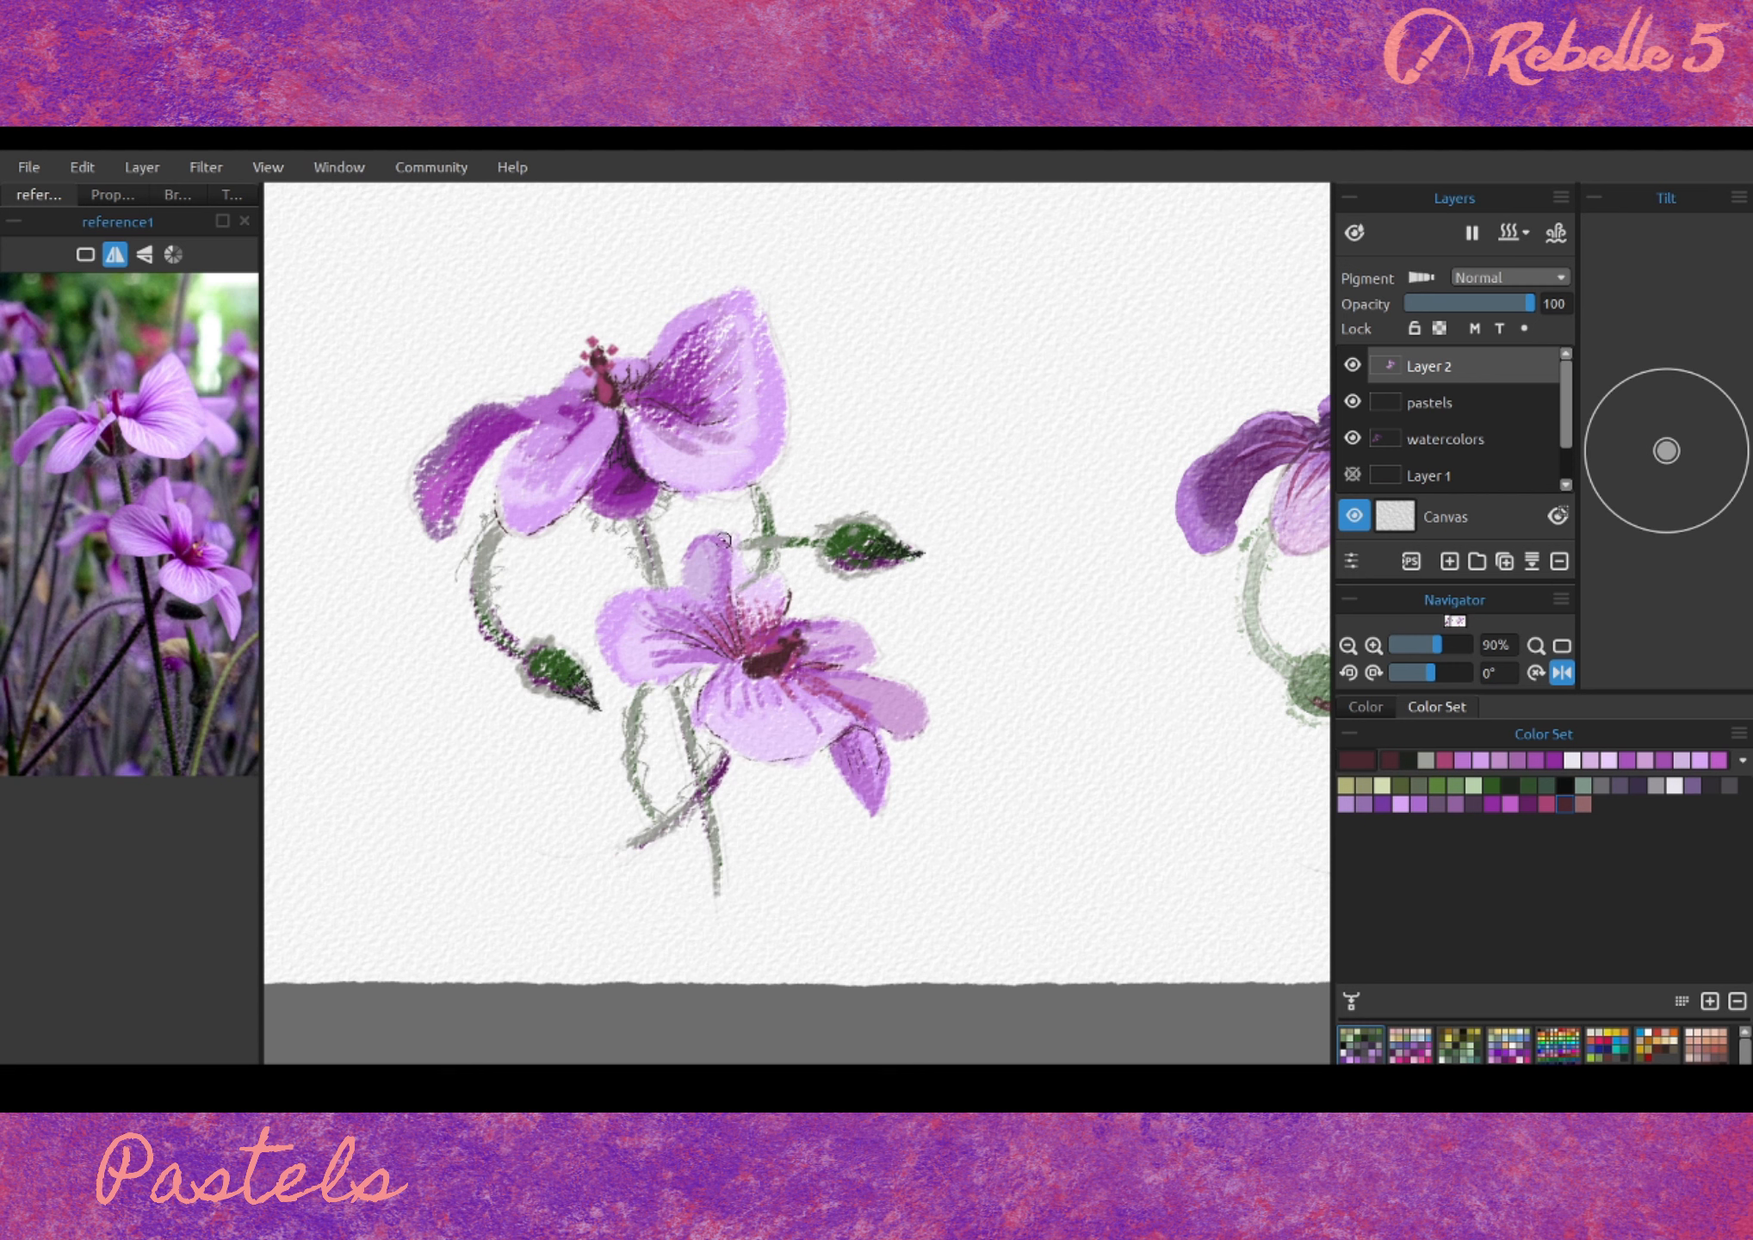
mouse_move(523, 488)
mouse_down()
mouse_move(549, 460)
mouse_move(530, 425)
mouse_up()
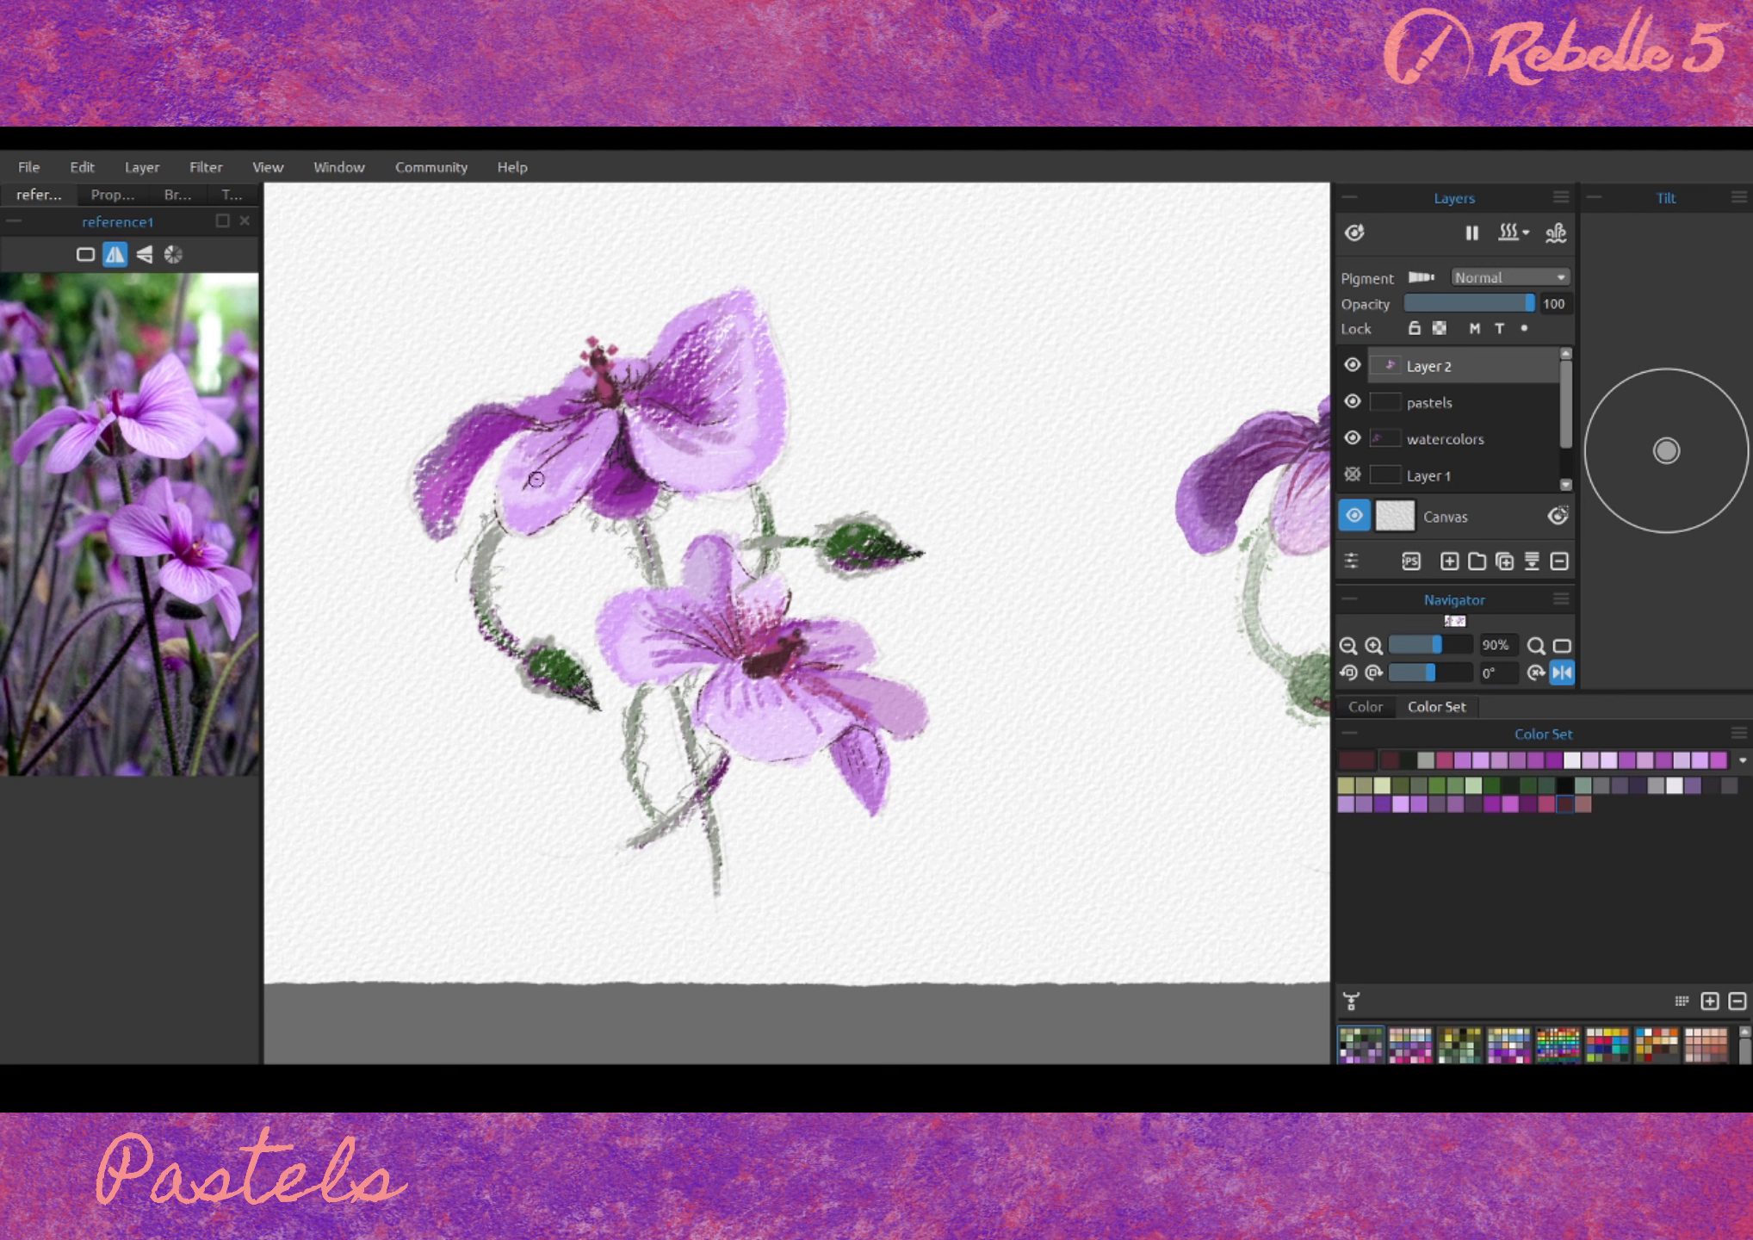
- Draw thin near-white veins over the petals of the pastel flowers
alt+click(651, 497)
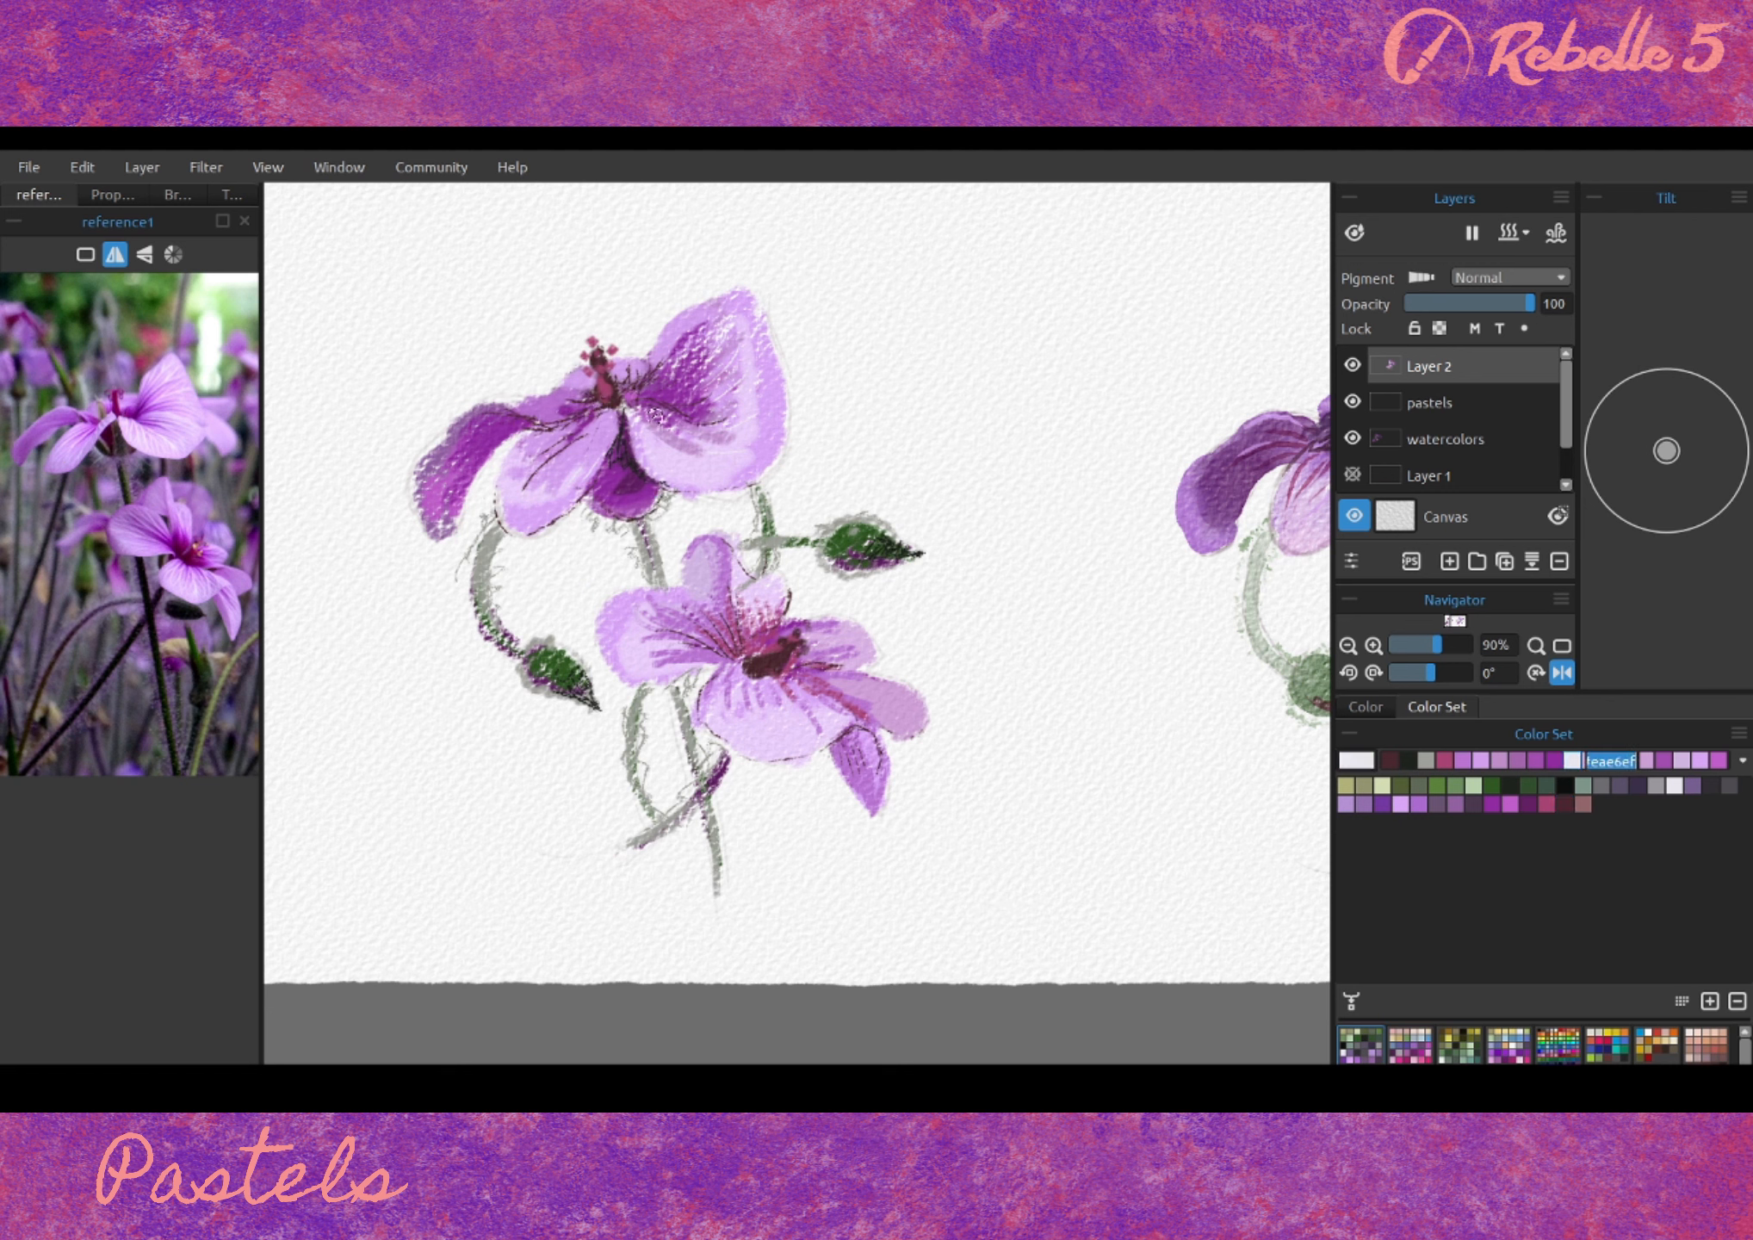
drag(654, 411, 690, 451)
alt+click(540, 469)
drag(551, 446, 506, 492)
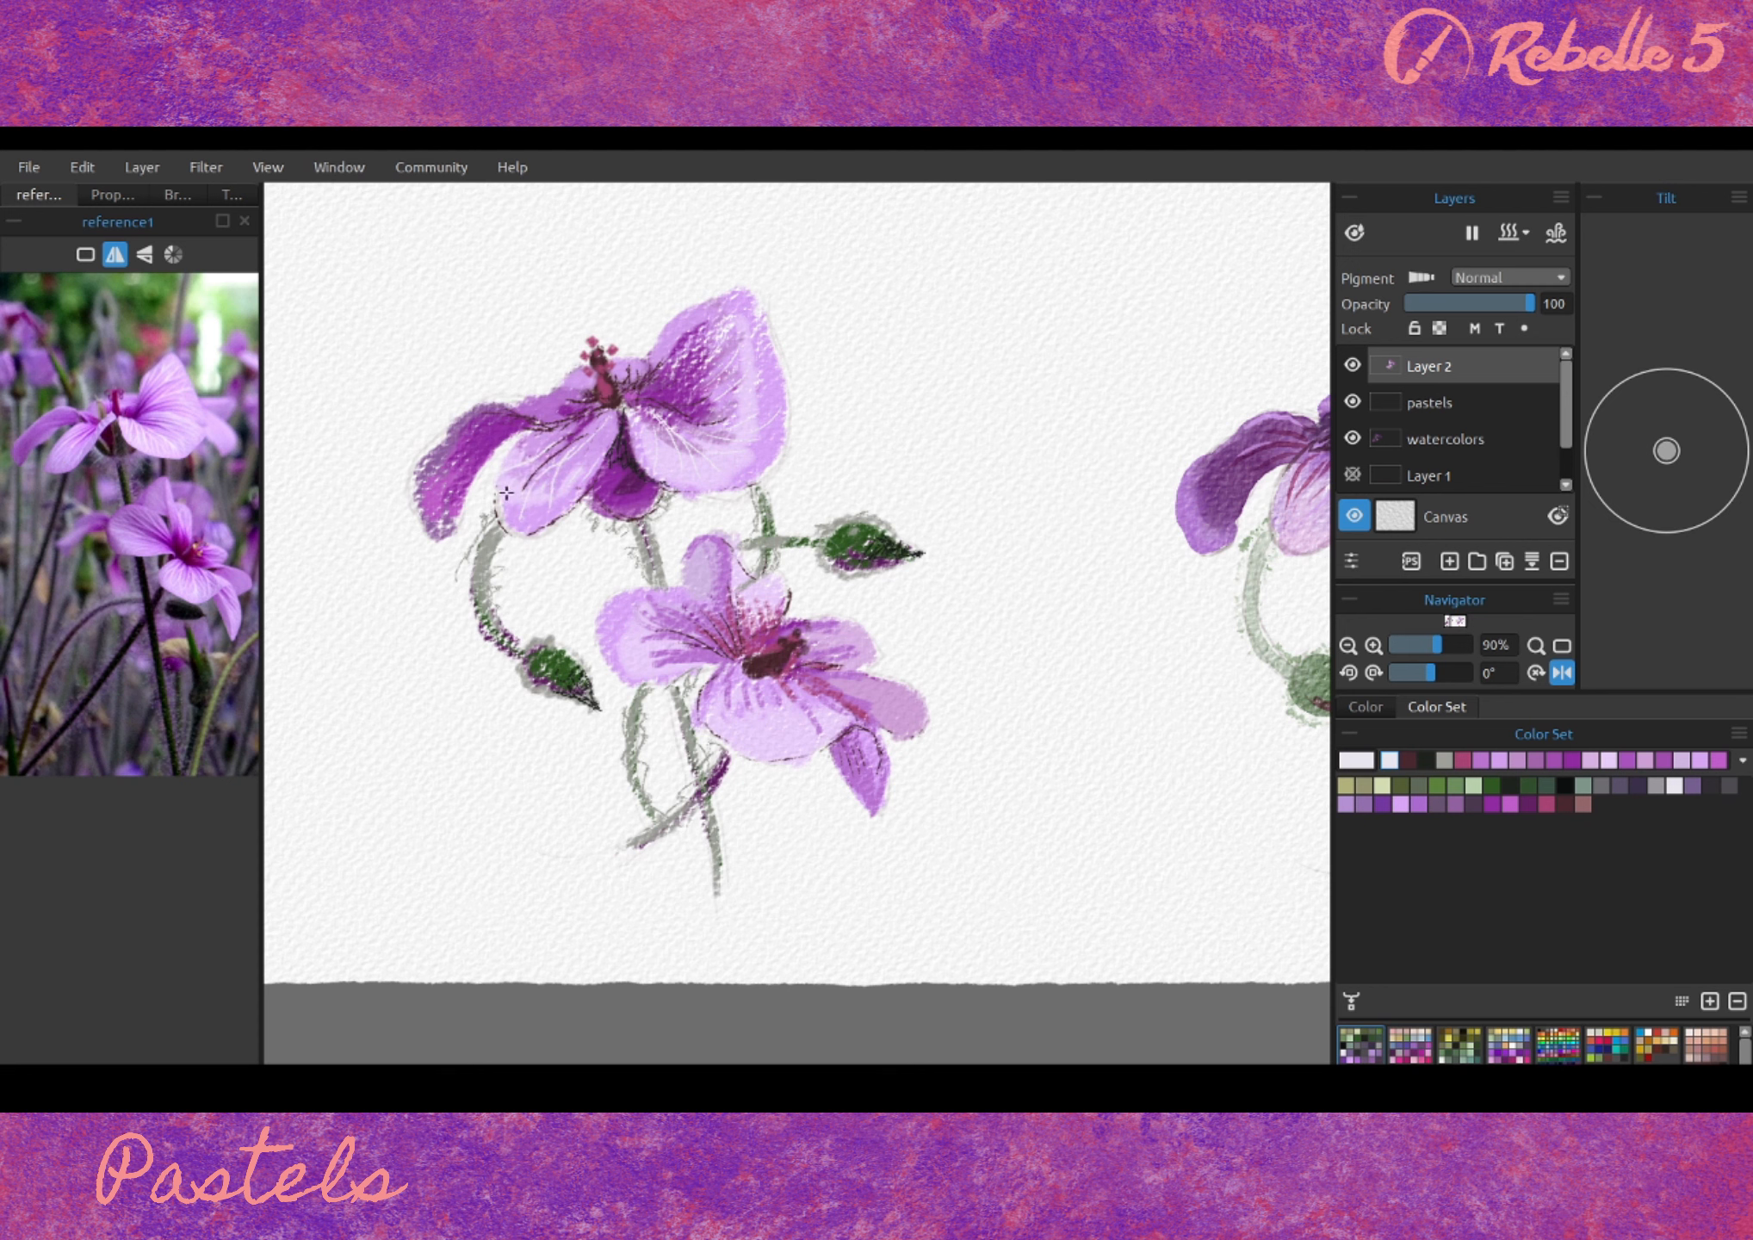
key(ctrl+z)
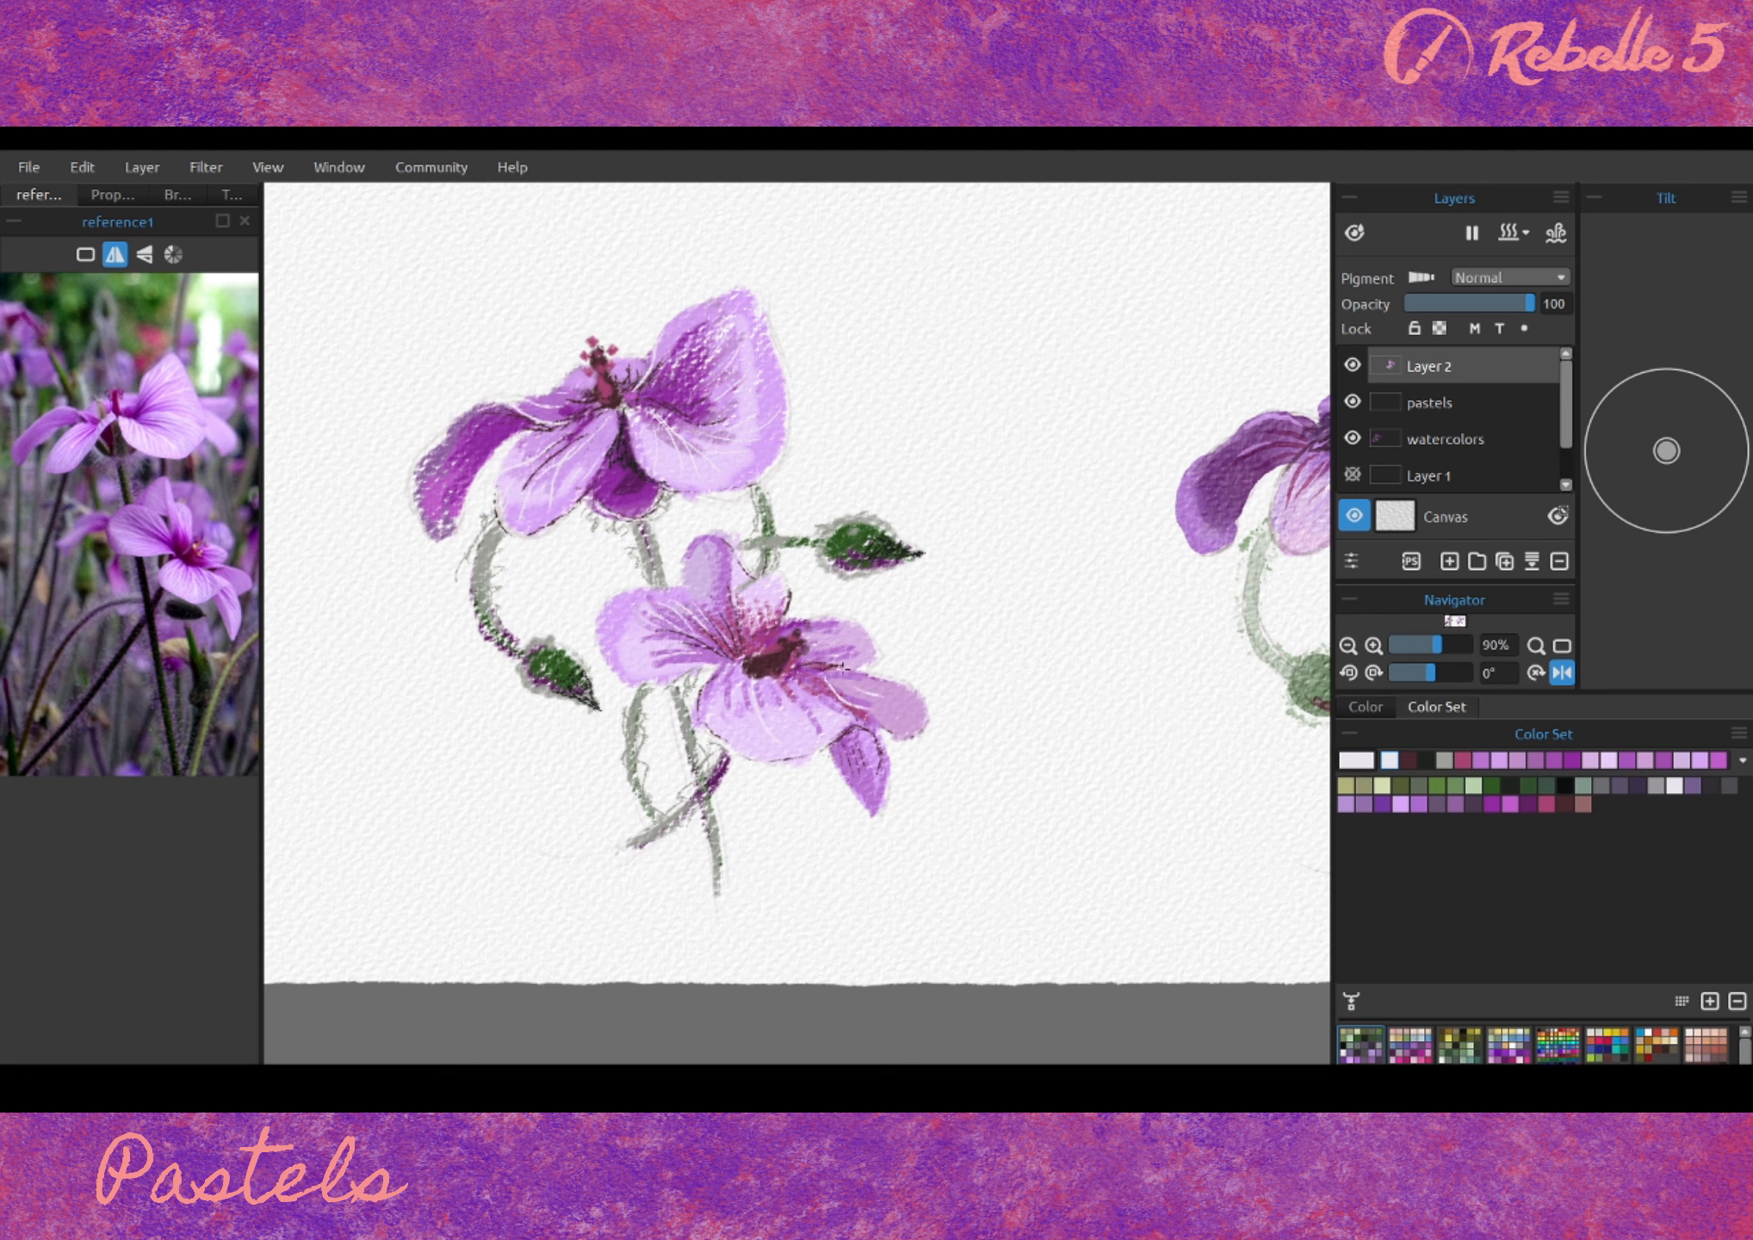
- Handwrite the label "pastels" in dark brown pencil beside the pastel flowers' stems
click(231, 195)
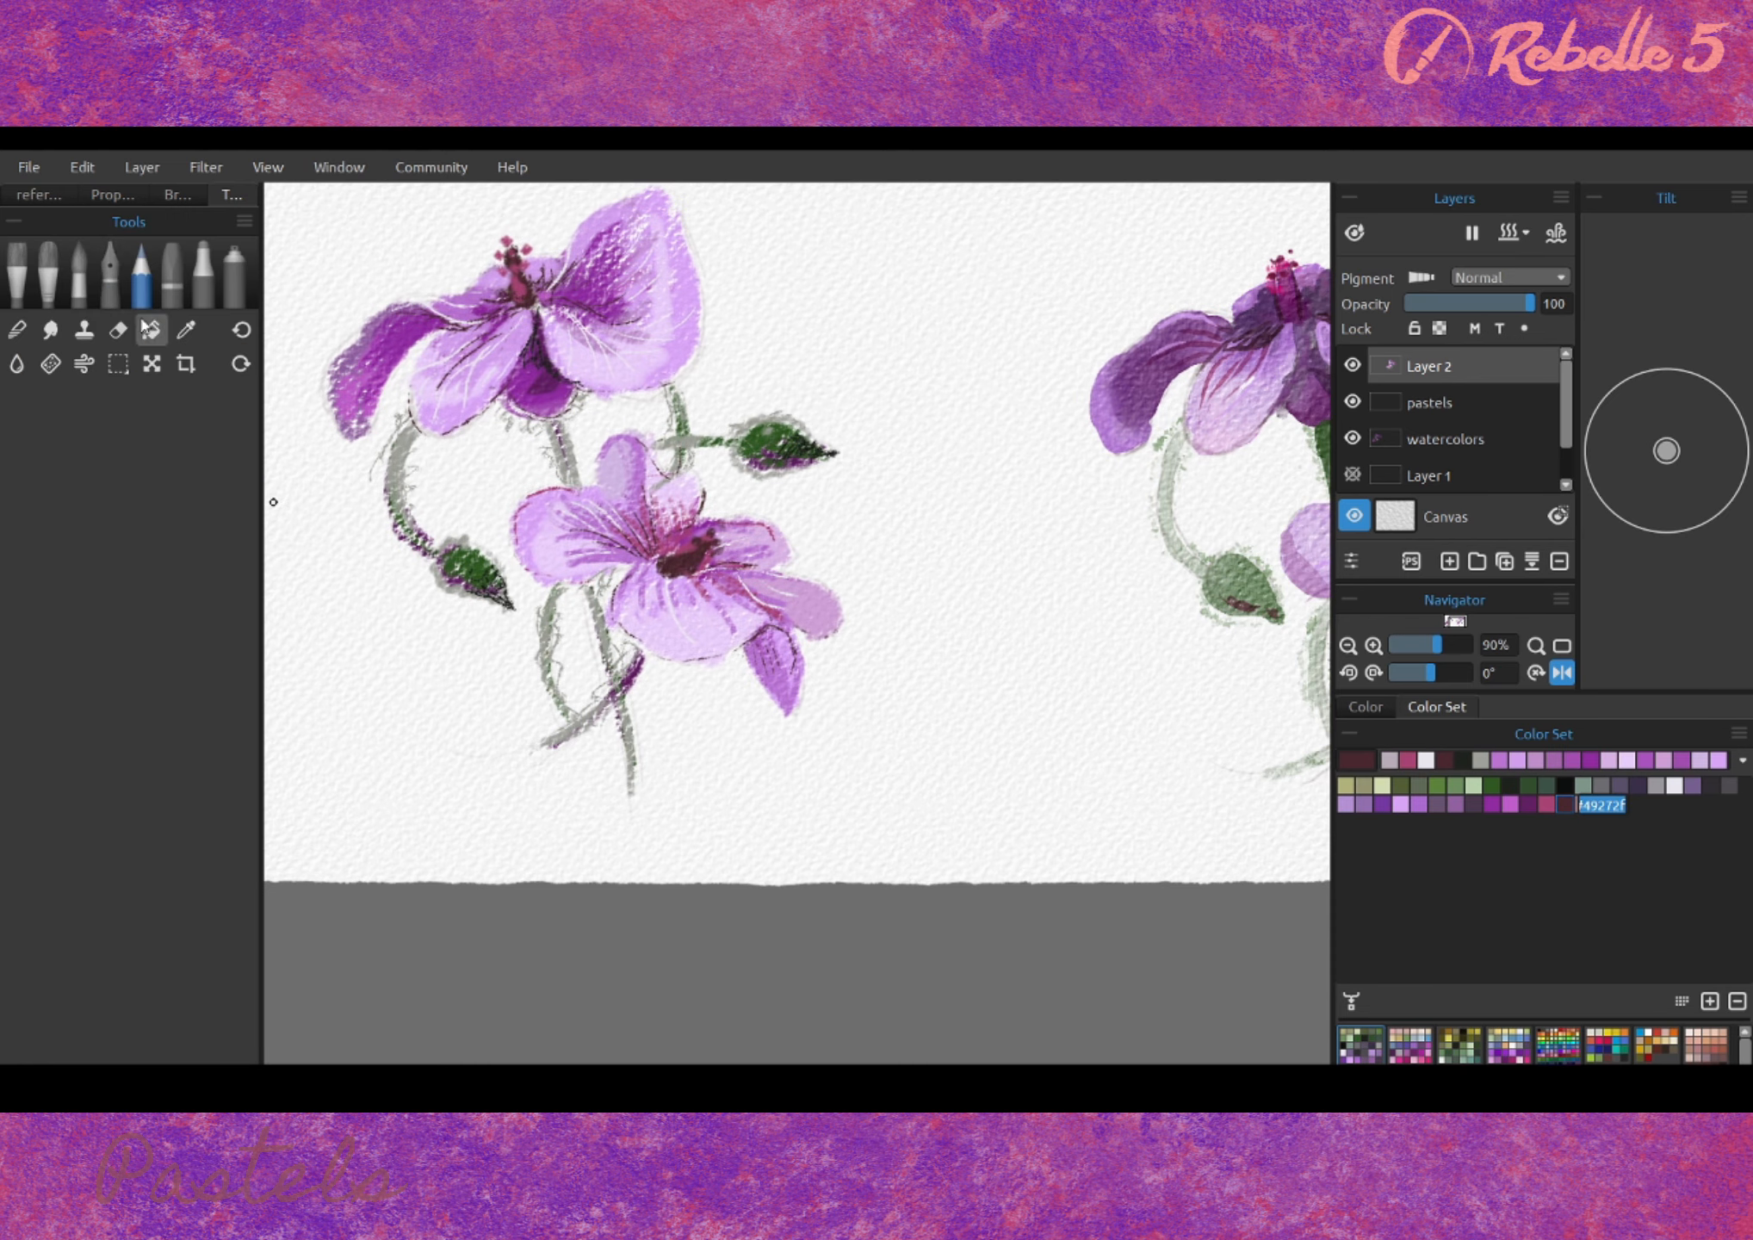
click(148, 329)
drag(345, 665, 475, 689)
- Switch back to pastels and touch up the lower flower's center with bright pink sampled from the watercolor version
click(232, 194)
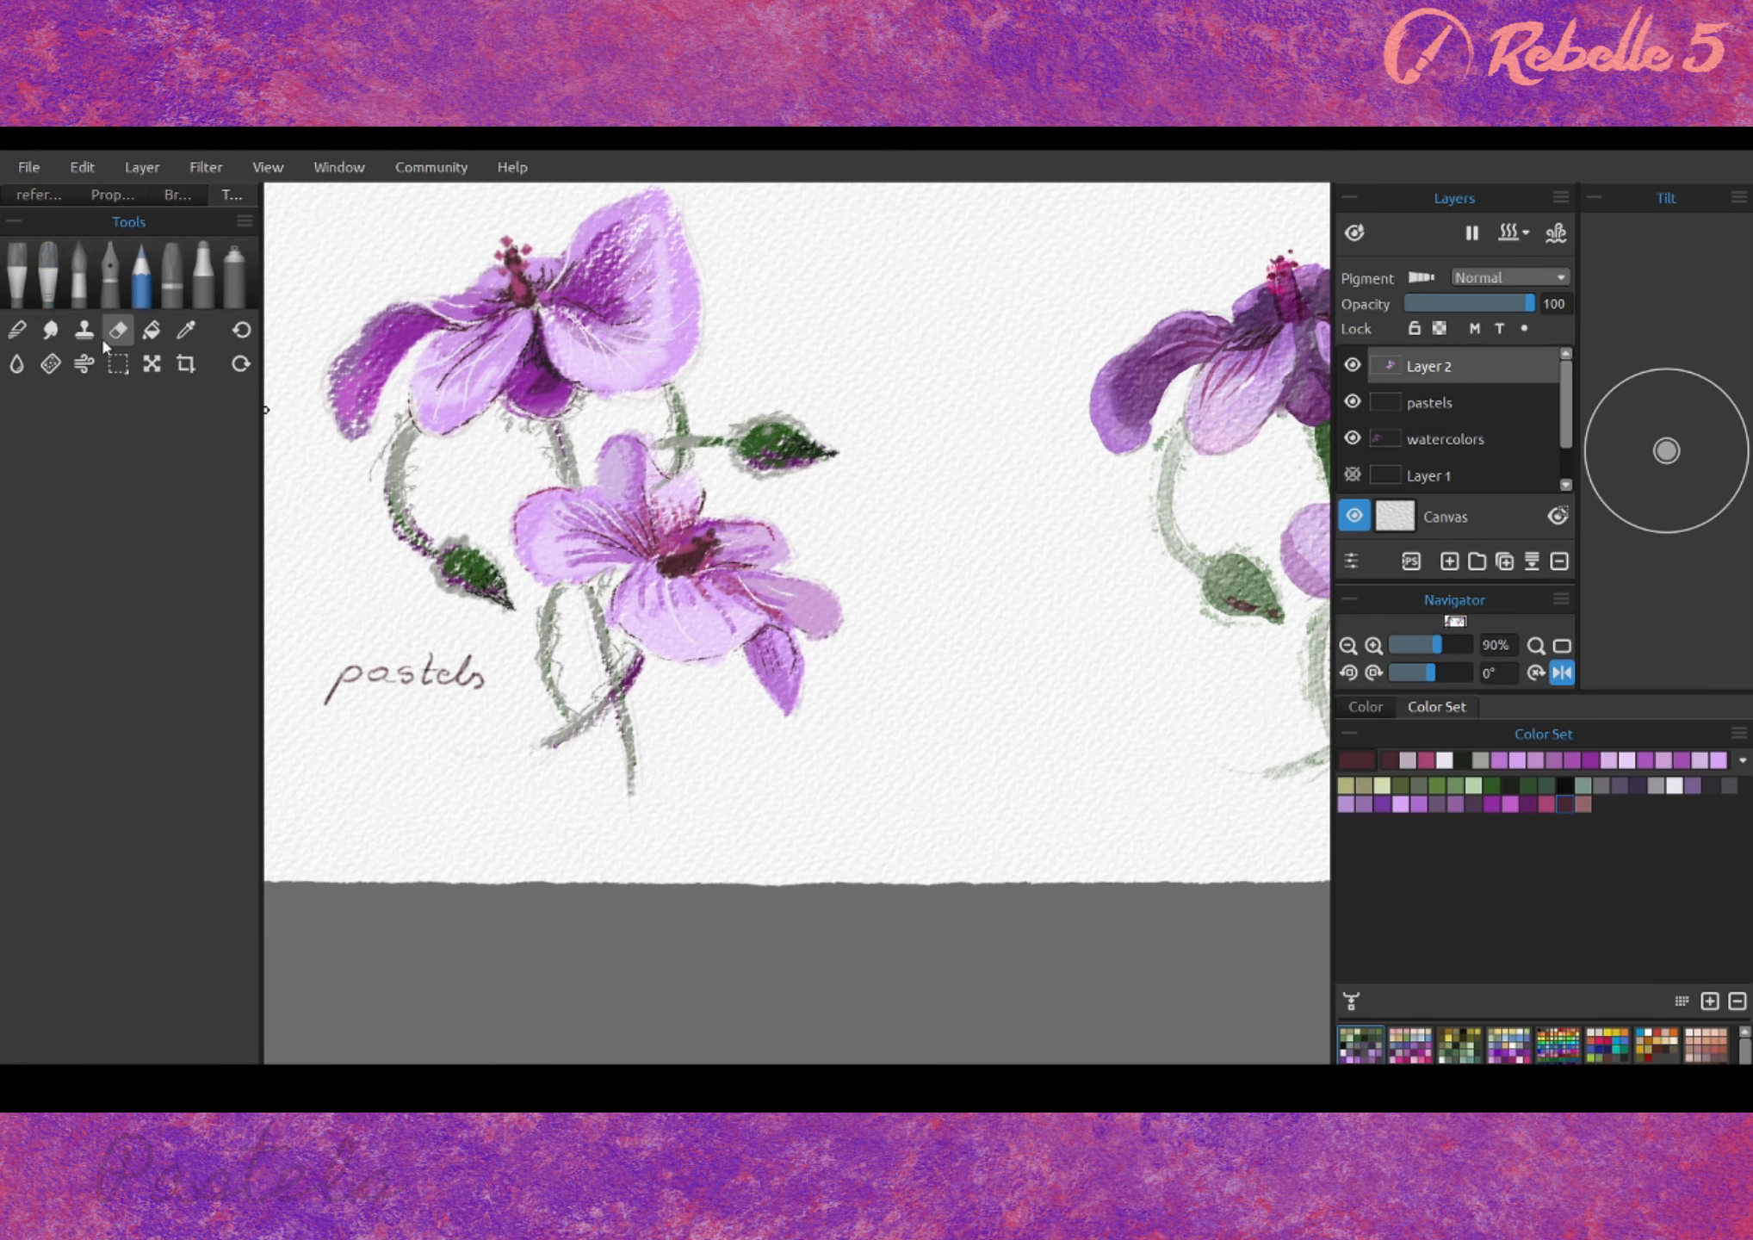
click(168, 277)
drag(928, 674, 709, 669)
alt+click(1260, 542)
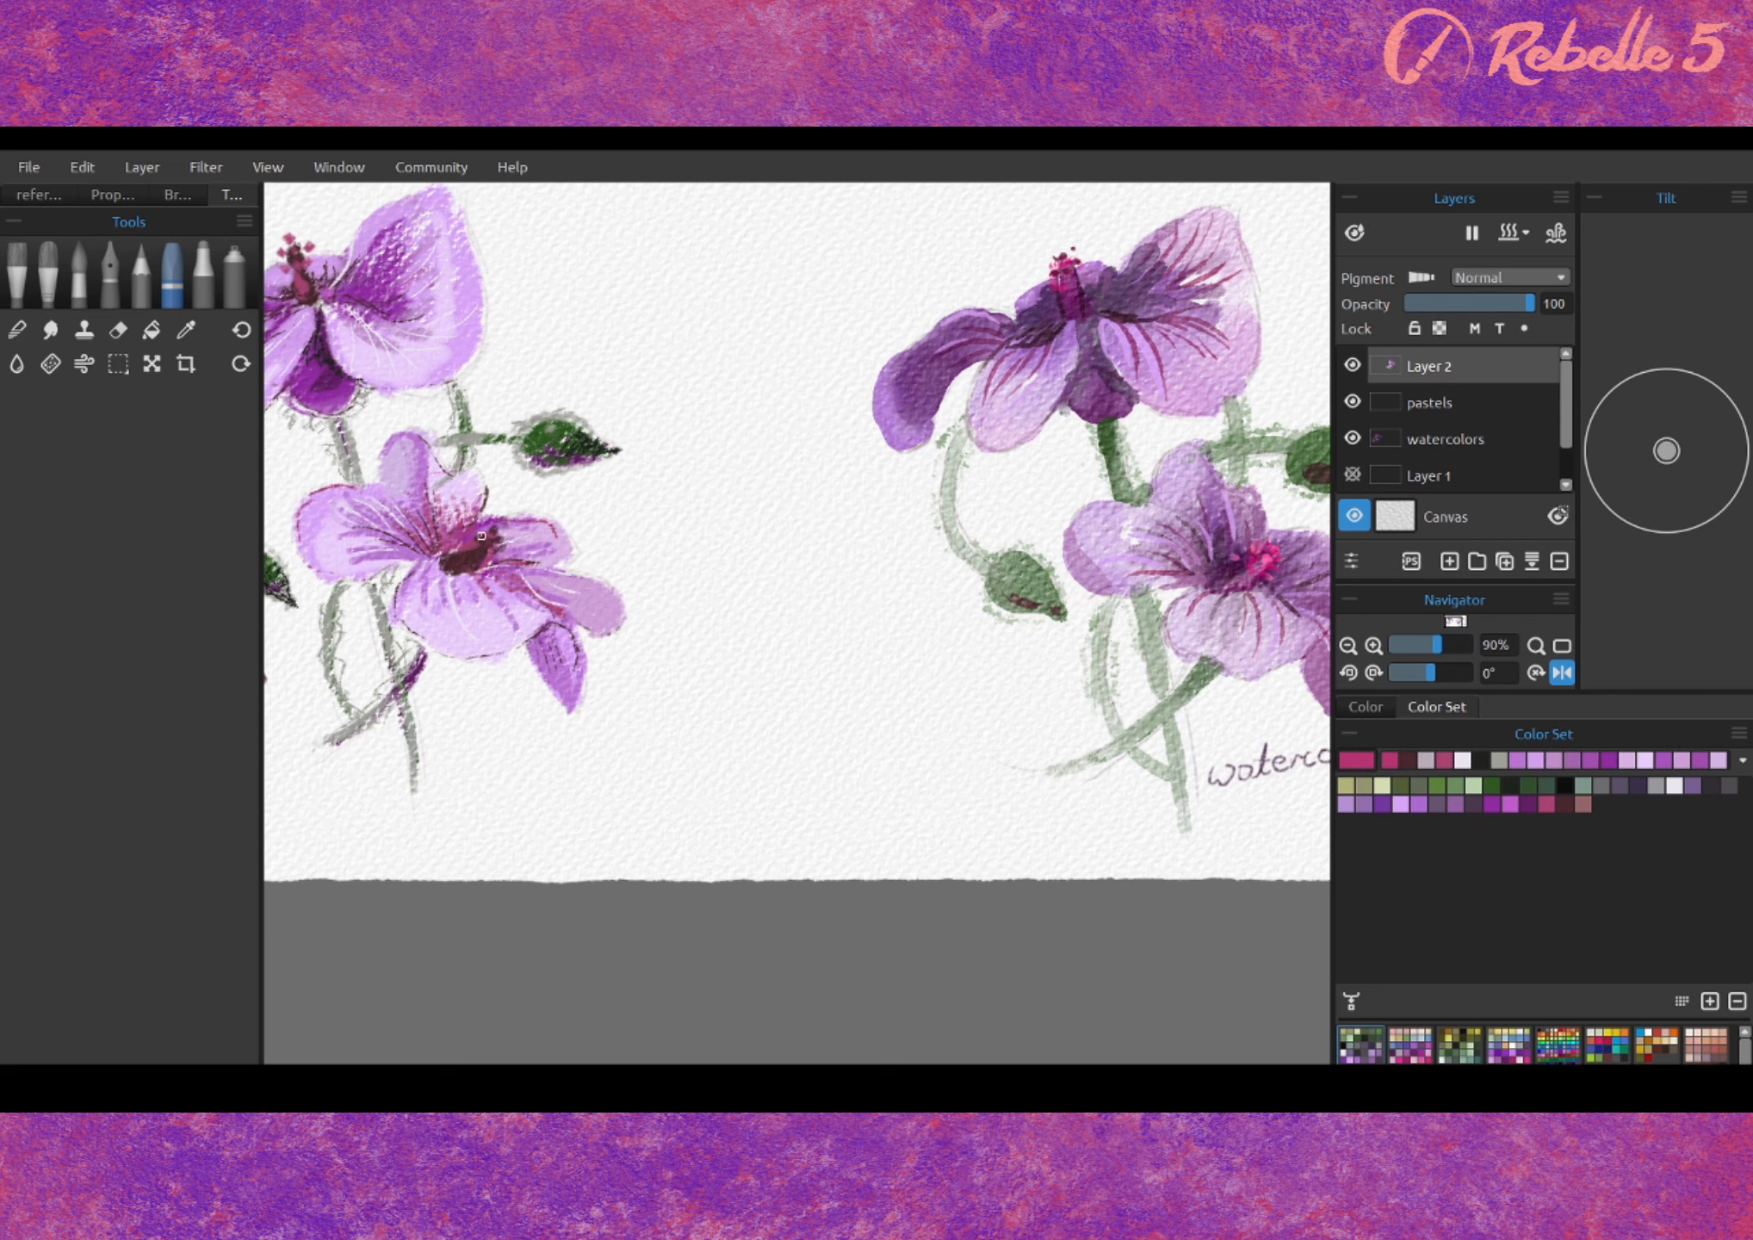
scroll(467, 556, down, 5)
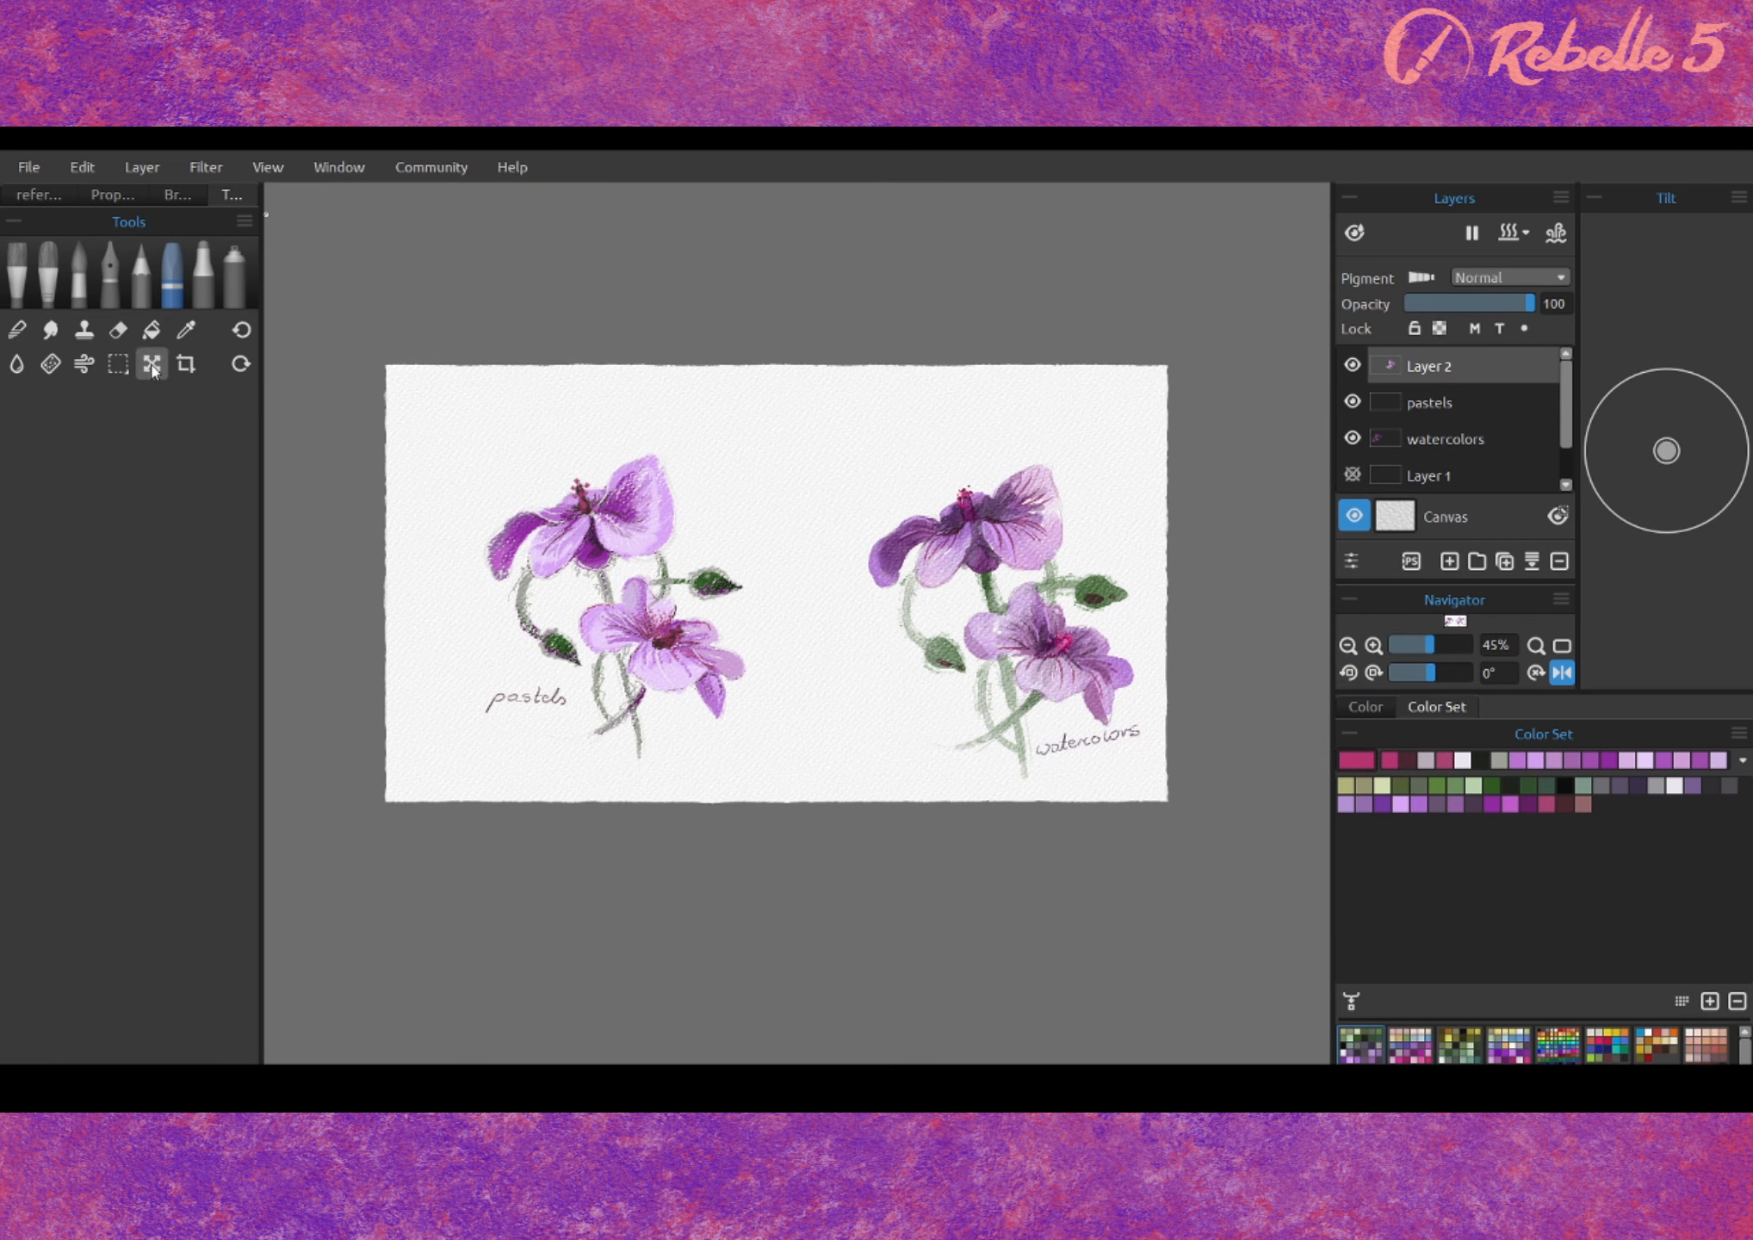
- Extend the canvas upward to 1920 × 1942 px
click(186, 363)
click(159, 196)
click(134, 202)
drag(891, 362, 892, 223)
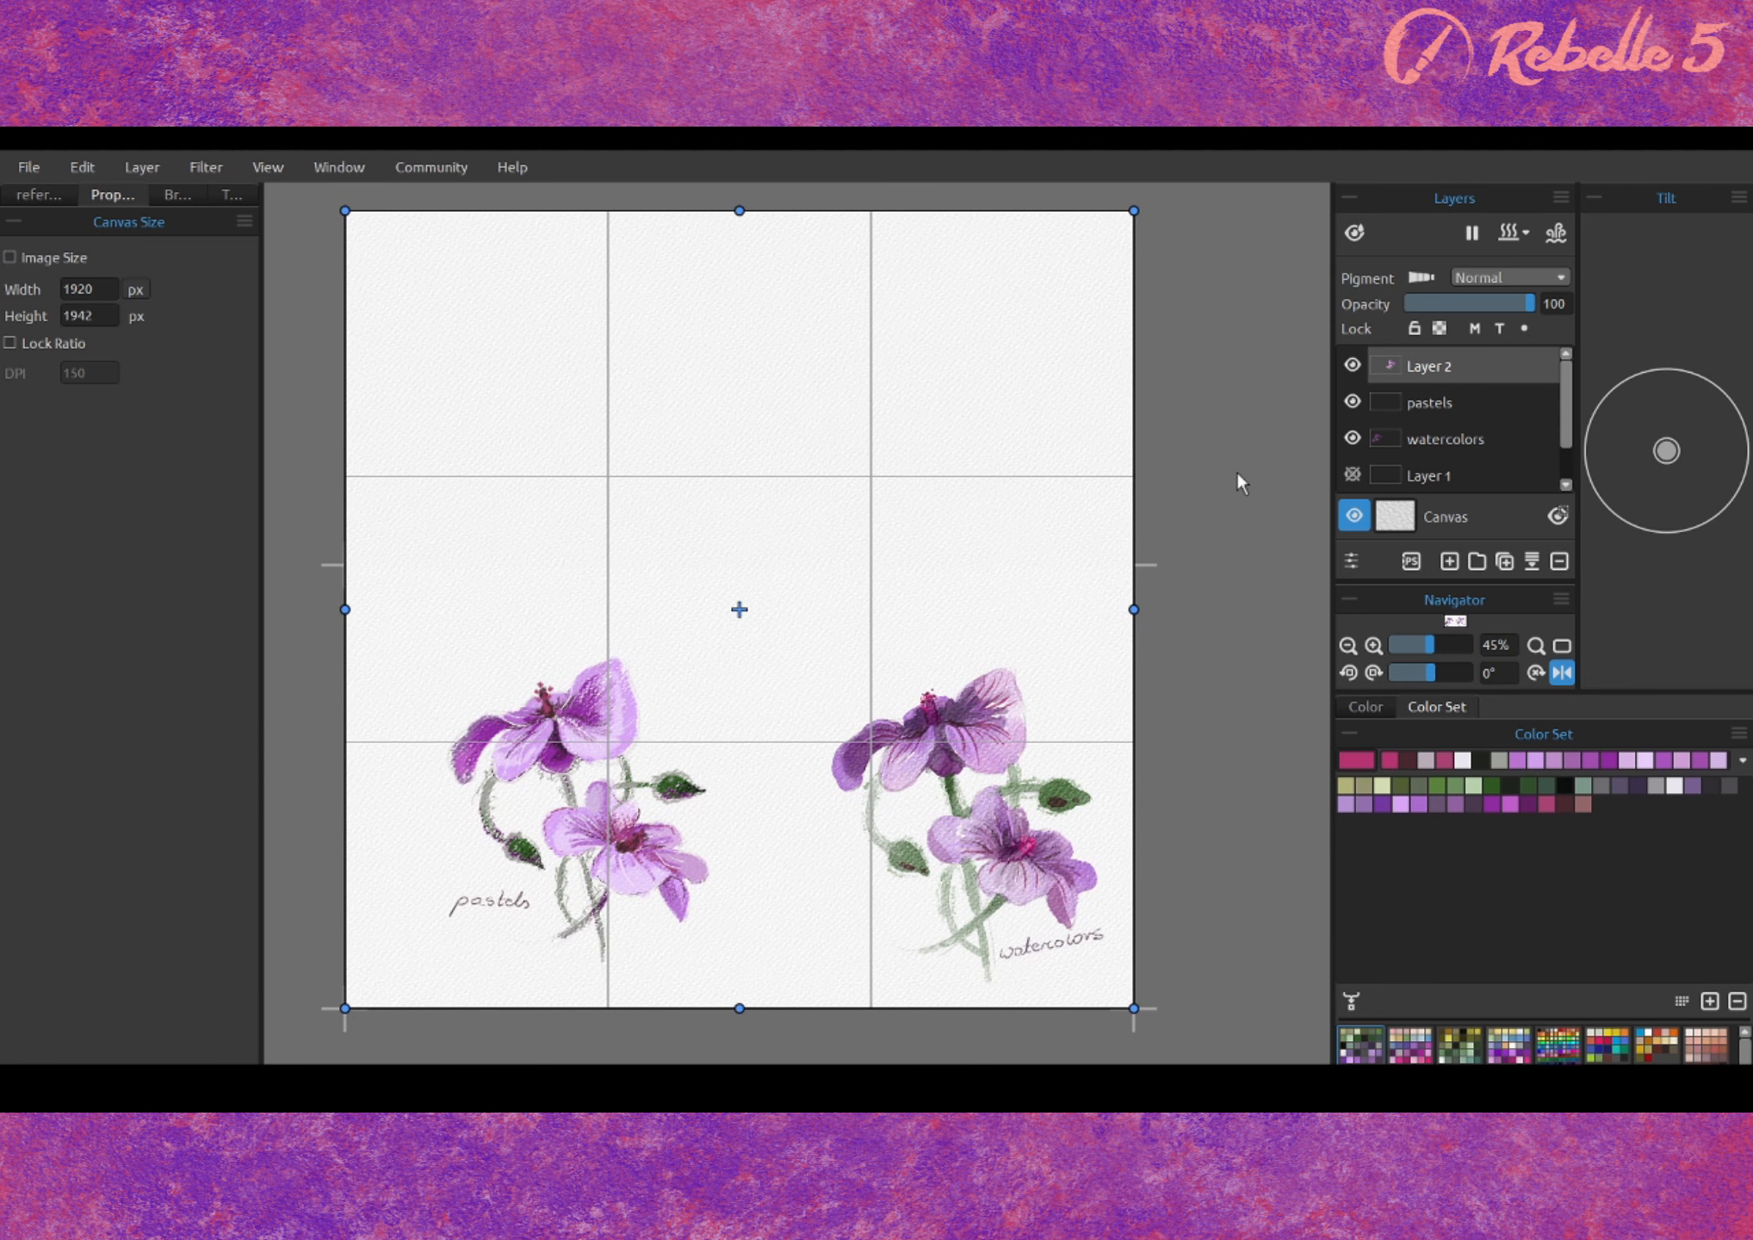
key(Return)
- Duplicate the pastels sketch layer and place the copy above Layer 2
click(1470, 401)
key(ctrl+z)
key(ctrl+z)
key(ctrl+z)
key(ctrl+z)
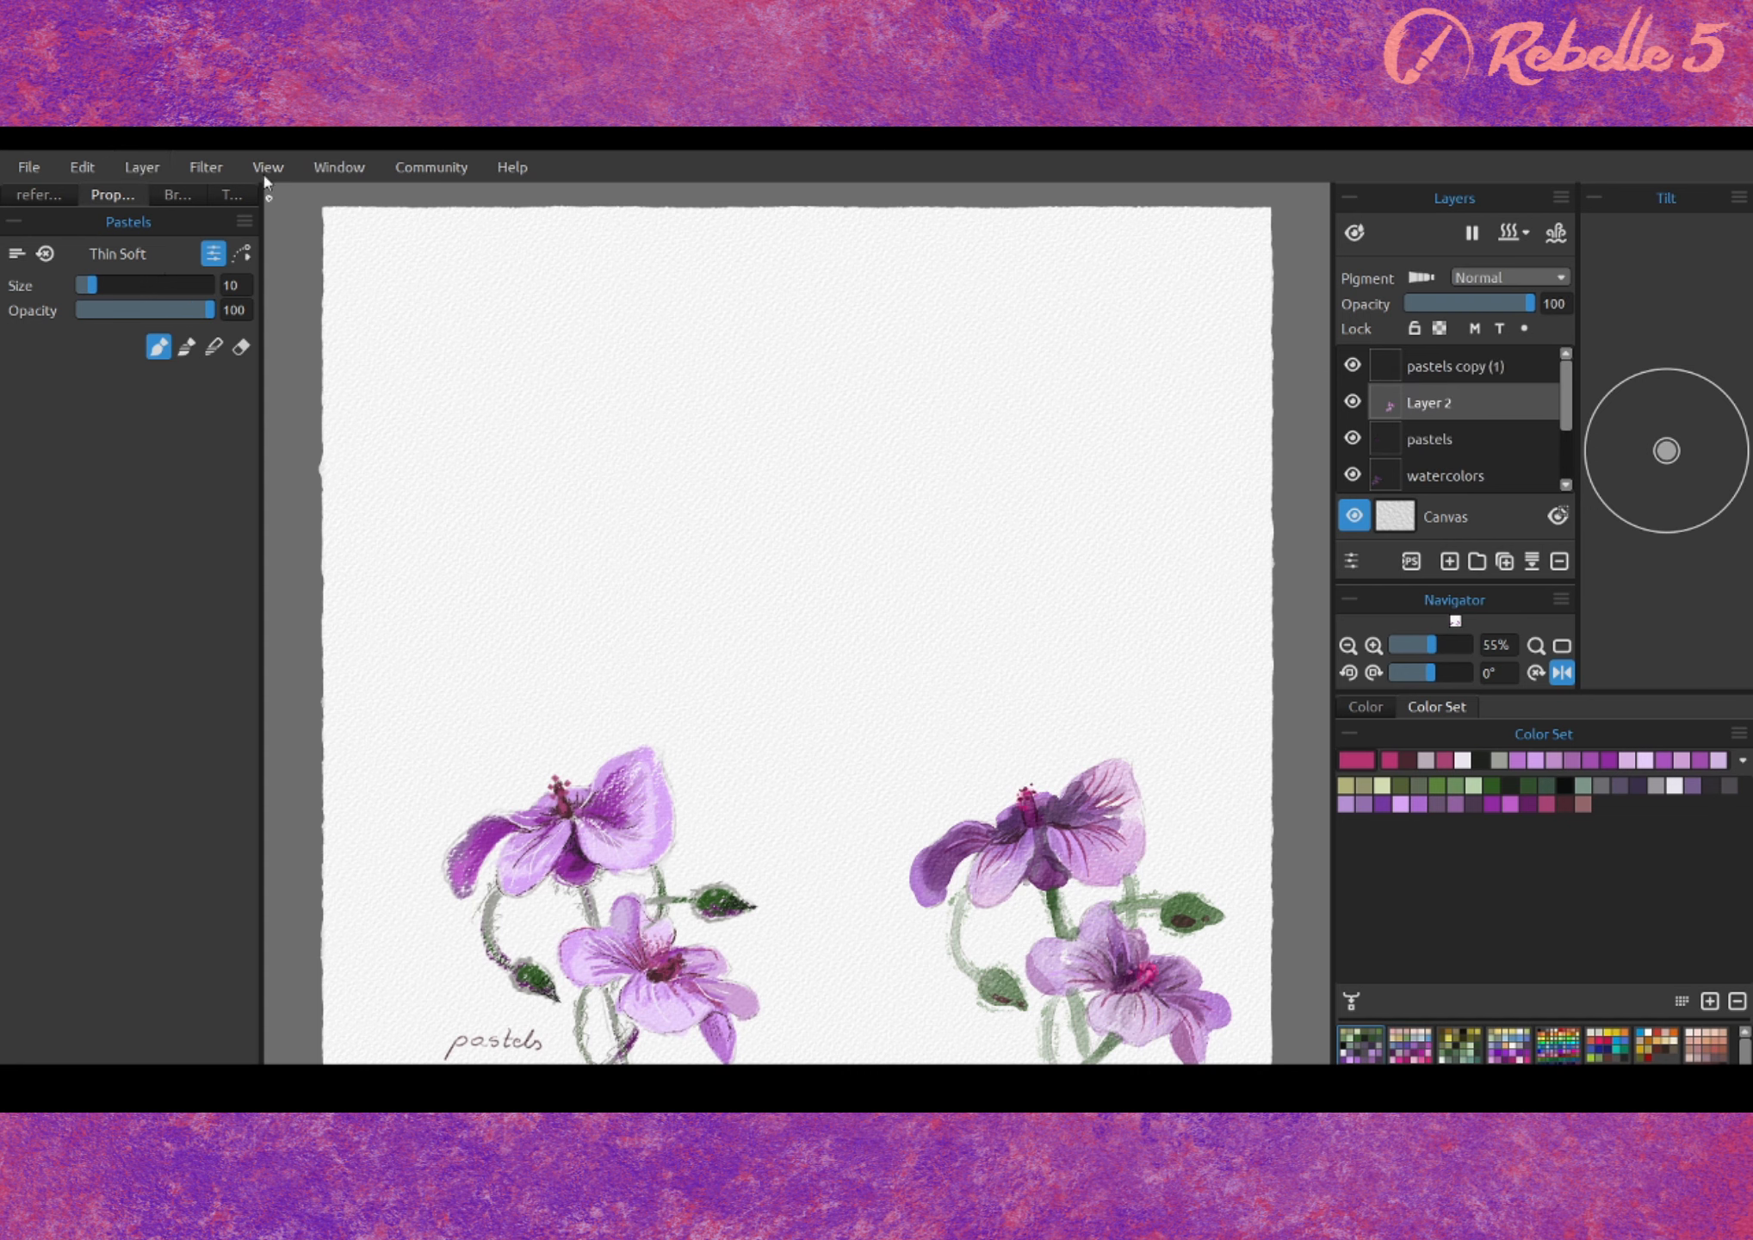
- Merge Layer 2 into the pastels layer and put the sketch copy into transform mode
key(ctrl+z)
key(ctrl+z)
key(ctrl+z)
key(ctrl+z)
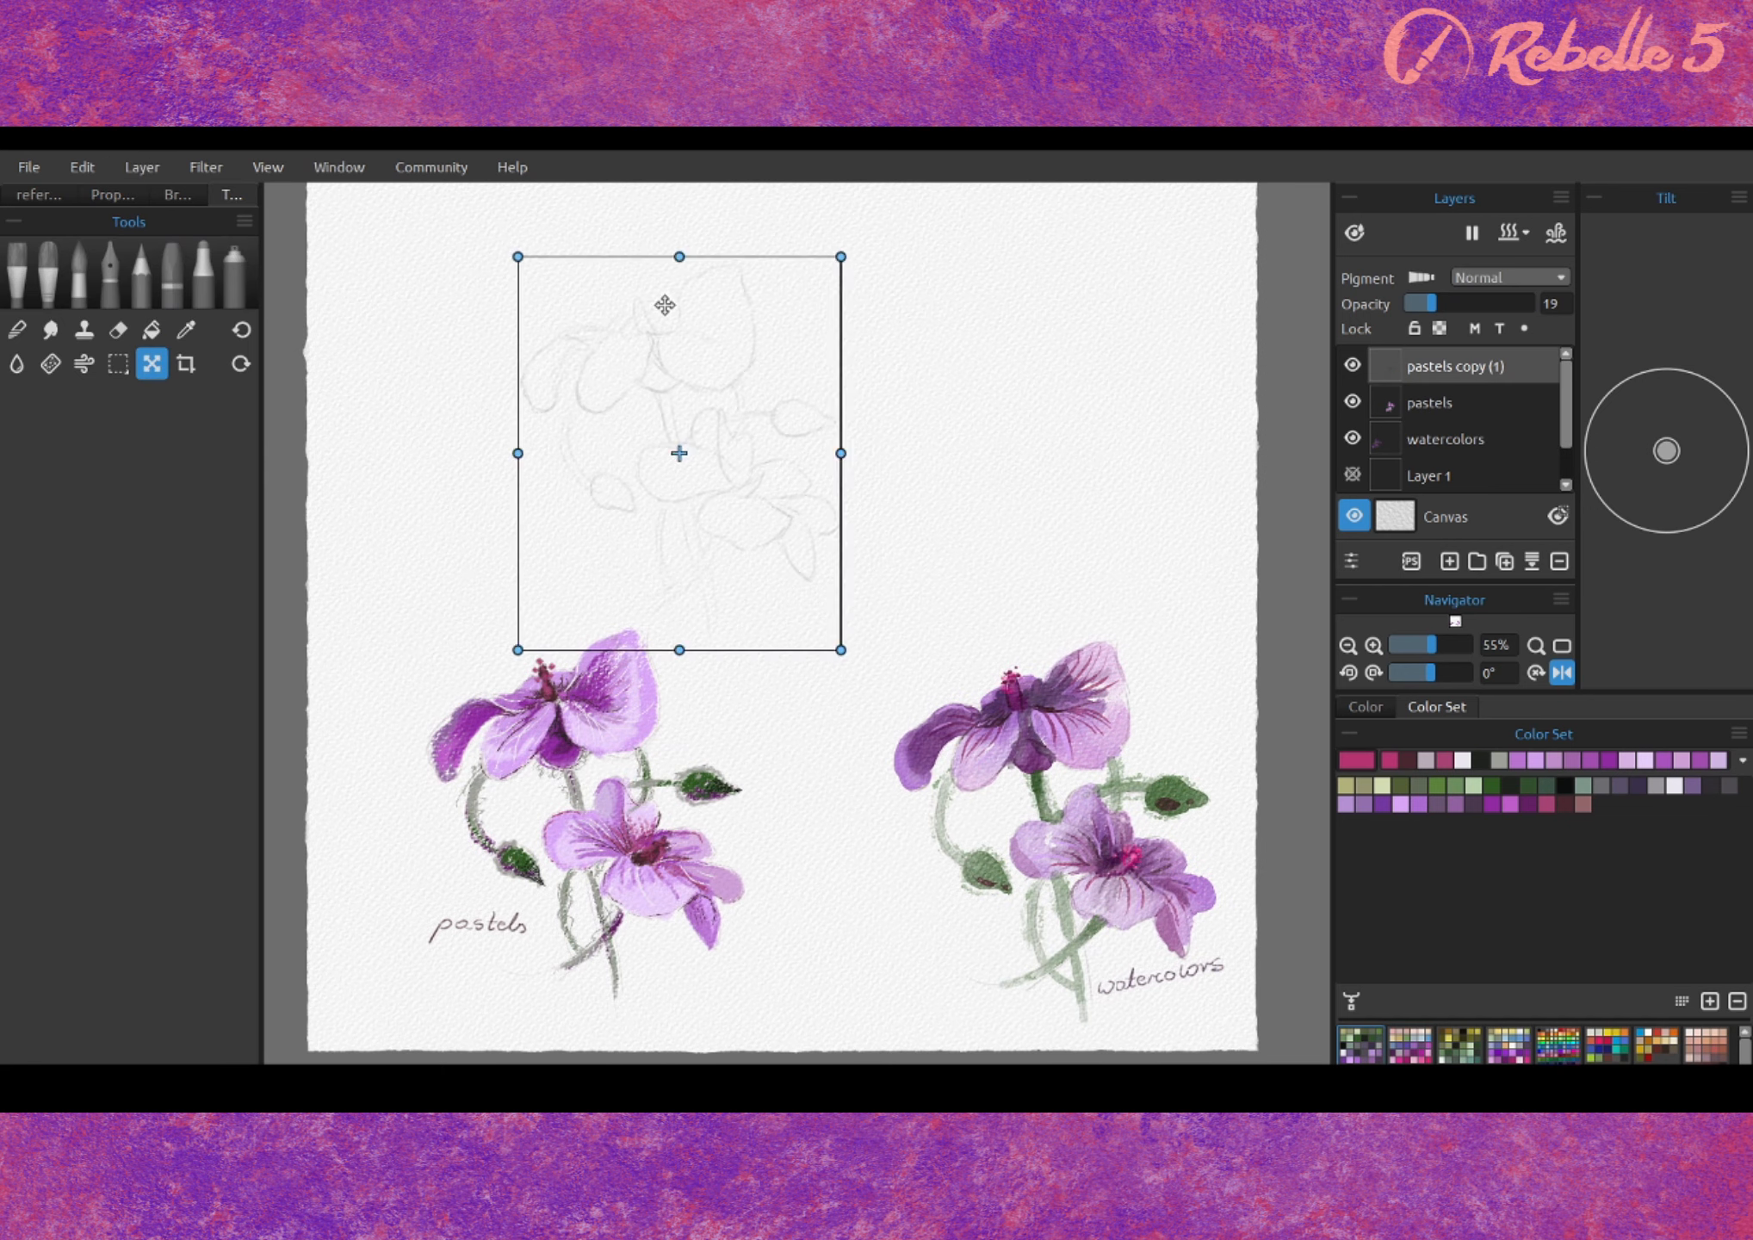
- Move the sketch copy to the canvas's empty upper-left area and rename its layer as sketch
key(ctrl+z)
key(ctrl+z)
key(ctrl+z)
key(ctrl+z)
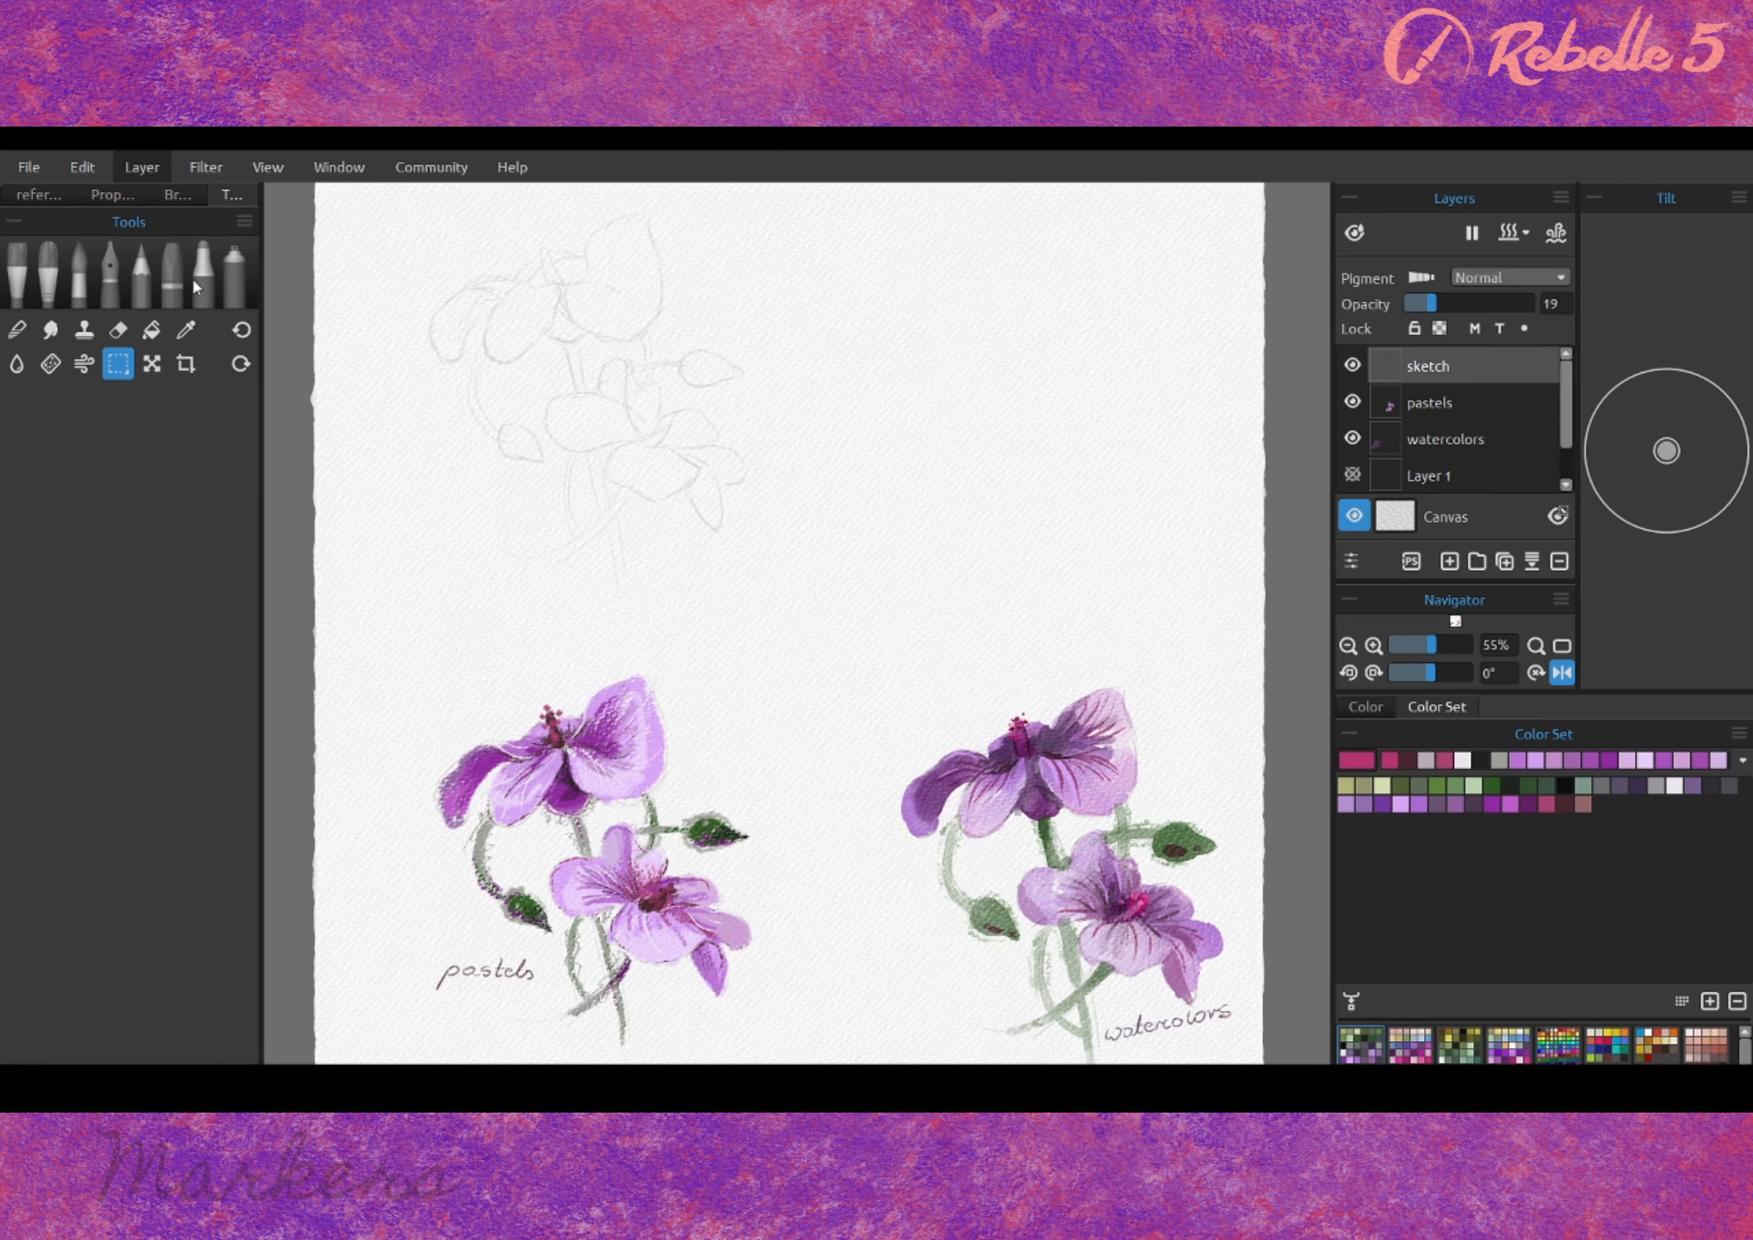
- Fill the upper flower's petals with light lilac and darker purple marker on a new layer above sketch 1
mouse_move(564, 376)
mouse_down()
mouse_move(621, 412)
mouse_move(521, 482)
mouse_move(555, 439)
mouse_move(513, 450)
mouse_move(511, 404)
mouse_up()
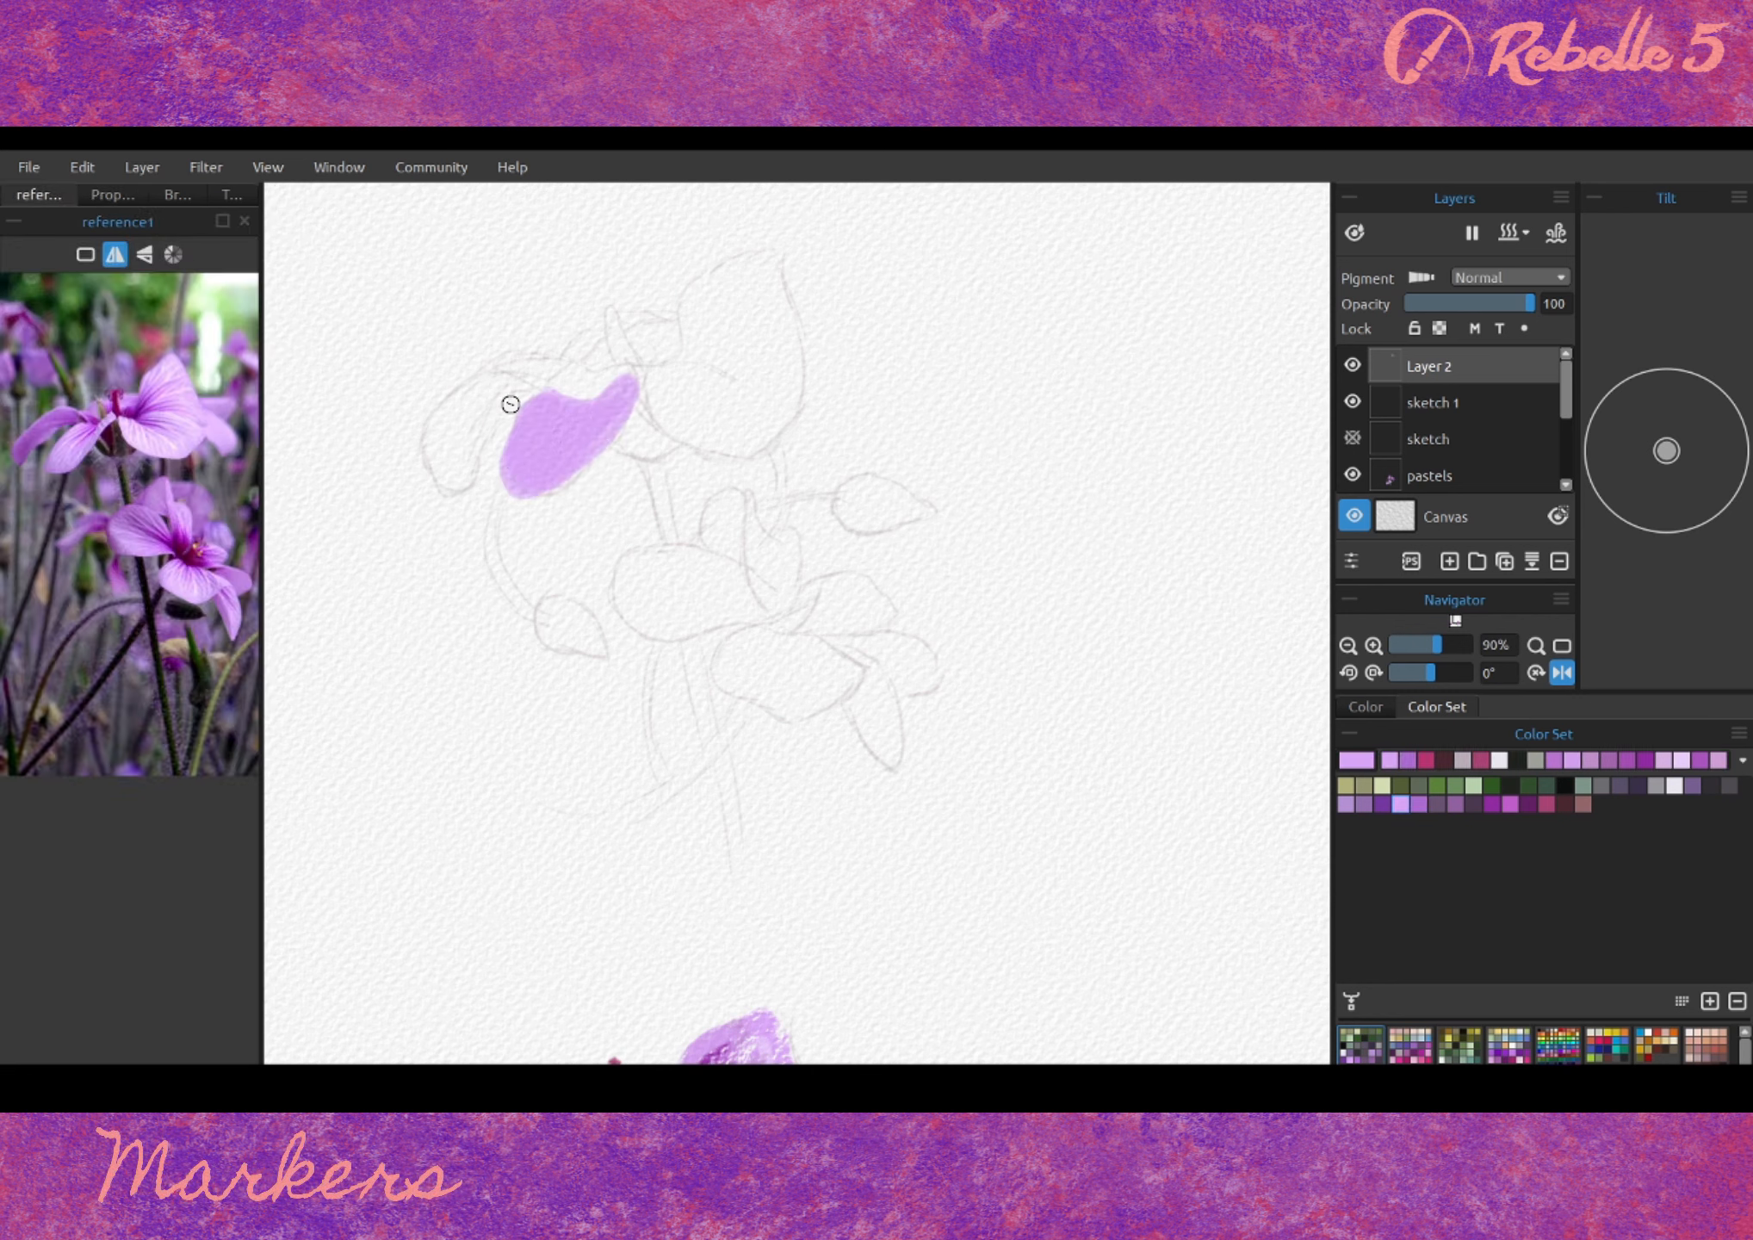
mouse_move(706, 368)
mouse_down()
mouse_move(763, 255)
mouse_move(735, 451)
mouse_move(666, 396)
mouse_move(730, 408)
mouse_move(748, 376)
mouse_move(755, 295)
mouse_up()
click(1436, 759)
mouse_move(505, 391)
mouse_down()
mouse_move(465, 400)
mouse_move(522, 372)
mouse_move(545, 387)
mouse_move(599, 372)
mouse_move(586, 389)
mouse_move(680, 332)
mouse_up()
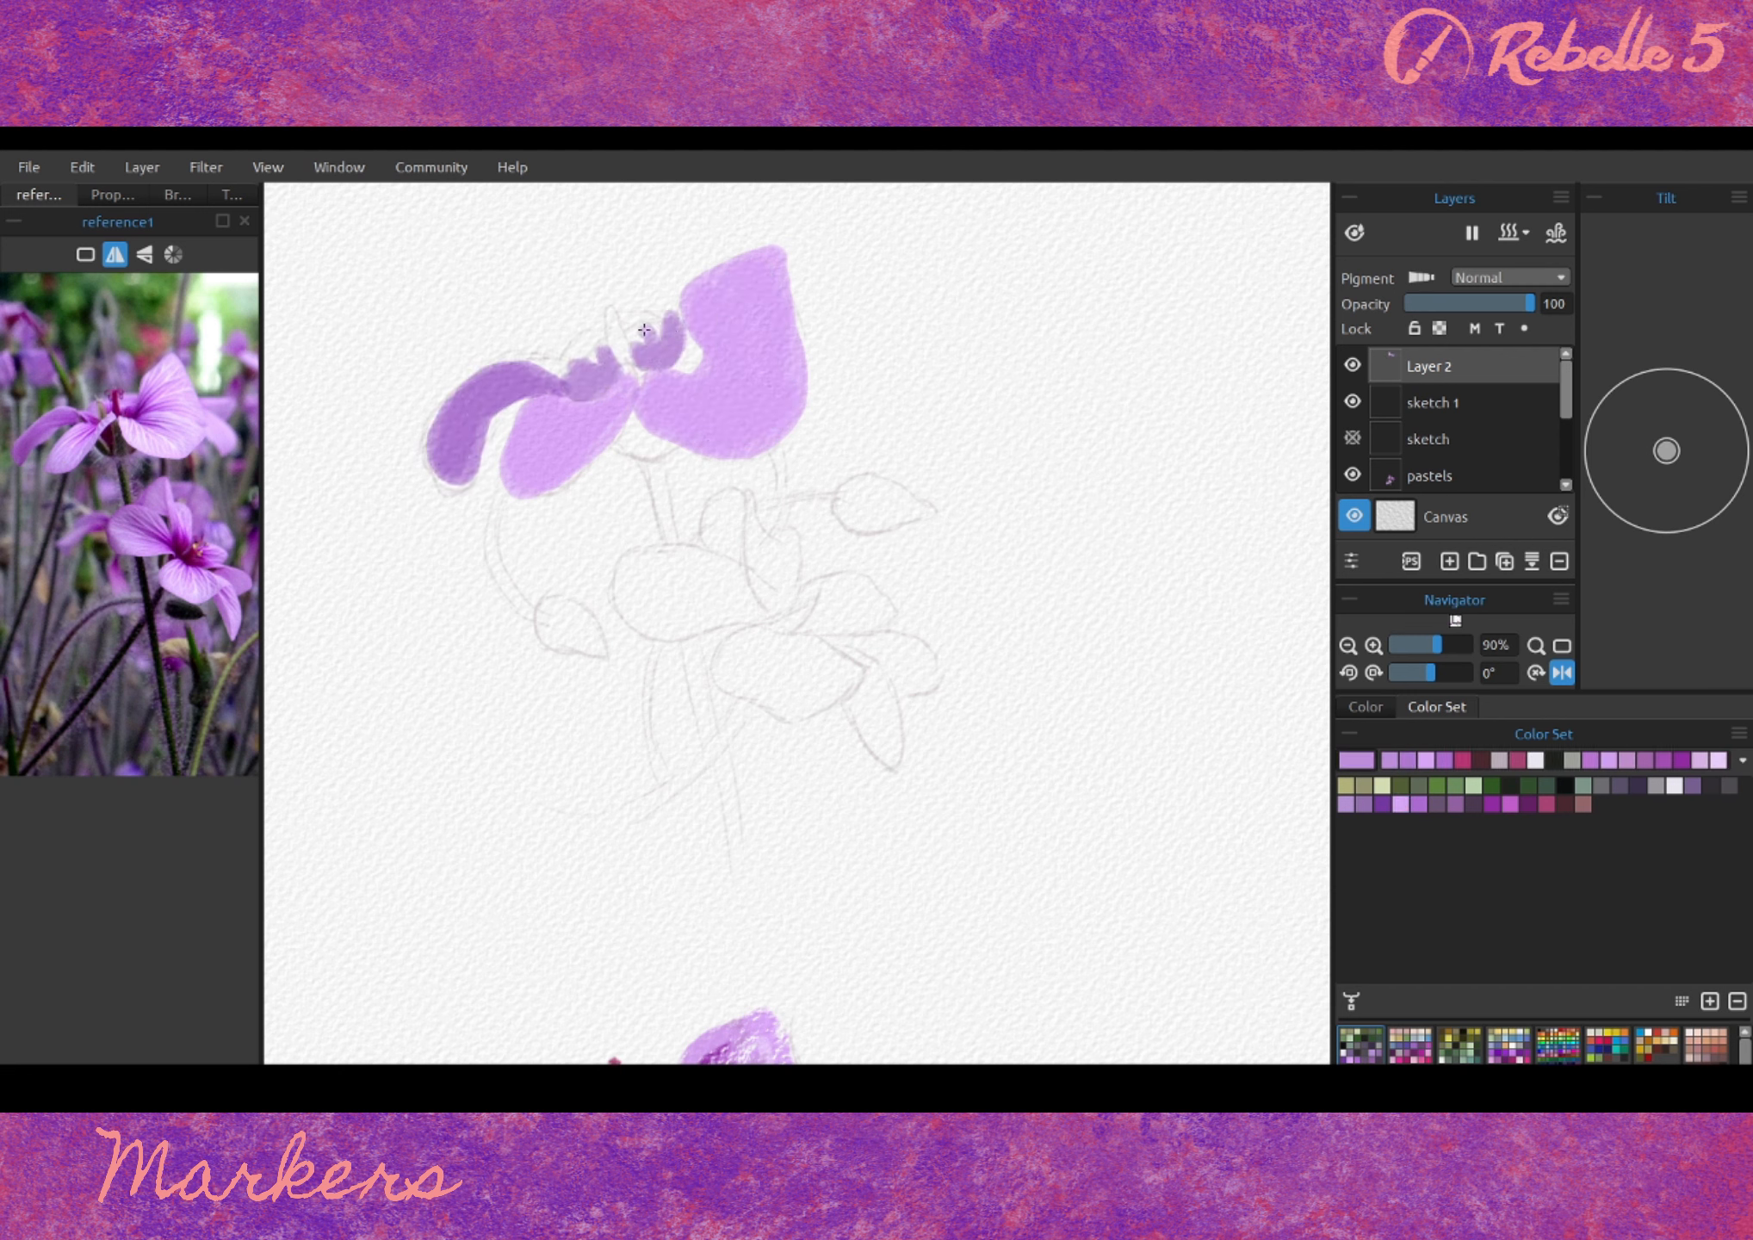
- Fill the lower flower's petals with lilac marker and layer grayish purple over the shaded petals of both flowers
mouse_move(637, 568)
mouse_down()
mouse_move(736, 597)
mouse_move(779, 516)
mouse_move(788, 603)
mouse_move(865, 642)
mouse_move(853, 675)
mouse_move(895, 732)
mouse_up()
scroll(788, 602, down, 1)
click(1436, 803)
mouse_move(907, 626)
mouse_down()
mouse_move(887, 624)
mouse_move(907, 649)
mouse_up()
drag(727, 456, 719, 521)
mouse_move(887, 560)
mouse_down()
mouse_move(818, 568)
mouse_move(861, 556)
mouse_up()
drag(578, 313, 646, 297)
- Draw the calyx and main stem in dark gray-green marker and the thinner stems in grayish purple
click(1418, 786)
mouse_move(633, 403)
mouse_down()
mouse_move(675, 675)
mouse_move(730, 835)
mouse_up()
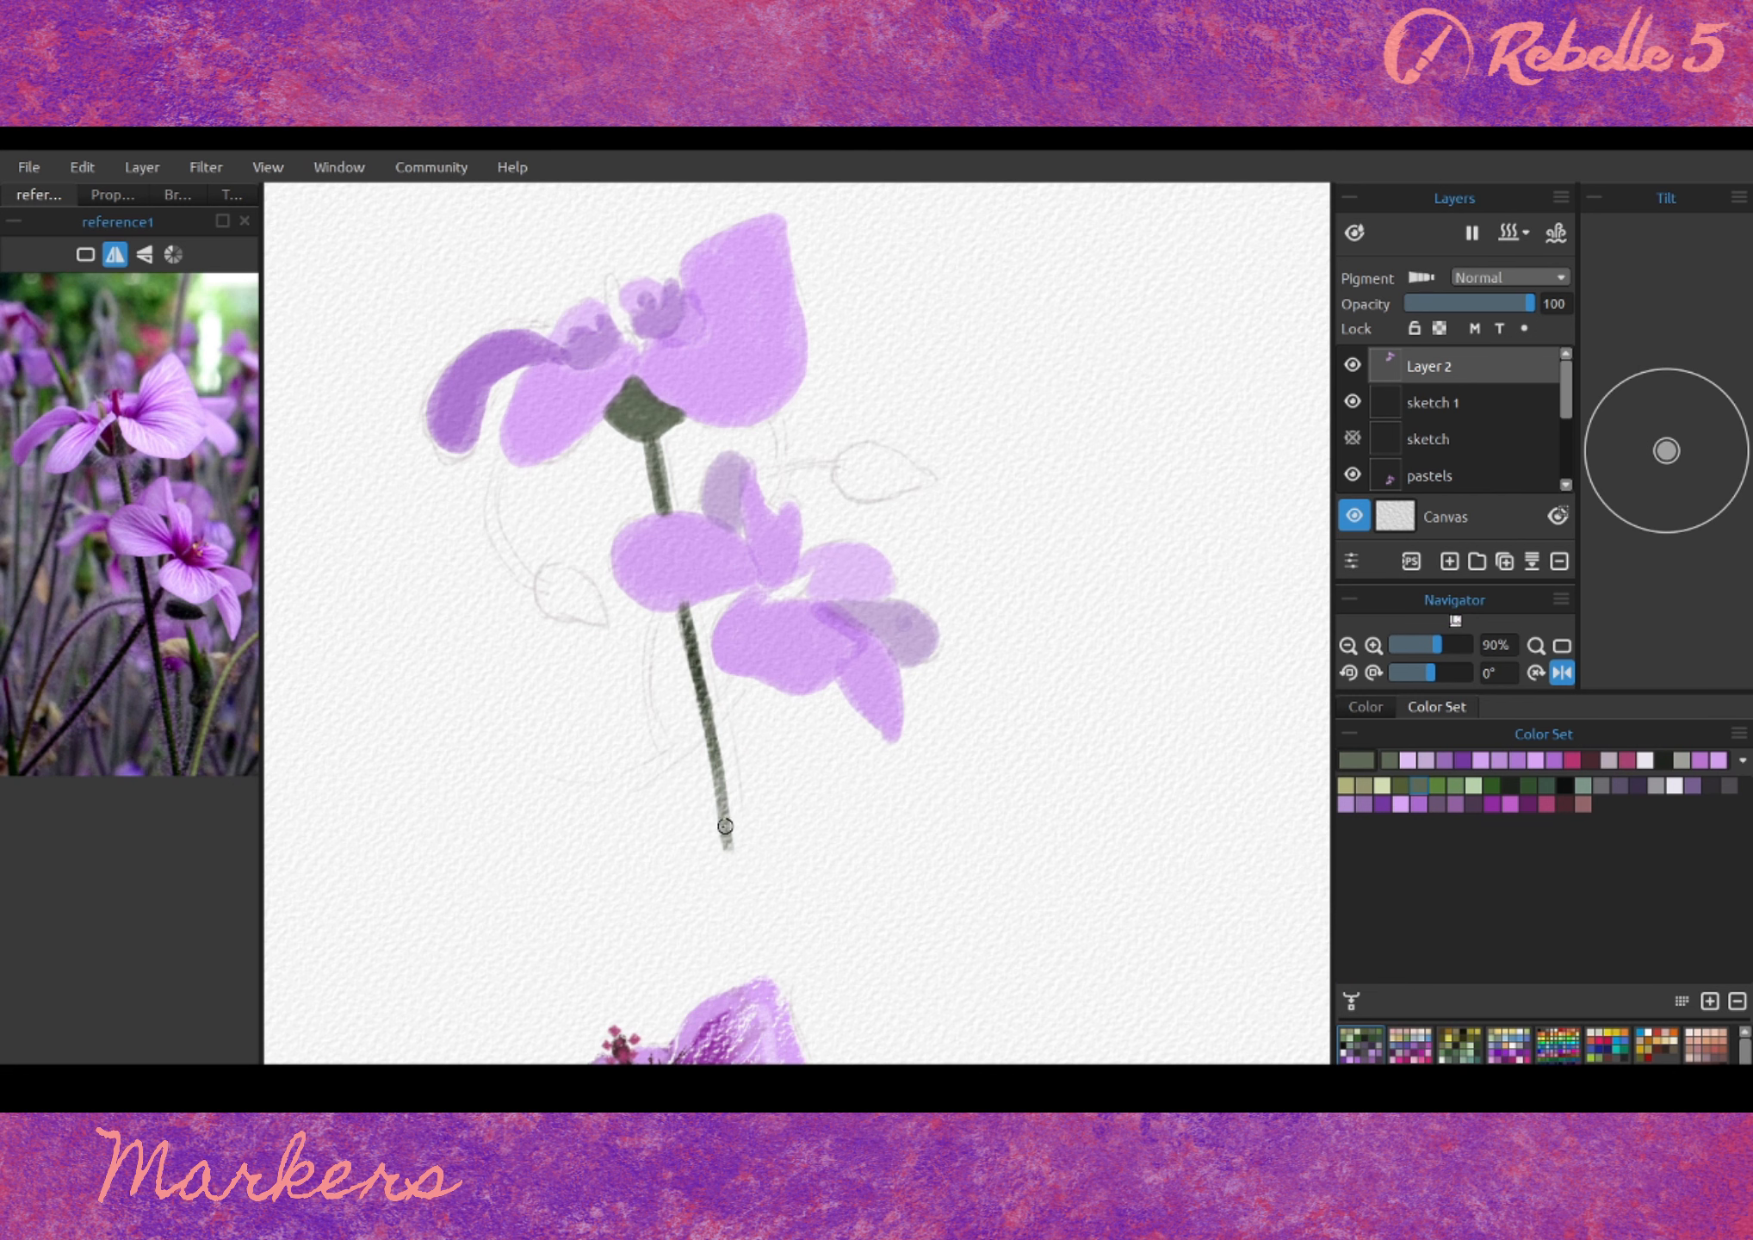
click(1436, 803)
drag(749, 663, 570, 769)
drag(498, 449, 538, 568)
drag(779, 407, 771, 491)
drag(660, 603, 654, 715)
drag(757, 470, 848, 445)
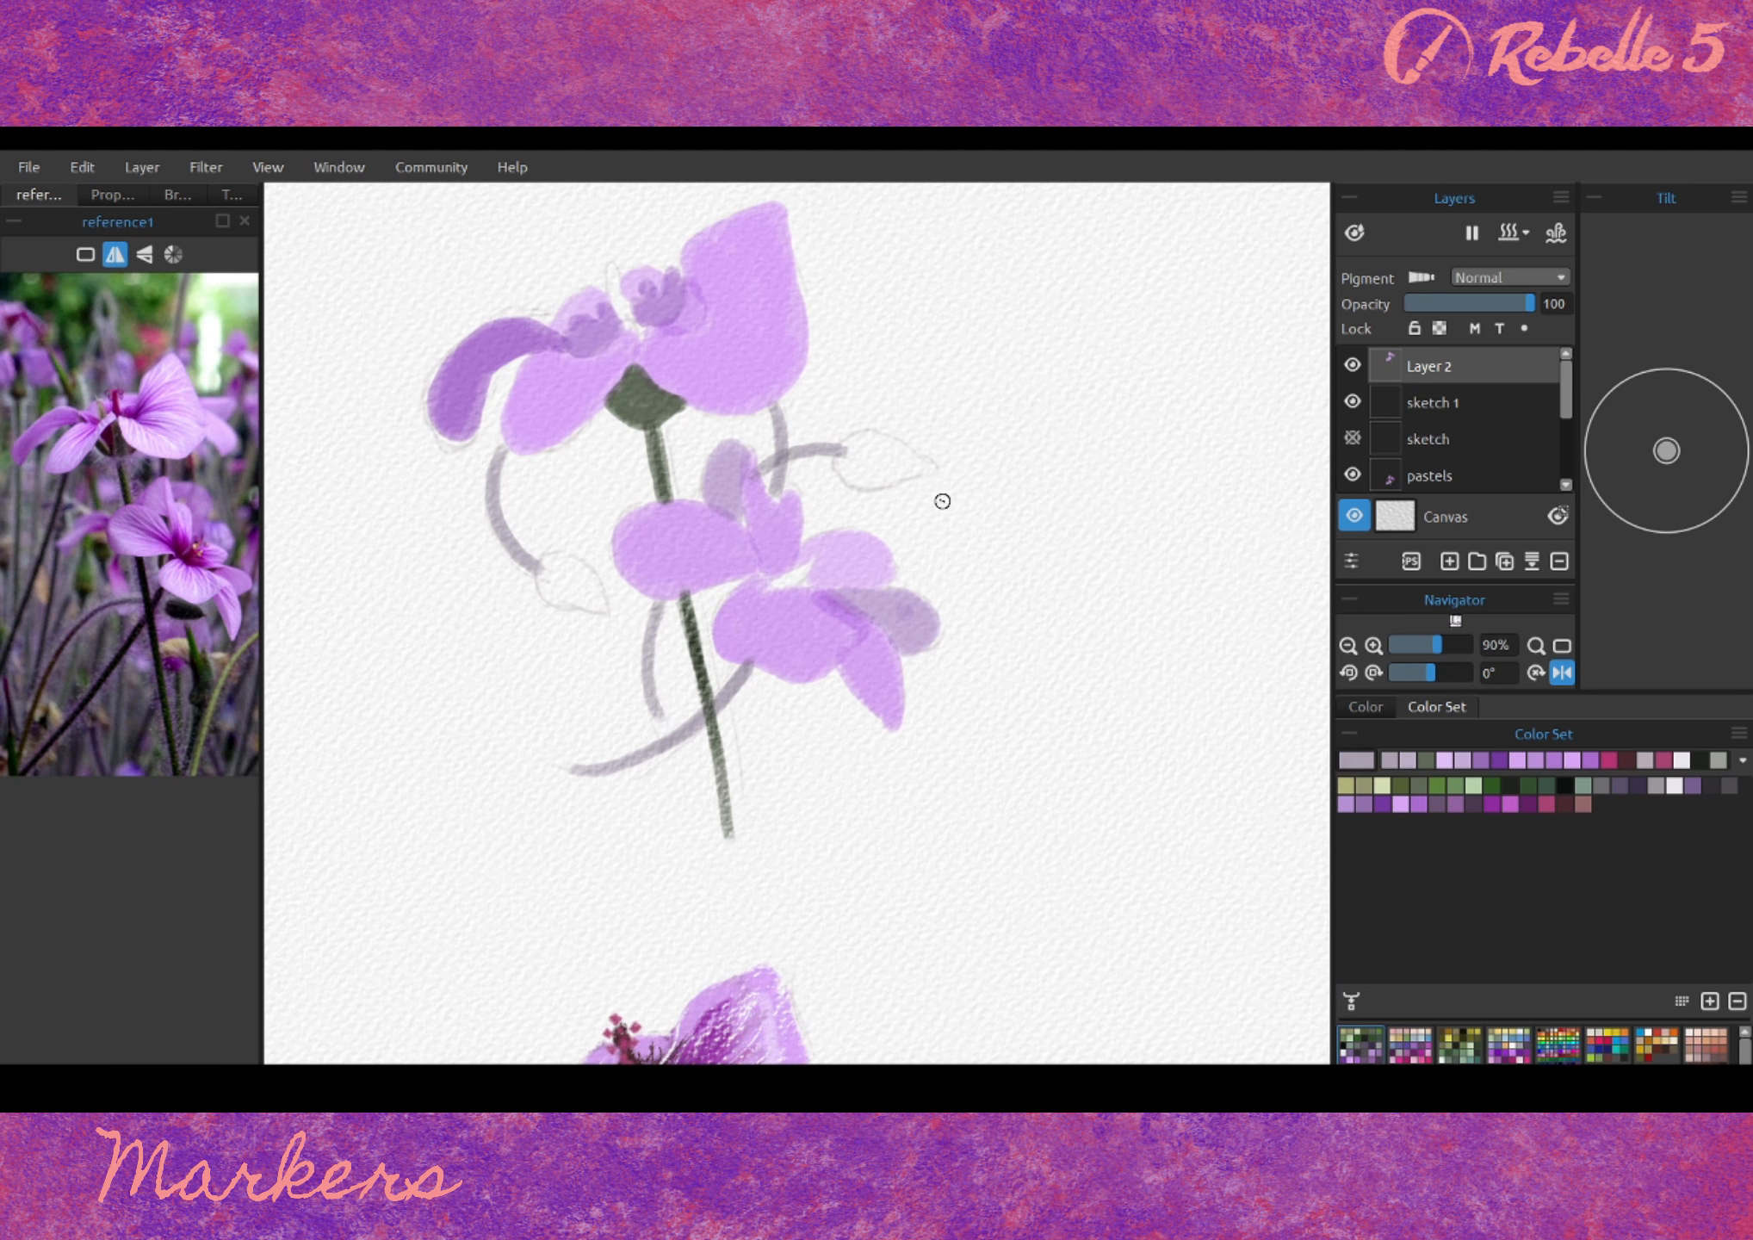
drag(656, 602, 647, 660)
- Fill both buds with a grayish marker base and overlay dark olive green
mouse_move(836, 435)
mouse_down()
mouse_move(873, 483)
mouse_move(925, 469)
mouse_up()
mouse_move(603, 606)
mouse_down()
mouse_move(559, 557)
mouse_move(594, 607)
mouse_move(569, 602)
mouse_move(602, 611)
mouse_up()
click(1401, 785)
drag(837, 458, 909, 473)
drag(841, 407, 858, 433)
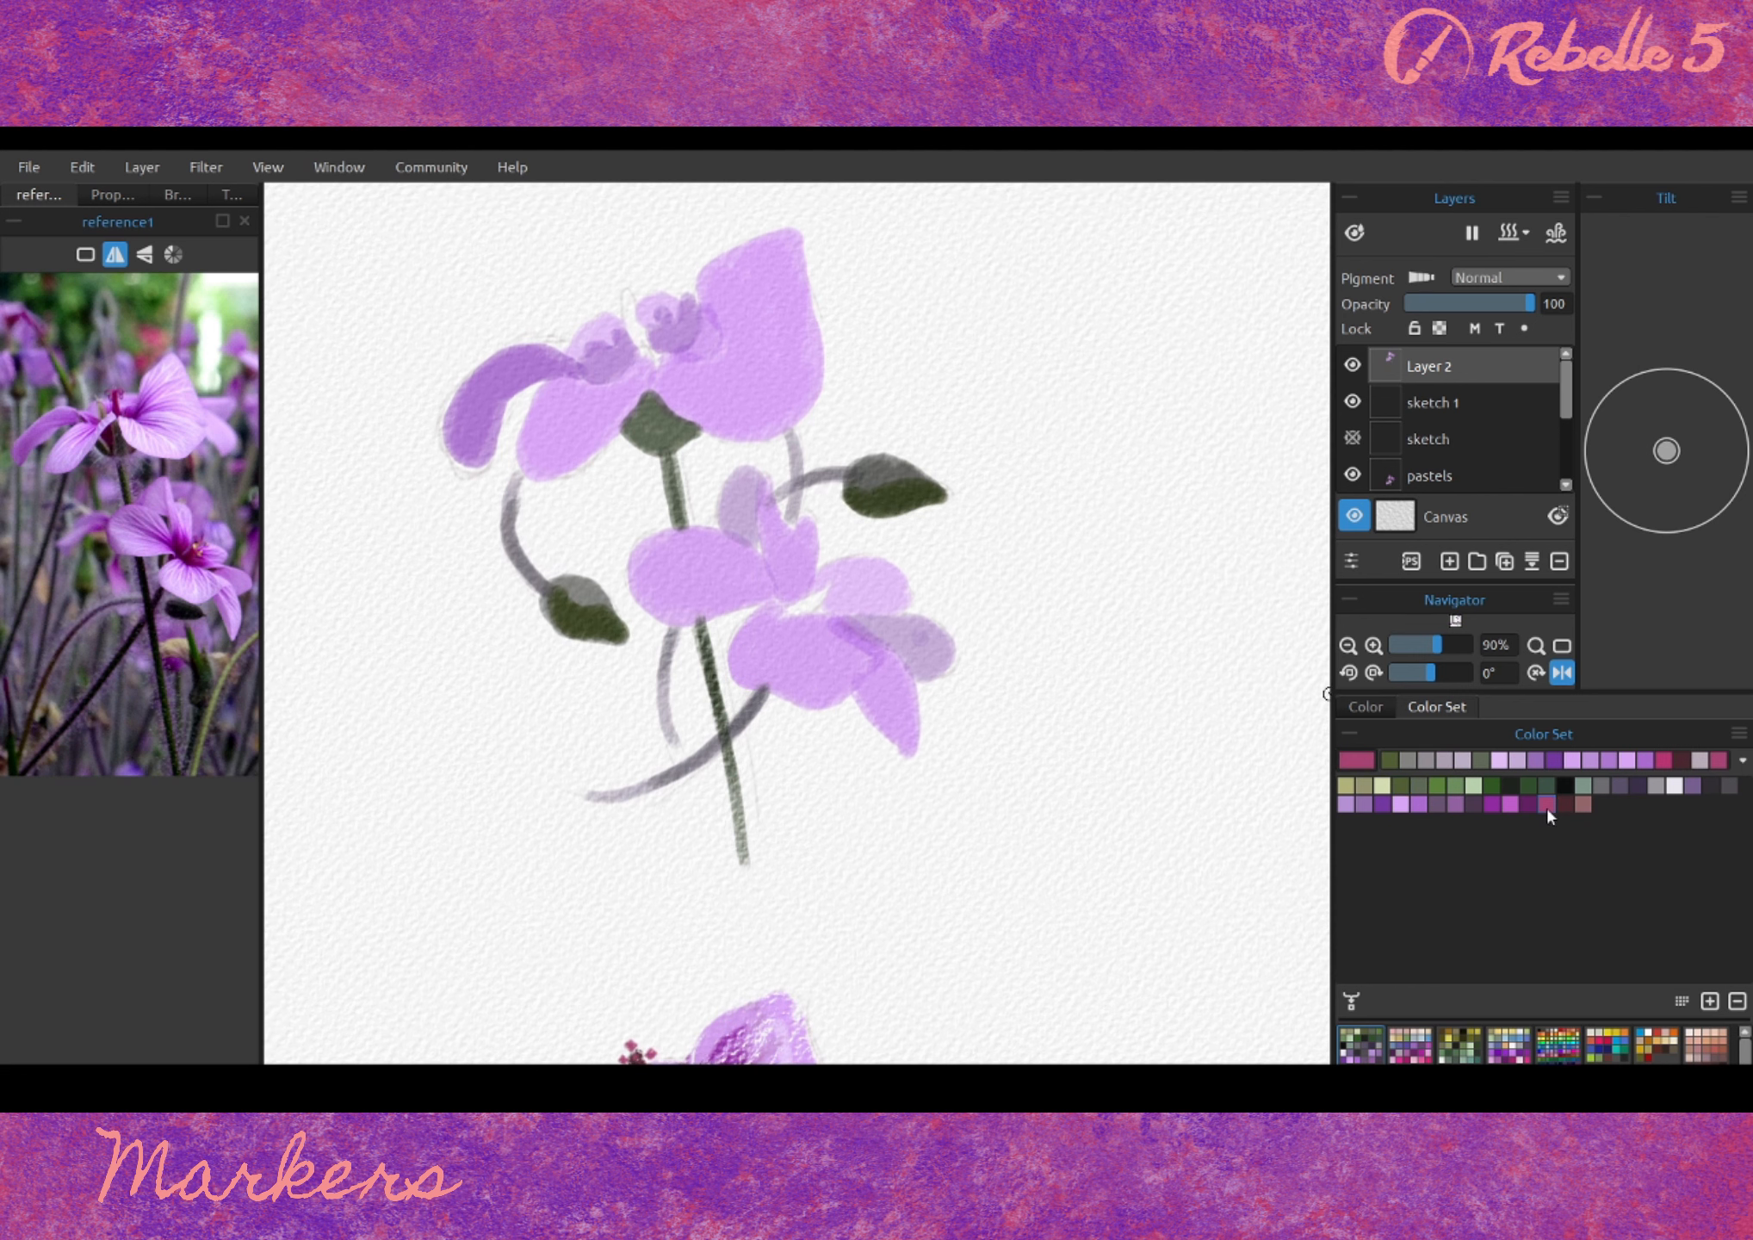
- Draw the magenta filaments at the center of the lower marker flower
click(1547, 804)
drag(777, 555, 792, 596)
- Test the Chisel, Liner and Bullet Soft marker brushes on blank paper, undo the trial strokes and keep Bullet Soft selected
click(177, 194)
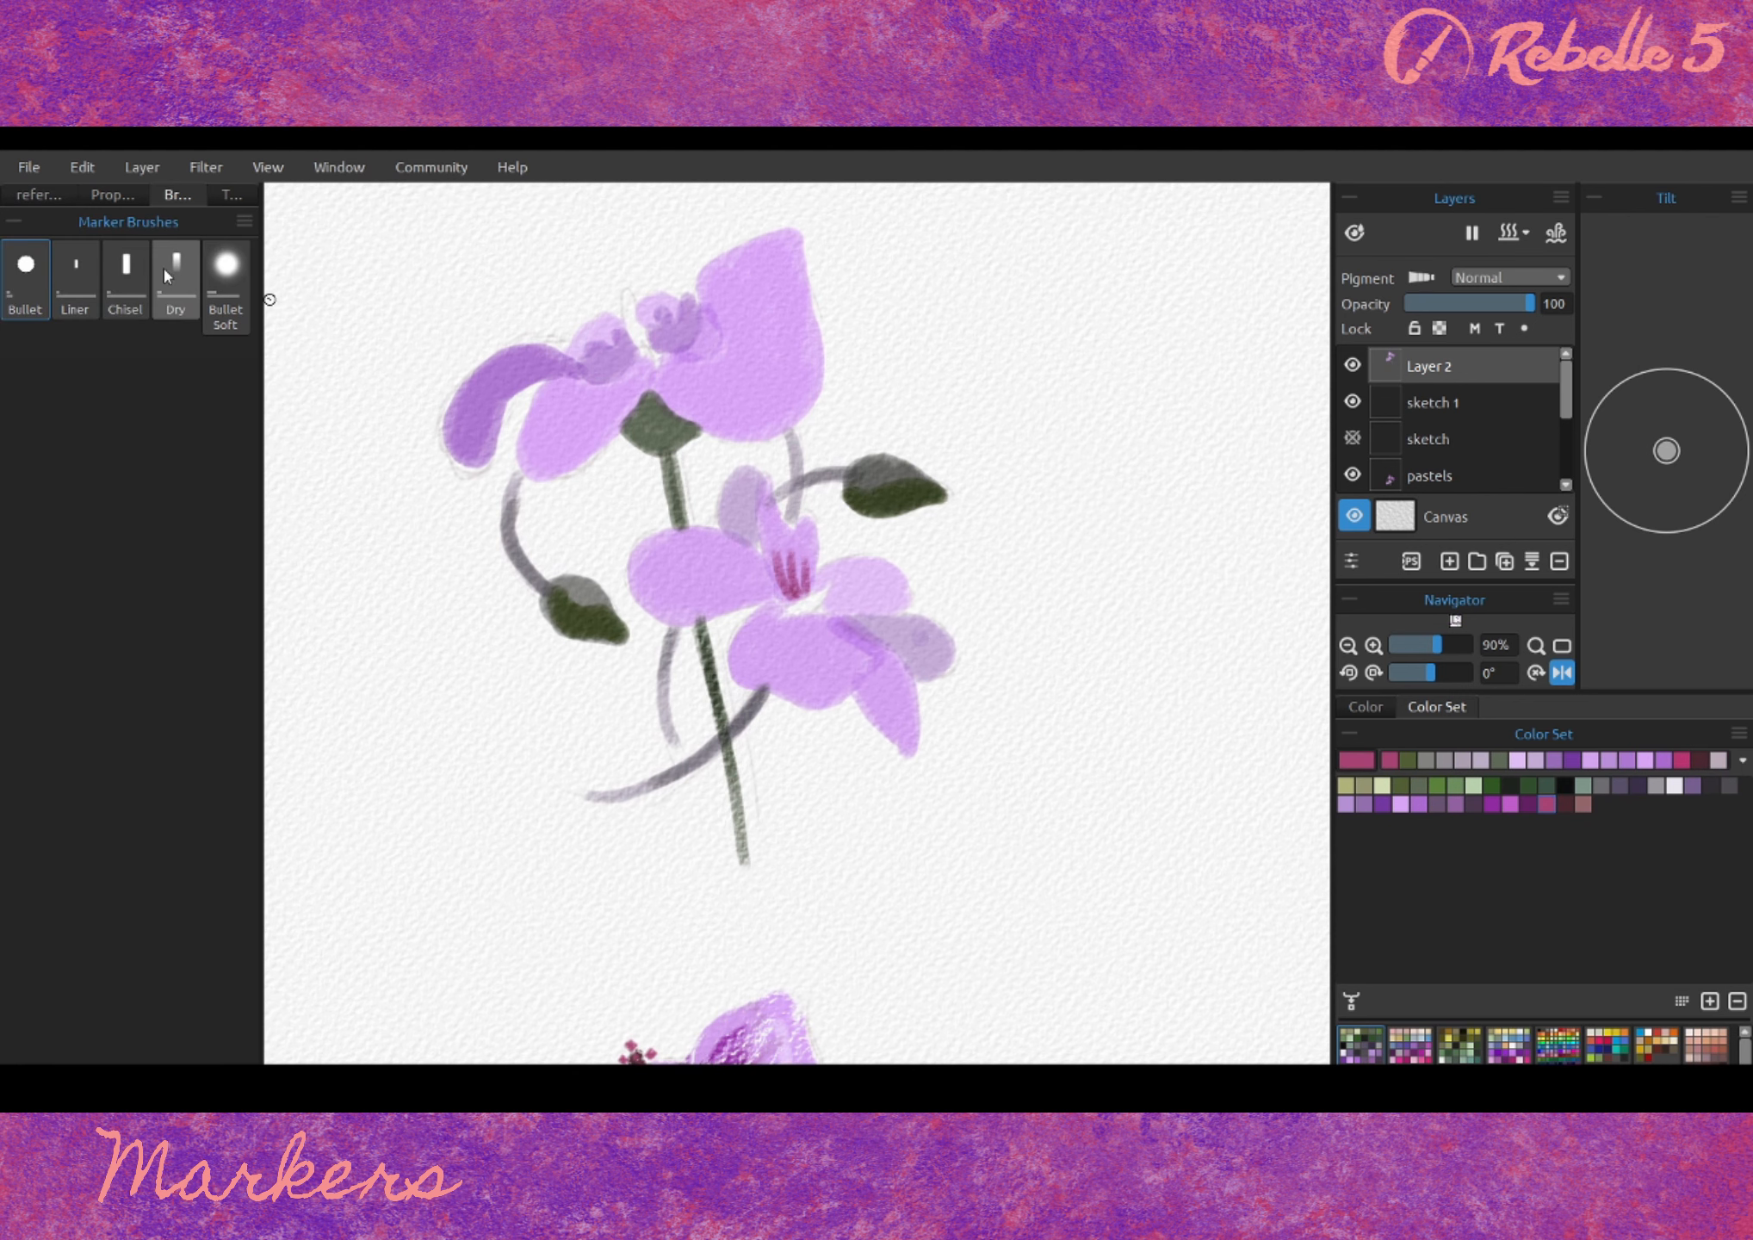
mouse_move(389, 363)
mouse_down()
mouse_move(451, 313)
mouse_move(491, 331)
mouse_up()
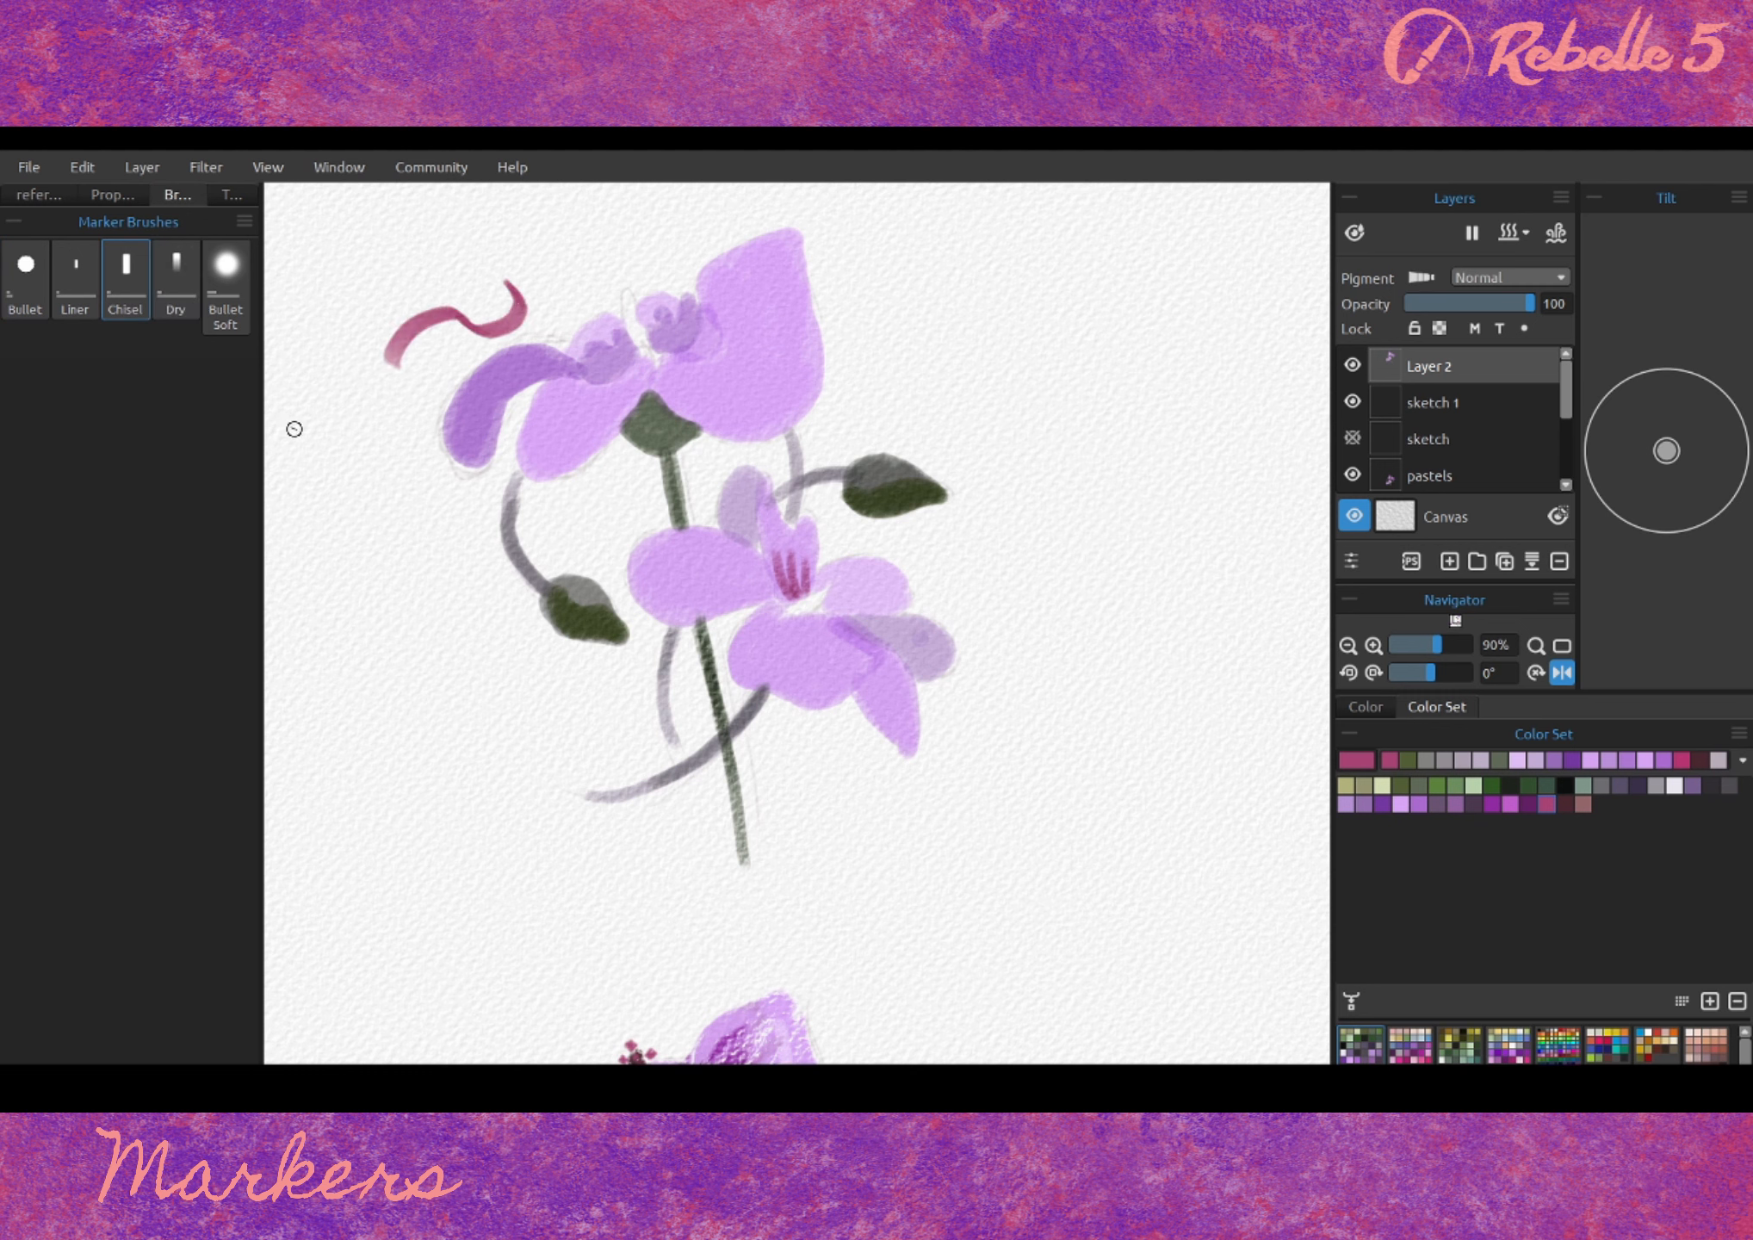
key(ctrl+z)
click(75, 280)
mouse_move(350, 303)
mouse_down()
mouse_move(413, 325)
mouse_move(434, 308)
mouse_up()
click(225, 285)
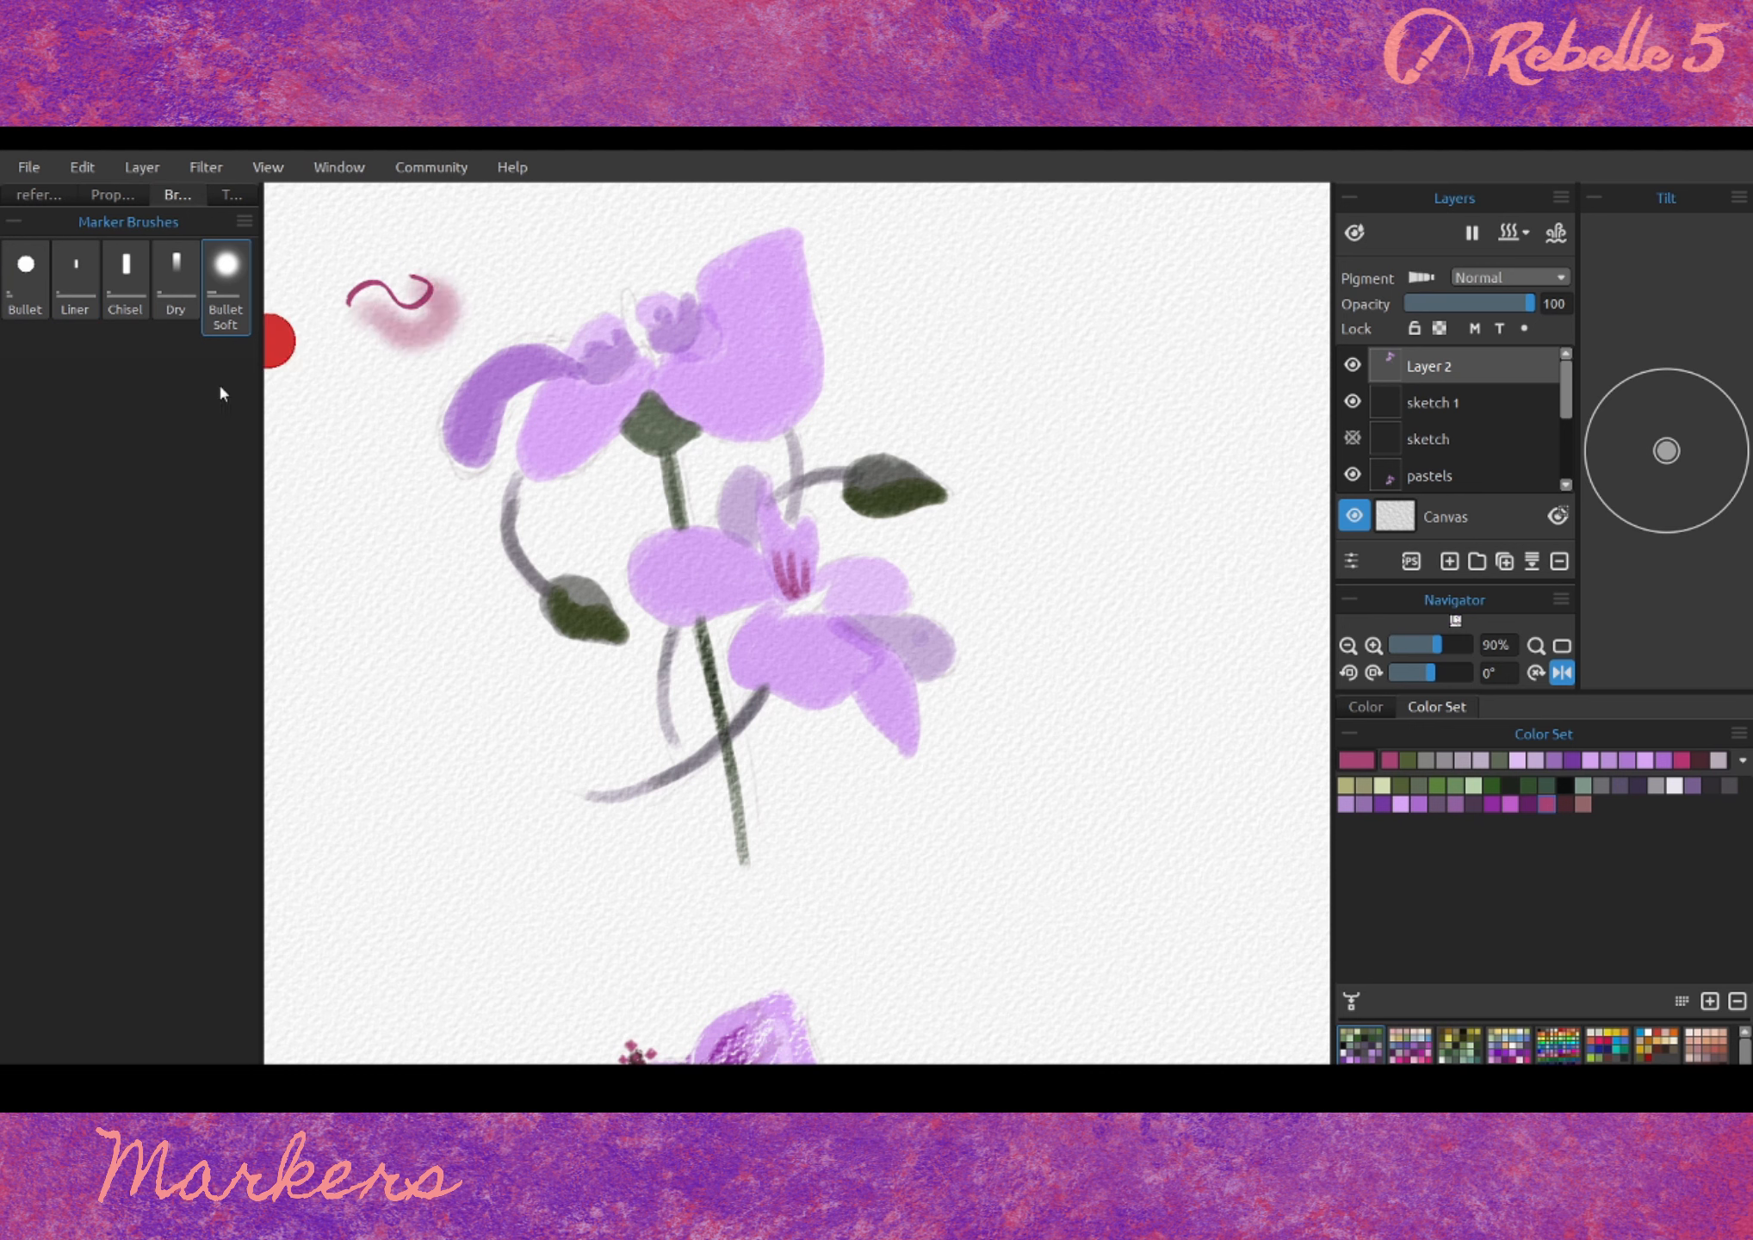
key(ctrl+z)
key(ctrl+z)
- Shade the centers of both flowers softly with magenta and purple marker, undoing the last purple stroke
click(72, 196)
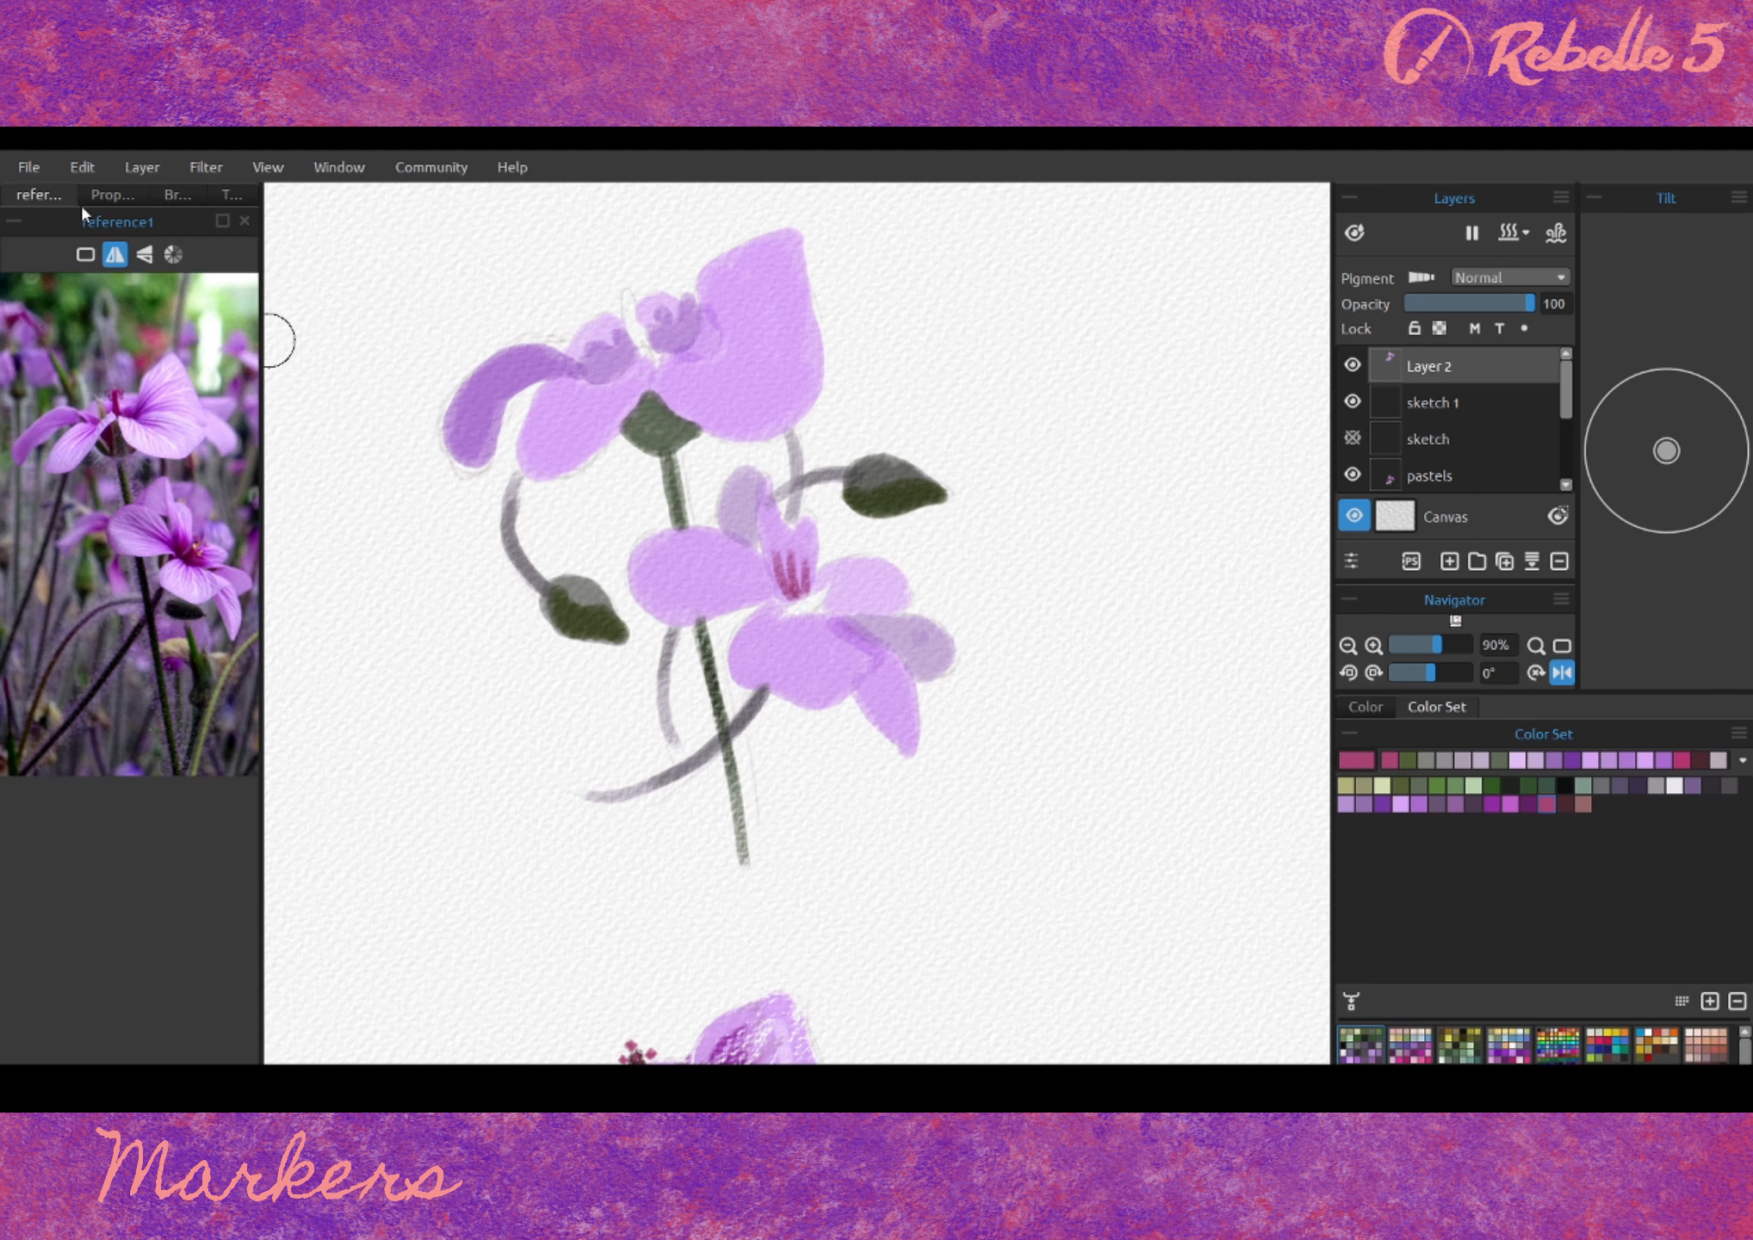
mouse_move(758, 583)
mouse_down()
mouse_move(803, 555)
mouse_move(826, 611)
mouse_move(788, 624)
mouse_up()
drag(626, 352, 715, 327)
click(1492, 804)
mouse_move(760, 562)
mouse_down()
mouse_move(804, 589)
mouse_move(786, 654)
mouse_move(861, 605)
mouse_up()
key(ctrl+z)
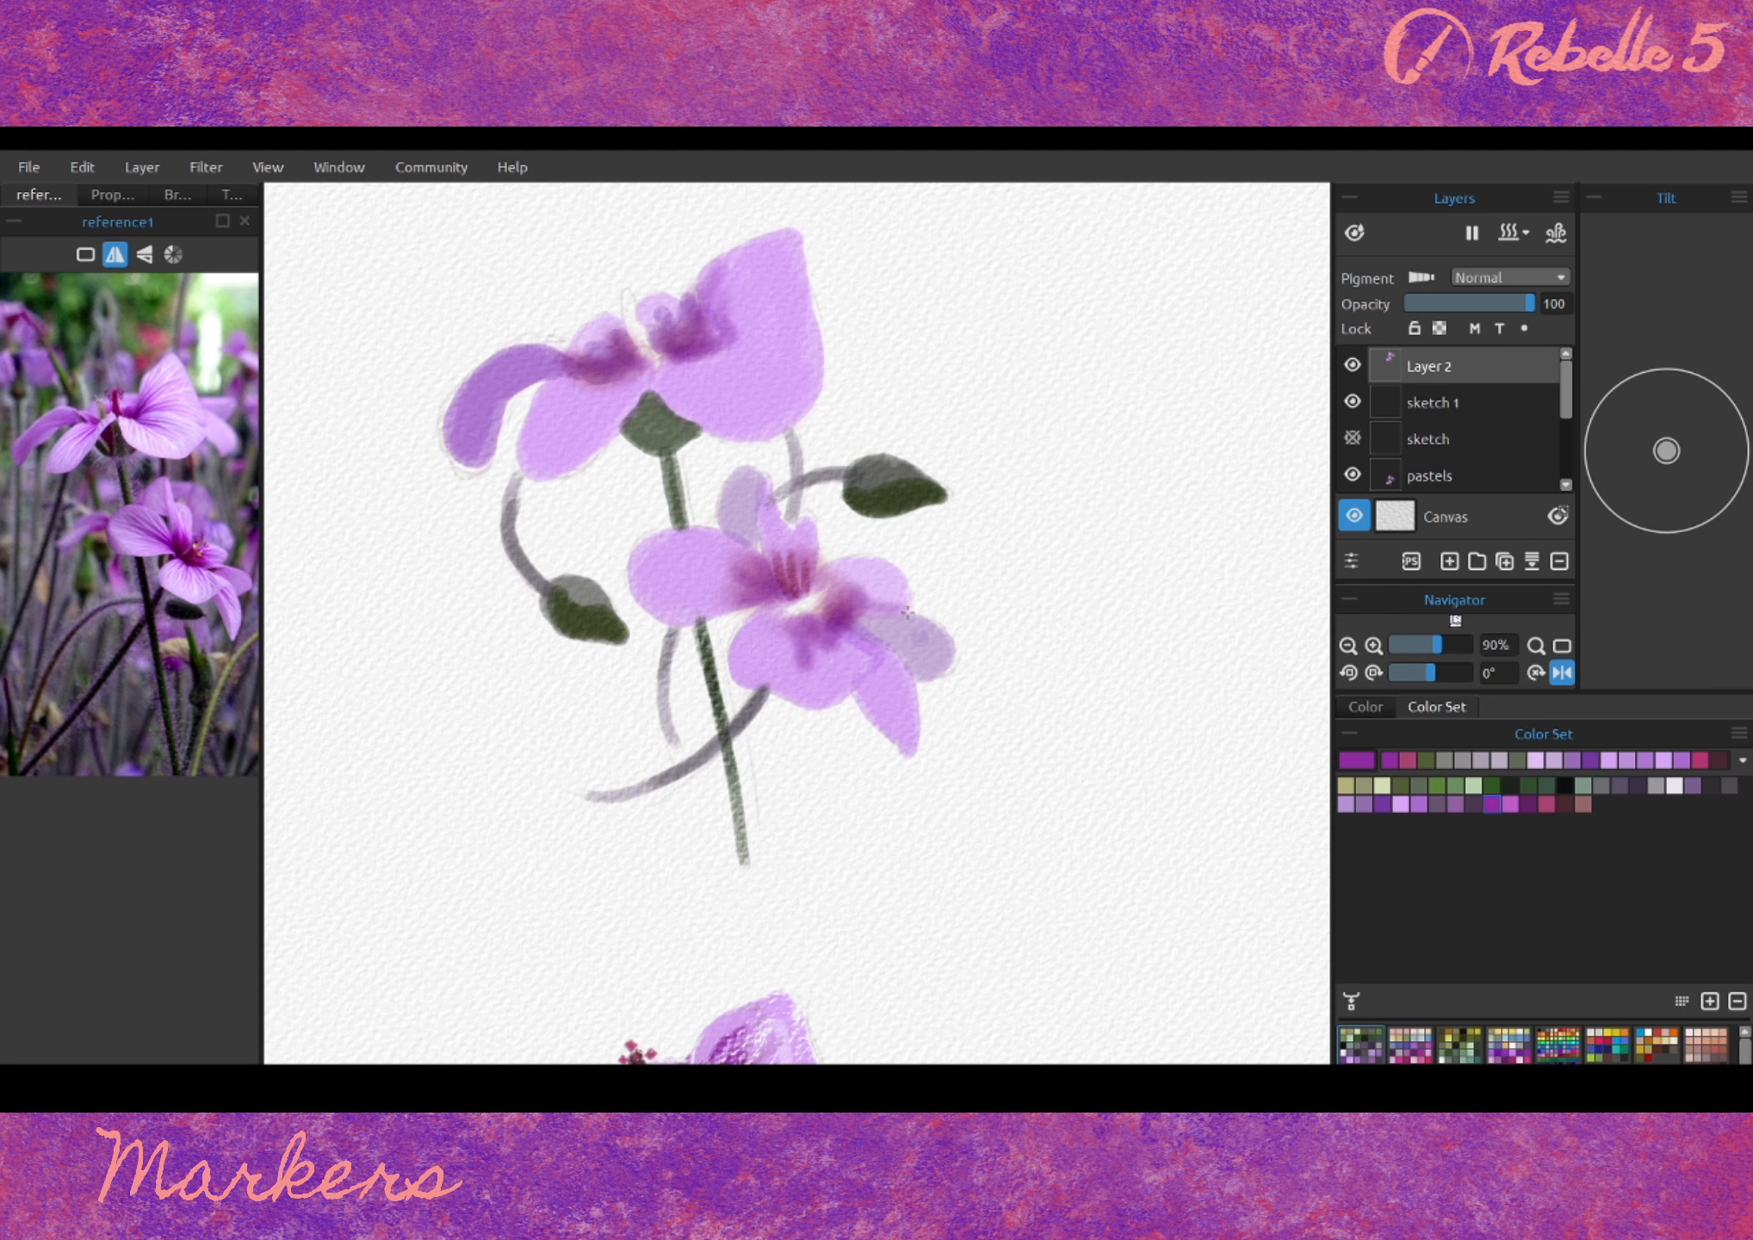
- Paint the lower flower's center in dark maroon and the upper flower's pistil in magenta
click(1565, 804)
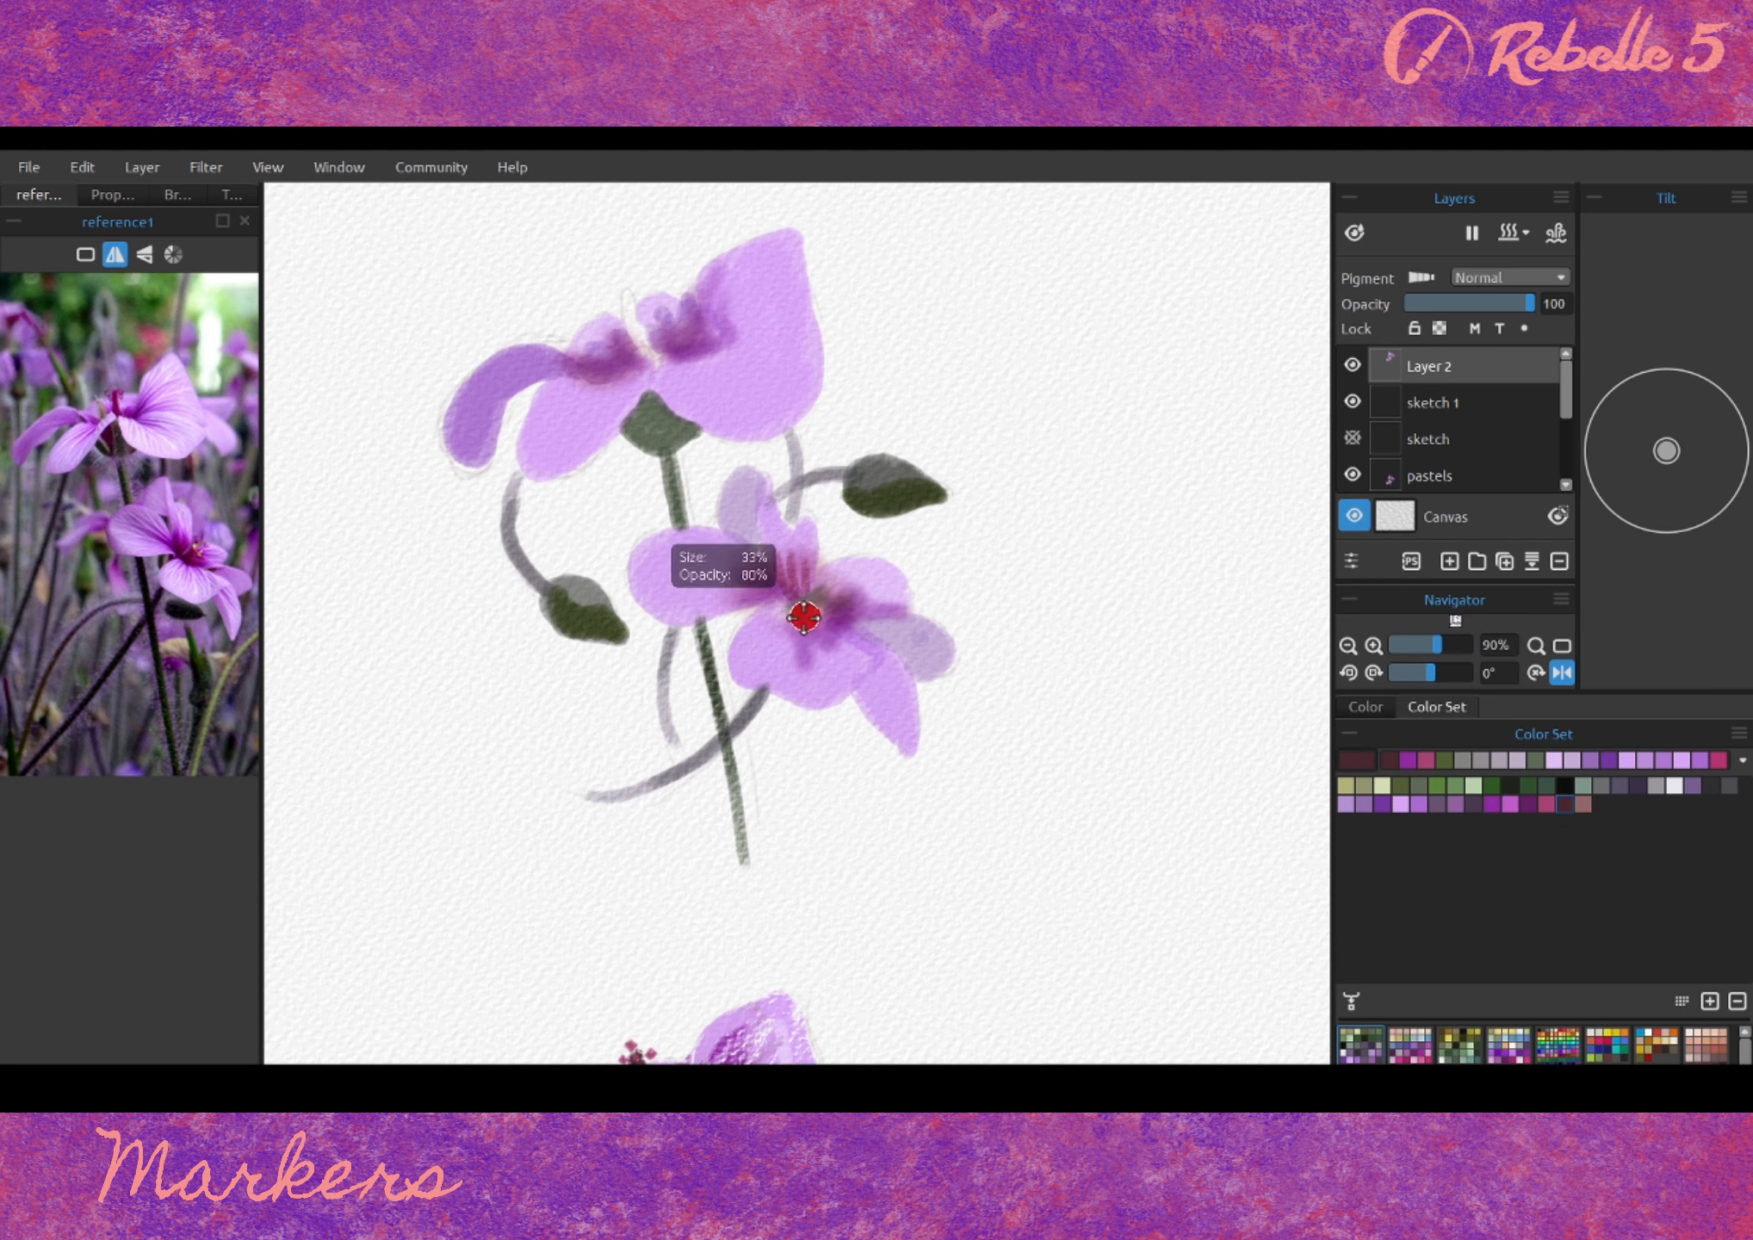
click(1546, 805)
drag(626, 302, 637, 349)
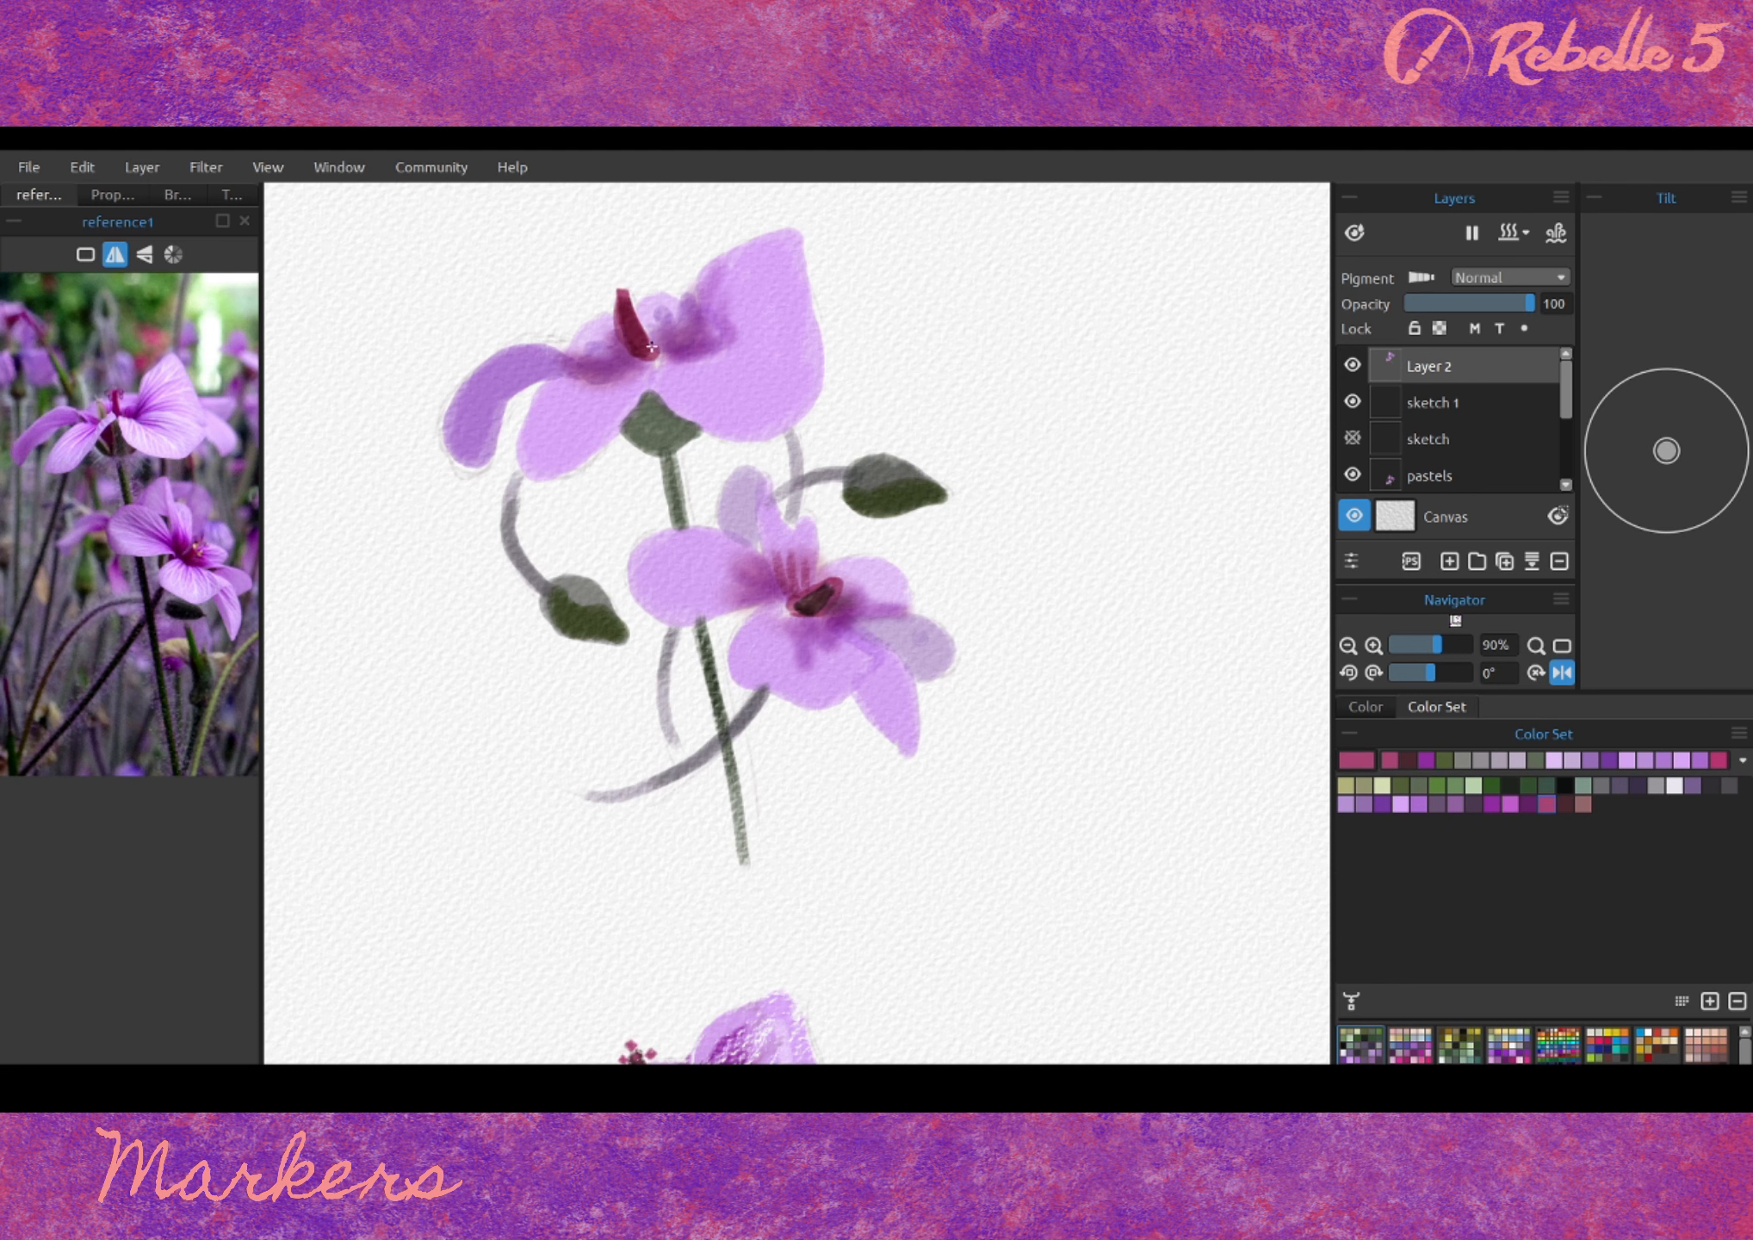
- Draw deep purple veins on the lower flower's left petal and the upper flower's large right petal
click(1610, 762)
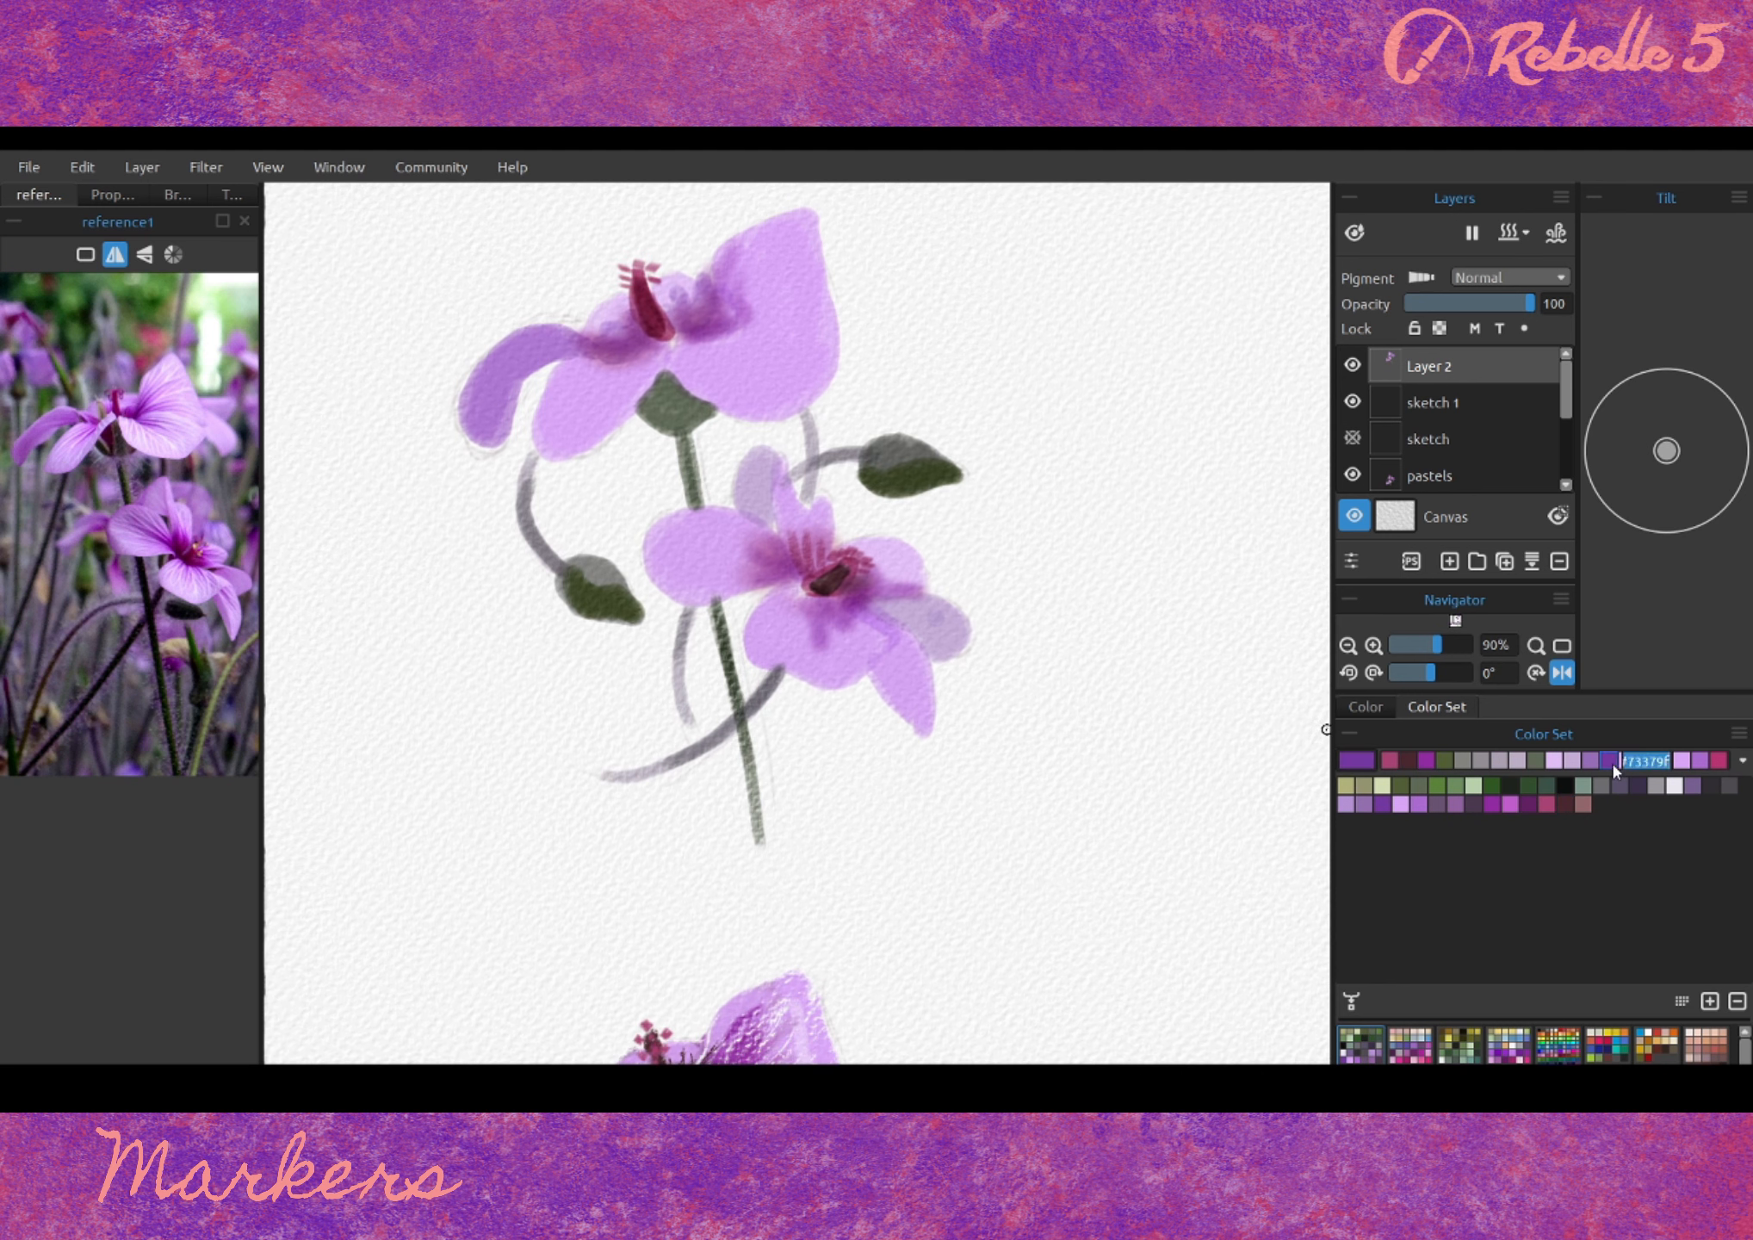
mouse_move(710, 543)
mouse_down()
mouse_move(776, 557)
mouse_move(825, 602)
mouse_up()
drag(762, 288, 719, 357)
mouse_move(818, 323)
mouse_down()
mouse_move(728, 366)
mouse_move(689, 409)
mouse_move(812, 575)
mouse_up()
- Layer sampled lilac over the petals of both flowers to deepen their shading
alt+click(809, 661)
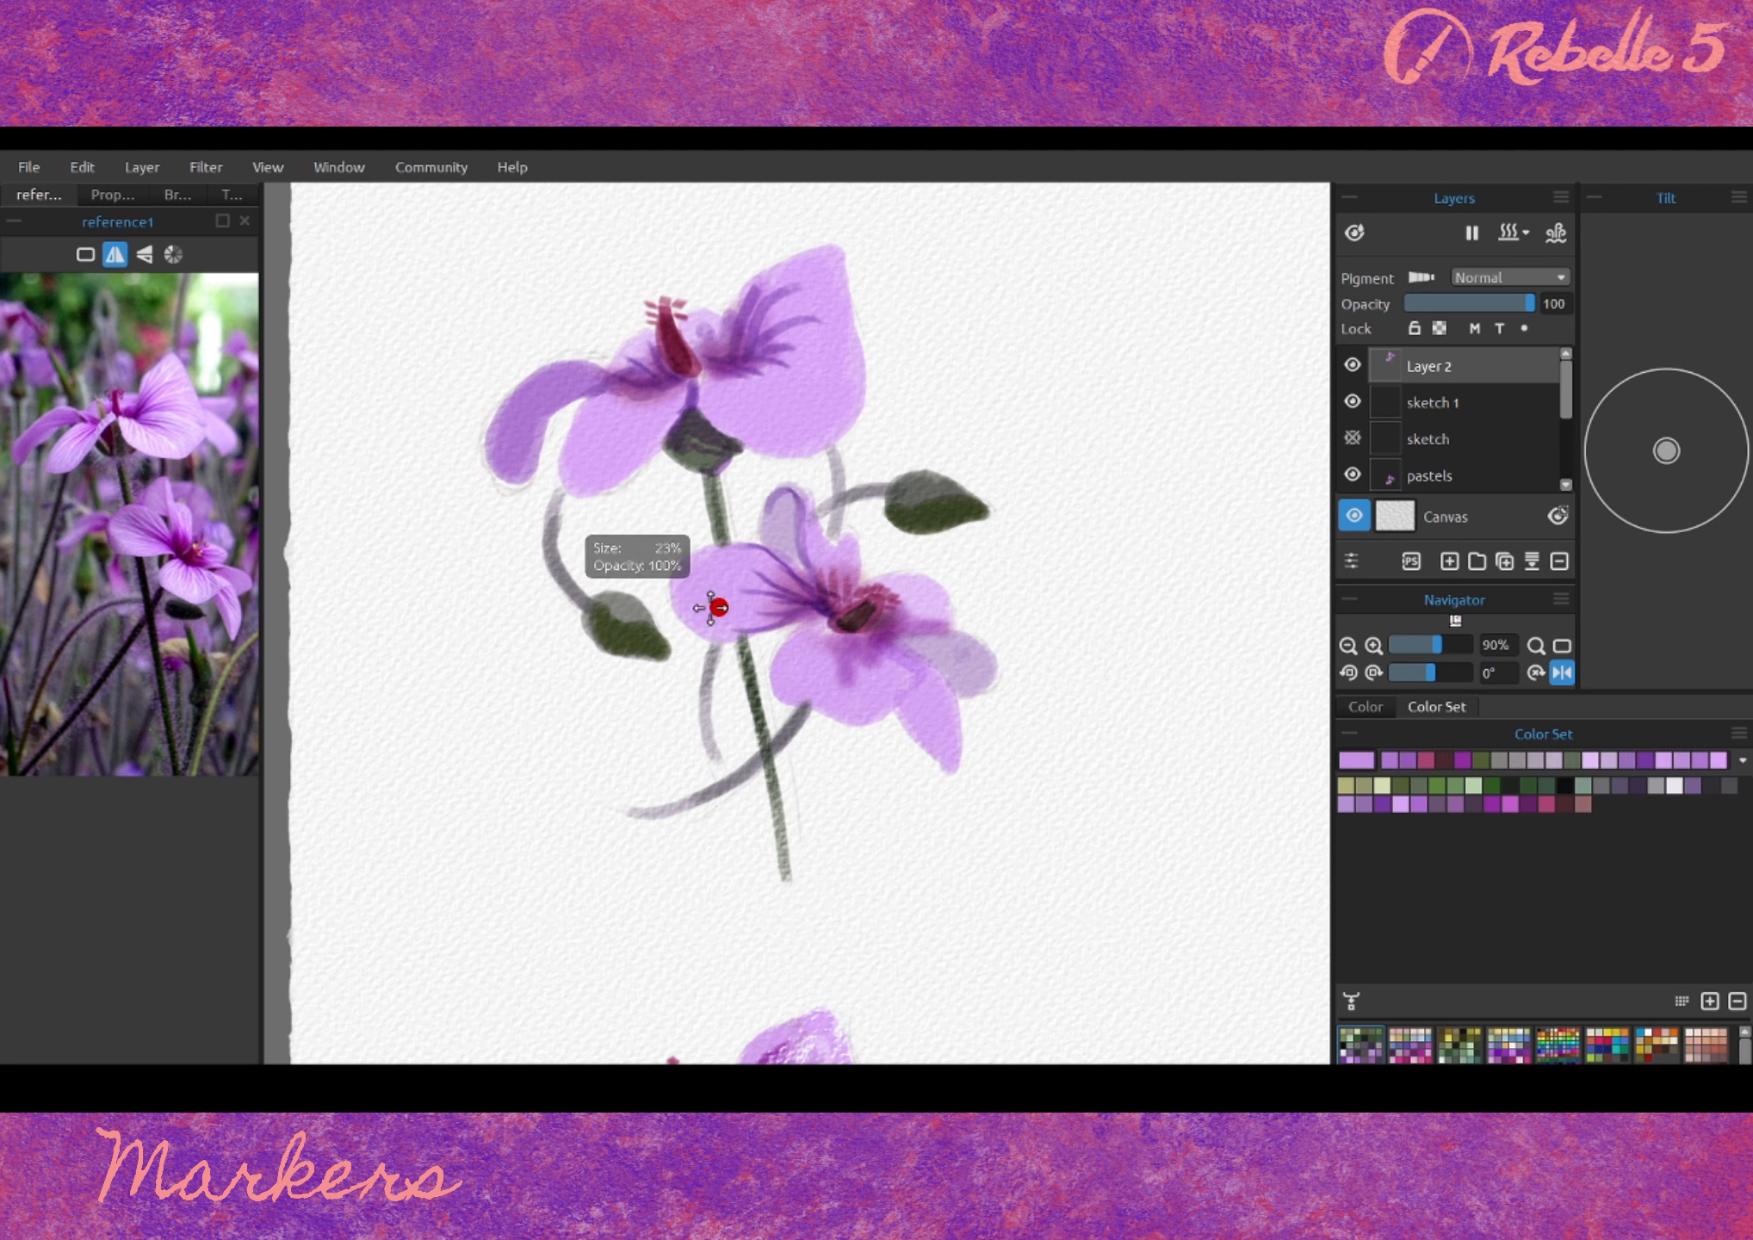
drag(682, 630, 733, 567)
drag(904, 651, 981, 644)
drag(590, 379, 701, 333)
mouse_move(701, 575)
mouse_down()
mouse_move(788, 595)
mouse_move(934, 693)
mouse_up()
drag(874, 607, 938, 581)
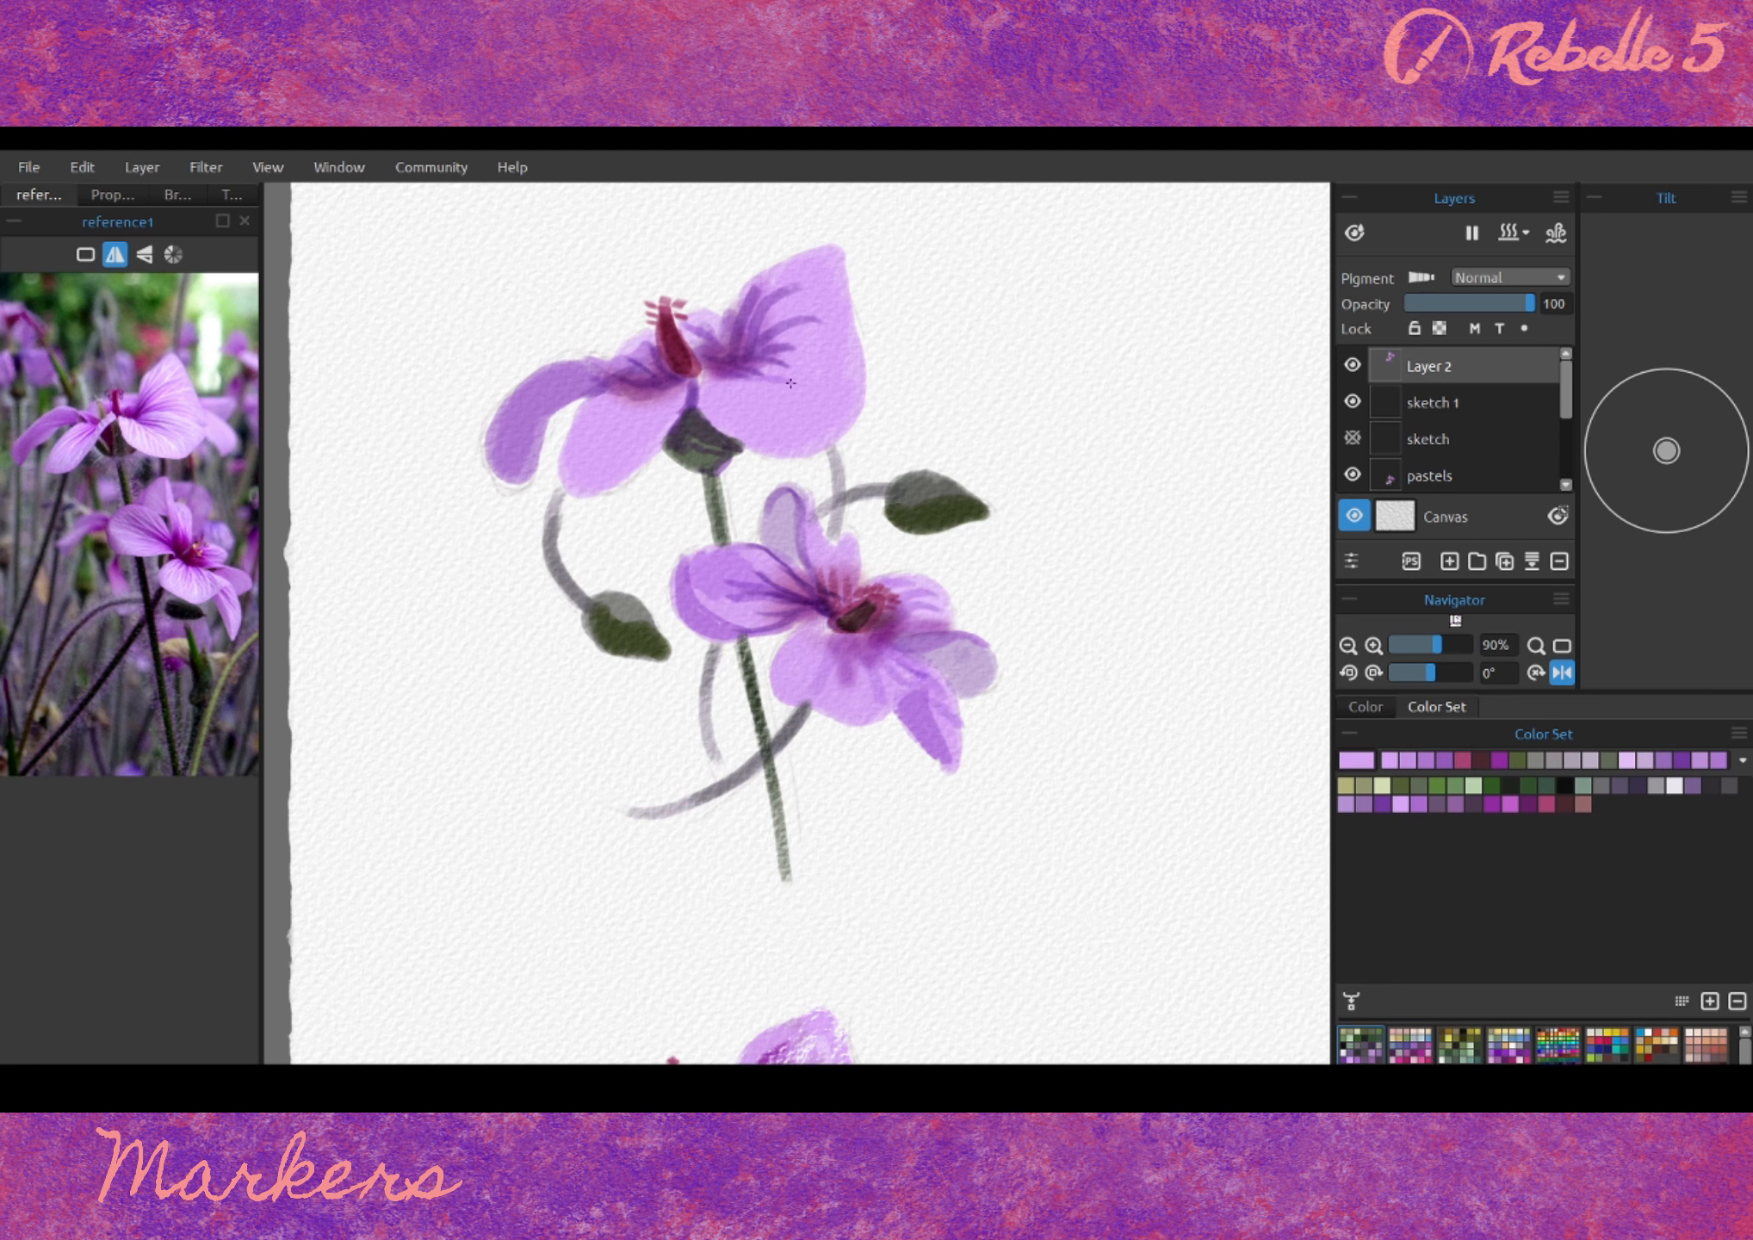
mouse_move(779, 297)
mouse_down()
mouse_move(772, 391)
mouse_move(715, 370)
mouse_up()
drag(602, 379, 643, 412)
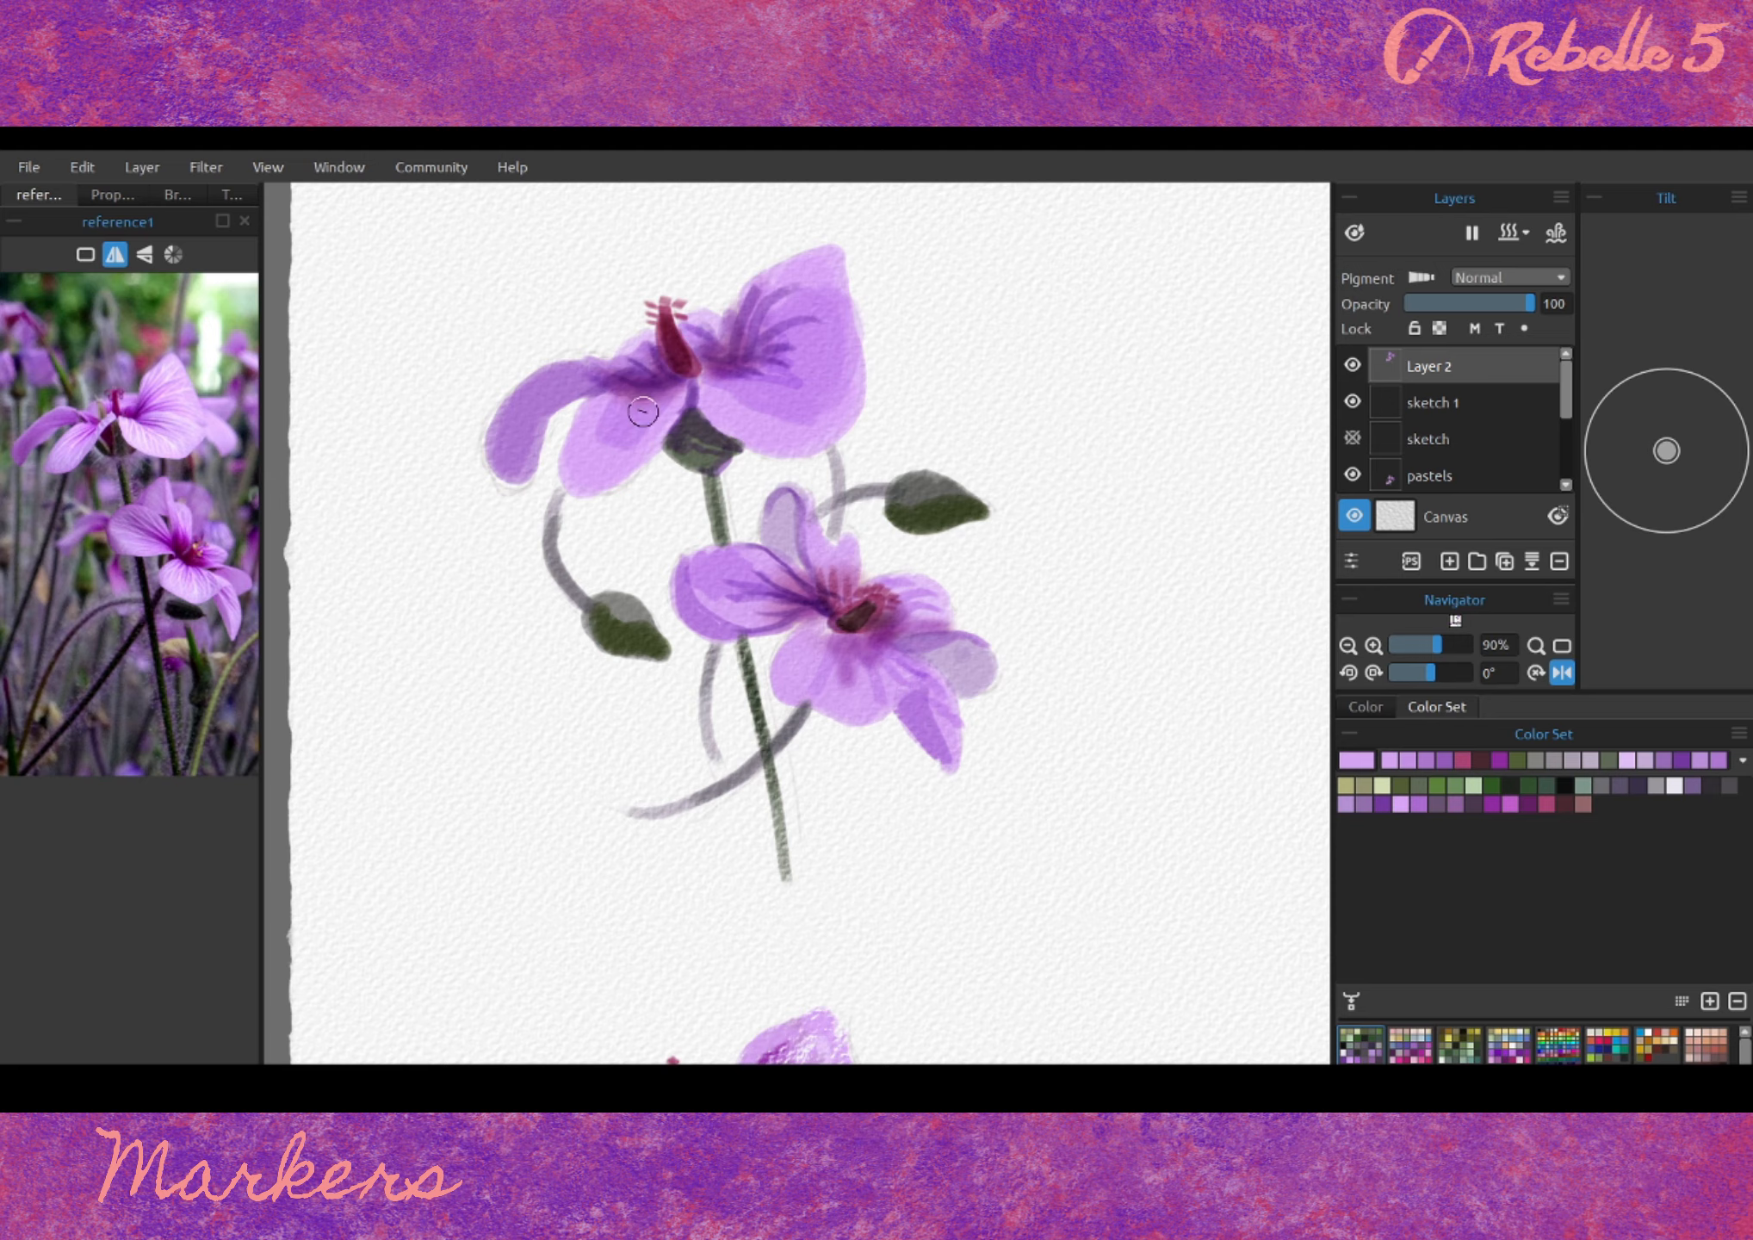
- Glaze gray marker over both buds, the calyx and the upper part of the stem
scroll(912, 411, down, 1)
click(1534, 760)
alt+click(949, 443)
mouse_move(877, 479)
mouse_down()
mouse_move(962, 455)
mouse_move(928, 521)
mouse_up()
drag(594, 569, 666, 606)
drag(659, 443, 742, 448)
drag(728, 623, 738, 649)
drag(1111, 499, 1084, 470)
- Outline the upper flower's large right petal with thin dark purple lines
click(1528, 804)
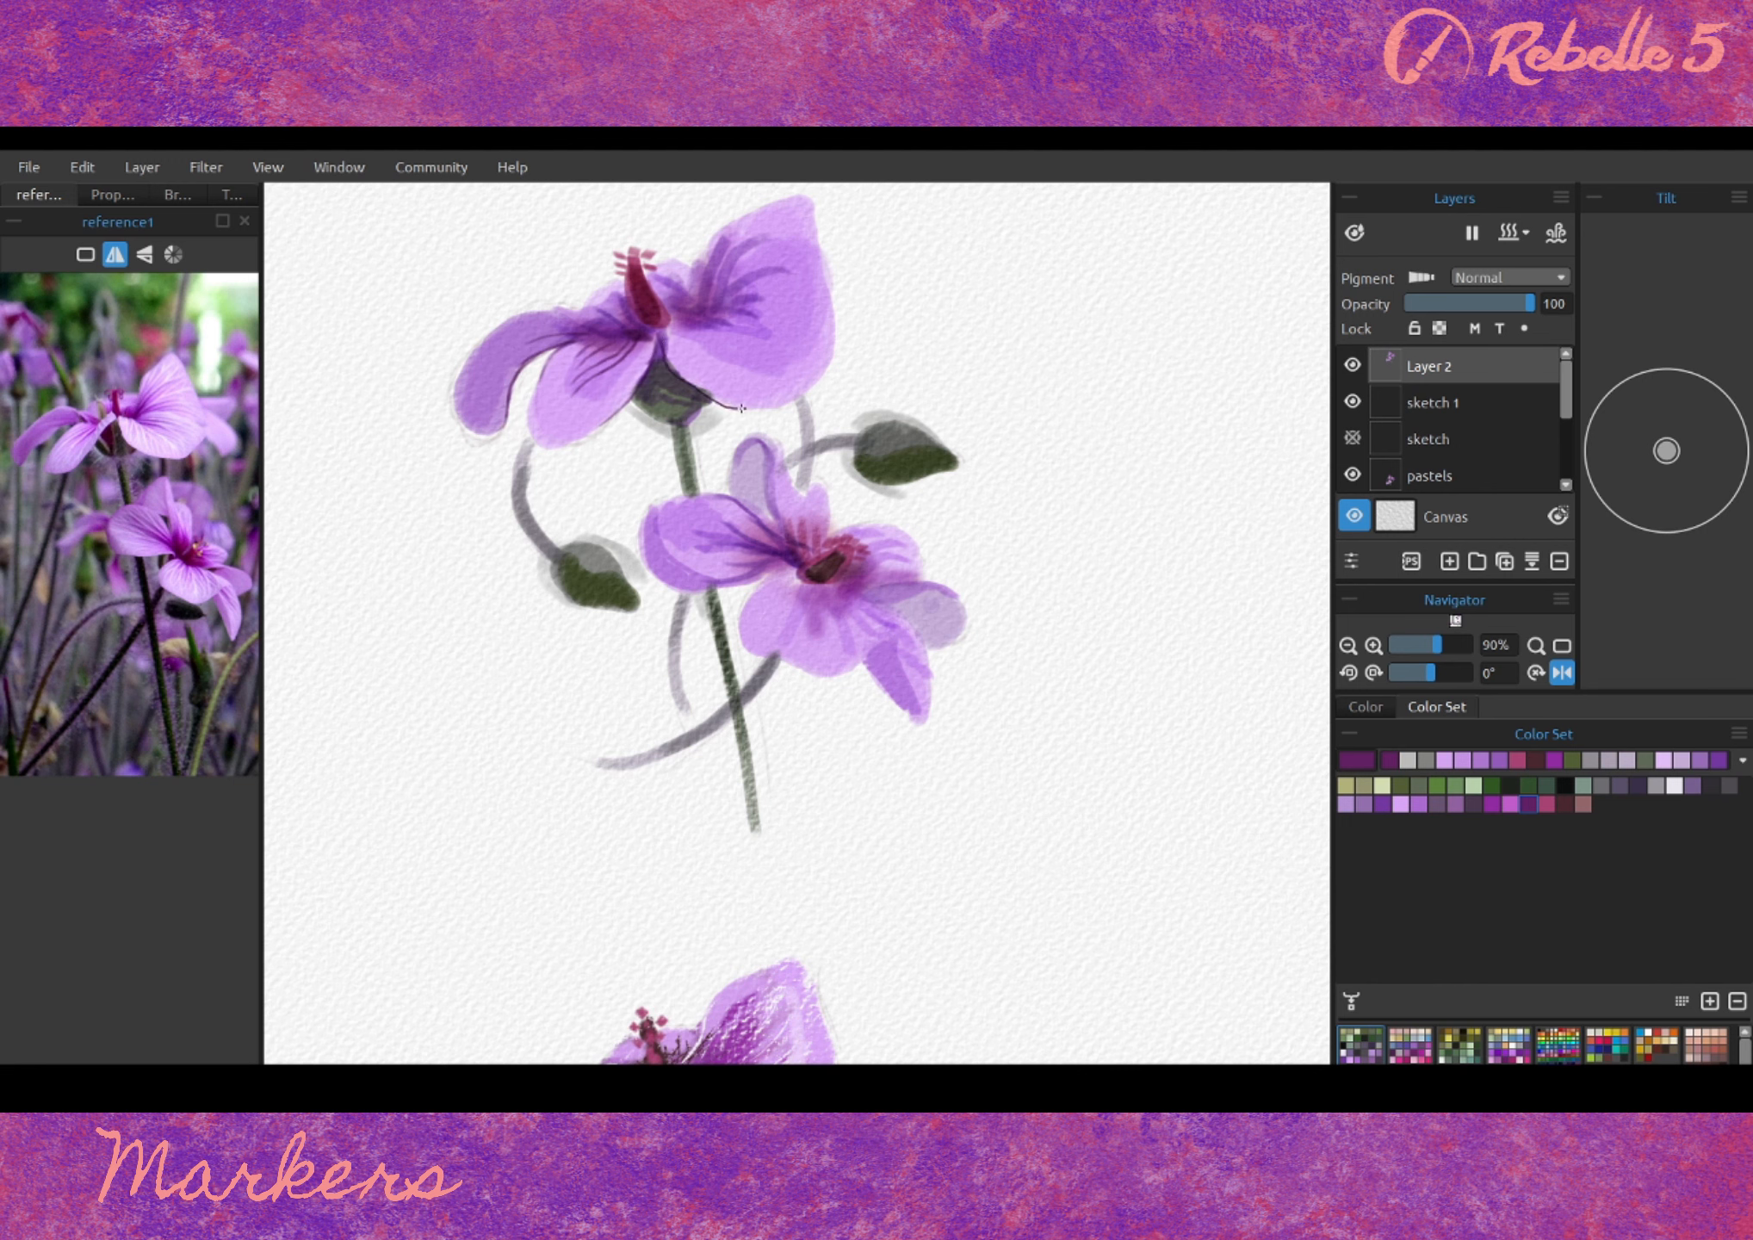
drag(742, 408, 788, 403)
drag(788, 402, 739, 485)
alt+click(739, 485)
drag(660, 335, 769, 307)
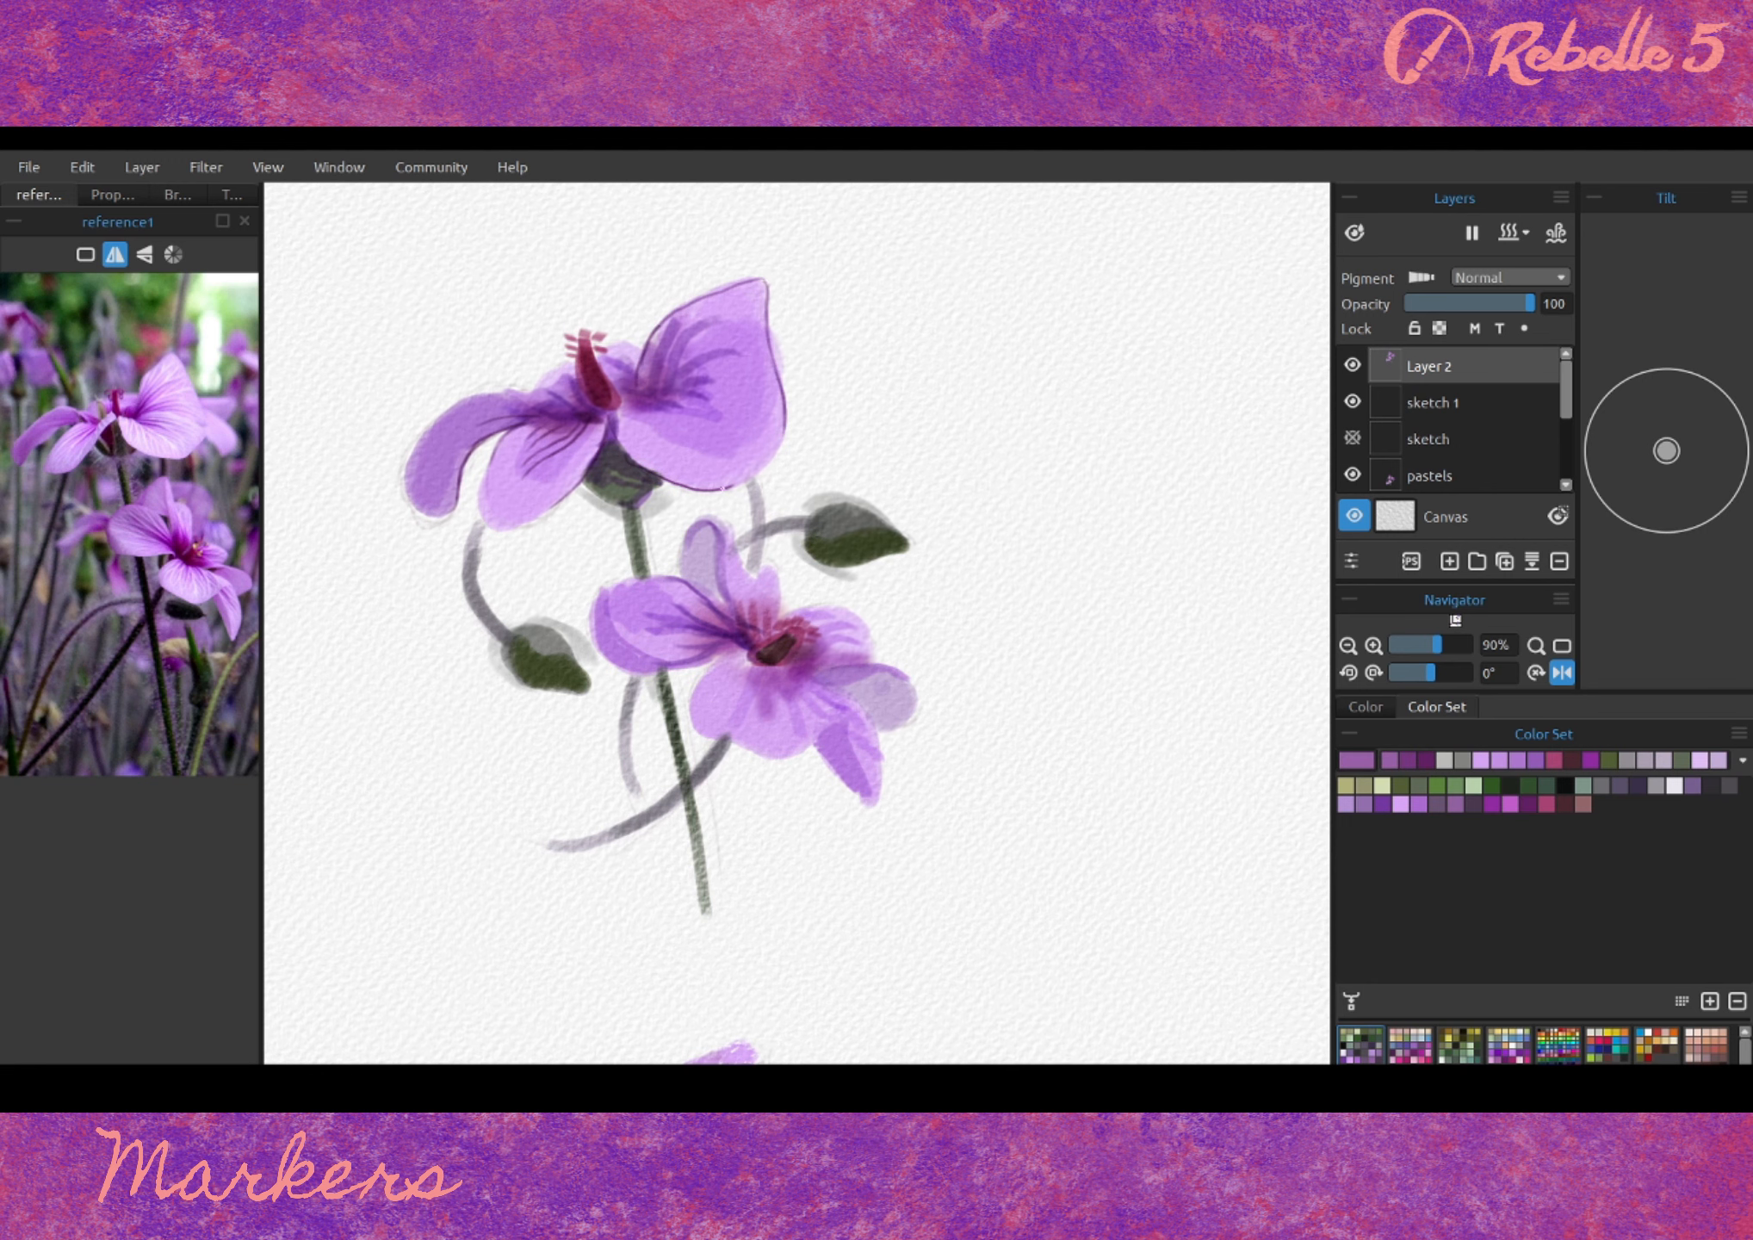
- Outline the lower flower's petals in purple and add fine veins to both flowers
drag(682, 661, 677, 578)
mouse_move(682, 570)
mouse_down()
mouse_move(775, 577)
mouse_move(723, 561)
mouse_up()
drag(704, 596, 867, 726)
drag(787, 596, 876, 656)
drag(777, 549, 861, 566)
drag(647, 328, 653, 376)
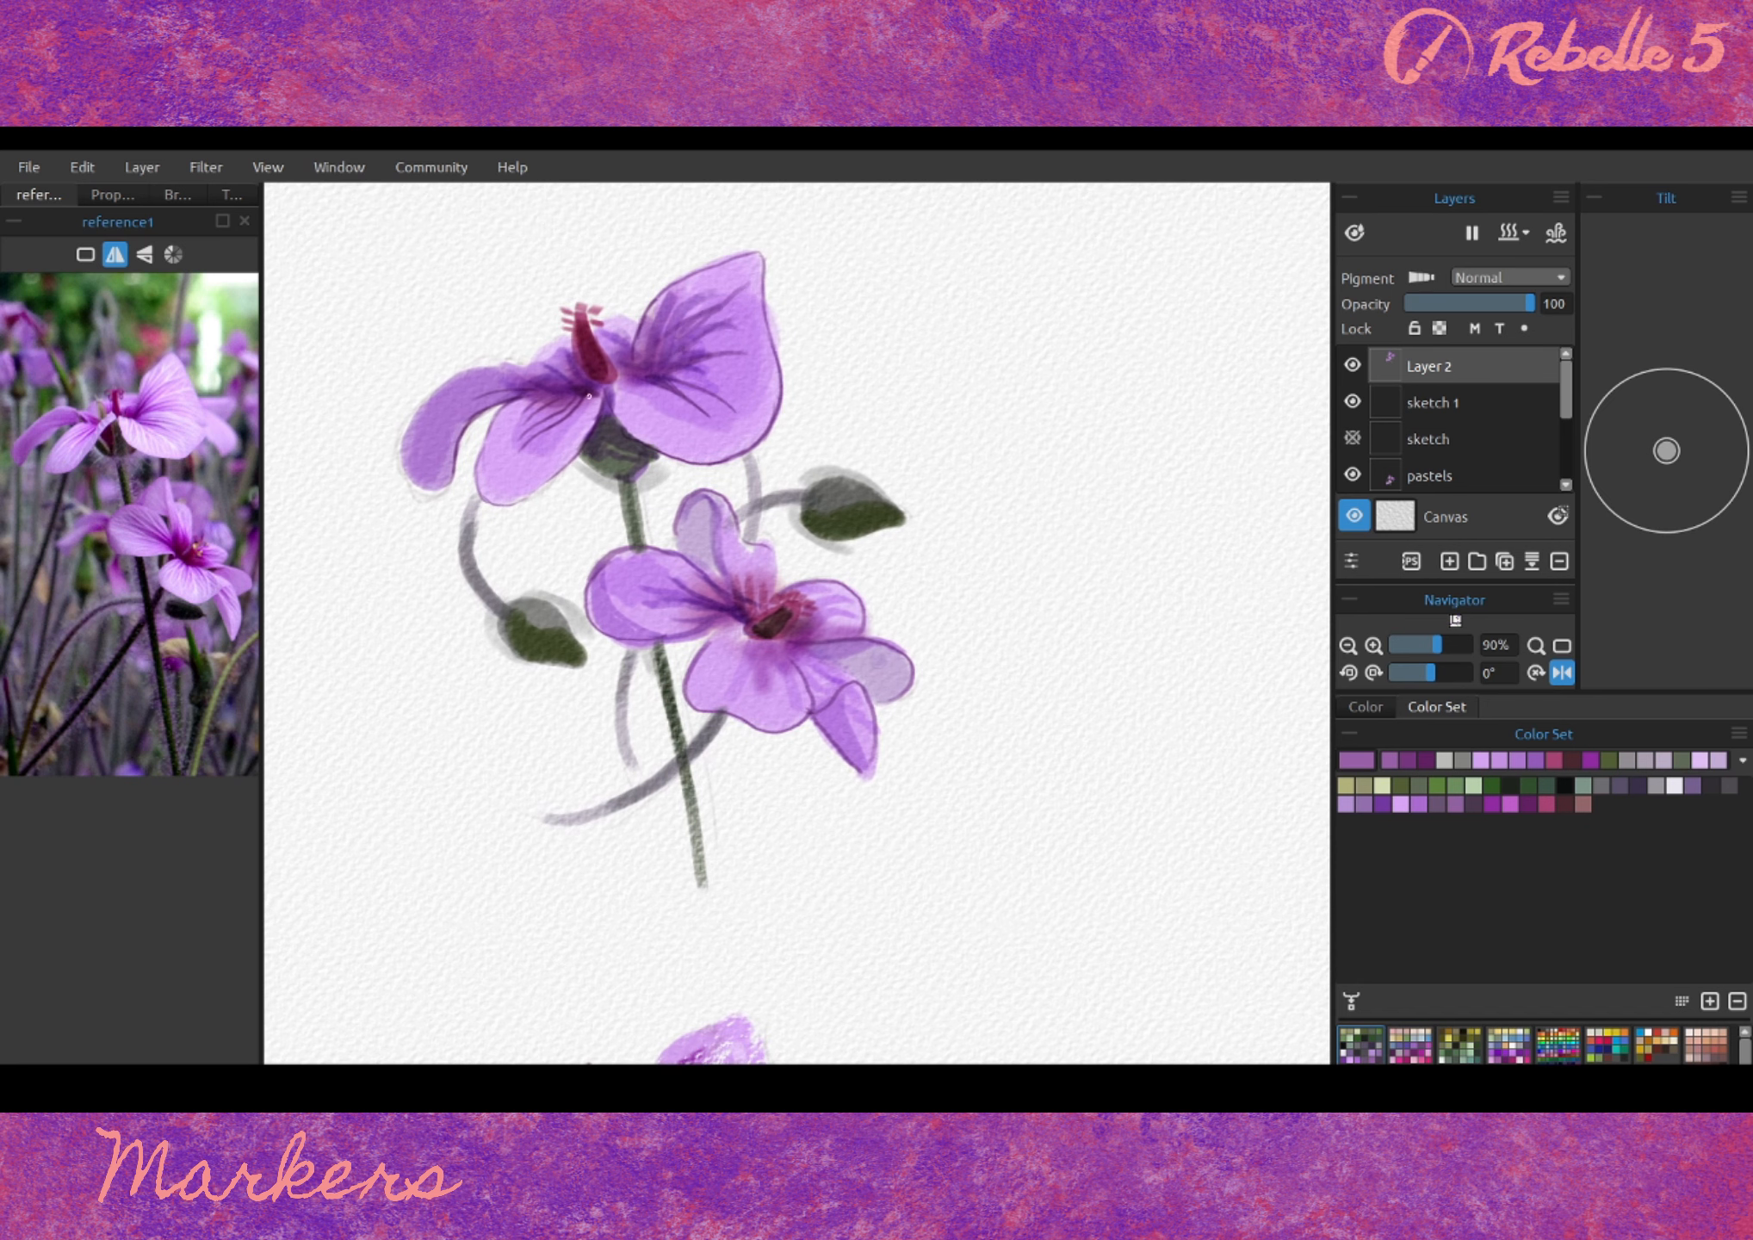
drag(664, 596, 769, 627)
- Outline the buds in near-black green and draw short gray hairs along the calyx and stems
alt+click(872, 485)
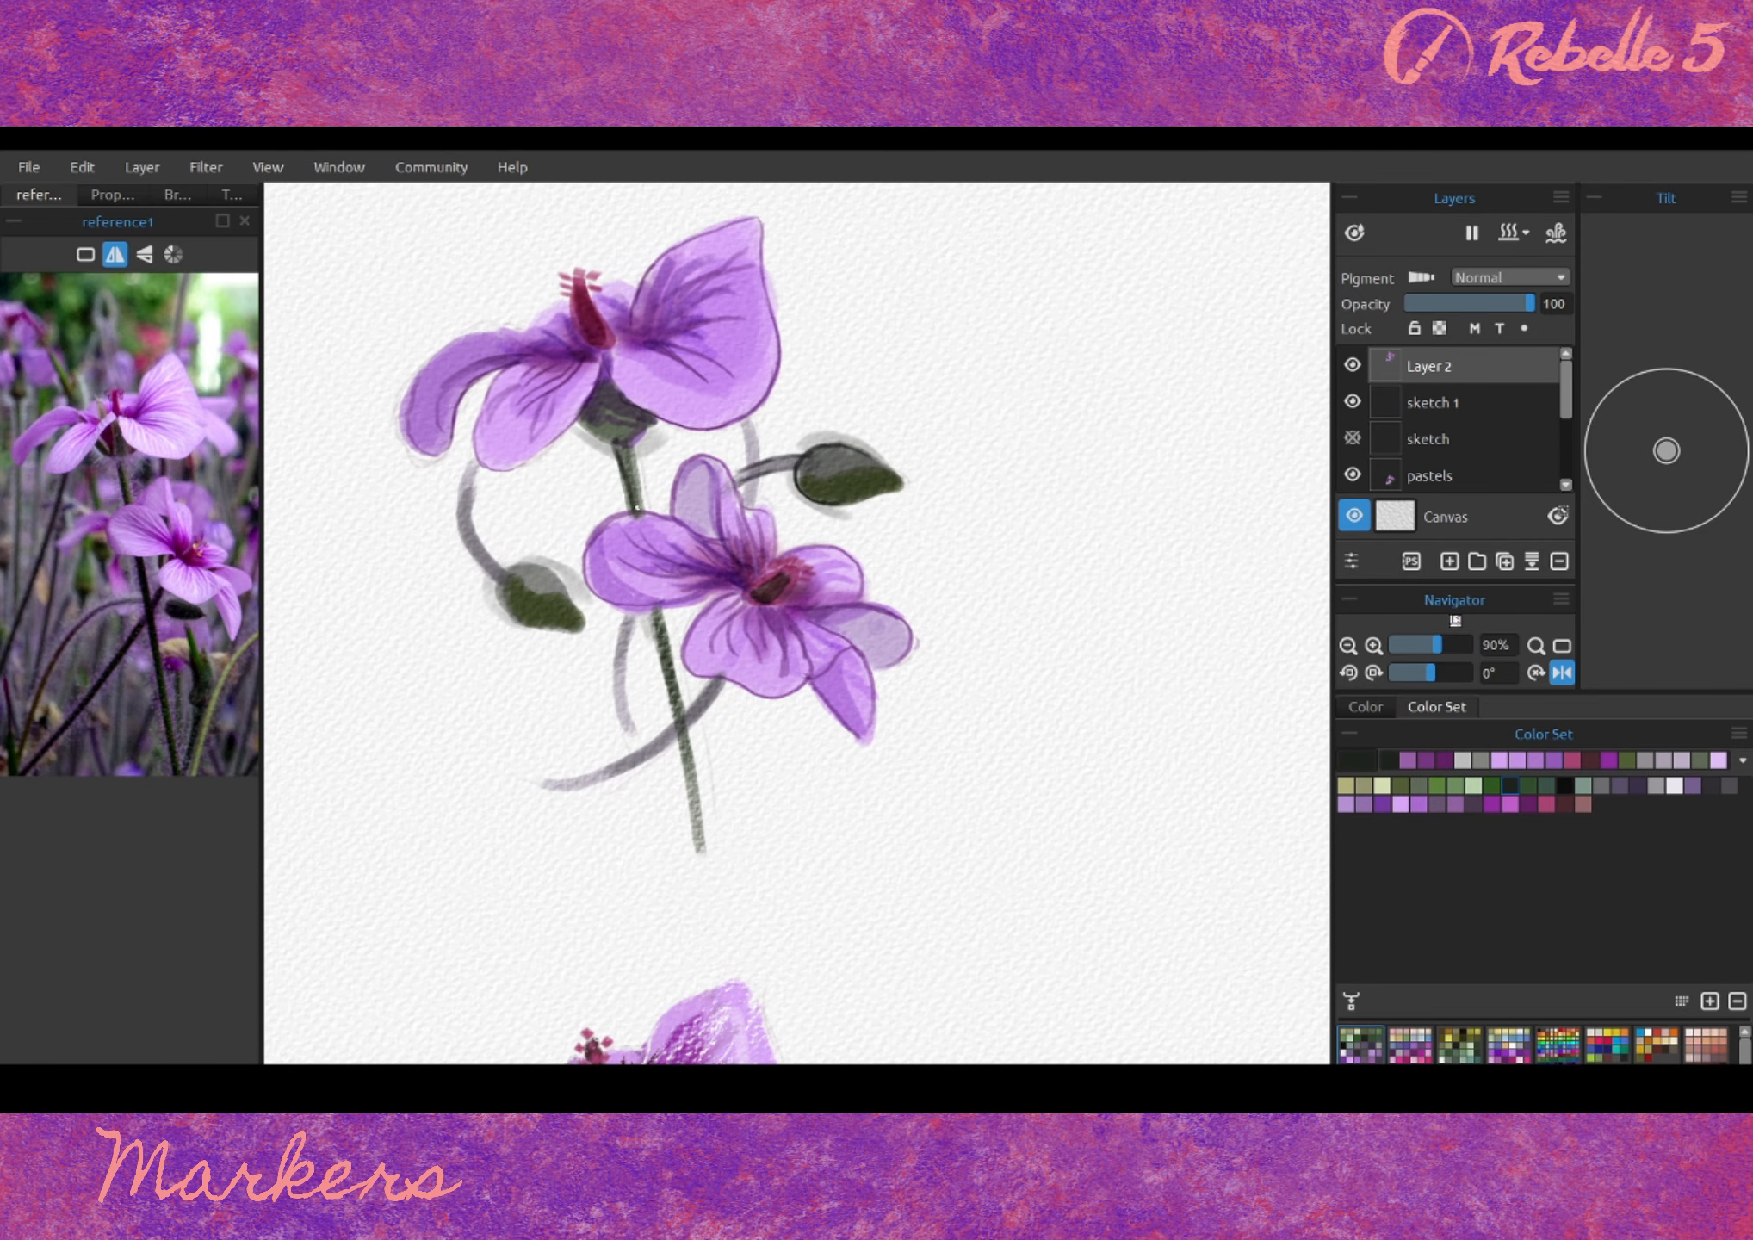
alt+click(465, 512)
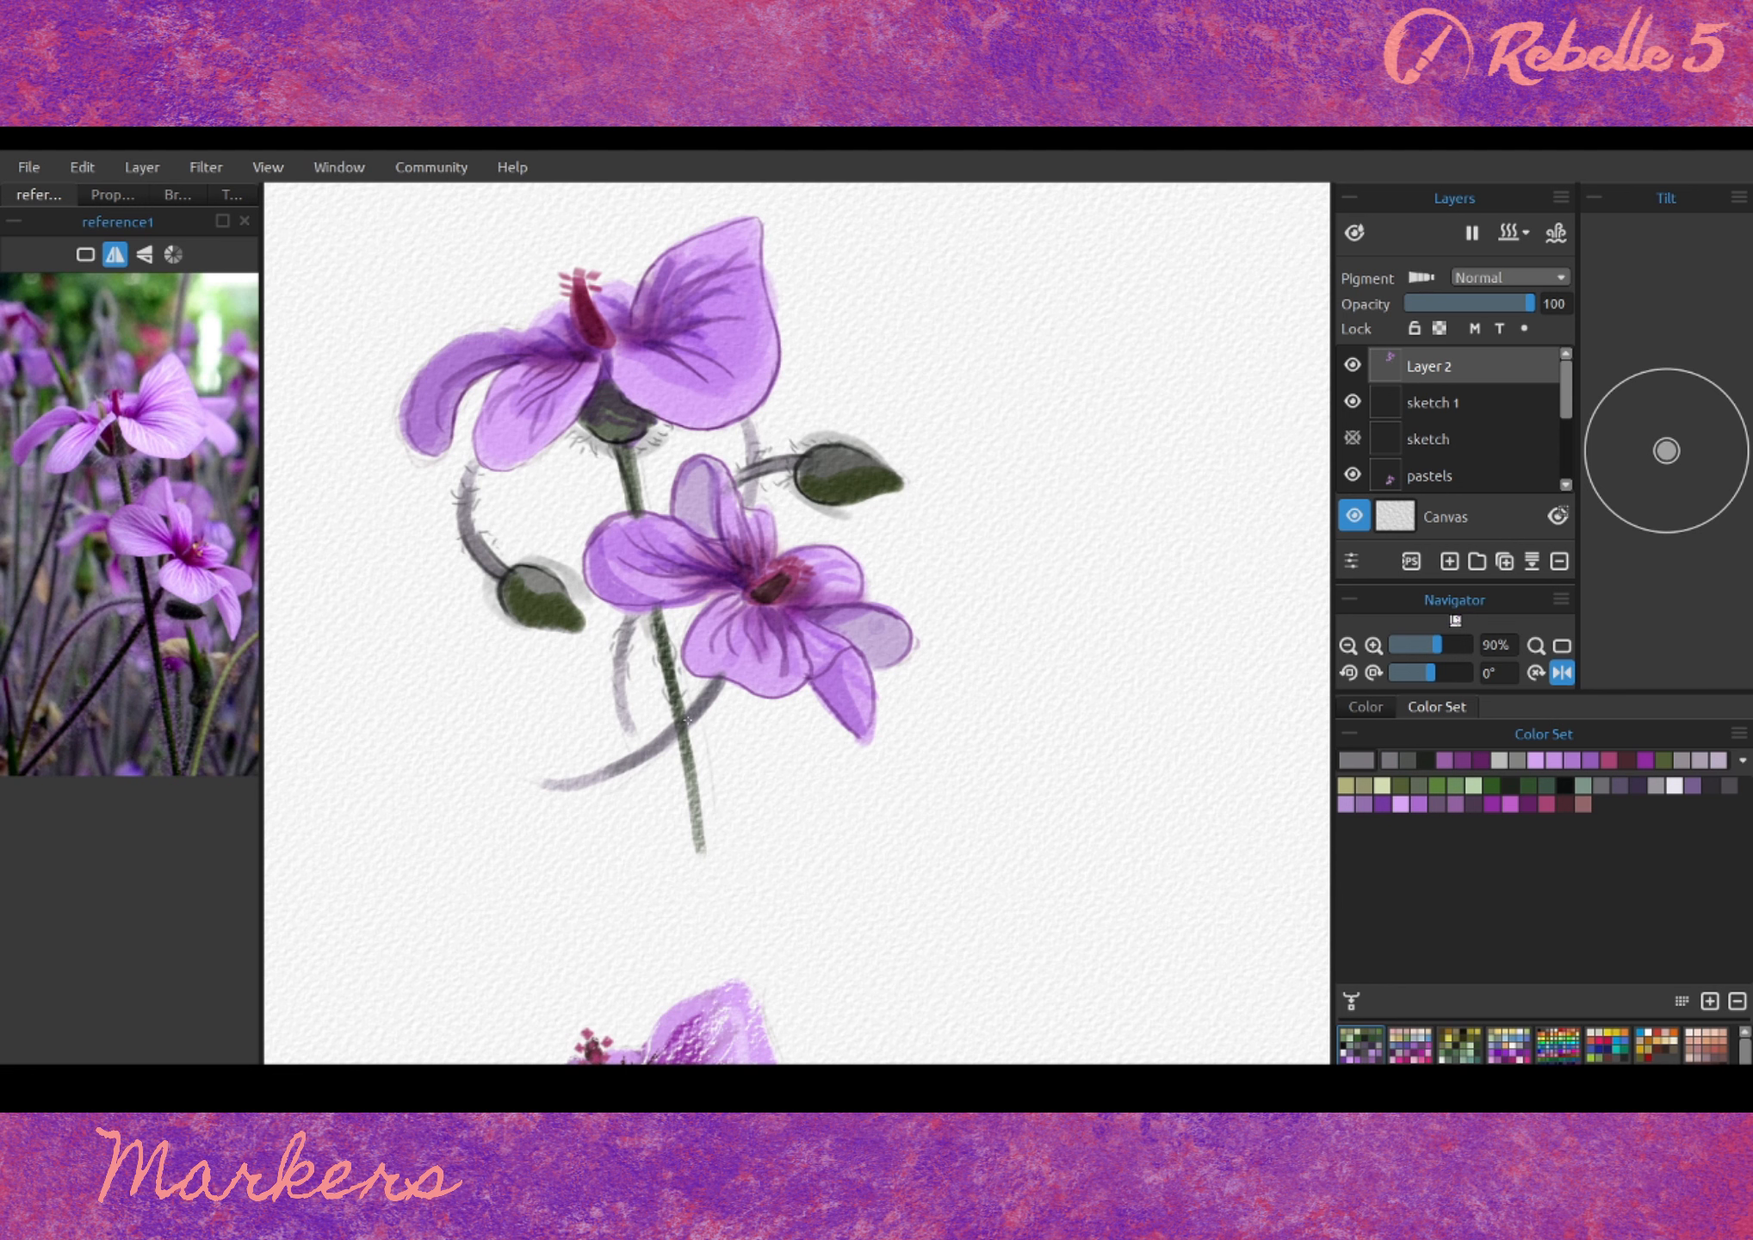
drag(917, 328, 909, 359)
- Add near-white highlights to the petals of both flowers on a new layer above the marker painting
click(1401, 805)
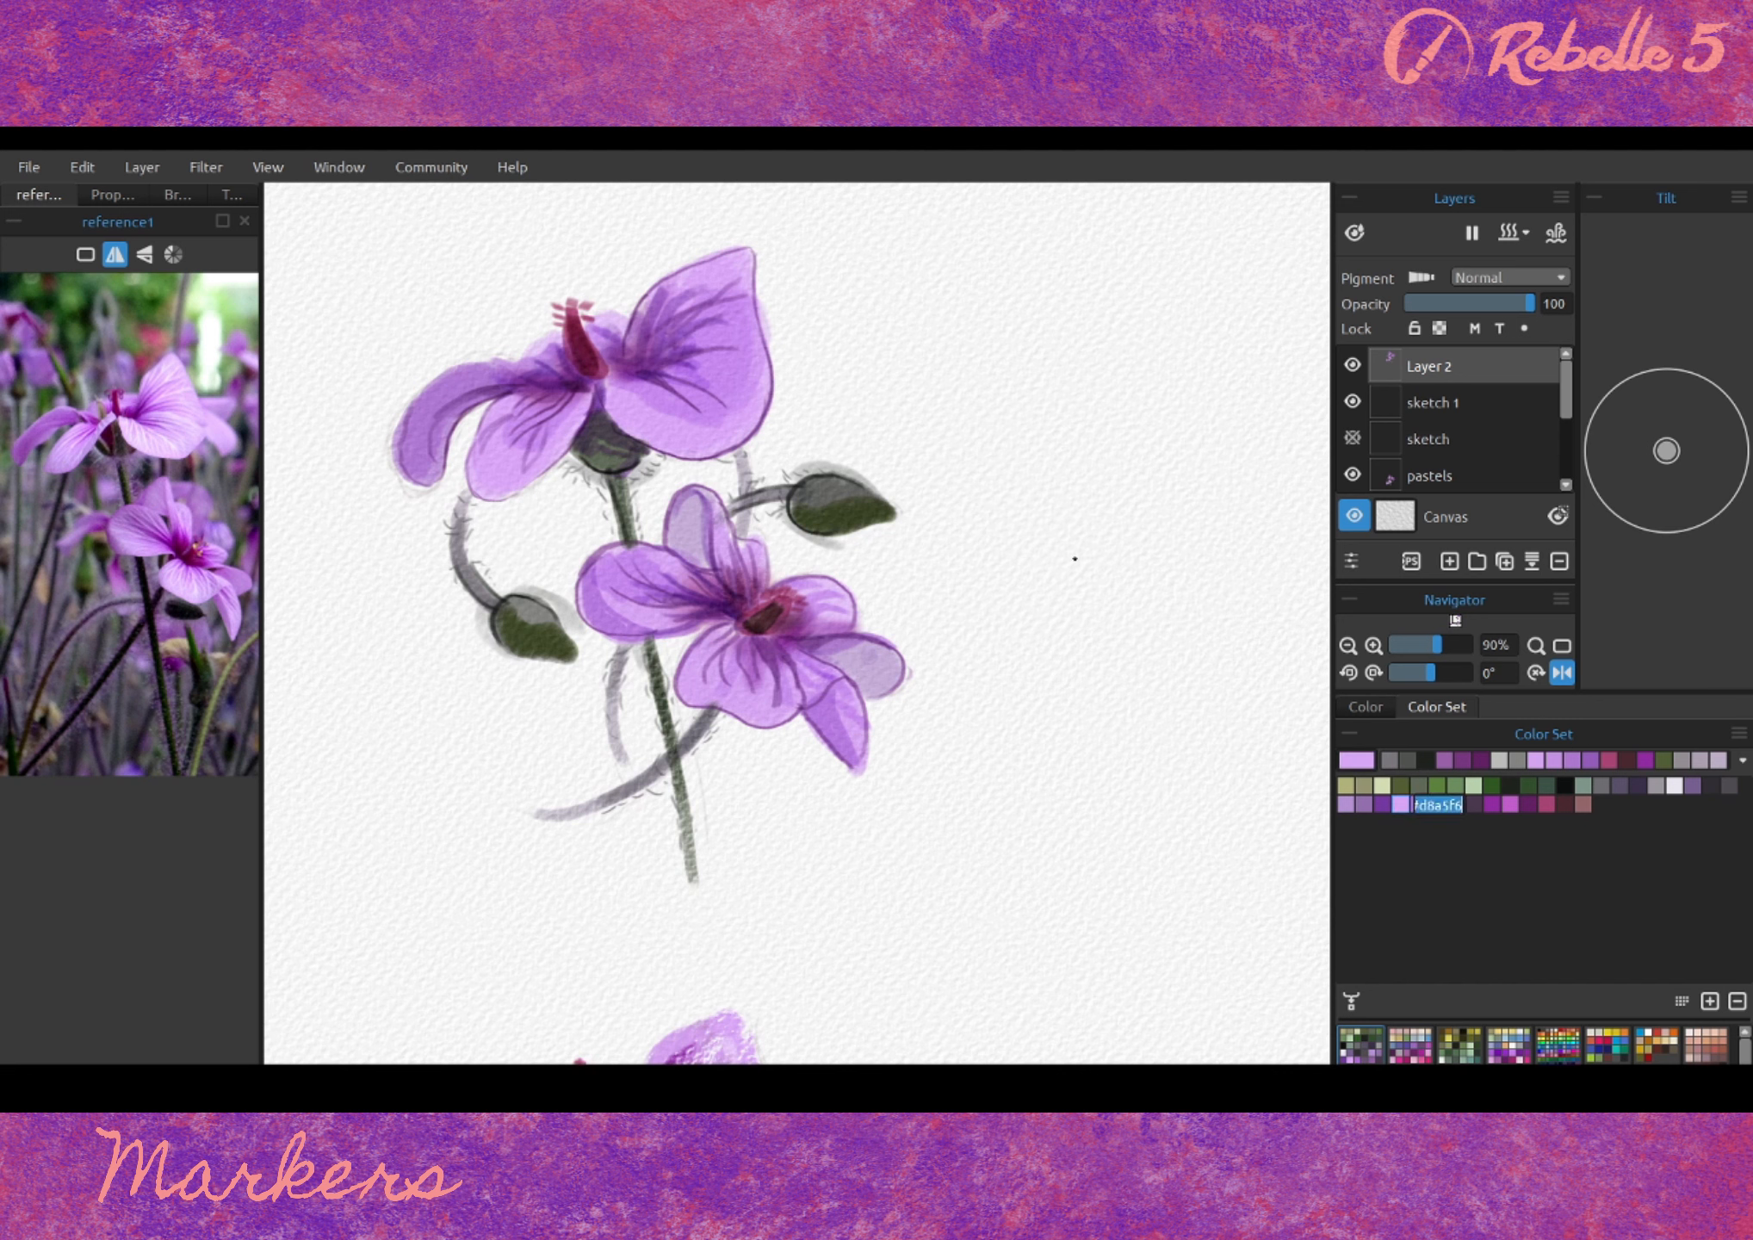
click(1449, 561)
click(1673, 785)
mouse_move(606, 393)
mouse_down()
mouse_move(737, 384)
mouse_move(682, 284)
mouse_move(662, 295)
mouse_up()
mouse_move(510, 411)
mouse_down()
mouse_move(489, 463)
mouse_move(570, 437)
mouse_up()
mouse_move(695, 656)
mouse_down()
mouse_move(745, 694)
mouse_move(822, 676)
mouse_up()
drag(631, 565, 676, 615)
drag(809, 591, 832, 607)
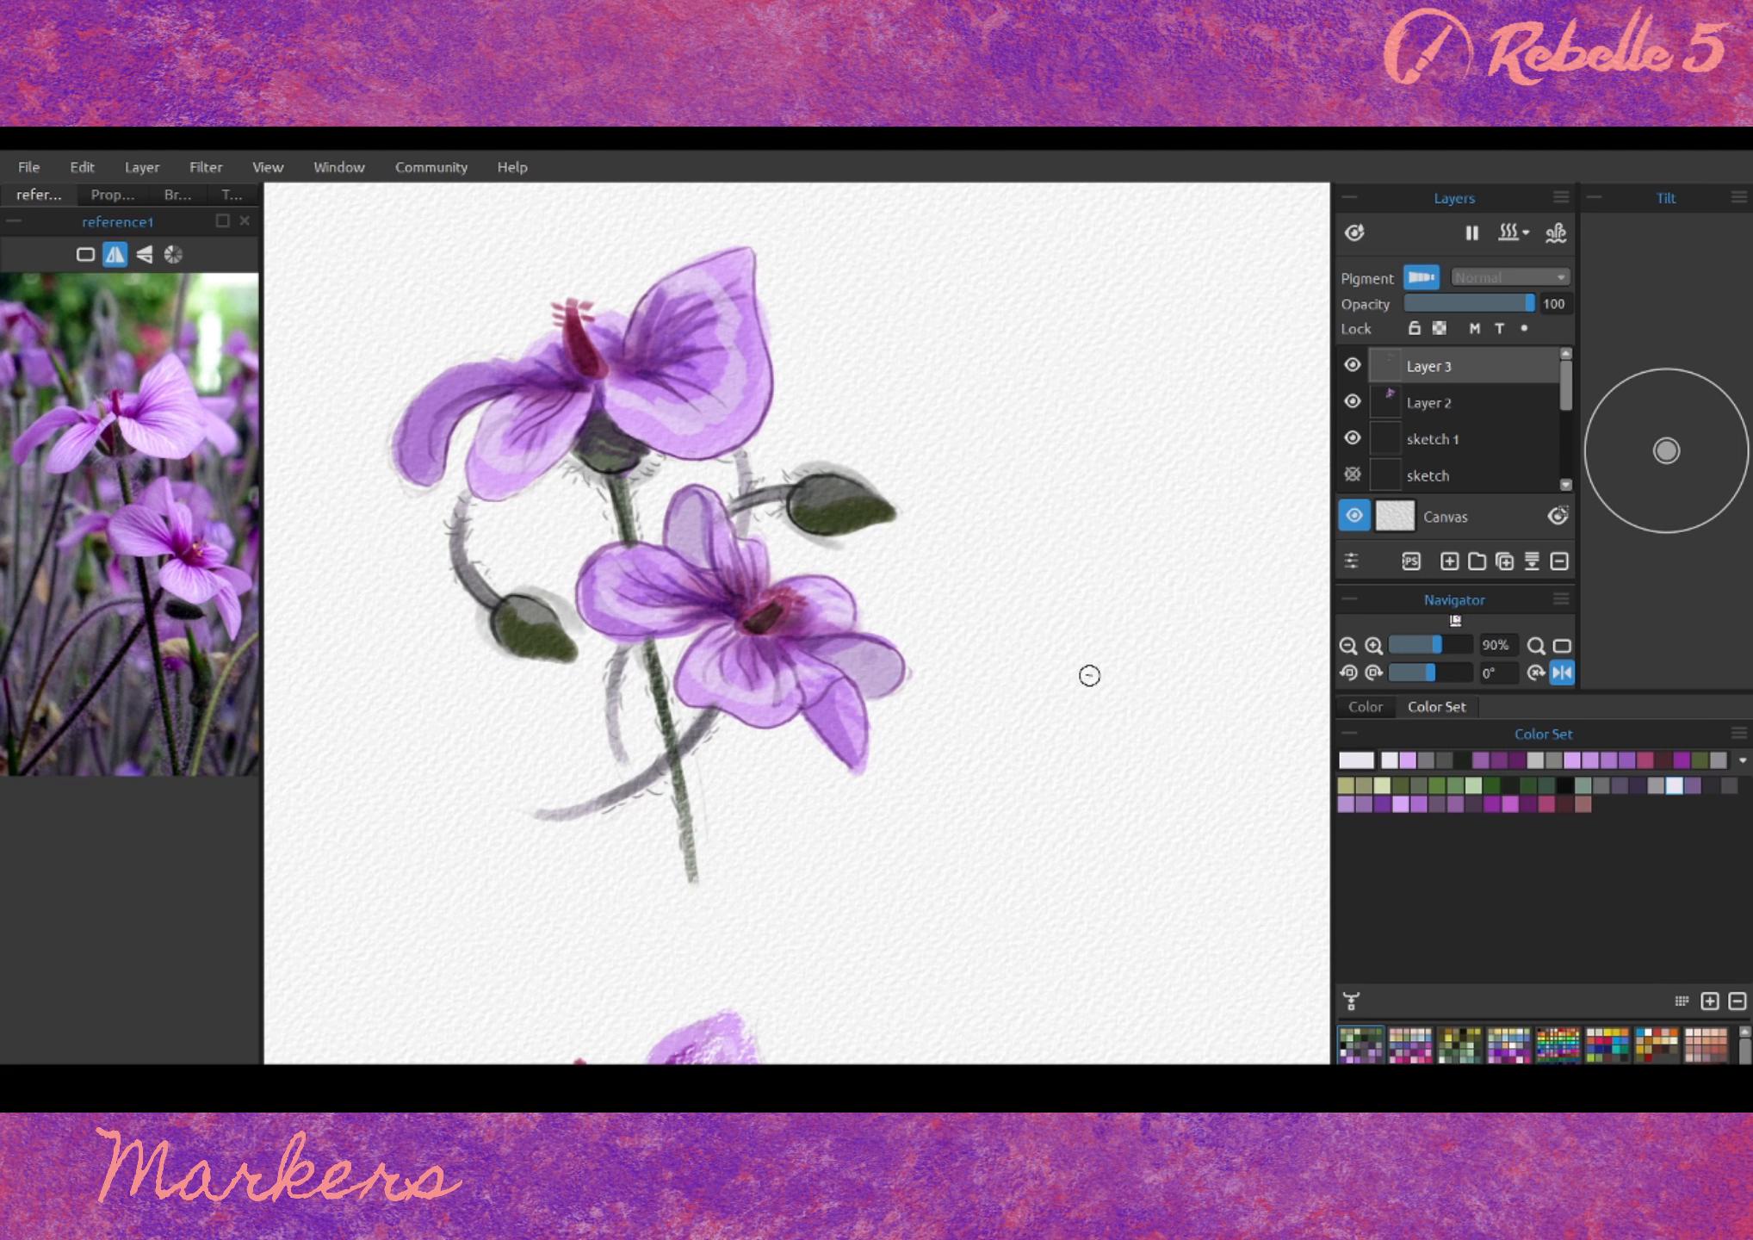
- Darken the upper flower's pistil, its base and the stamen tips with dark maroon
drag(972, 461, 1001, 473)
alt+click(796, 607)
click(112, 195)
click(38, 195)
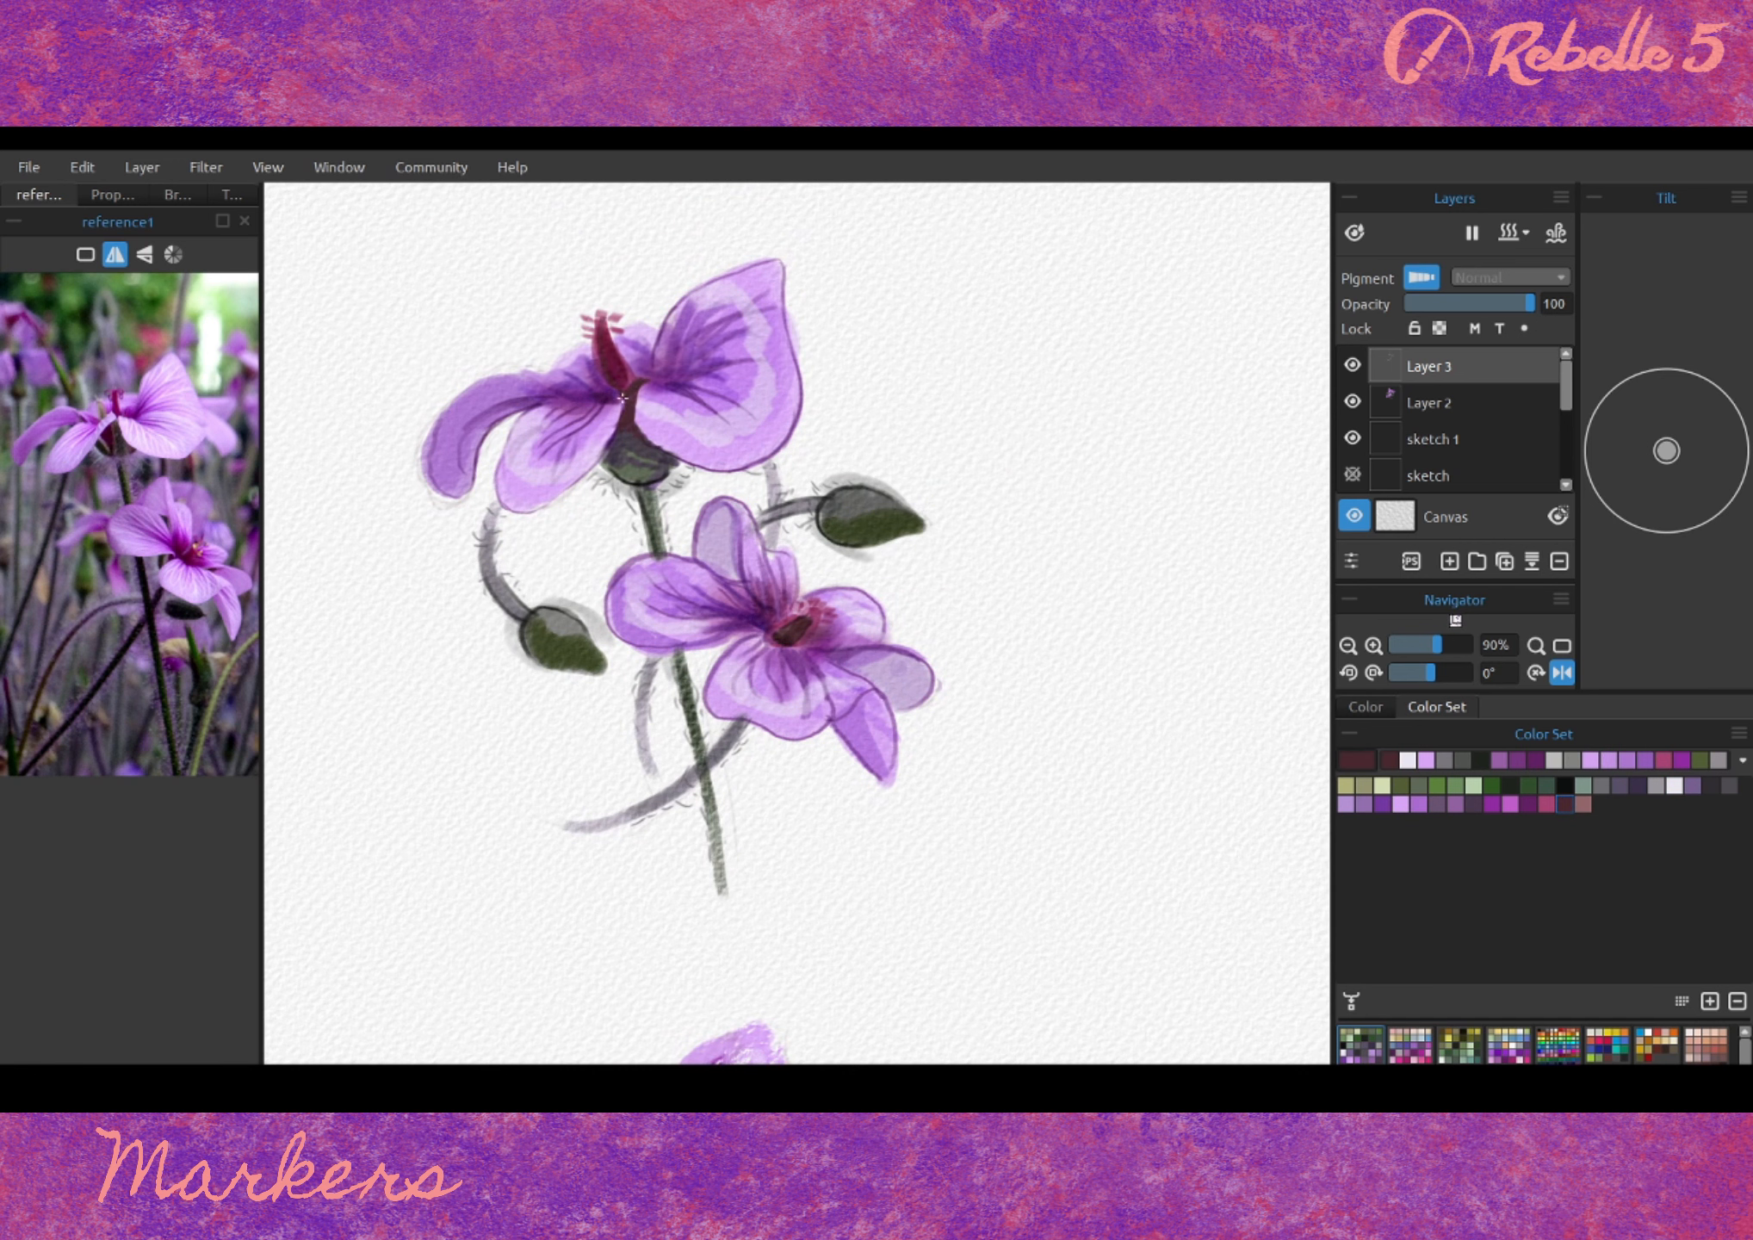
click(600, 303)
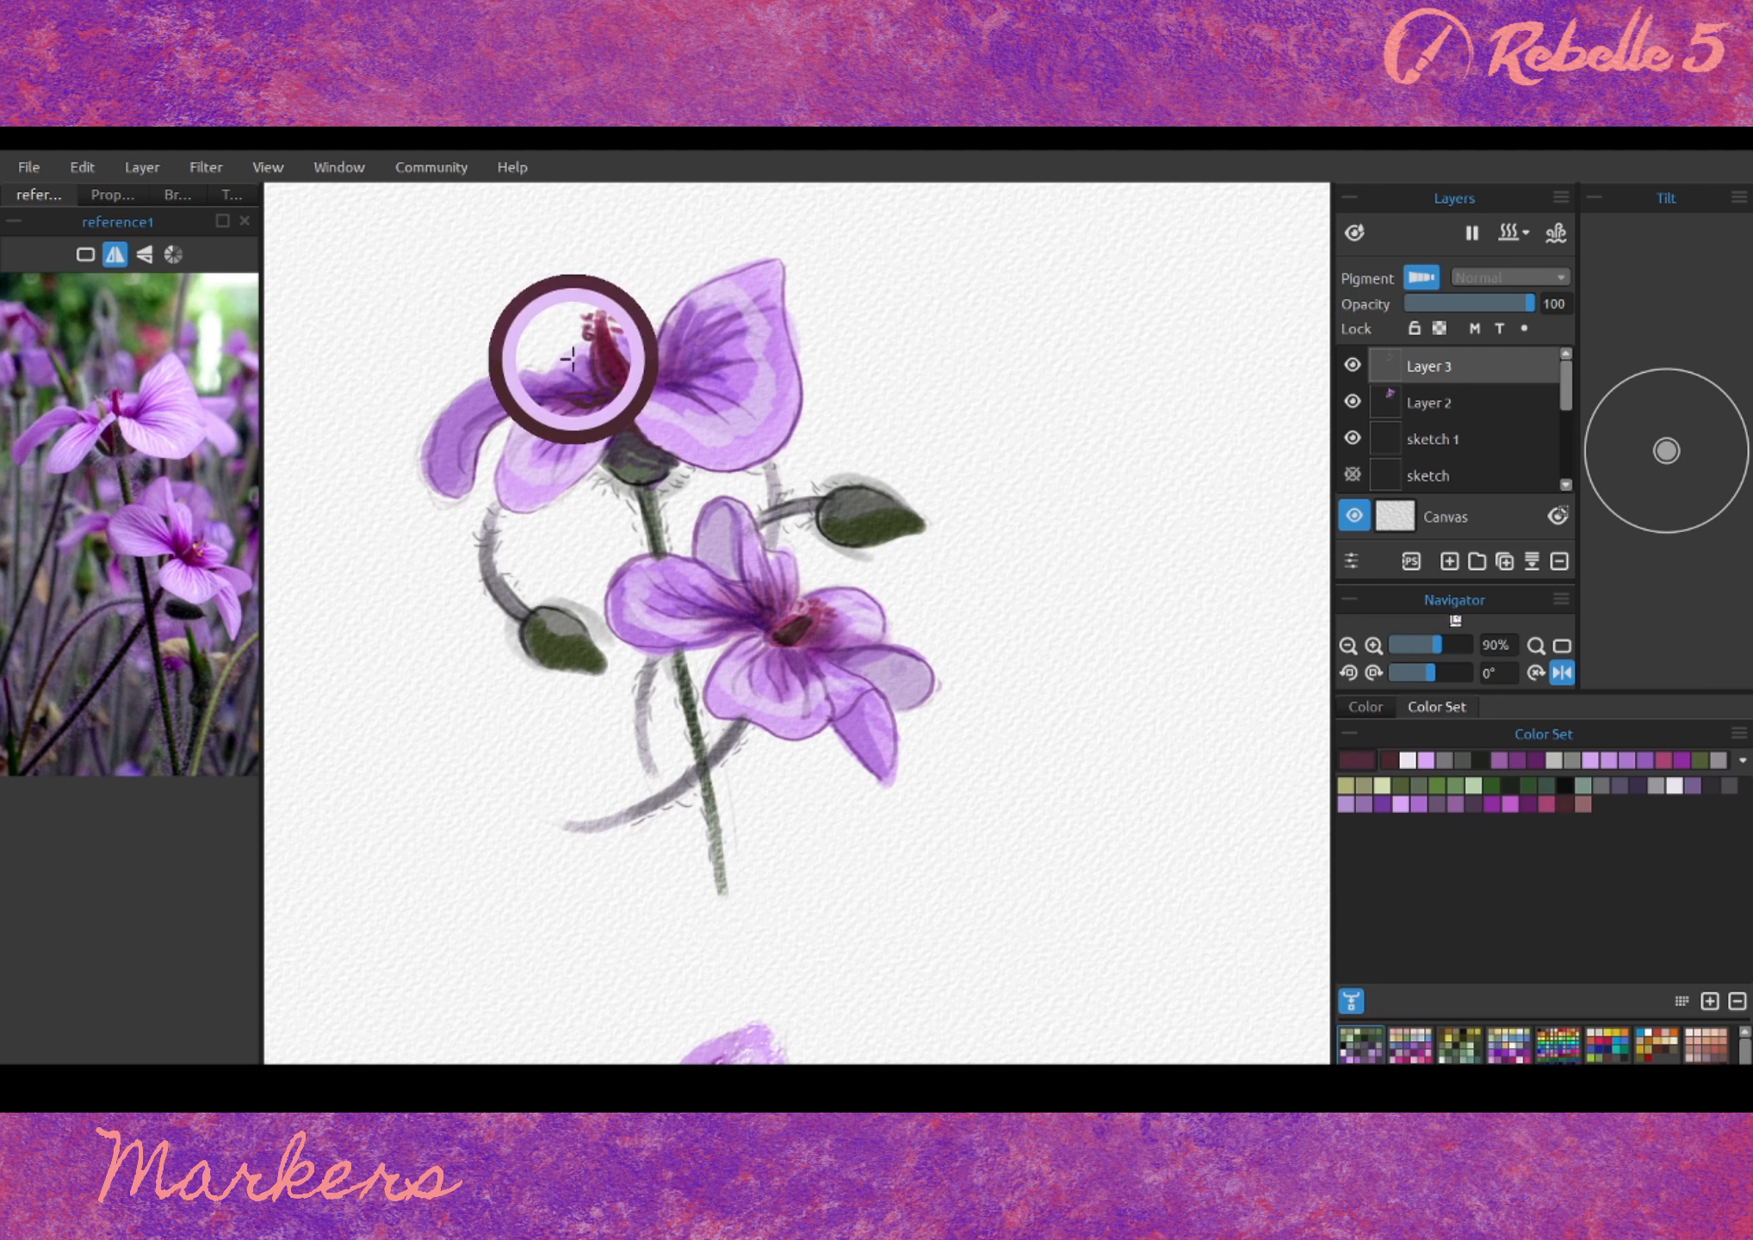
- Refine the petal edges and centers of both flowers with purples sampled from the painting
alt+click(573, 360)
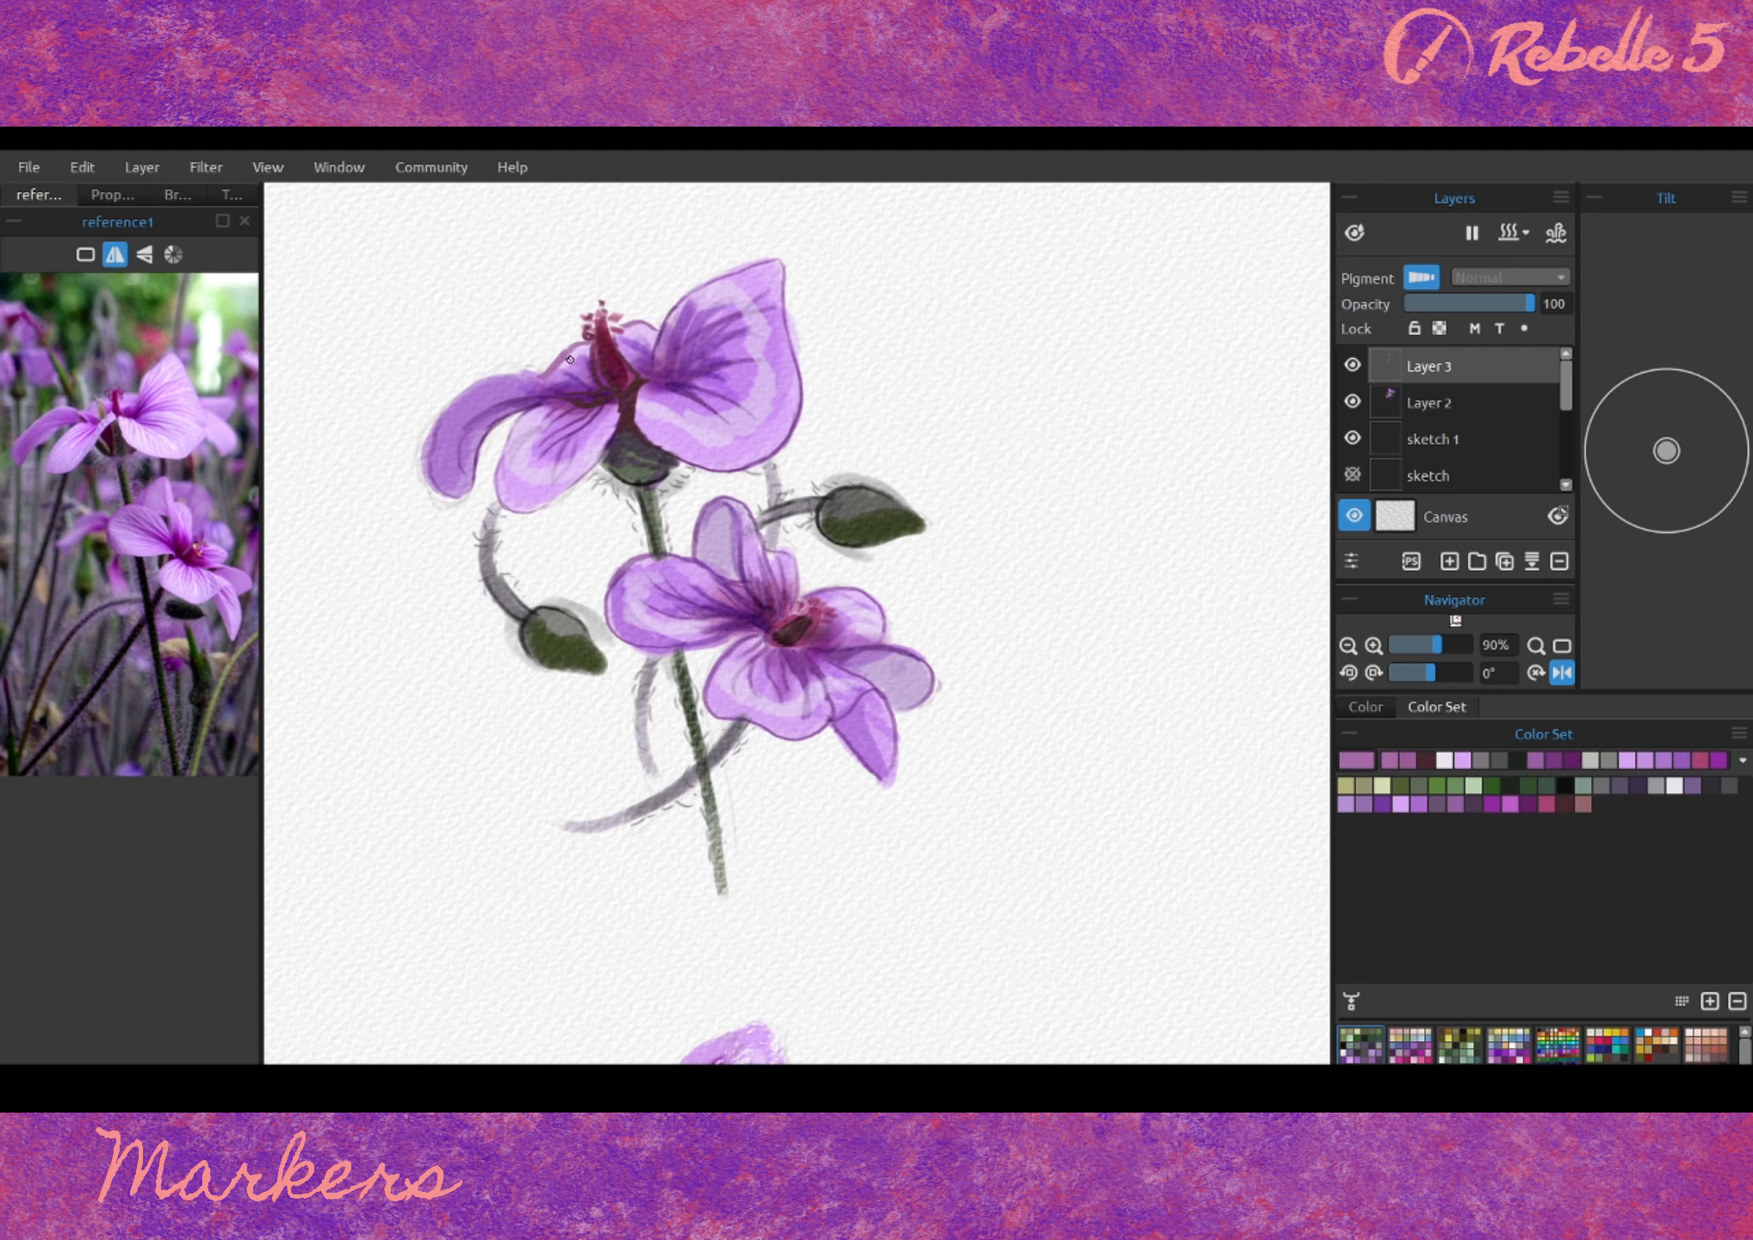
alt+click(800, 625)
alt+click(770, 588)
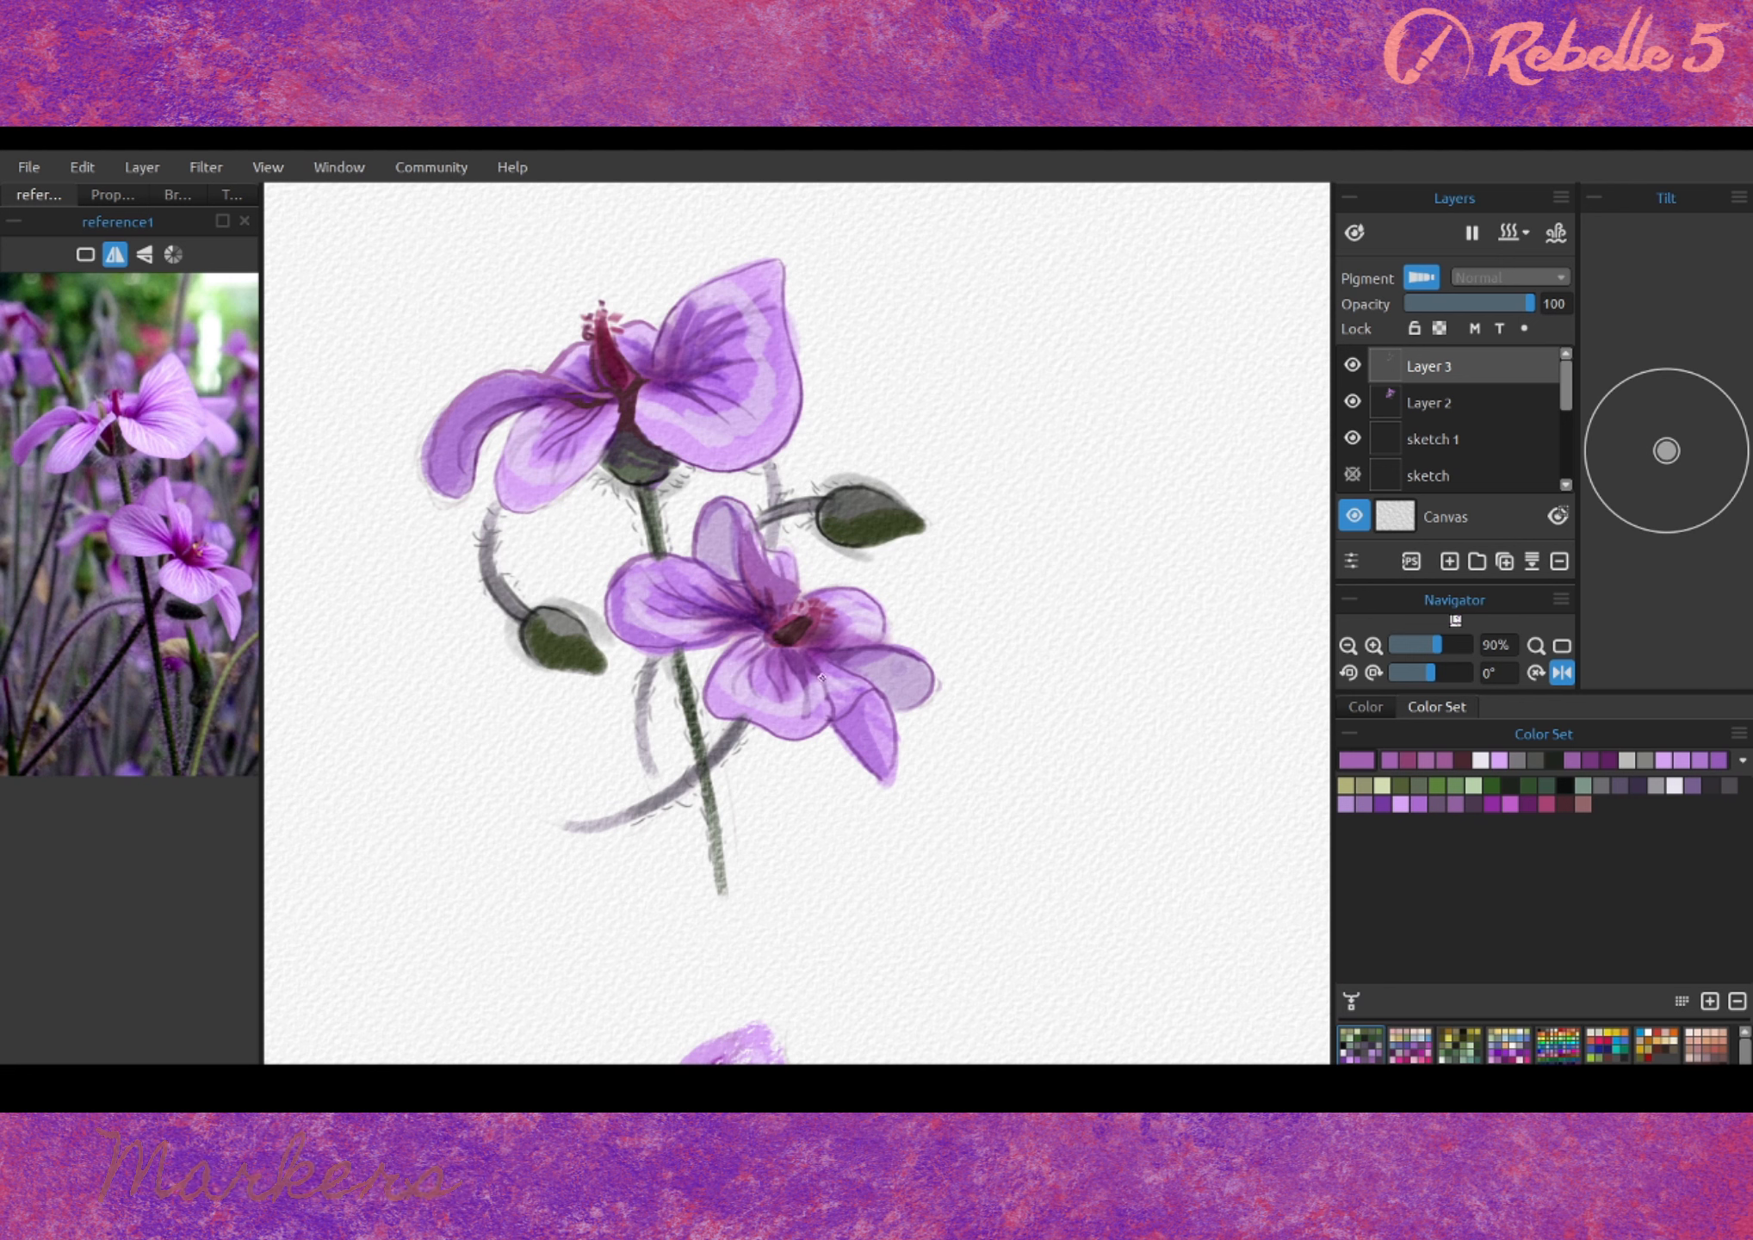
alt+click(709, 362)
alt+click(673, 360)
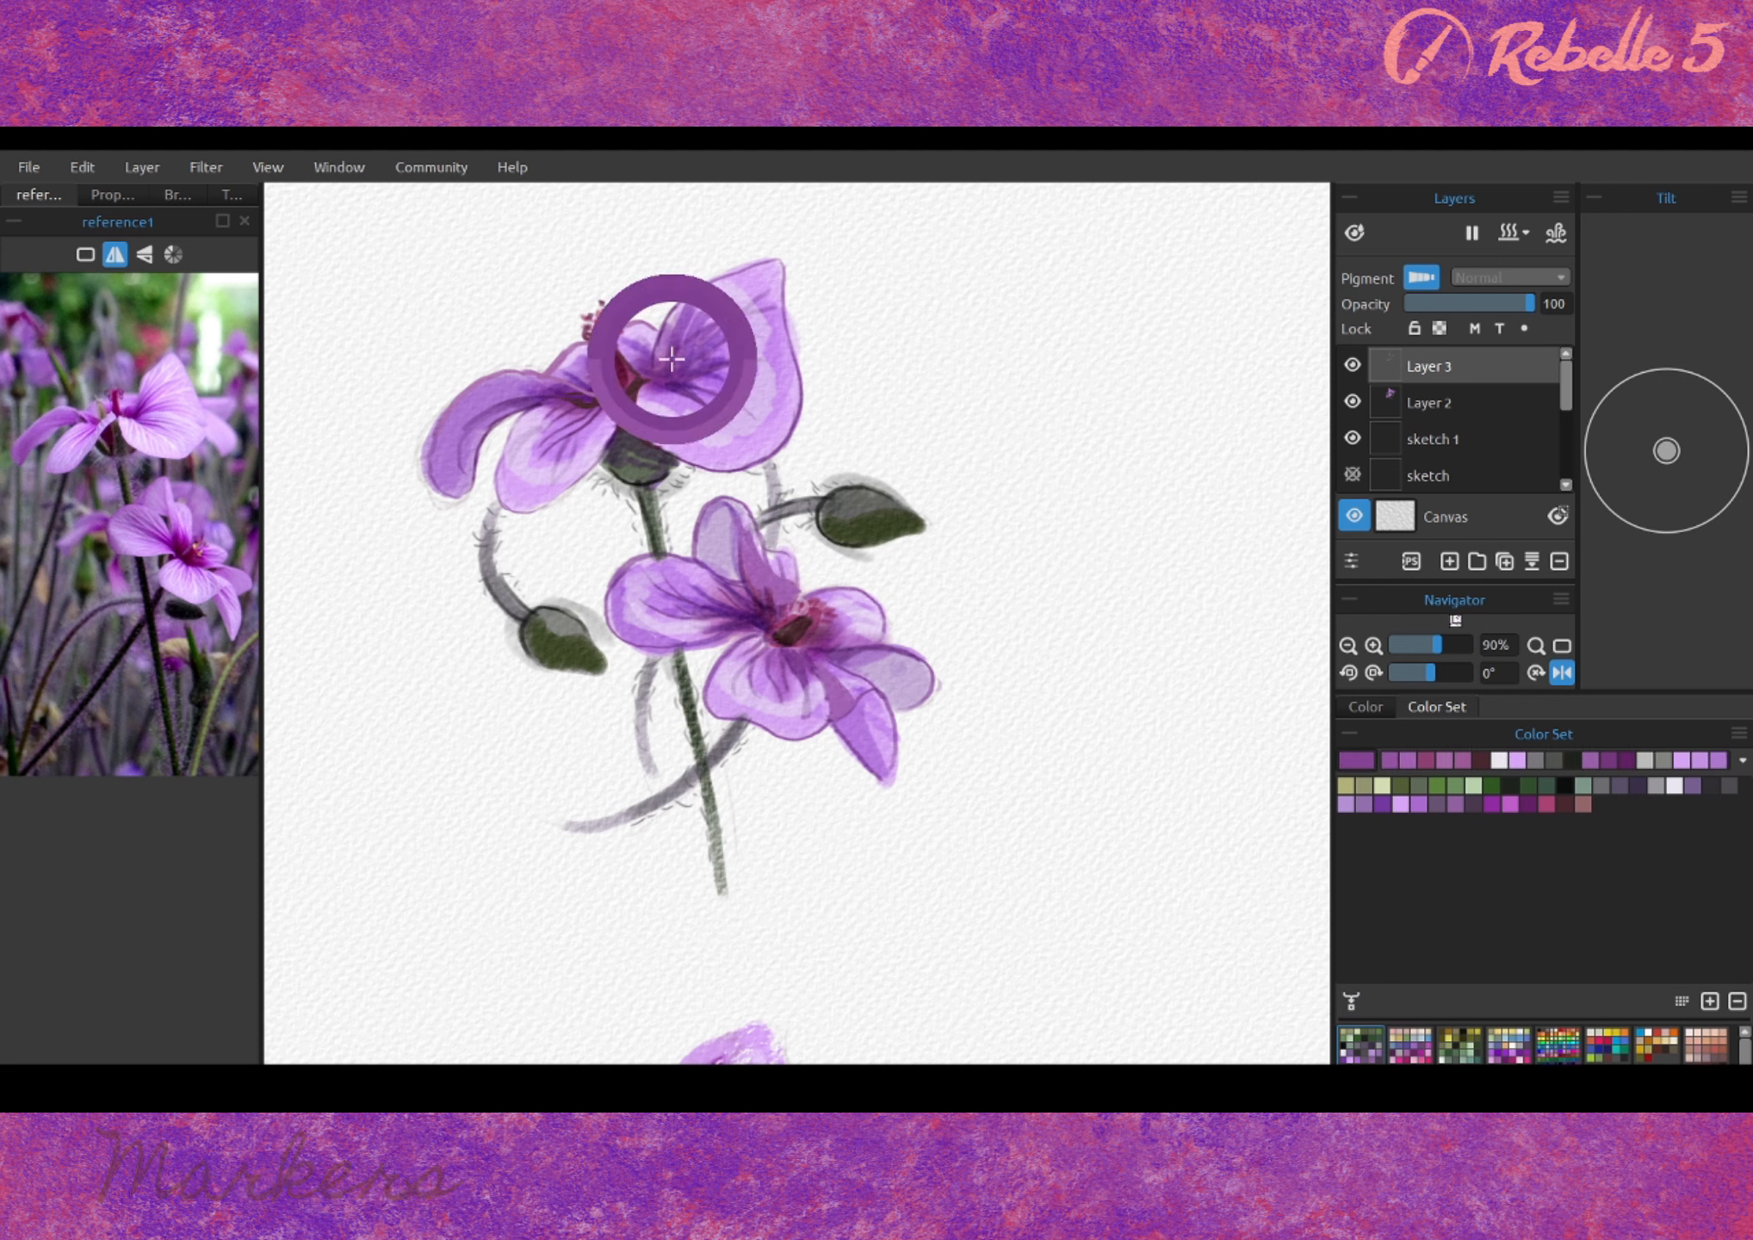
- Handwrite the label "markers" below the marker flower with the 2B pencil in dark maroon
drag(484, 522, 603, 530)
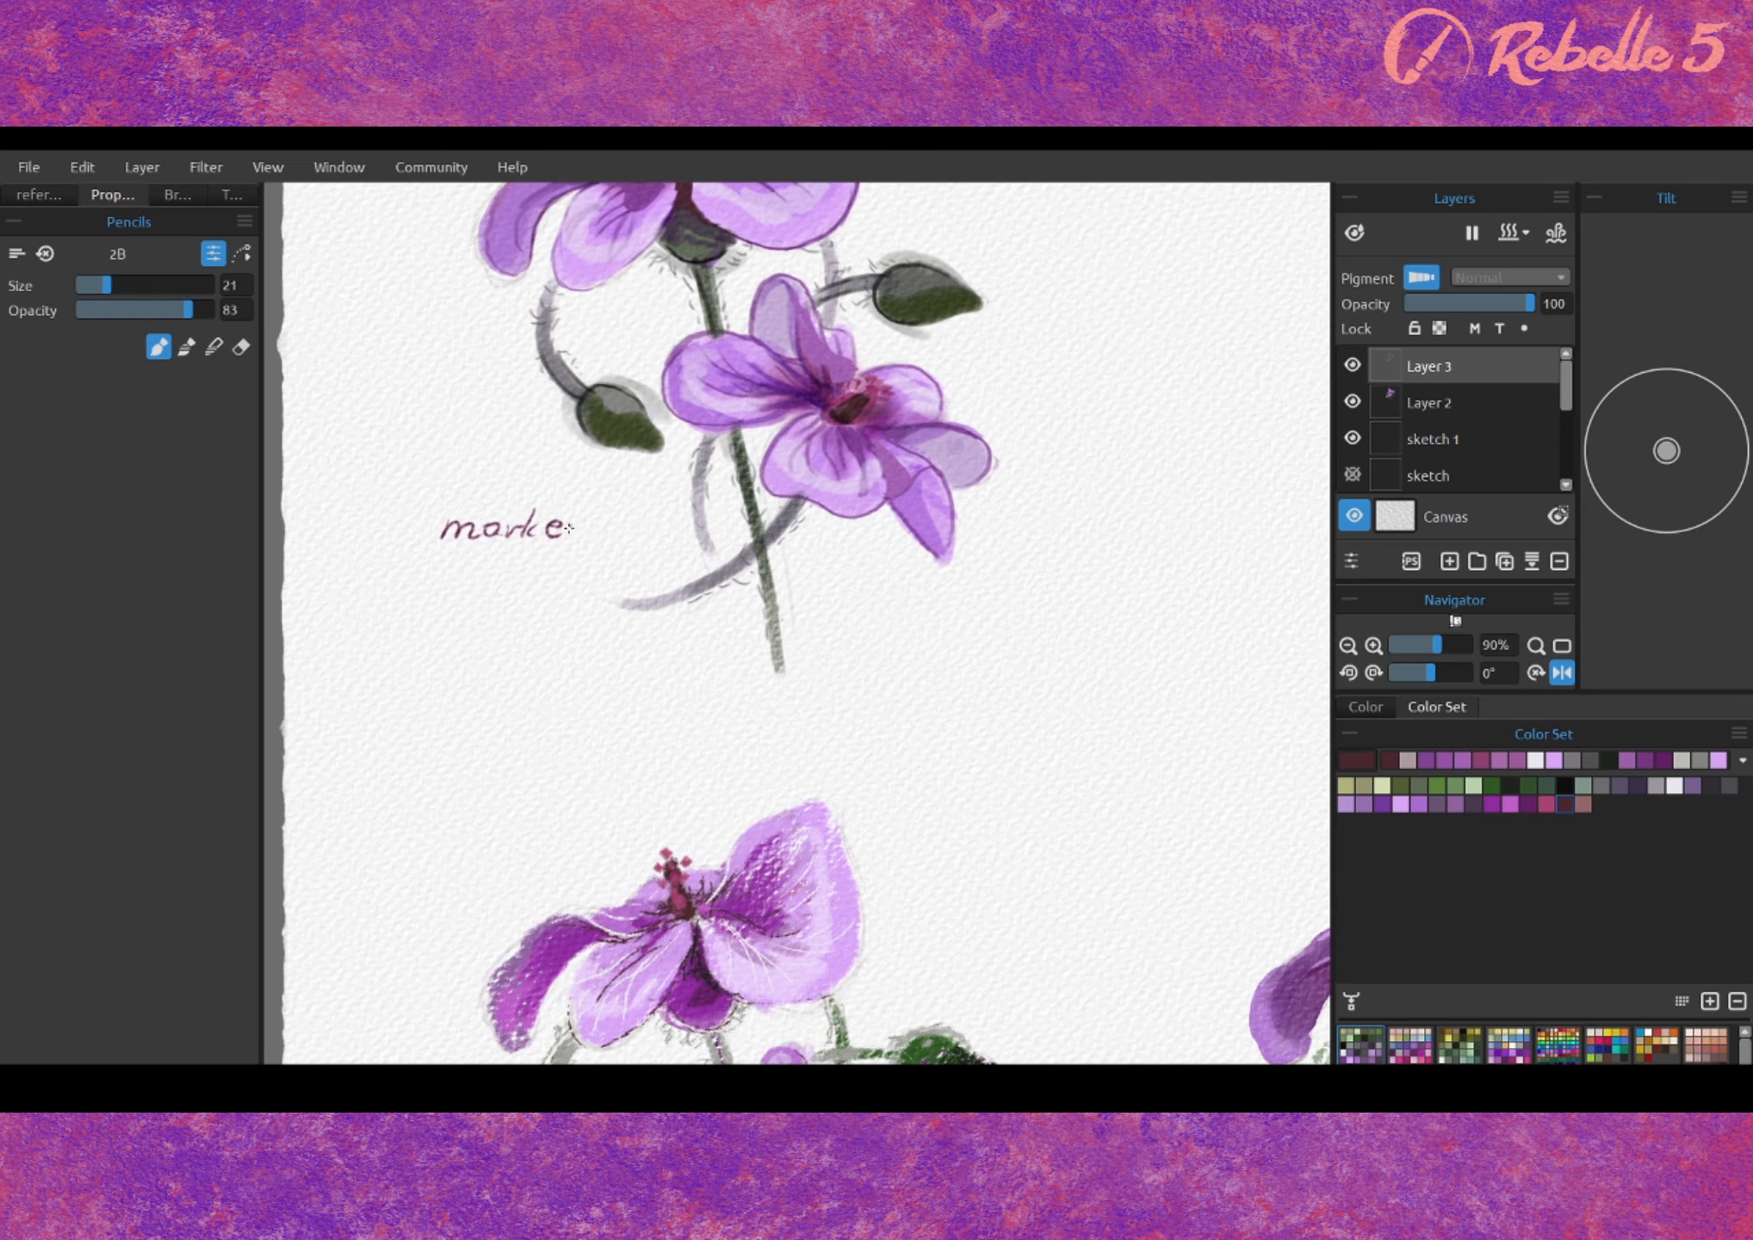
scroll(1126, 494, down, 4)
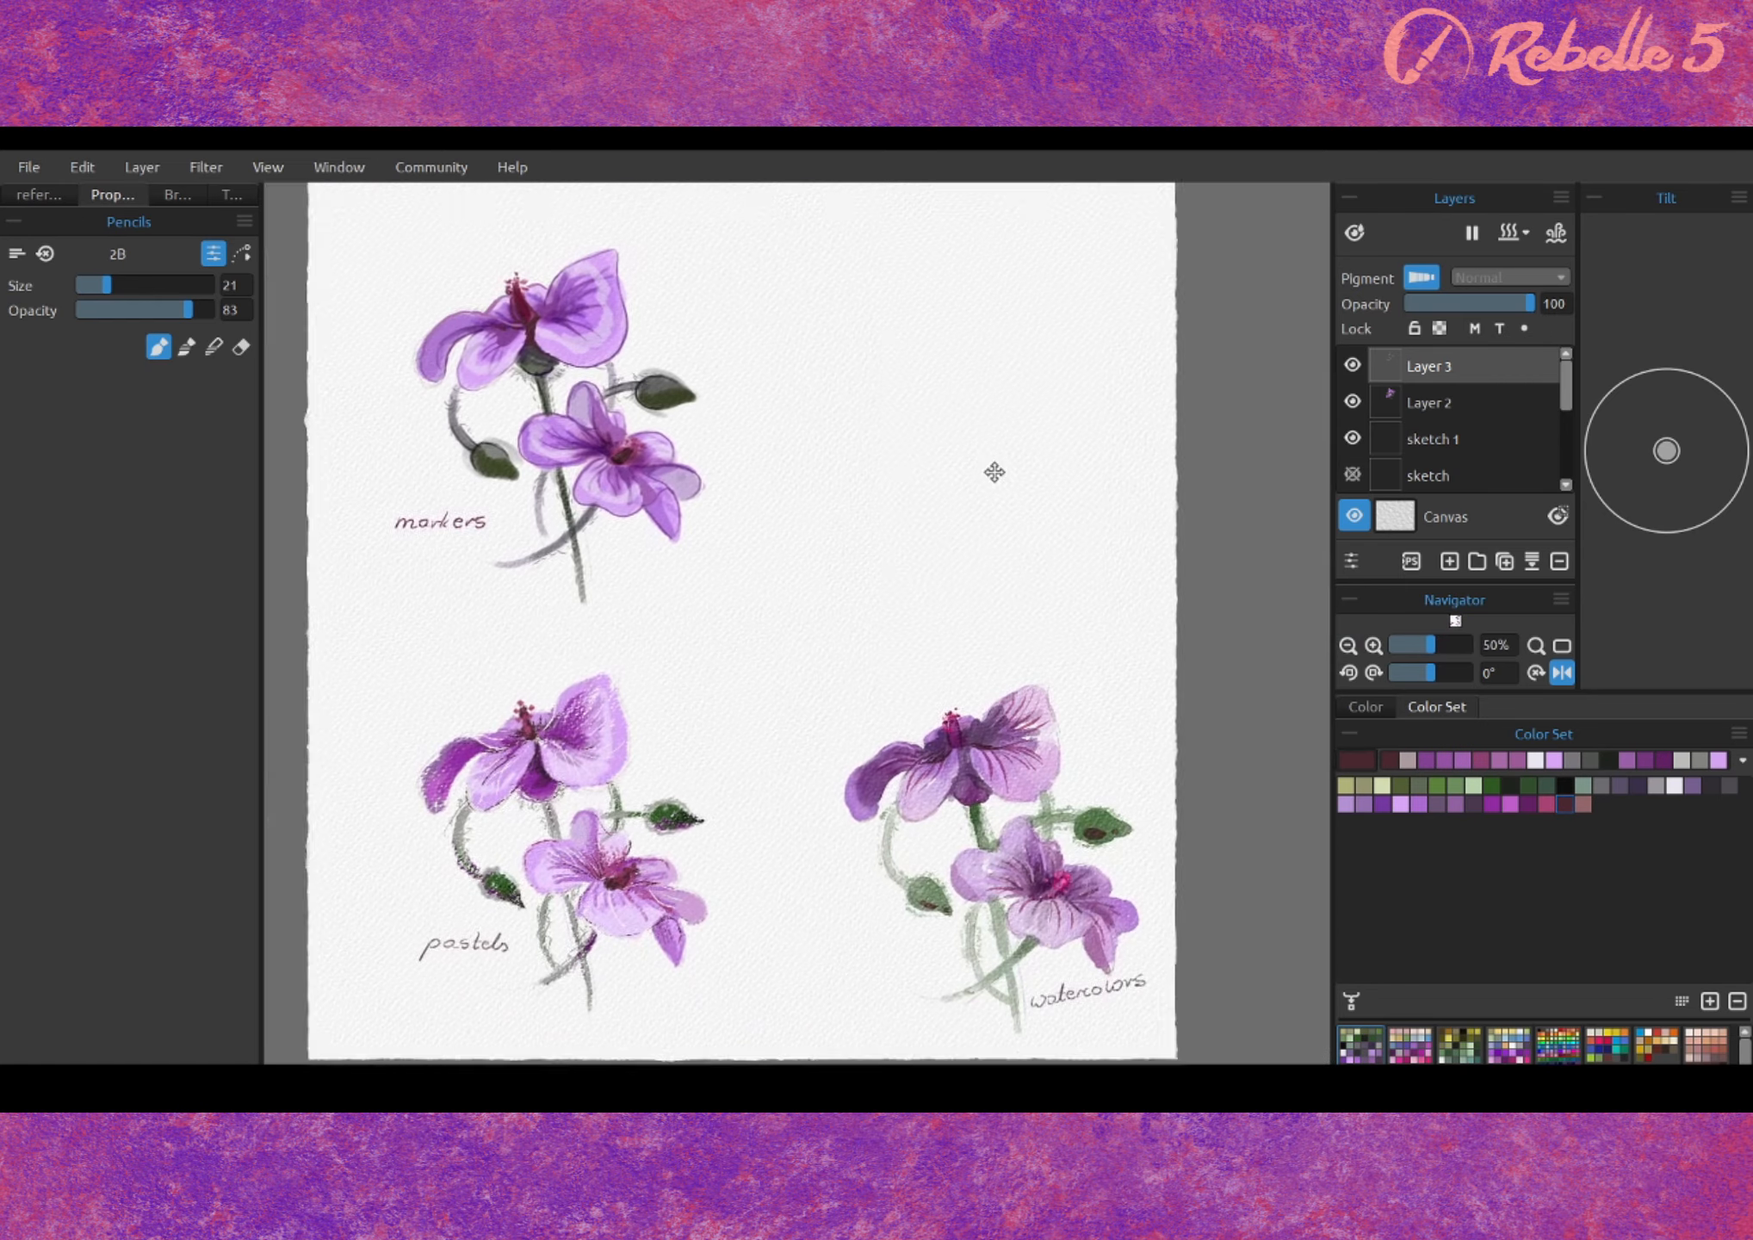
- Show the flower sketch in the empty area beside the marker version and duplicate its layer to strengthen the lines
click(1352, 439)
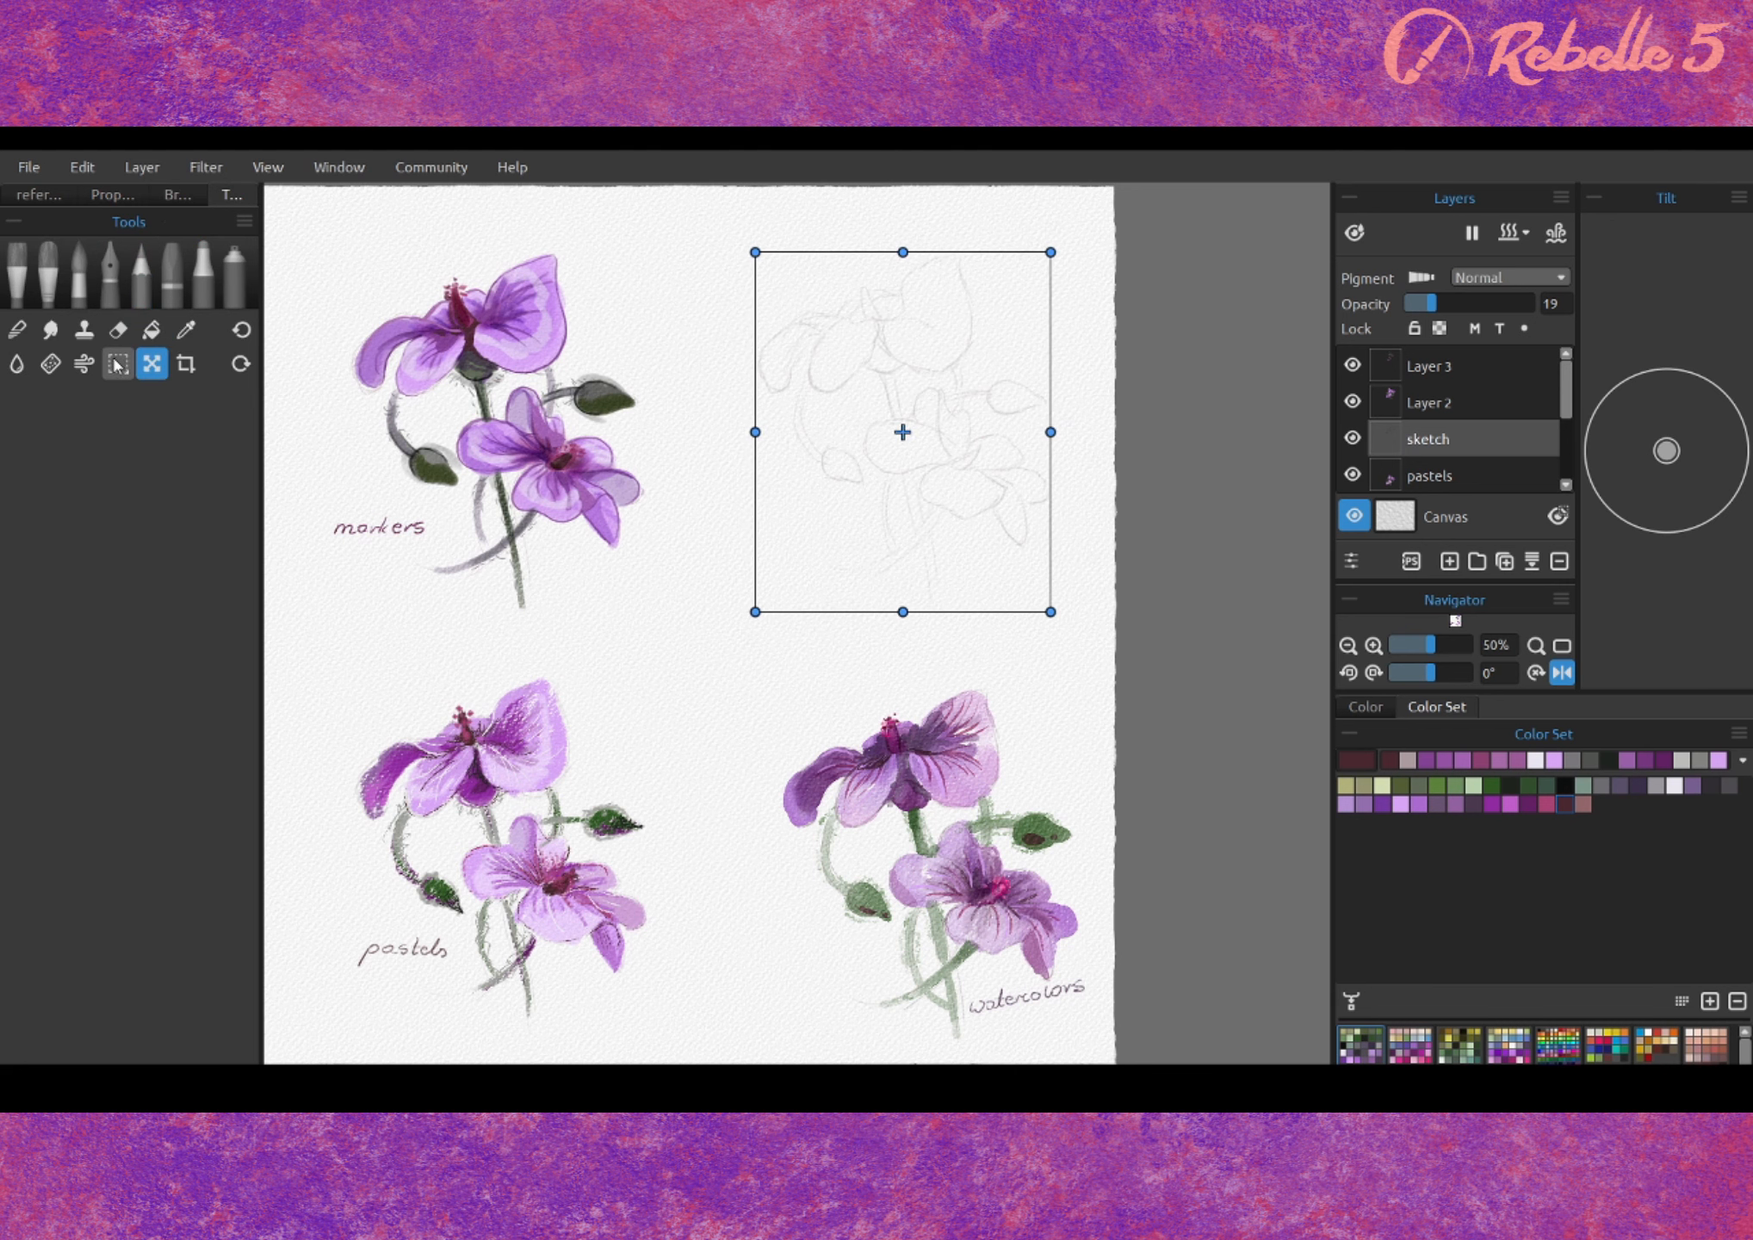
click(118, 363)
key(ctrl+j)
scroll(1067, 456, up, 3)
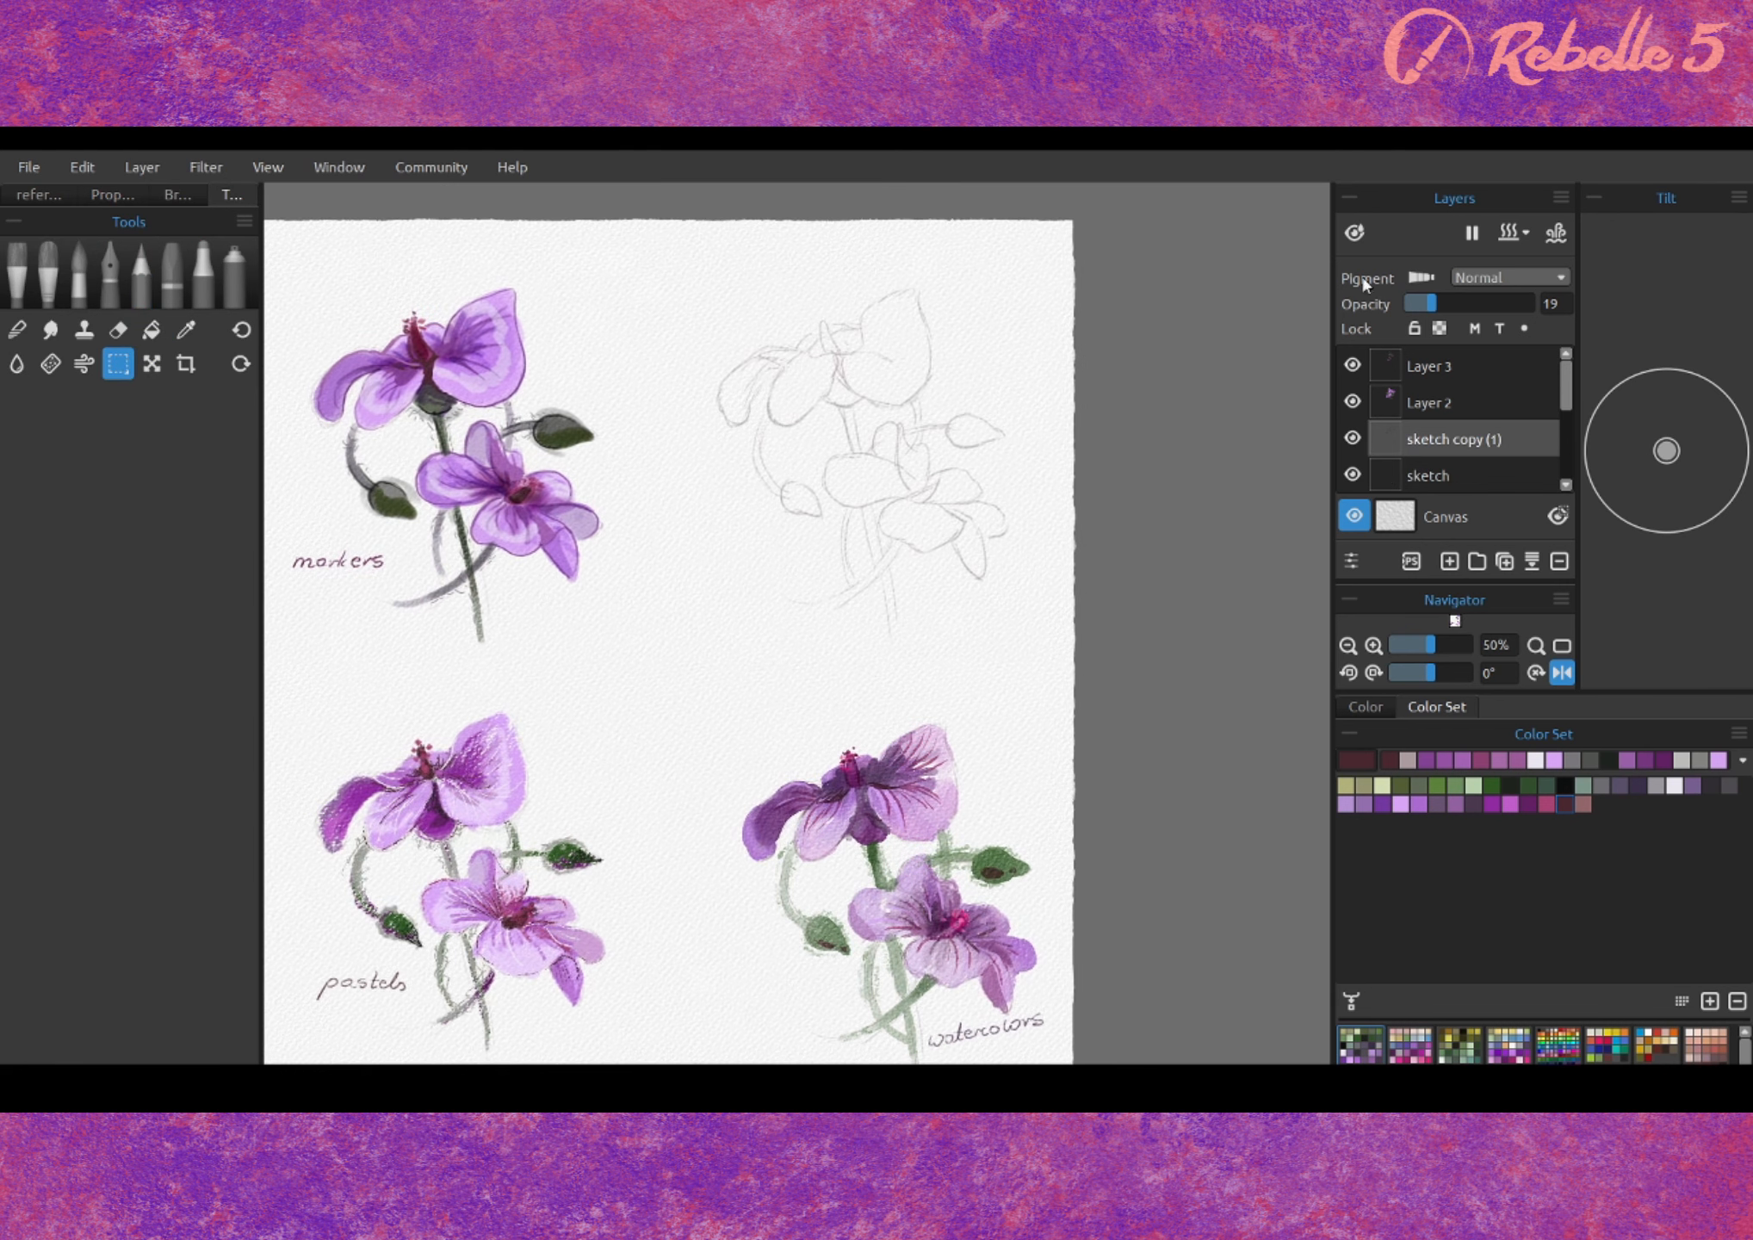
- Paint the upper flower's drooping left petal in vivid purple with an oil and acrylic brush on a new layer above the sketch copy
click(174, 194)
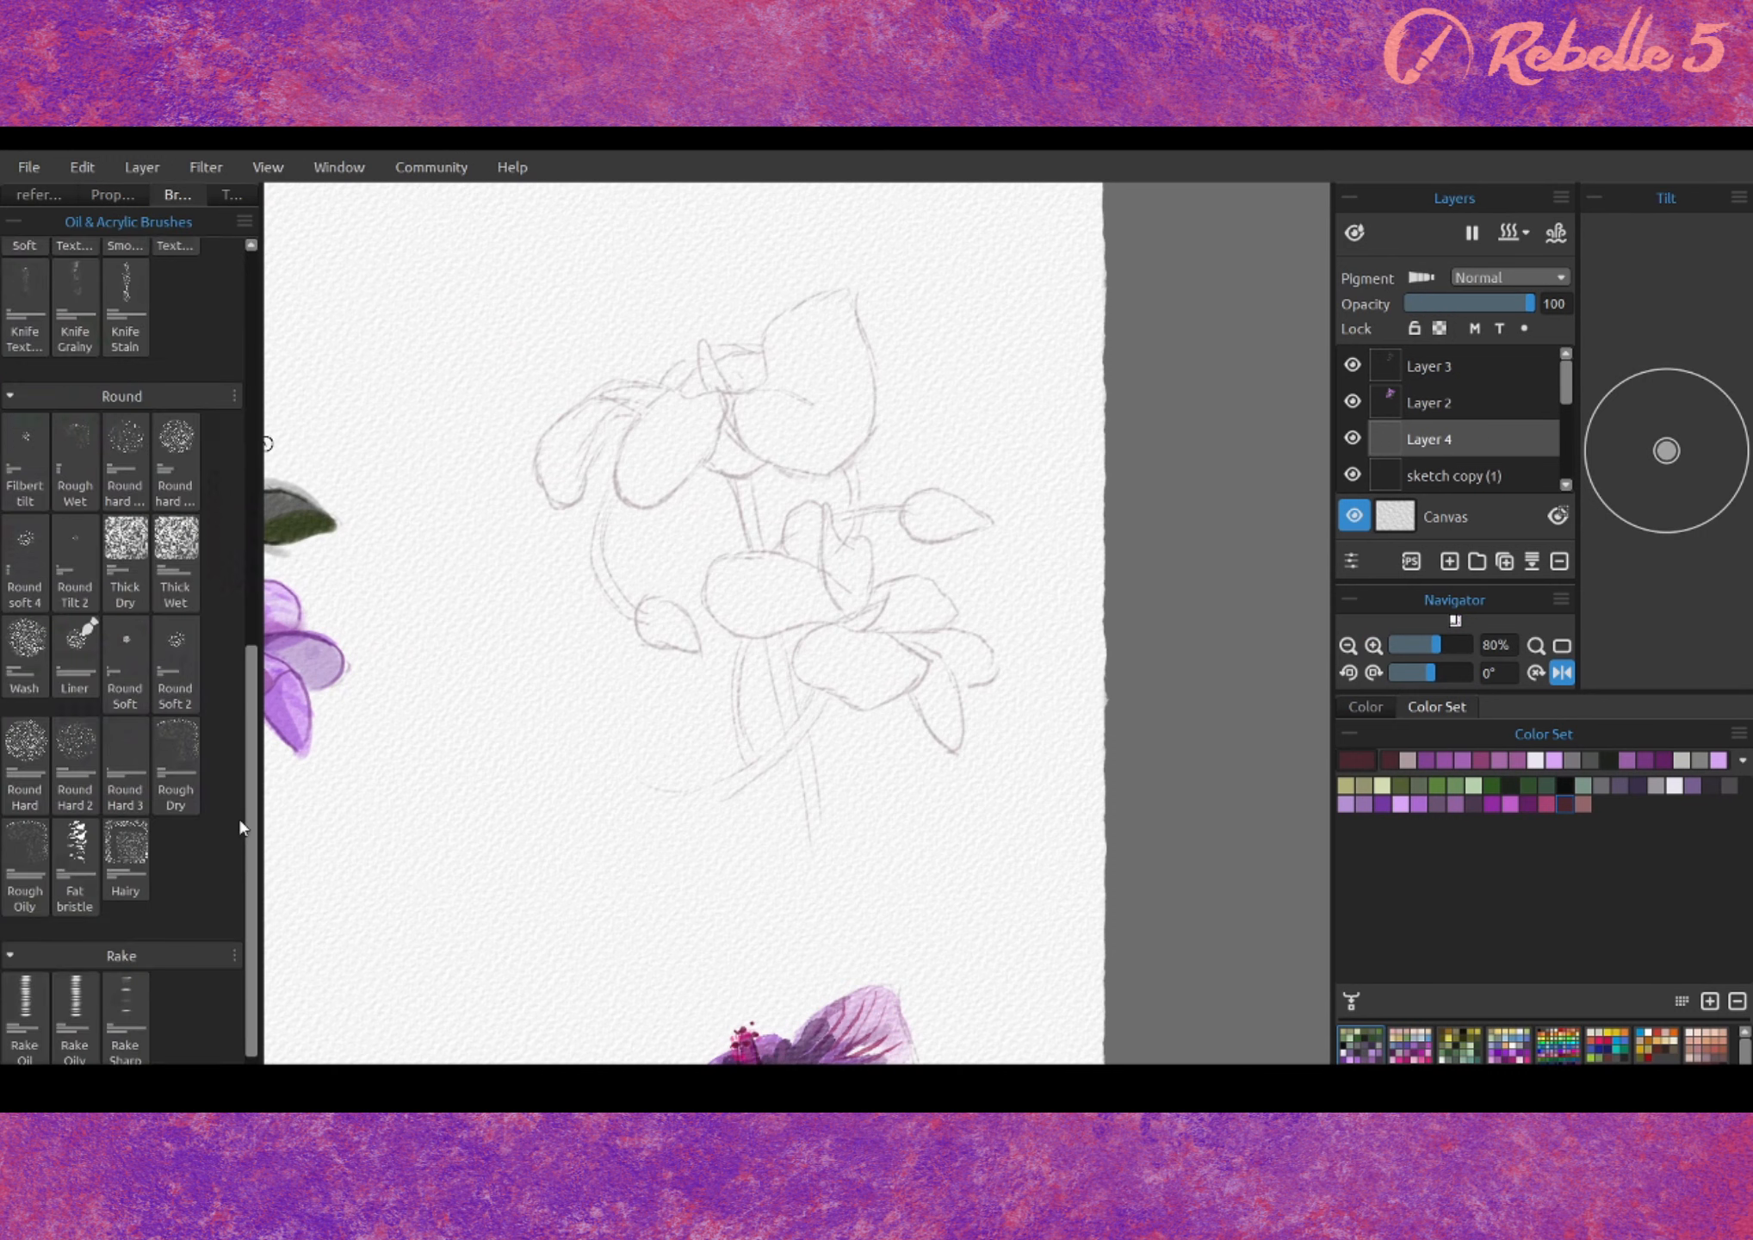
click(37, 194)
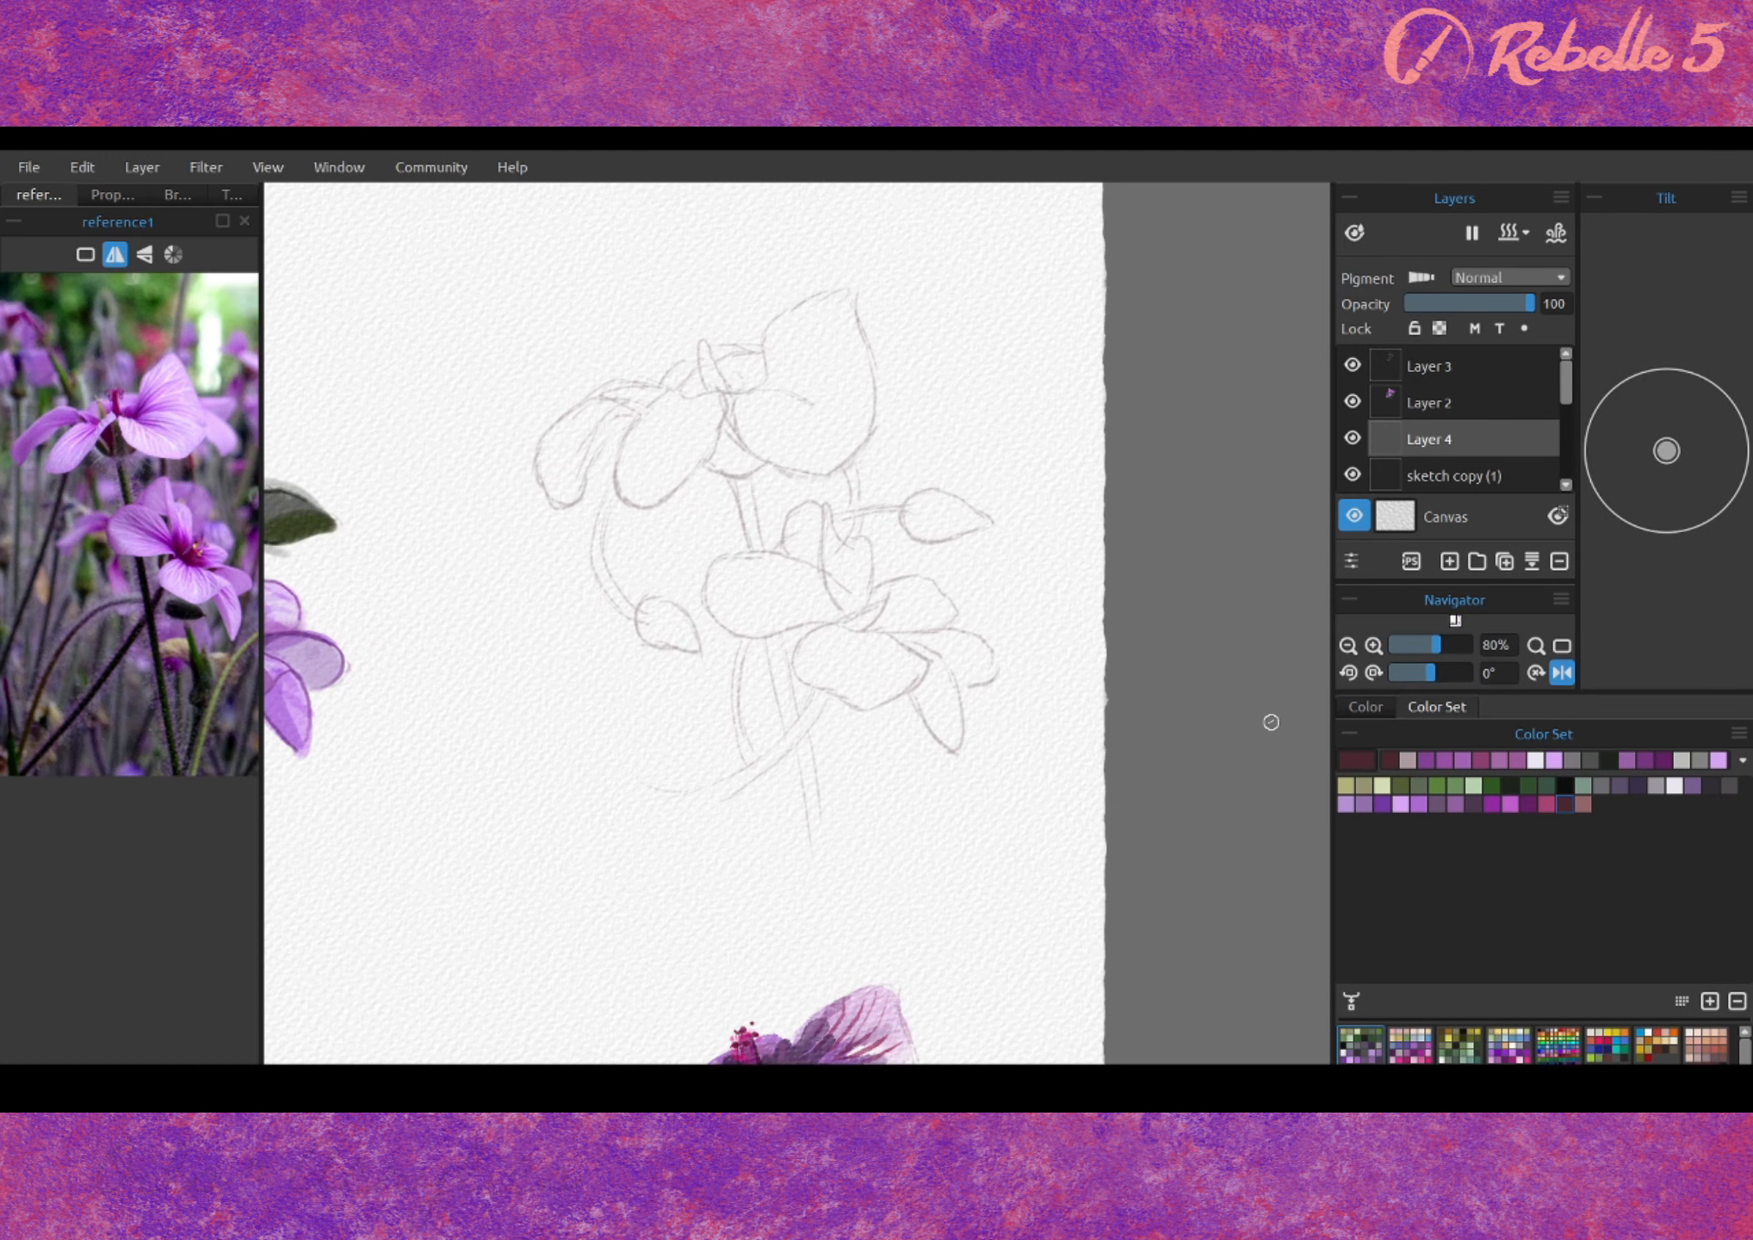
click(1493, 804)
mouse_move(607, 405)
mouse_down()
mouse_move(555, 443)
mouse_move(635, 412)
mouse_up()
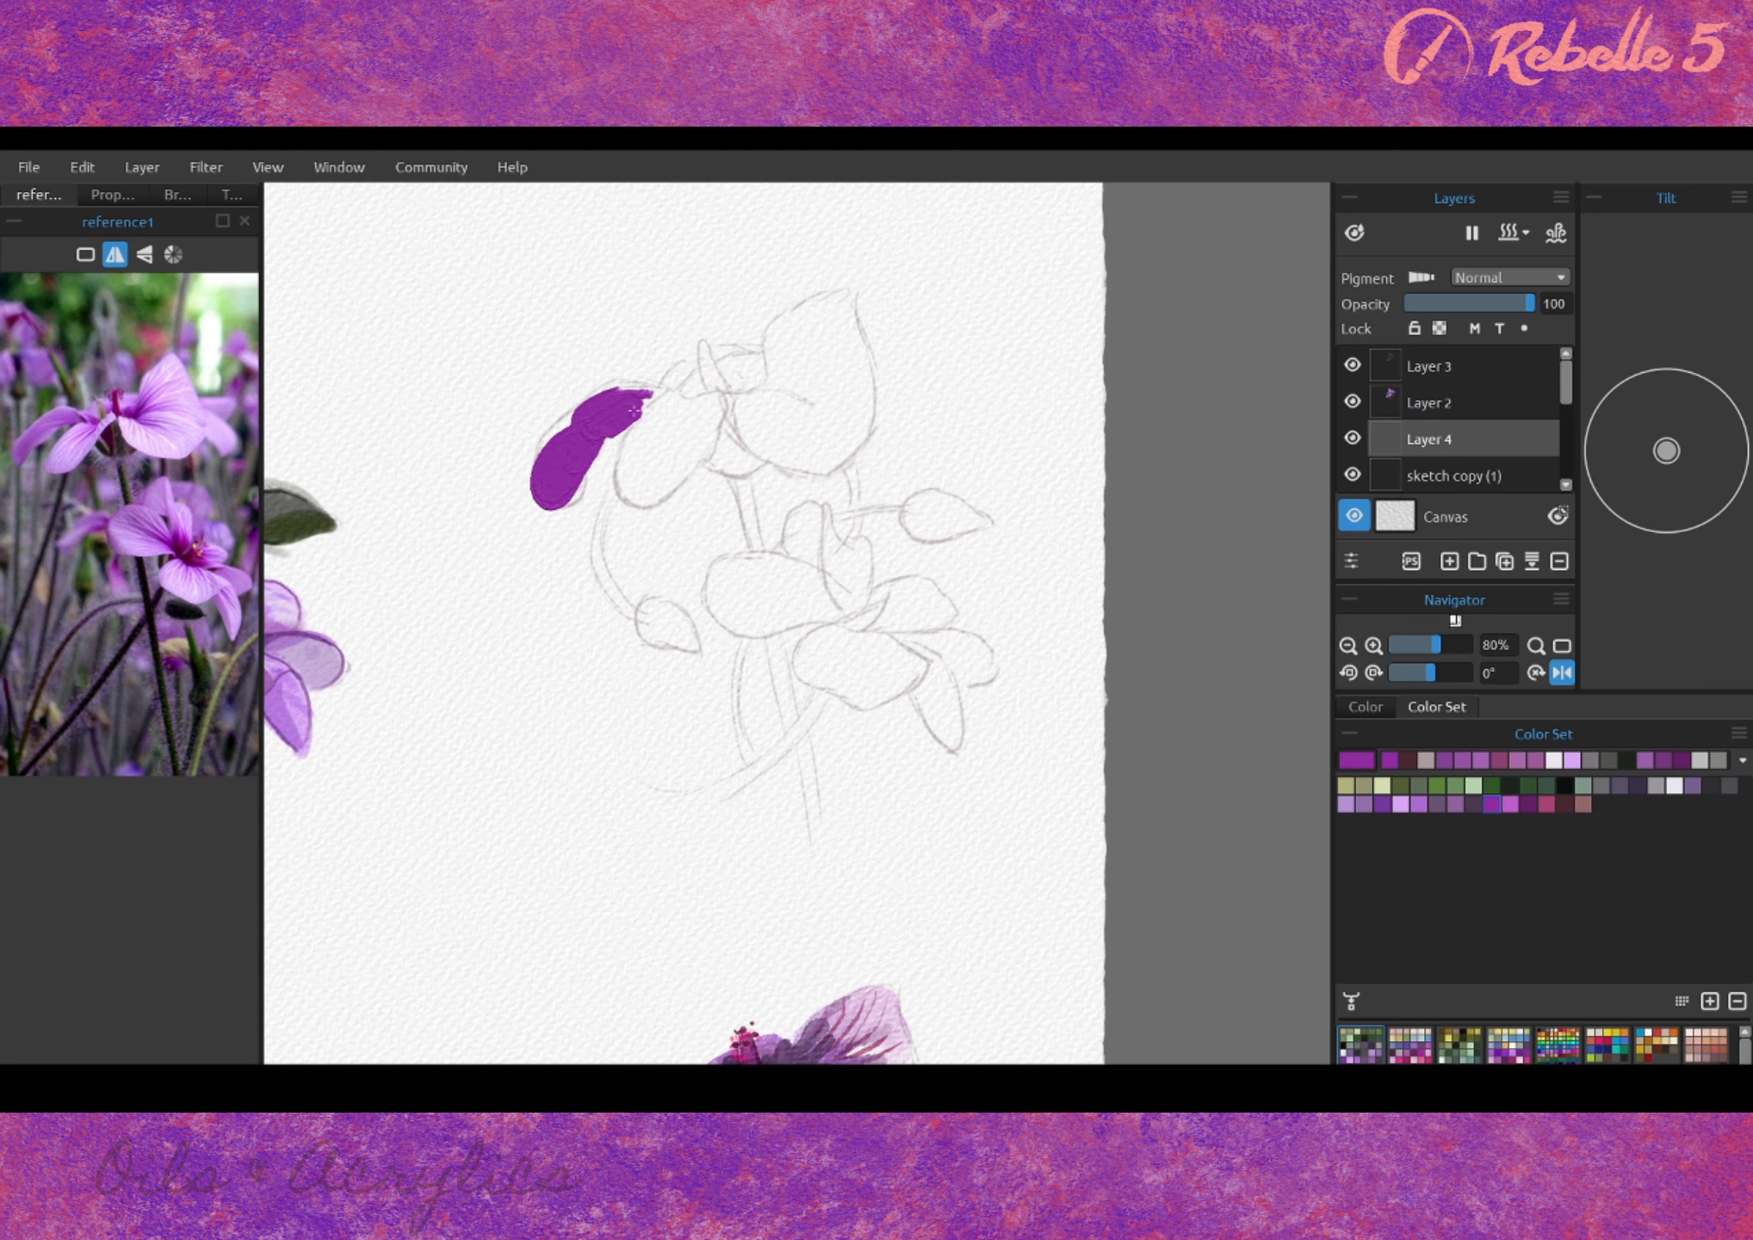
click(153, 193)
click(167, 193)
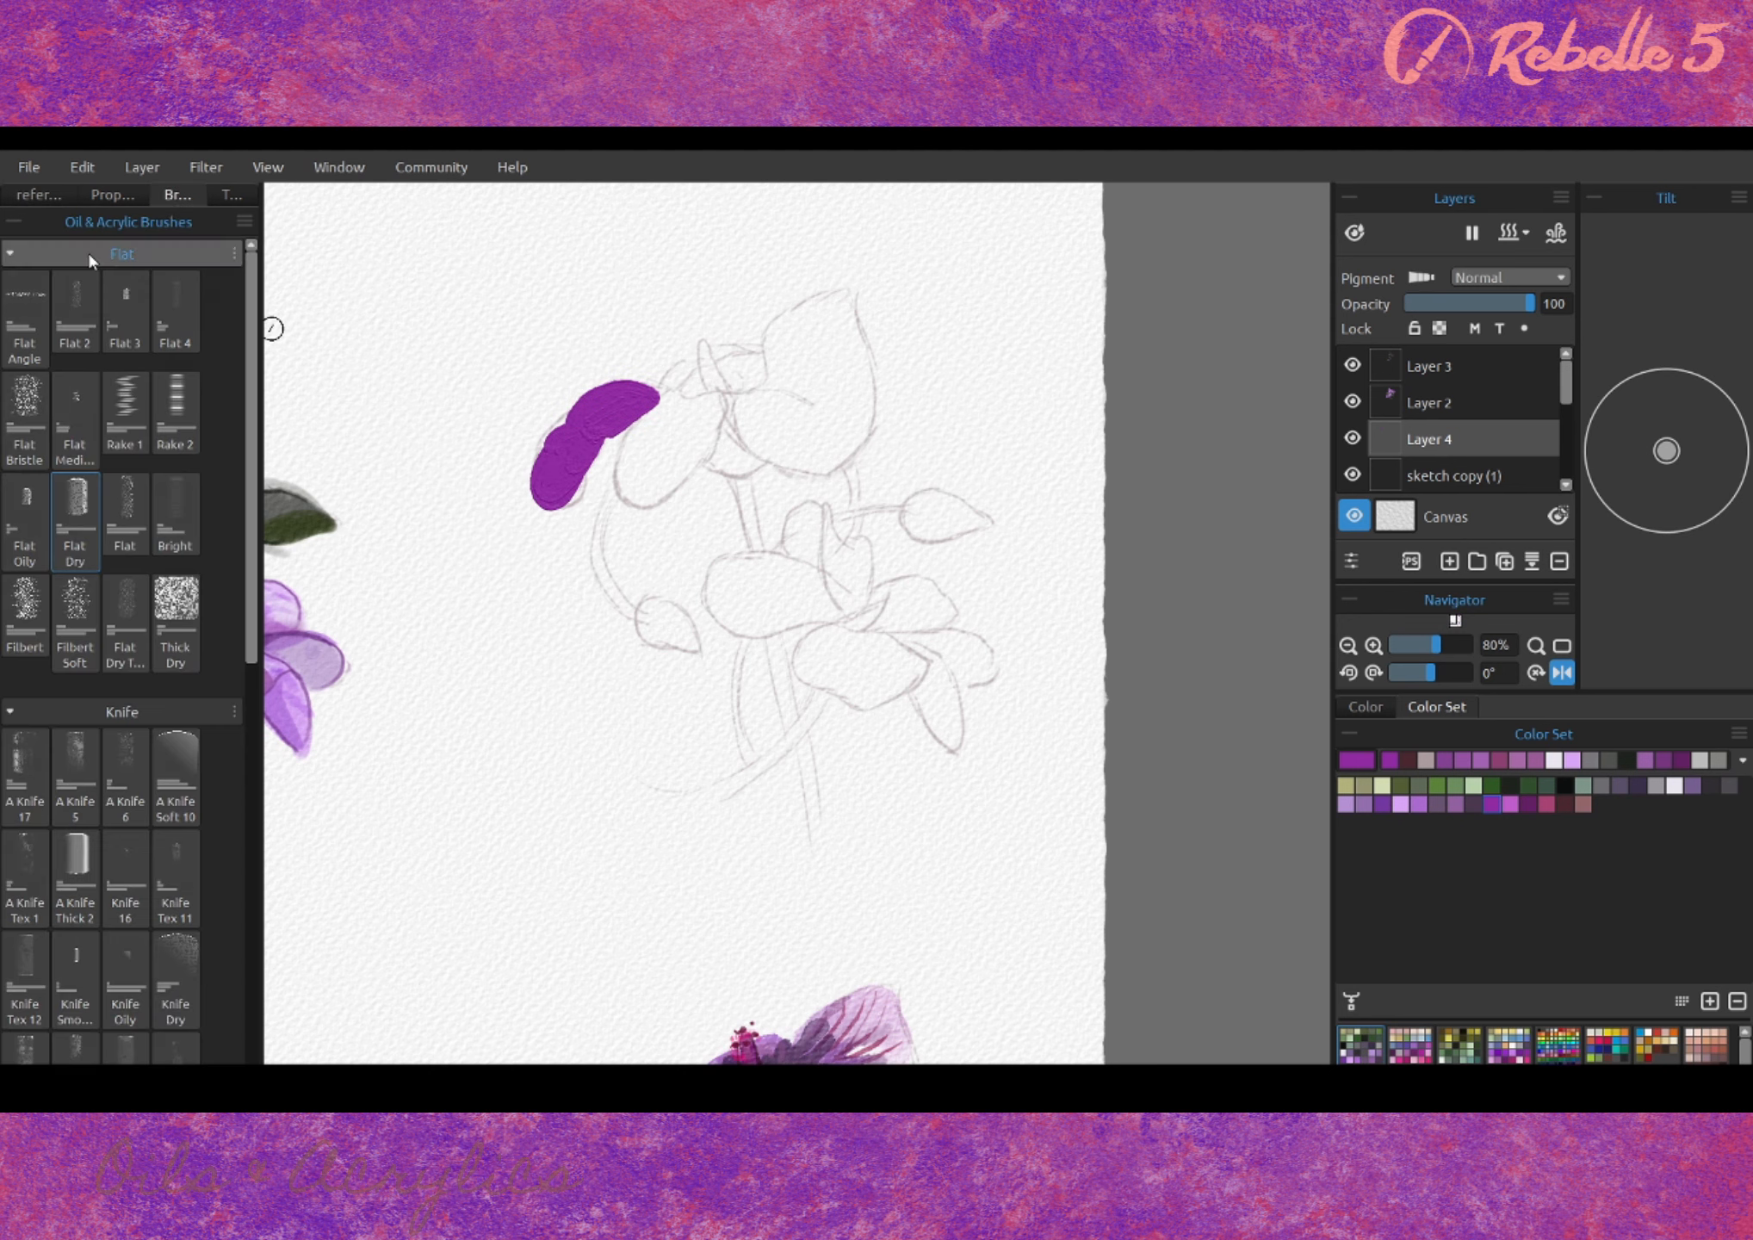
- Block in the upper flower's center and the first lower-flower petals with purple and lilac oil paint
click(38, 194)
mouse_move(728, 384)
mouse_down()
mouse_move(775, 362)
mouse_move(676, 401)
mouse_up()
mouse_move(774, 572)
mouse_down()
mouse_move(800, 602)
mouse_move(757, 607)
mouse_up()
mouse_move(814, 517)
mouse_down()
mouse_move(814, 559)
mouse_move(861, 615)
mouse_move(977, 663)
mouse_move(932, 730)
mouse_move(861, 637)
mouse_move(874, 727)
mouse_up()
alt+click(939, 613)
mouse_move(805, 629)
mouse_down()
mouse_move(769, 642)
mouse_move(749, 615)
mouse_move(840, 624)
mouse_up()
- Fill the upper flower's front and large right petals with light and mid lilac oil paint
click(112, 195)
click(38, 195)
mouse_move(667, 464)
mouse_down()
mouse_move(693, 517)
mouse_move(723, 447)
mouse_move(805, 431)
mouse_move(839, 344)
mouse_up()
alt+click(861, 456)
mouse_move(861, 457)
mouse_down()
mouse_move(896, 379)
mouse_move(878, 331)
mouse_move(826, 336)
mouse_up()
mouse_move(671, 482)
mouse_down()
mouse_move(693, 498)
mouse_move(715, 388)
mouse_move(792, 374)
mouse_up()
- Block in the lower flower's remaining petals with lilac oil paint around the dark center
mouse_move(775, 629)
mouse_down()
mouse_move(787, 667)
mouse_move(827, 594)
mouse_up()
mouse_move(861, 672)
mouse_down()
mouse_move(828, 575)
mouse_move(926, 594)
mouse_up()
mouse_move(899, 524)
mouse_down()
mouse_move(800, 476)
mouse_move(838, 571)
mouse_move(901, 606)
mouse_move(823, 609)
mouse_up()
- Paint the upper flower's pistil in magenta and the calyx, upper stems and right bud in dark green
click(1547, 804)
drag(687, 331, 730, 533)
click(1492, 784)
drag(621, 594, 575, 493)
mouse_move(818, 498)
mouse_down()
mouse_move(904, 491)
mouse_move(943, 512)
mouse_up()
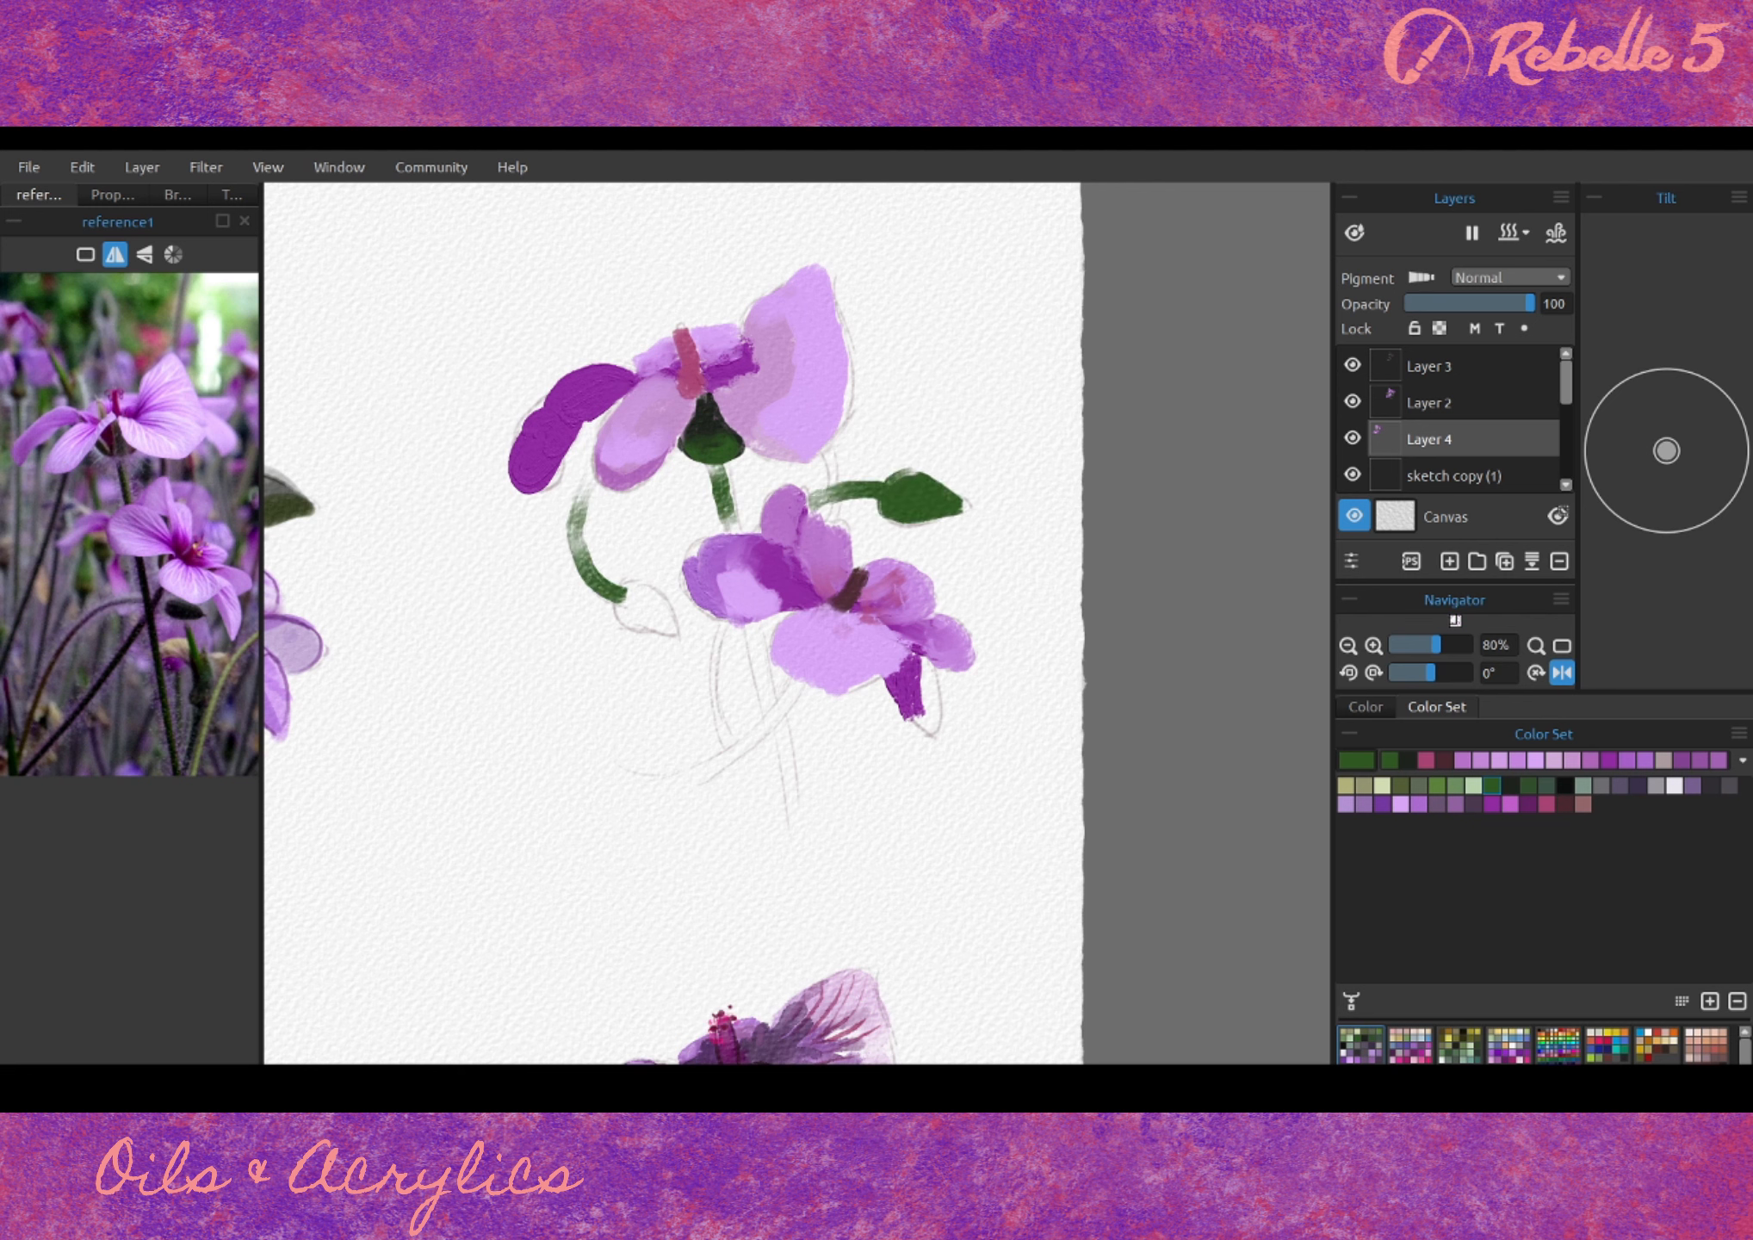
- Paint the left bud and the lower stems in dark green, undoing and repainting the main and crossing stems
drag(723, 621, 708, 701)
mouse_move(615, 594)
mouse_down()
mouse_move(671, 624)
mouse_move(788, 796)
mouse_up()
drag(787, 698, 675, 766)
key(ctrl+z)
key(ctrl+z)
drag(753, 632, 788, 805)
drag(805, 684, 693, 769)
- Shade the lower flower's pointed and rear petals with grayish purple and lighten the upper flower's front-left petal with lilac
alt+click(918, 678)
drag(914, 665, 930, 728)
drag(799, 572, 790, 521)
alt+click(633, 409)
drag(607, 435, 663, 379)
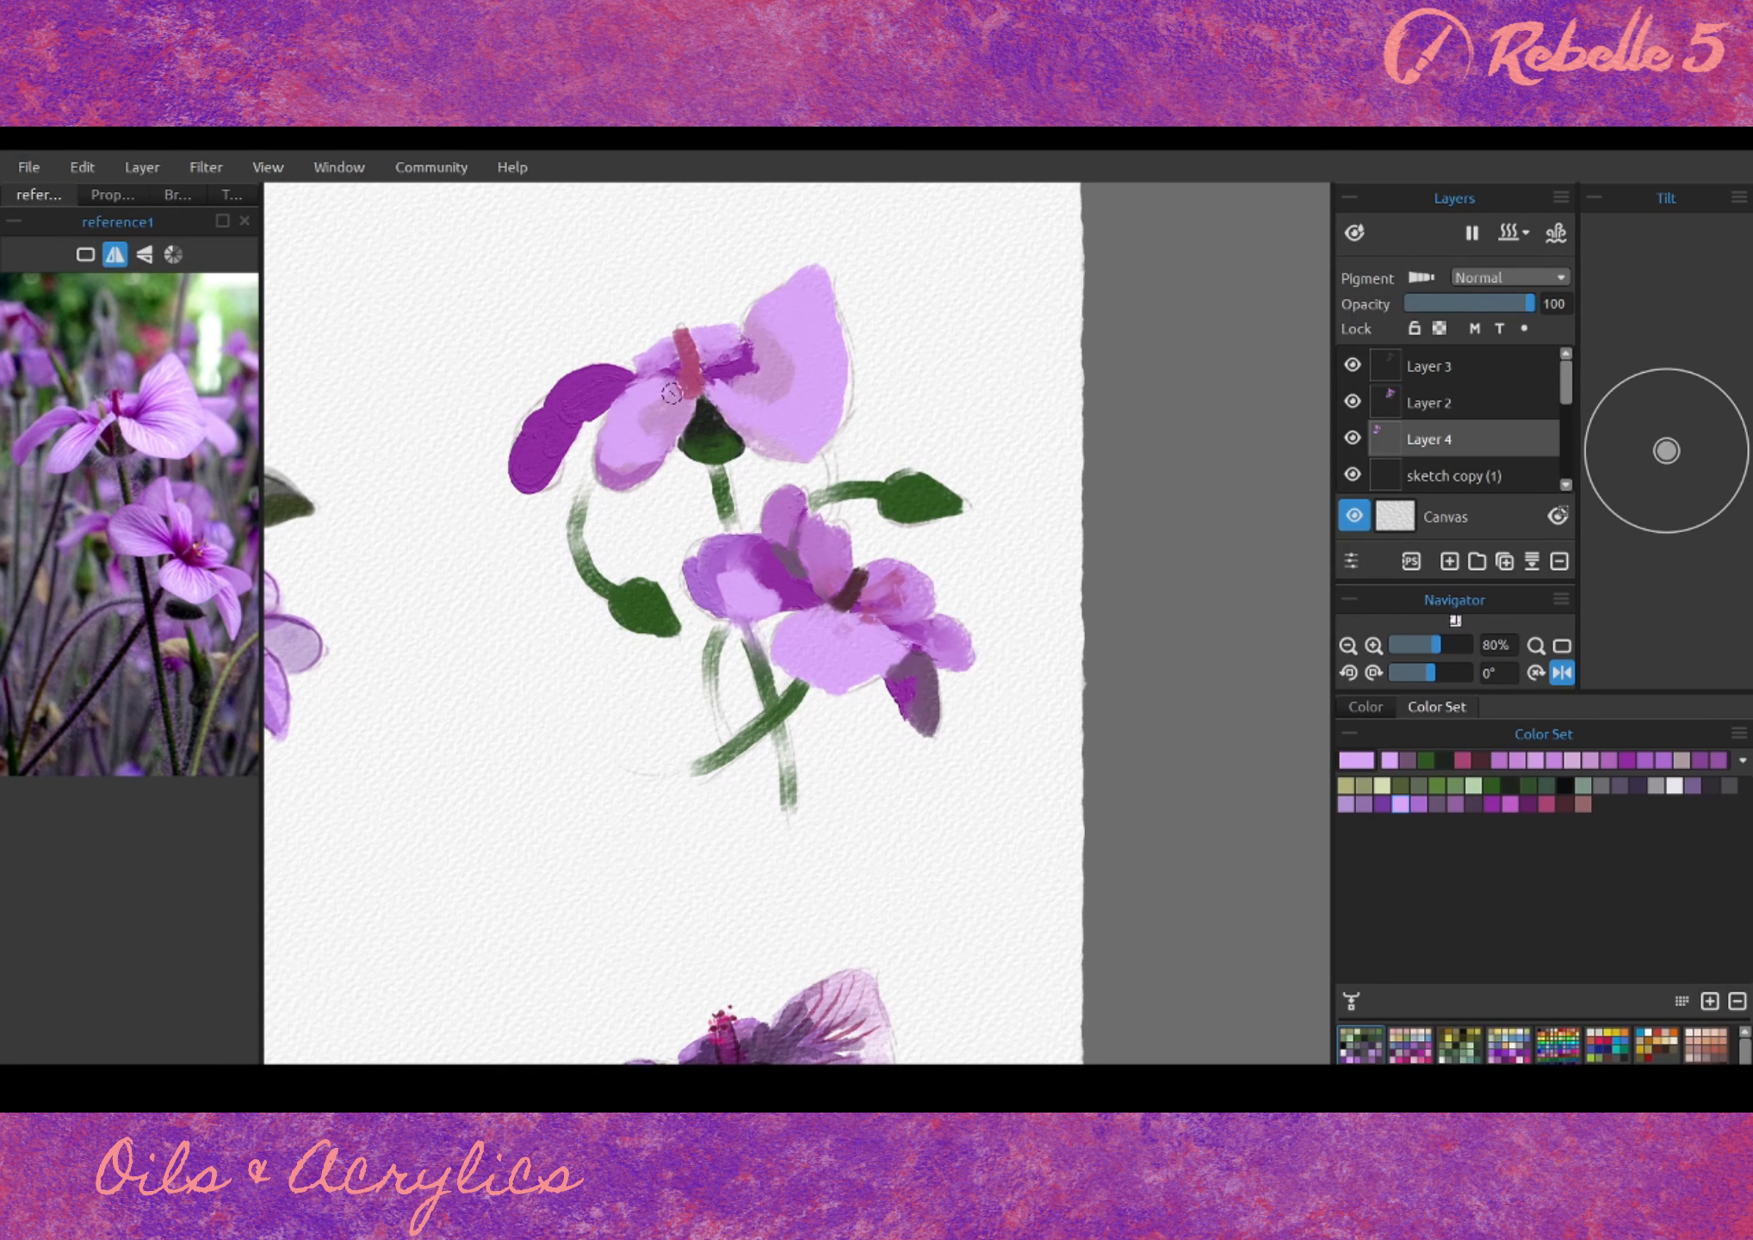
- Blend sampled purple into the upper flower's large right and front-left petals as soft veins
alt+click(751, 364)
mouse_move(805, 344)
mouse_down()
mouse_move(732, 404)
mouse_move(799, 289)
mouse_up()
drag(655, 414, 672, 379)
- Blend sampled purple and lilac tones across the lower flower's petals, including the pointed bottom petal
alt+click(724, 377)
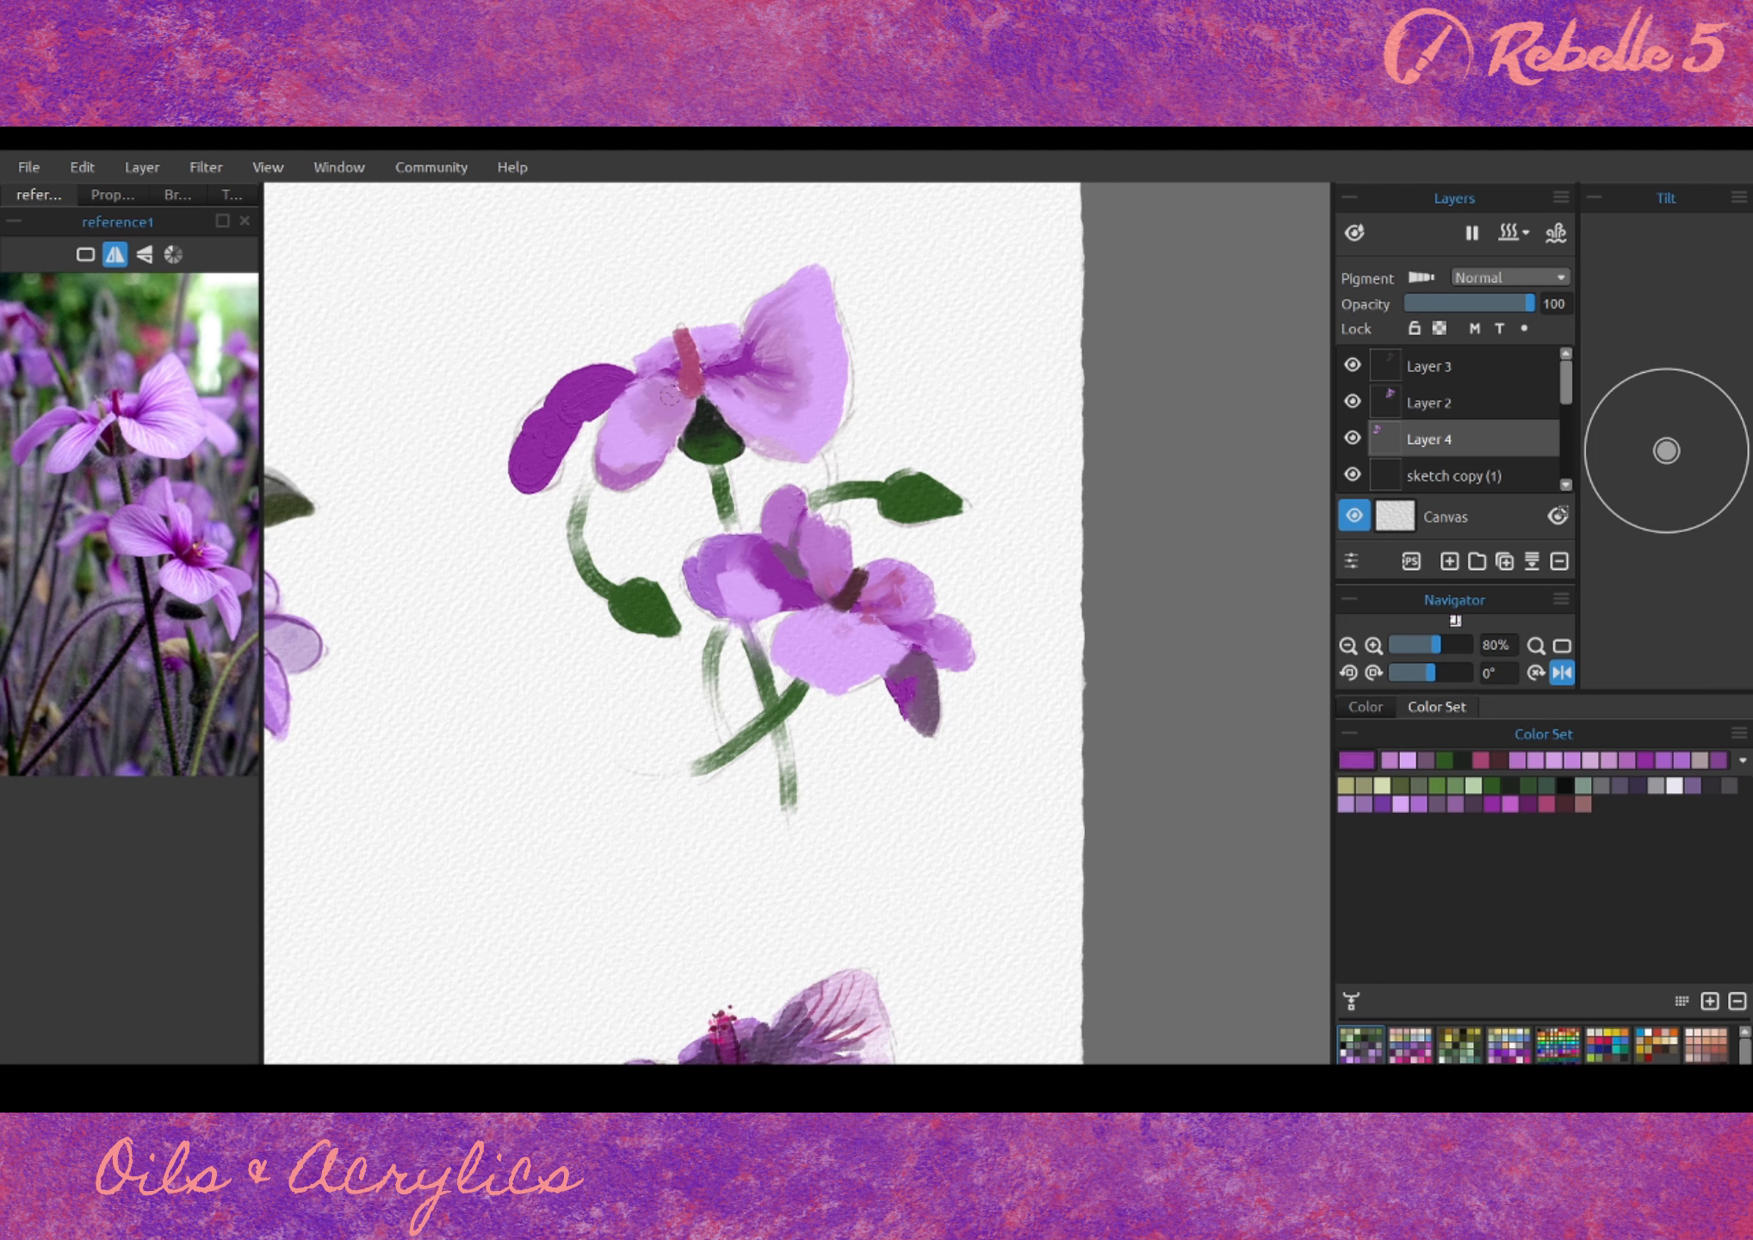
mouse_move(739, 604)
mouse_down()
mouse_move(794, 596)
mouse_move(753, 562)
mouse_move(759, 604)
mouse_move(792, 572)
mouse_move(832, 612)
mouse_move(885, 595)
mouse_move(876, 629)
mouse_move(842, 636)
mouse_move(862, 621)
mouse_move(839, 676)
mouse_move(914, 684)
mouse_move(871, 701)
mouse_move(926, 666)
mouse_move(919, 723)
mouse_up()
alt+click(851, 642)
alt+click(914, 684)
- Repaint the upper flower's drooping left petal in pinkish lilac, leaving a darker purple edge
alt+click(520, 395)
mouse_move(517, 478)
mouse_down()
mouse_move(551, 413)
mouse_move(628, 370)
mouse_up()
key(d)
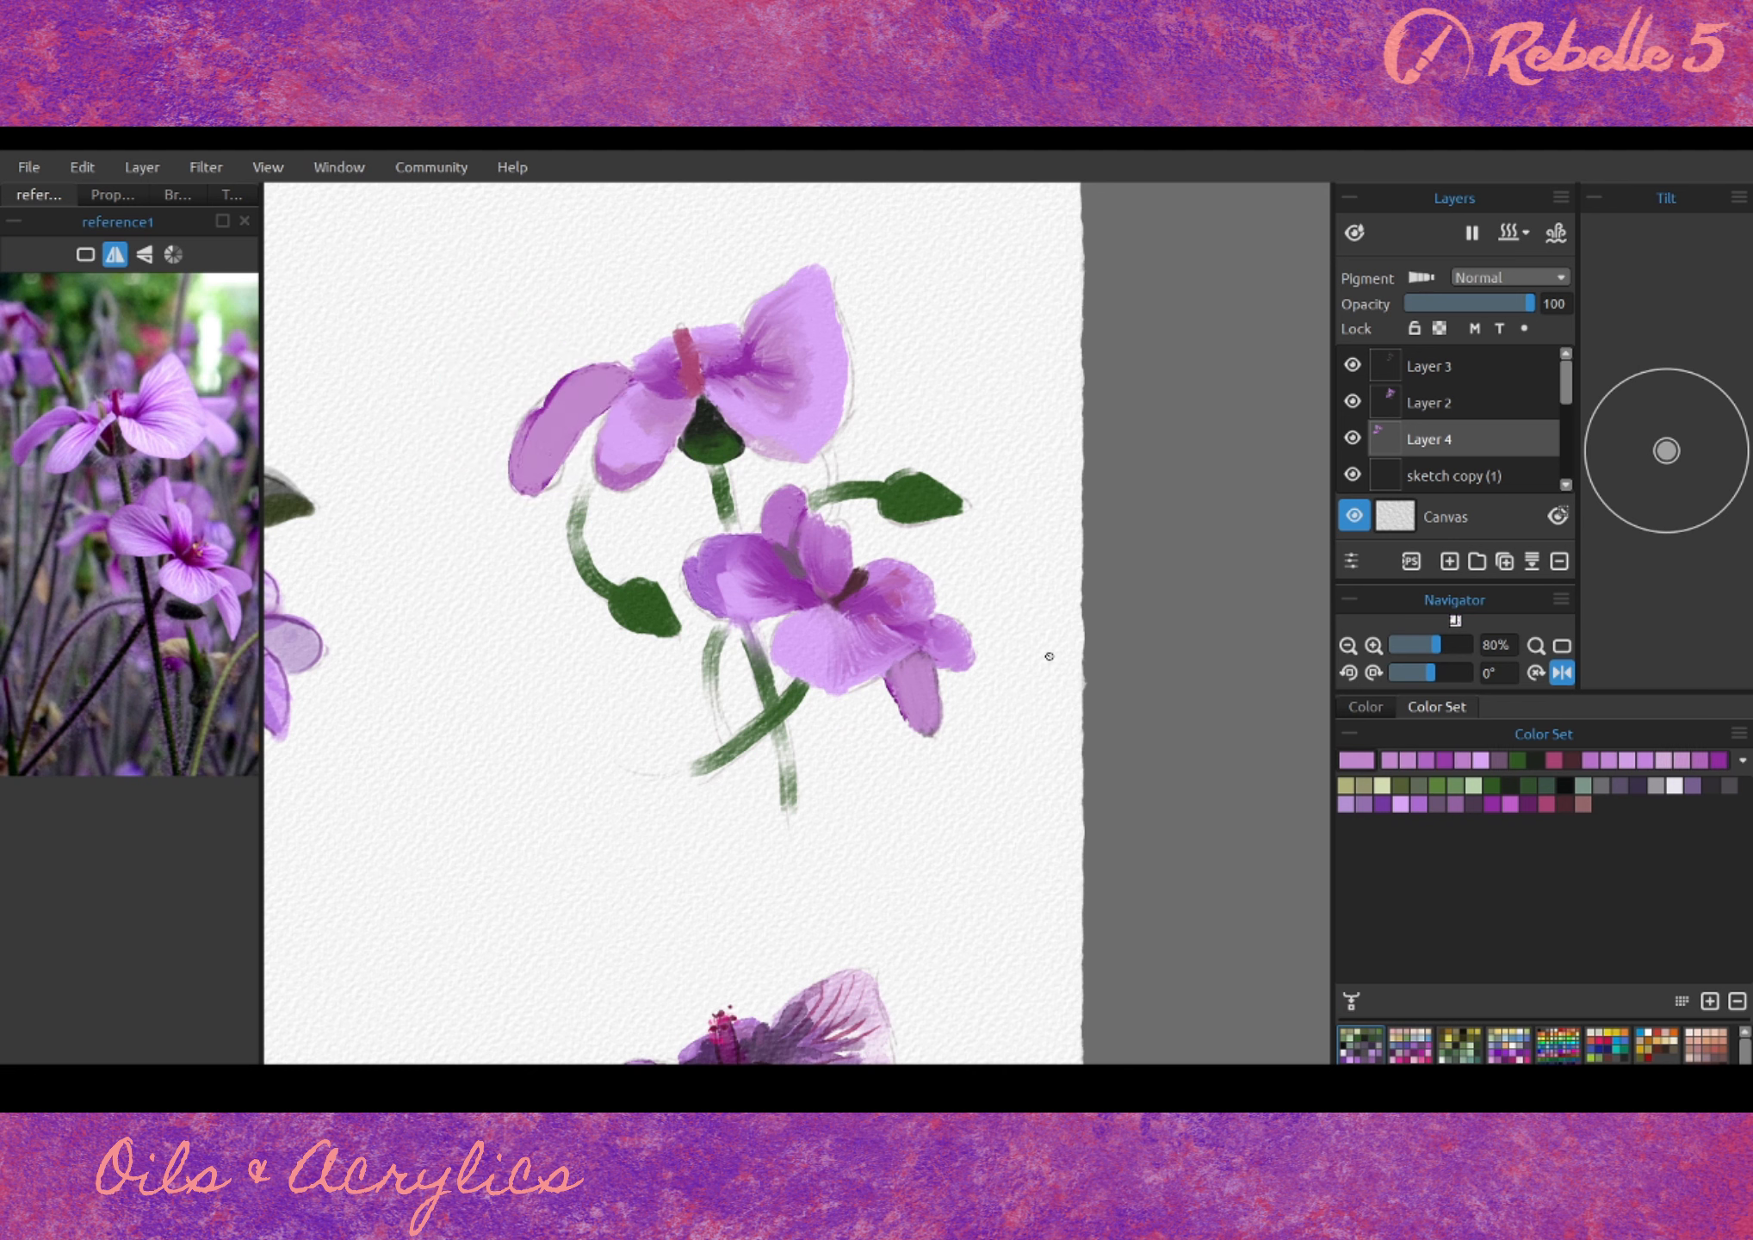
- Lighten the two green buds with a muted light green sampled from the canvas
alt+click(914, 487)
drag(886, 504, 932, 514)
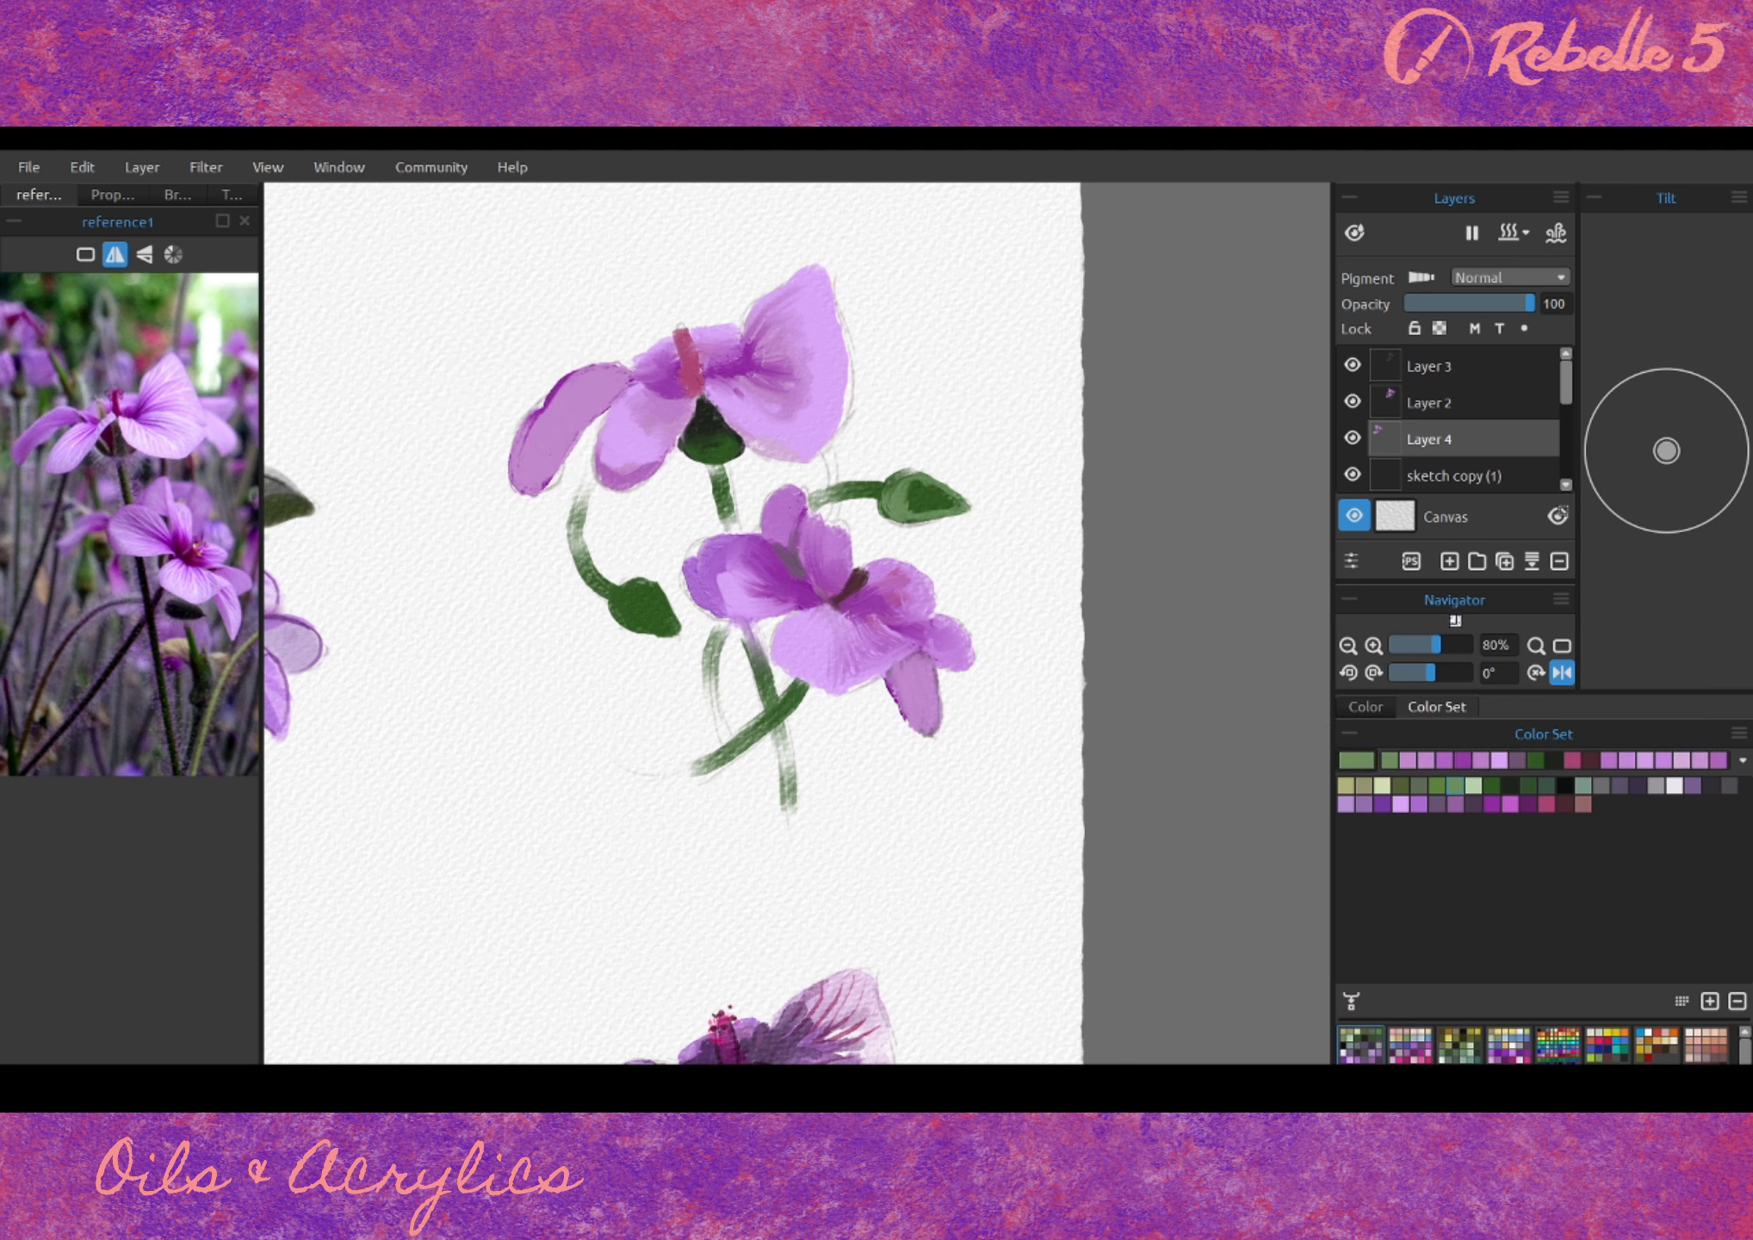
drag(622, 587, 679, 627)
- Blend muted purple over the two buds, the upper flower's calyx, and the green stems
click(1462, 761)
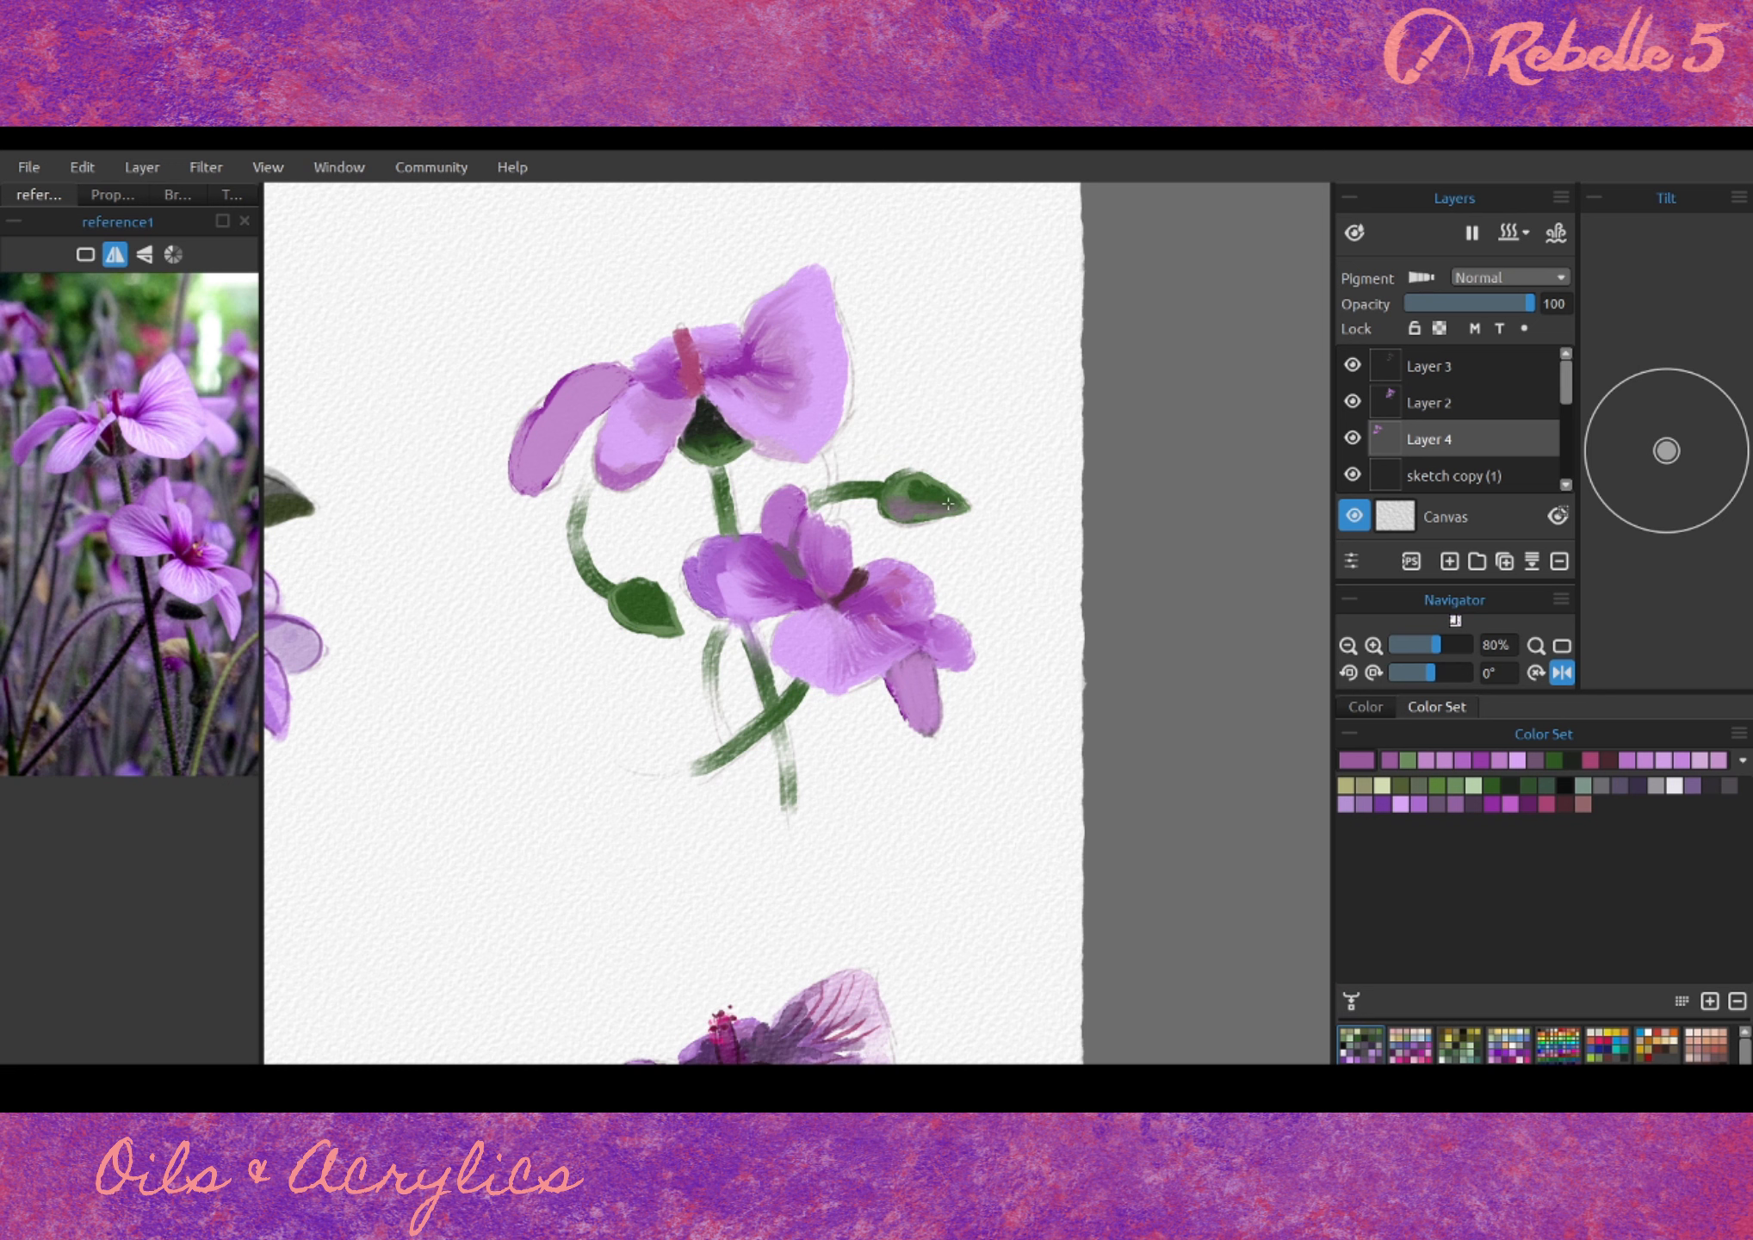
mouse_move(686, 445)
mouse_down()
mouse_move(706, 411)
mouse_move(715, 471)
mouse_up()
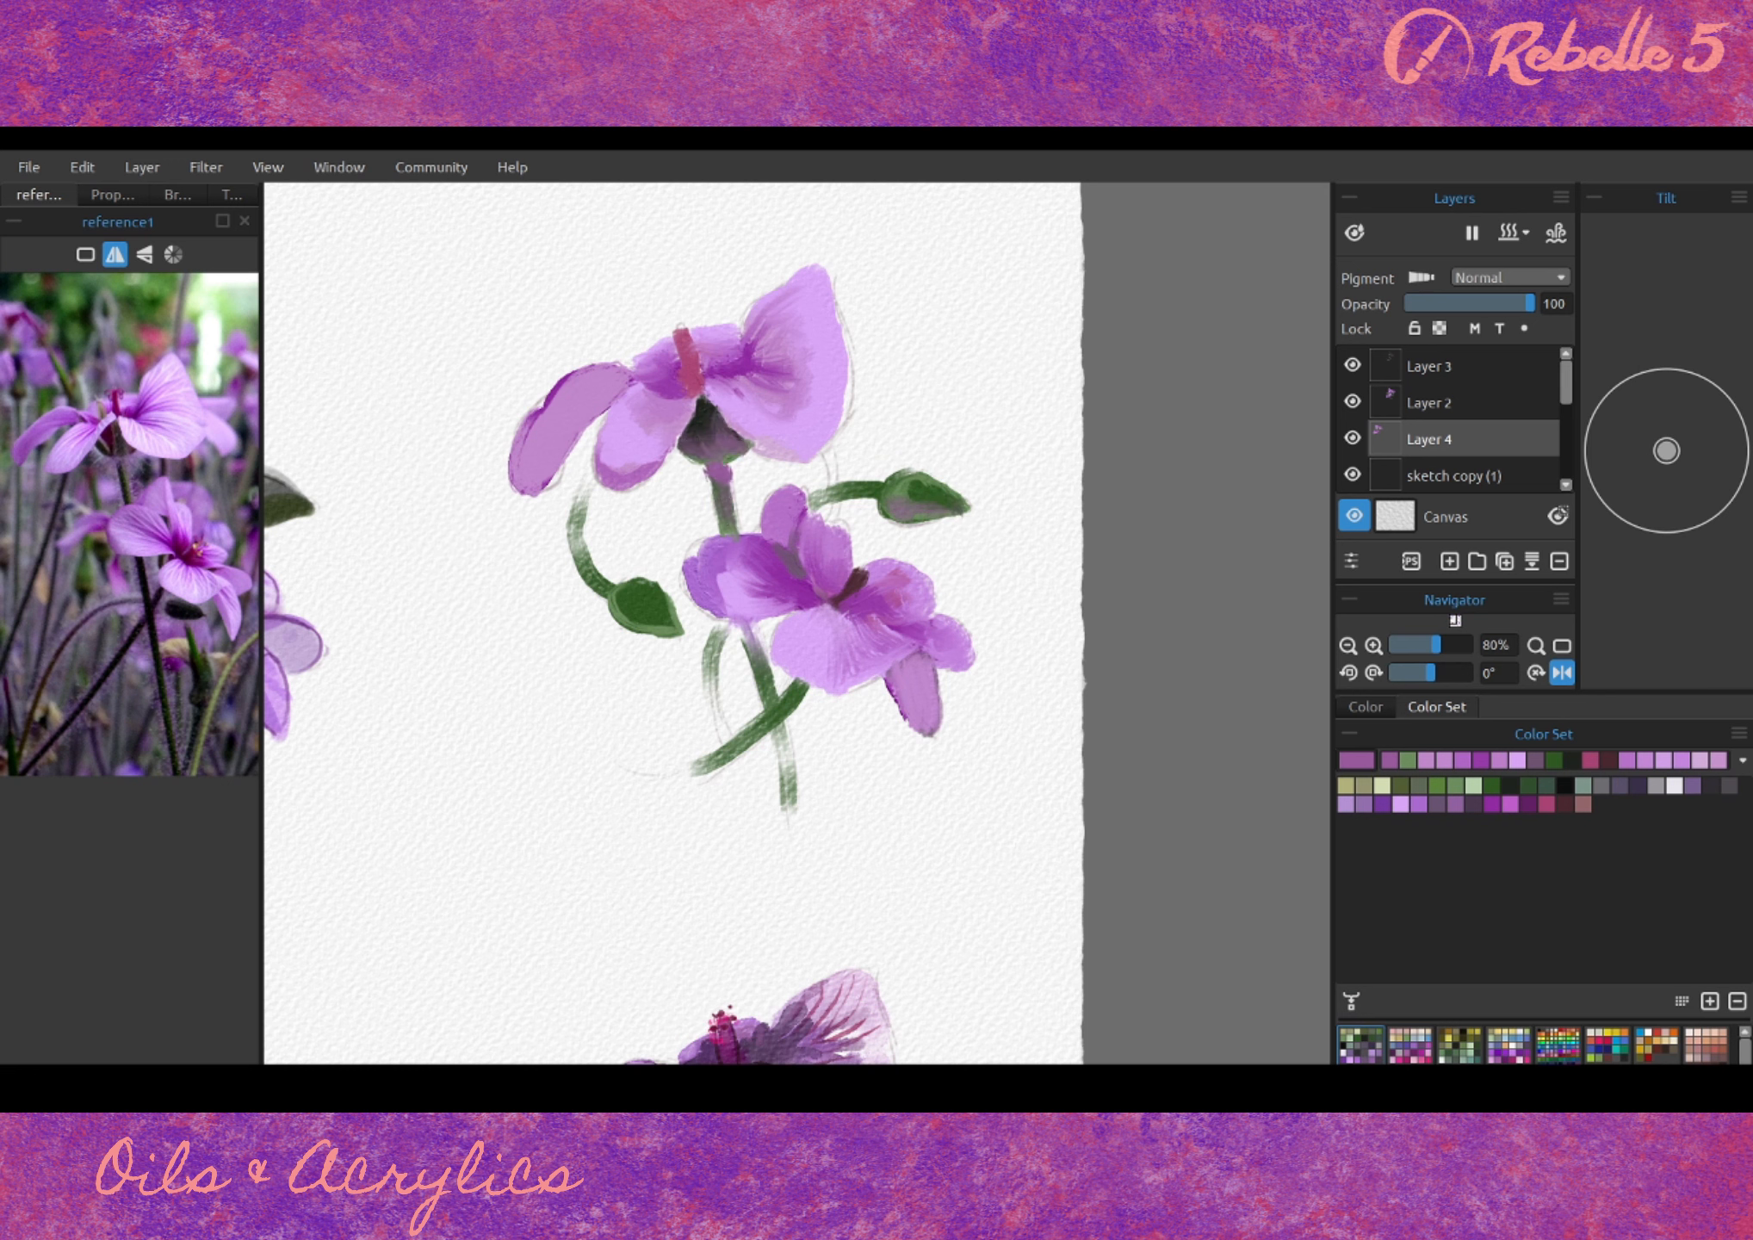
mouse_move(592, 473)
mouse_down()
mouse_move(582, 551)
mouse_move(596, 469)
mouse_up()
mouse_move(701, 762)
mouse_down()
mouse_move(763, 670)
mouse_move(720, 706)
mouse_up()
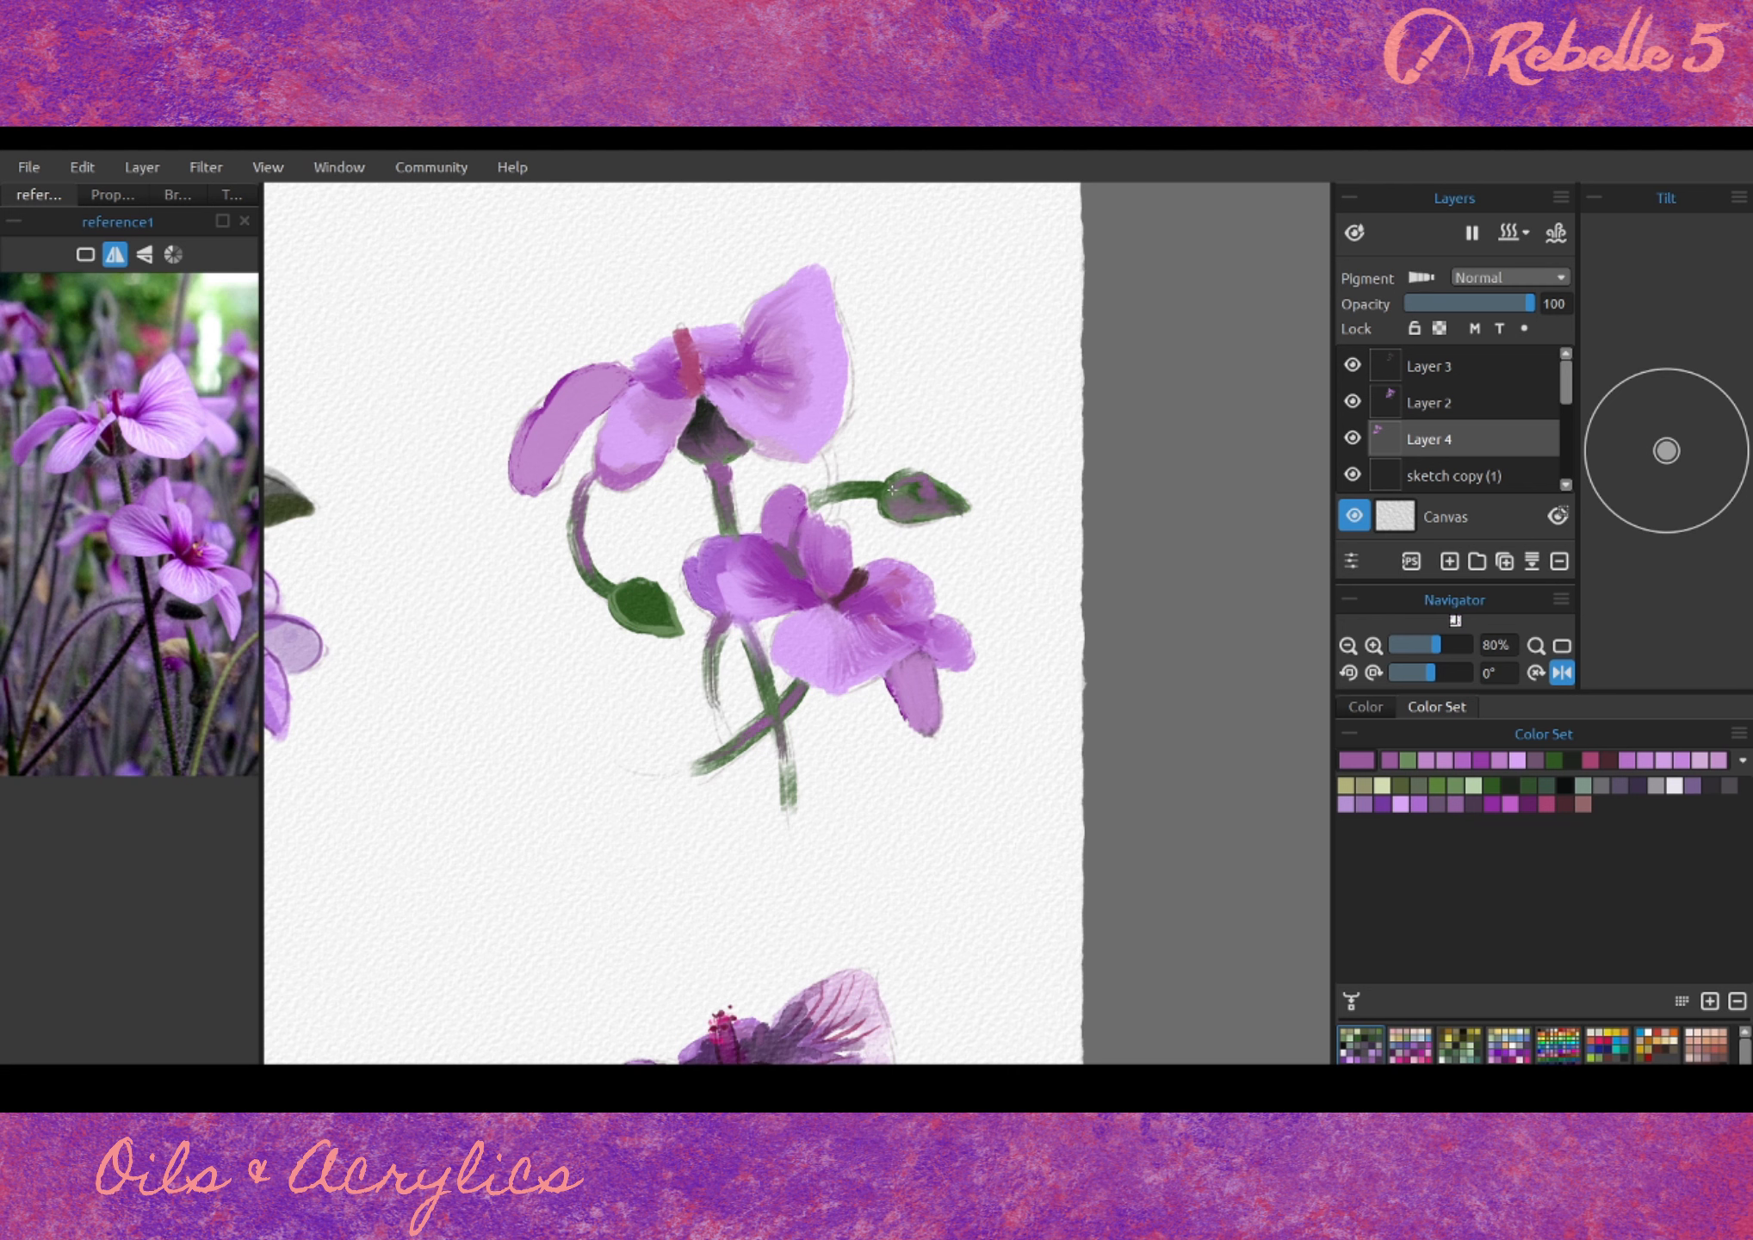
drag(627, 609, 663, 628)
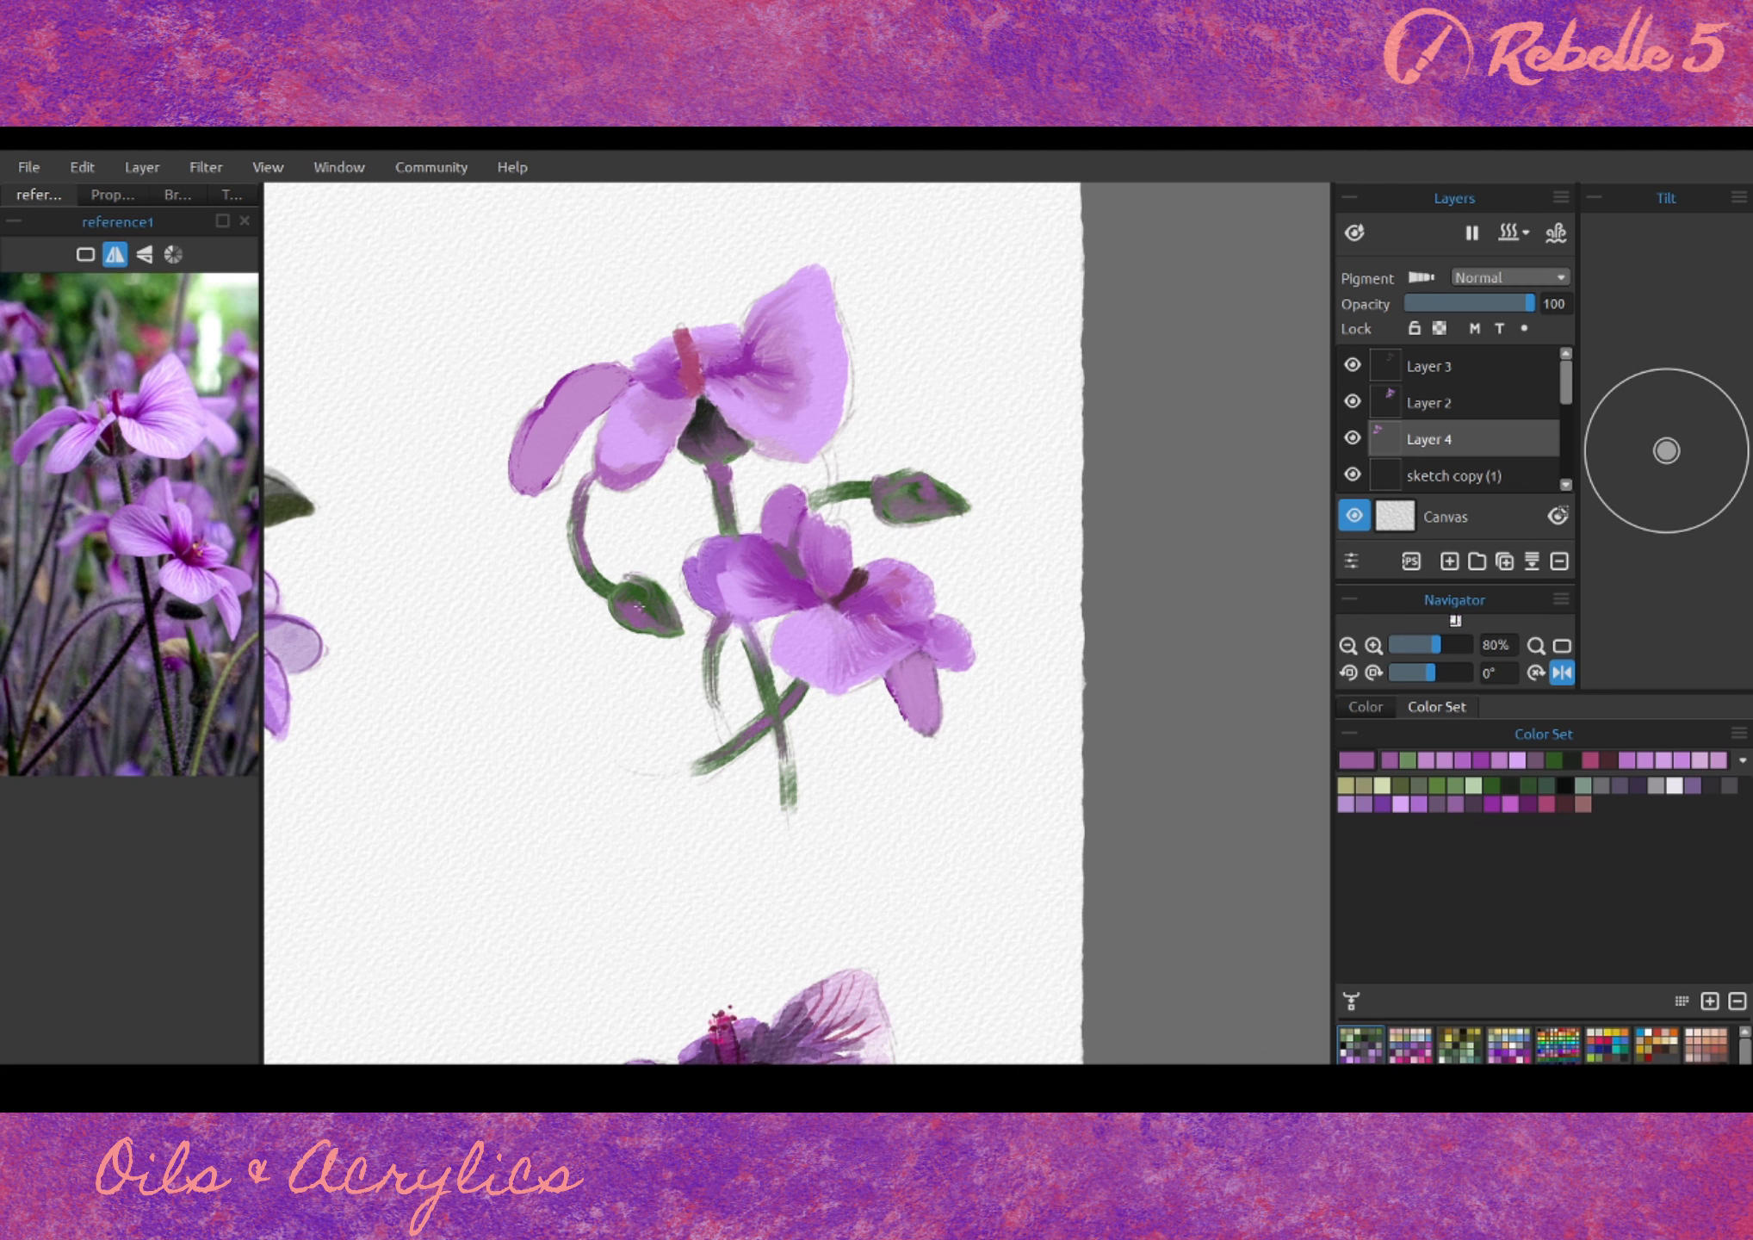
- Dab crimson stamen tips onto the centers of both flowers using the sampled stamen color
alt+click(686, 349)
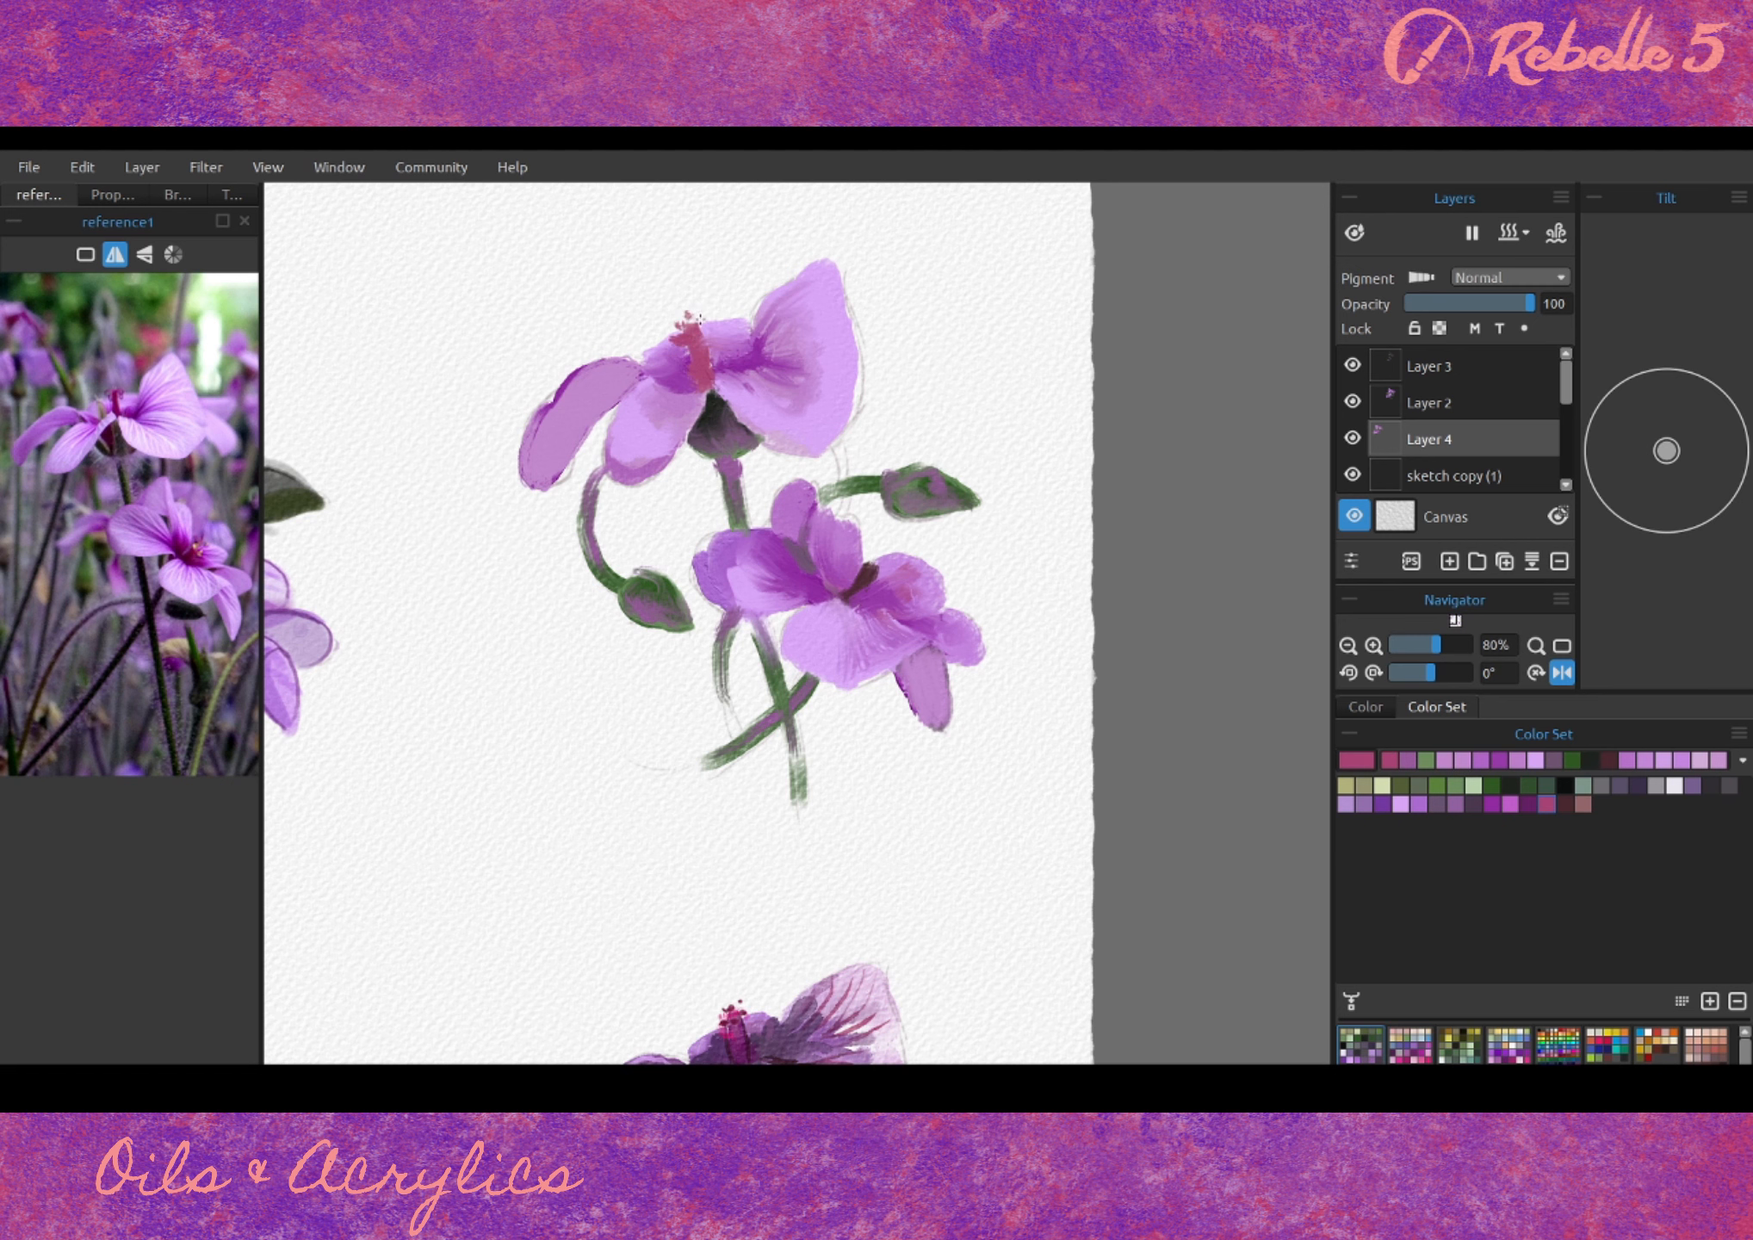
drag(861, 589, 852, 594)
- Paint thin near-white veins across the petals of both flowers, undoing stray strokes
alt+click(574, 413)
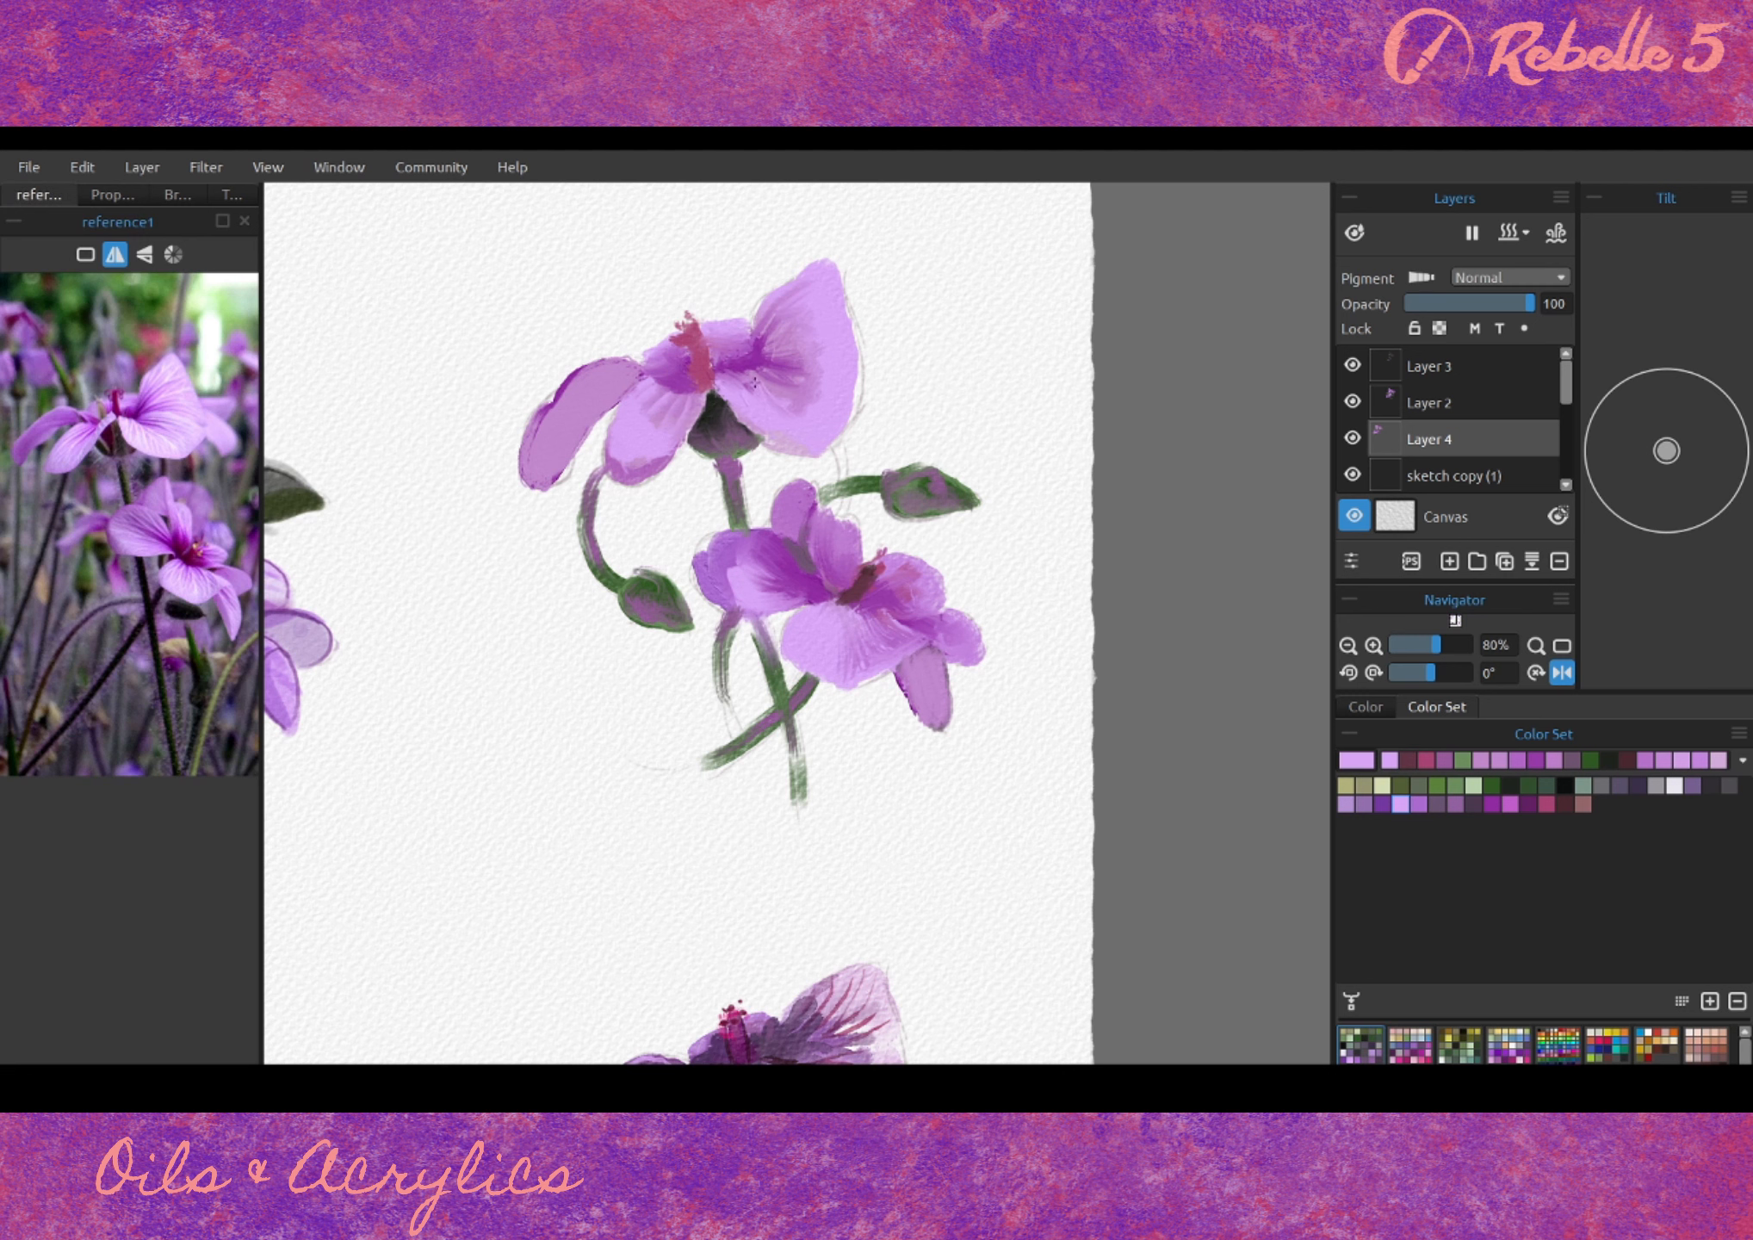
alt+click(981, 430)
mouse_move(756, 413)
mouse_down()
mouse_move(728, 374)
mouse_move(839, 301)
mouse_up()
key(ctrl+z)
key(ctrl+z)
key(ctrl+z)
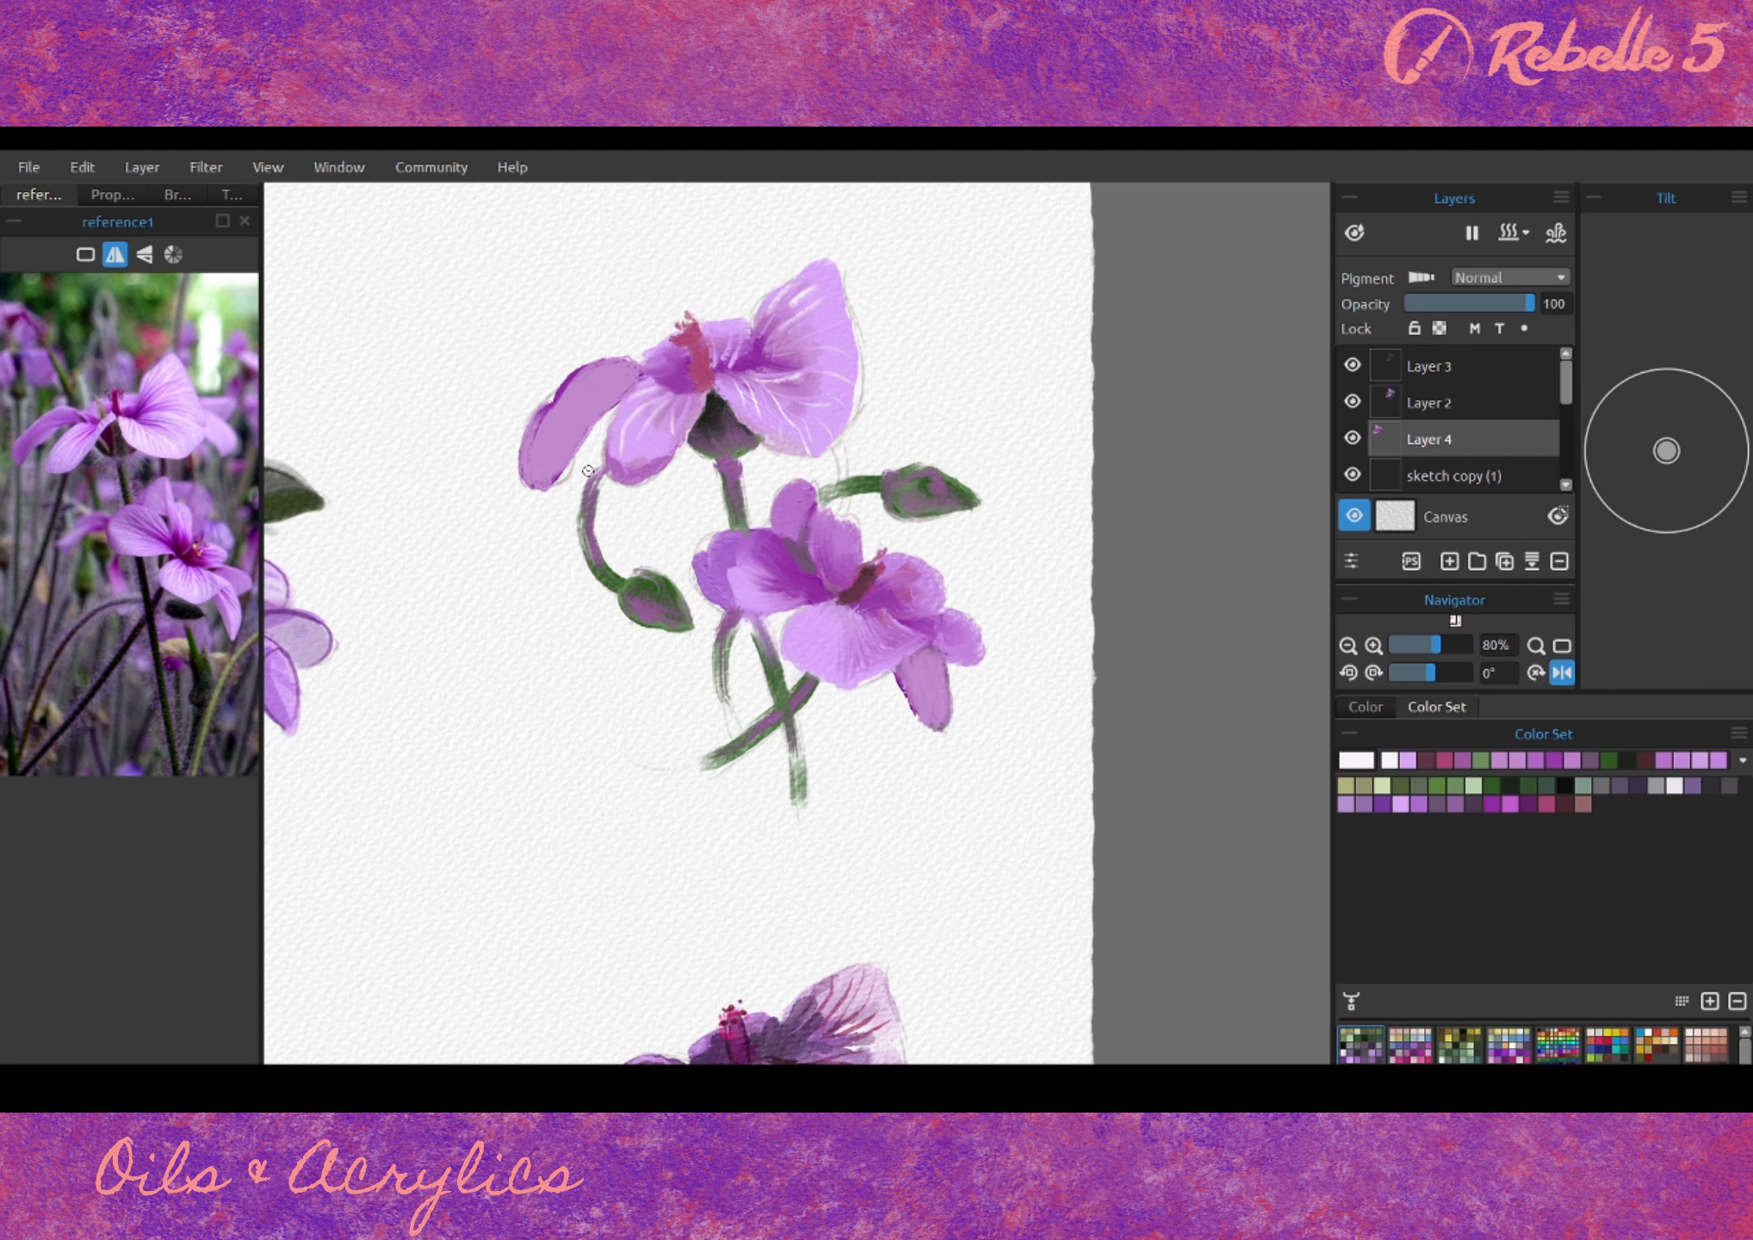
drag(558, 390, 620, 360)
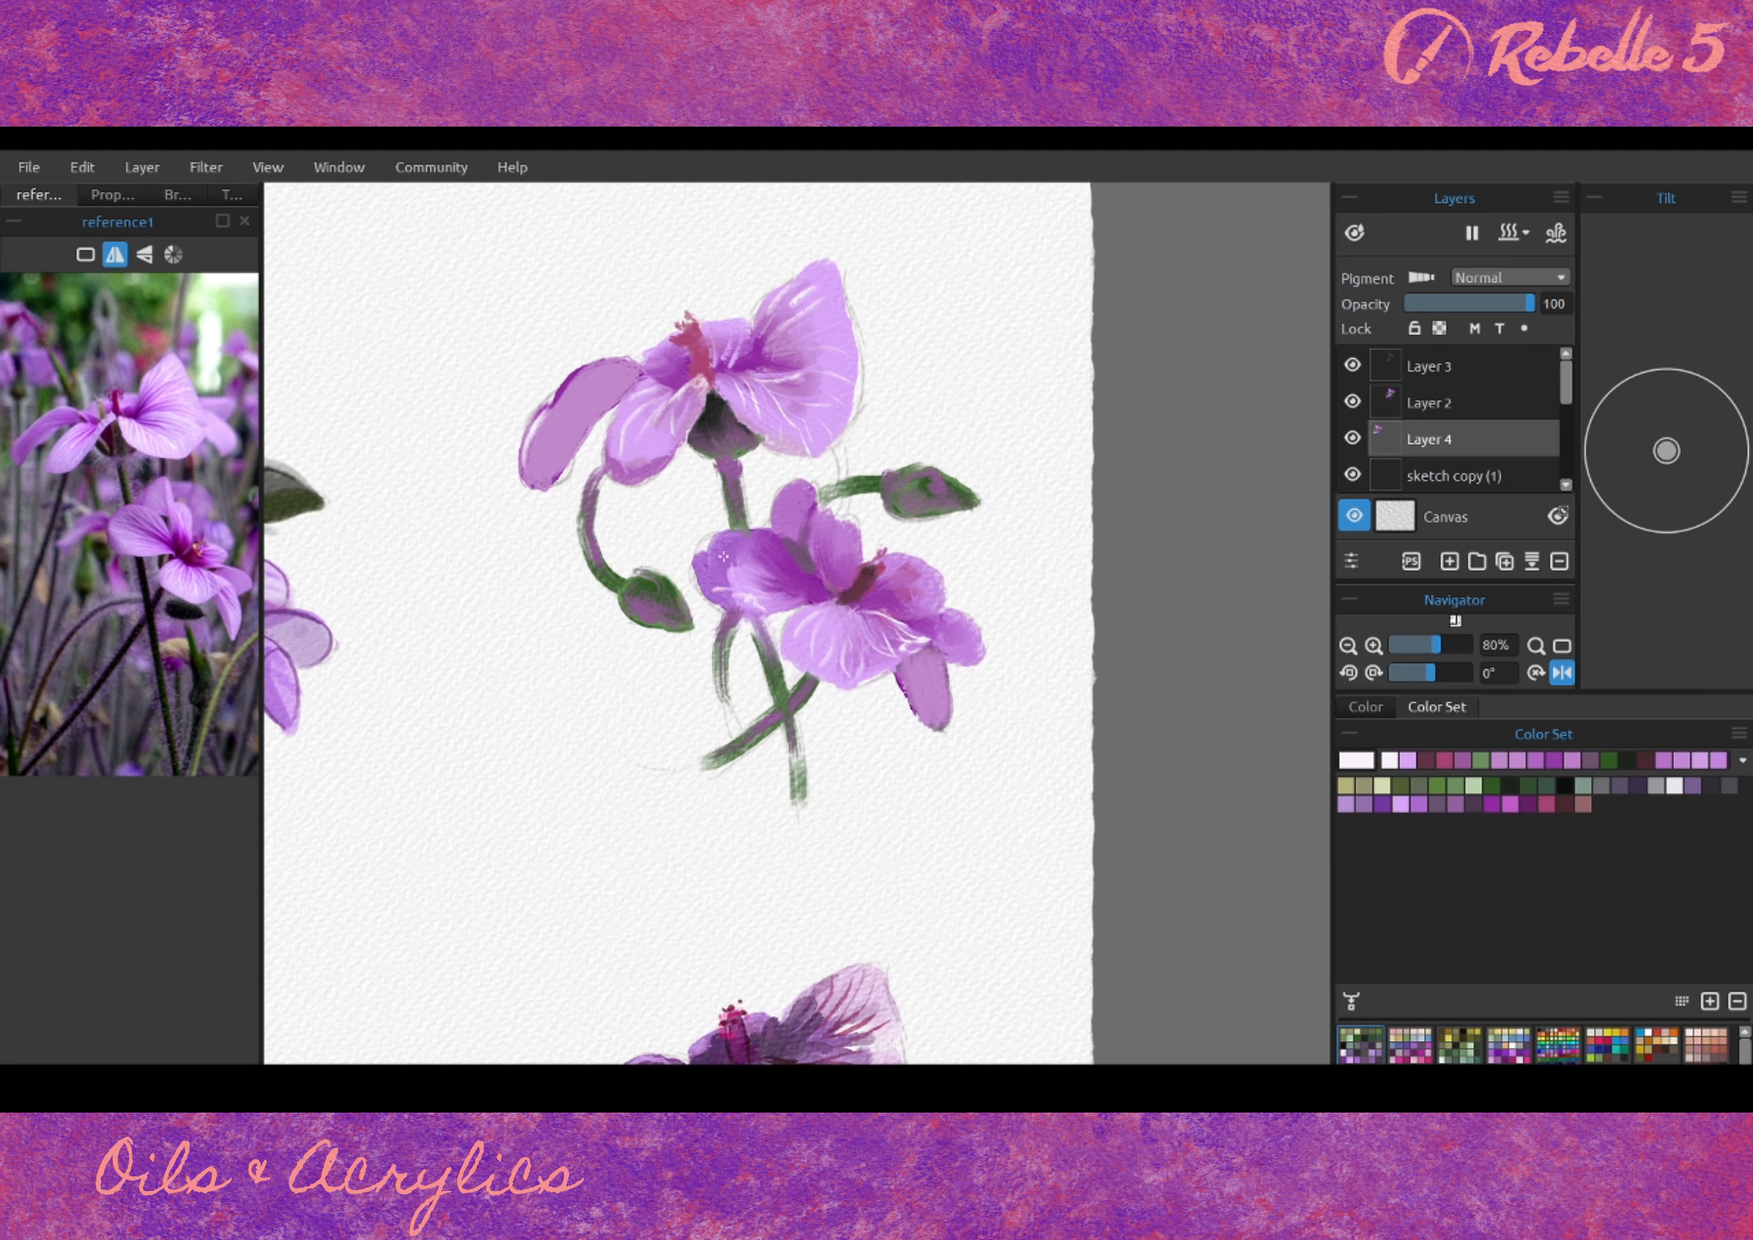
key(ctrl+z)
- Use the Fat bristle brush to lay pale lilac texture on both flowers' left petals, with grayish purple beside the upper stamen
alt+click(796, 566)
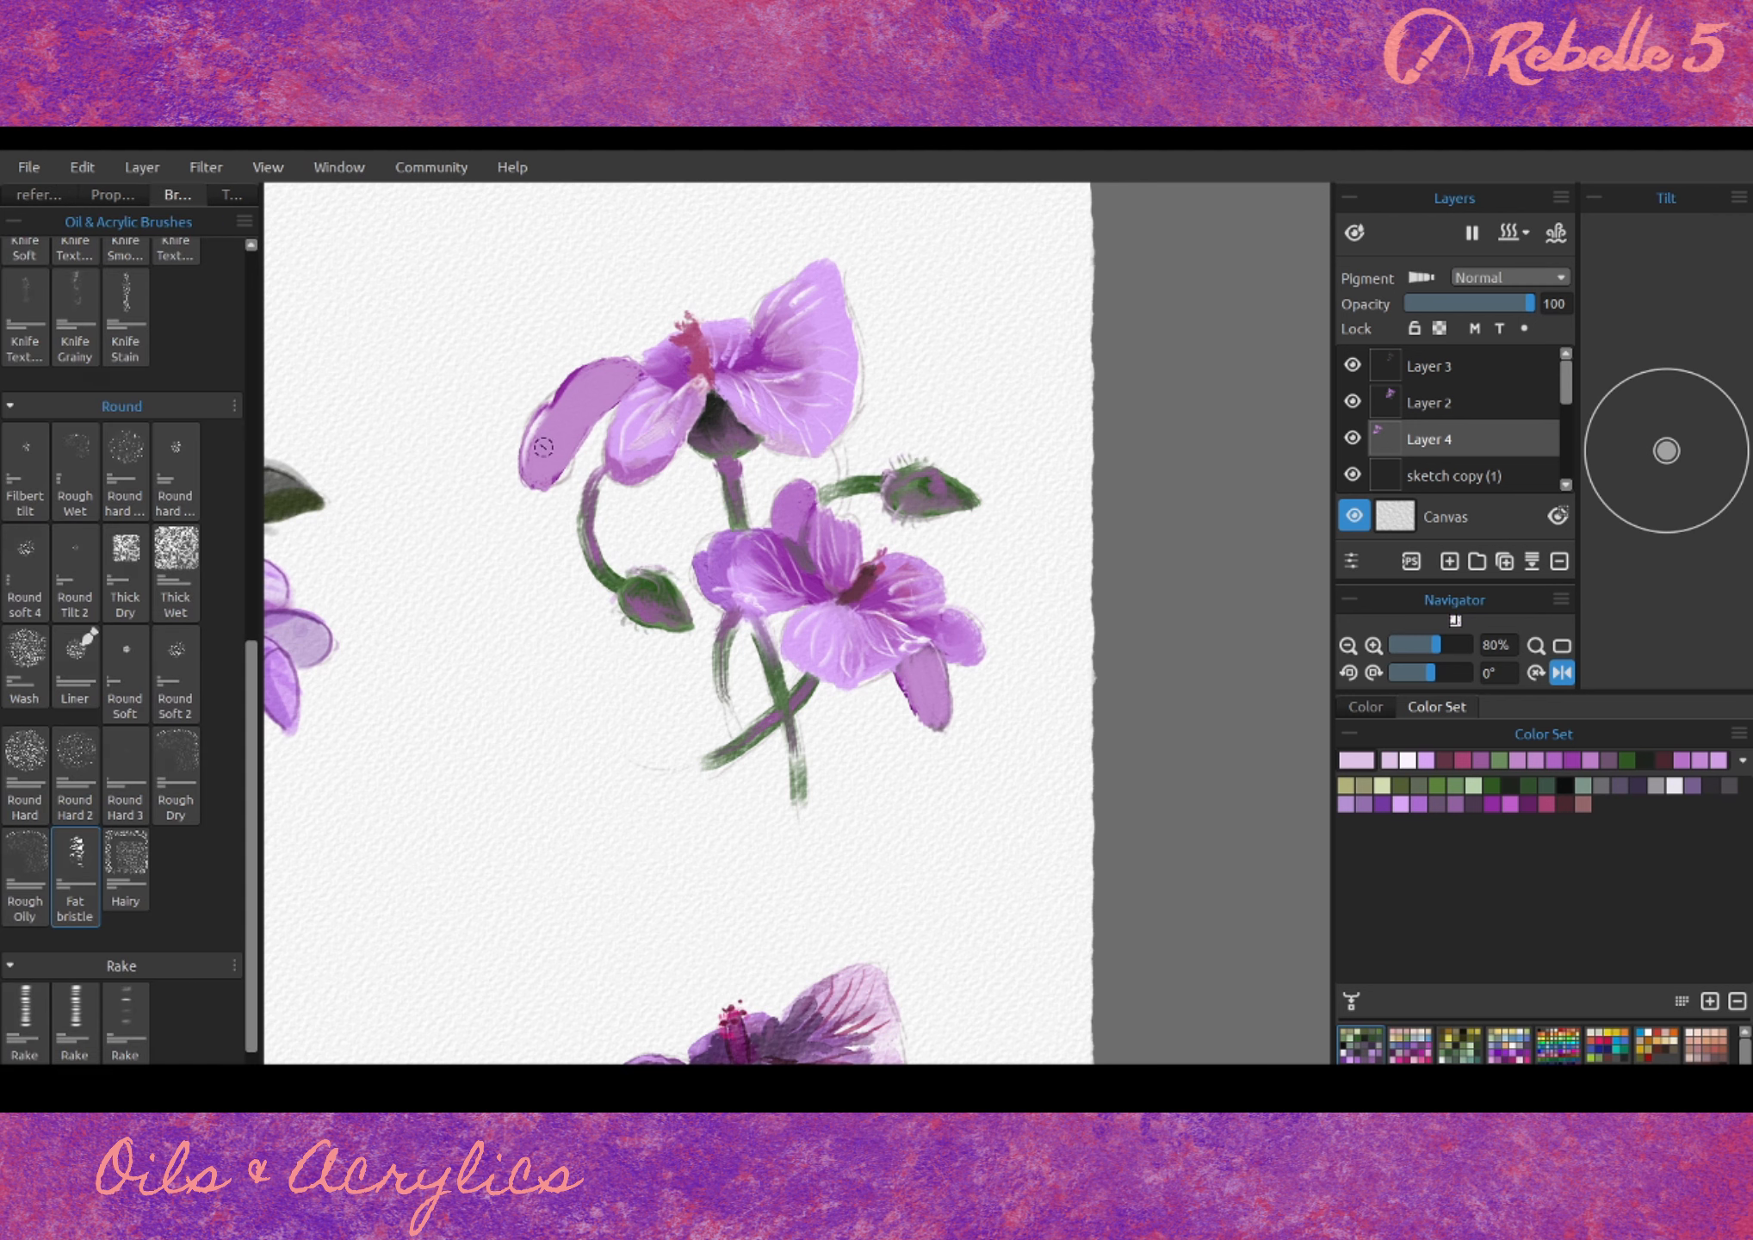
drag(624, 377, 555, 426)
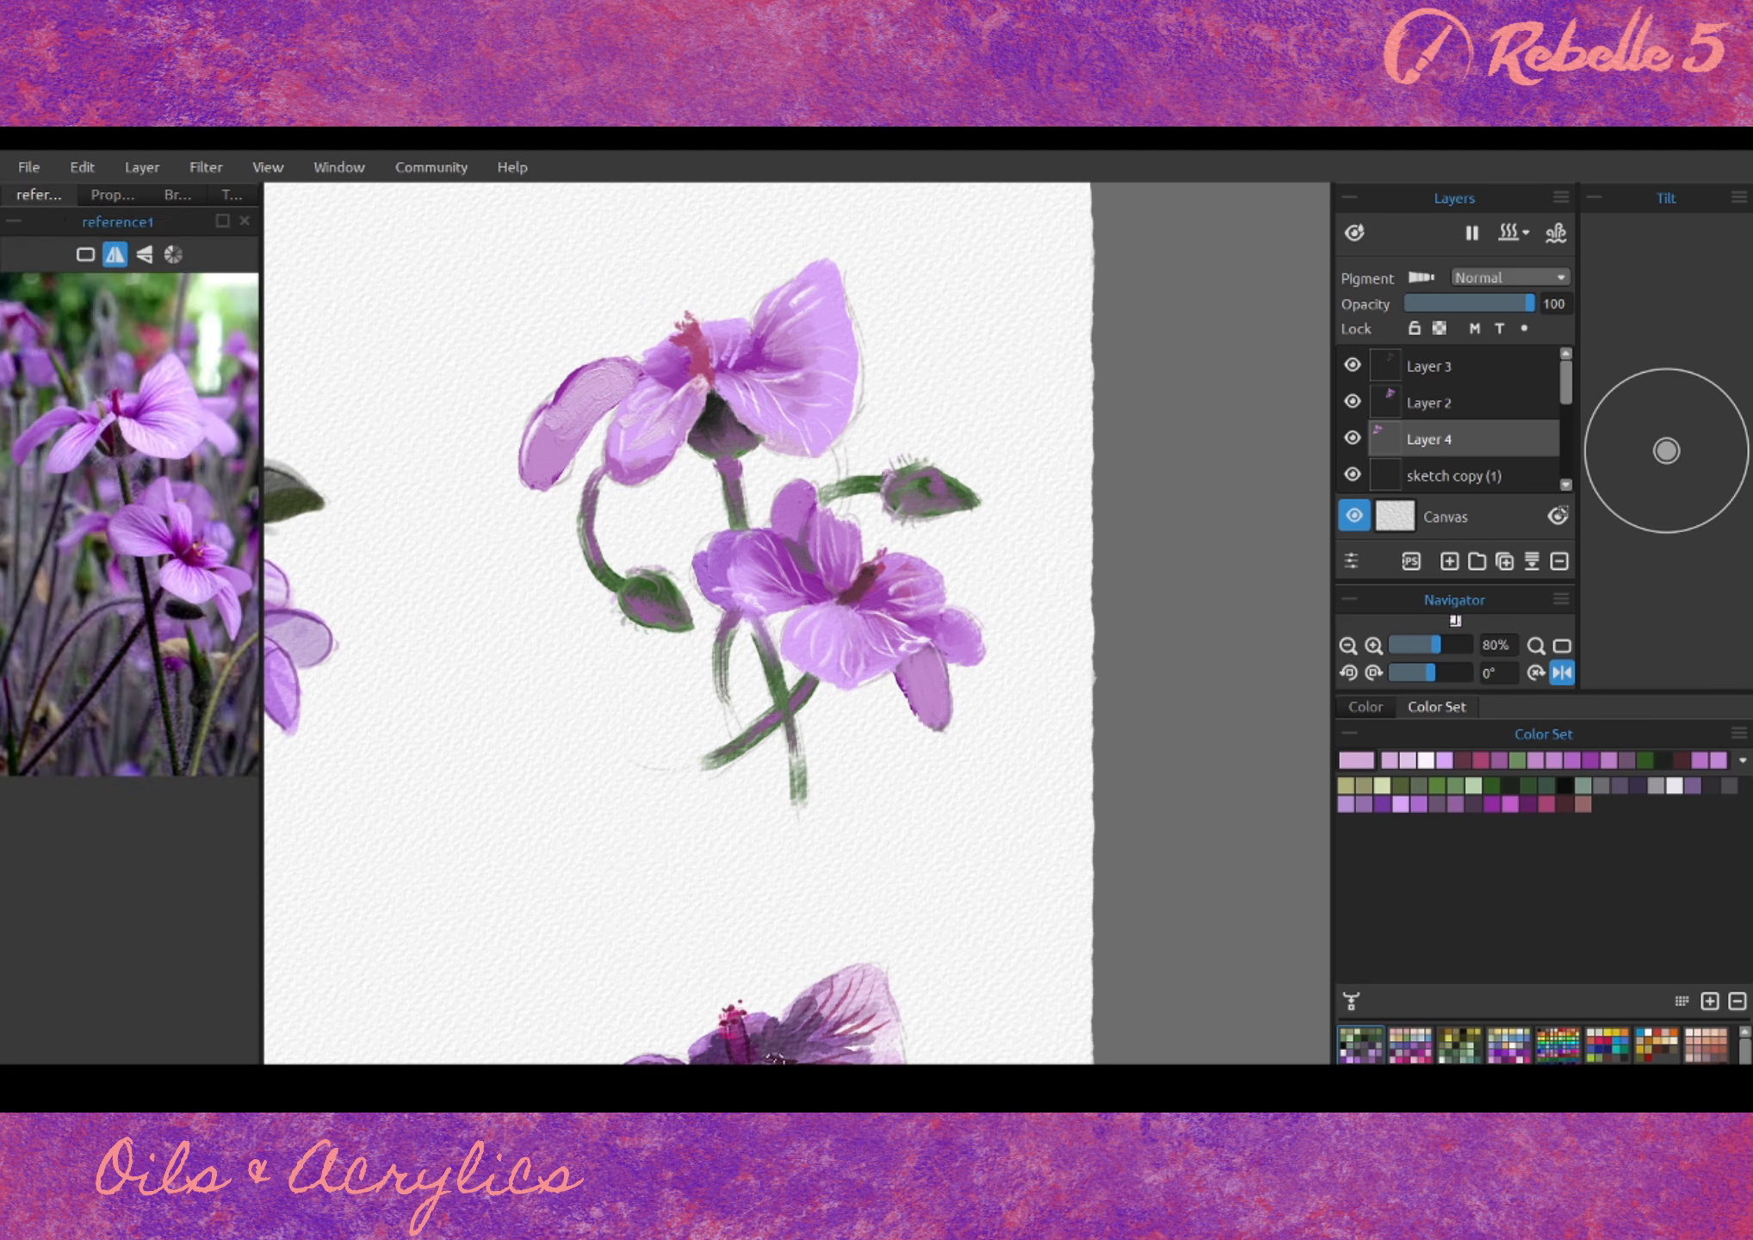
drag(643, 371, 676, 366)
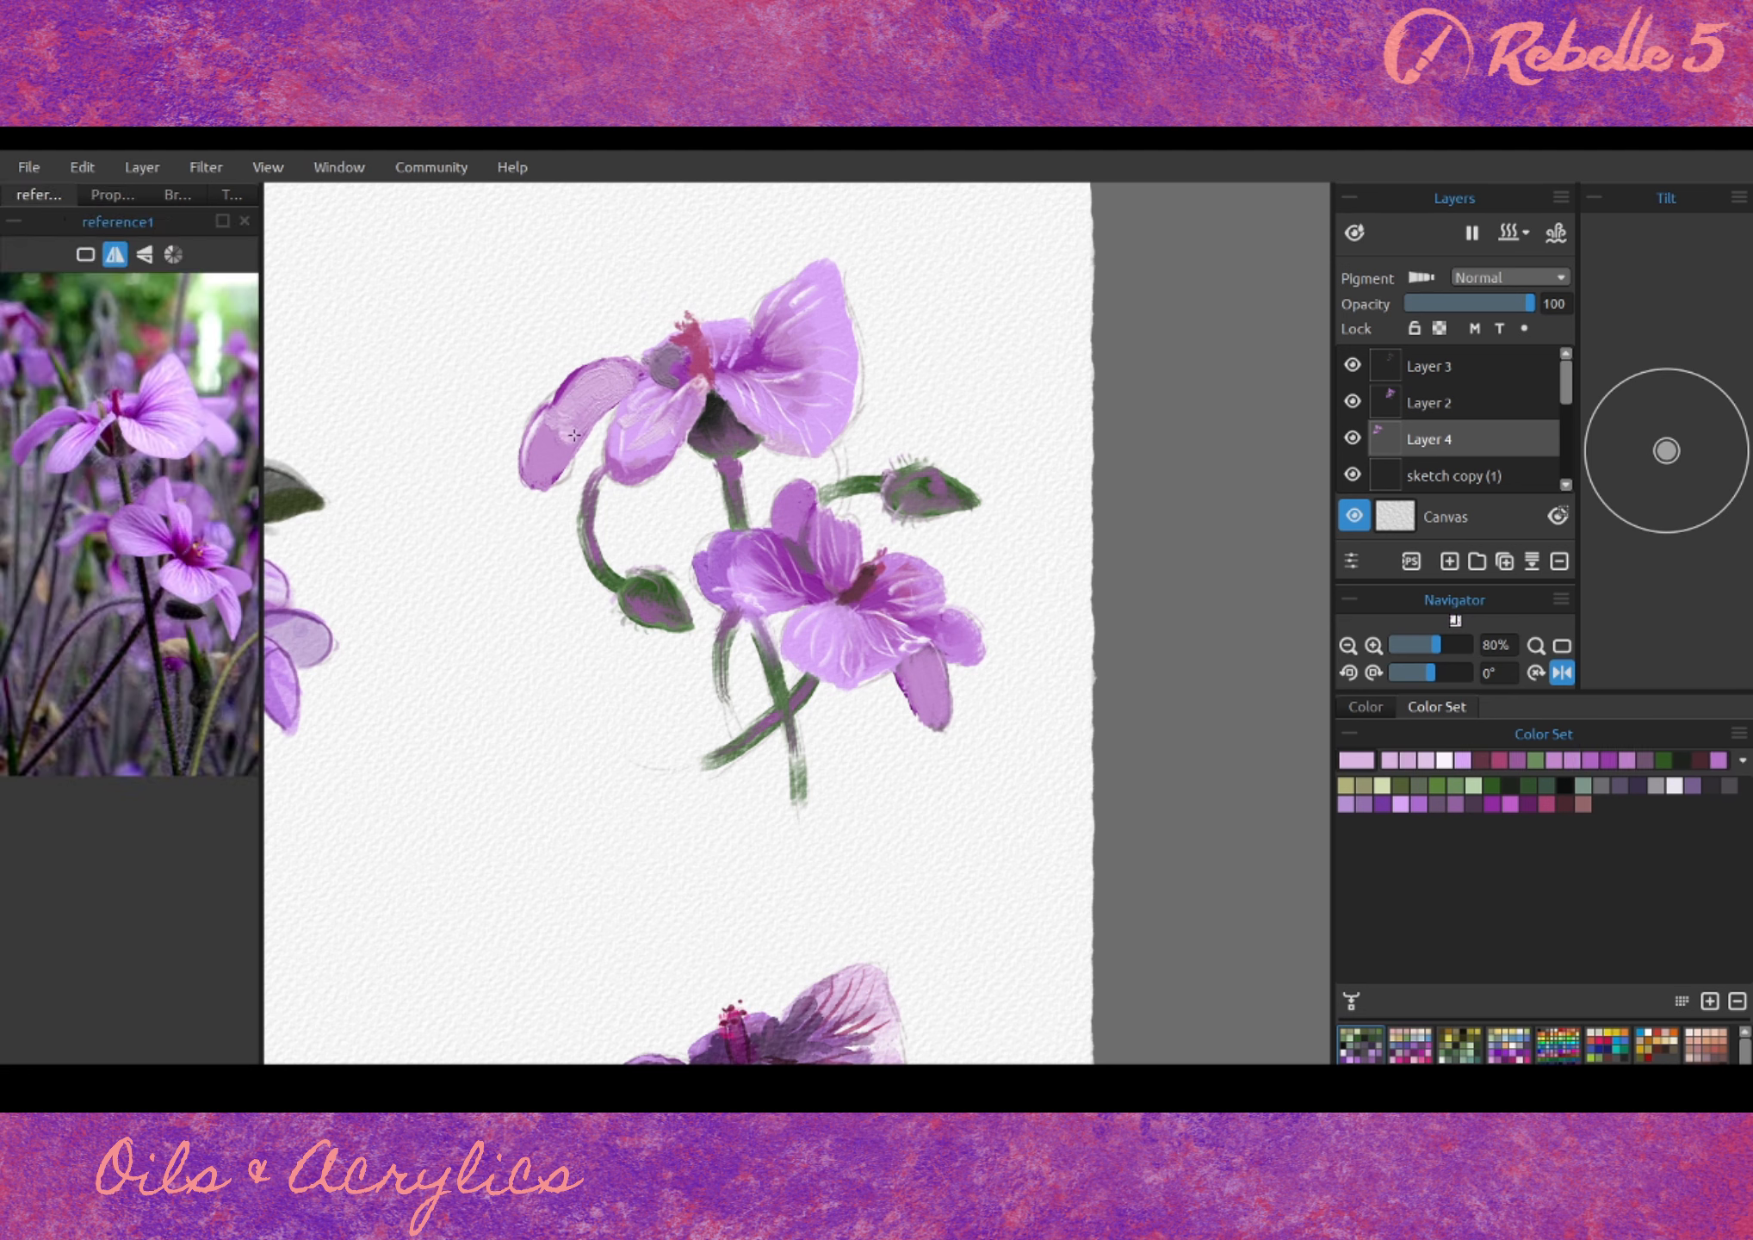
drag(731, 582, 747, 591)
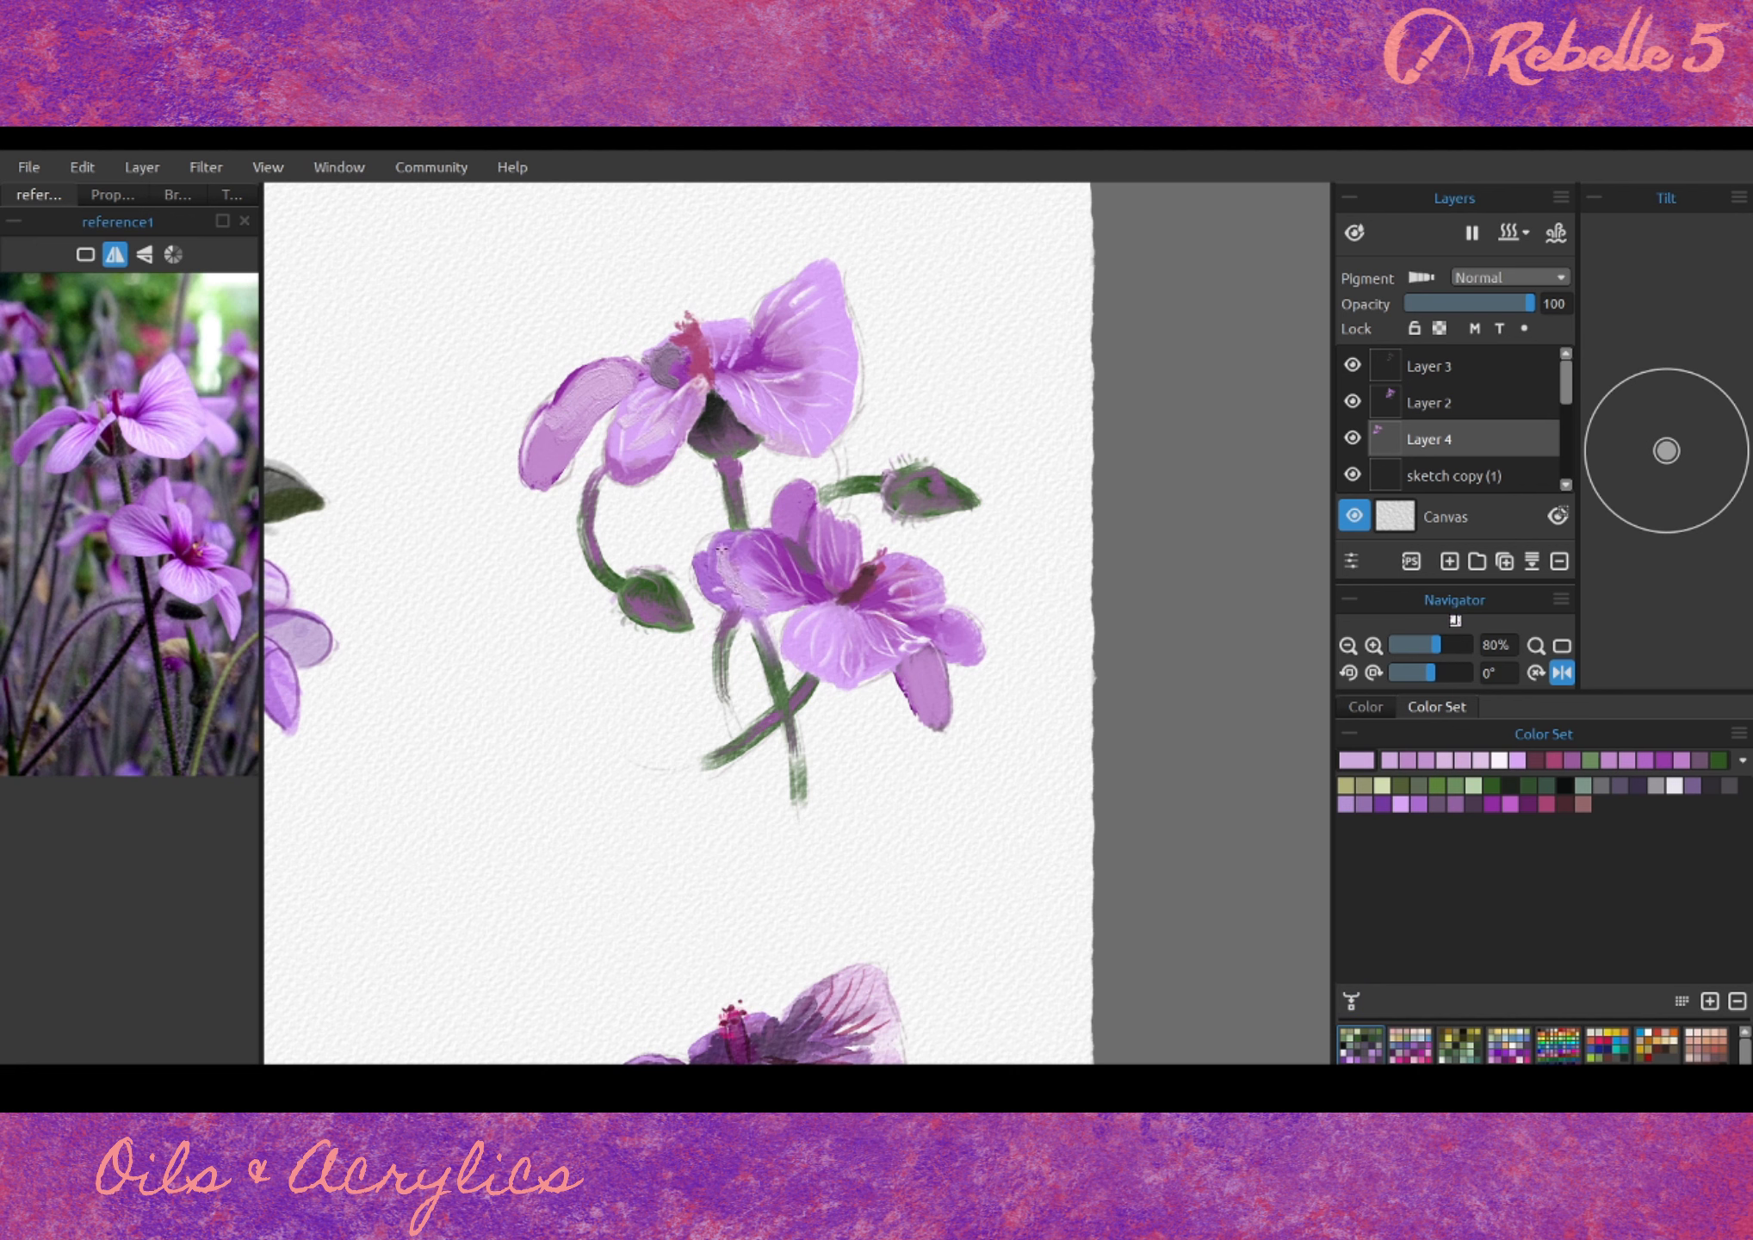
- Blend sampled light and mid purples into the lower flower's front petal and pointed bottom petal
alt+click(808, 623)
alt+click(920, 642)
mouse_move(805, 641)
mouse_down()
mouse_move(823, 611)
mouse_move(843, 658)
mouse_up()
alt+click(833, 663)
alt+click(936, 686)
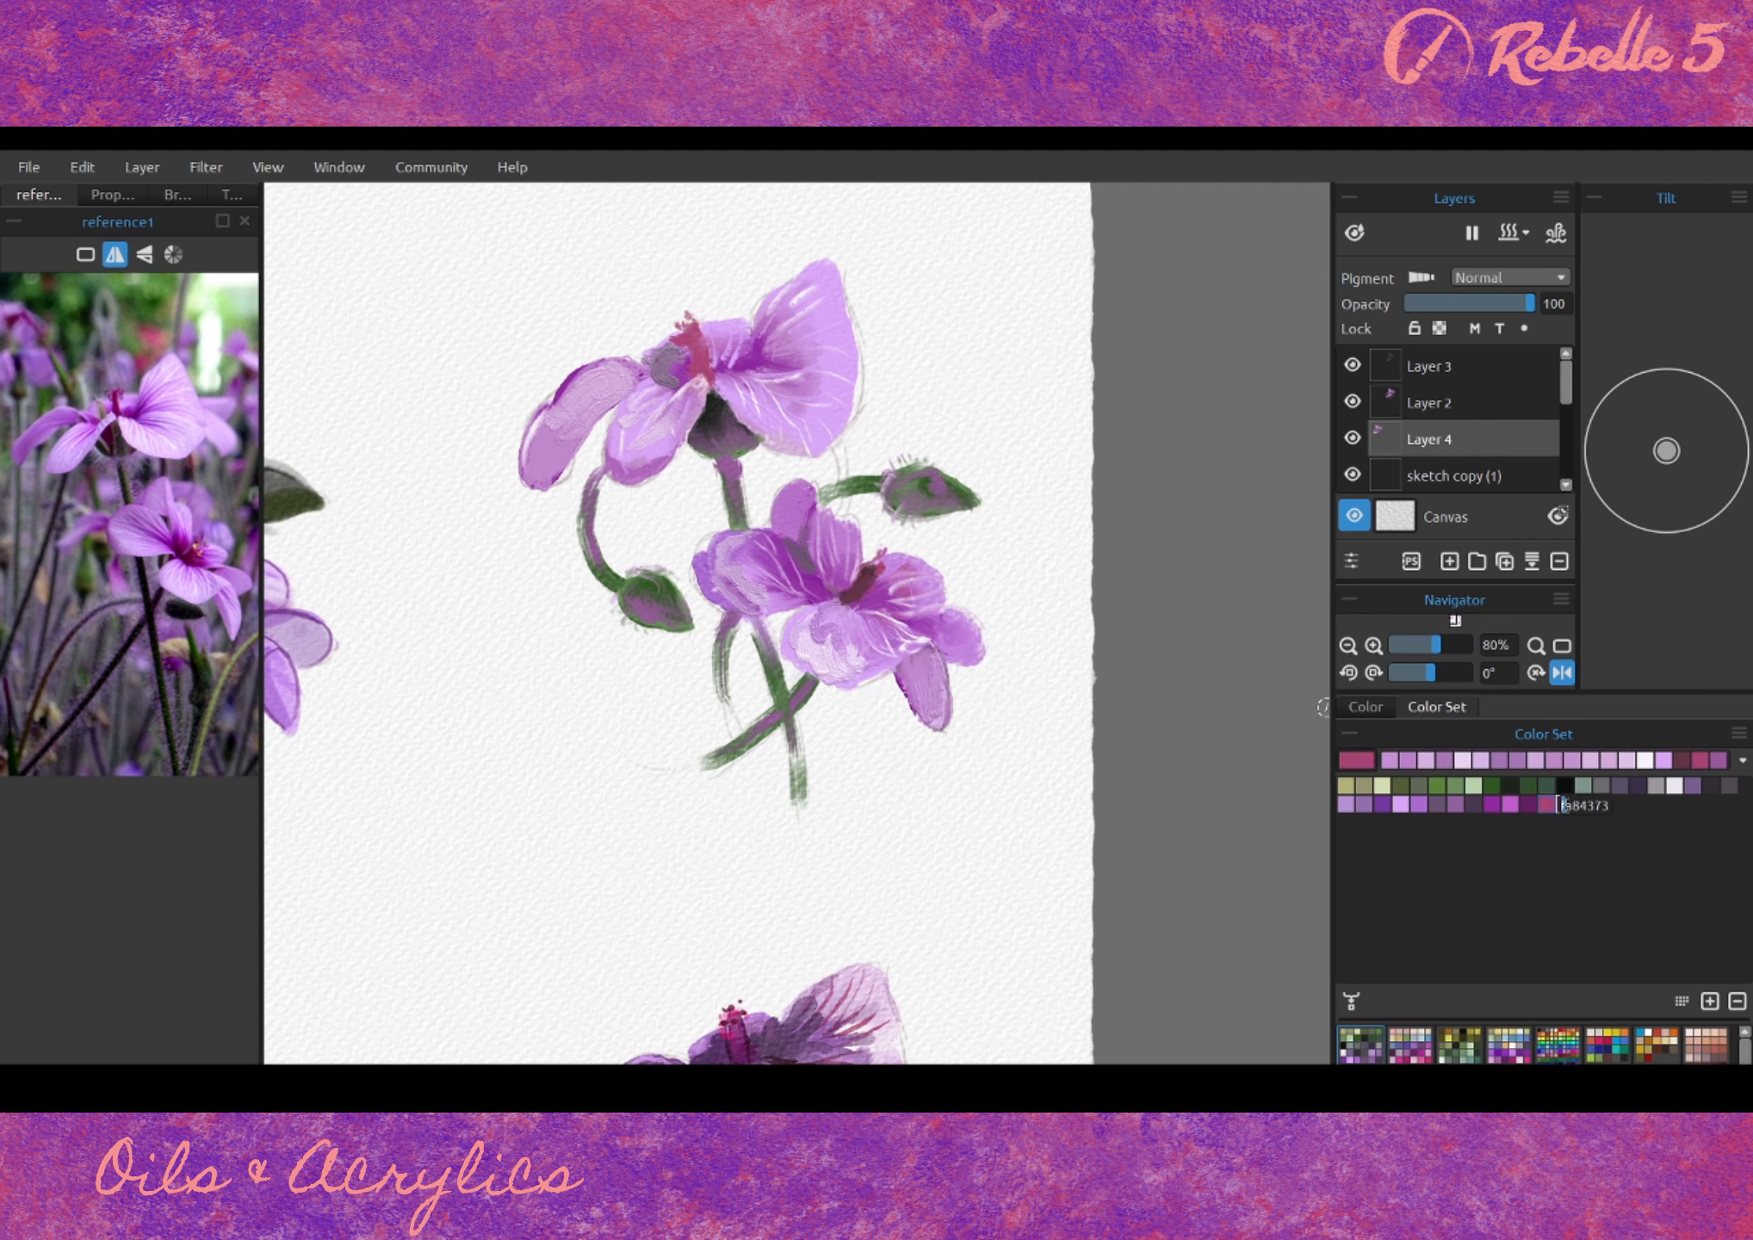
- Rework the purple shading around both flower centers and soften the upper flower's large right petal with pale lilac, undoing stray strokes
click(1560, 803)
click(1500, 806)
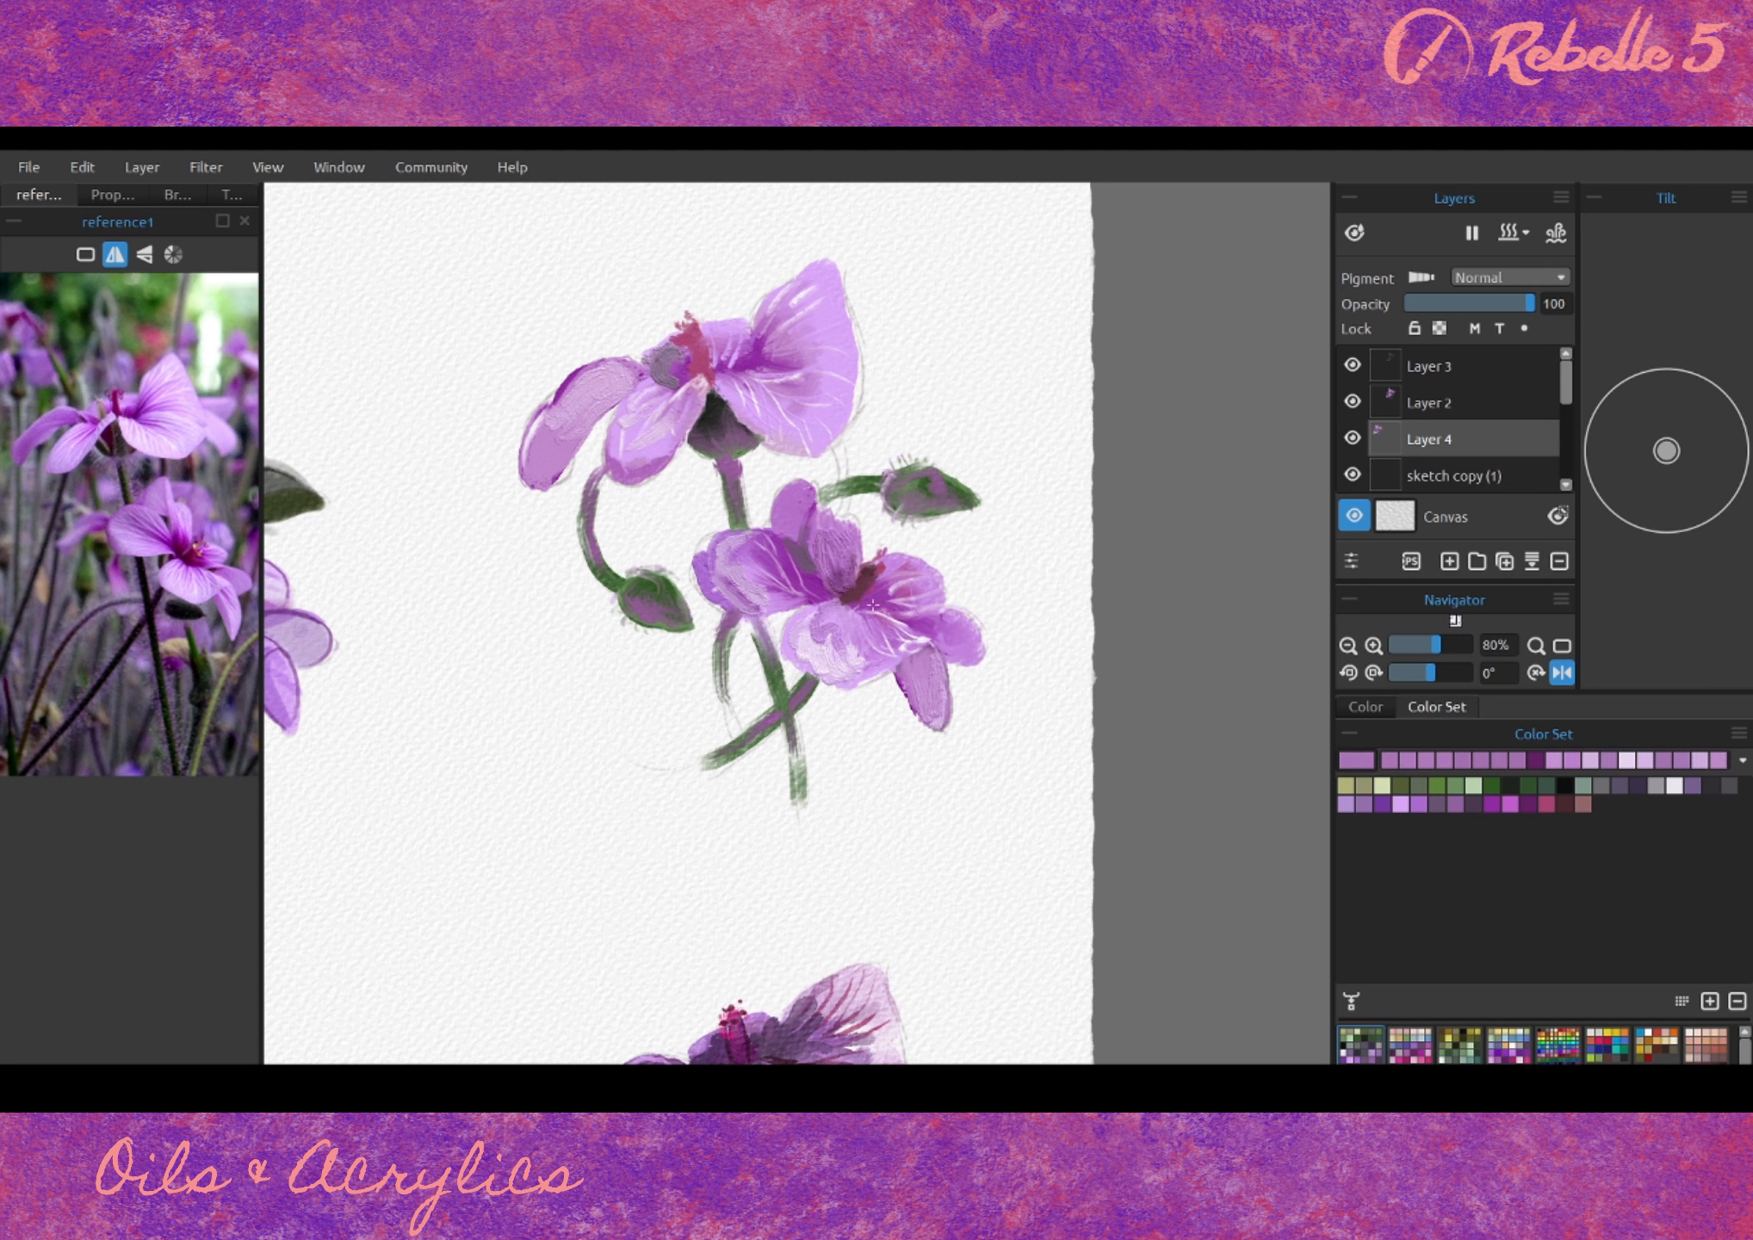
key(ctrl+z)
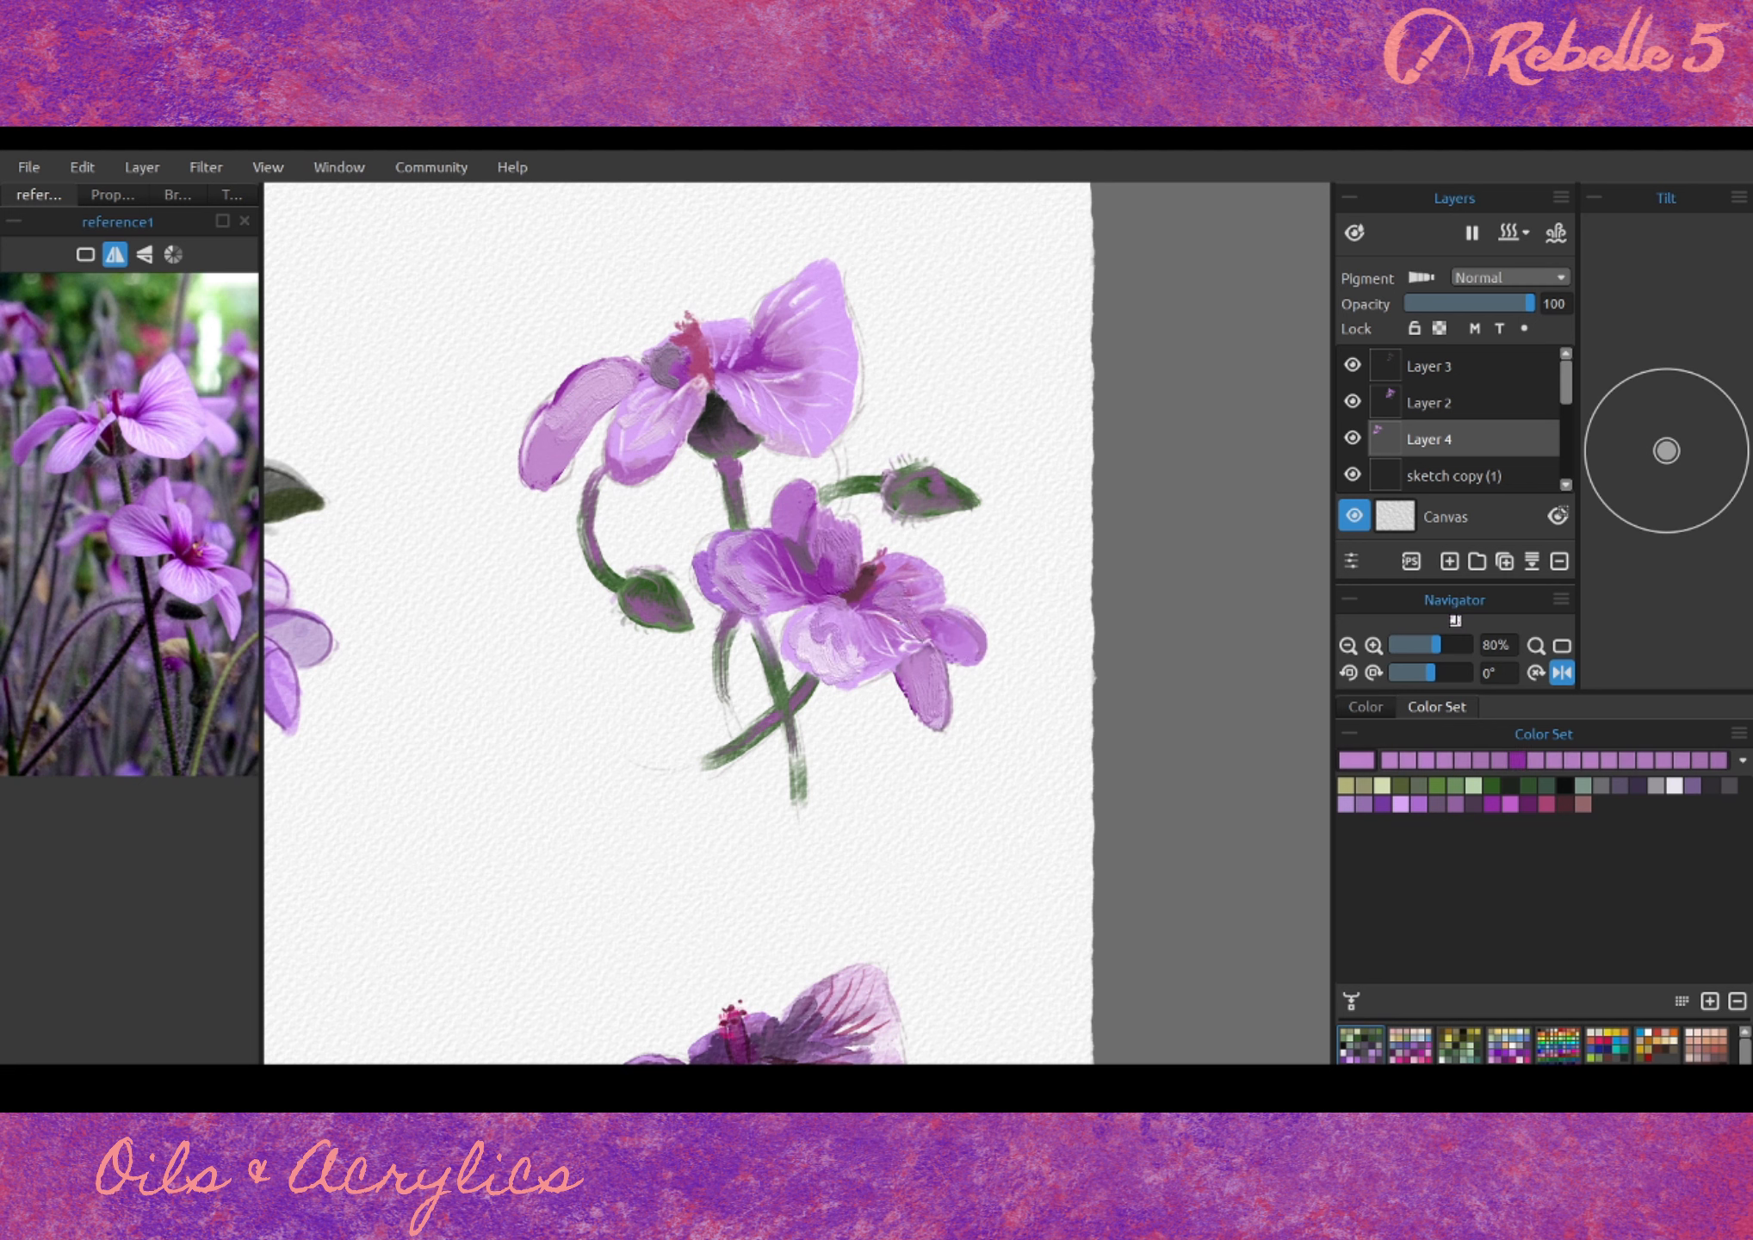
key(ctrl+z)
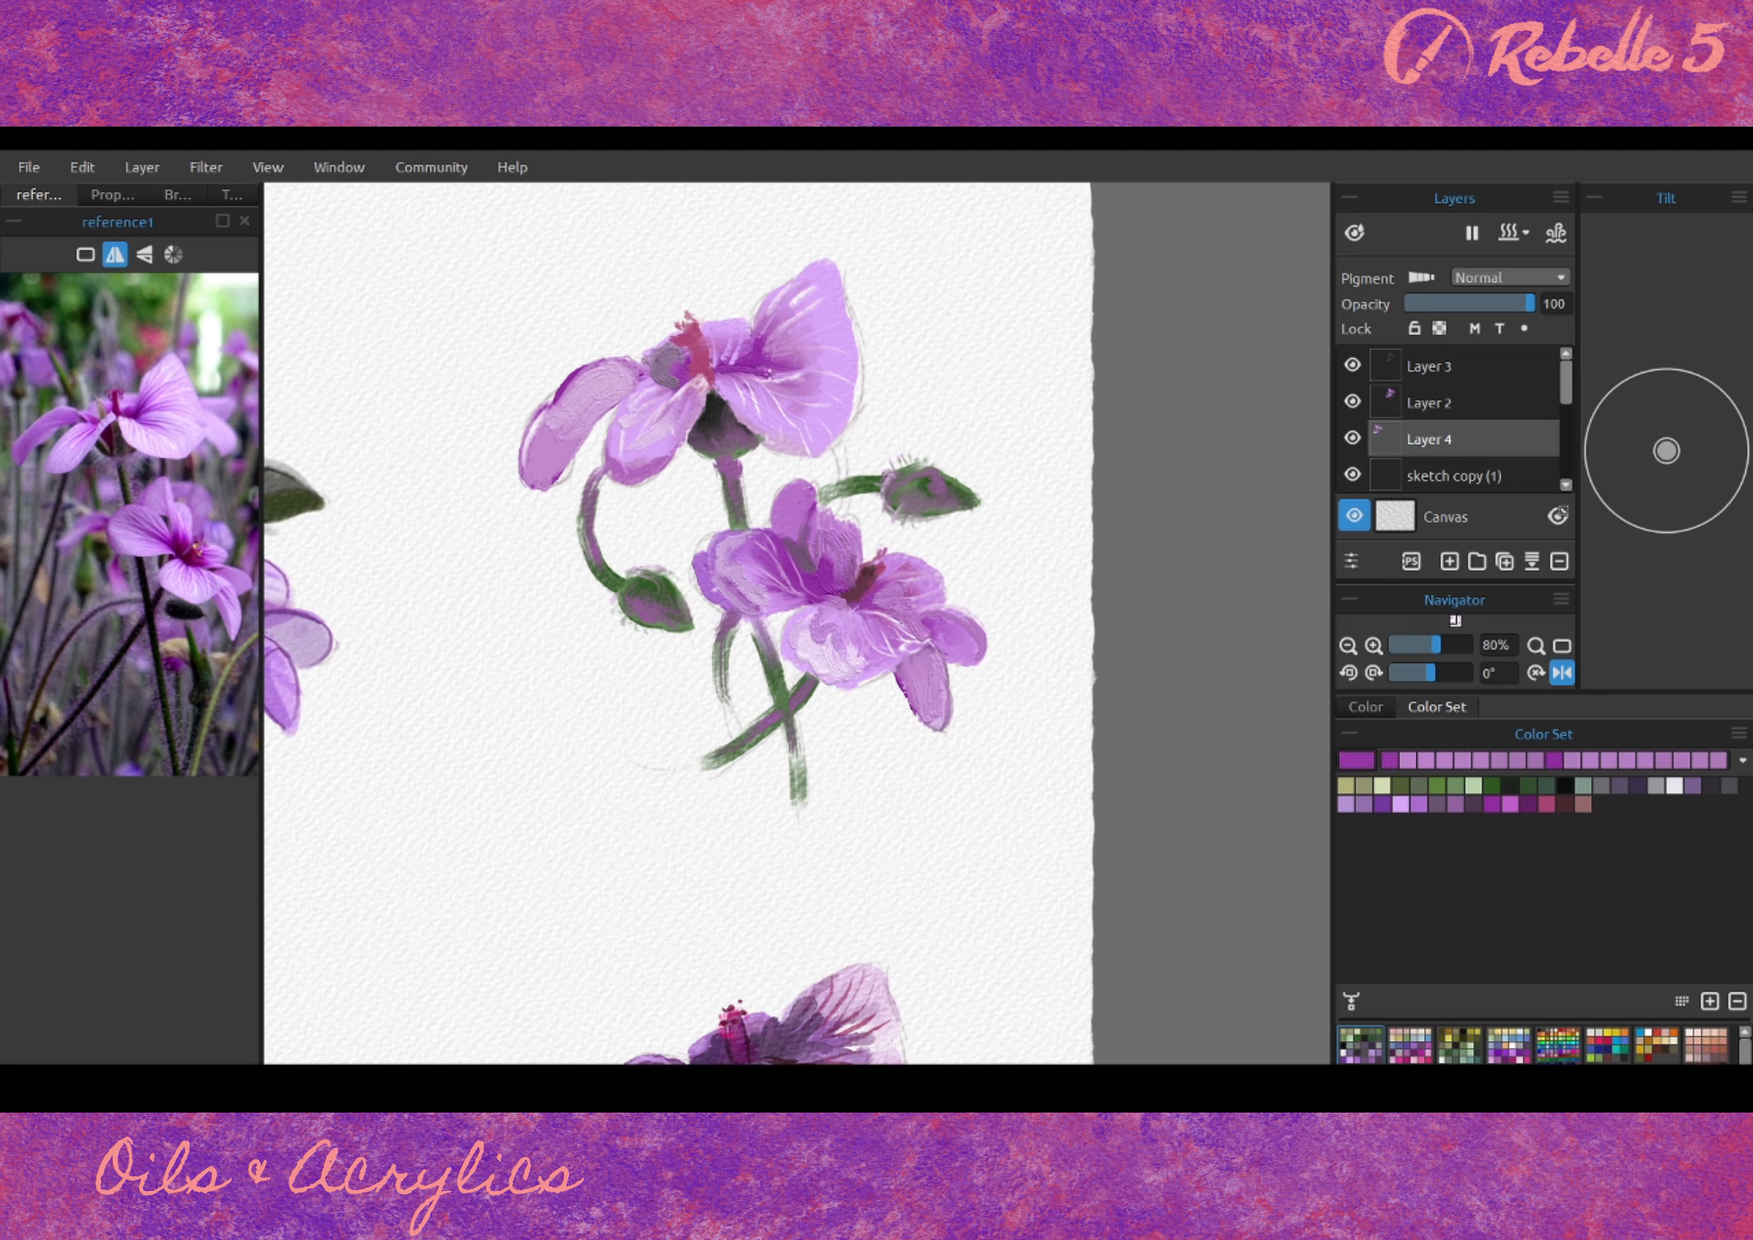
key(ctrl+z)
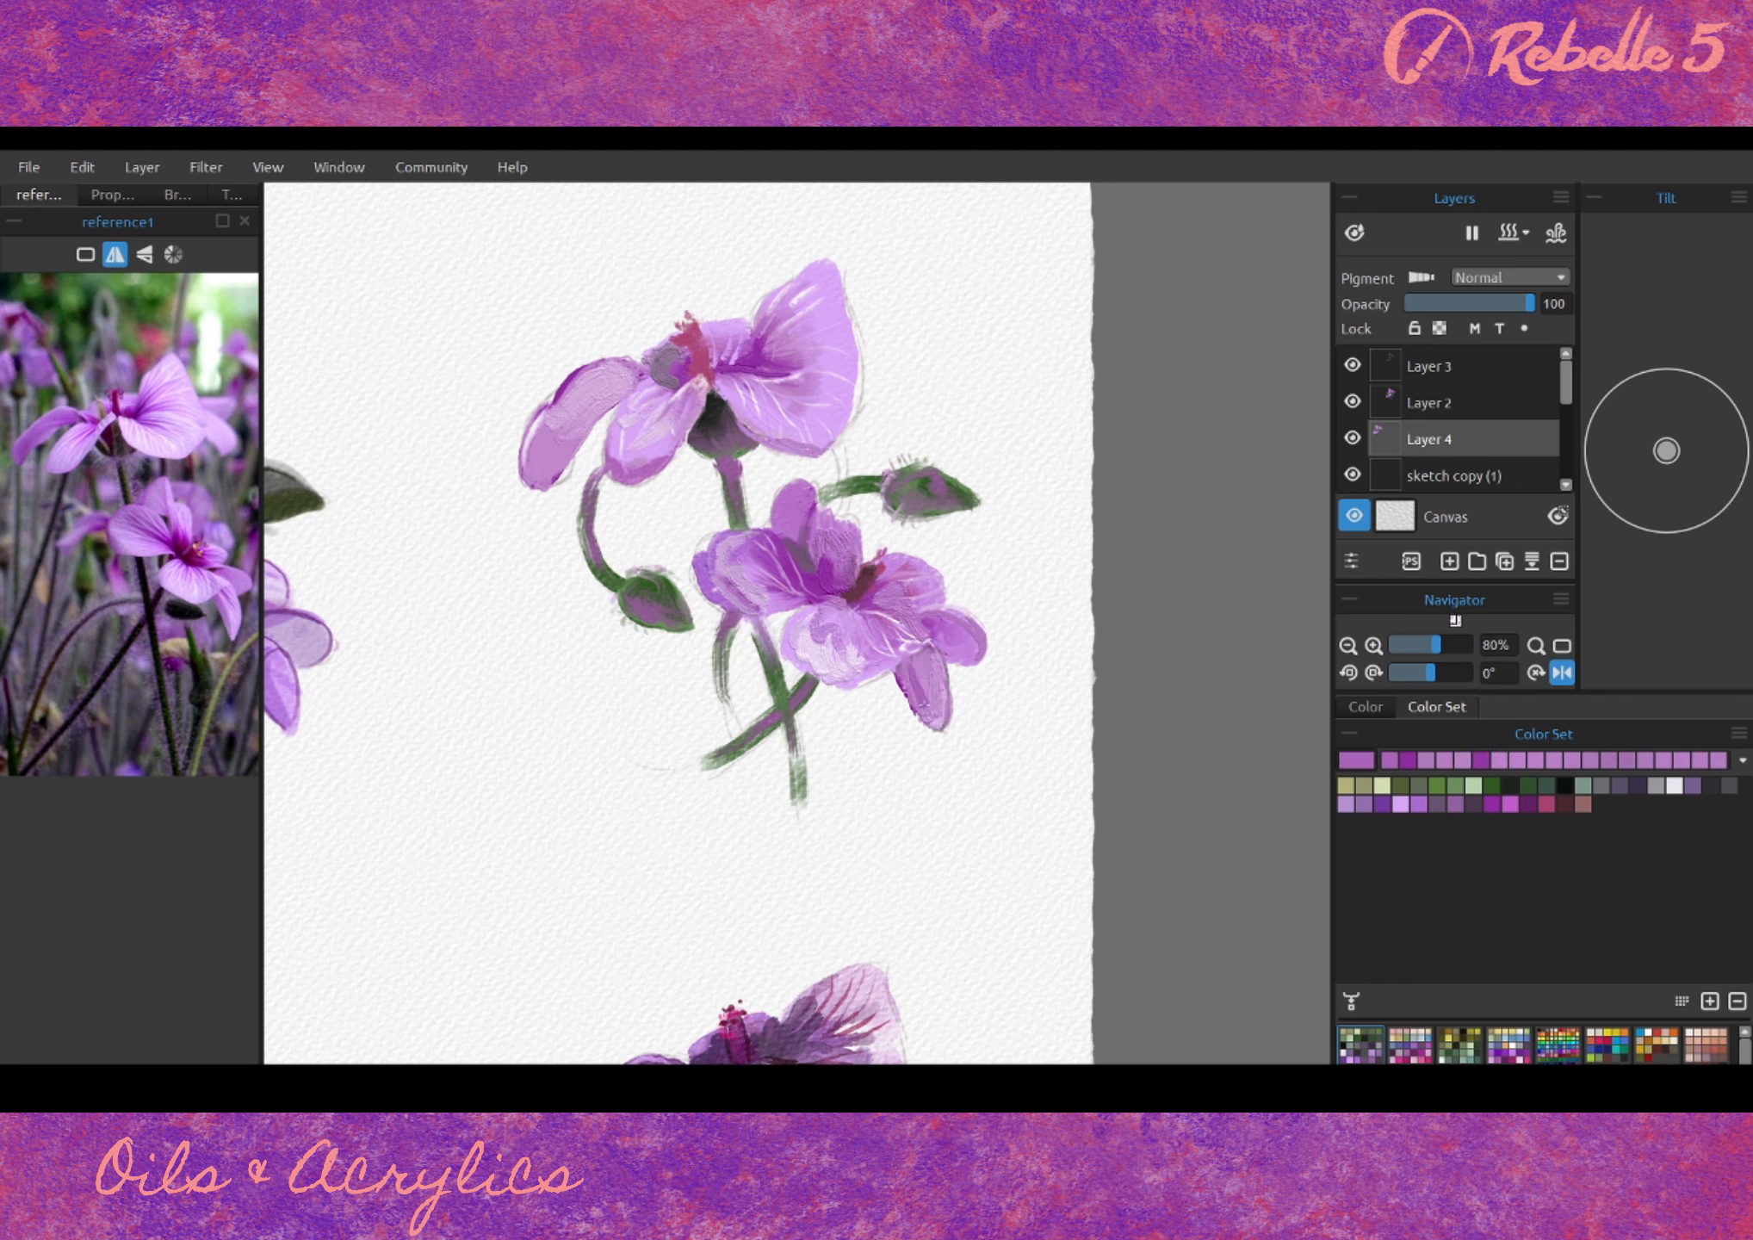
key(ctrl+z)
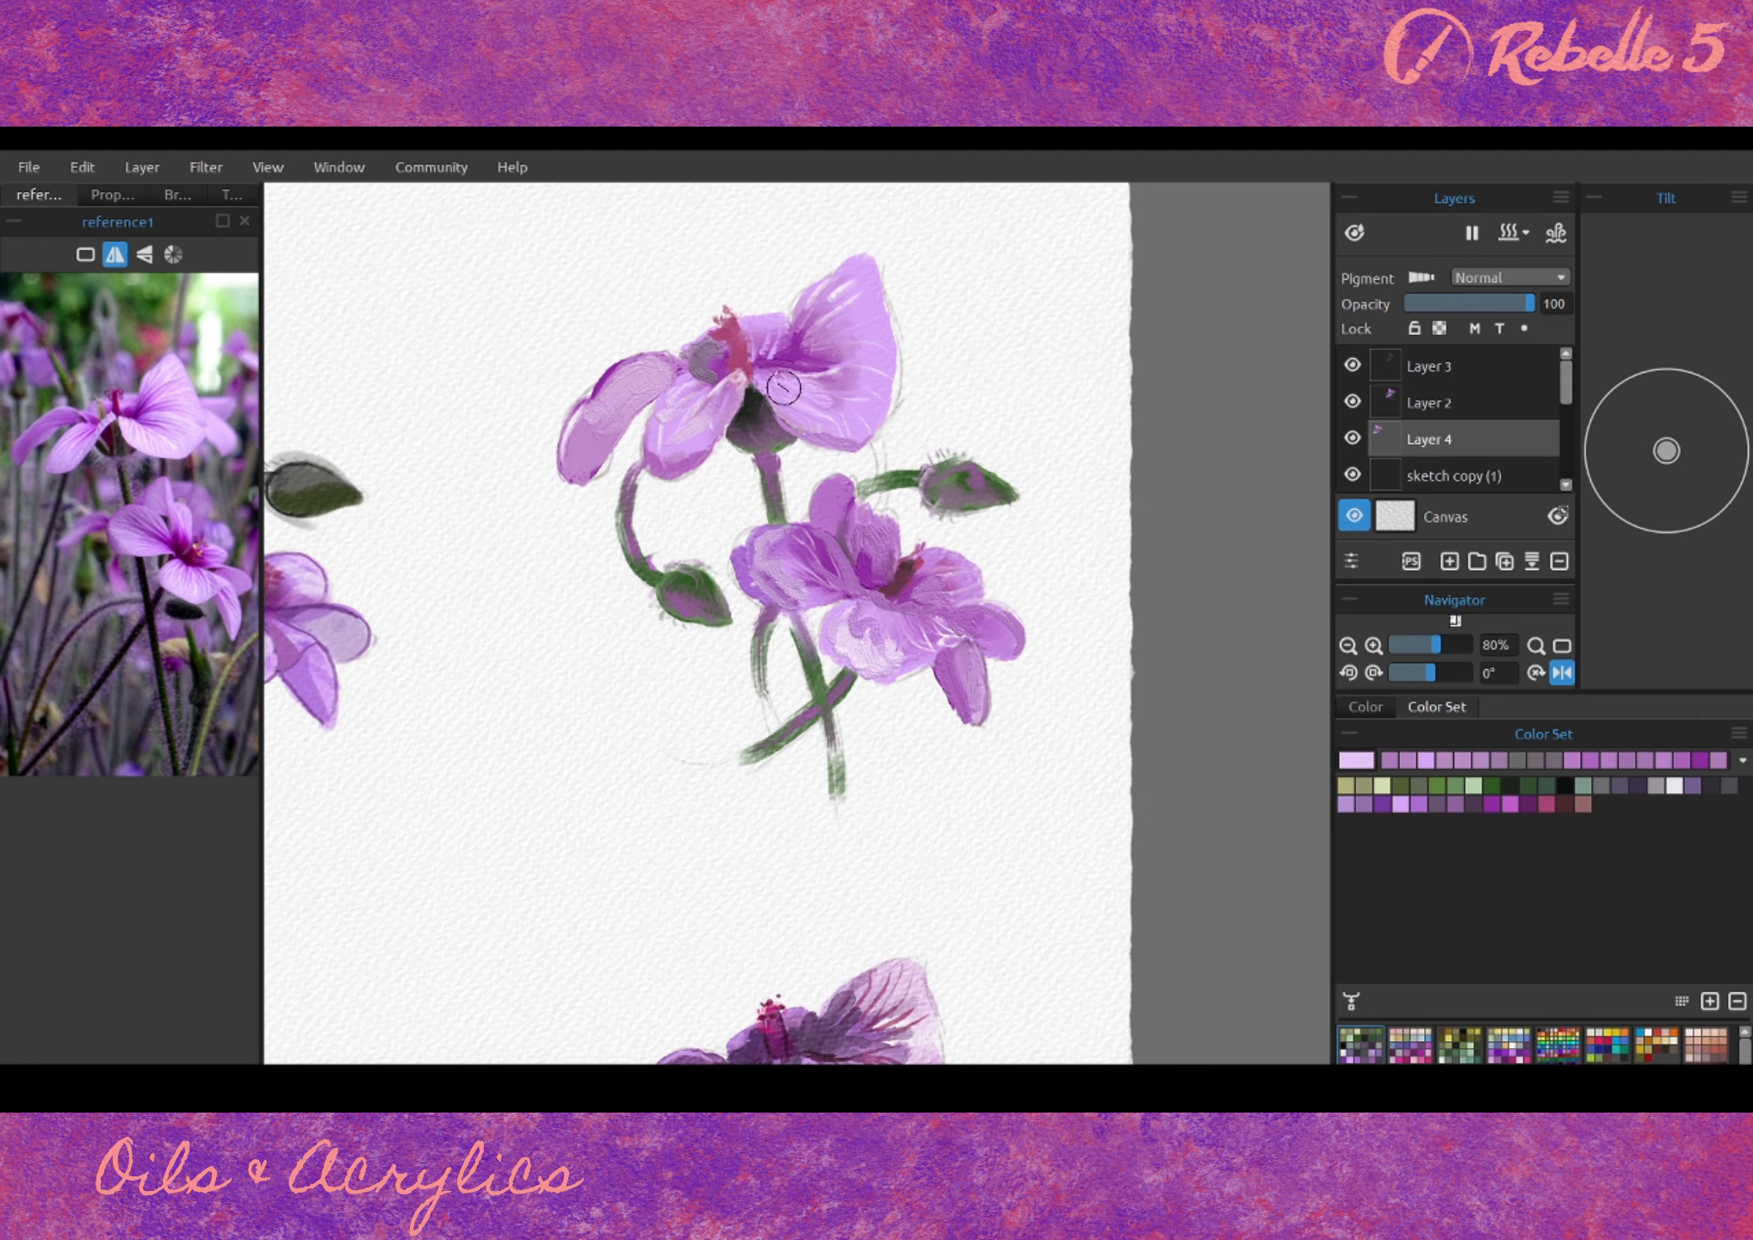
key(ctrl+z)
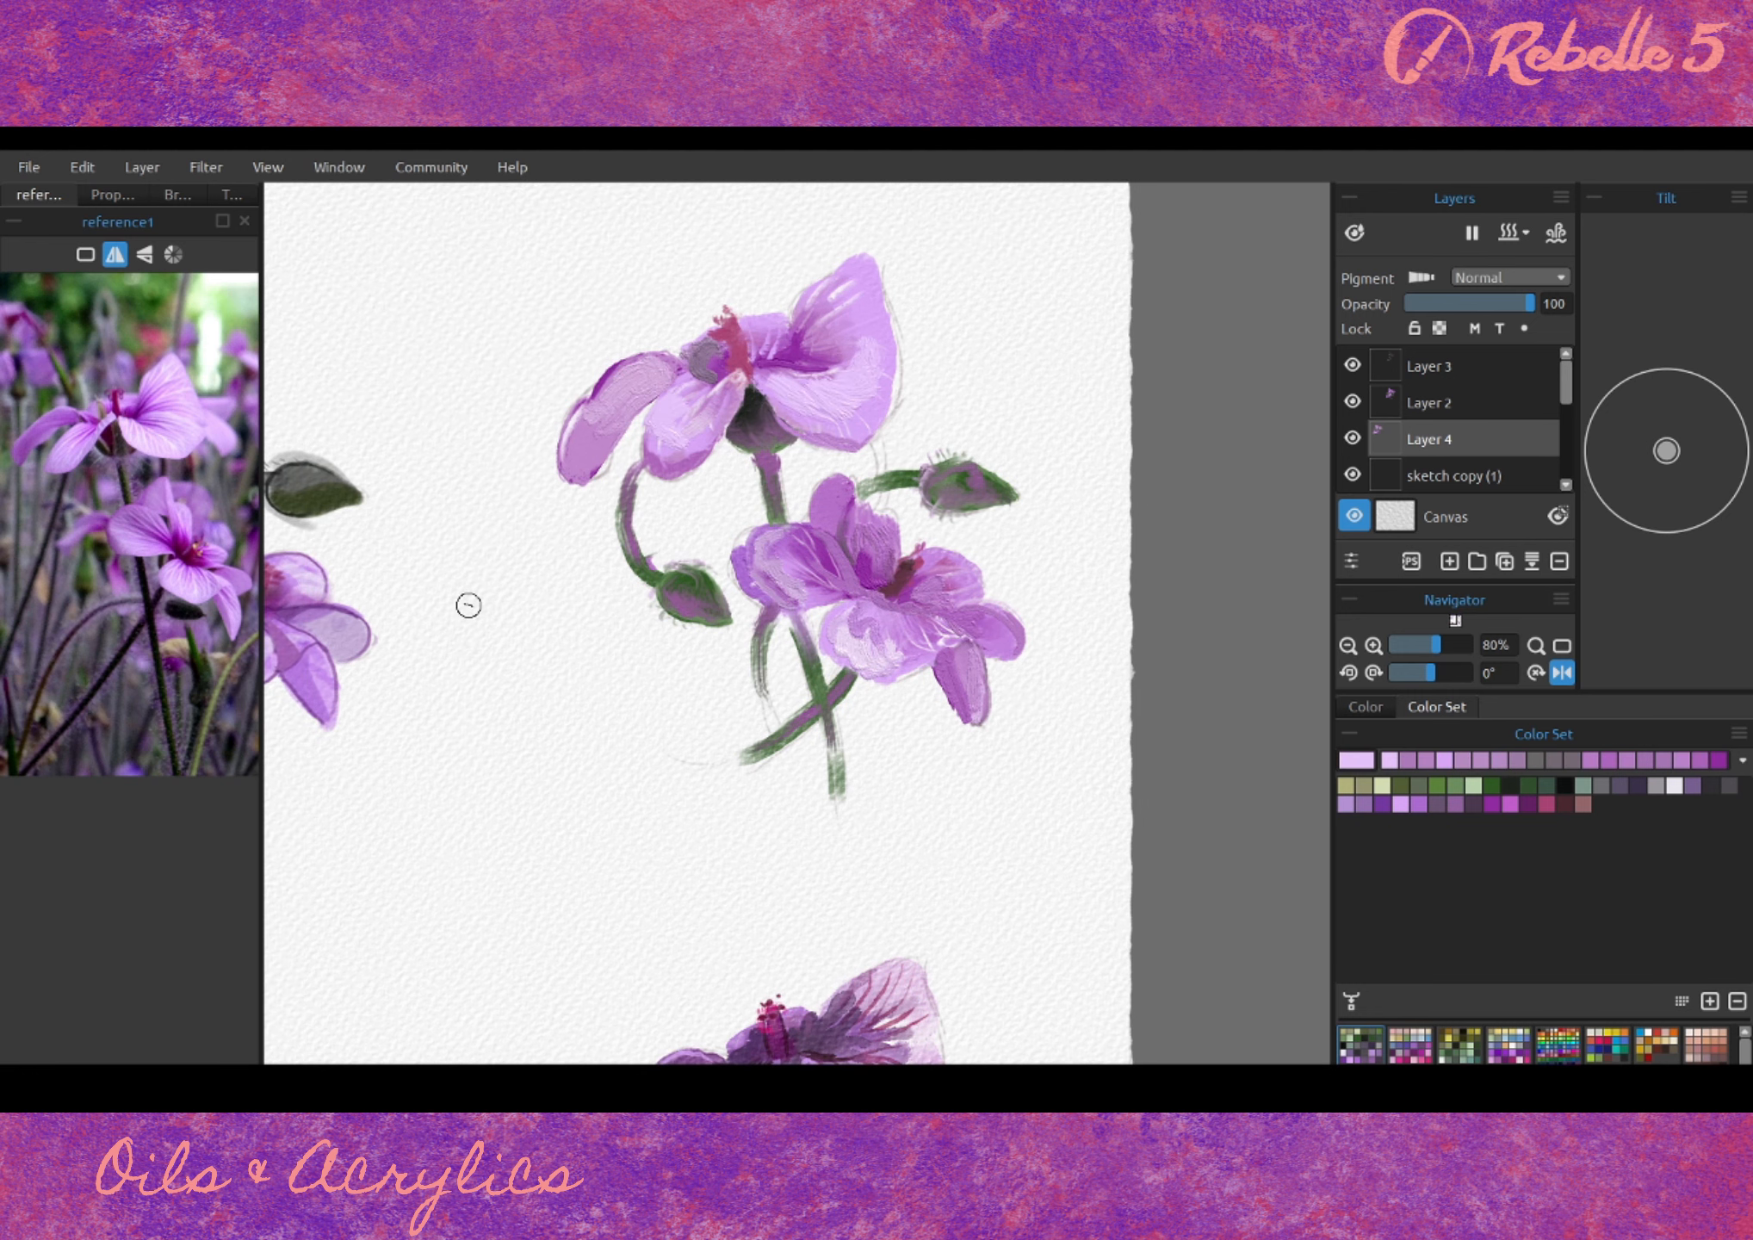
- Mirror the canvas view, shade beneath the upper flower, and extend the crimson center of the lower flower
key(h)
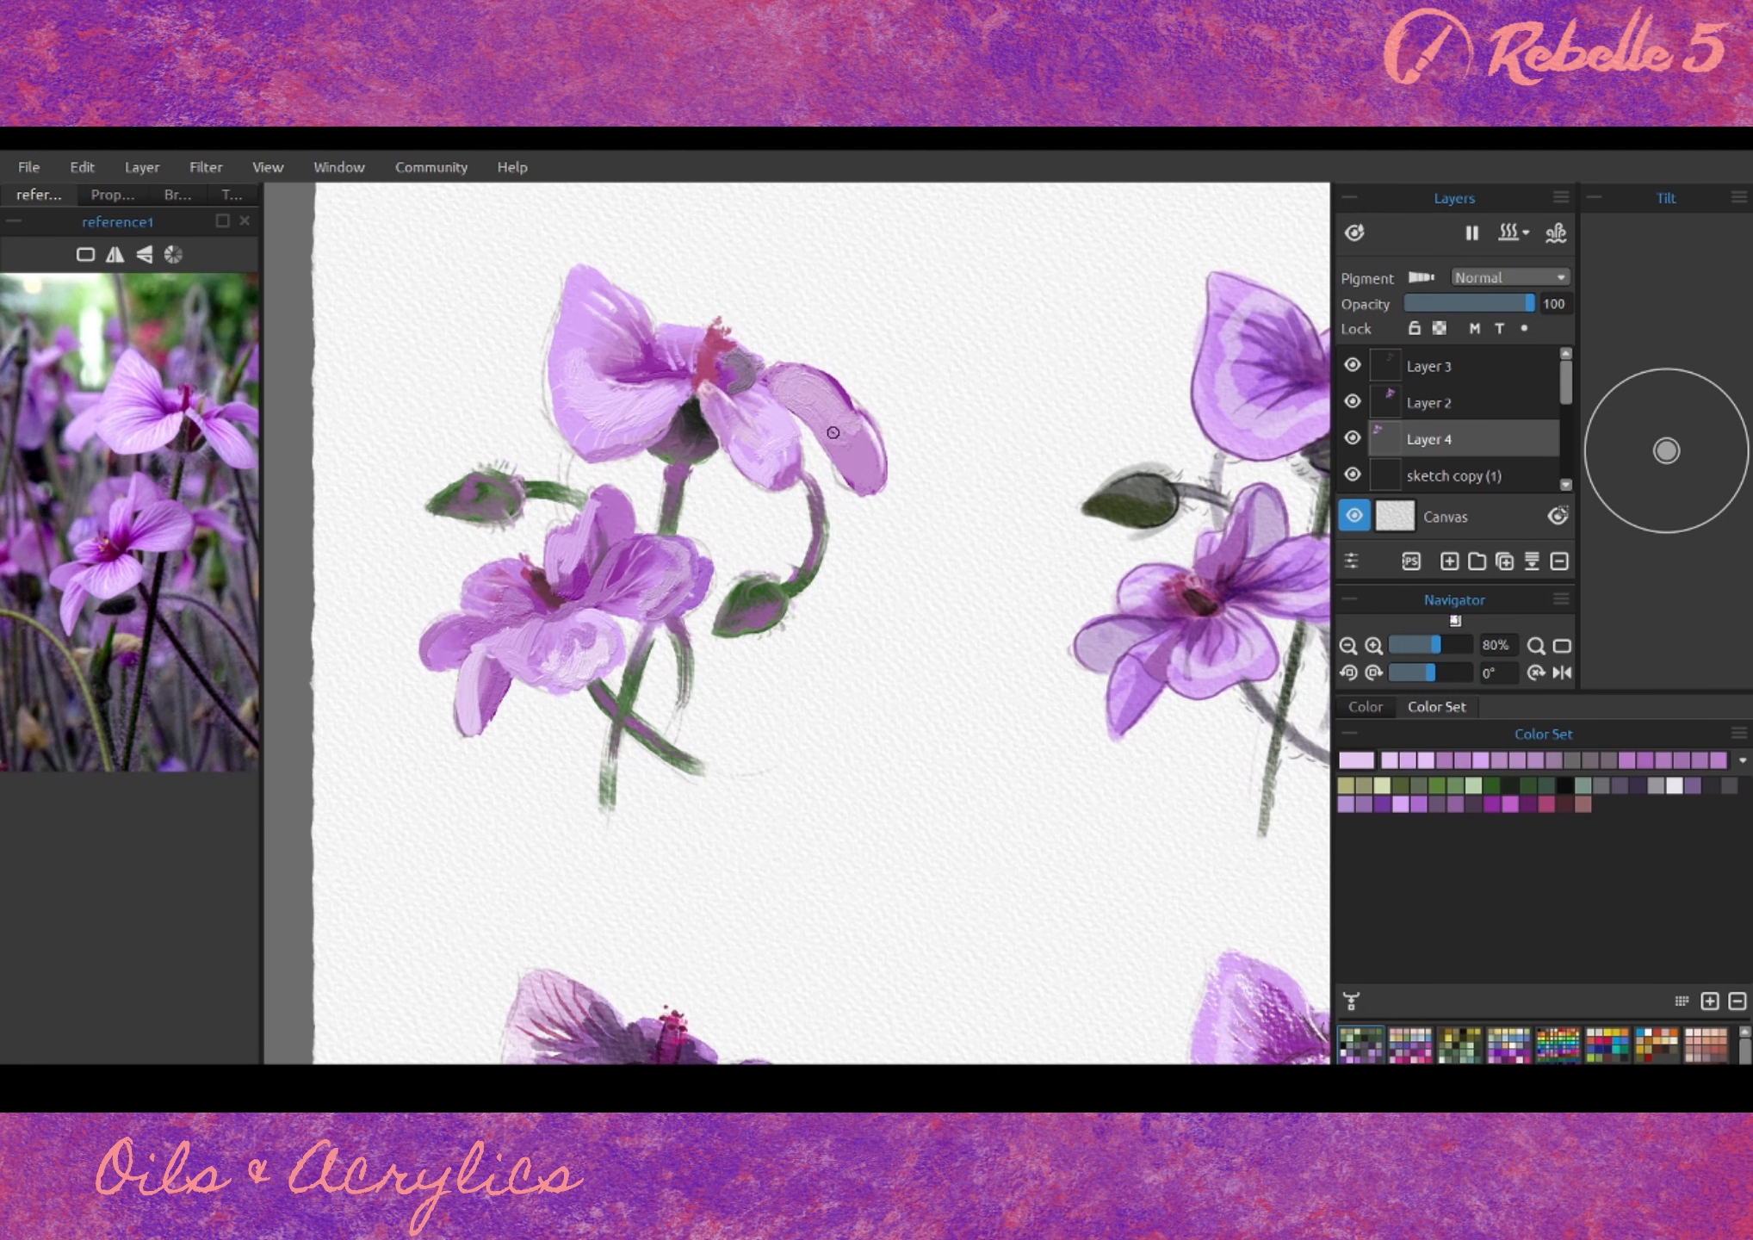
alt+click(740, 372)
drag(685, 413, 701, 452)
alt+click(554, 599)
drag(542, 586, 603, 600)
- Paint deep purple veins on the lower flower's petals radiating from its center, and flip the canvas view back
alt+click(672, 552)
drag(646, 620, 698, 577)
drag(563, 590, 581, 544)
drag(469, 683, 486, 672)
drag(558, 587, 570, 527)
key(h)
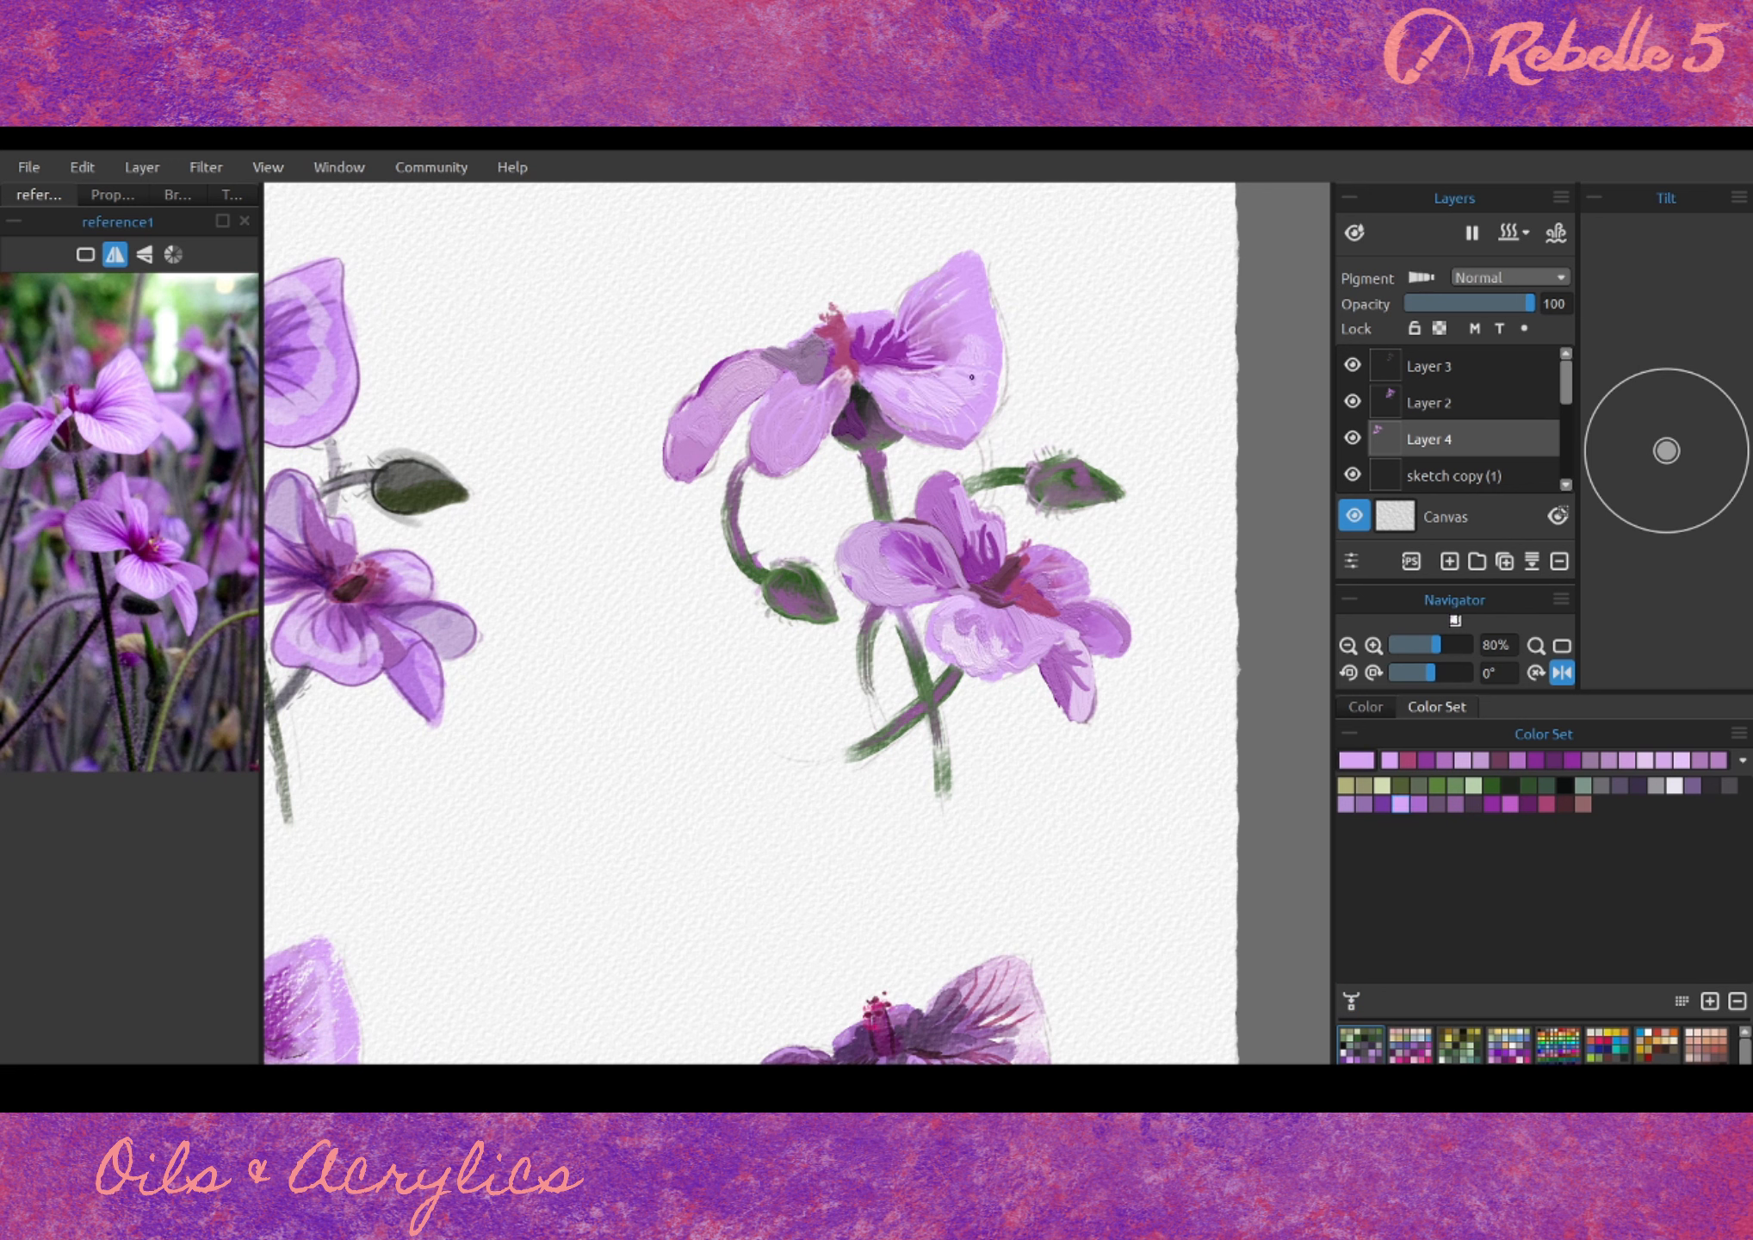
- Blend sampled muted purple over the bud stems and darken the base of the upper flower's large right petal
click(112, 194)
click(39, 195)
alt+click(970, 423)
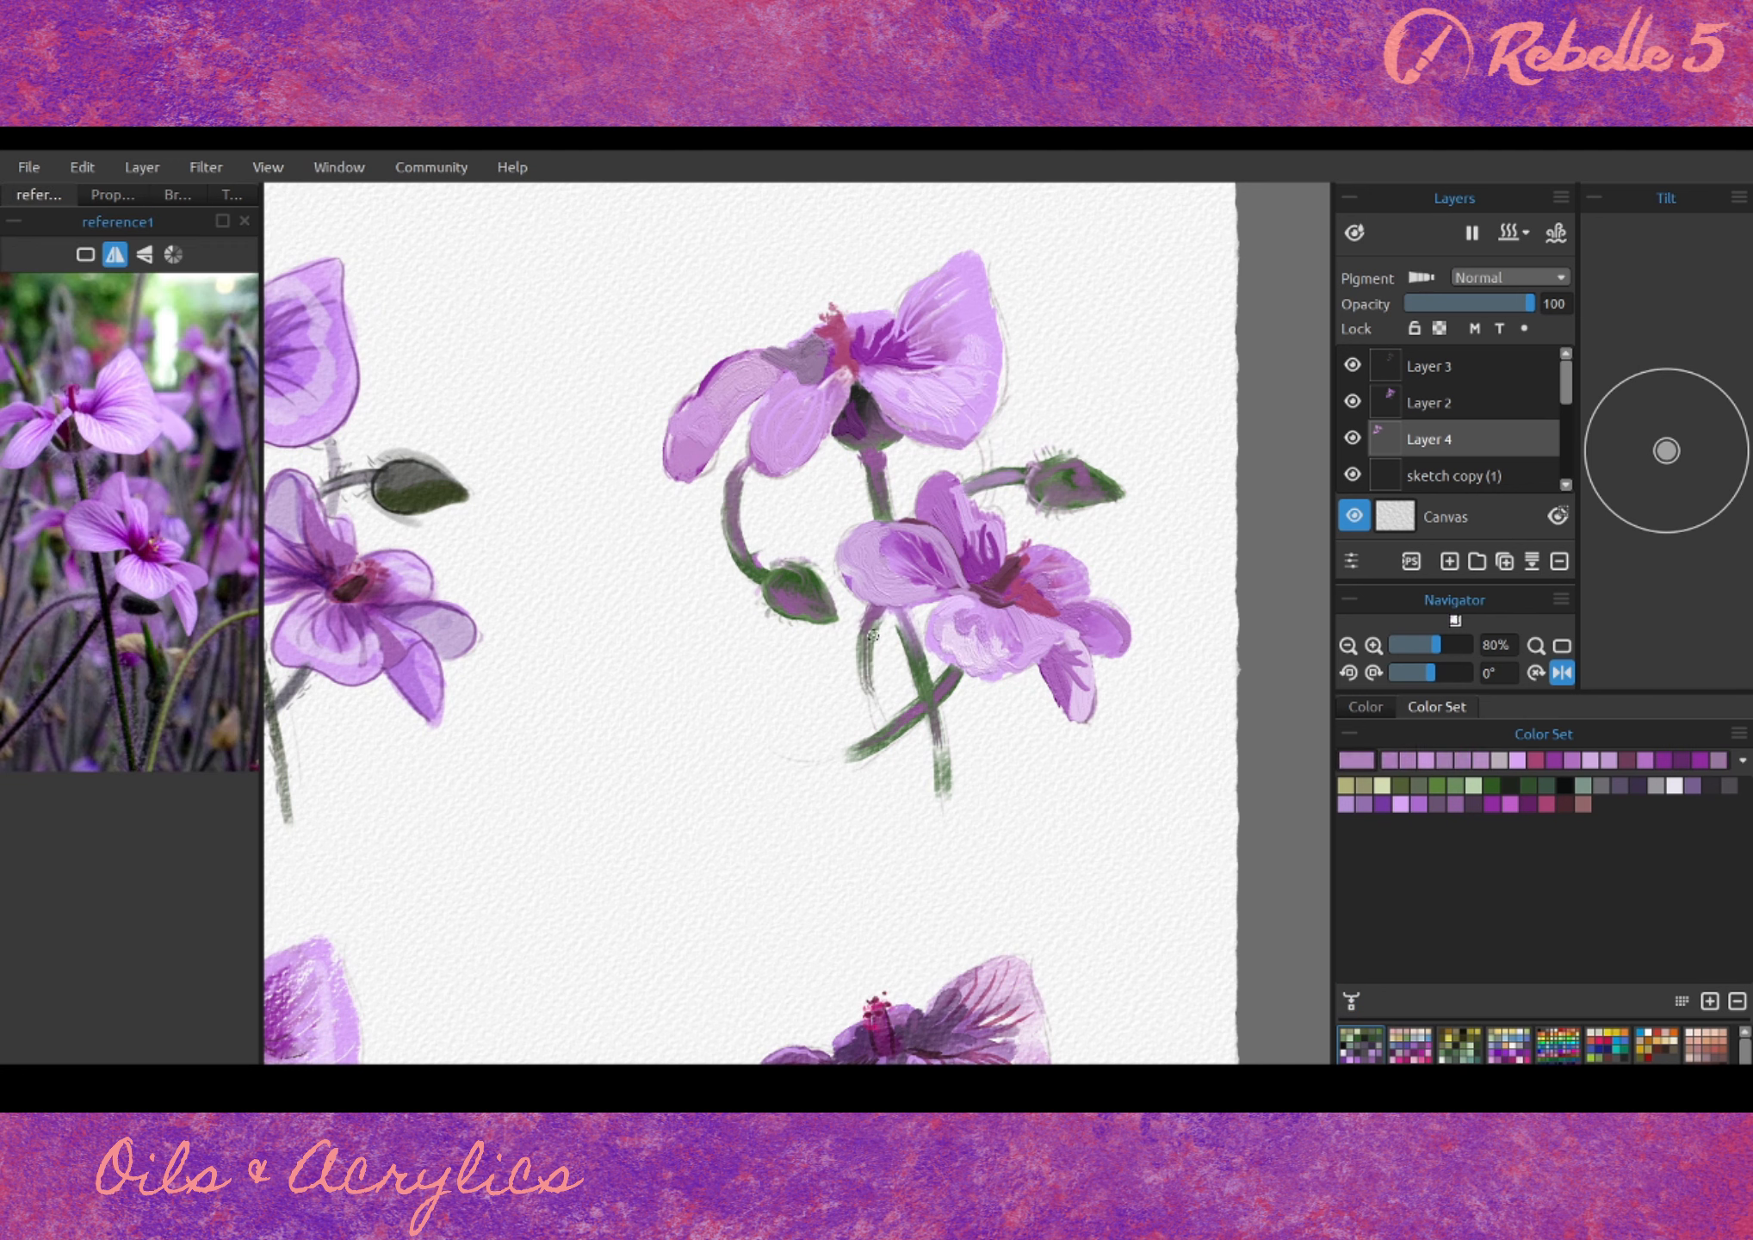
alt+click(862, 396)
alt+click(859, 396)
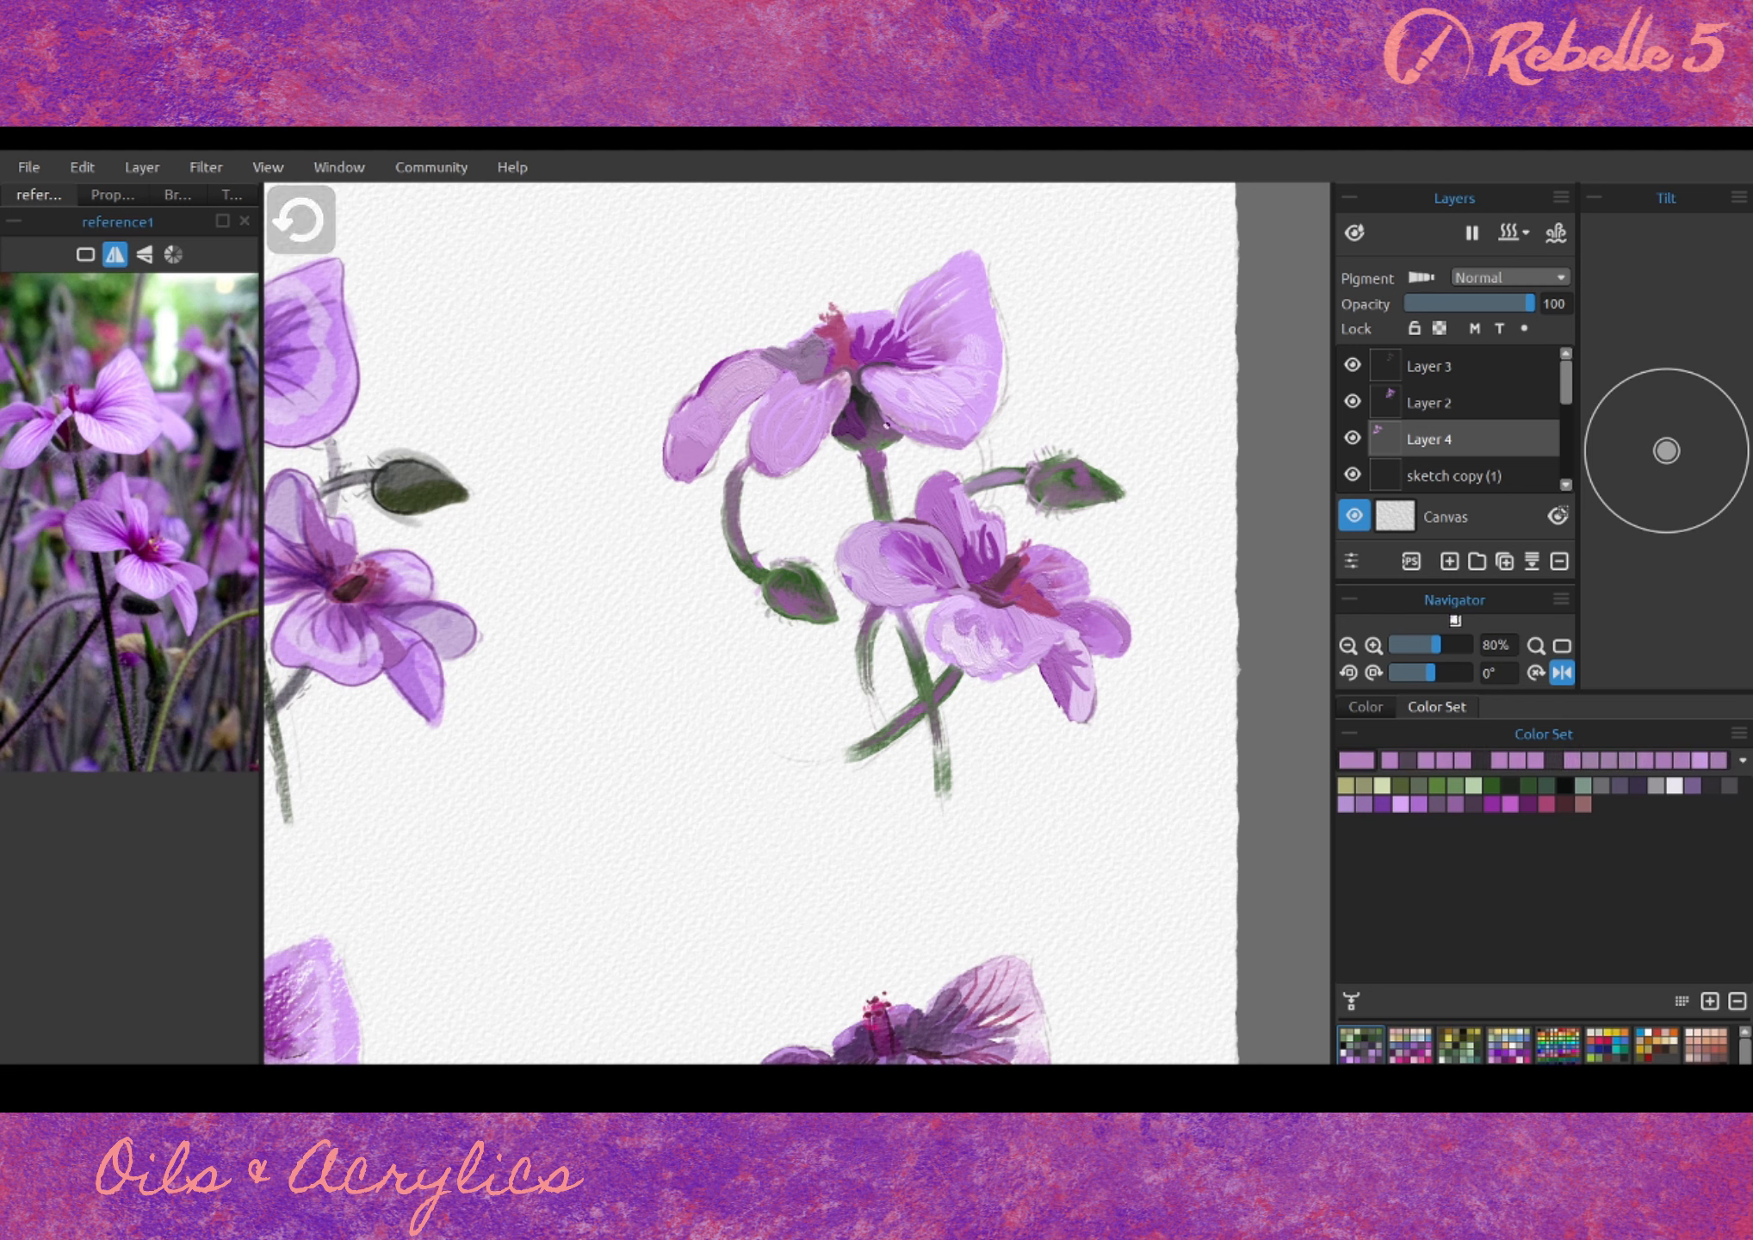
- Blend sampled purple into the lower flower's upper petal and darken the lower edge of its left petal
alt+click(954, 544)
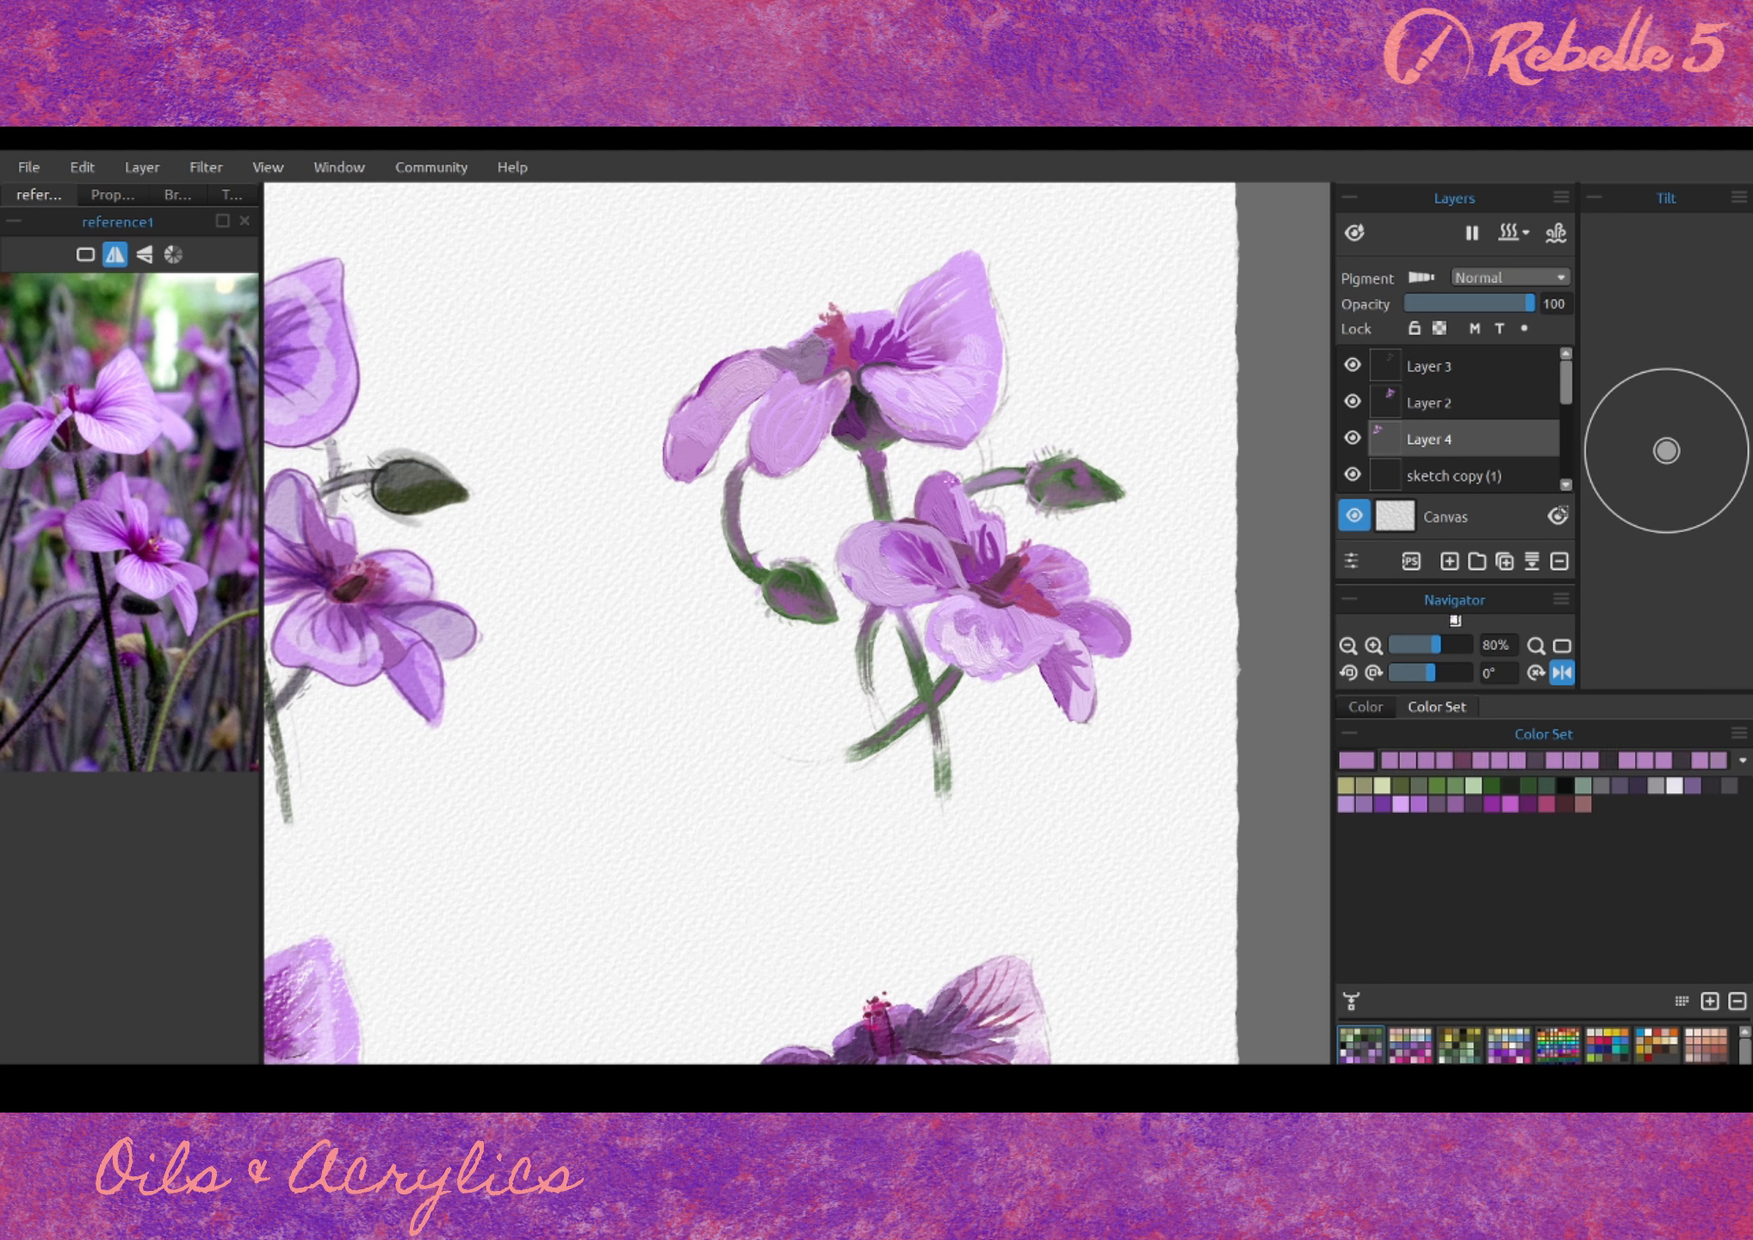
alt+click(974, 575)
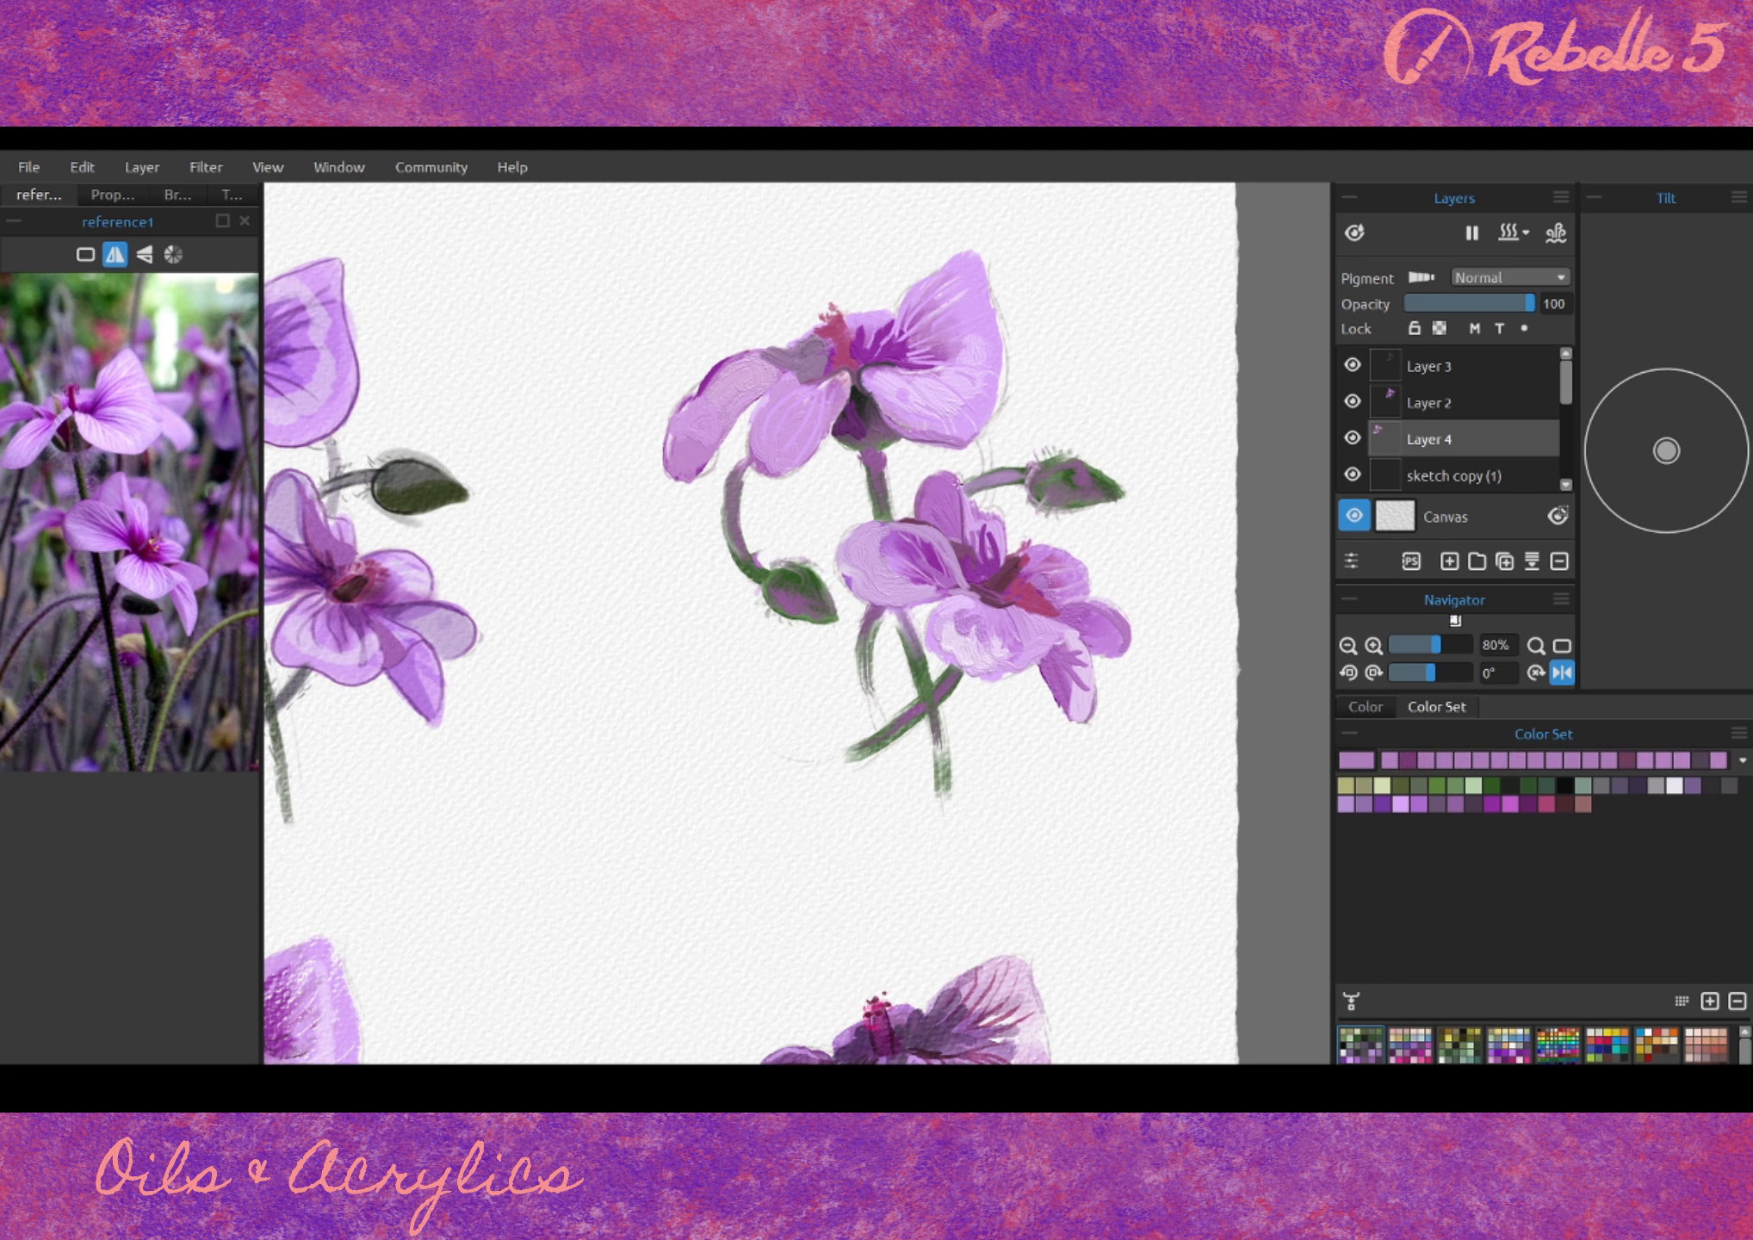
mouse_move(877, 570)
mouse_down()
mouse_move(862, 598)
mouse_move(840, 566)
mouse_move(854, 585)
mouse_up()
drag(847, 559, 864, 596)
drag(854, 572, 892, 603)
drag(887, 601, 921, 594)
alt+click(1013, 591)
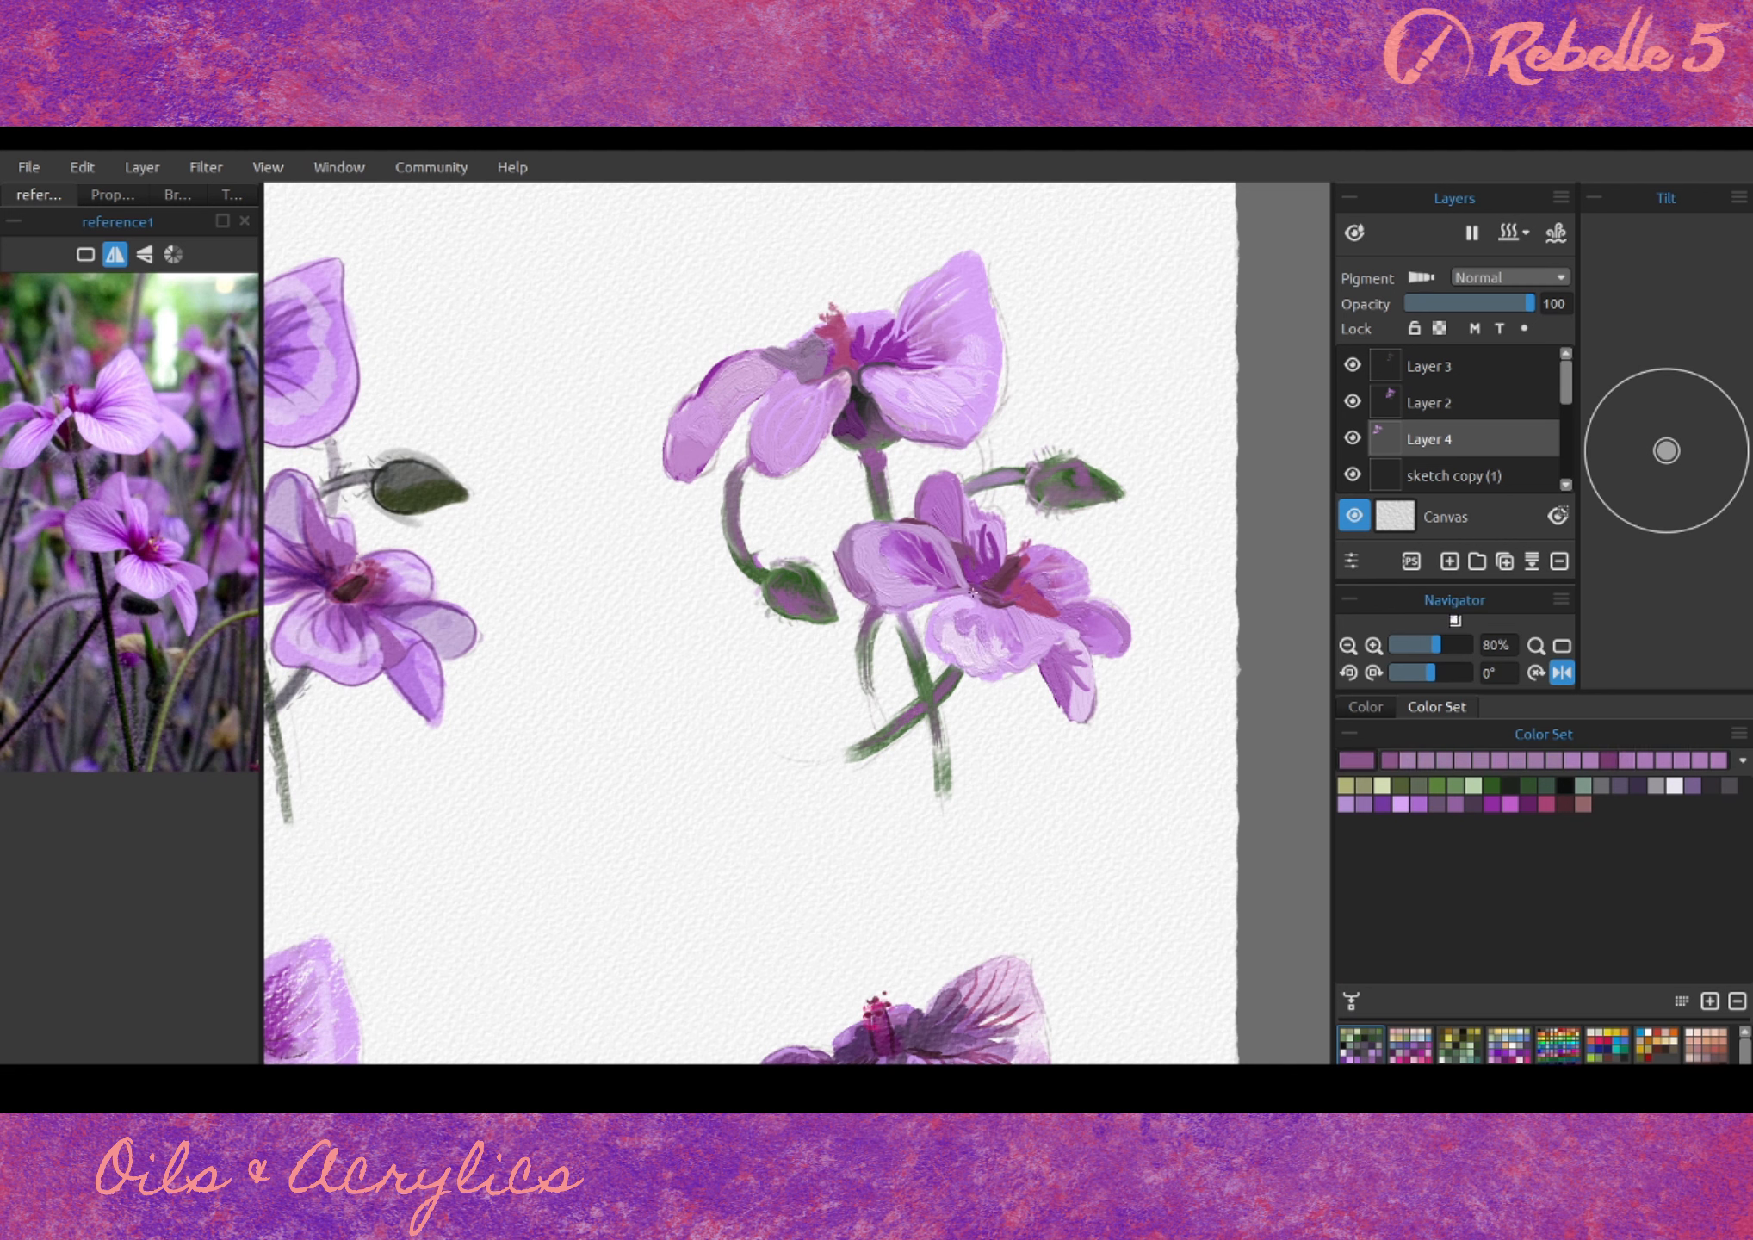
- Blend sampled purples into the crossing stems and the lower flower's center and front petal
alt+click(964, 566)
drag(978, 767, 930, 773)
alt+click(932, 575)
alt+click(1009, 627)
mouse_move(1029, 632)
mouse_down()
mouse_move(1043, 651)
mouse_move(1026, 609)
mouse_up()
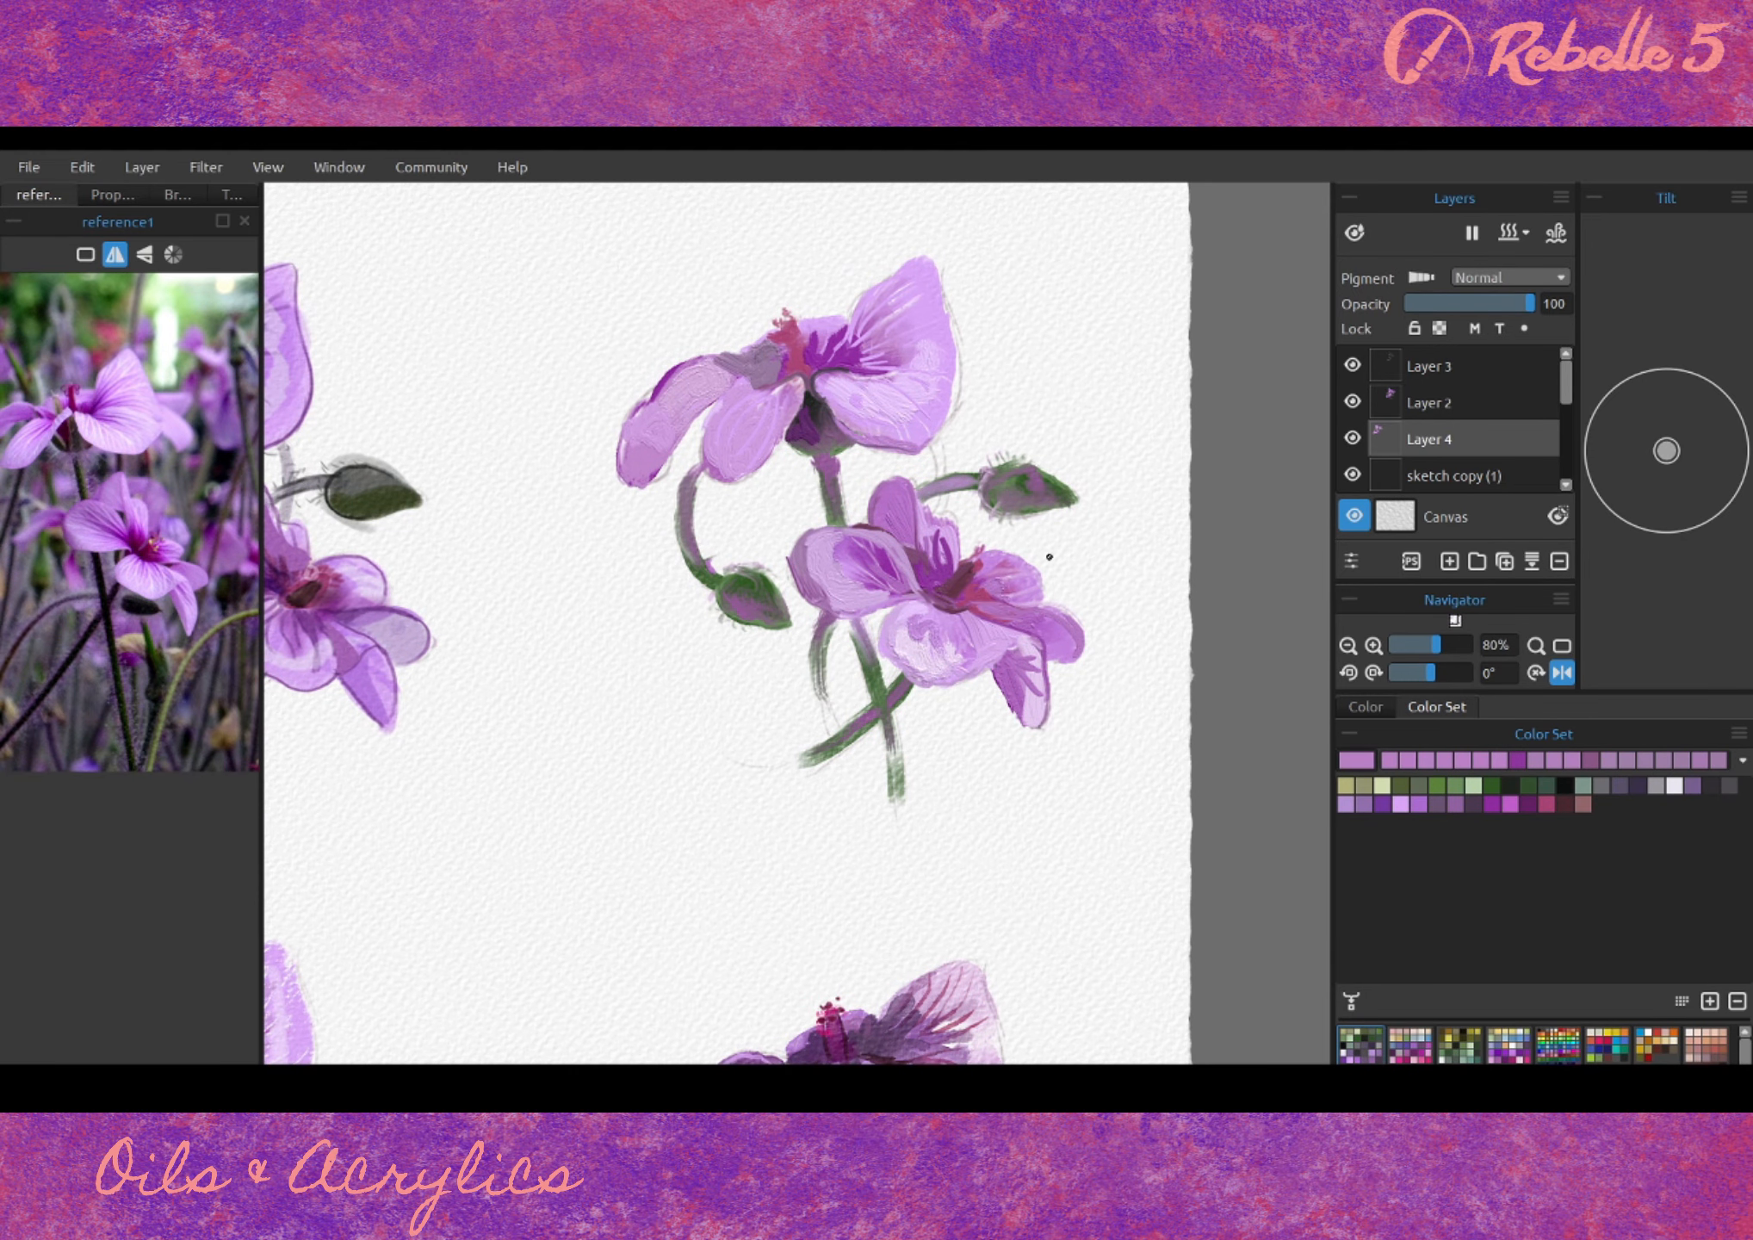
- Adjust the brush and paint near-white highlights on the upper flower's large right petal, starting from the pale cream swatch
click(1382, 786)
mouse_move(898, 441)
mouse_down()
mouse_move(931, 433)
mouse_move(947, 388)
mouse_move(923, 340)
mouse_move(926, 394)
mouse_up()
click(112, 194)
click(44, 371)
click(38, 195)
click(1382, 786)
alt+click(957, 342)
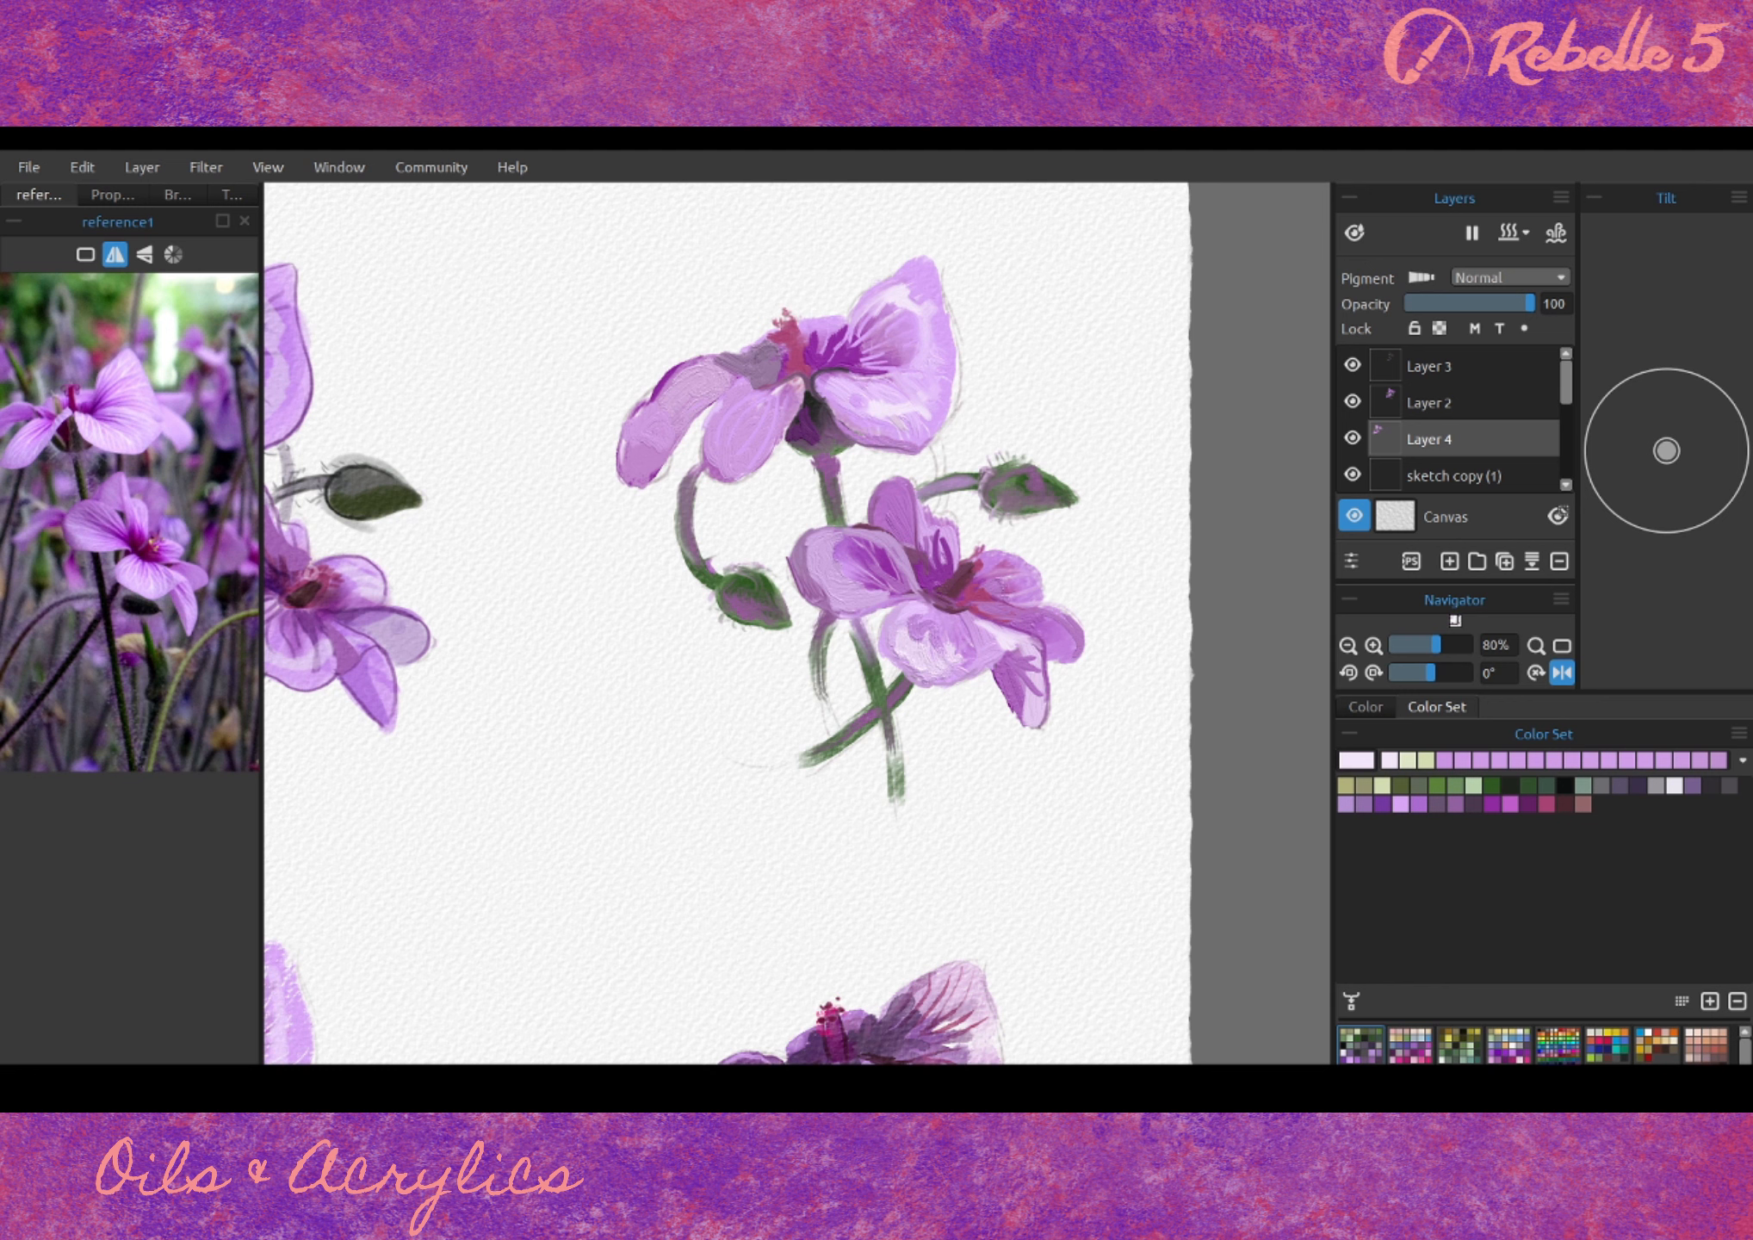
- Accent the upper flower's left petal folds and the left bud with dark grayish purple, and add a gray stem section below the right petal
alt+click(766, 413)
alt+click(728, 370)
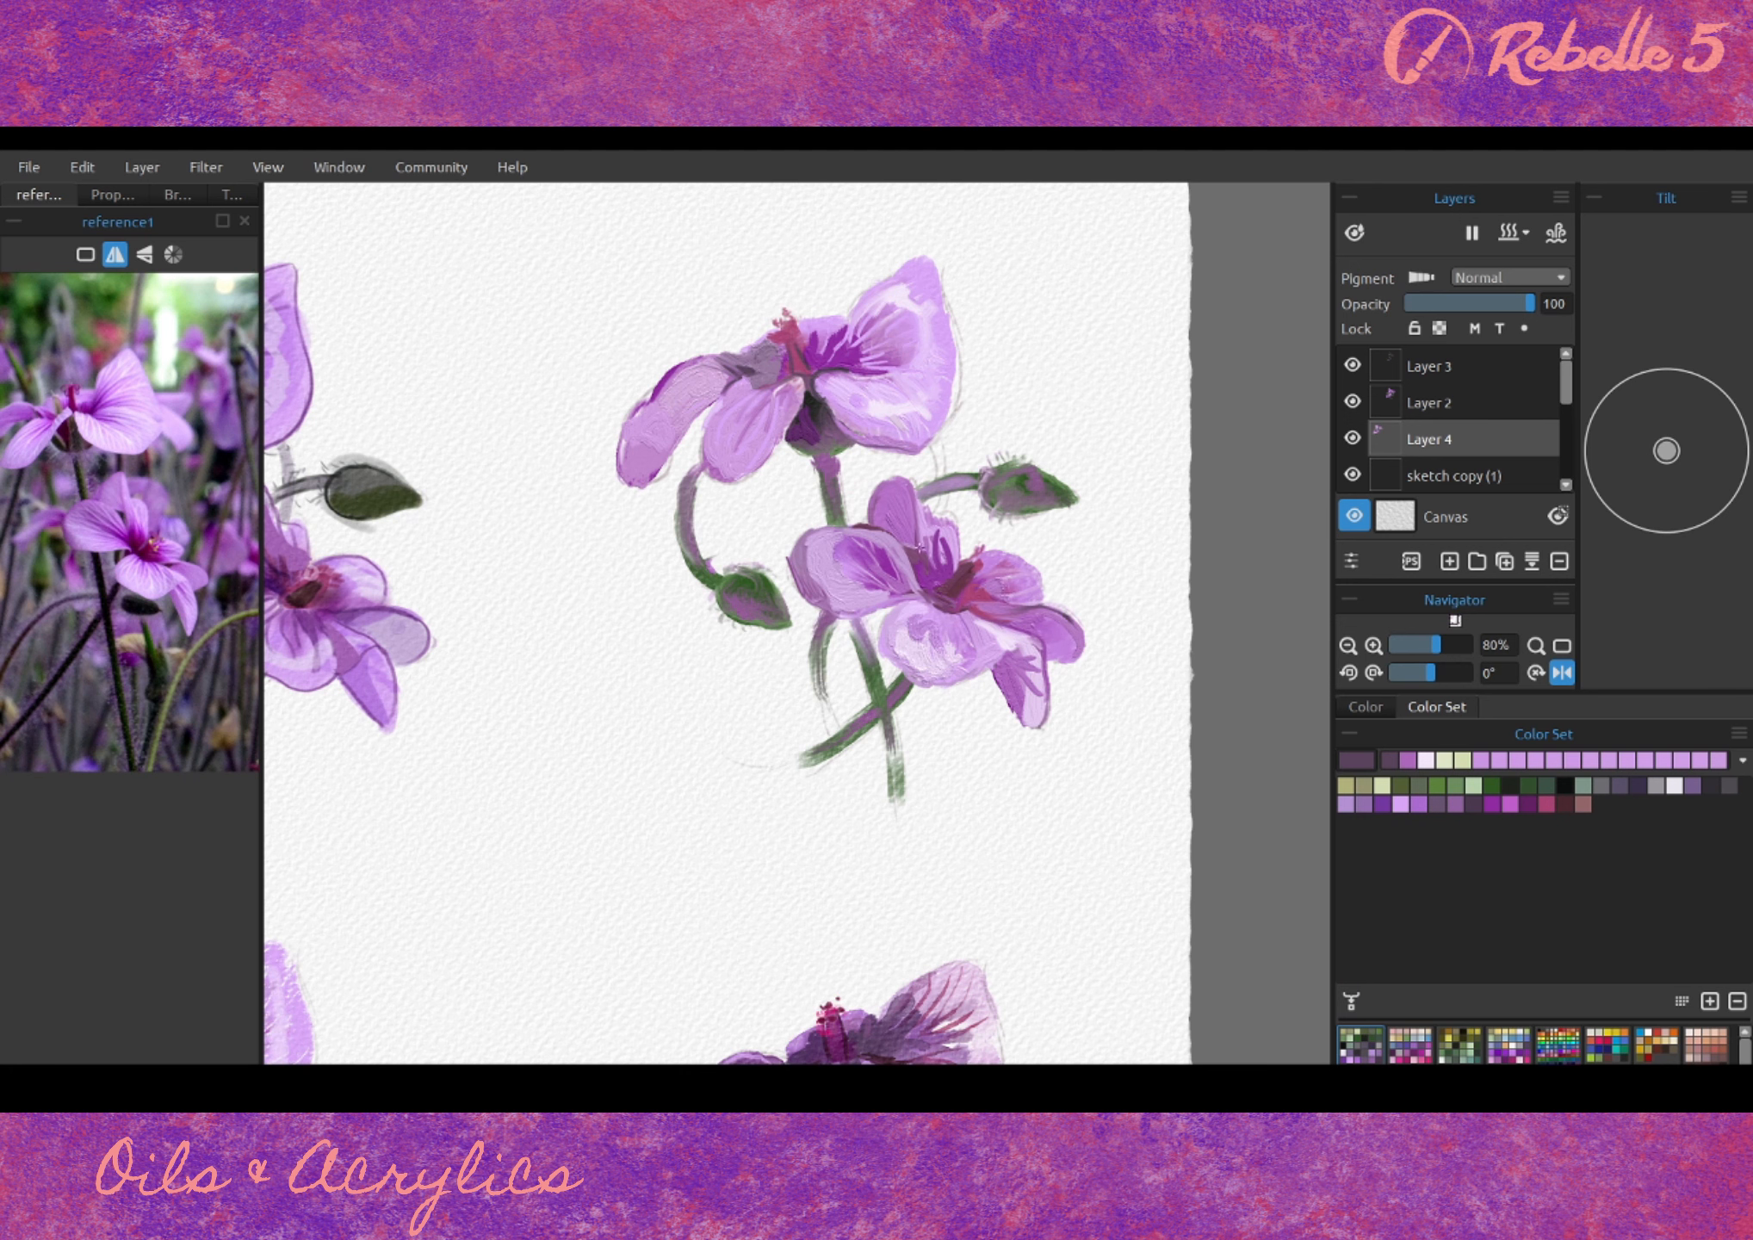
drag(762, 617, 787, 634)
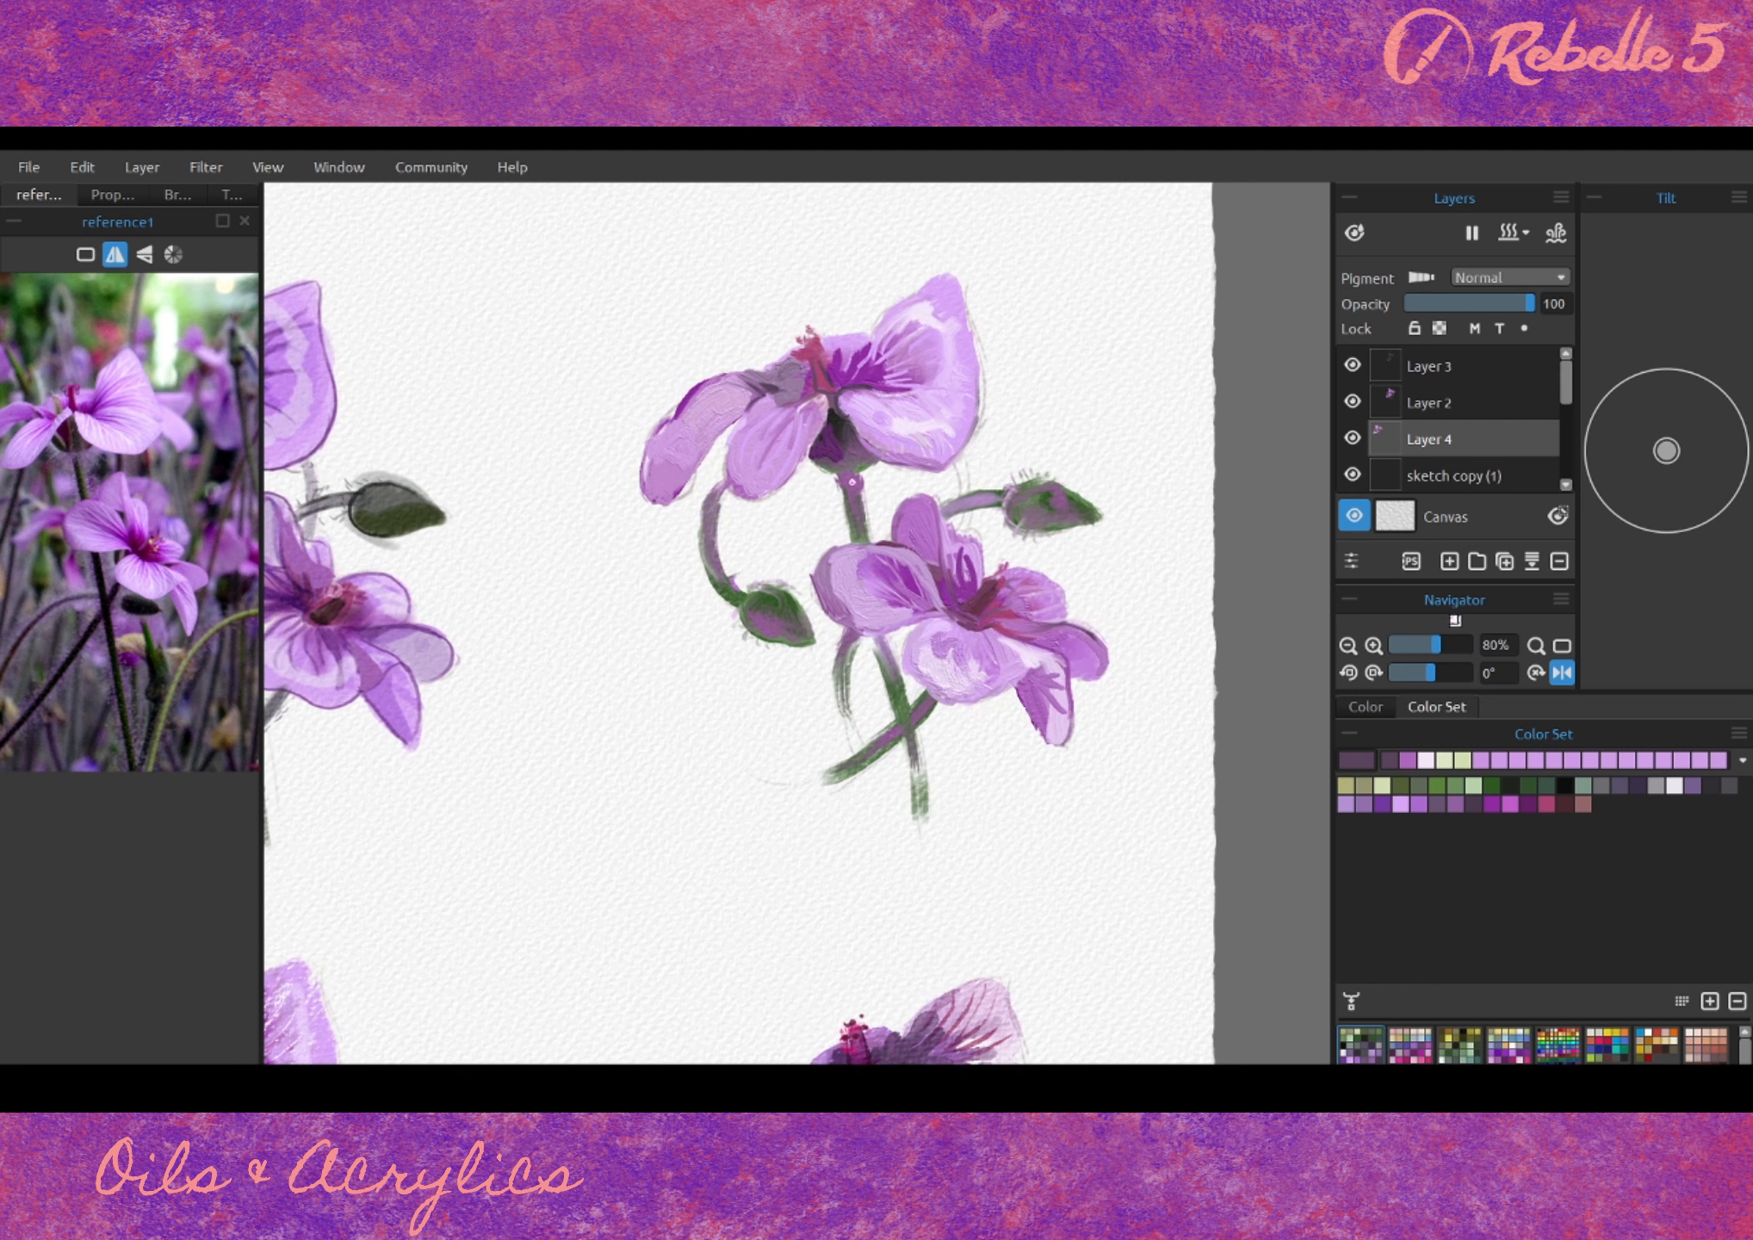
alt+click(964, 466)
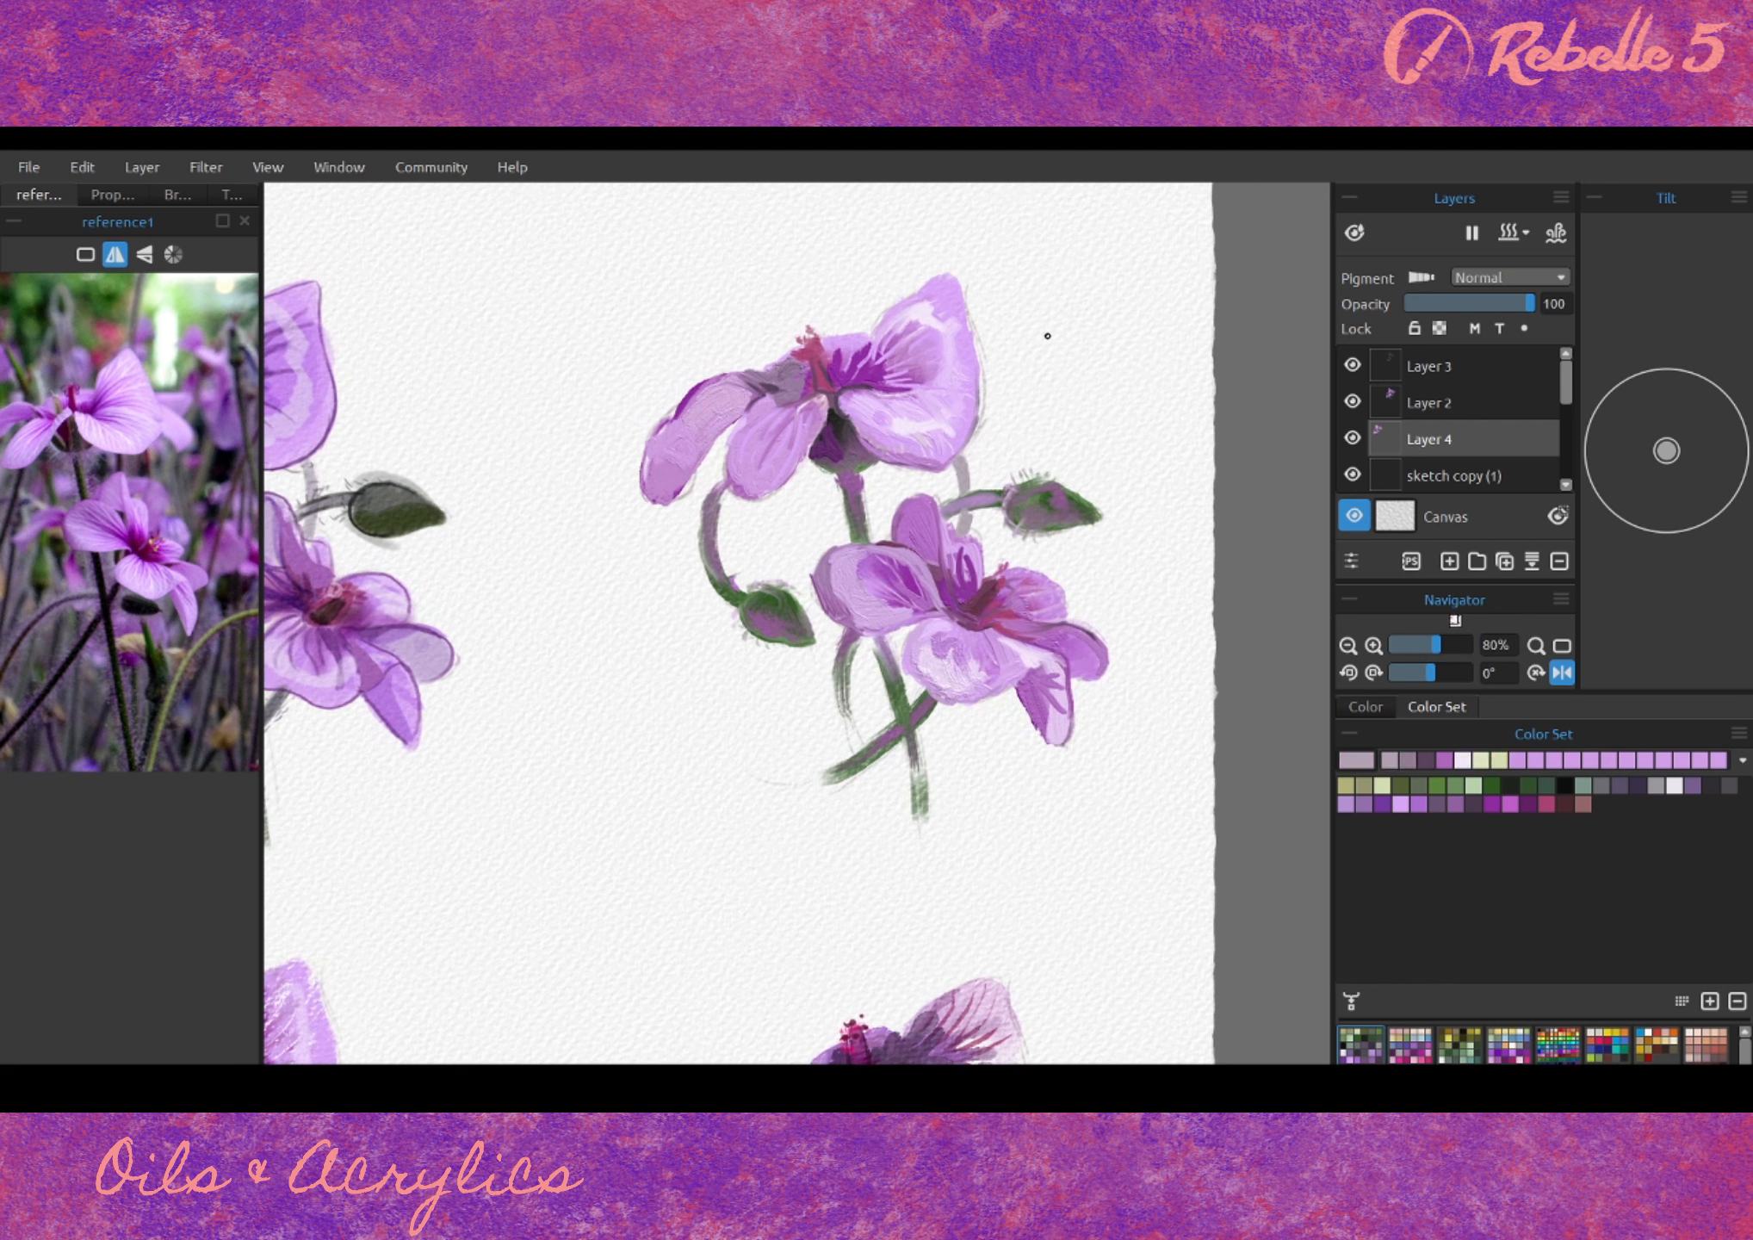
- Shade the lower flower's left and upper petals with sampled purples and darken the tip of its pointed bottom petal
alt+click(916, 596)
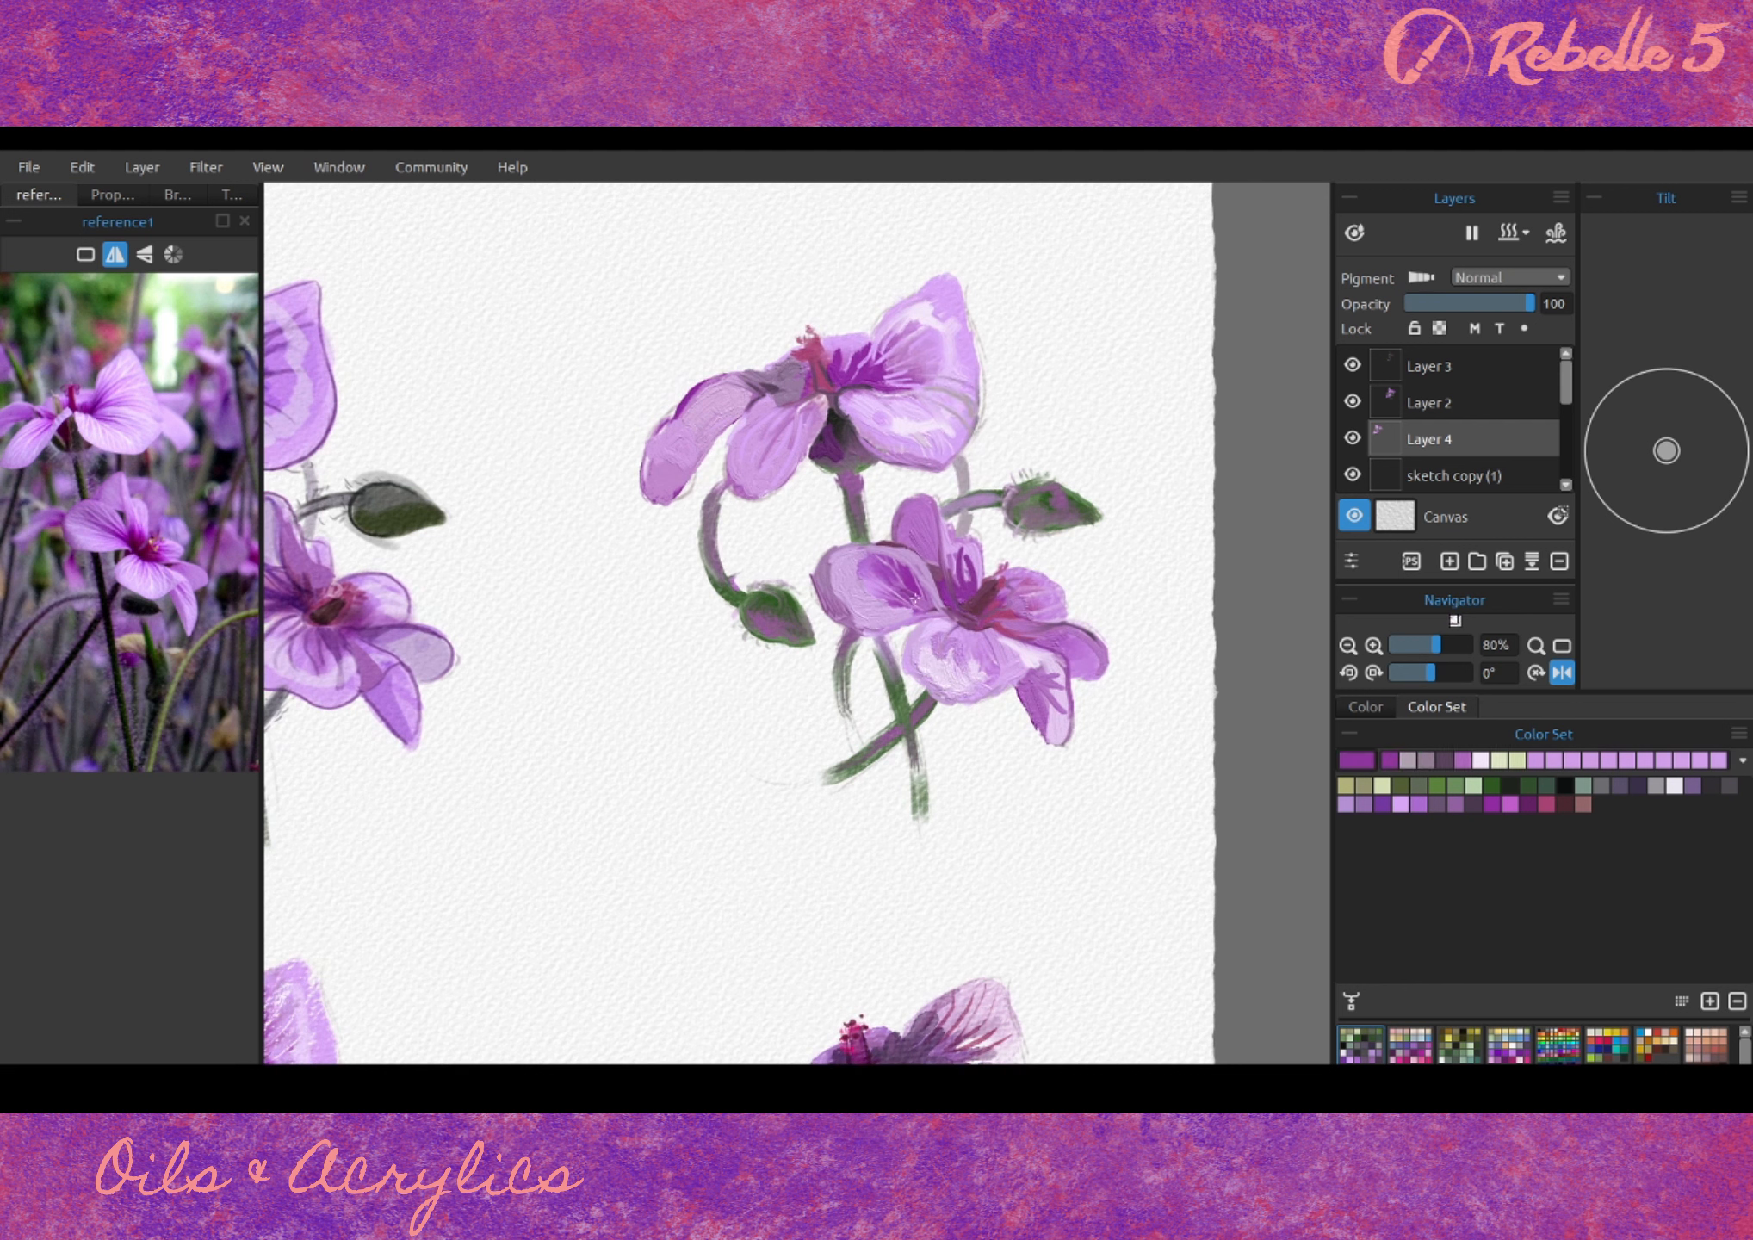
alt+click(917, 506)
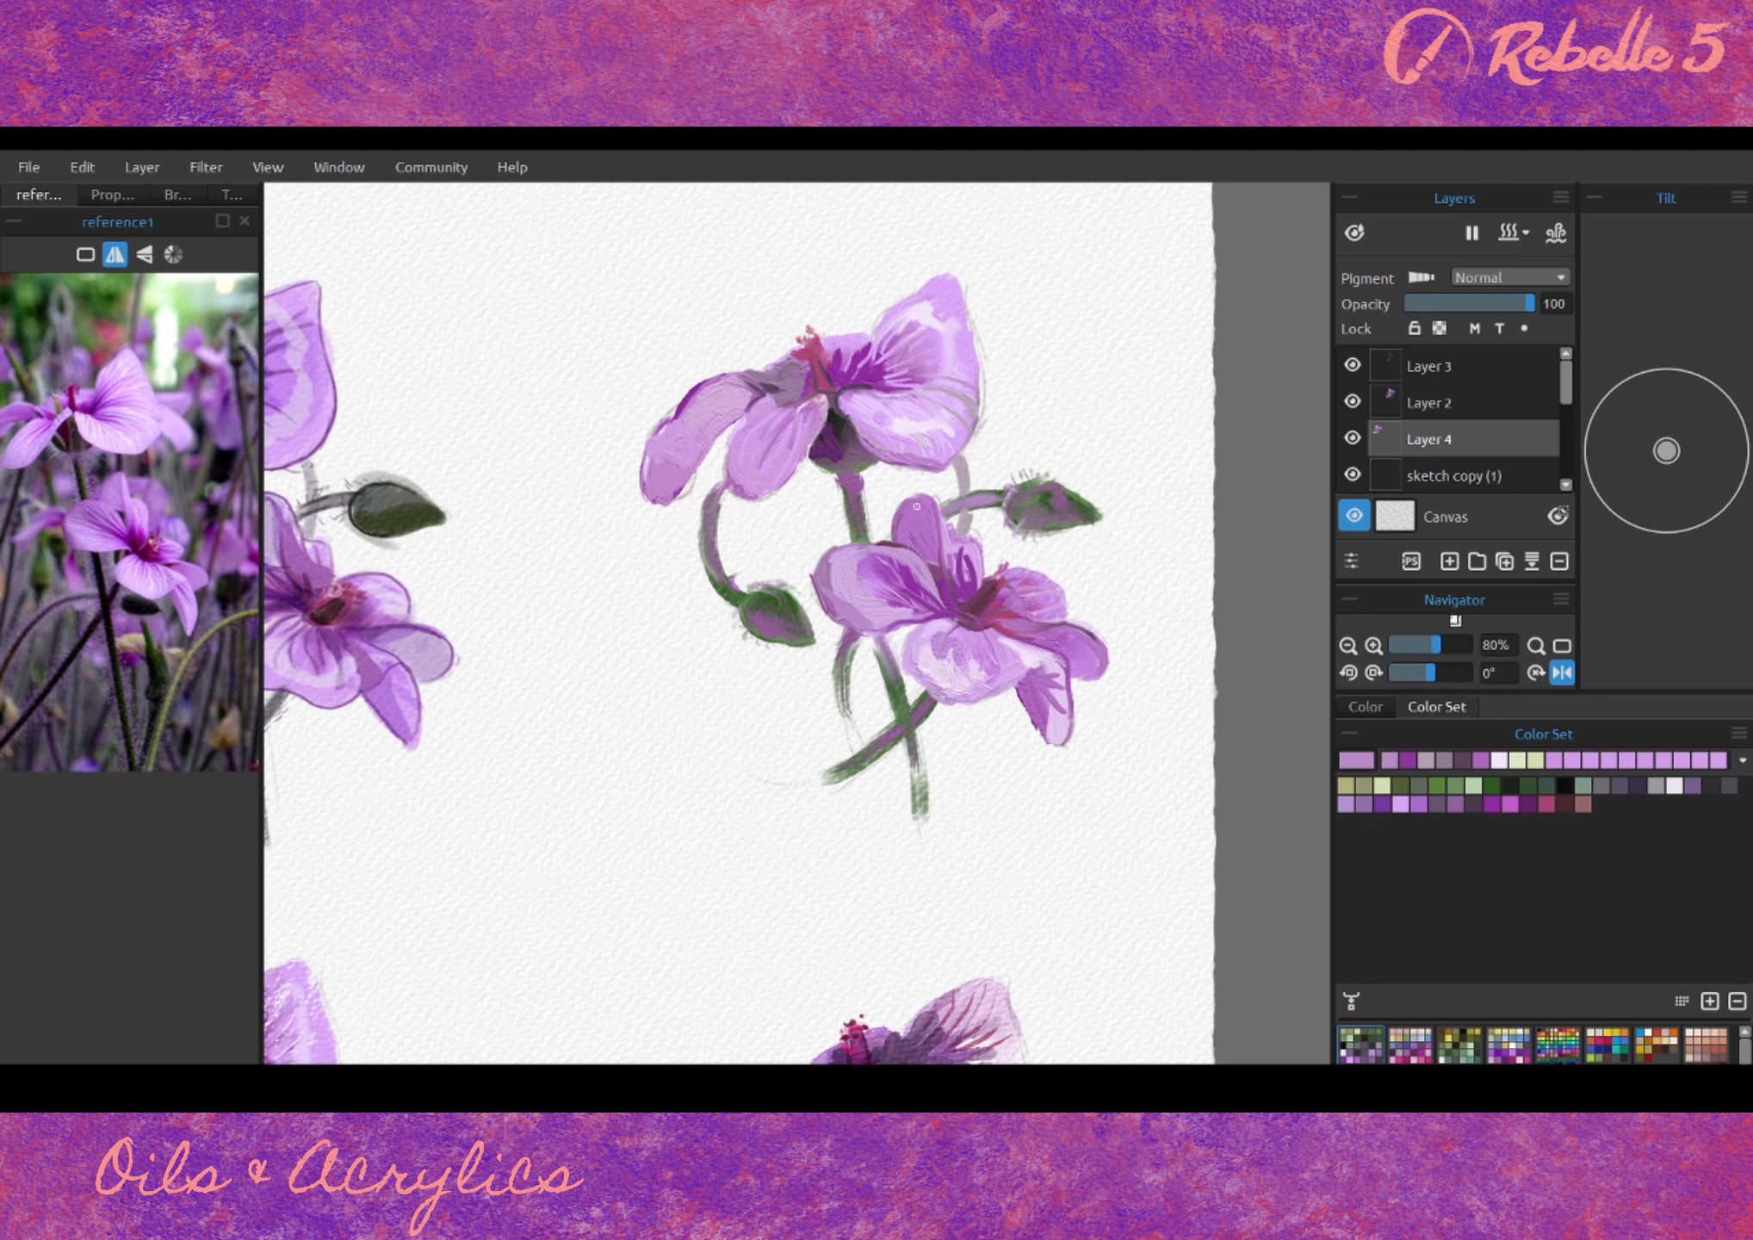
alt+click(1053, 716)
drag(1068, 682, 1050, 738)
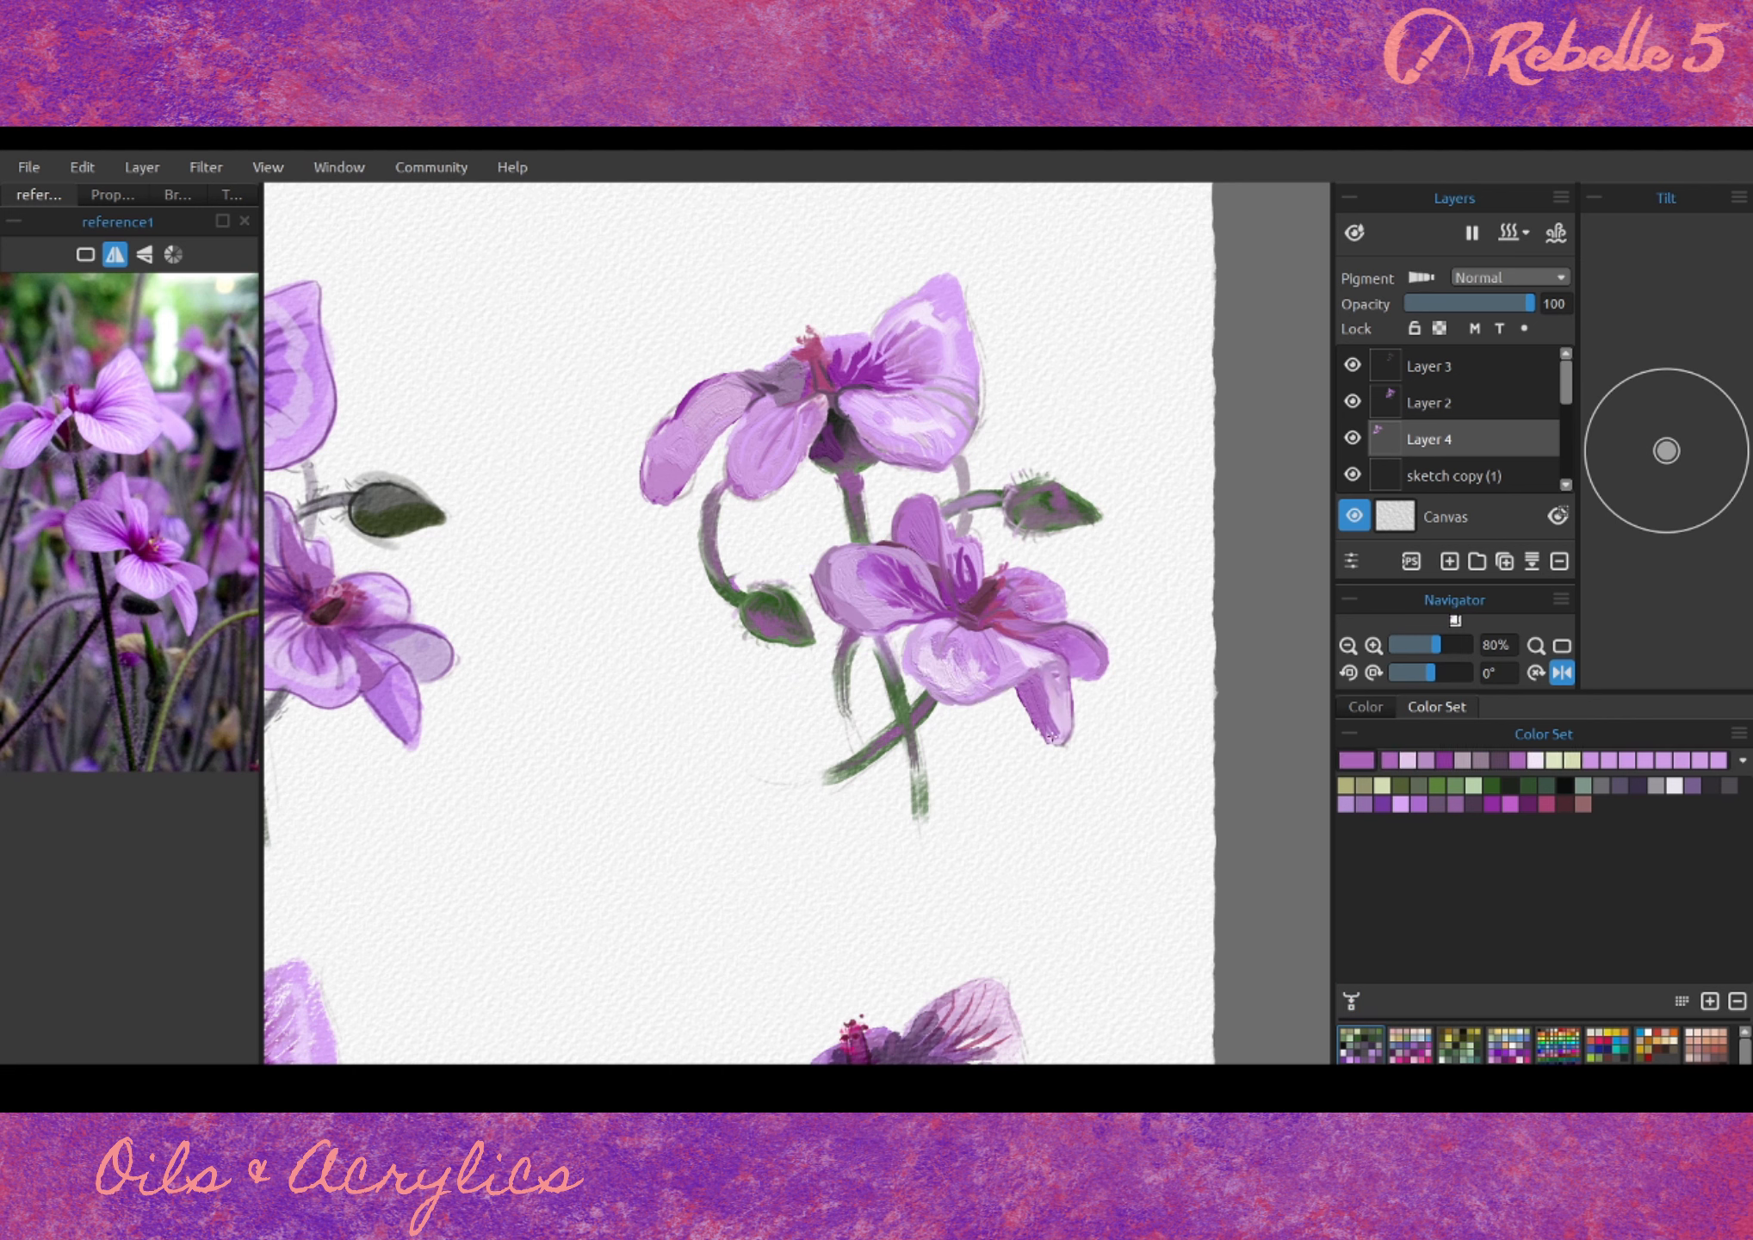
- Accent the oils and acrylics painting's bud stems and bud tips with deep violet
click(1382, 803)
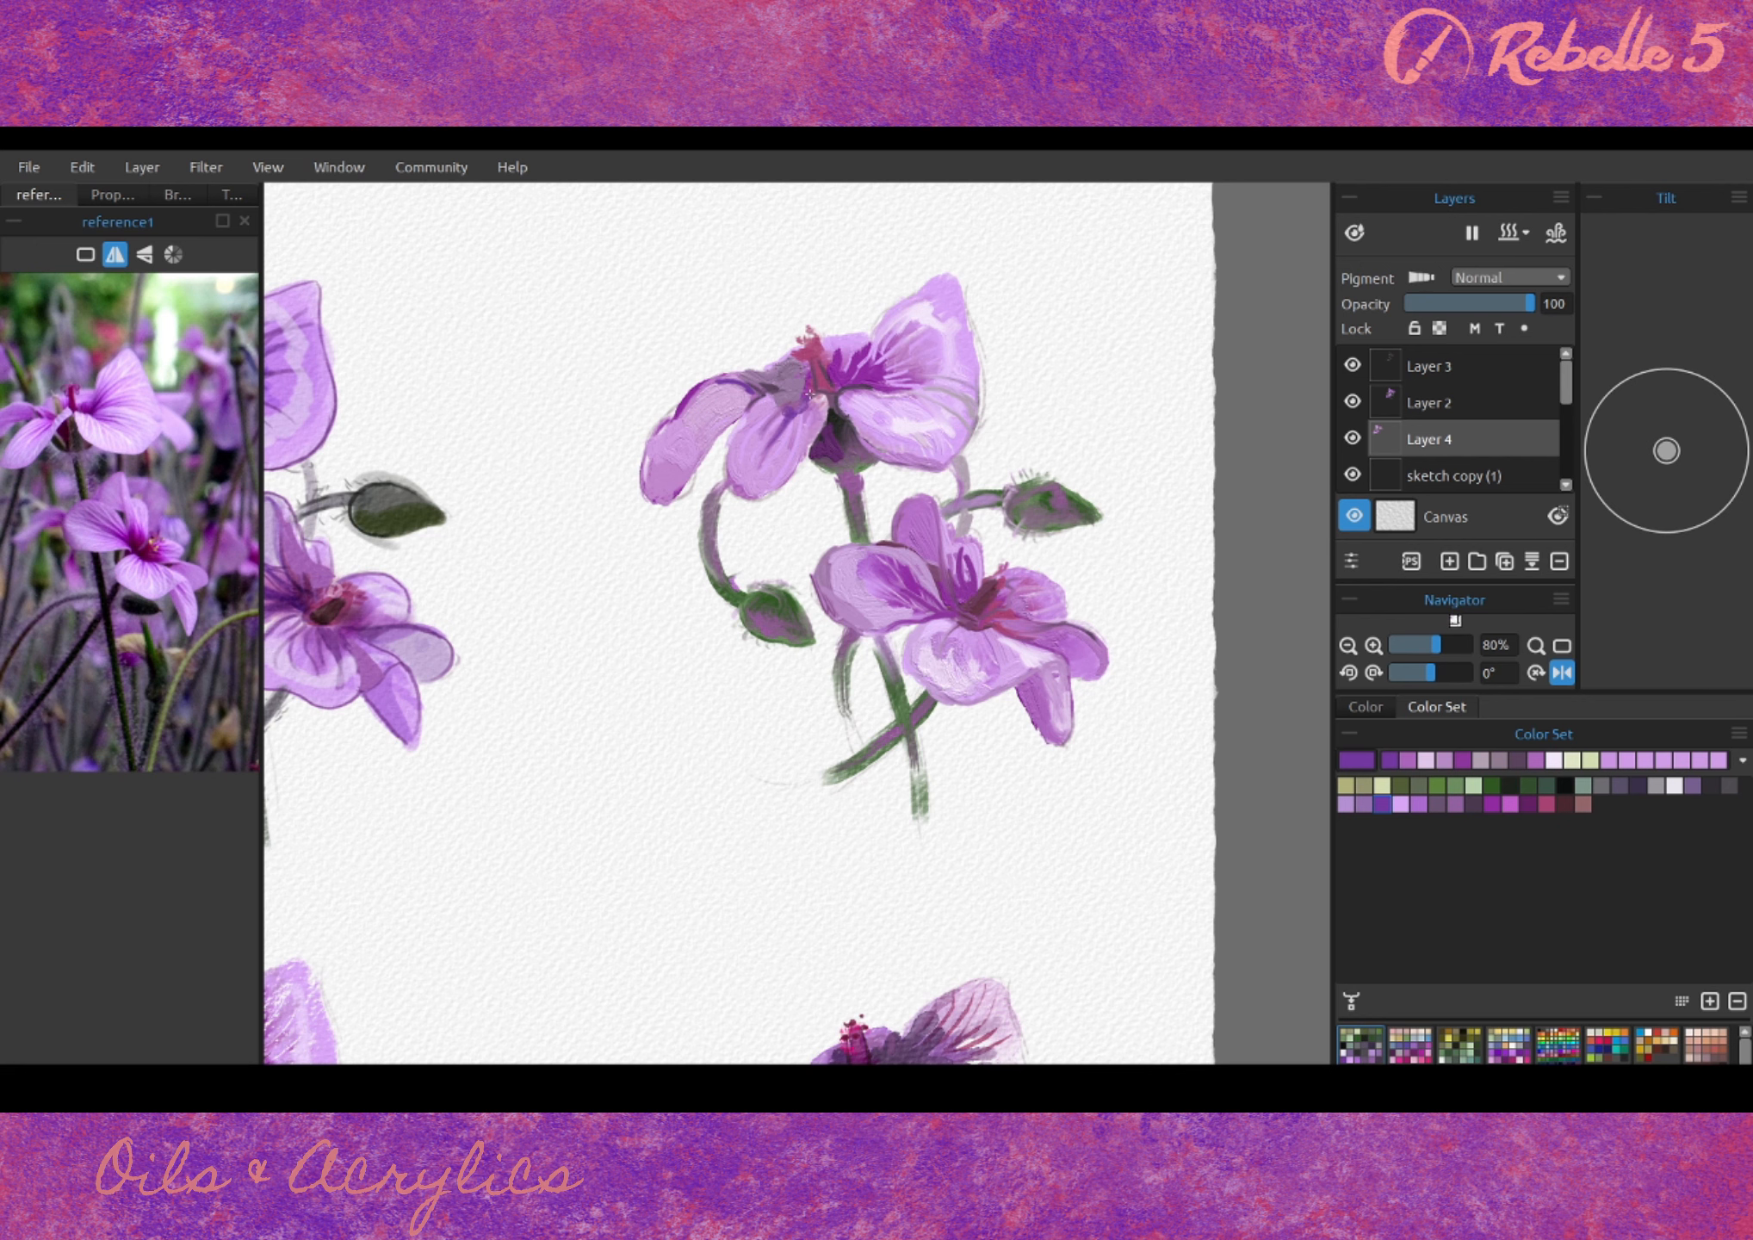
drag(975, 492, 1076, 516)
drag(775, 636, 818, 648)
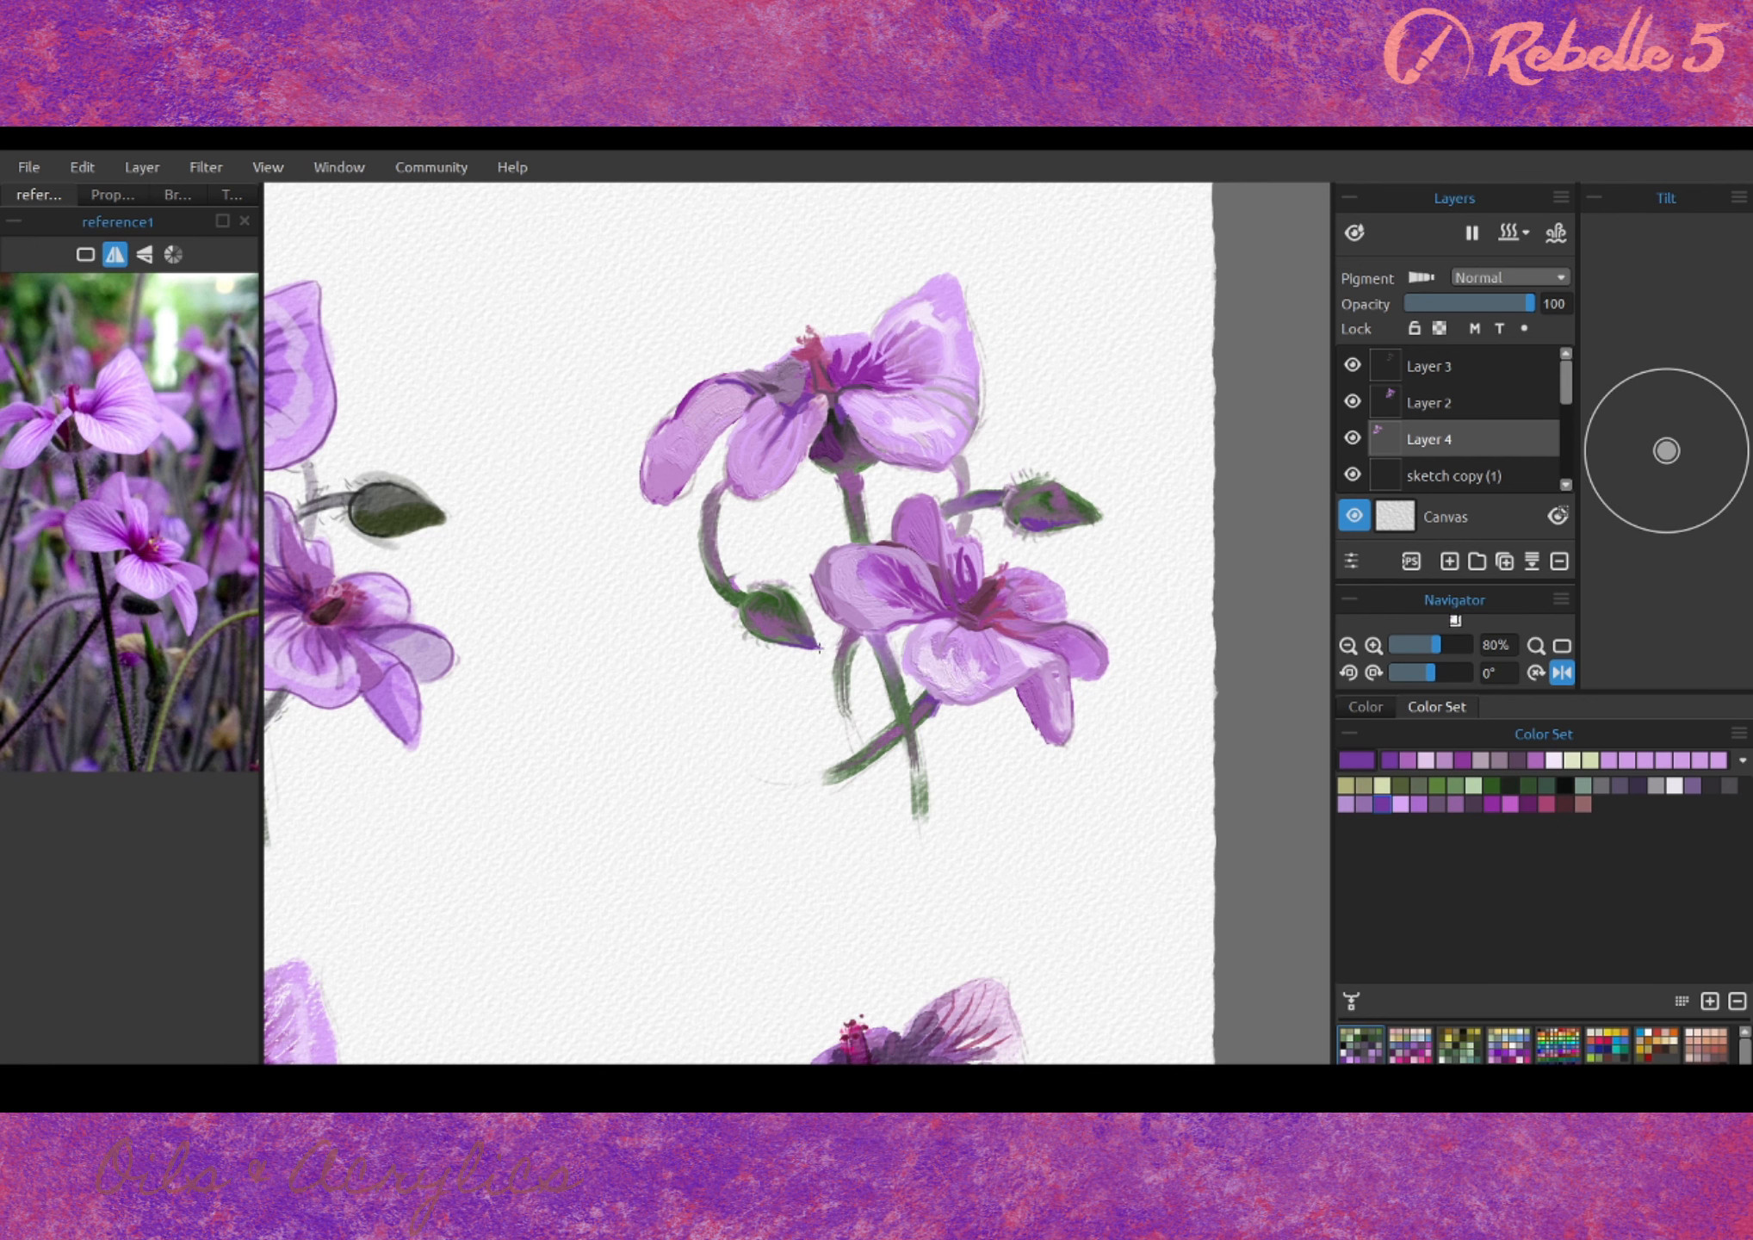
- Dot the lower flower's center with pale cream and letter "oils & acrylics" beneath it in dark maroon
click(1381, 784)
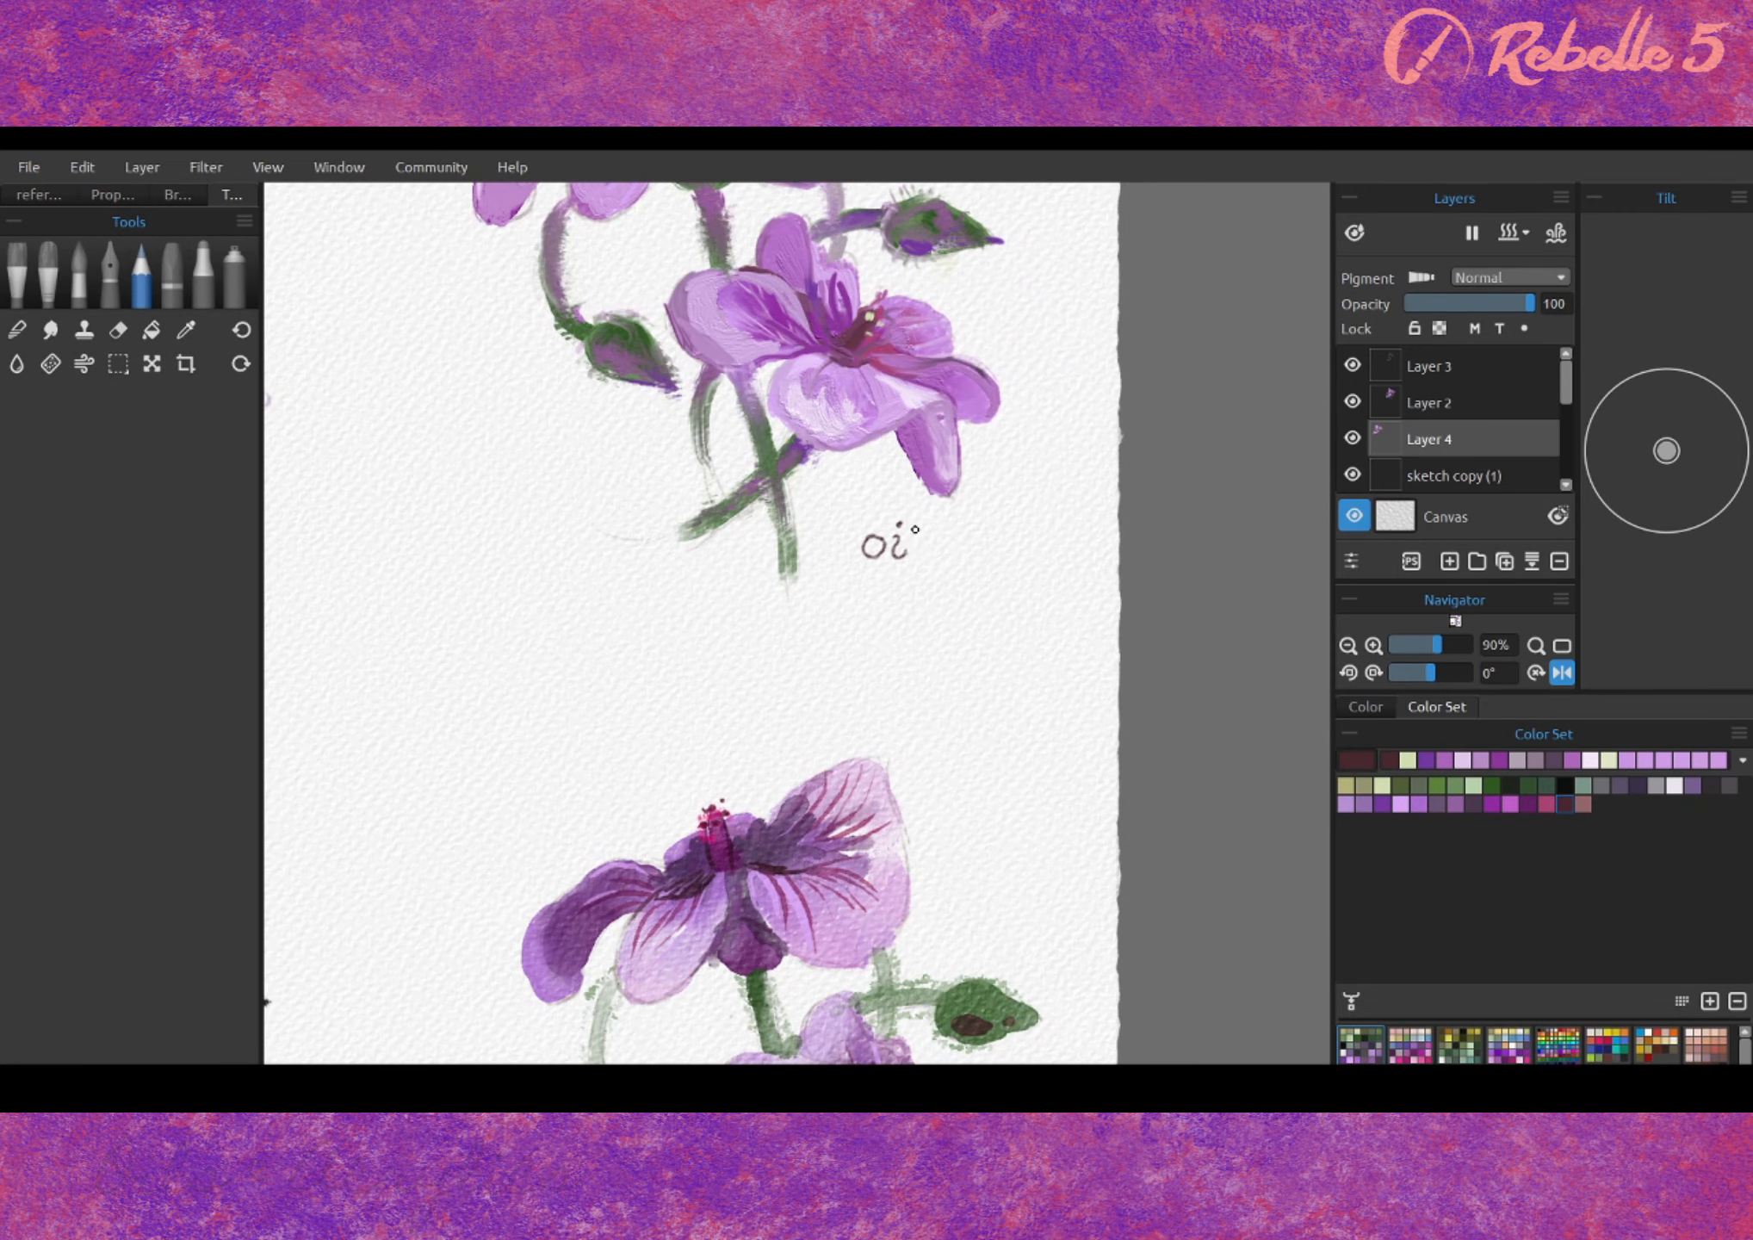
mouse_move(915, 529)
mouse_down()
mouse_move(872, 594)
mouse_move(1051, 576)
mouse_up()
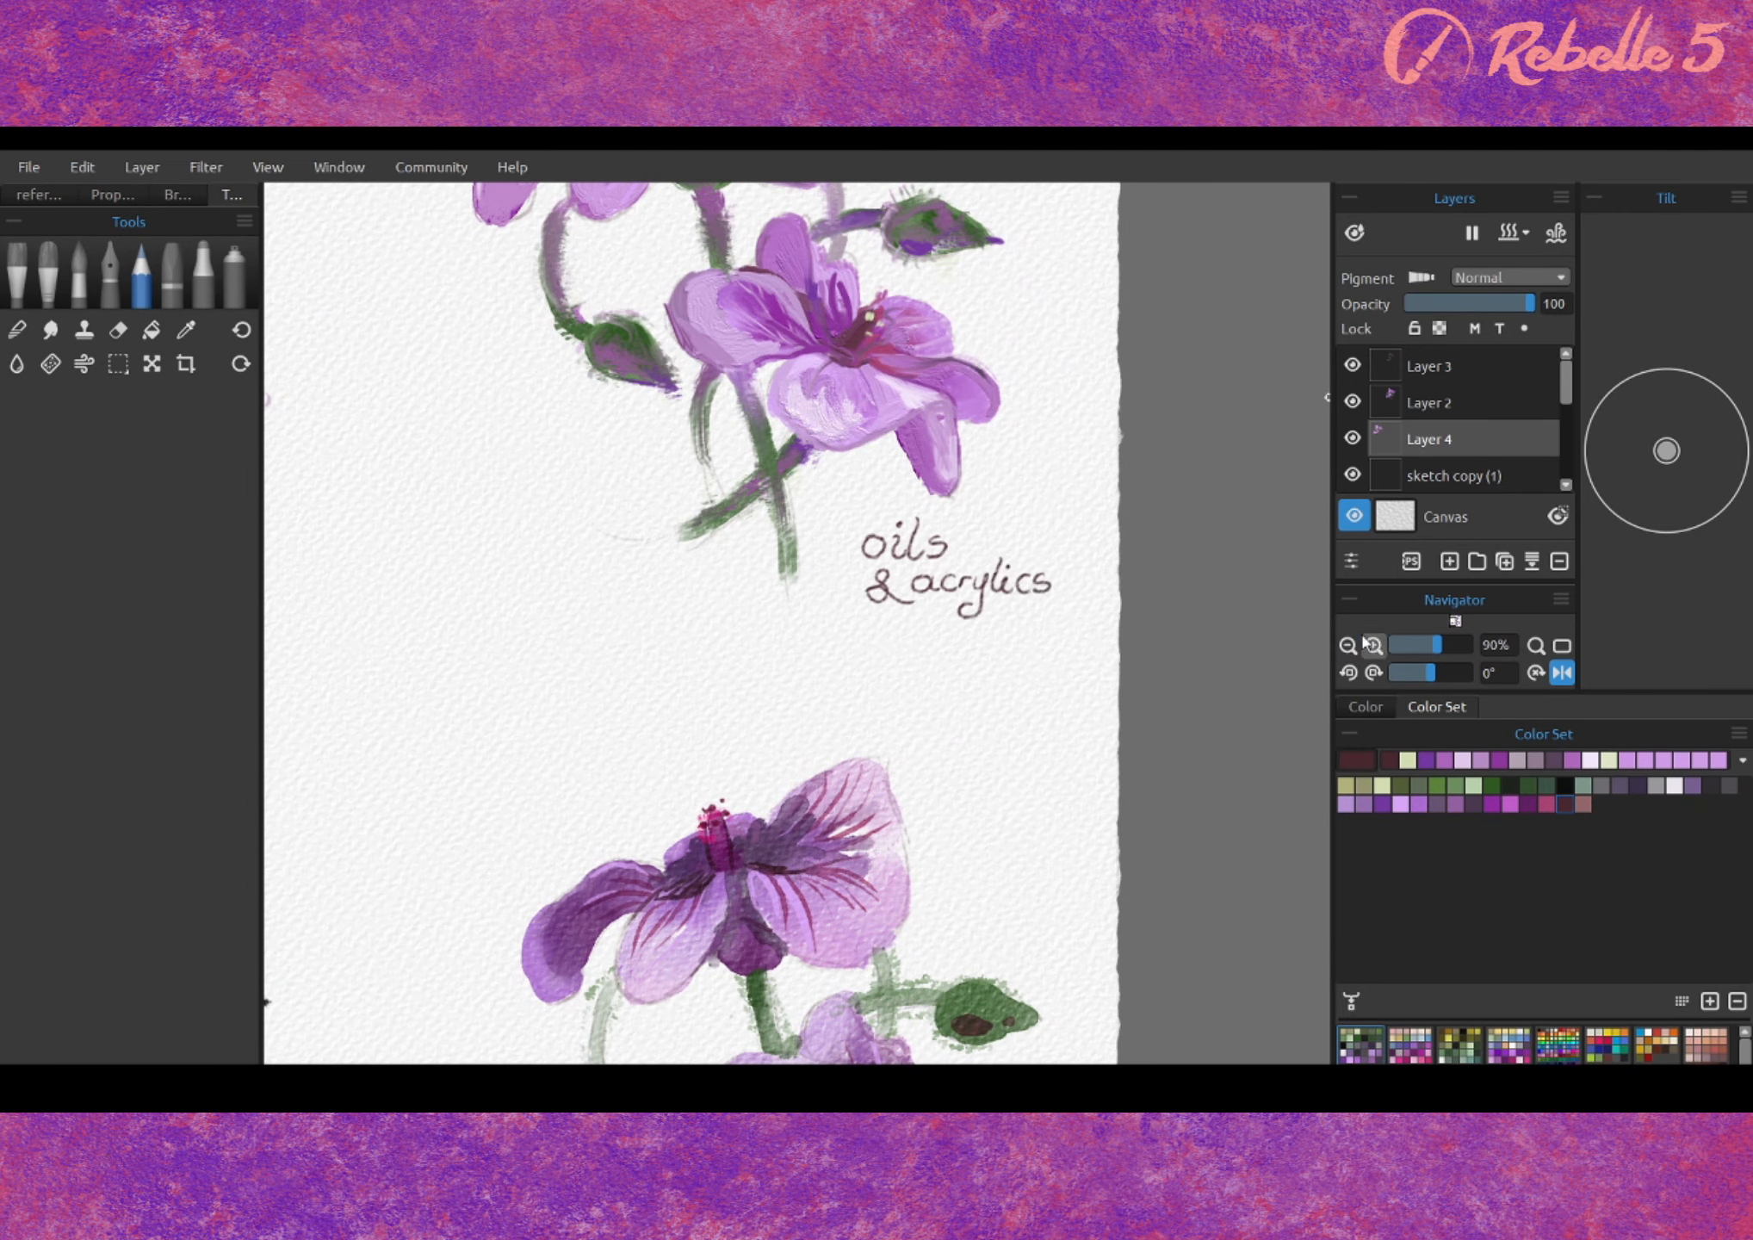
- Move the markers painting up toward the page's upper-left corner
click(1348, 645)
click(151, 363)
click(186, 363)
click(1349, 644)
click(1430, 366)
click(151, 363)
drag(619, 431, 594, 381)
- Move the pastels painting toward the page's lower-left corner and the watercolors painting toward the lower-right corner
click(1429, 439)
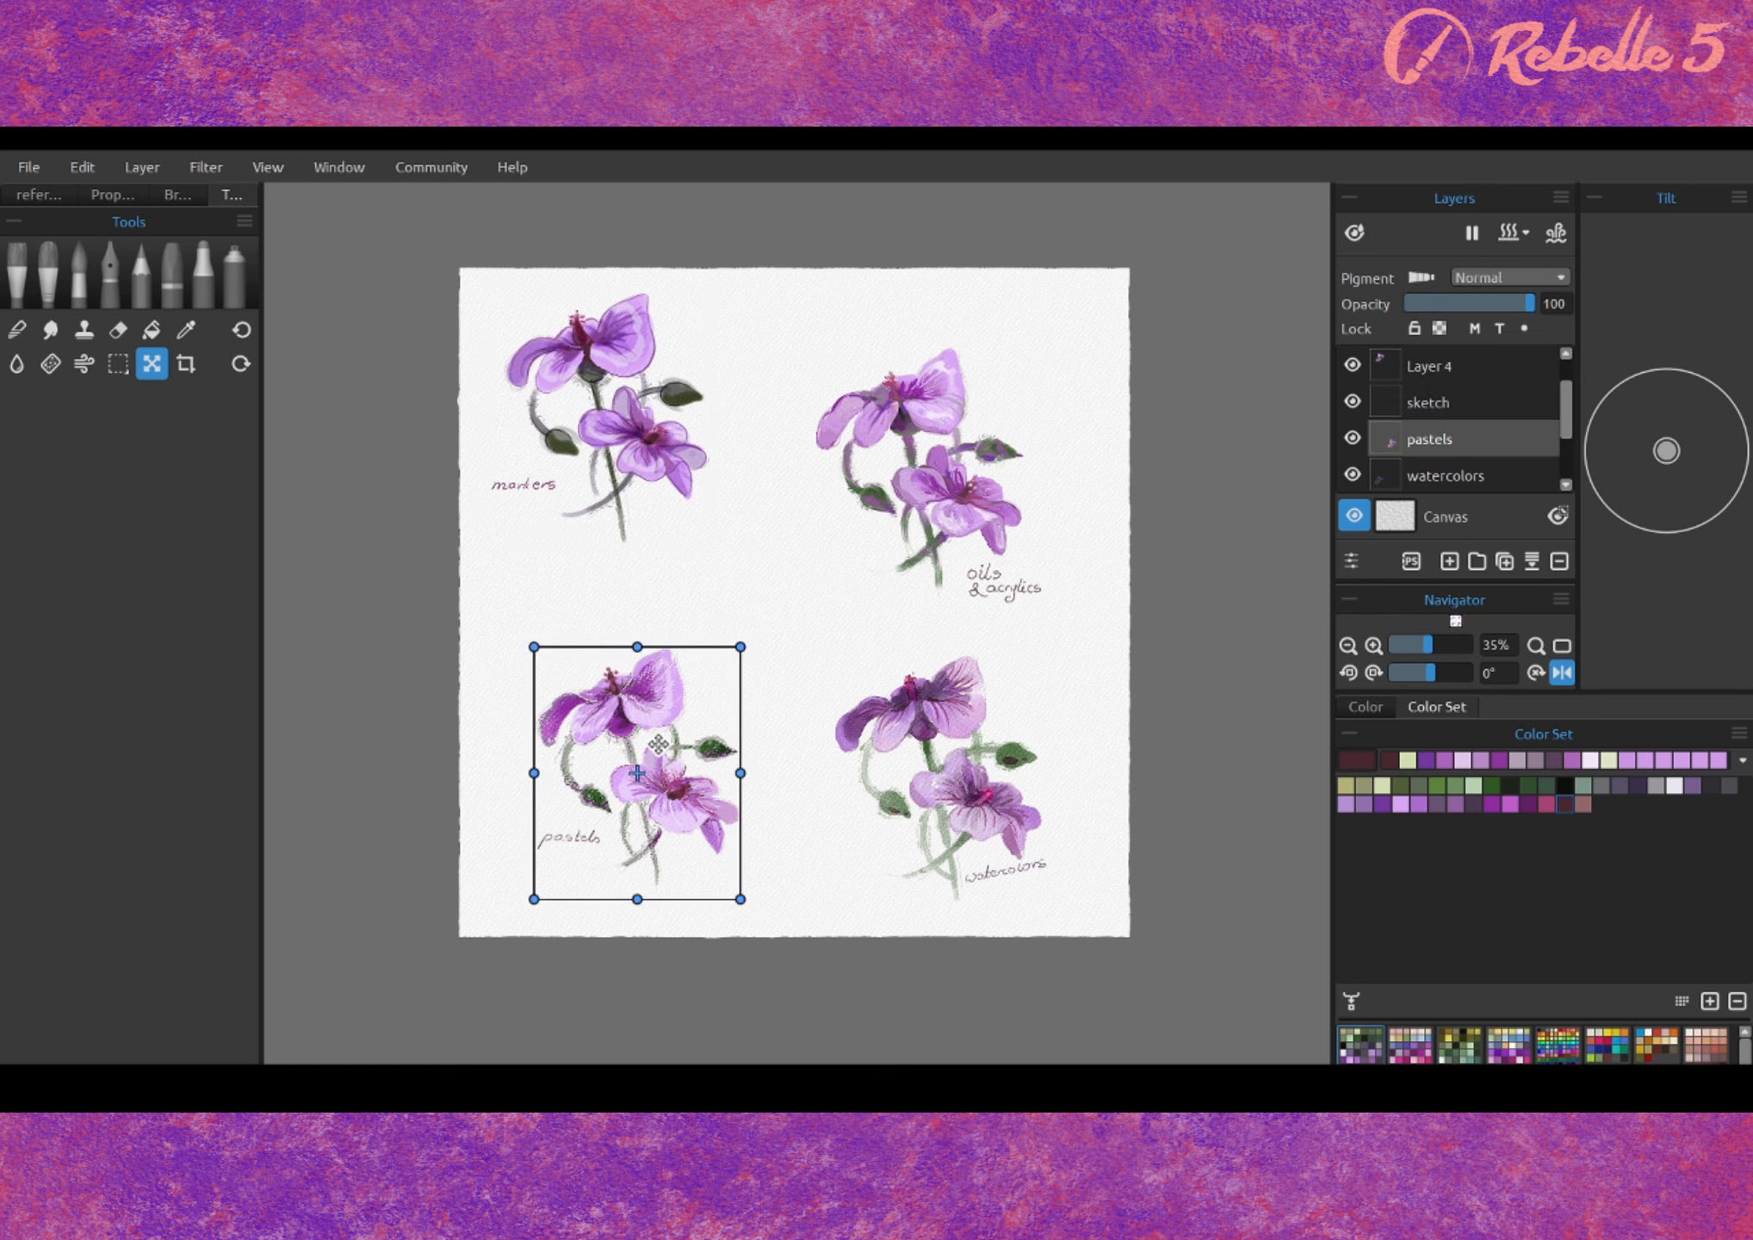
drag(657, 744, 607, 769)
click(1446, 475)
click(151, 364)
drag(958, 719, 1010, 736)
- Rename the oils and acrylics layer as oils and move its painting toward the page's upper-right corner
double_click(1429, 402)
text(oils)
drag(947, 440, 1005, 387)
- Move the remaining flower sketch to the center of the page and add a new layer above it
click(1429, 439)
click(152, 363)
drag(895, 483, 788, 590)
click(1449, 561)
click(38, 195)
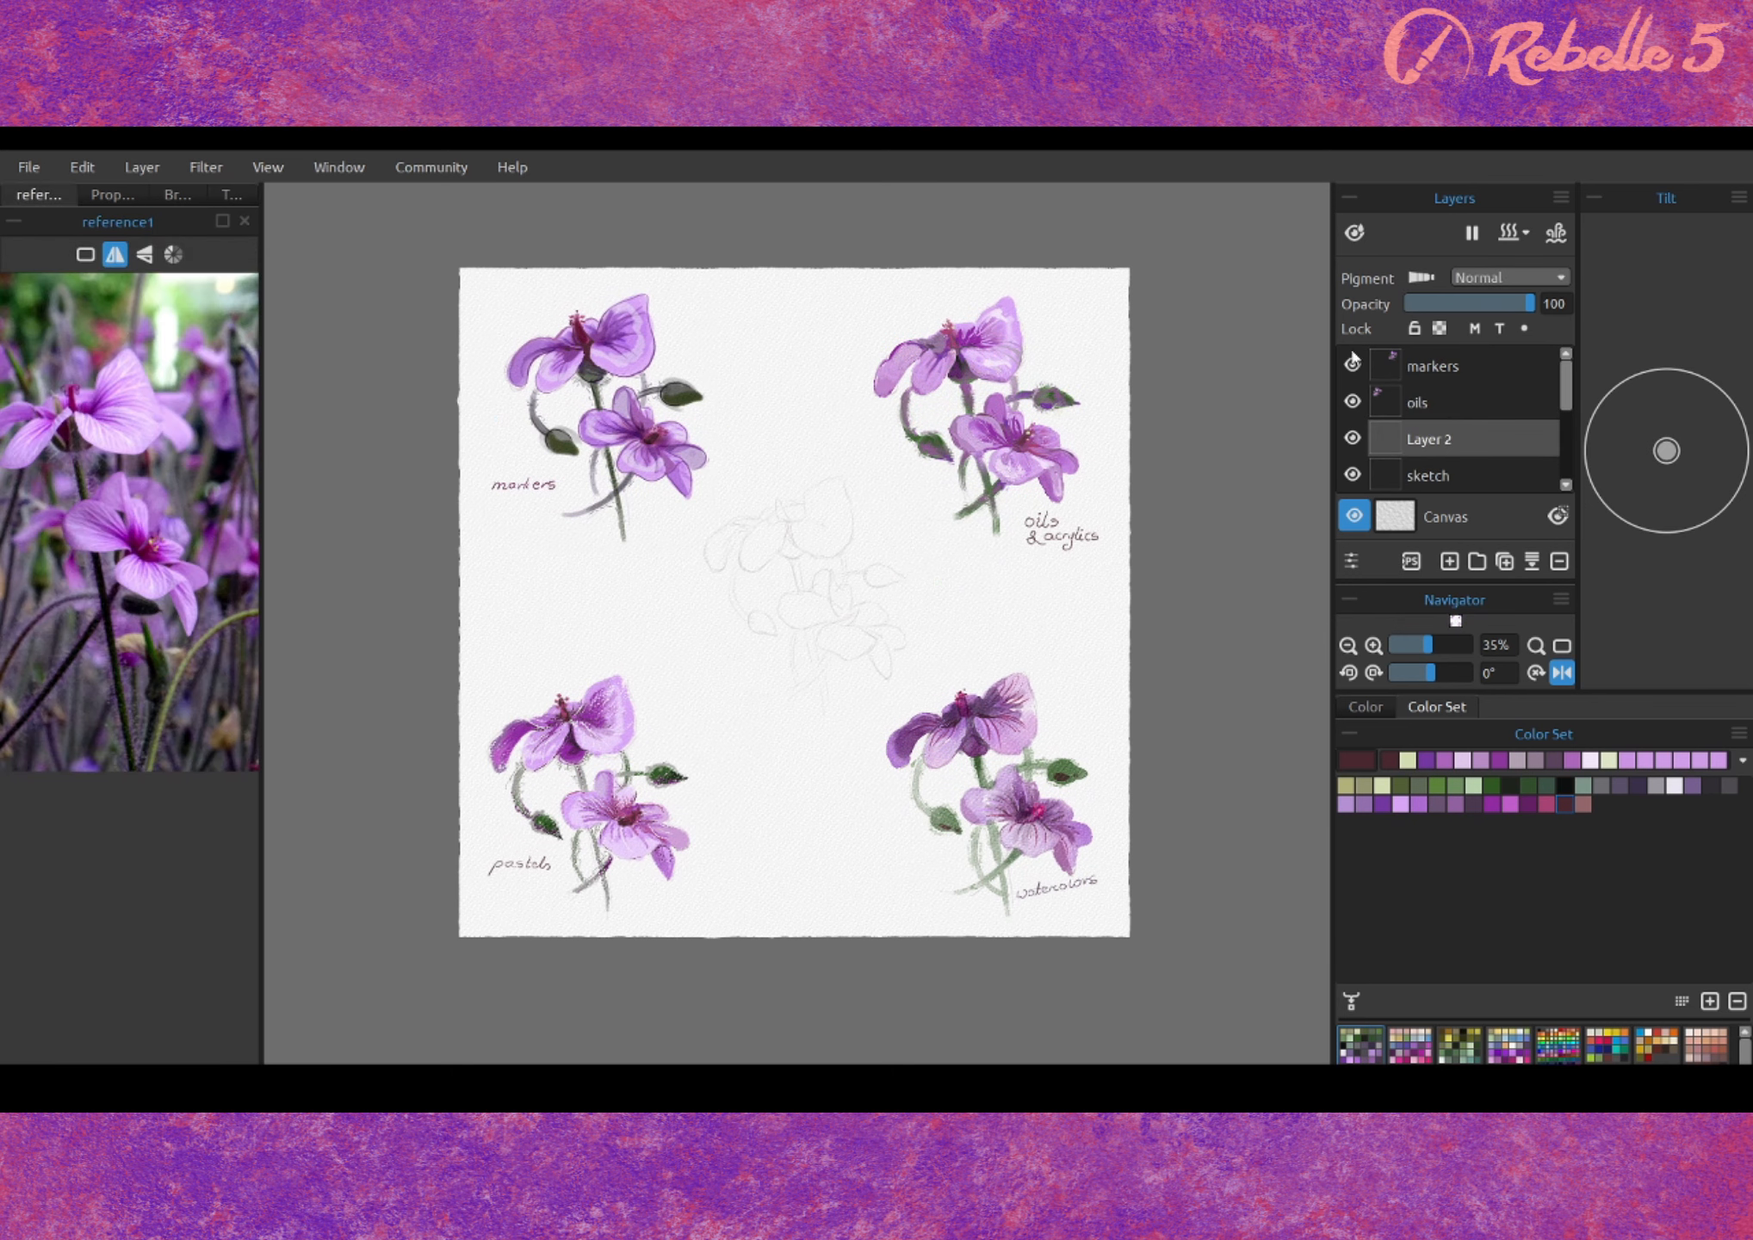
- Outline the upper flower's petals on the central sketch in purple with the 4B pencil
click(1374, 644)
click(177, 195)
click(77, 391)
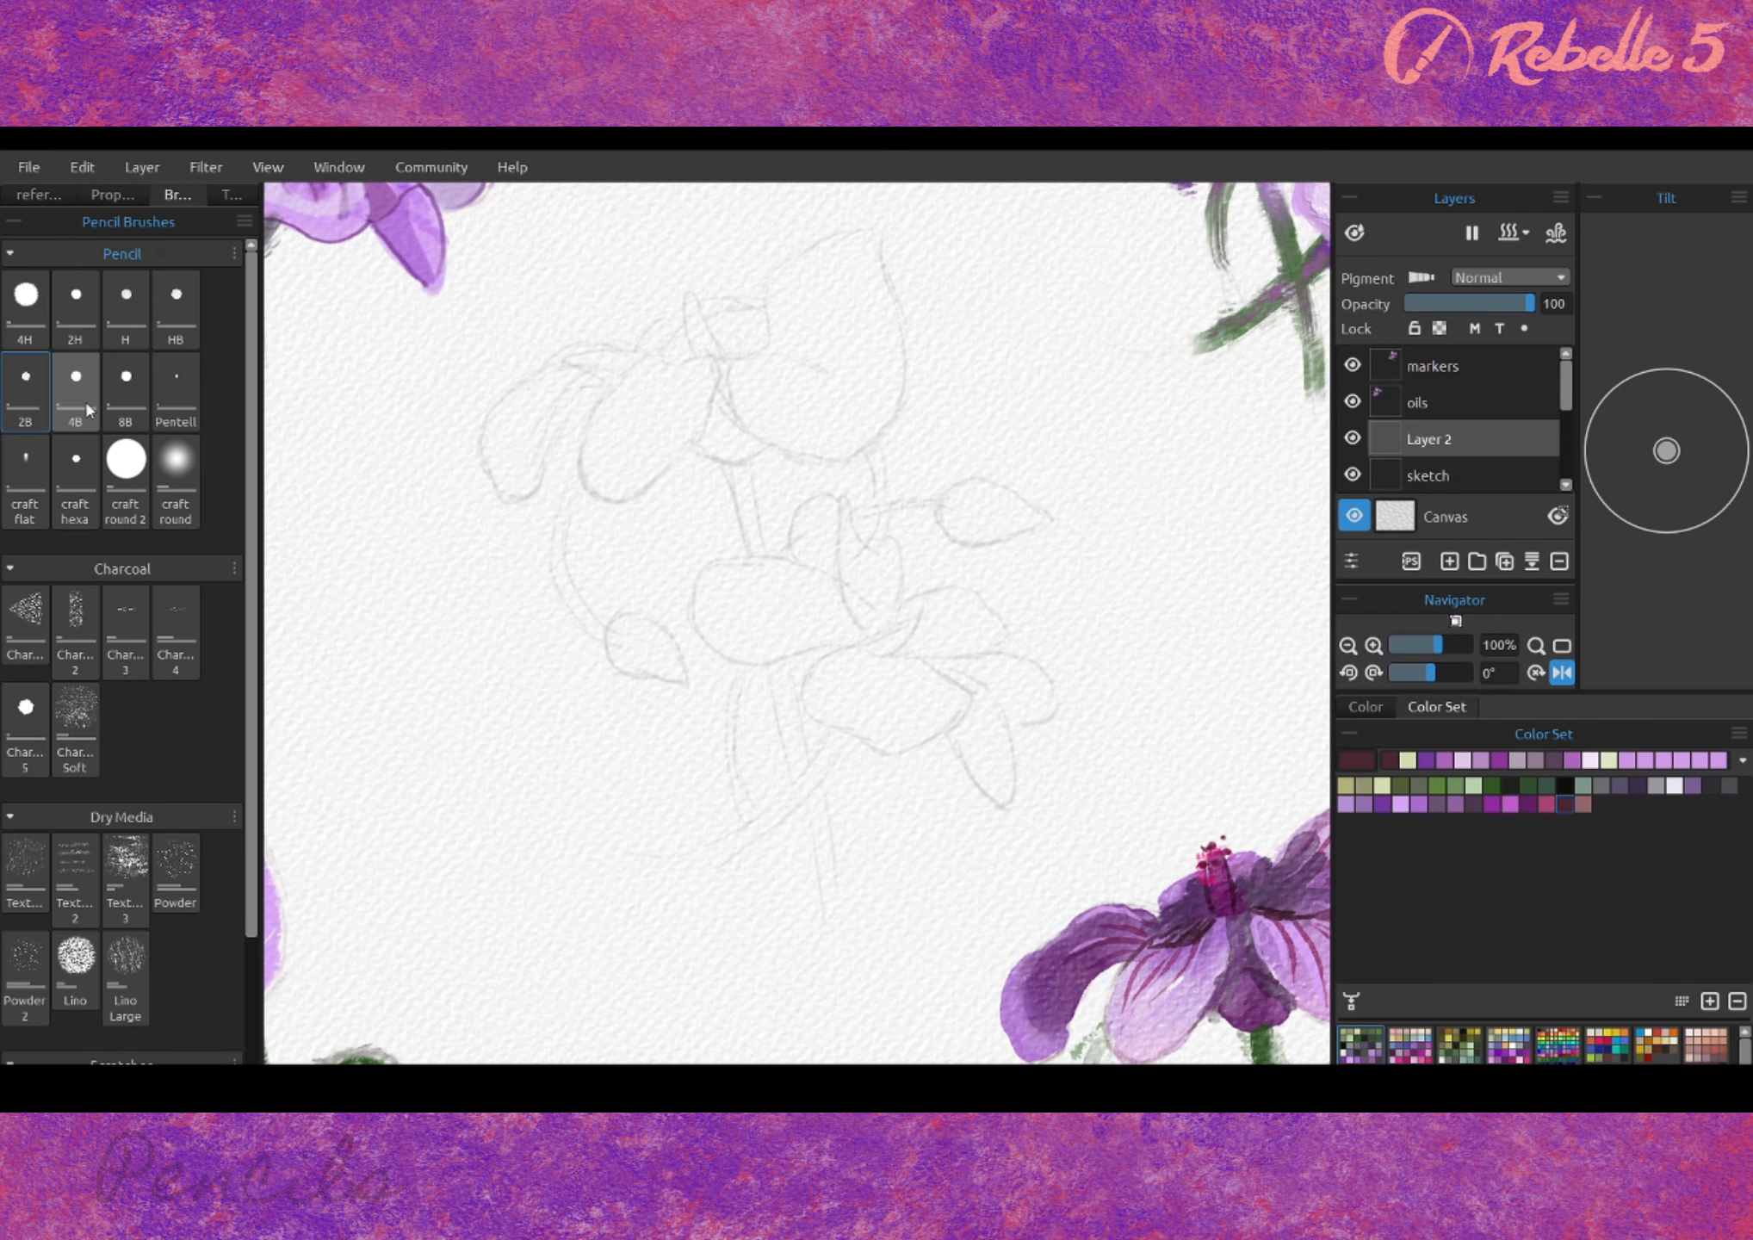
click(230, 195)
click(39, 195)
drag(1179, 670, 1205, 706)
click(1493, 804)
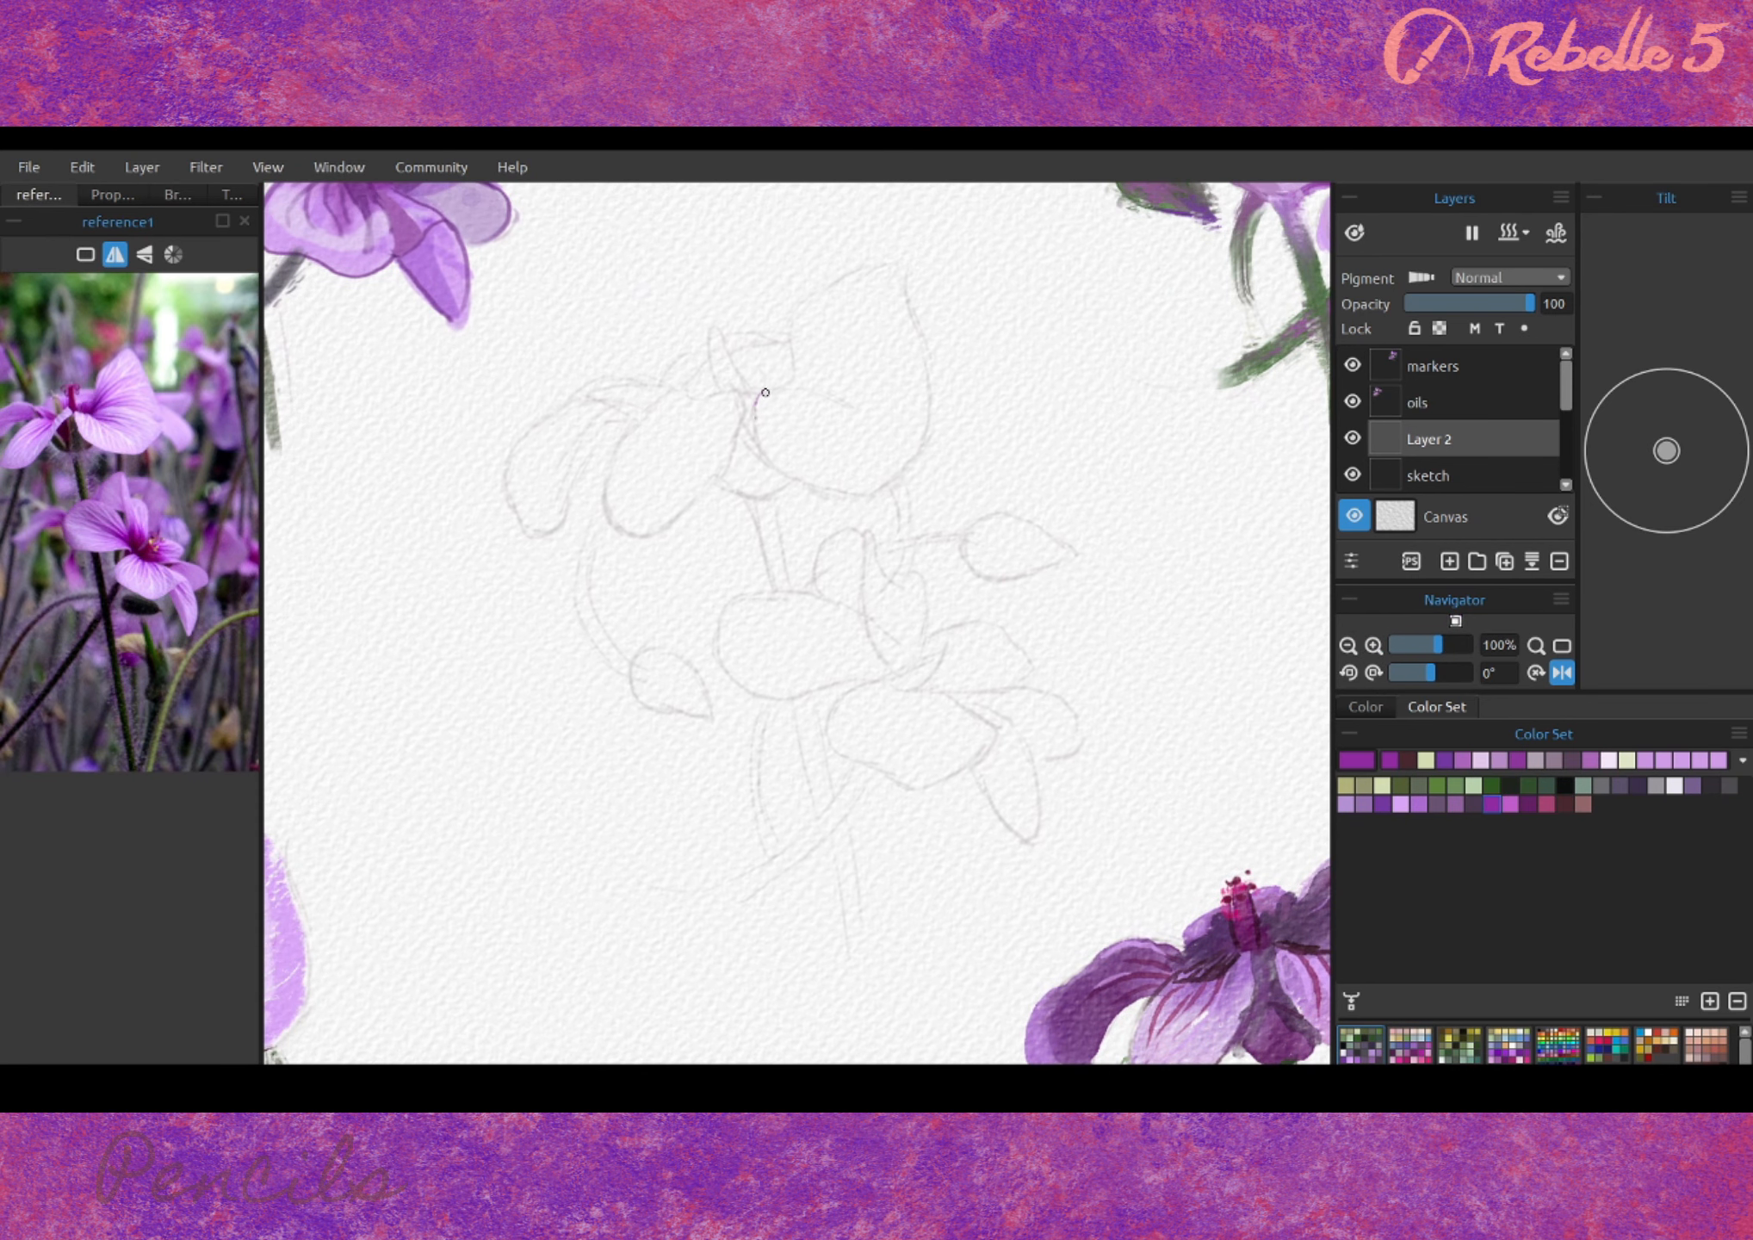
mouse_move(789, 306)
mouse_down()
mouse_move(781, 383)
mouse_move(758, 393)
mouse_move(861, 274)
mouse_move(928, 378)
mouse_up()
mouse_move(703, 408)
mouse_down()
mouse_move(640, 419)
mouse_move(599, 509)
mouse_move(659, 525)
mouse_move(751, 415)
mouse_move(717, 453)
mouse_move(703, 415)
mouse_move(755, 393)
mouse_up()
drag(755, 396, 721, 452)
drag(177, 548, 210, 533)
mouse_move(665, 389)
mouse_down()
mouse_move(579, 397)
mouse_move(556, 418)
mouse_move(528, 521)
mouse_move(548, 532)
mouse_move(677, 372)
mouse_move(649, 387)
mouse_move(788, 344)
mouse_up()
- Outline the lower flower's petals on the central sketch in the same purple
mouse_move(737, 567)
mouse_down()
mouse_move(761, 668)
mouse_move(861, 642)
mouse_up()
mouse_move(732, 570)
mouse_down()
mouse_move(759, 659)
mouse_move(840, 645)
mouse_move(774, 553)
mouse_move(809, 553)
mouse_move(853, 498)
mouse_move(895, 552)
mouse_move(838, 693)
mouse_move(961, 659)
mouse_move(981, 758)
mouse_up()
drag(964, 658, 1020, 637)
drag(904, 611, 1016, 615)
drag(947, 603, 964, 684)
- Fill the upper flower's two left petals with sampled lilac tones
mouse_move(731, 396)
mouse_down()
mouse_move(813, 323)
mouse_move(809, 344)
mouse_up()
drag(672, 413, 620, 508)
alt+click(568, 456)
alt+click(556, 439)
alt+click(530, 478)
mouse_move(633, 400)
mouse_down()
mouse_move(556, 432)
mouse_move(537, 502)
mouse_move(502, 477)
mouse_move(523, 441)
mouse_up()
click(1498, 771)
mouse_move(641, 426)
mouse_down()
mouse_move(606, 512)
mouse_move(702, 413)
mouse_move(704, 512)
mouse_move(594, 516)
mouse_move(684, 464)
mouse_move(644, 423)
mouse_up()
- Fill the upper flower's large right petal and its back petal with sampled light purples
mouse_move(840, 360)
mouse_down()
mouse_move(783, 314)
mouse_move(822, 366)
mouse_move(758, 430)
mouse_move(788, 387)
mouse_up()
key(alt)
alt+click(785, 470)
mouse_move(749, 478)
mouse_down()
mouse_move(809, 439)
mouse_move(826, 364)
mouse_move(878, 431)
mouse_move(865, 336)
mouse_move(801, 288)
mouse_up()
key(alt)
alt+click(661, 396)
drag(637, 404, 749, 362)
- Fill the lower flower's petals with light lilac tones and draw its crimson stamen
mouse_move(701, 629)
mouse_down()
mouse_move(719, 671)
mouse_move(711, 607)
mouse_up()
drag(956, 749, 990, 831)
drag(1028, 706, 981, 762)
drag(917, 701, 1033, 740)
click(1499, 803)
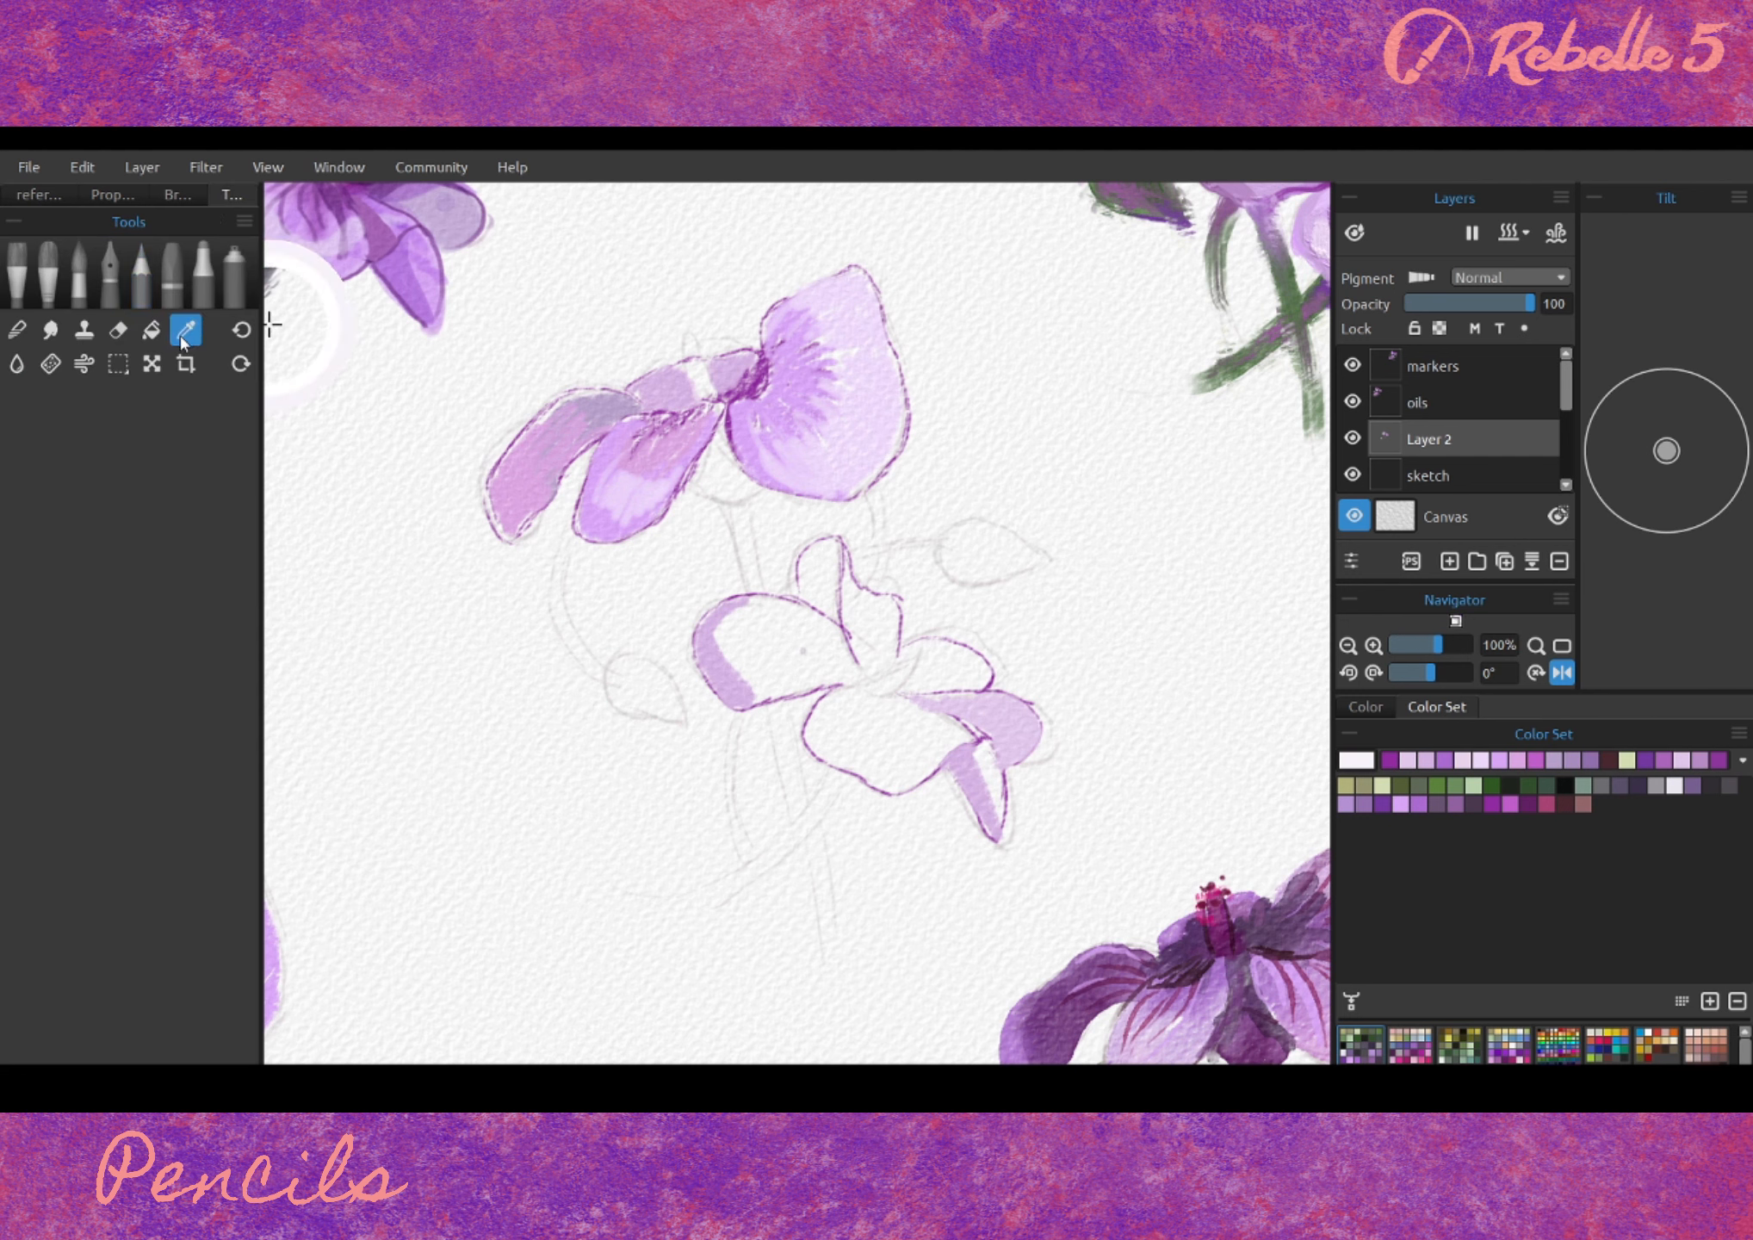
drag(776, 645, 947, 740)
mouse_move(706, 620)
mouse_down()
mouse_move(775, 732)
mouse_move(844, 637)
mouse_move(804, 585)
mouse_up()
mouse_move(900, 660)
mouse_down()
mouse_move(878, 674)
mouse_move(900, 650)
mouse_up()
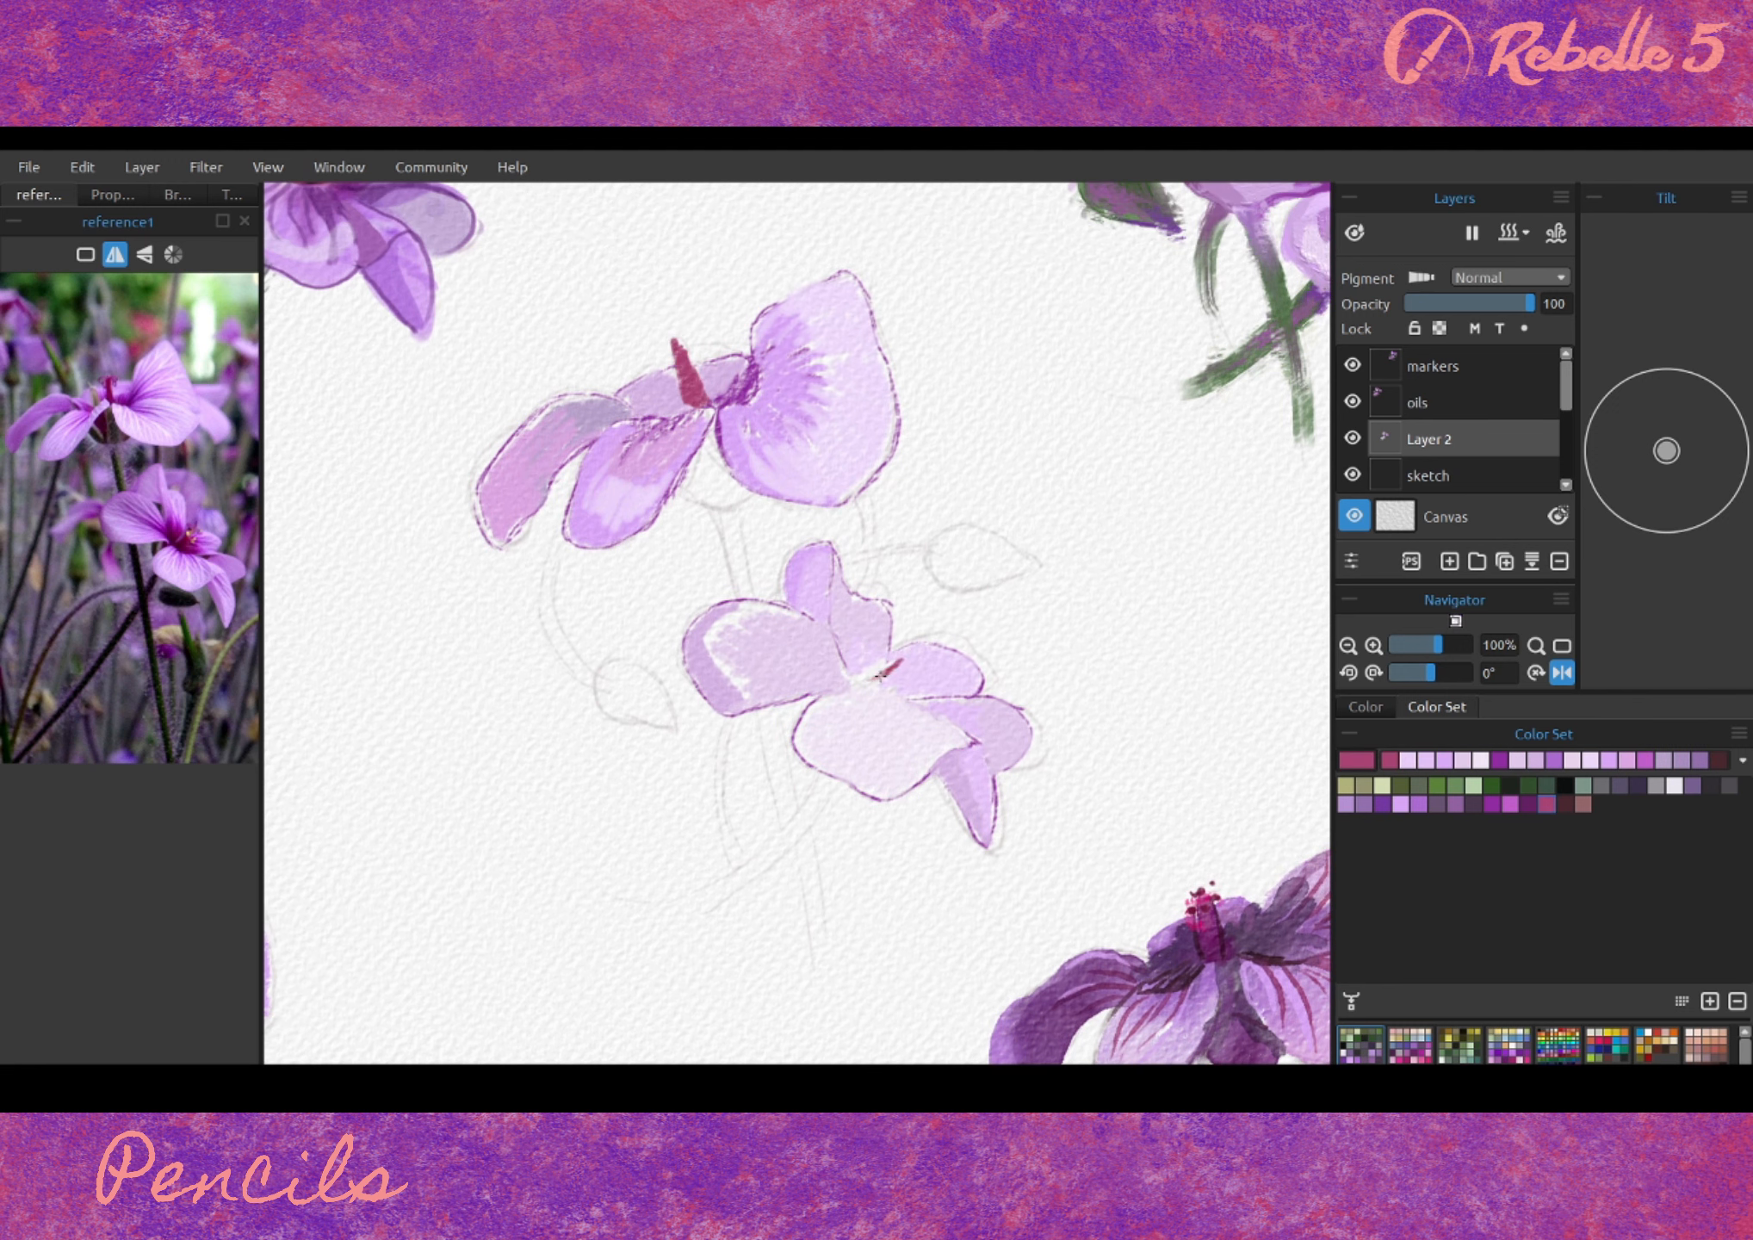
- Draw the central painting's stems, buds and calyx in dark gray and green
mouse_move(689, 486)
mouse_down()
mouse_move(748, 492)
mouse_move(742, 596)
mouse_up()
mouse_move(815, 795)
mouse_down()
mouse_move(849, 653)
mouse_move(706, 756)
mouse_up()
mouse_move(809, 562)
mouse_down()
mouse_move(829, 680)
mouse_move(665, 762)
mouse_up()
drag(828, 693, 859, 831)
mouse_move(762, 577)
mouse_down()
mouse_move(811, 753)
mouse_move(742, 648)
mouse_up()
mouse_move(886, 427)
mouse_down()
mouse_move(1025, 406)
mouse_move(1074, 421)
mouse_up()
mouse_move(689, 658)
mouse_down()
mouse_move(595, 548)
mouse_move(603, 499)
mouse_move(693, 663)
mouse_up()
mouse_move(1046, 525)
mouse_down()
mouse_move(904, 514)
mouse_move(915, 544)
mouse_move(855, 489)
mouse_up()
- Shade the lower flower's right petals with sampled pinkish and lilac tones
alt+click(853, 533)
mouse_move(956, 602)
mouse_down()
mouse_move(1003, 663)
mouse_move(973, 740)
mouse_up()
mouse_move(692, 540)
mouse_down()
mouse_move(727, 599)
mouse_move(839, 572)
mouse_move(818, 521)
mouse_move(848, 584)
mouse_move(939, 604)
mouse_up()
alt+click(891, 564)
drag(938, 604, 934, 712)
- Draw pink veins on the upper flower's middle petal and darker veins on the lower flower's upper and left petals
drag(633, 435, 603, 516)
drag(667, 435, 581, 530)
drag(613, 440, 581, 487)
alt+click(818, 585)
mouse_move(780, 558)
mouse_down()
mouse_move(838, 664)
mouse_move(904, 641)
mouse_move(865, 689)
mouse_up()
click(1473, 803)
- Draw violet and purple veins fanning across the upper flower's large right petal
click(1382, 803)
scroll(927, 340, up, 1)
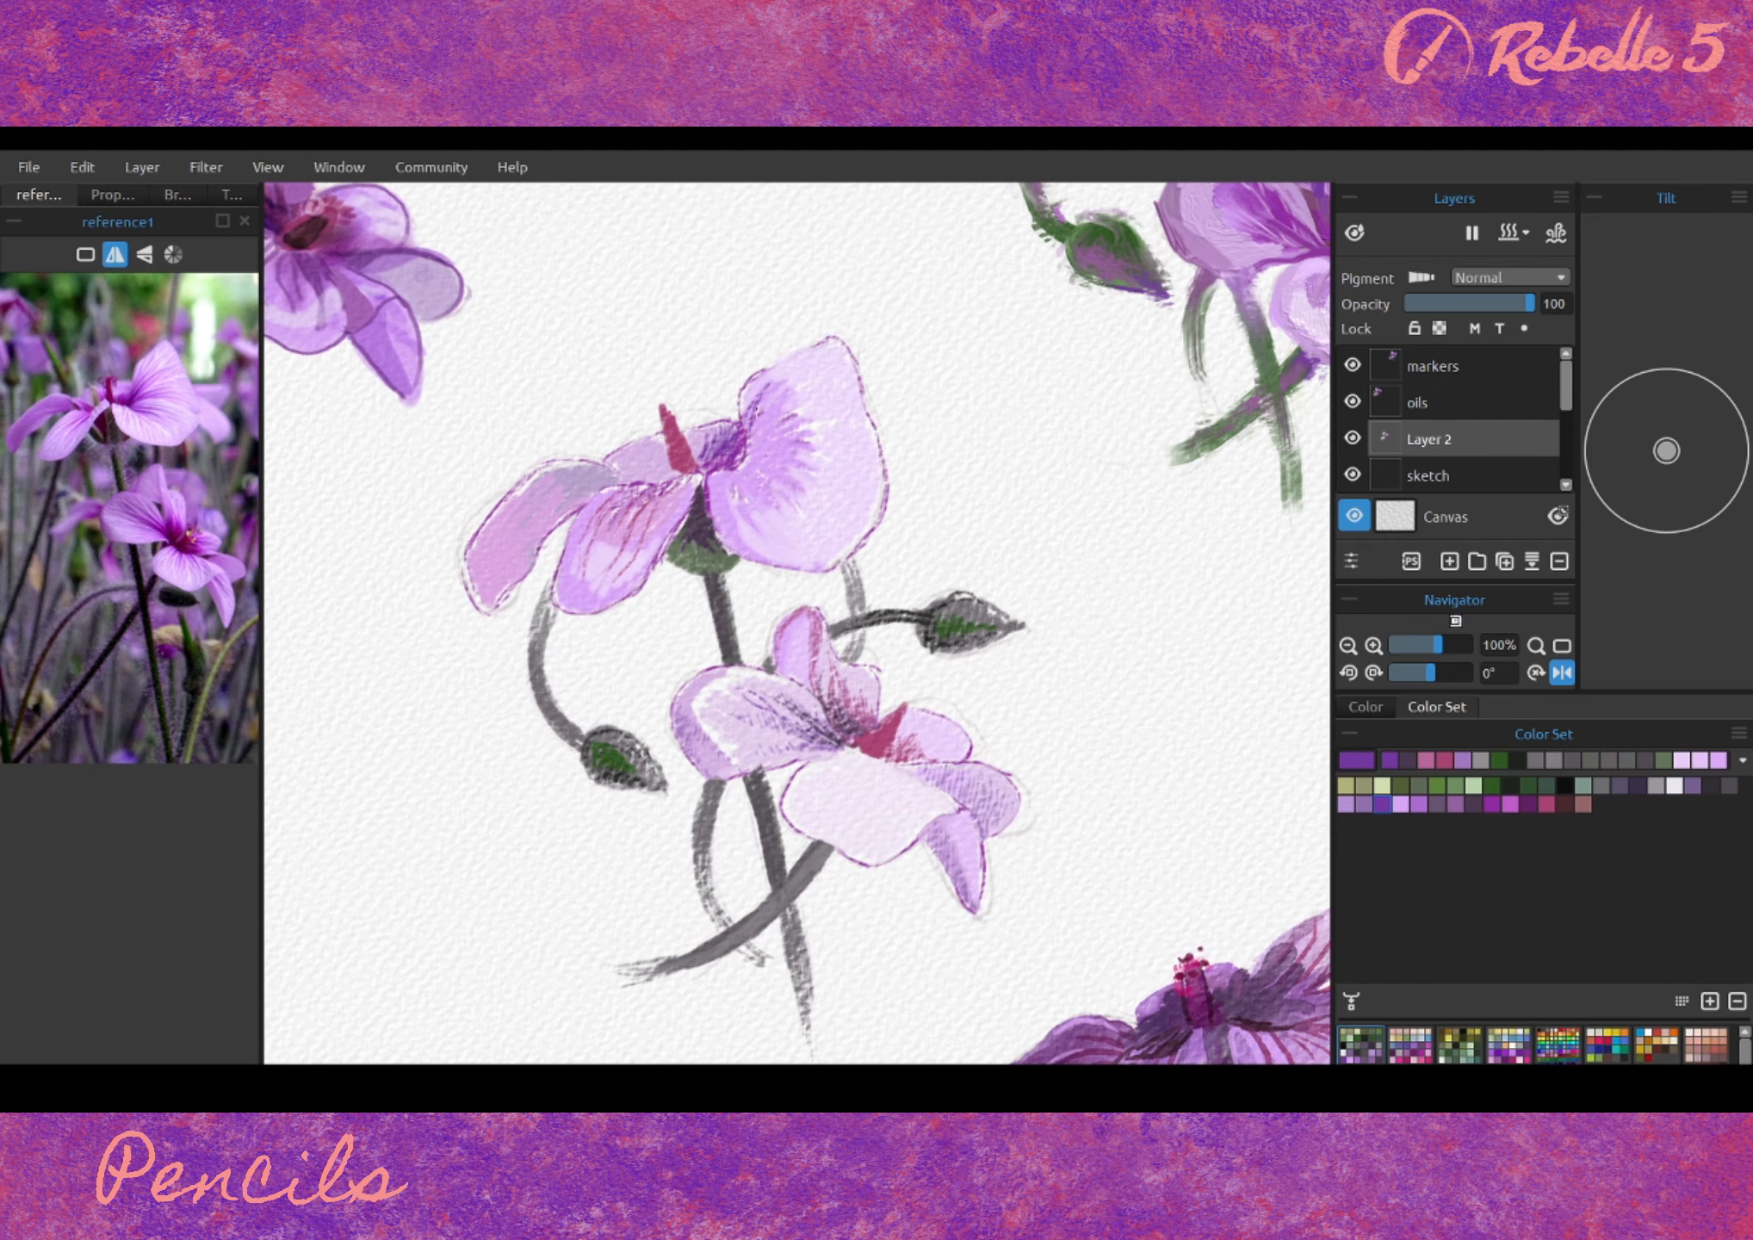
click(1348, 645)
click(1374, 646)
click(1492, 803)
mouse_move(793, 495)
mouse_down()
mouse_move(828, 468)
mouse_move(762, 465)
mouse_up()
alt+click(861, 542)
drag(857, 560, 880, 446)
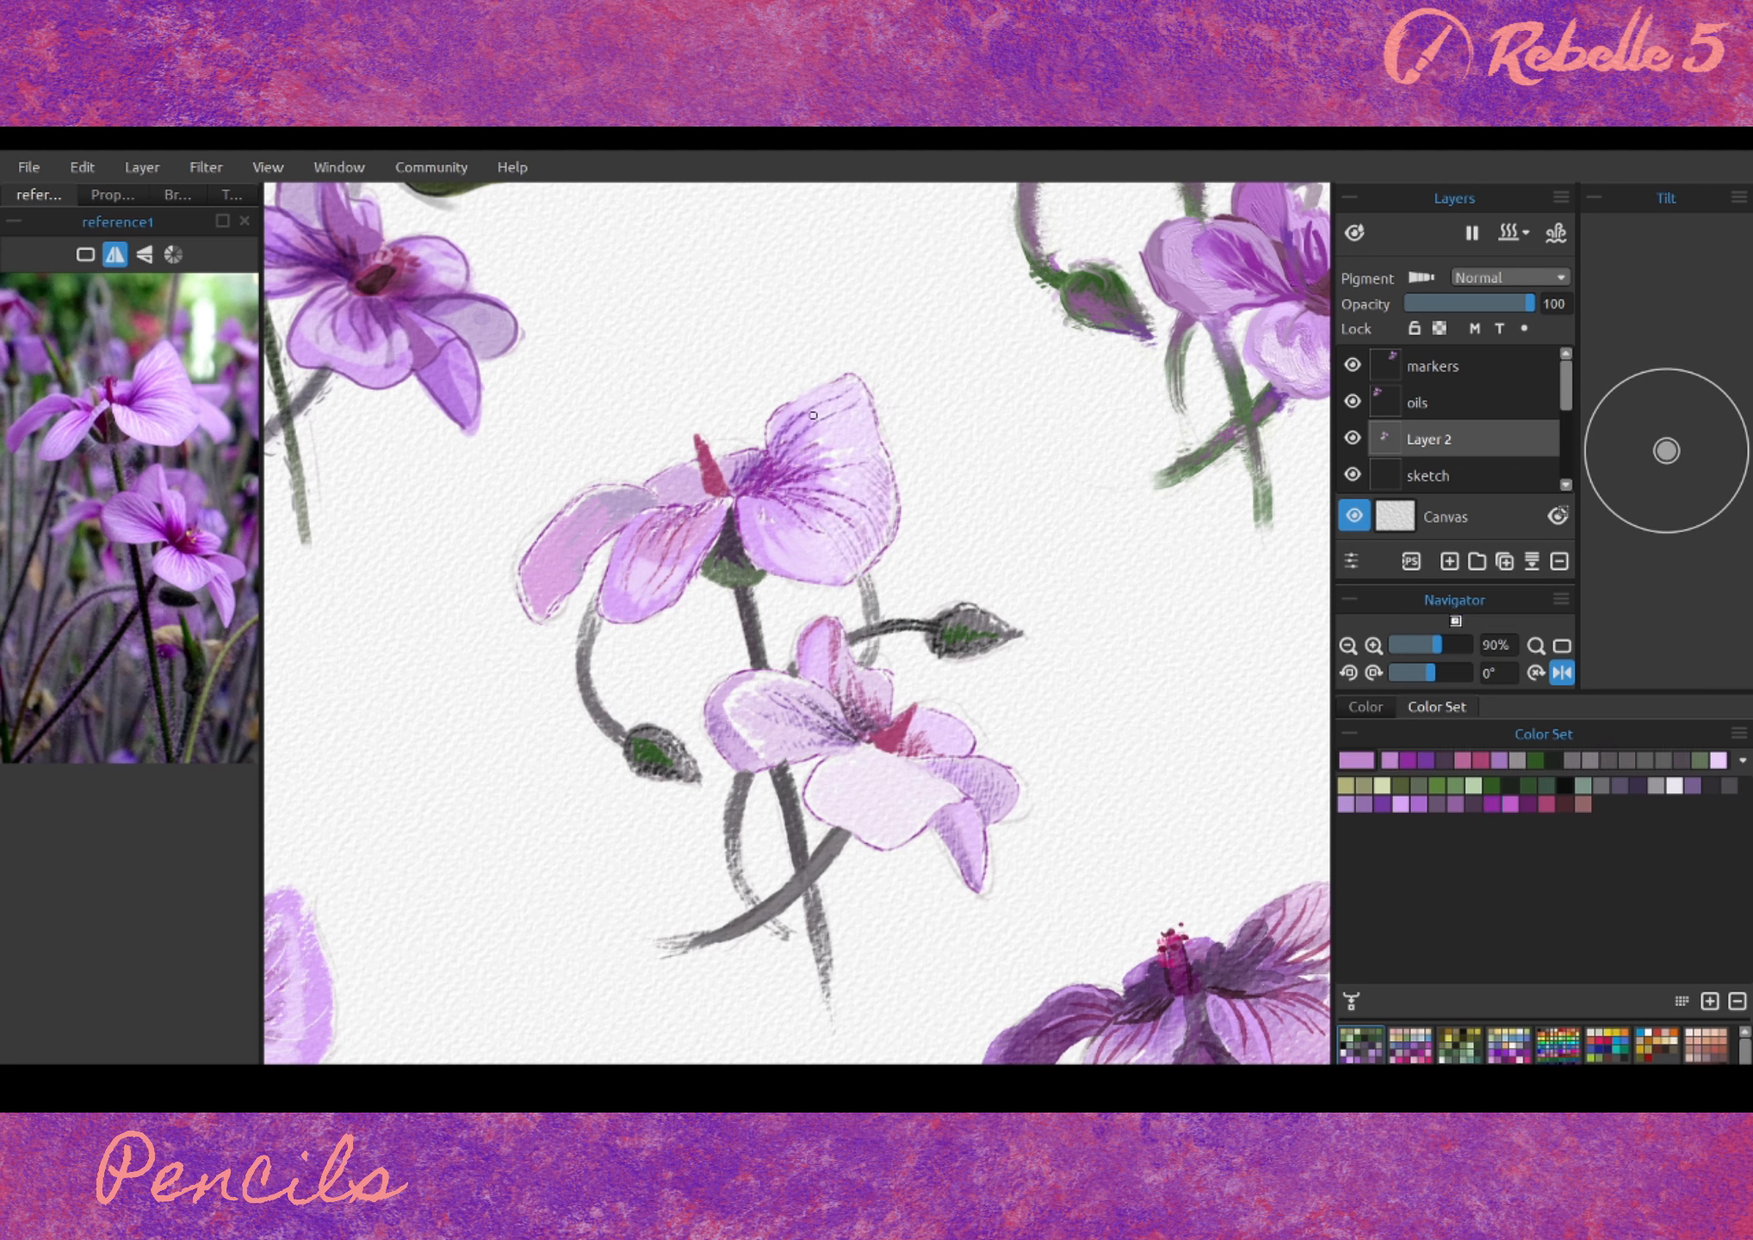
- Hatch the upper flower's left petal with sampled purple and refine its right petal with lighter lilac strokes
alt+click(770, 494)
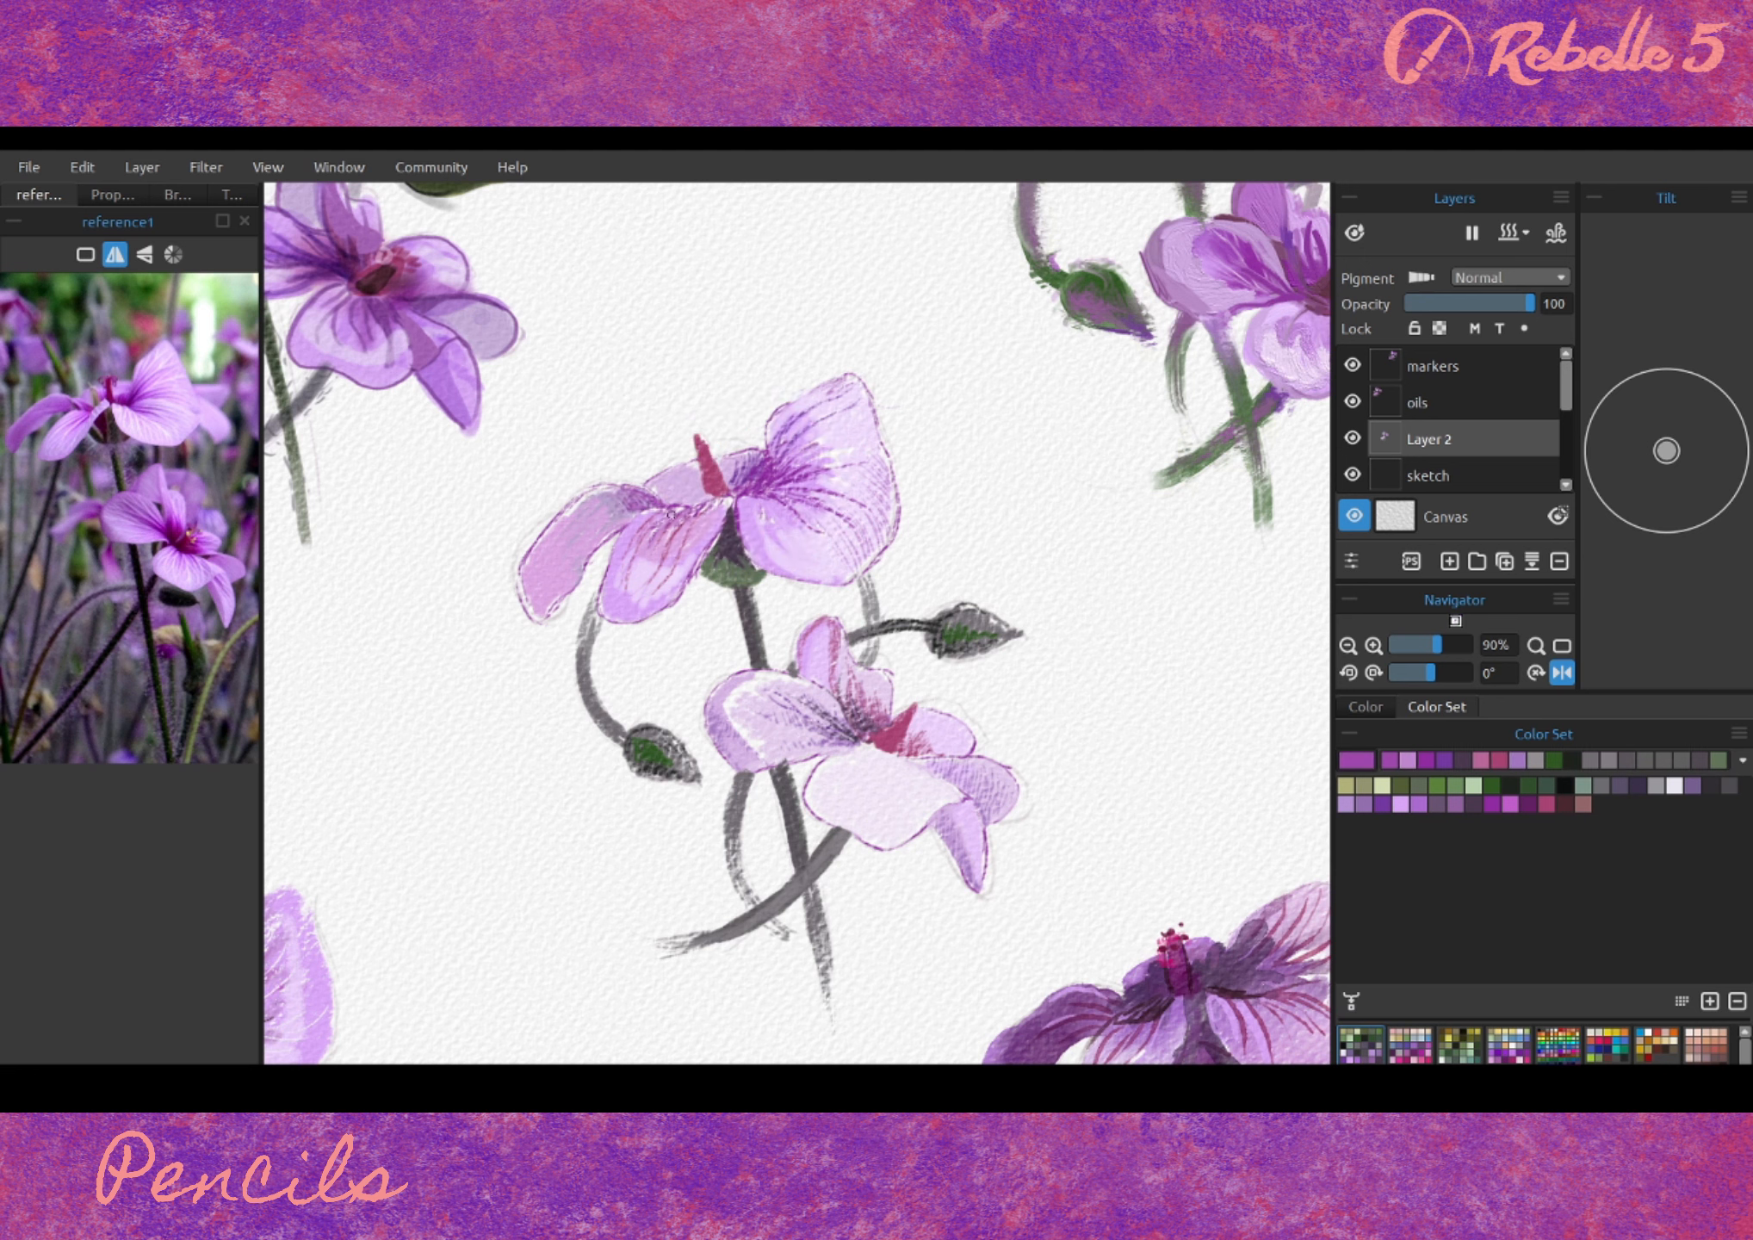
drag(546, 557, 568, 607)
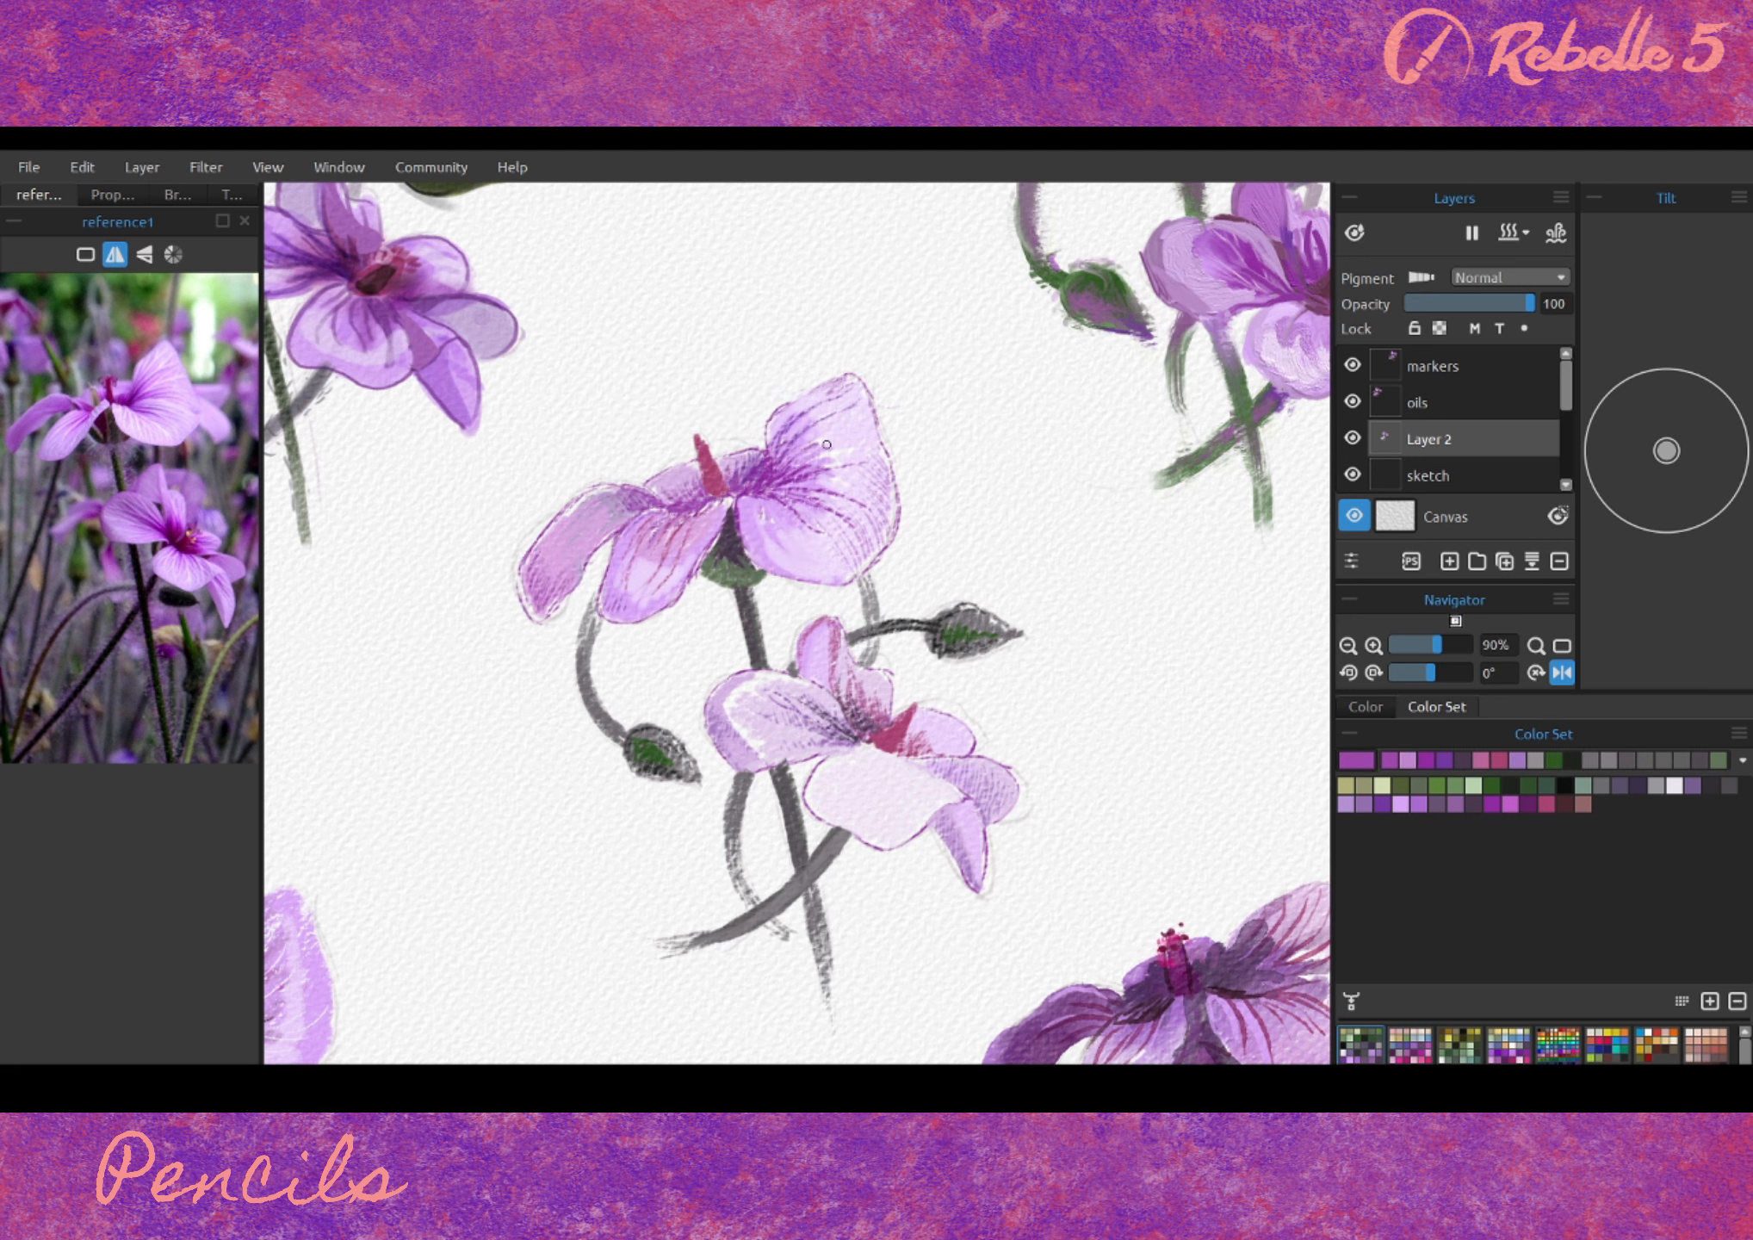
scroll(827, 444, down, 1)
alt+click(780, 479)
alt+click(840, 409)
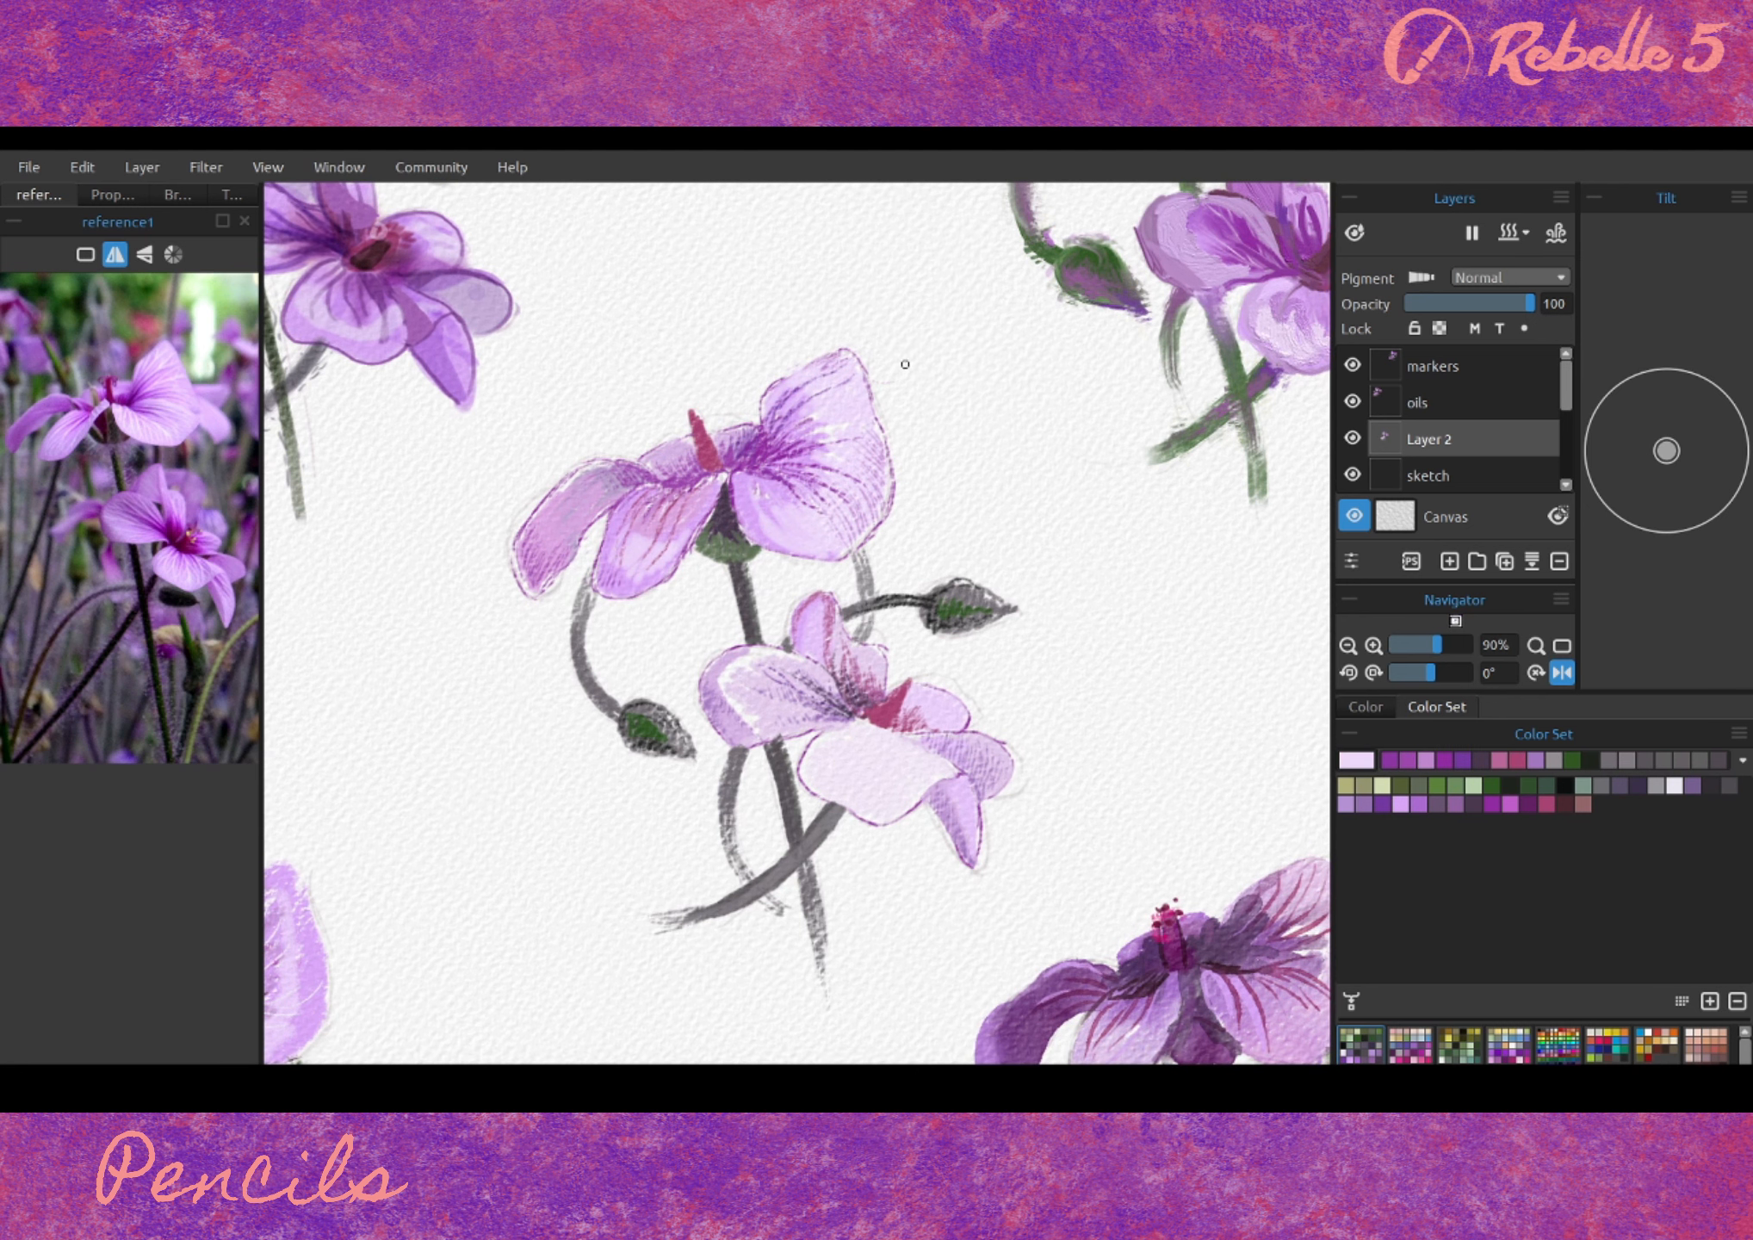
drag(867, 424, 859, 392)
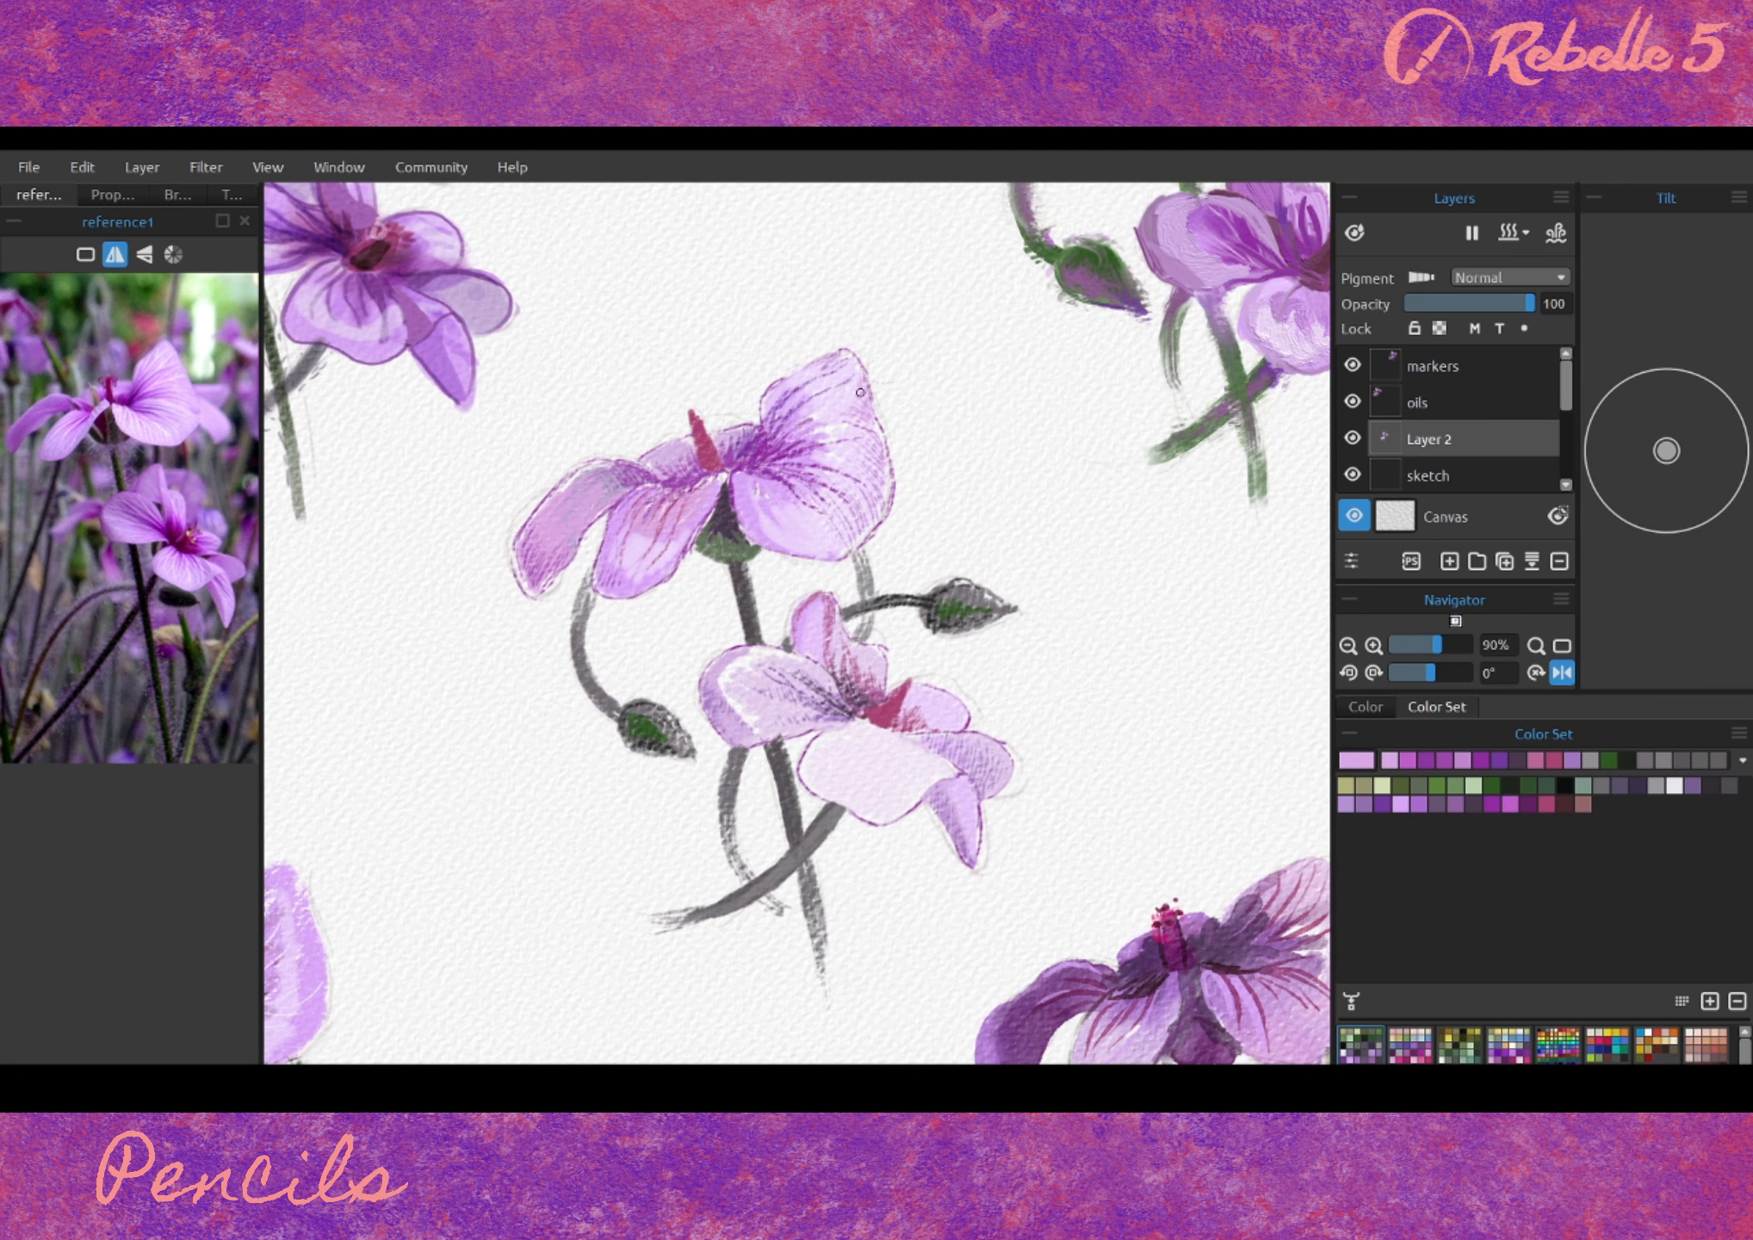
scroll(996, 579, down, 2)
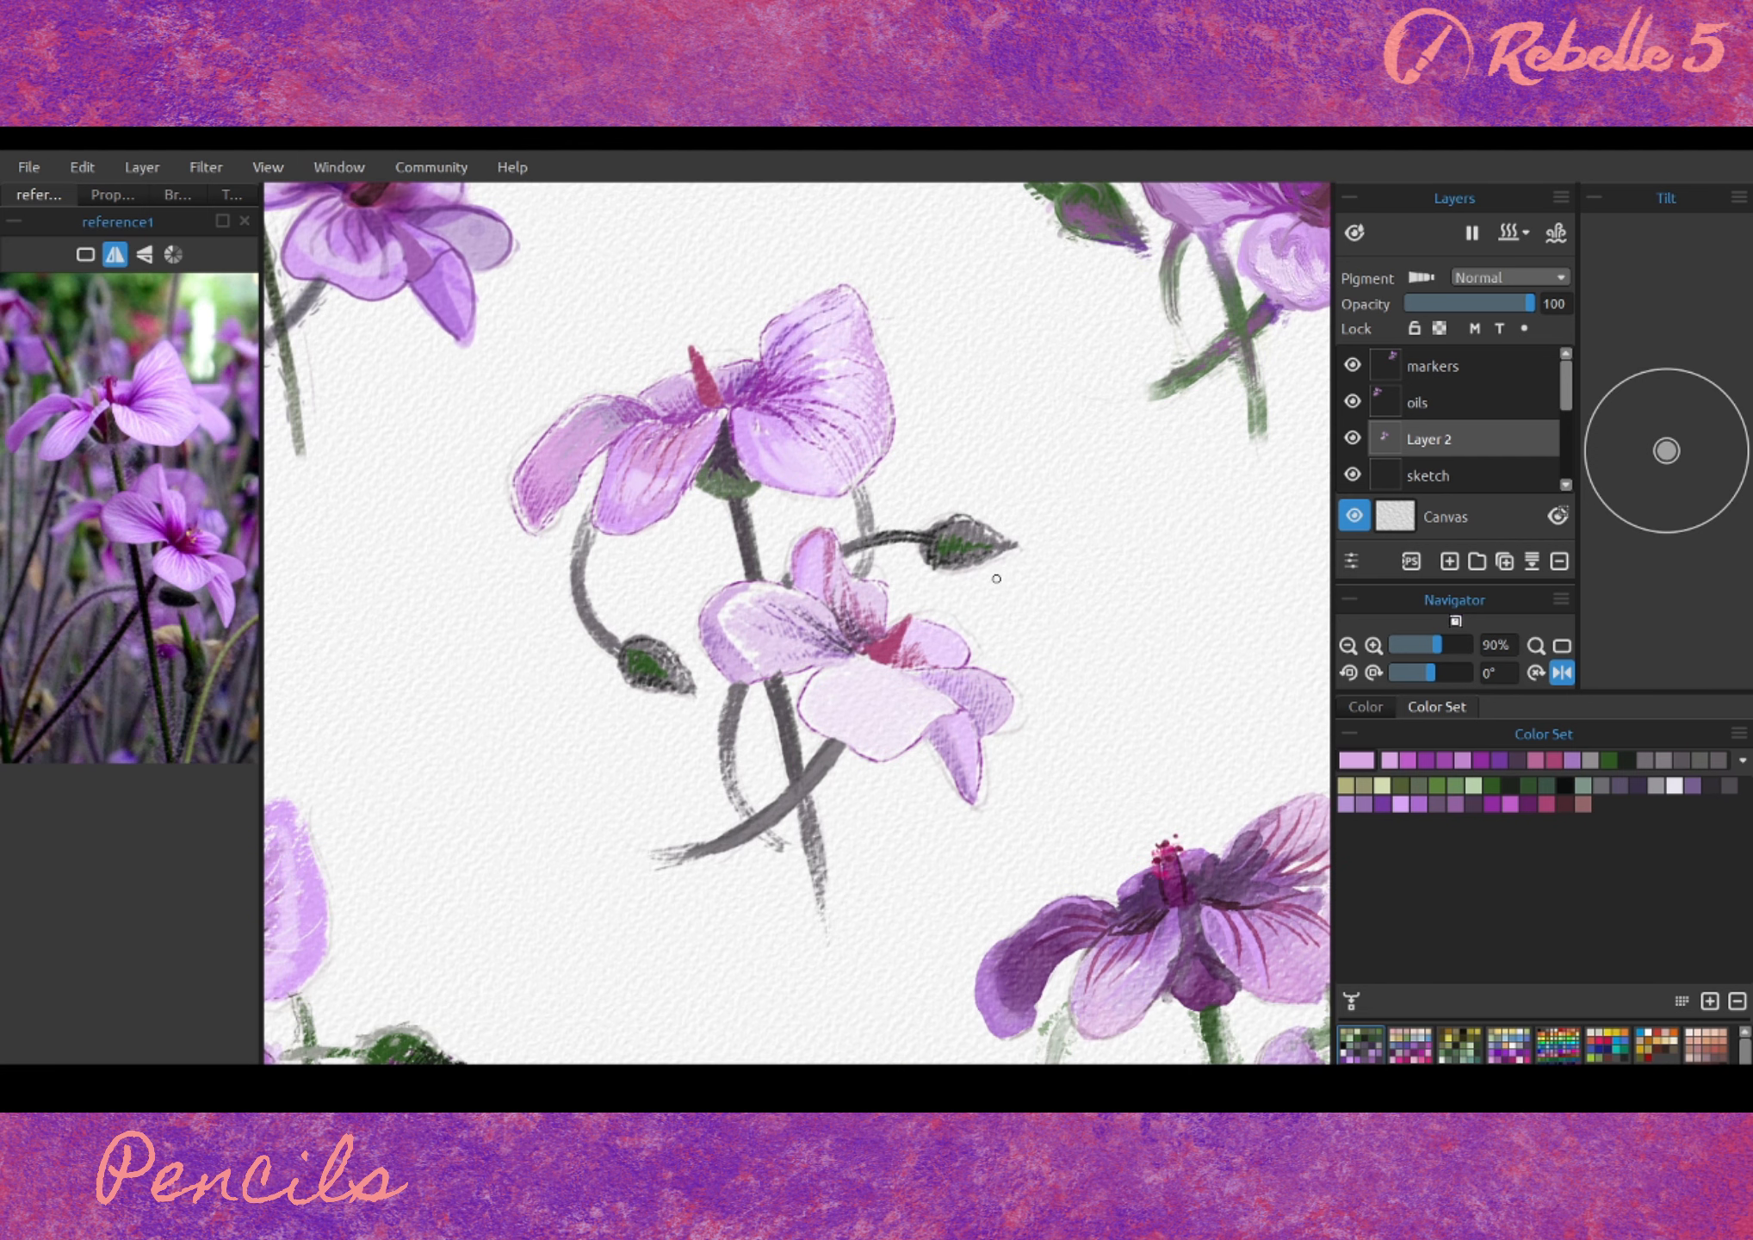
mouse_move(786, 422)
mouse_down()
mouse_move(847, 465)
mouse_move(844, 448)
mouse_up()
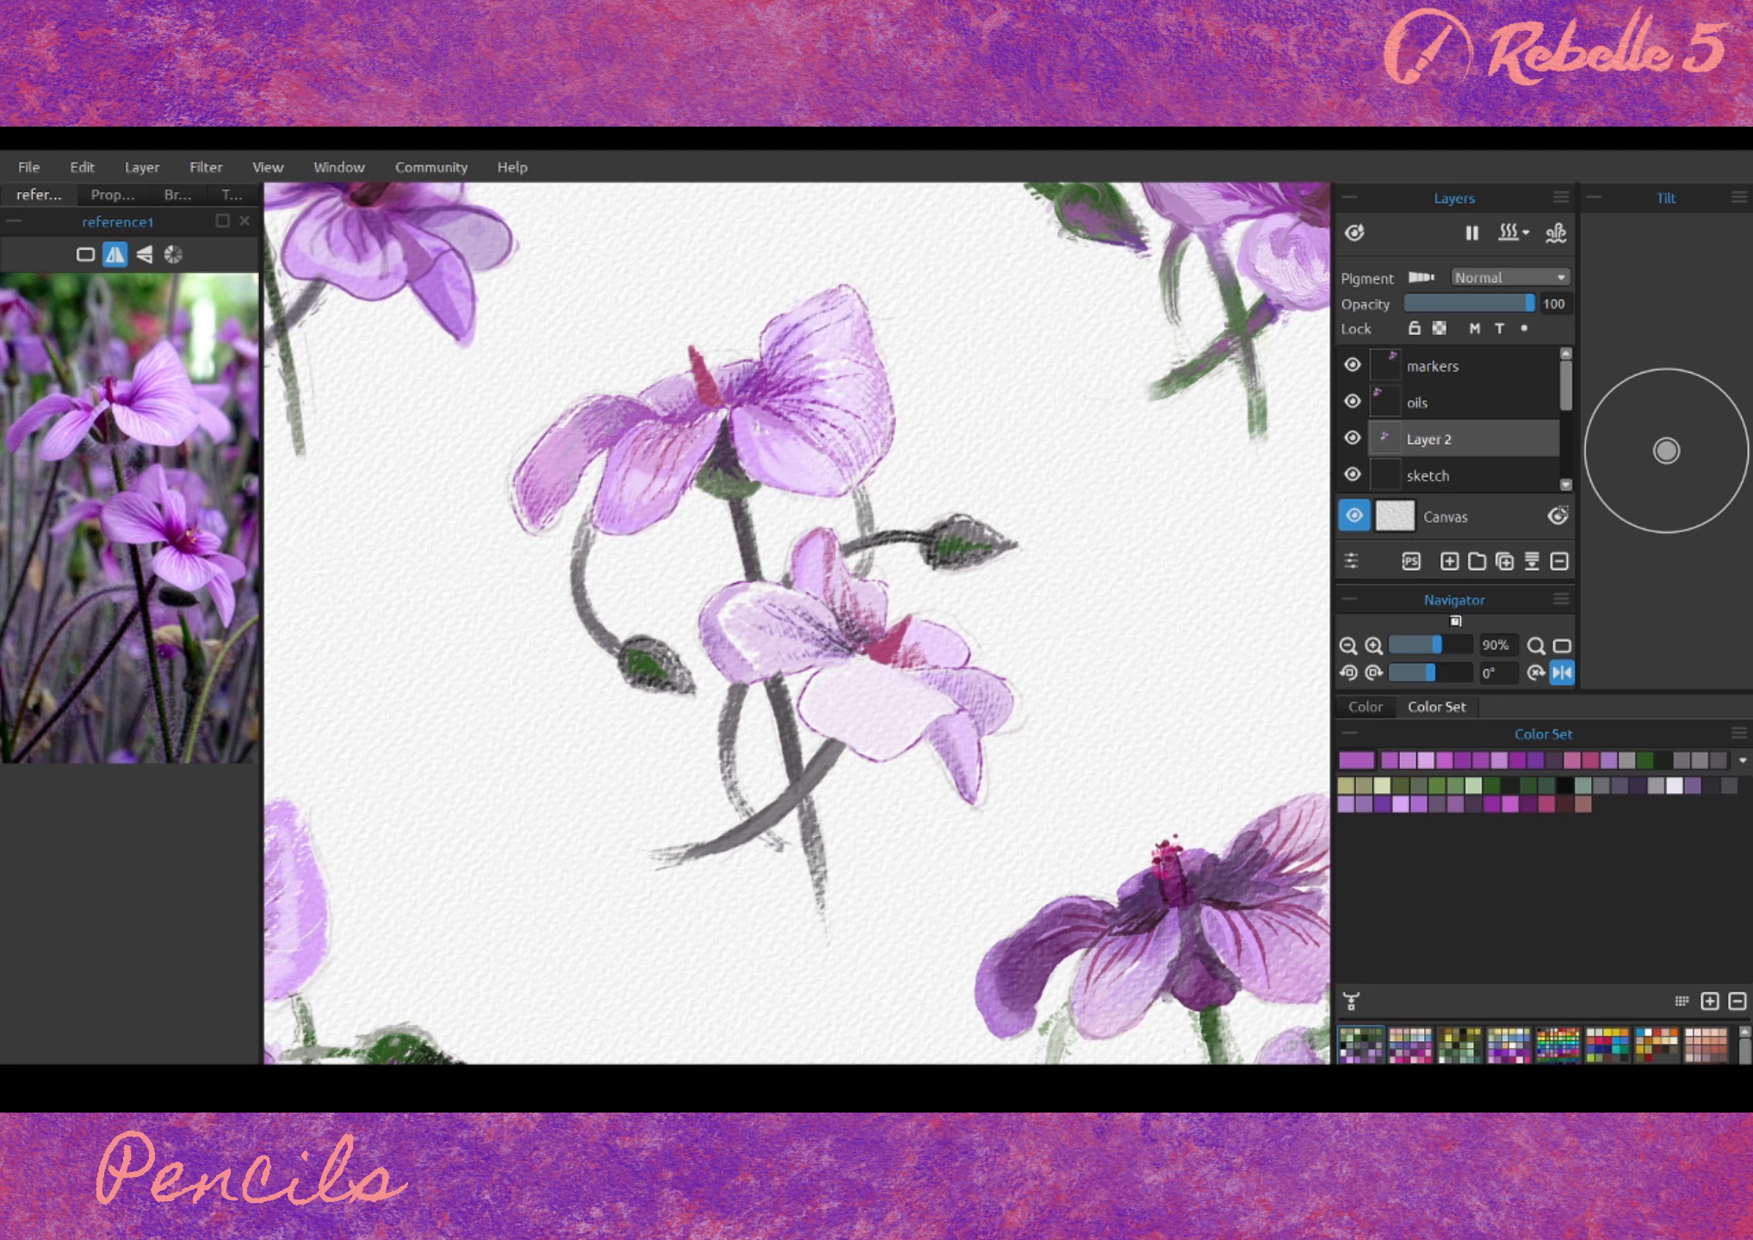
- Shade the lower flower's side petals with purples and draw fine veins on its pale front petal
click(1492, 805)
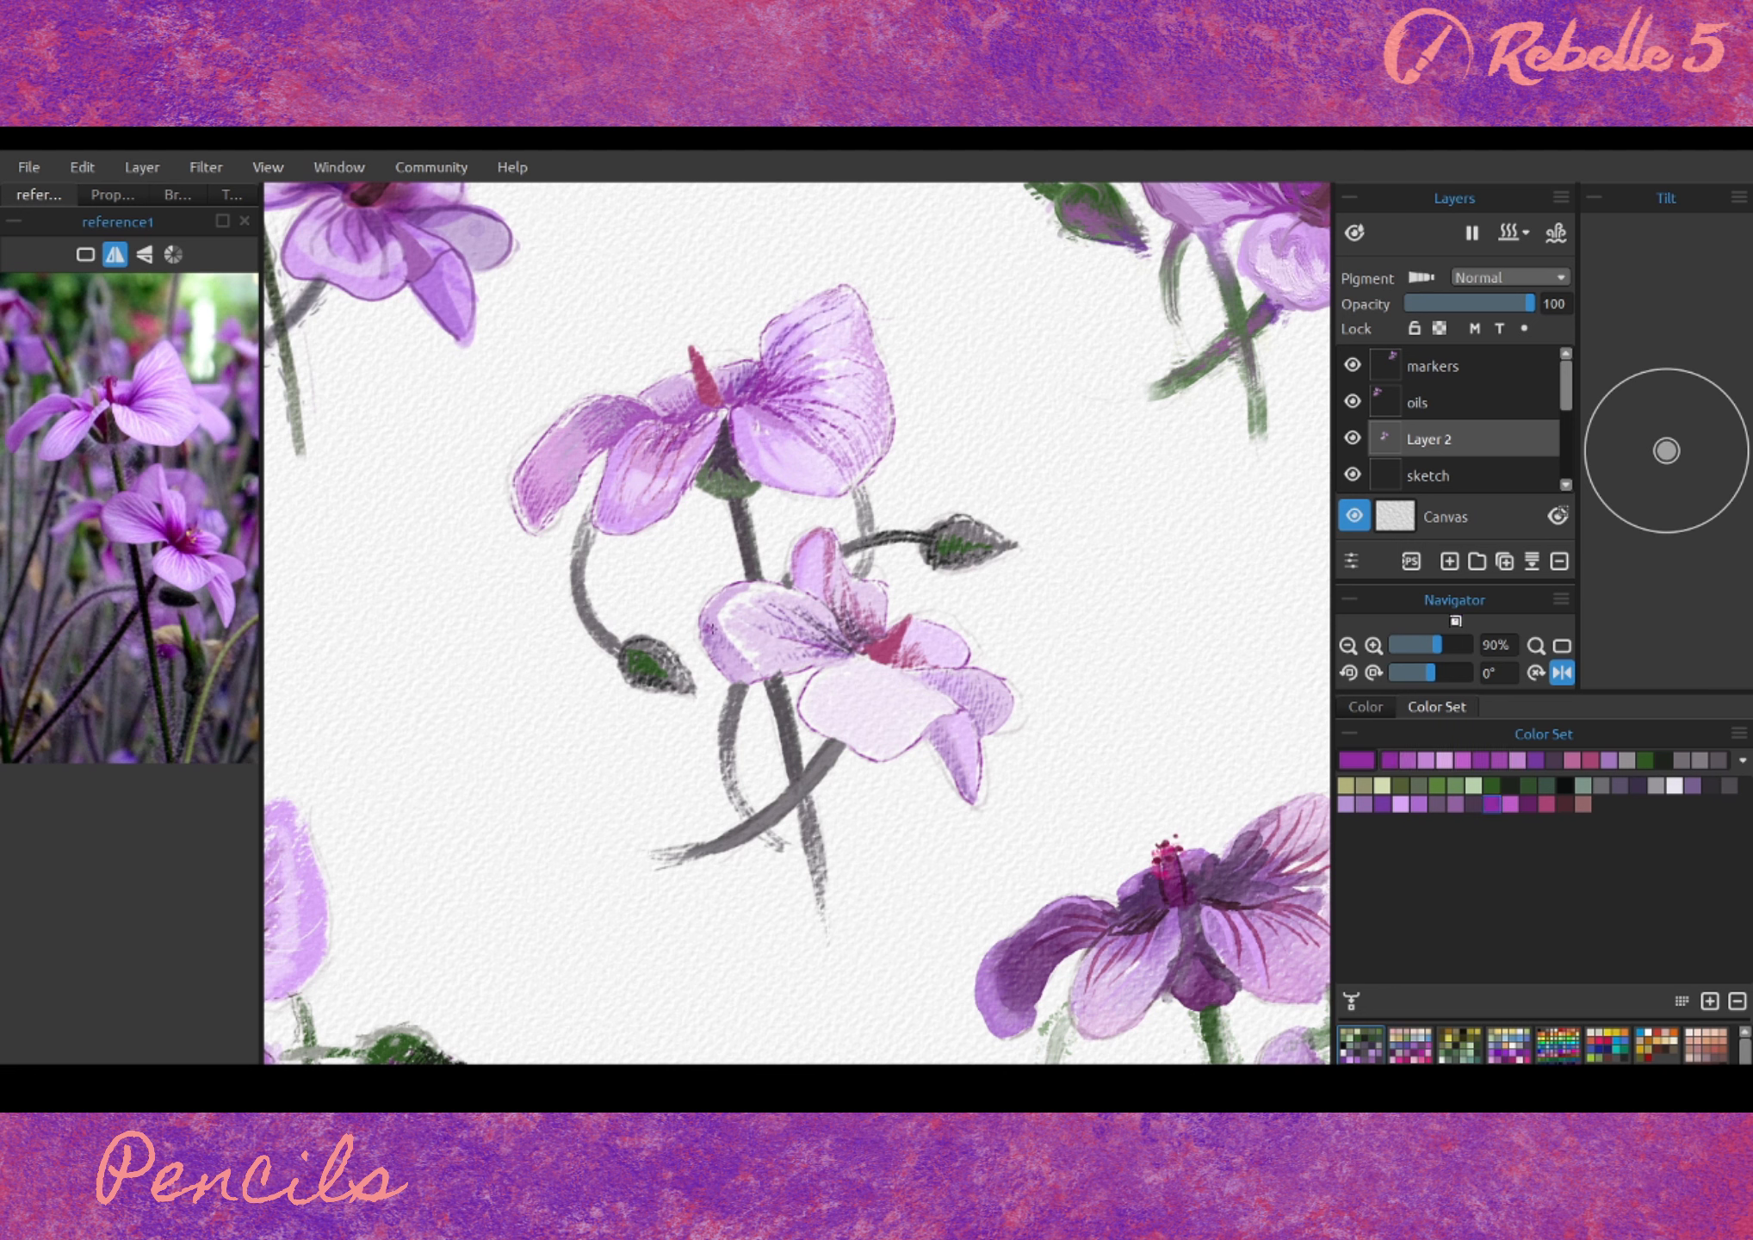
alt+click(862, 567)
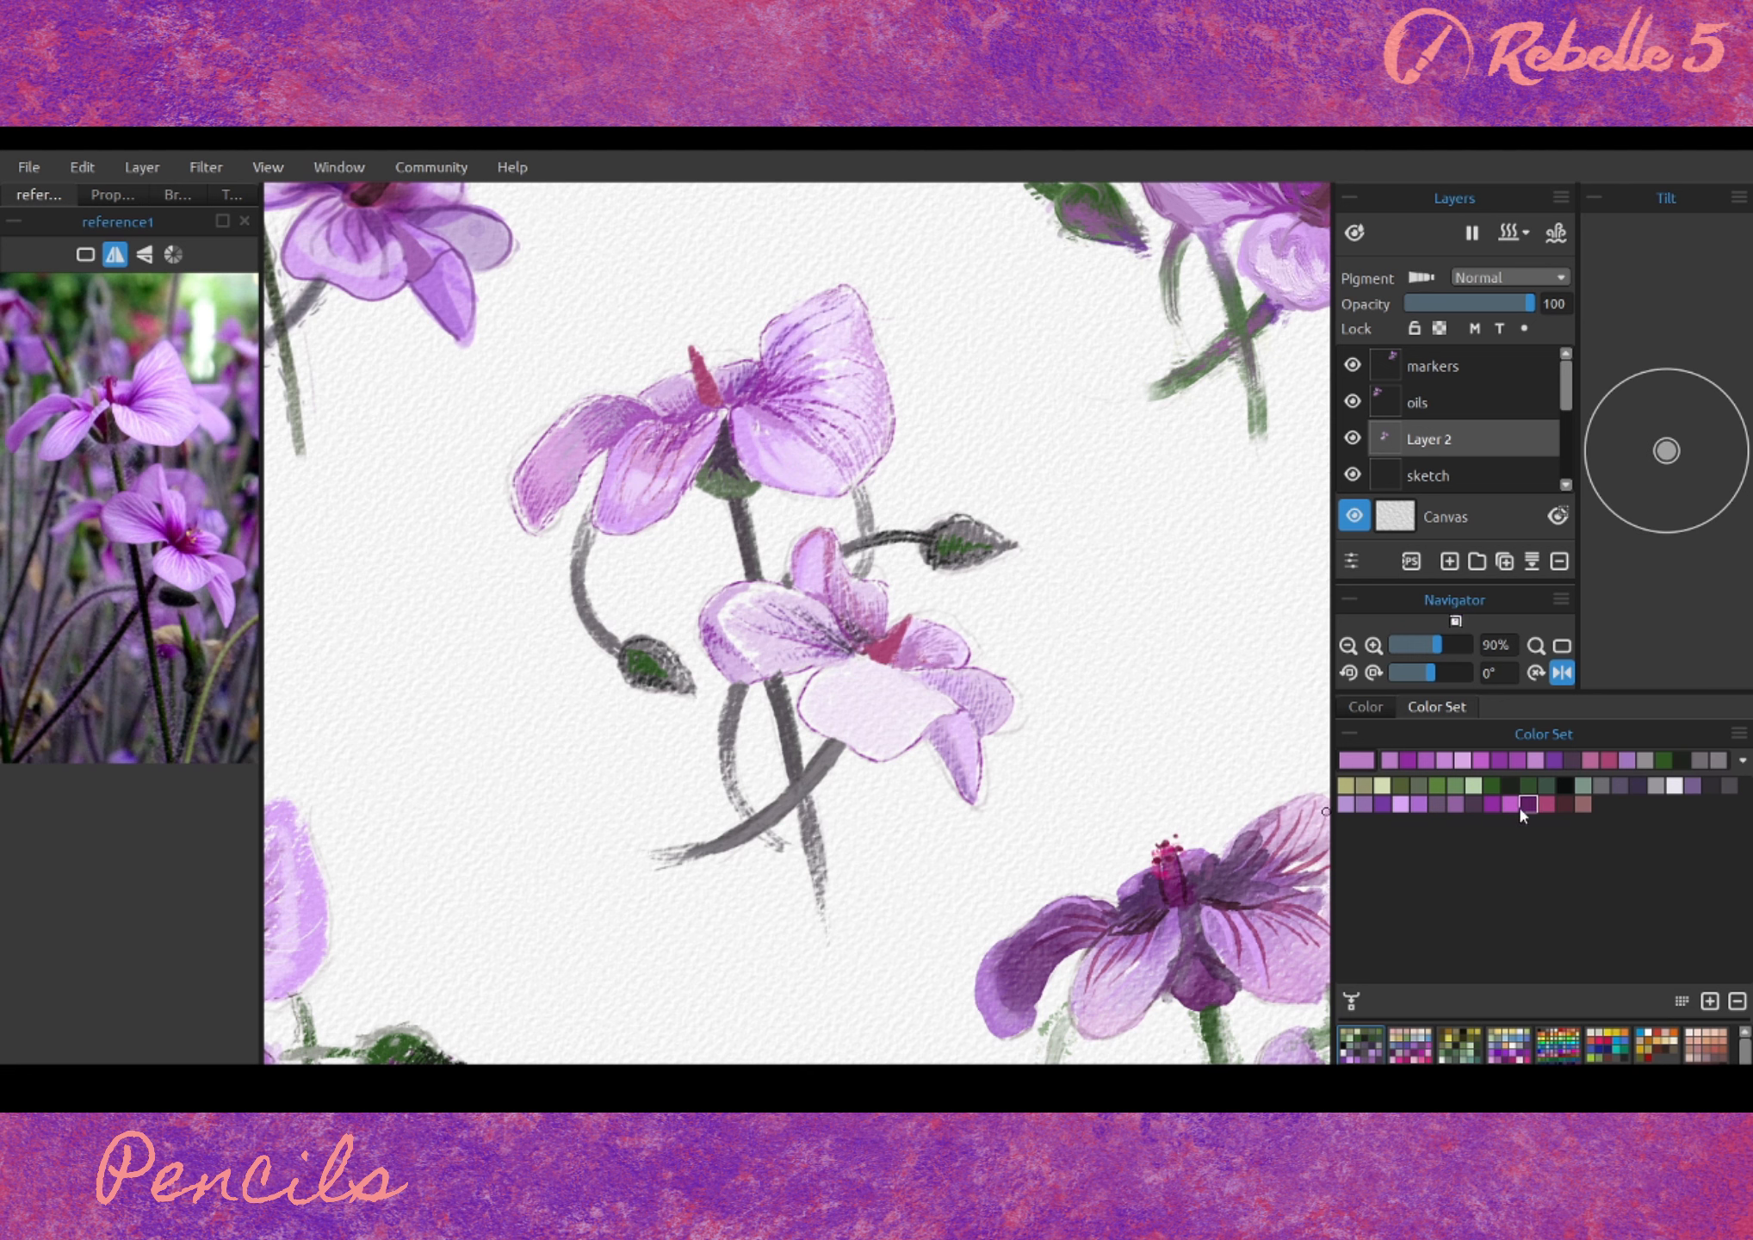
click(1528, 804)
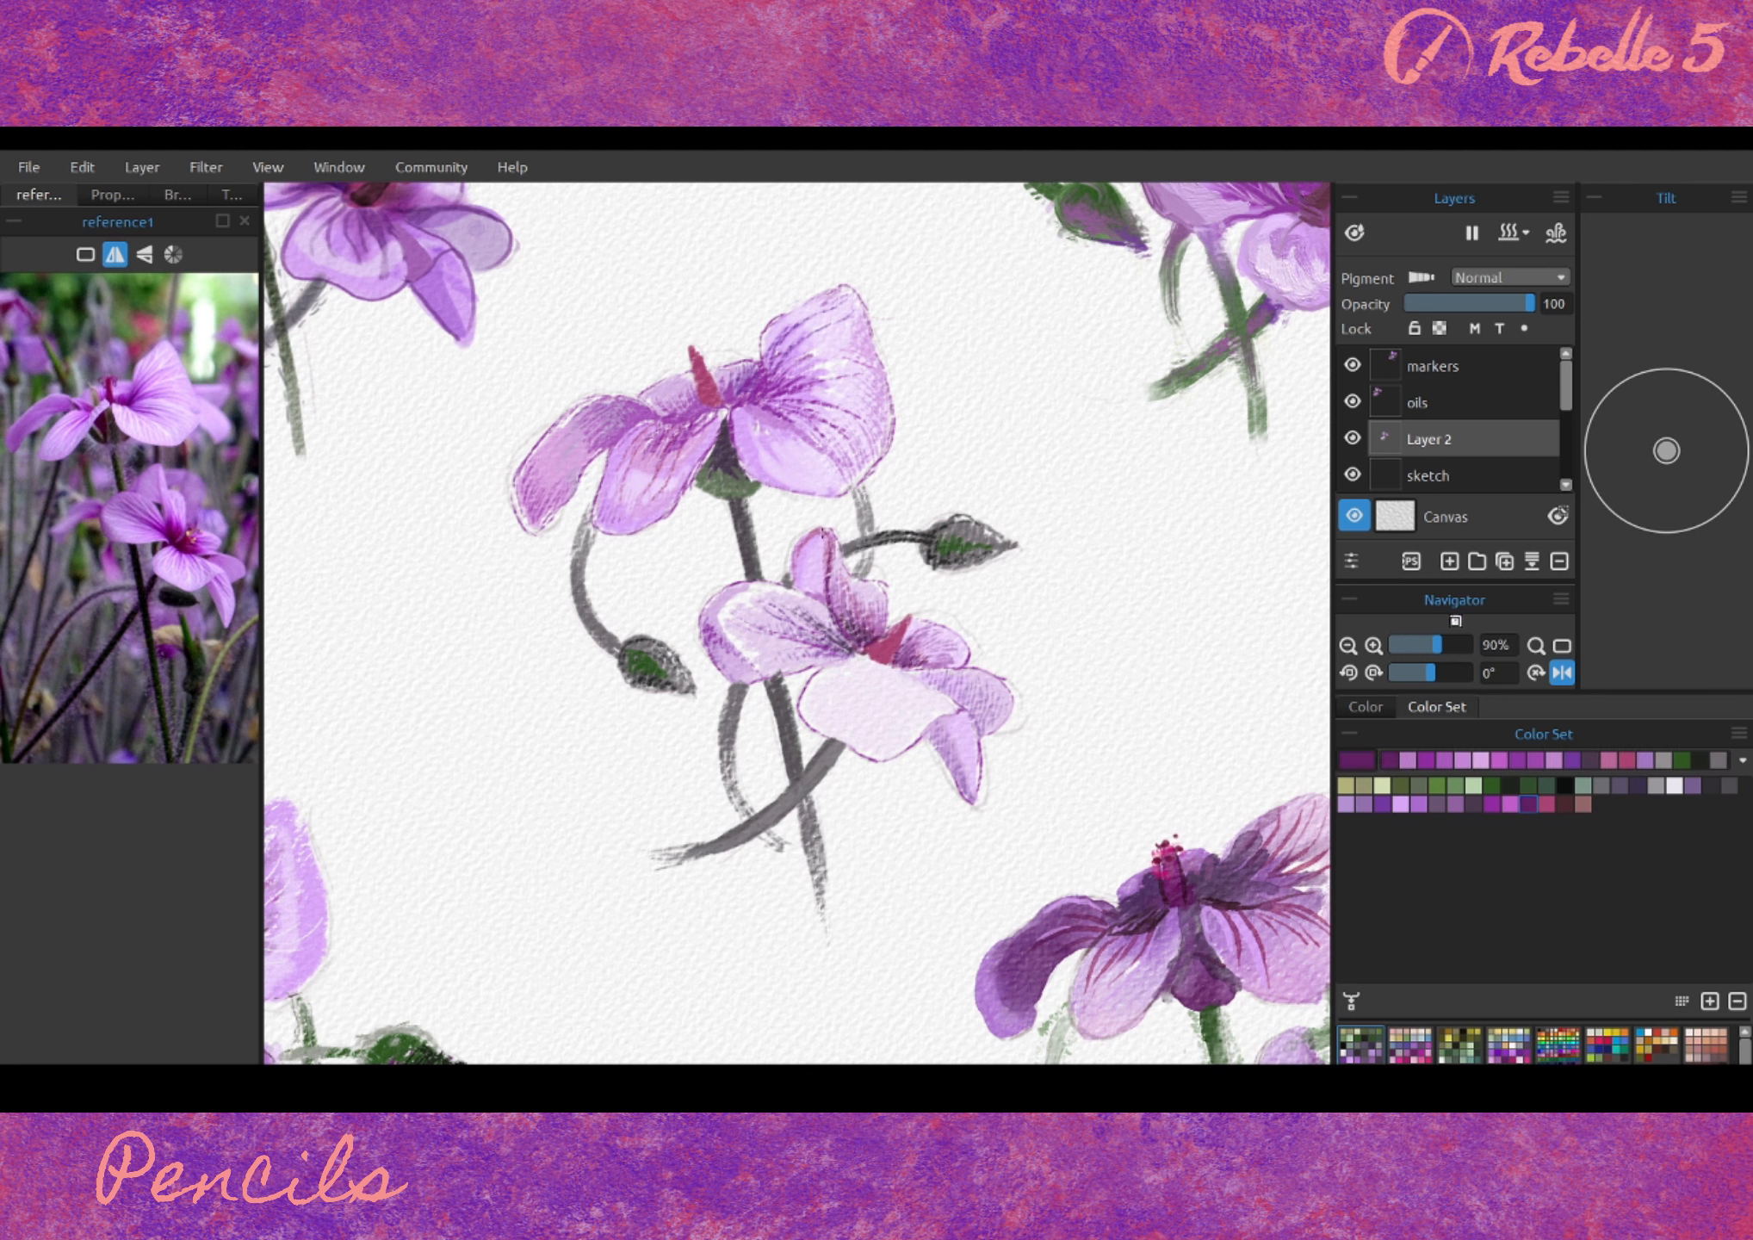
alt+click(899, 697)
mouse_move(926, 722)
mouse_down()
mouse_move(887, 741)
mouse_move(814, 693)
mouse_move(971, 752)
mouse_move(911, 670)
mouse_up()
click(1477, 805)
alt+click(956, 732)
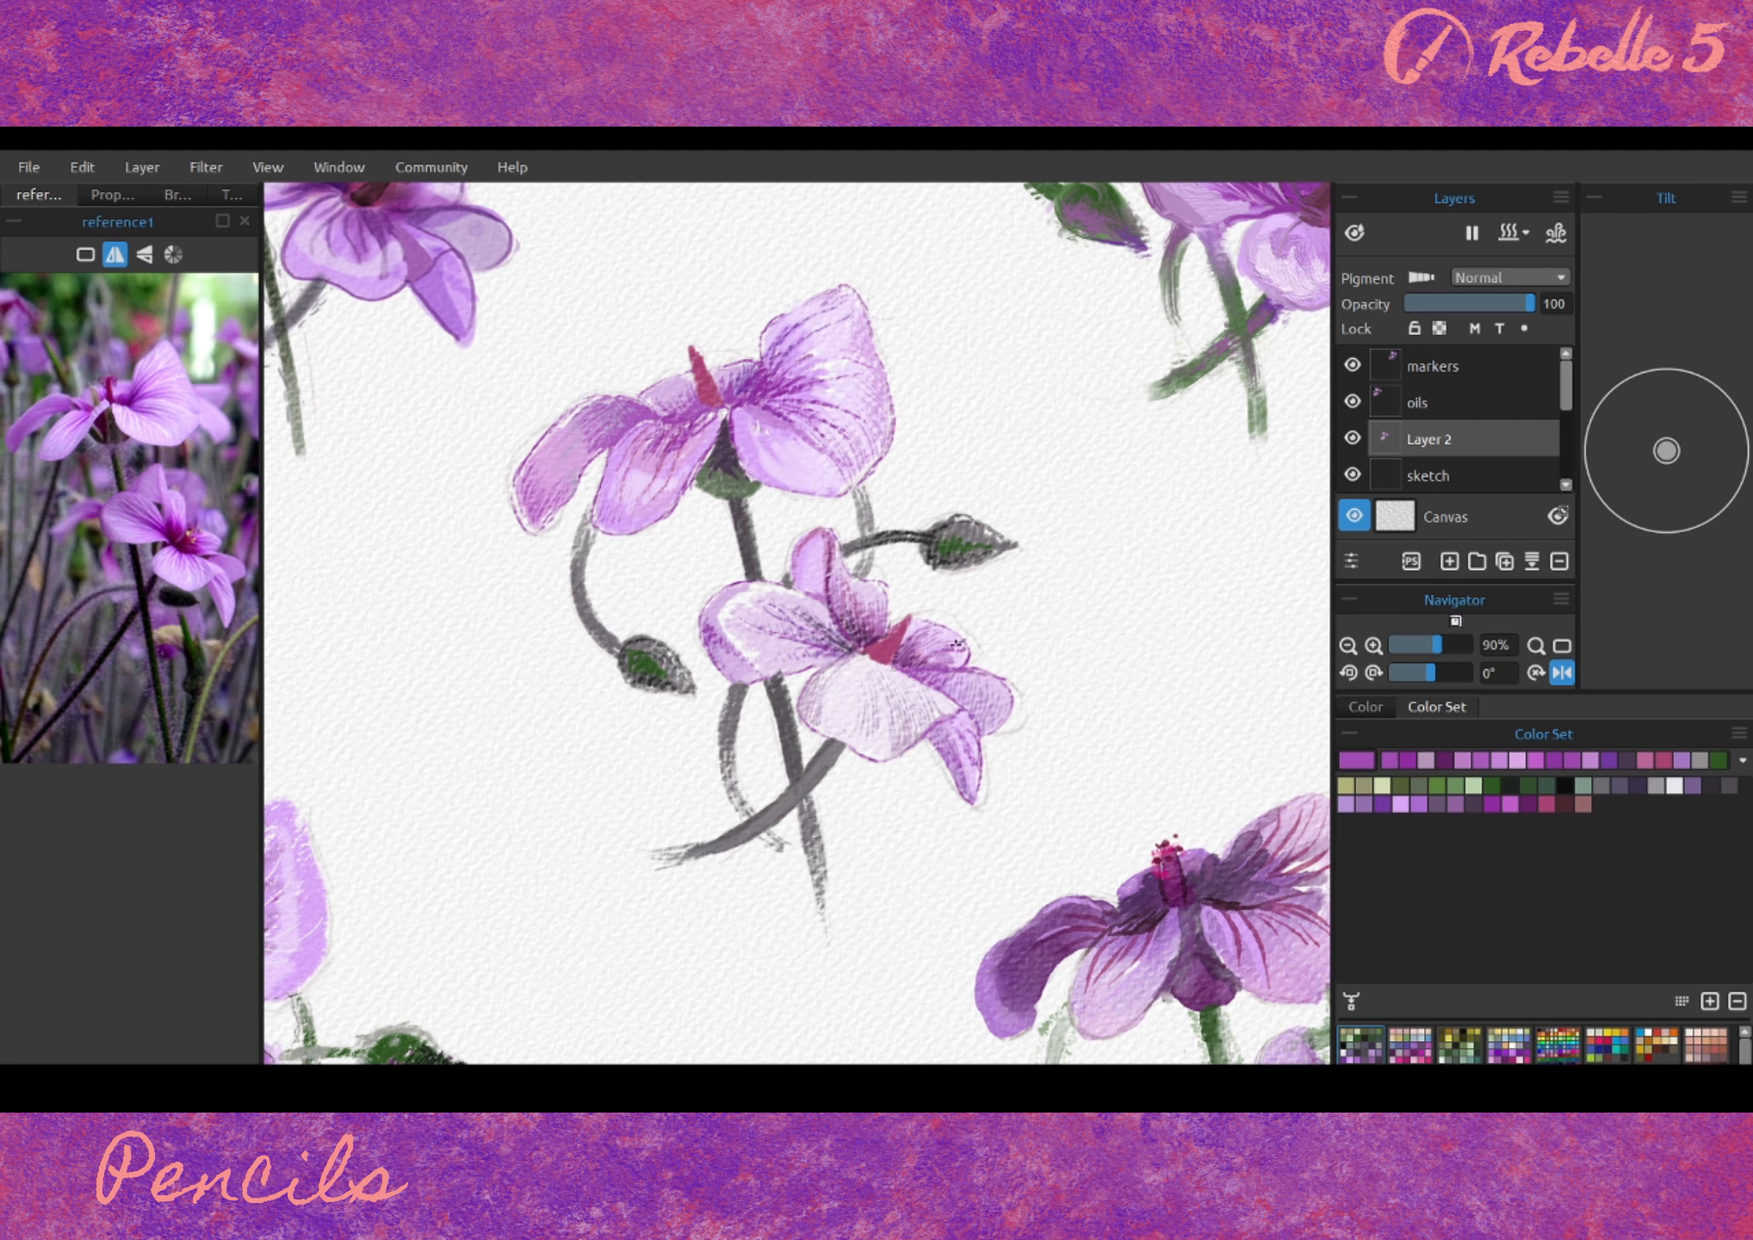
mouse_move(873, 701)
mouse_down()
mouse_move(877, 666)
mouse_move(810, 661)
mouse_move(824, 620)
mouse_move(800, 640)
mouse_up()
alt+click(820, 619)
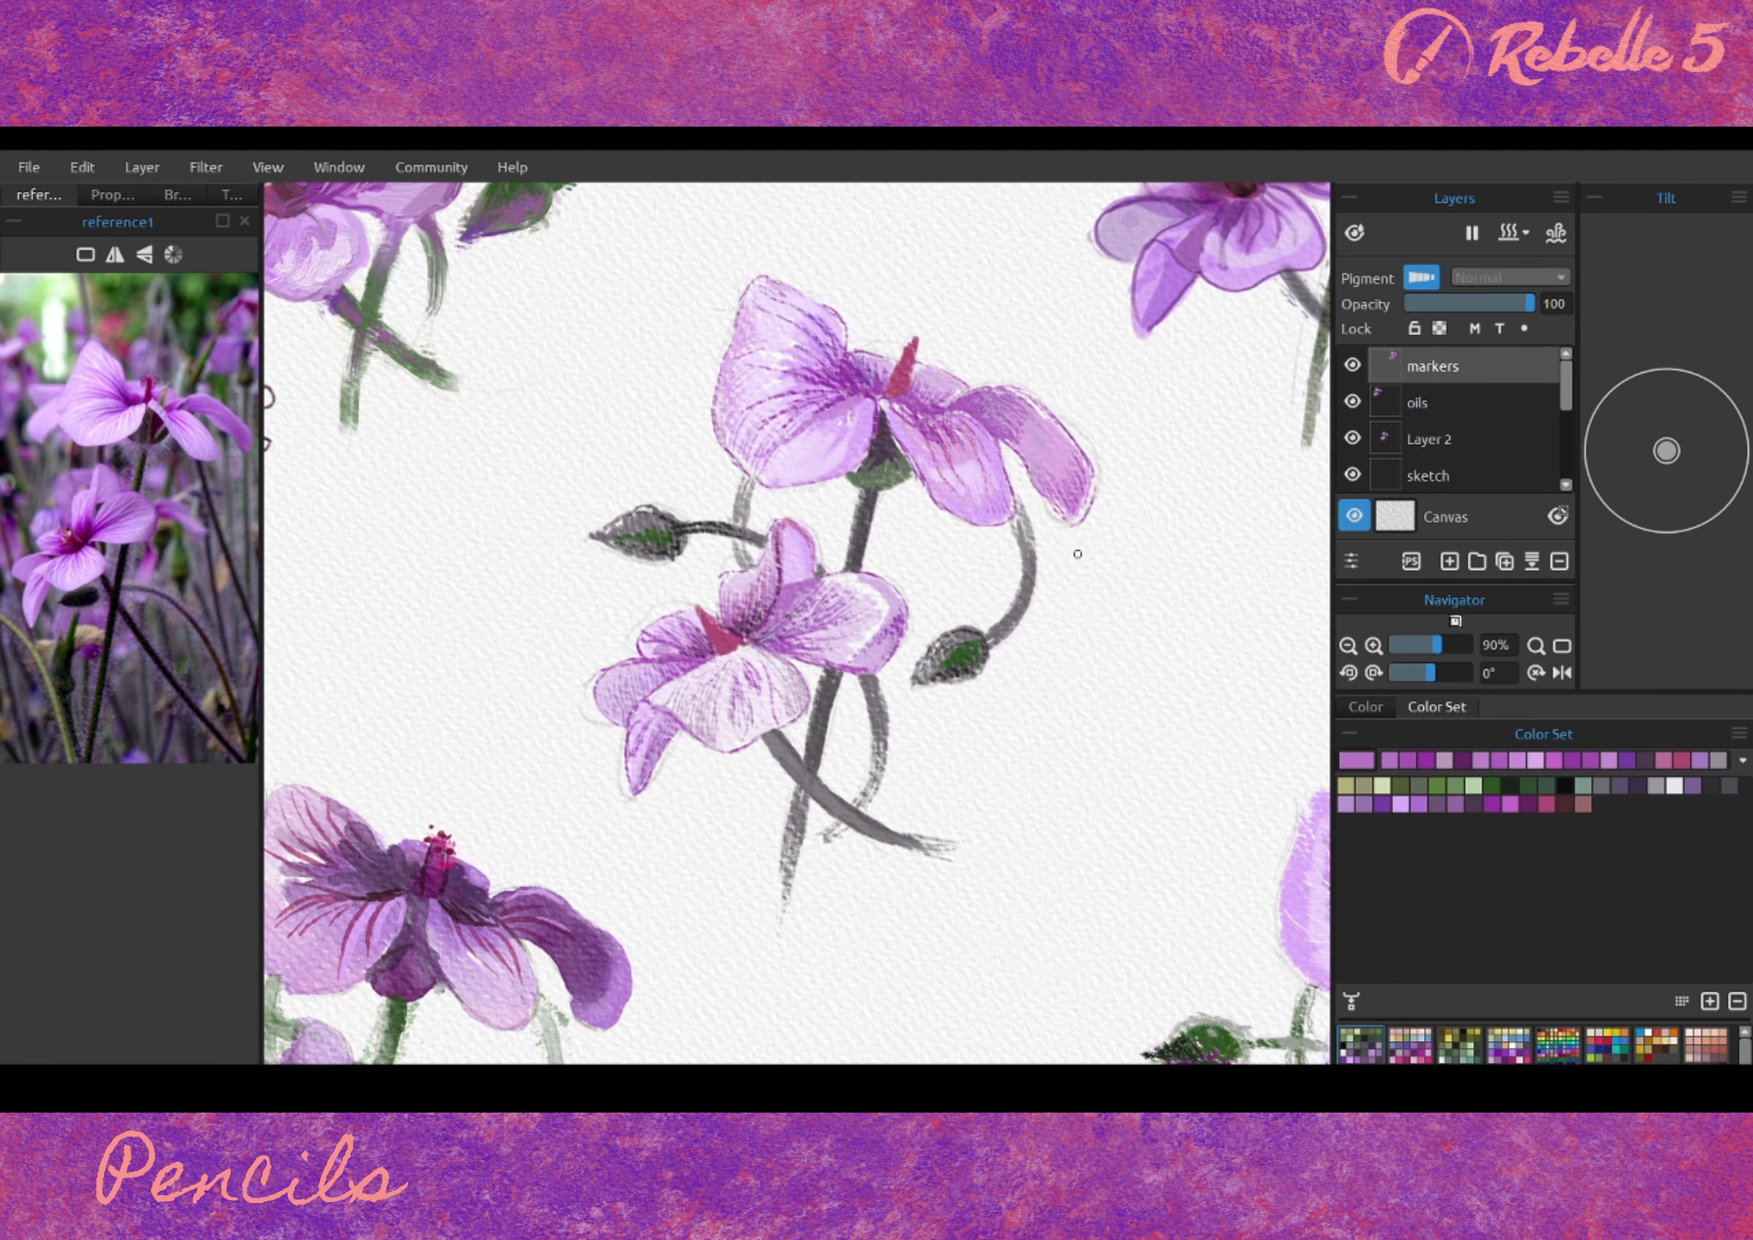
- Deepen the stamen base, calyx, curved bud stem, petal edges and petal veins with dark plum
click(1529, 803)
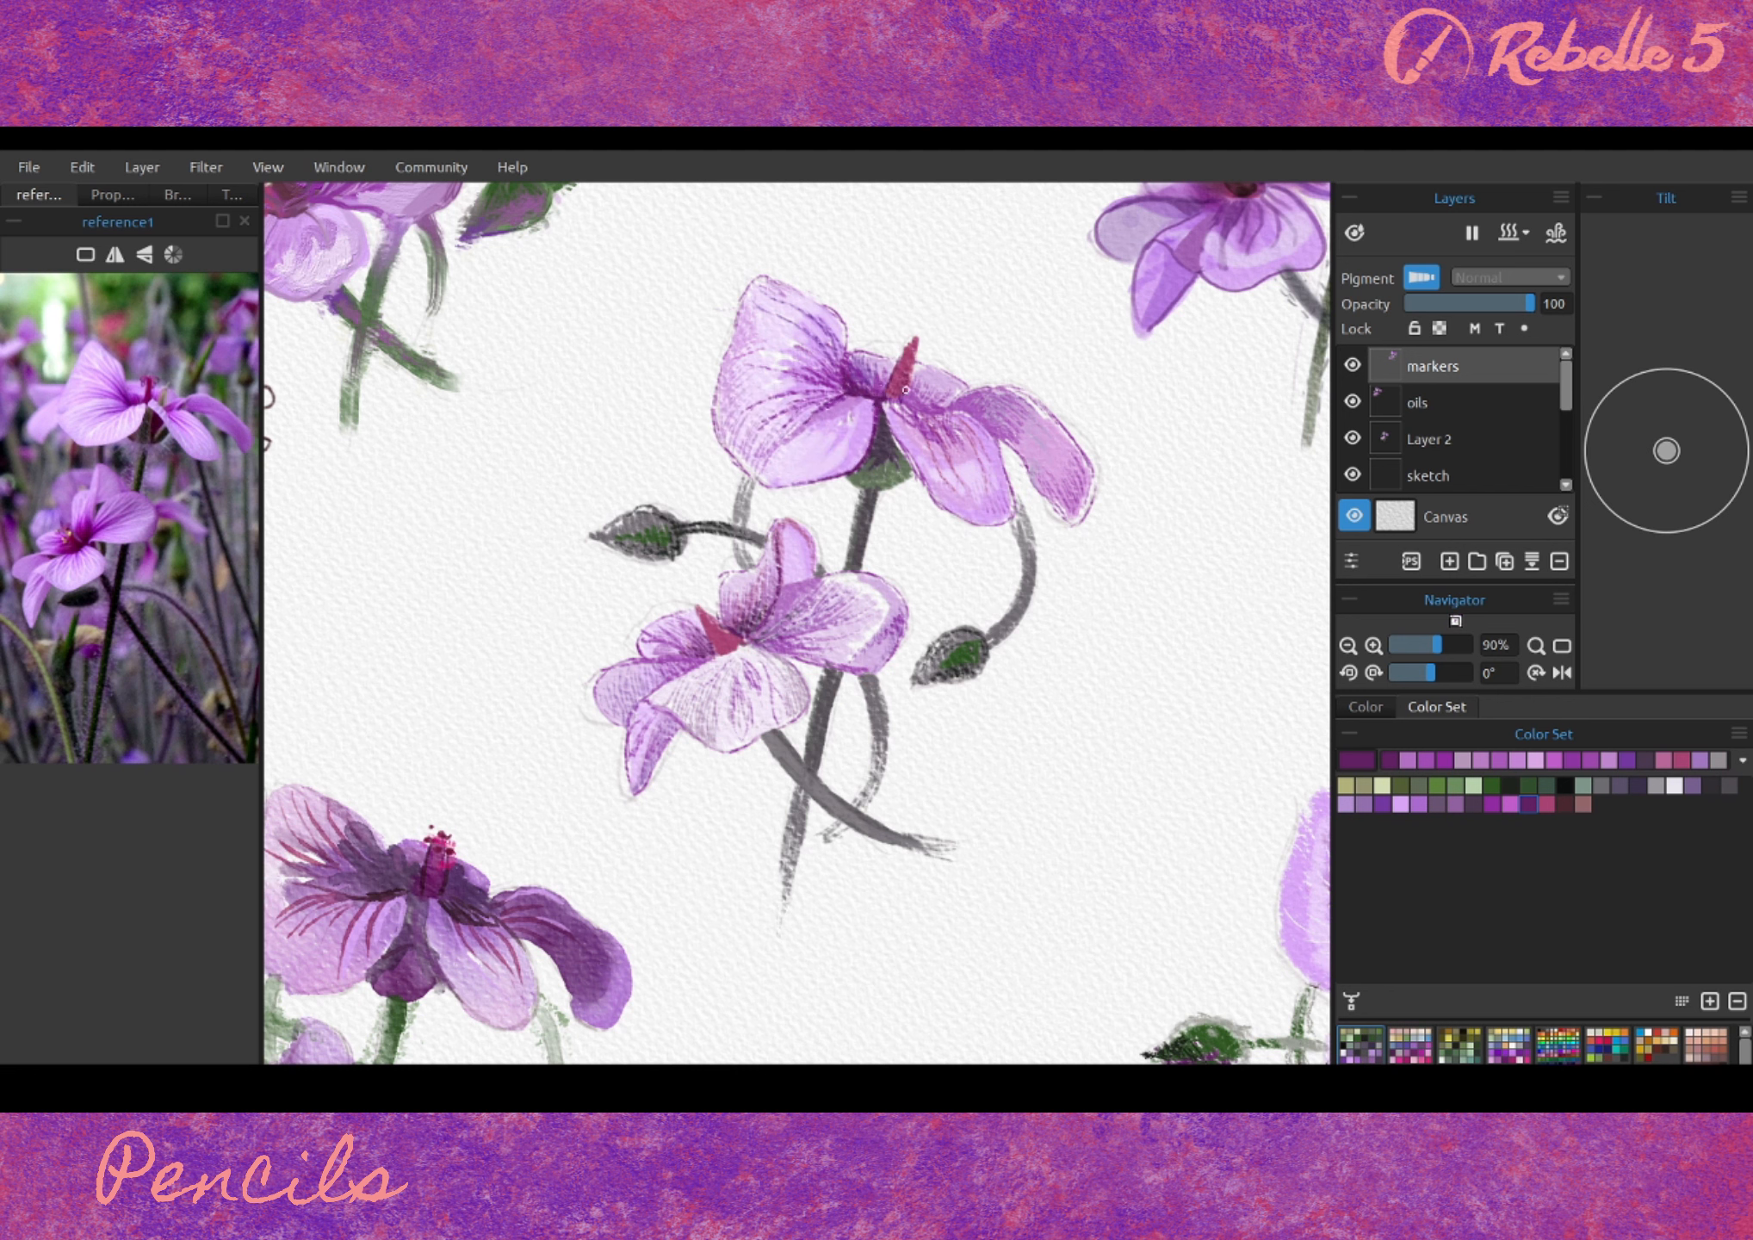
drag(908, 458, 995, 388)
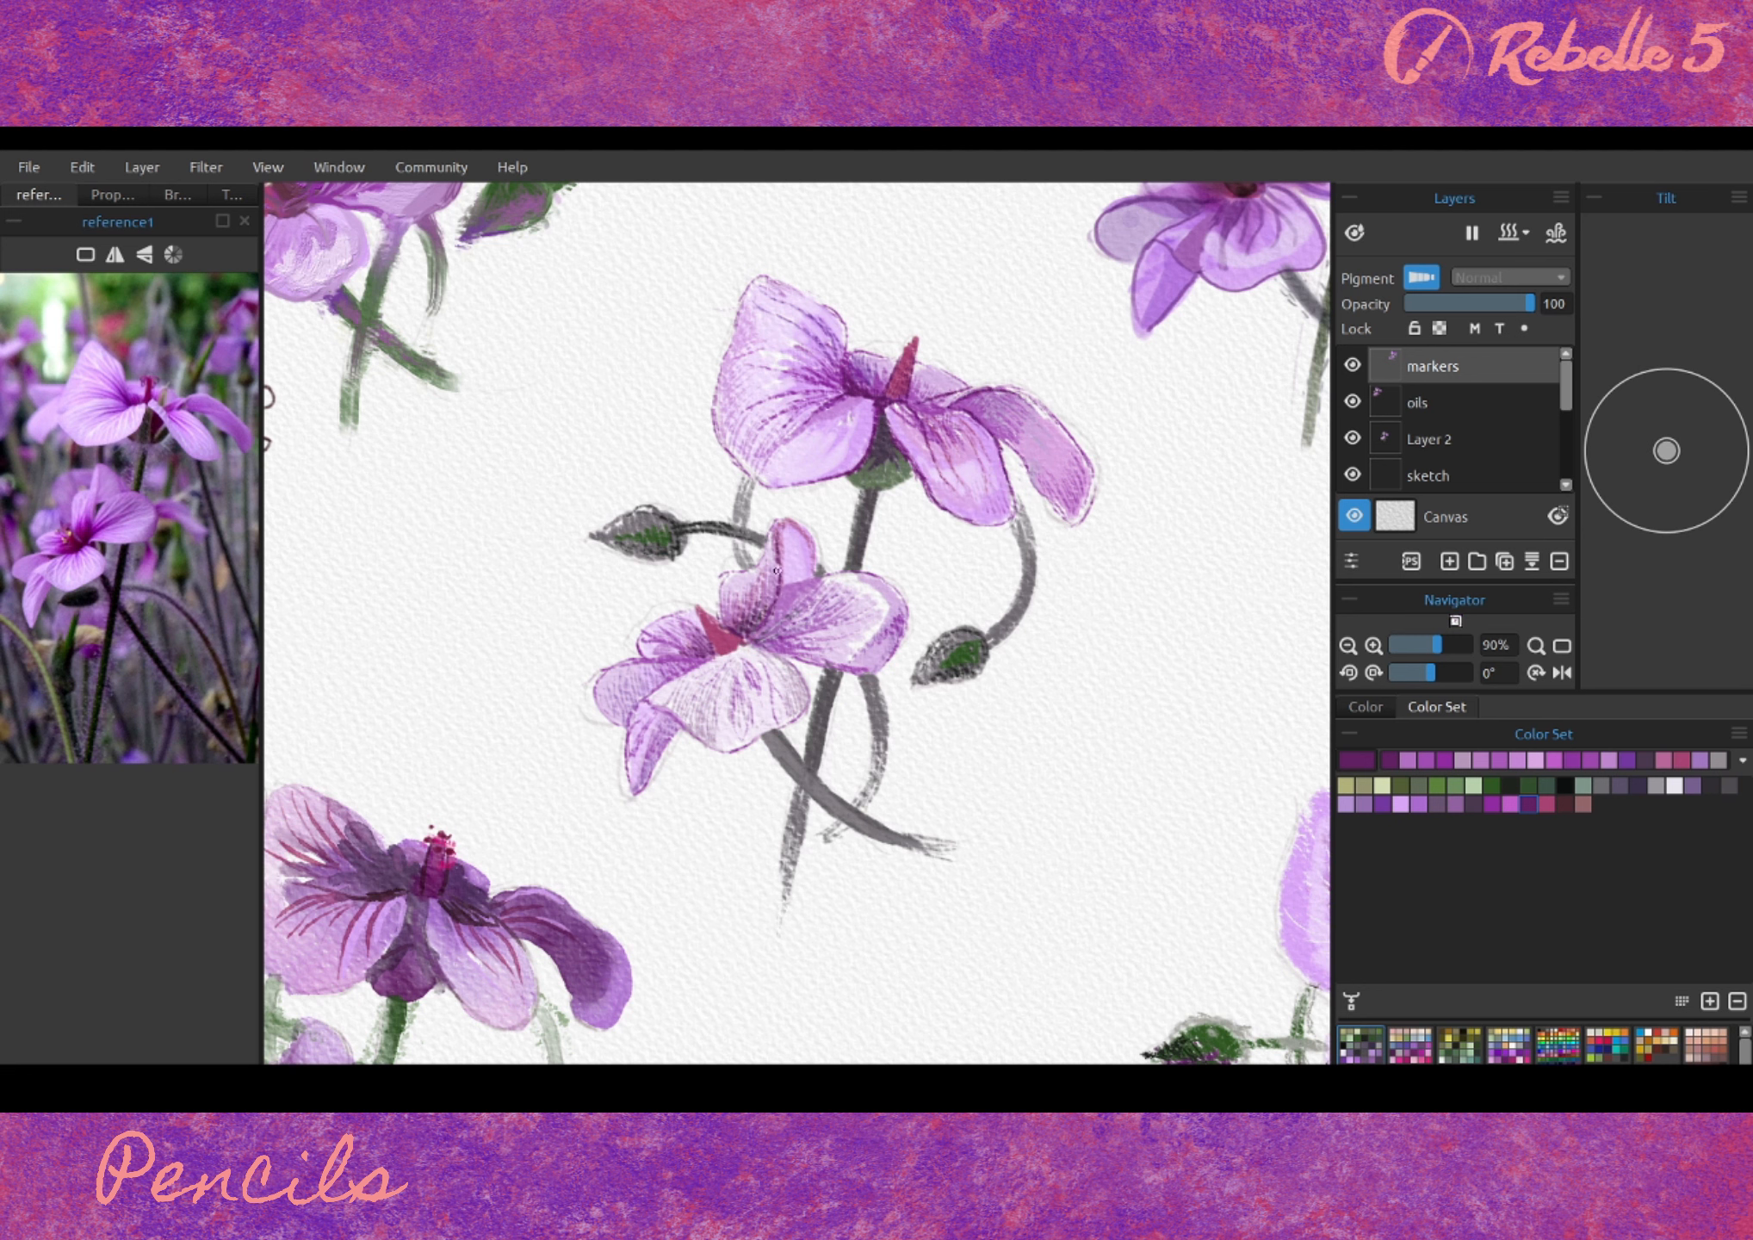
mouse_move(856, 457)
mouse_down()
mouse_move(868, 474)
mouse_move(902, 465)
mouse_up()
drag(1010, 609, 1026, 585)
drag(870, 693, 887, 746)
mouse_move(640, 706)
mouse_down()
mouse_move(697, 668)
mouse_move(766, 723)
mouse_up()
drag(671, 656, 695, 660)
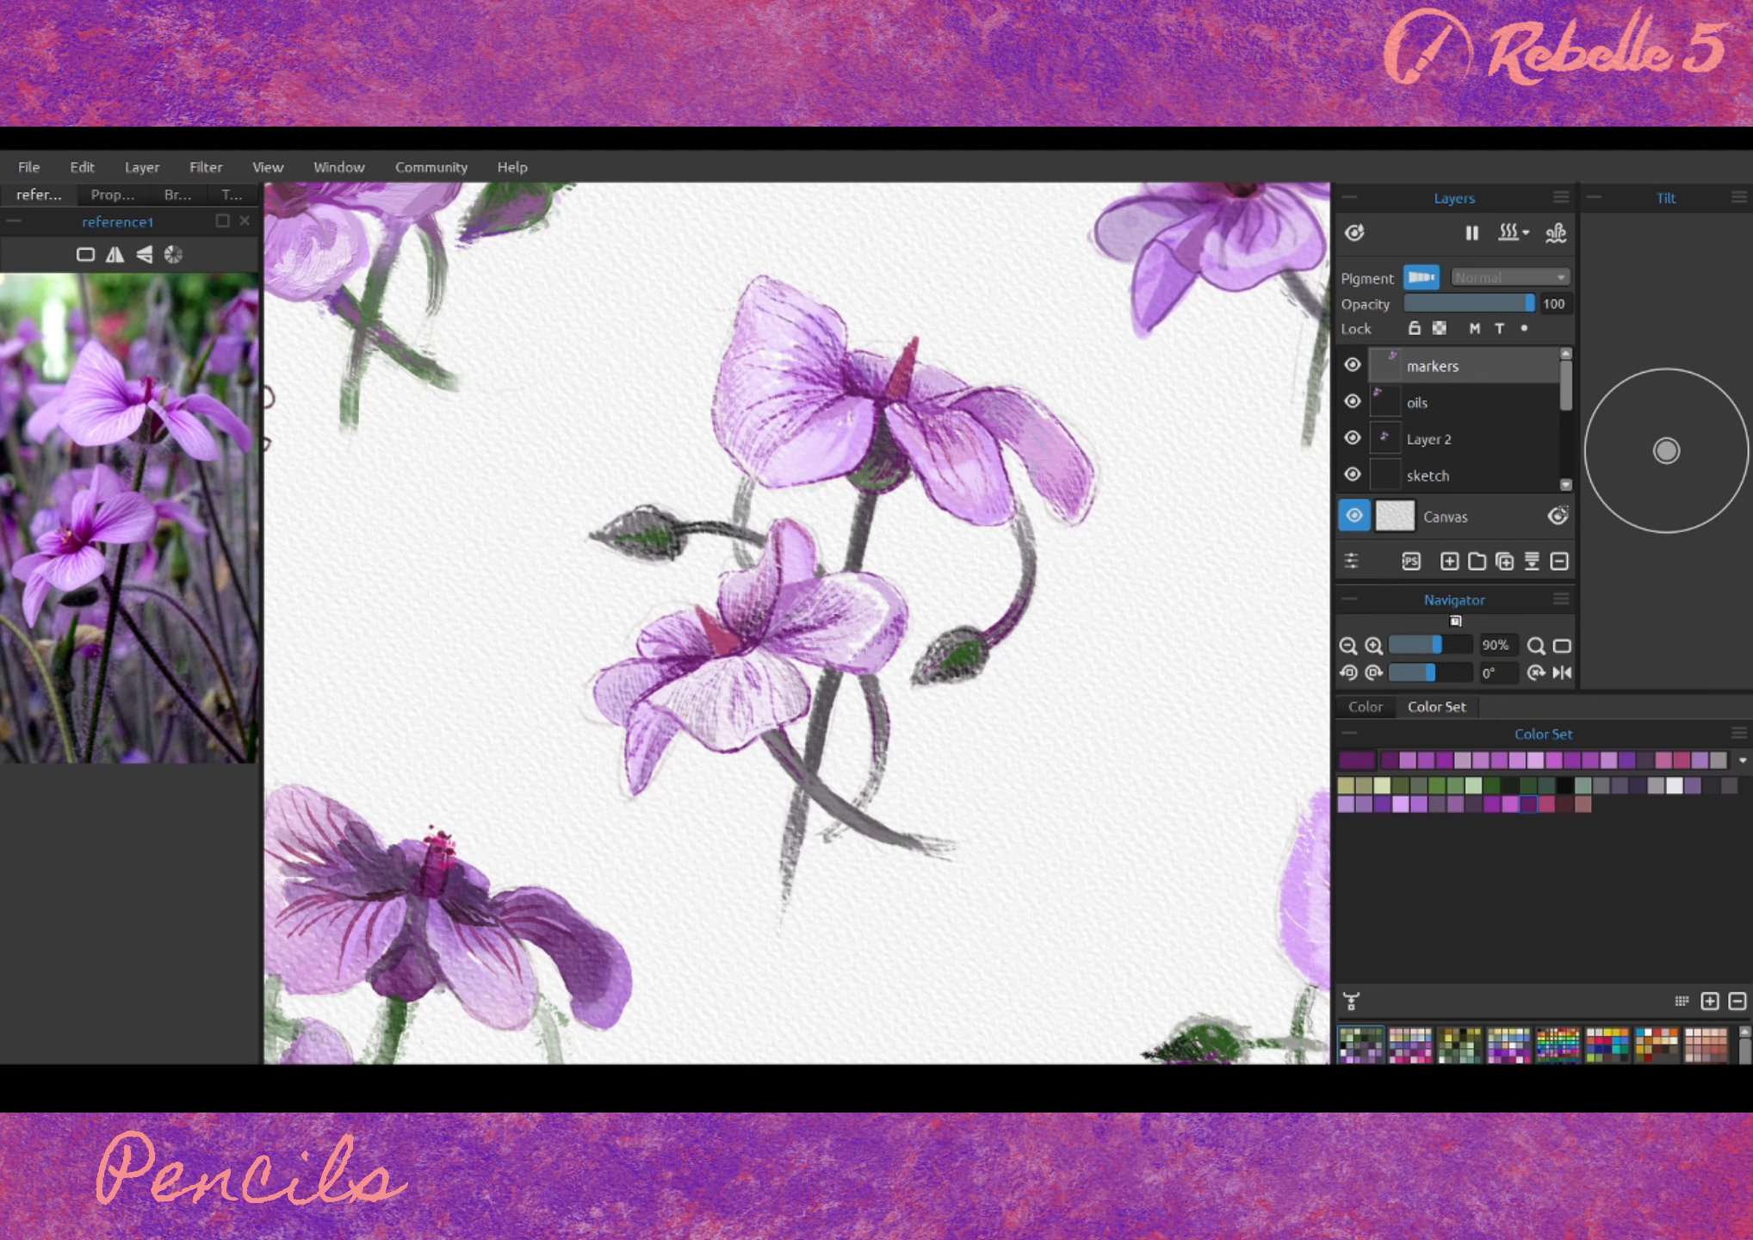
drag(934, 424, 967, 497)
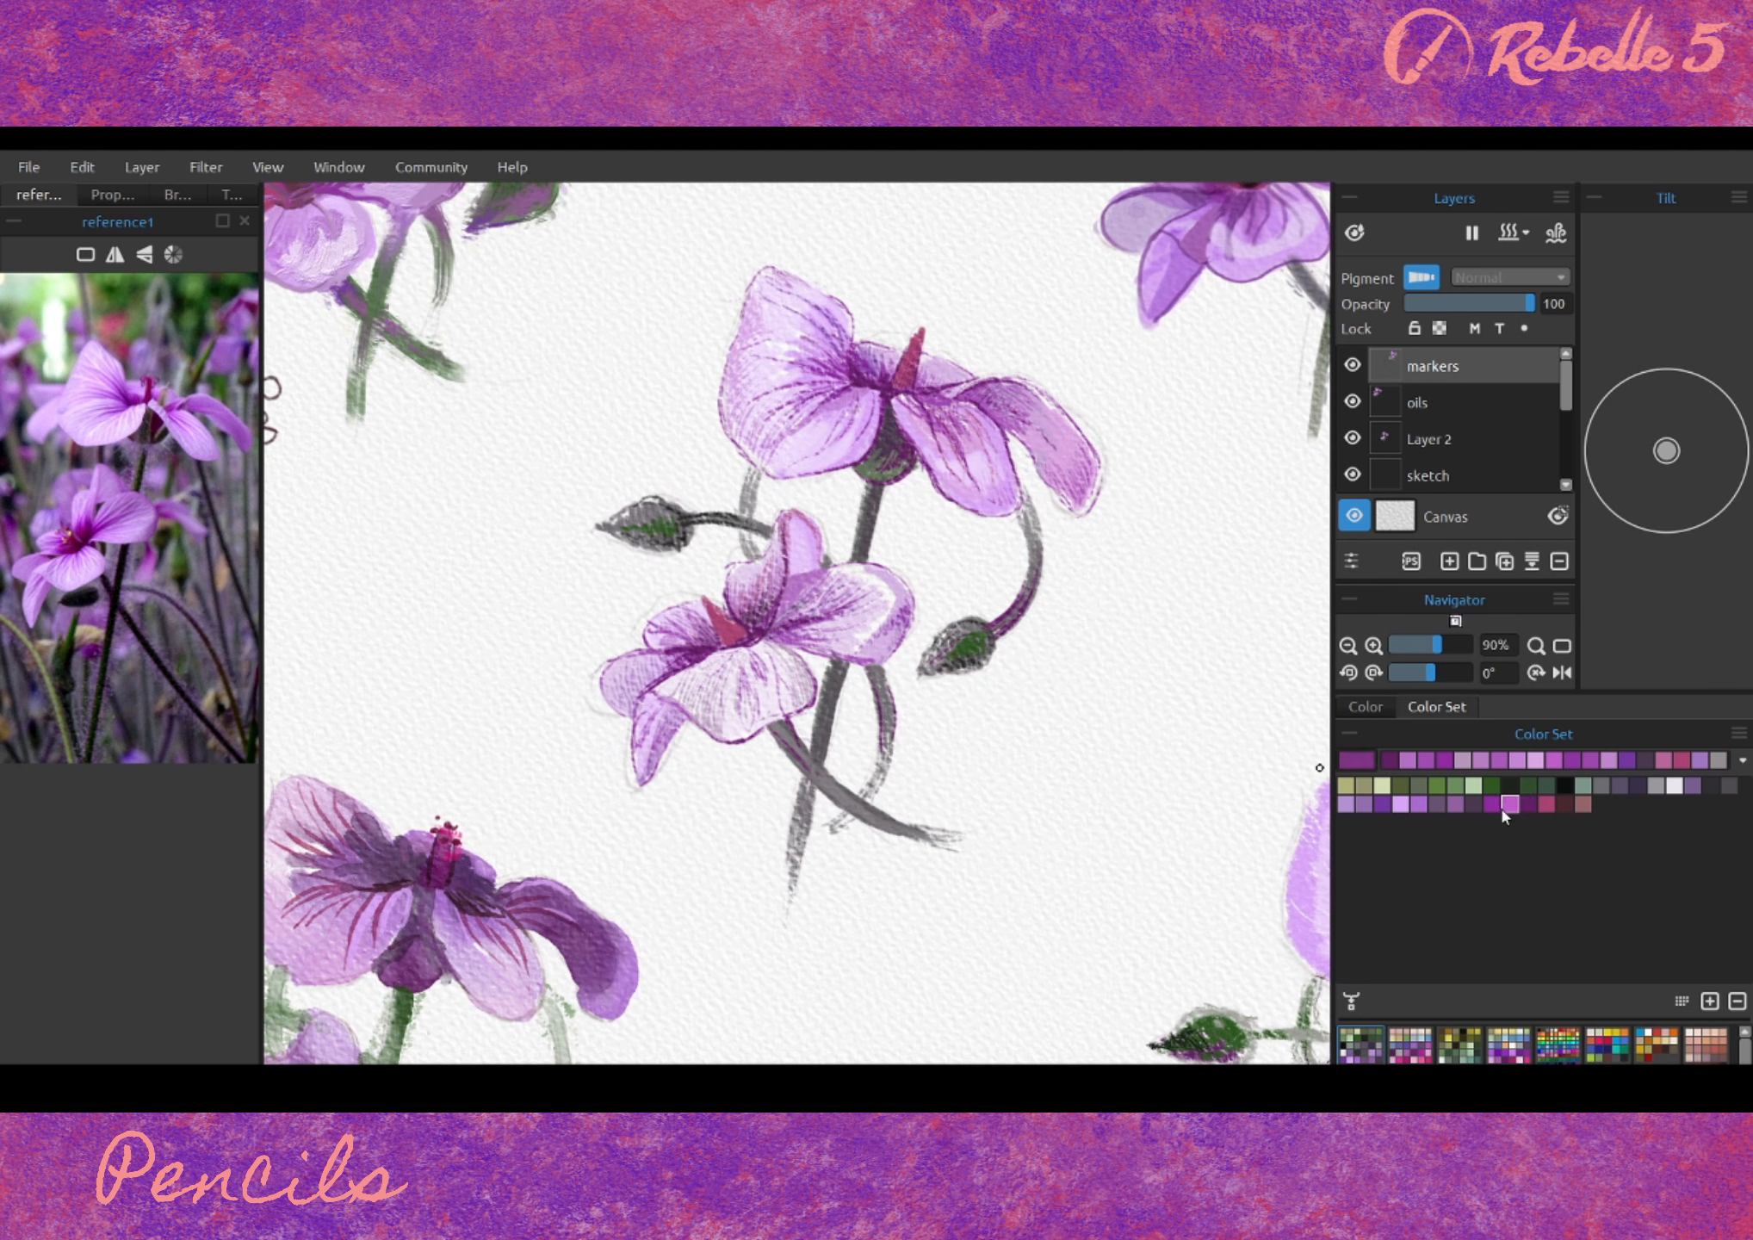
- Strengthen the lower flower's right and lower petals with magenta purple
click(1509, 803)
mouse_move(860, 587)
mouse_down()
mouse_move(879, 583)
mouse_move(890, 615)
mouse_move(885, 594)
mouse_up()
drag(728, 659, 672, 693)
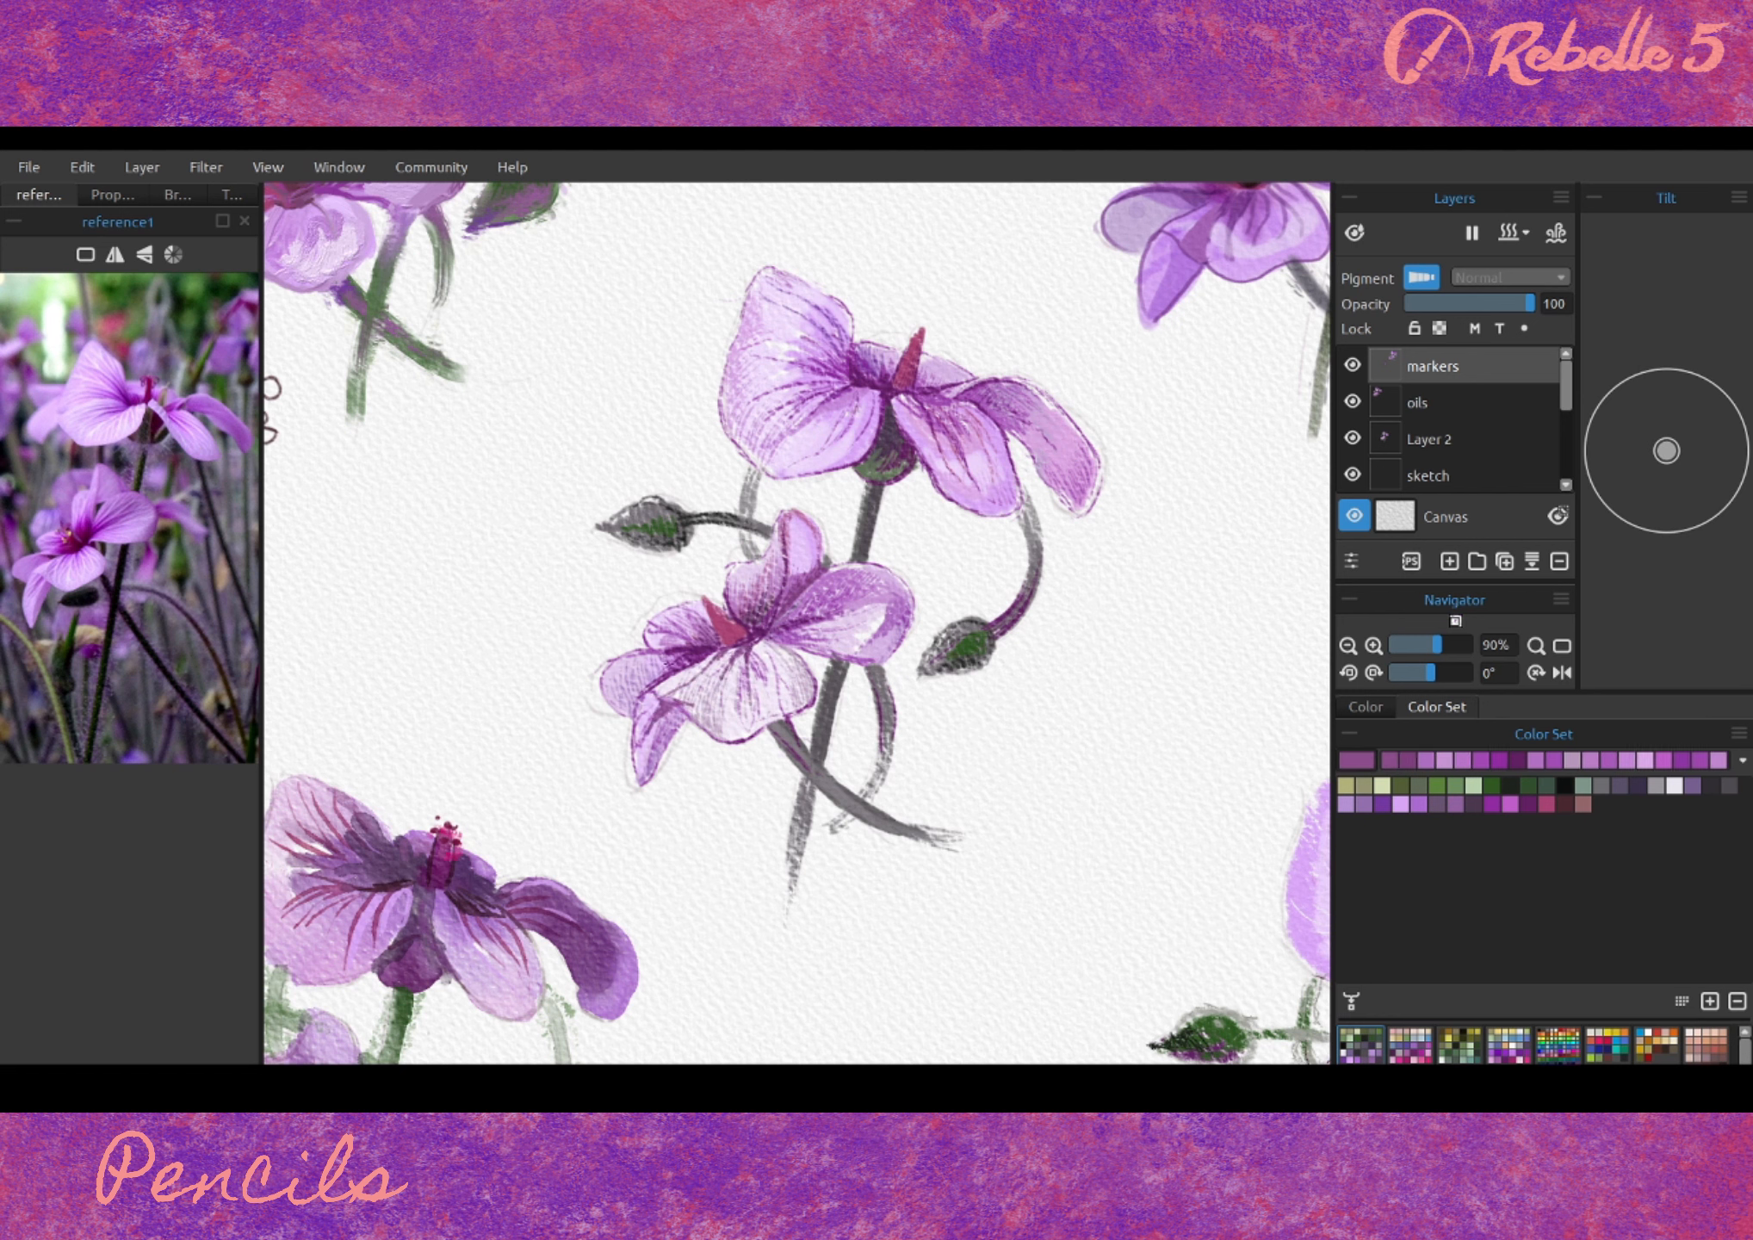
- Detail the flowers' stamens with dark maroon tips, pale cream dots and crimson shading at the lower flower's center
alt+click(713, 603)
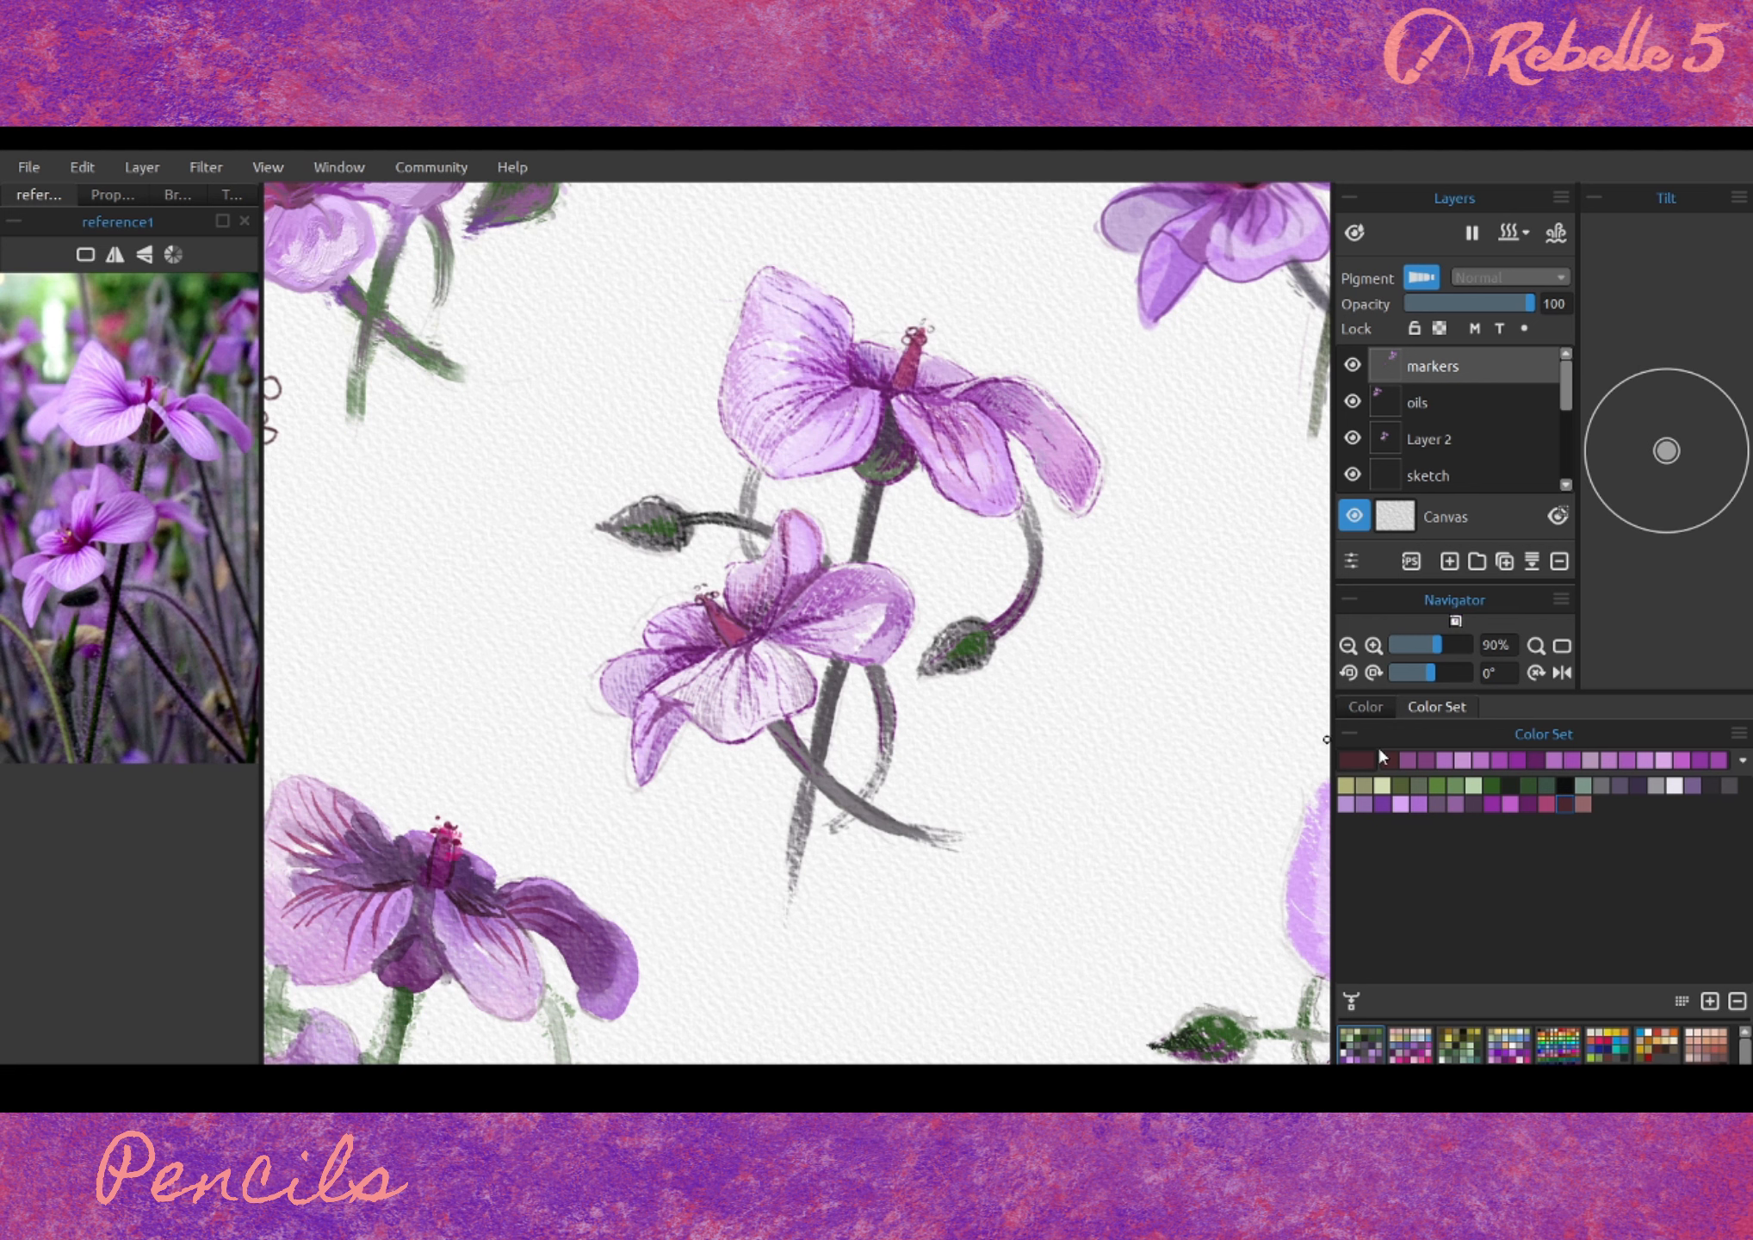
click(1381, 784)
click(1544, 805)
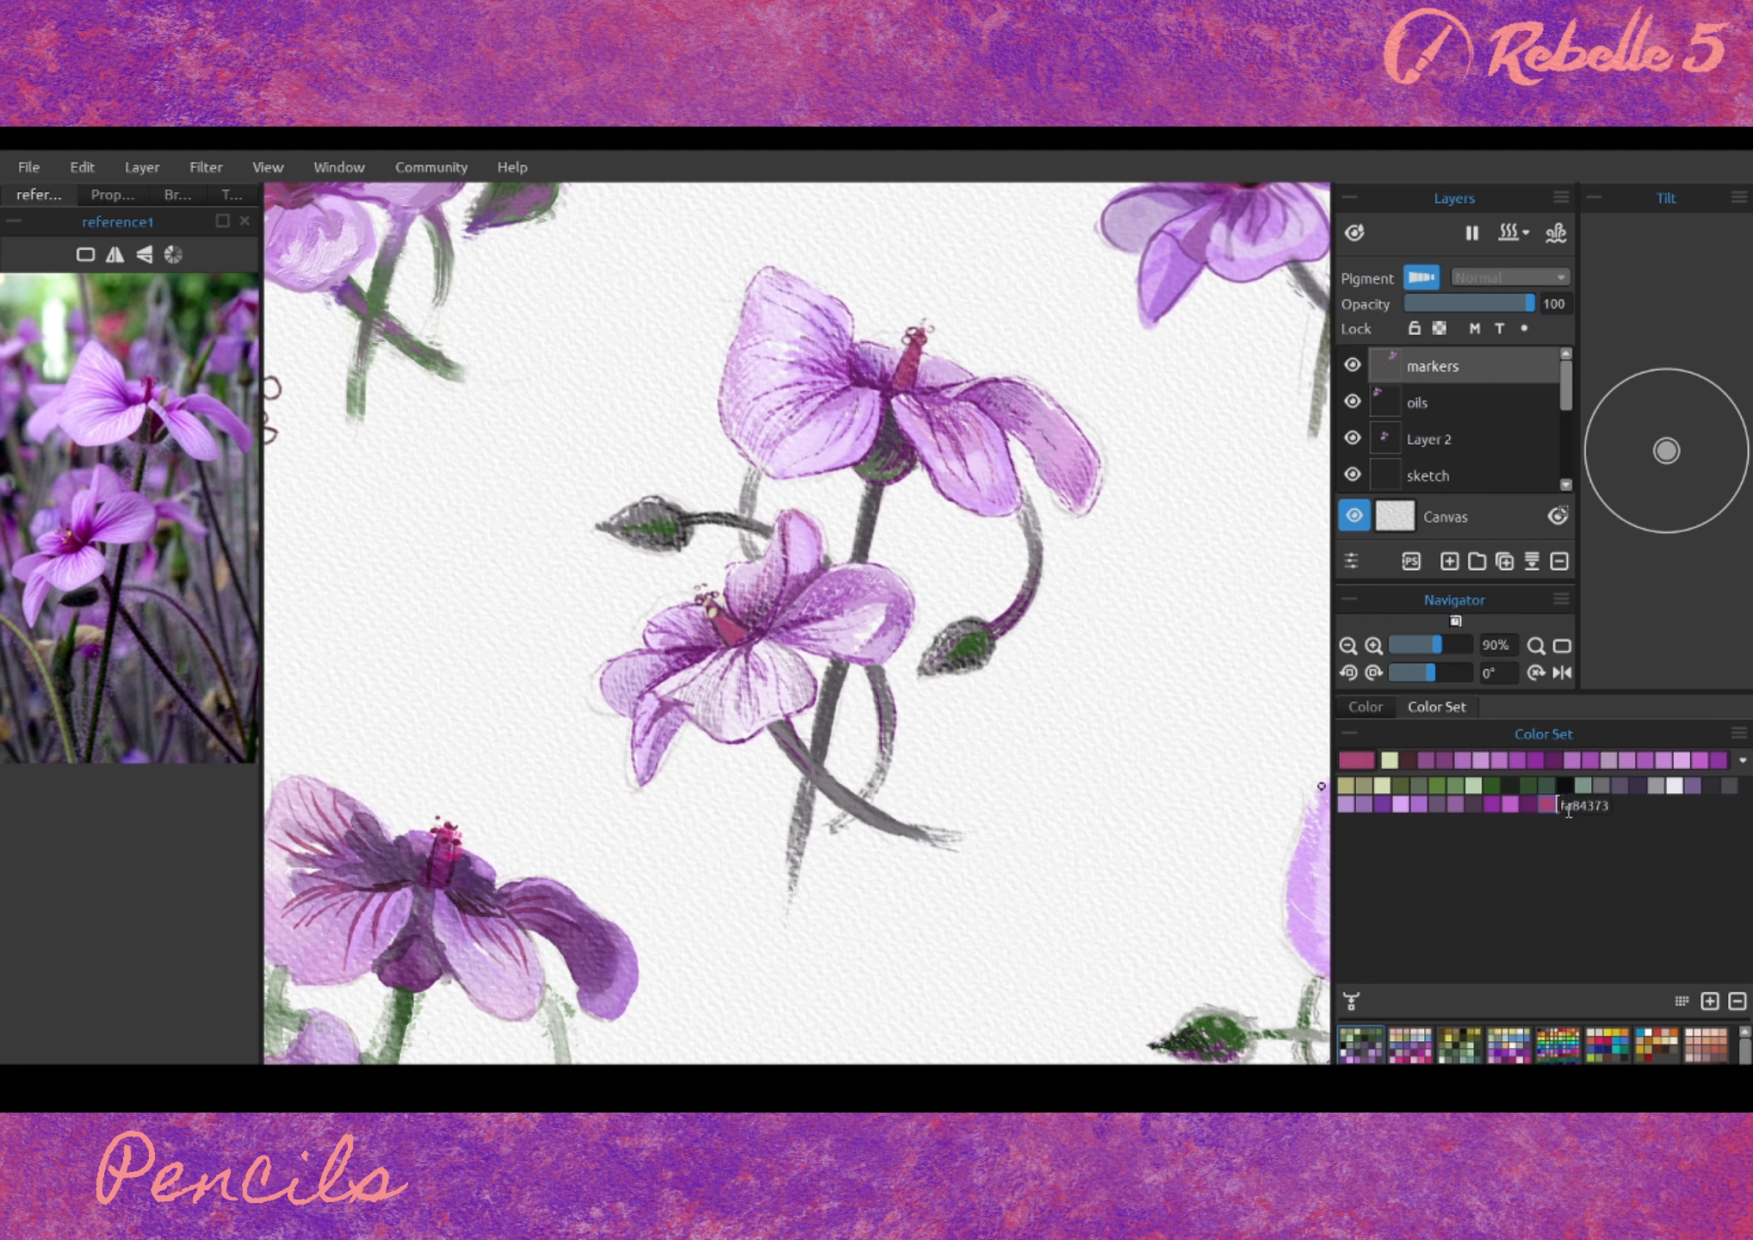
drag(699, 635, 719, 651)
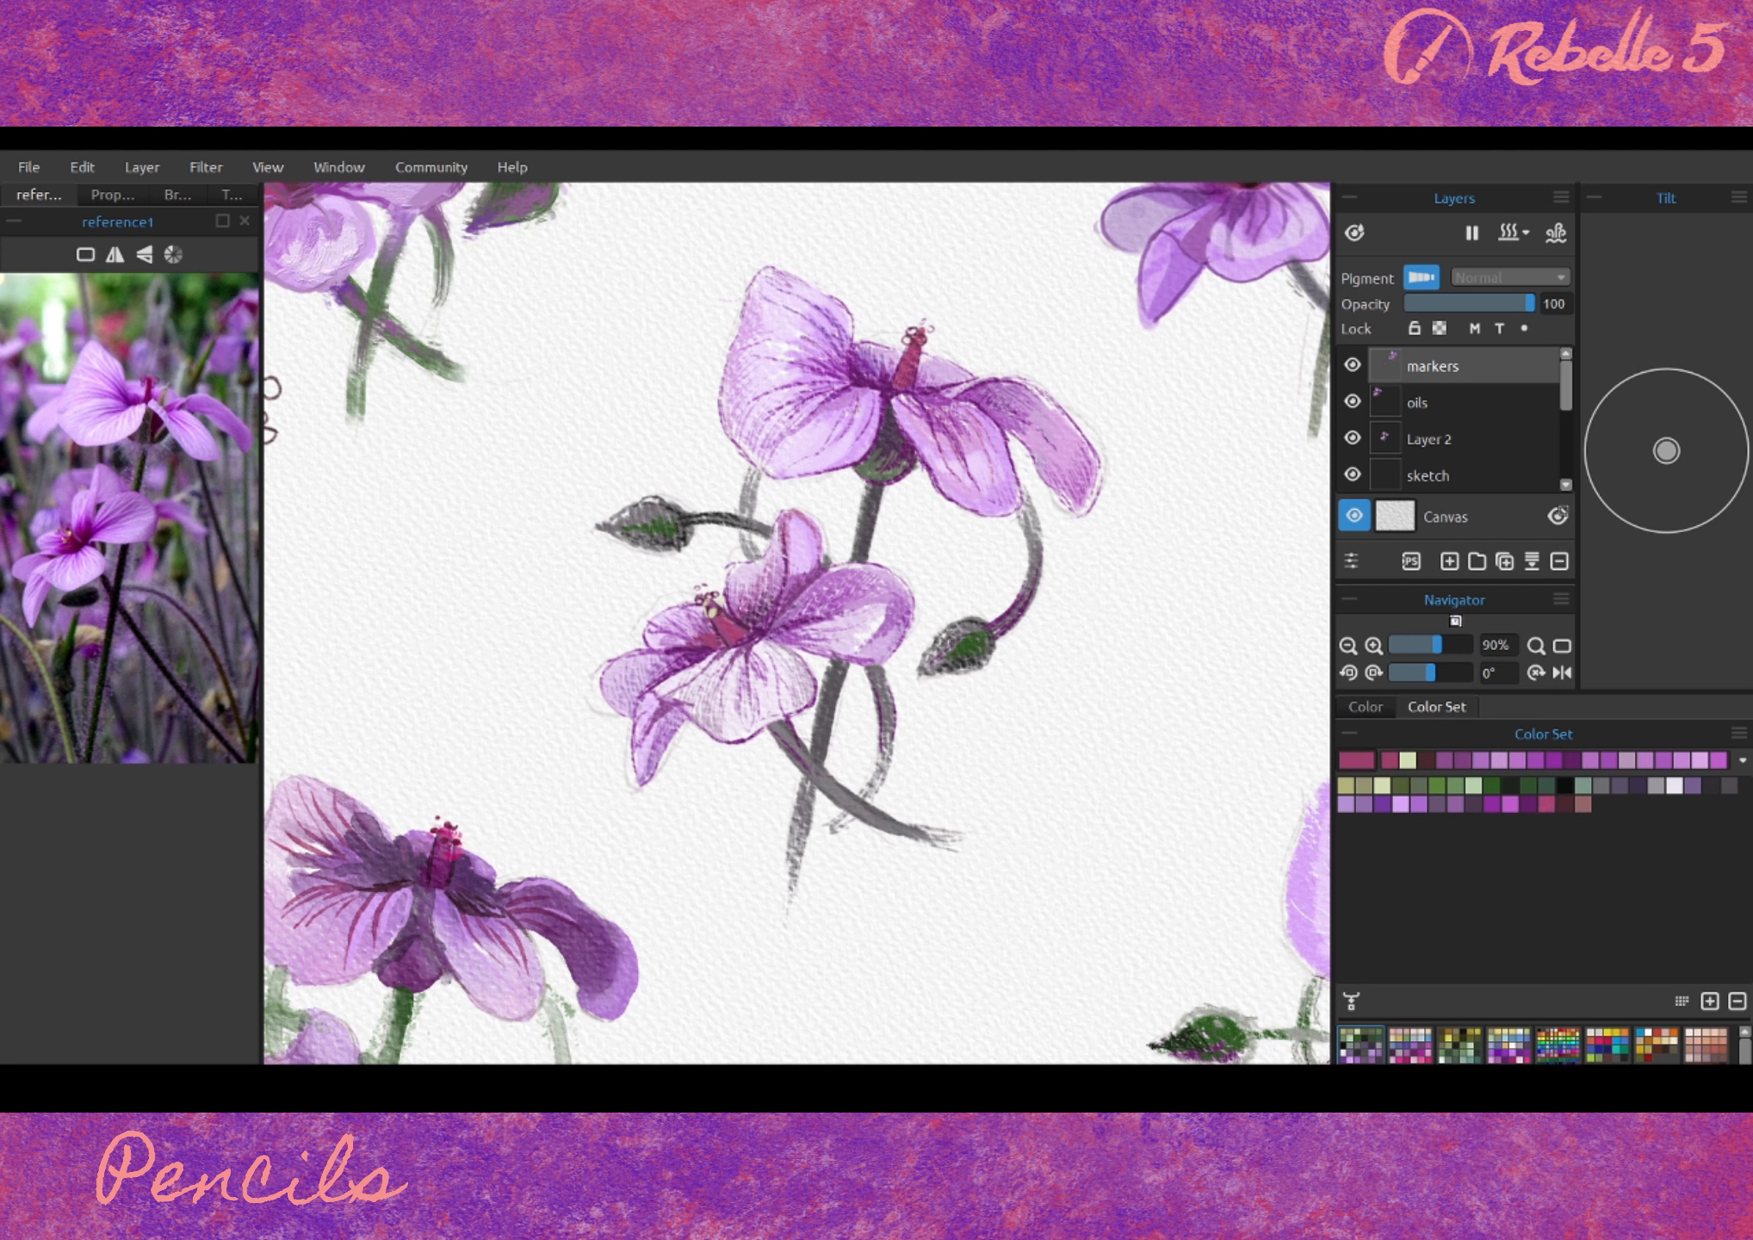
- Tint the thin stem behind the left bud violet and add white highlights to the upper flower's large left petal
click(1382, 804)
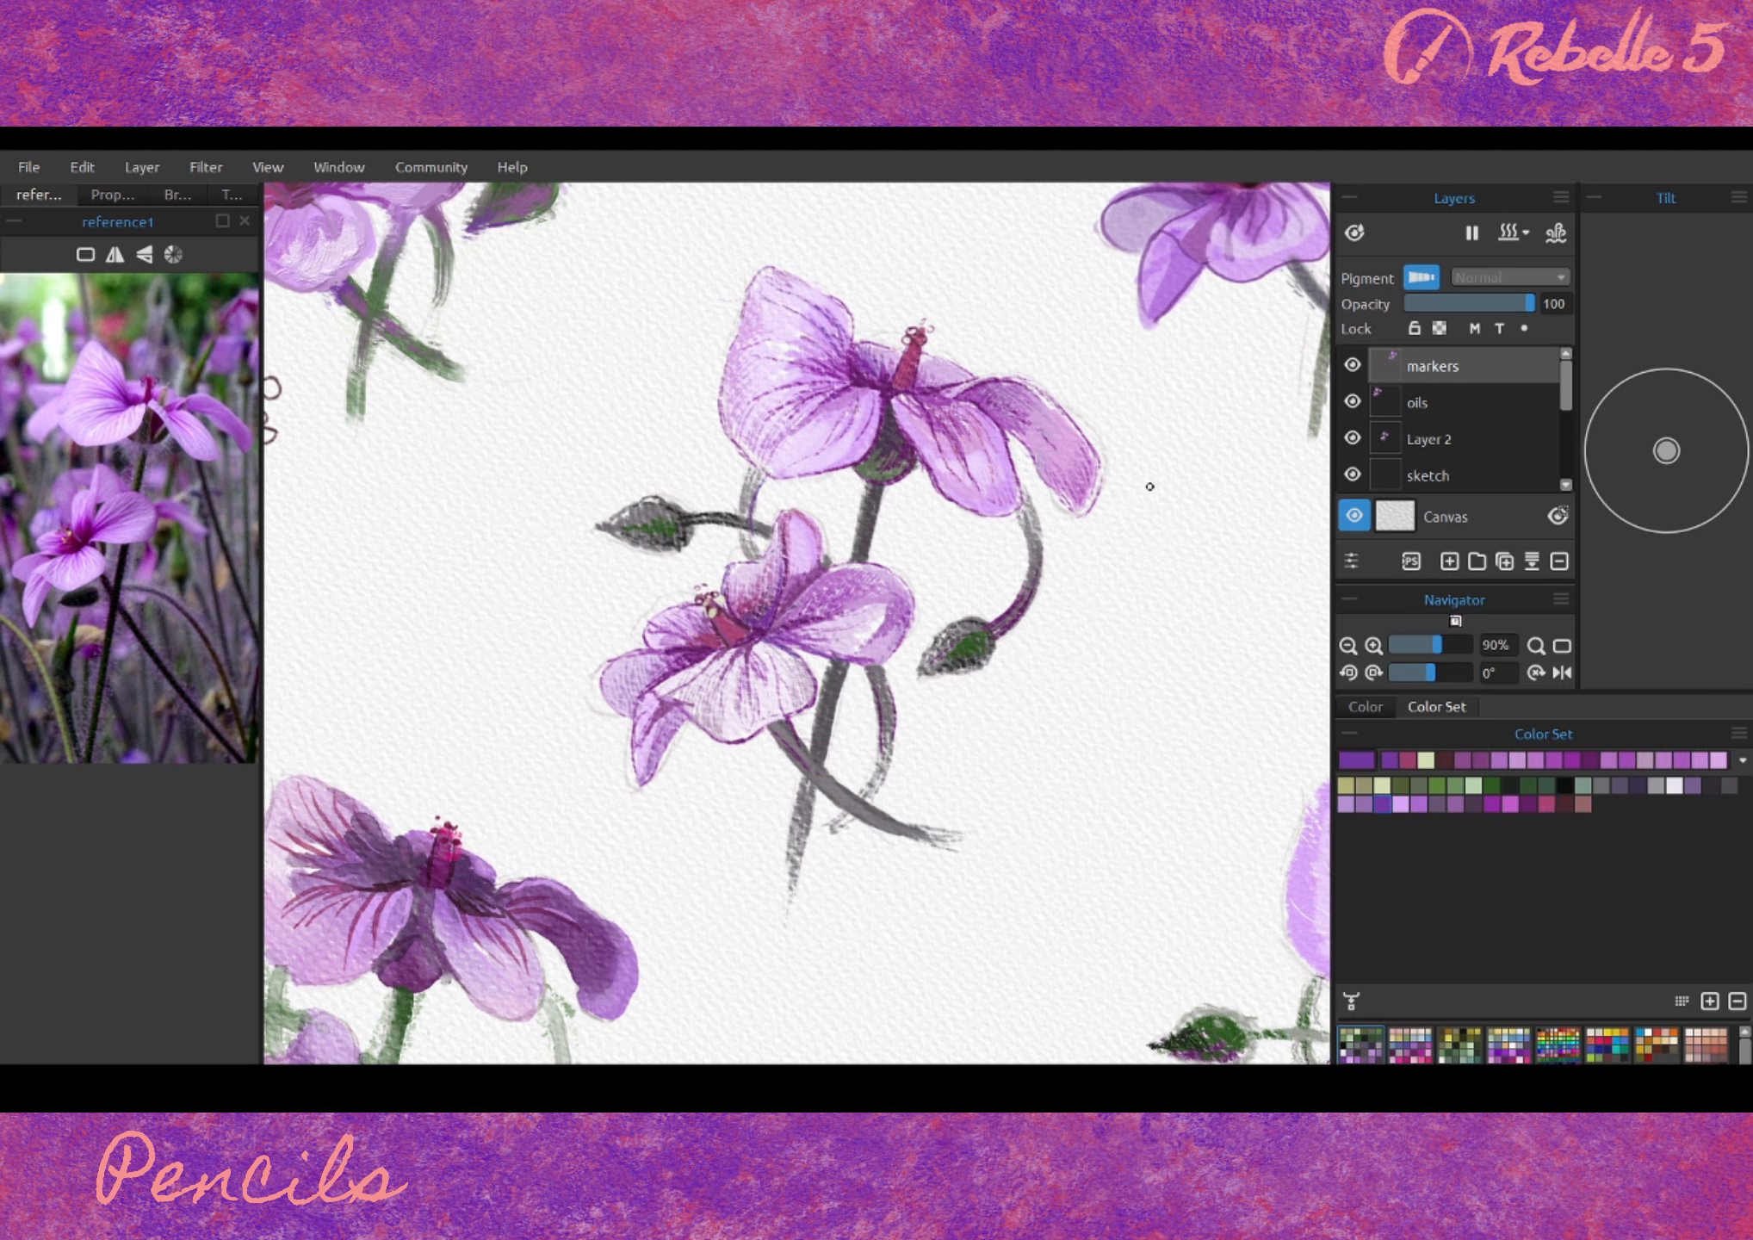
alt+click(932, 528)
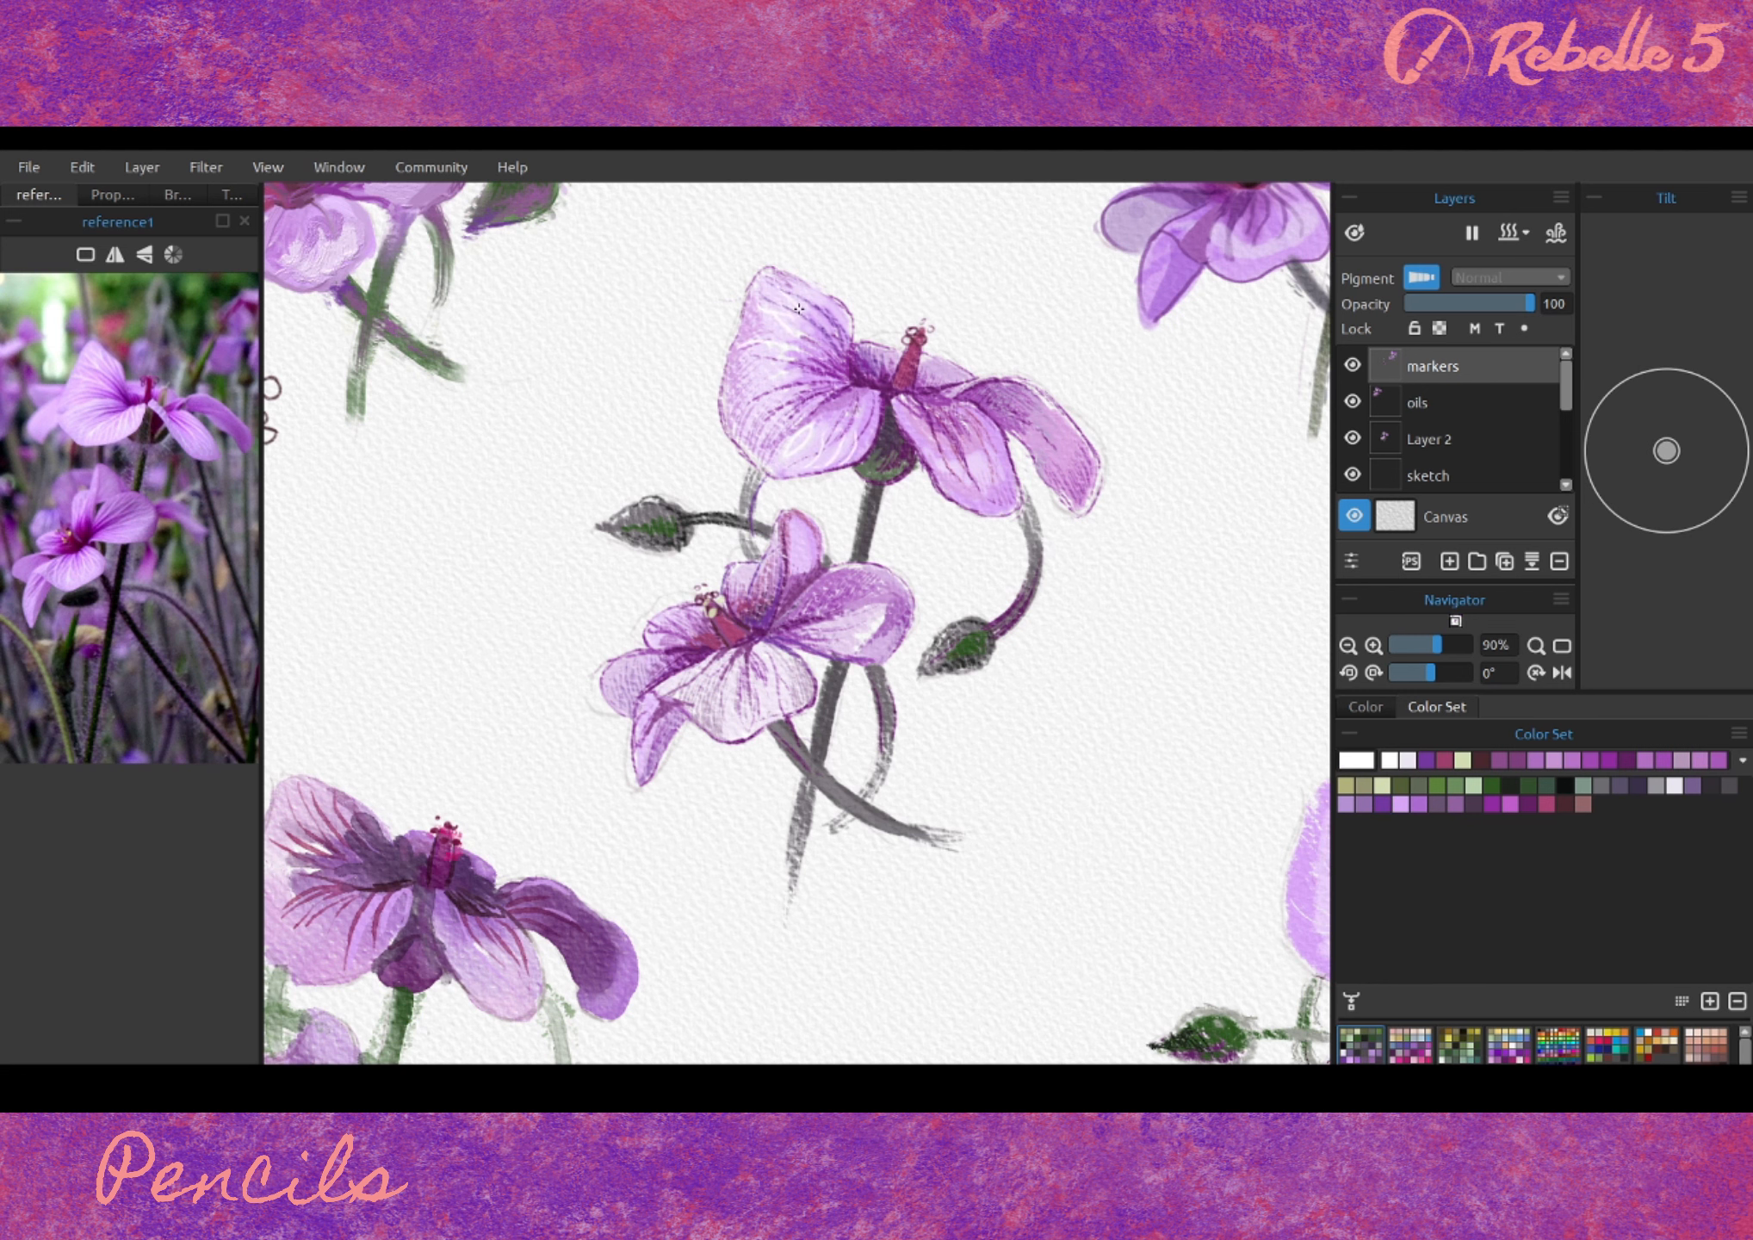
drag(614, 832, 633, 776)
- Draw fine dark green hairs along the stems and calyx, plus thin purple strokes beside the main stem
click(1547, 784)
drag(904, 448, 934, 418)
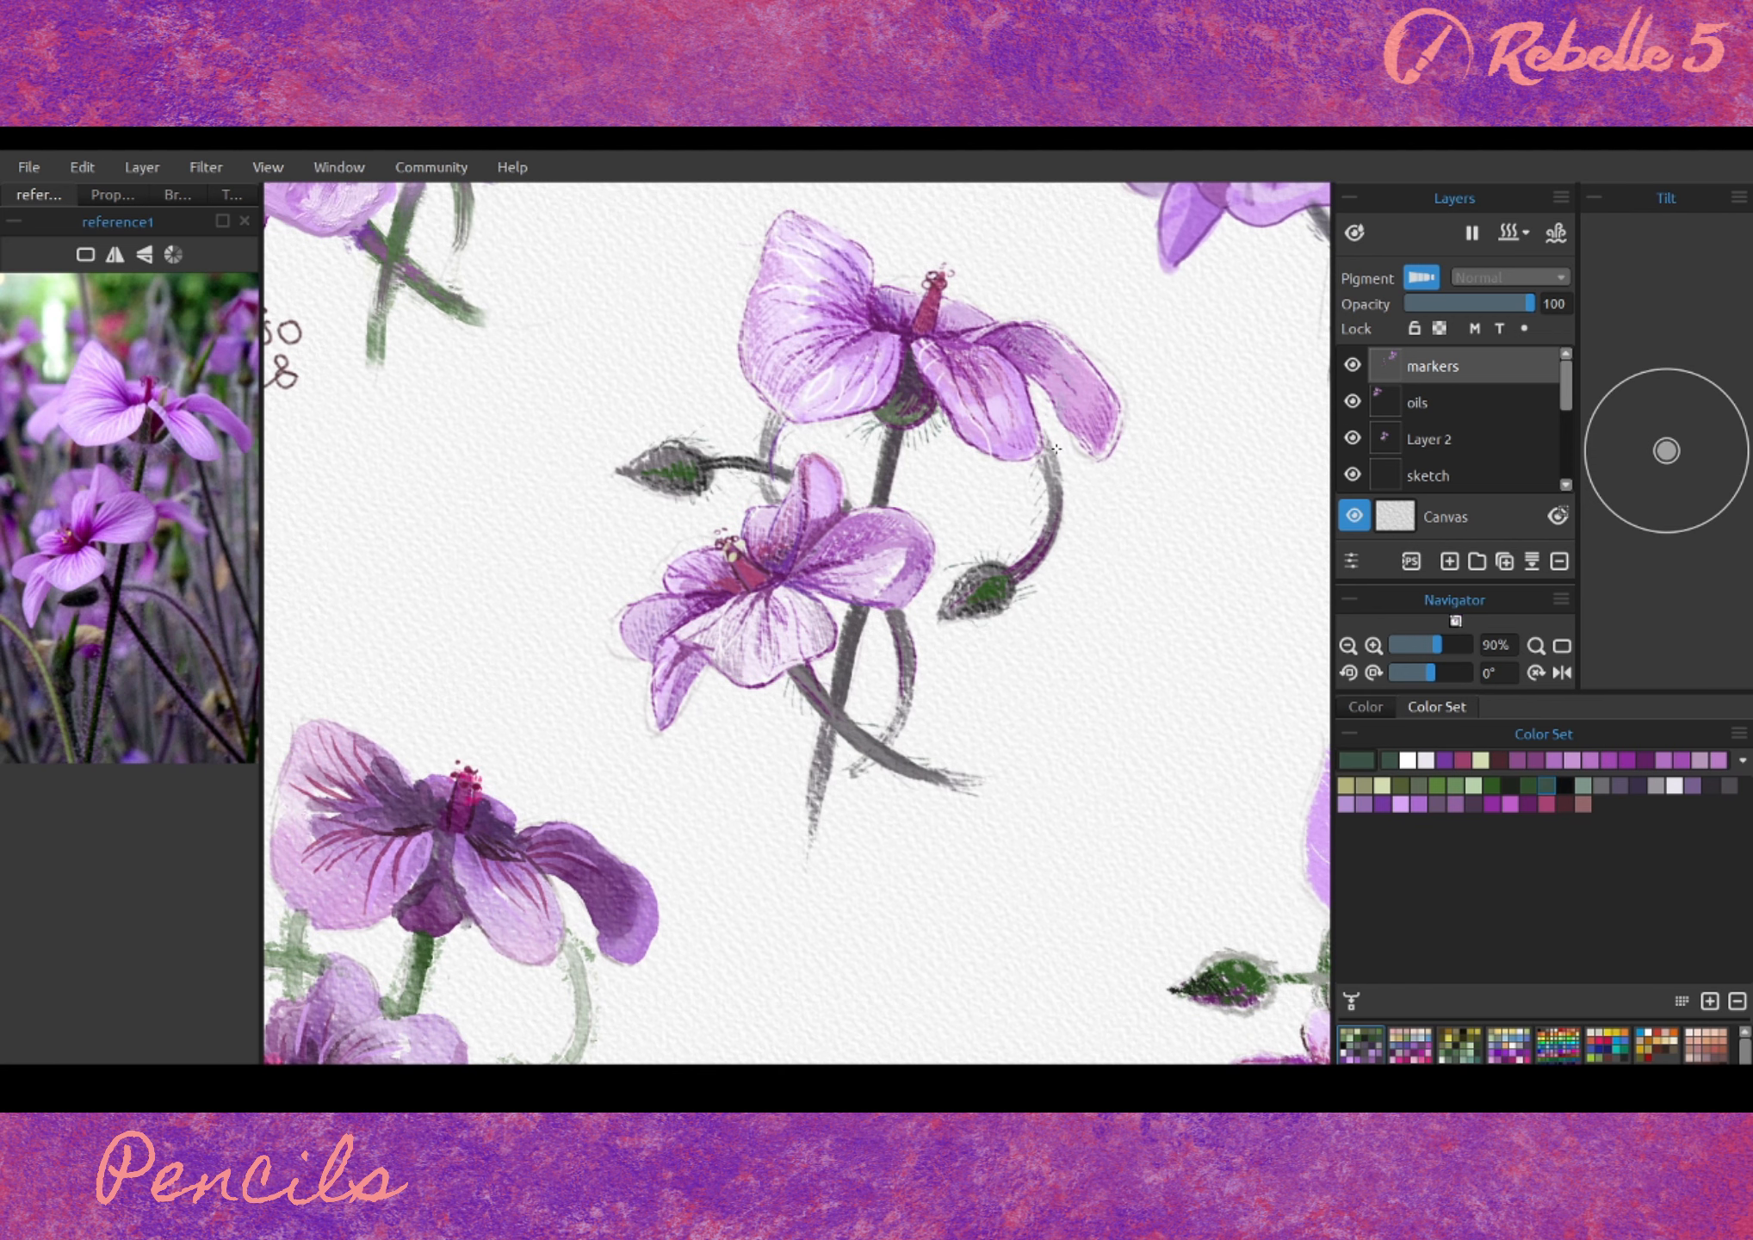
click(1418, 803)
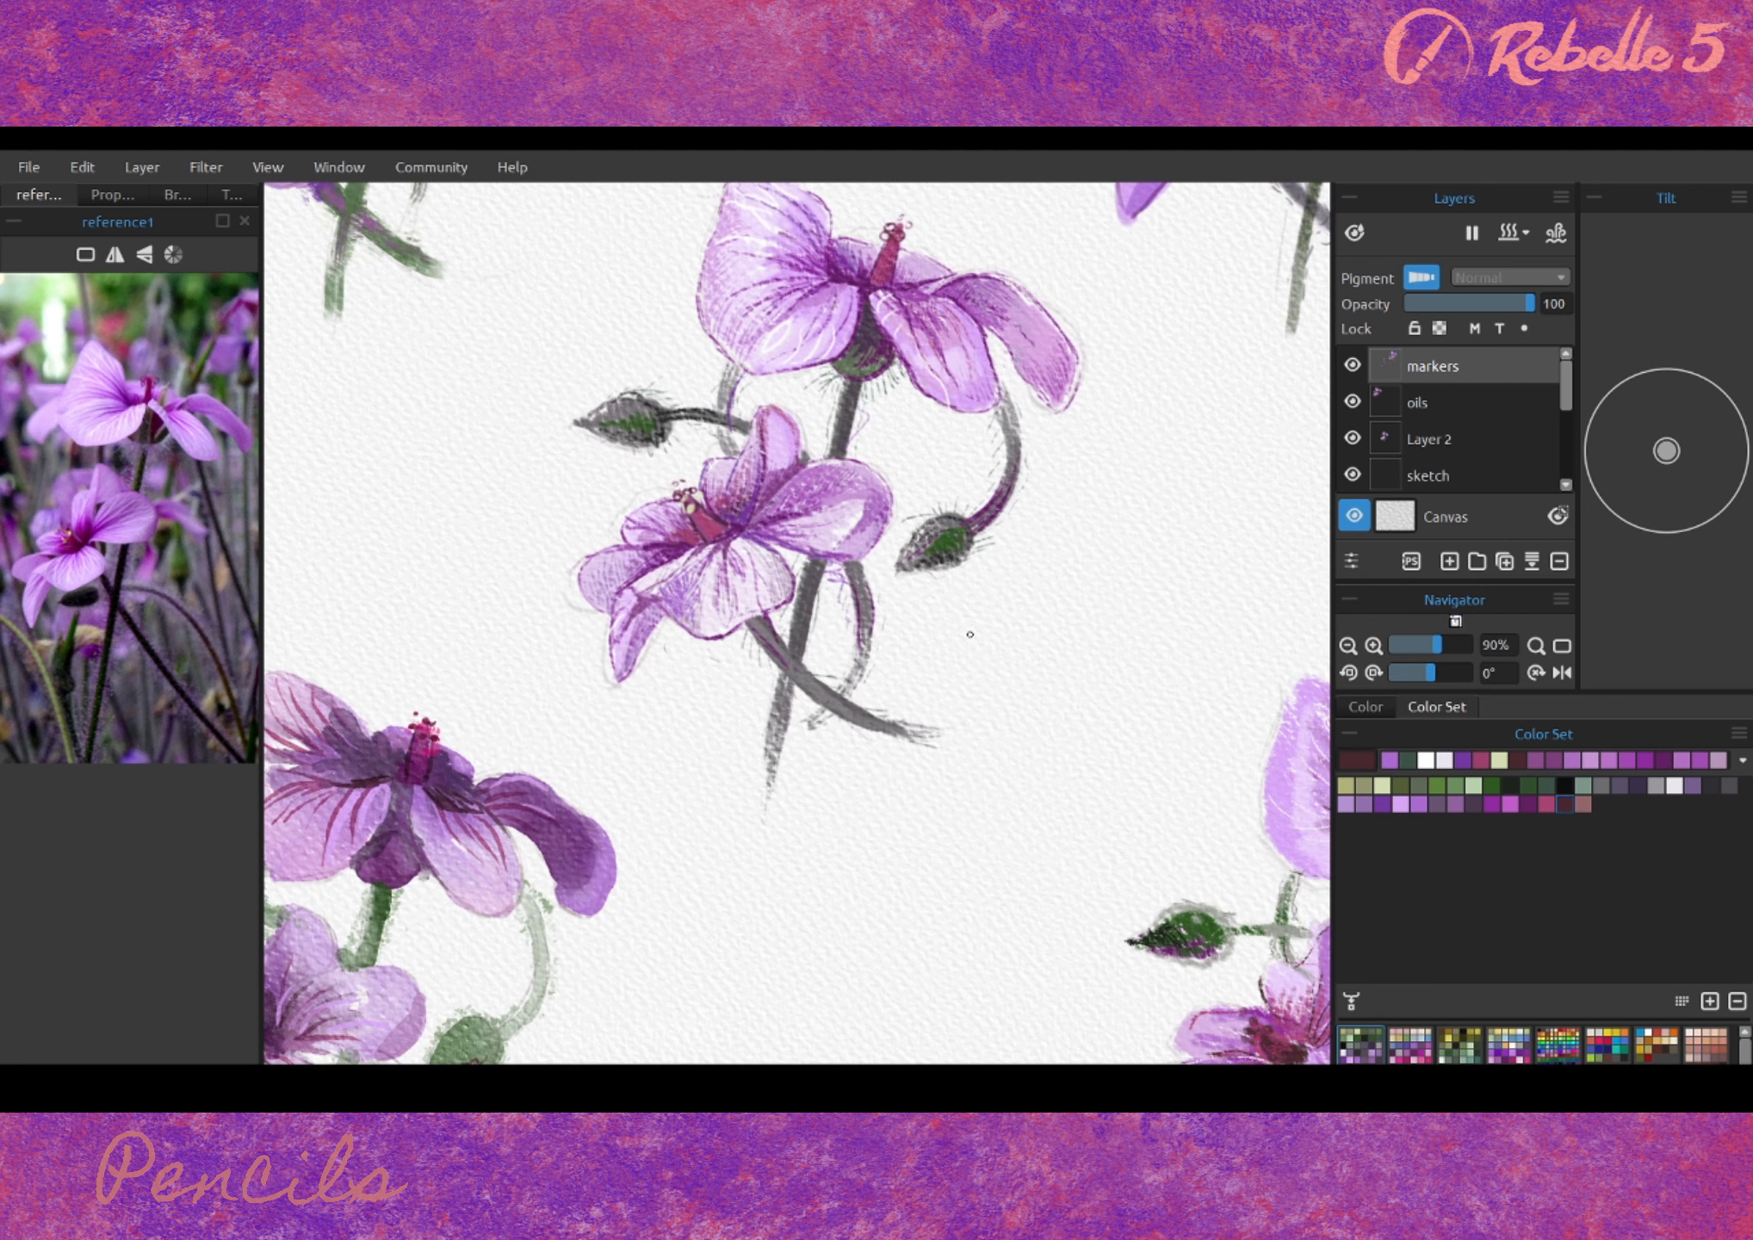
- Letter the pencils label in dark maroon beneath the central painting's right bud with a pencil brush
click(167, 193)
click(231, 195)
click(140, 297)
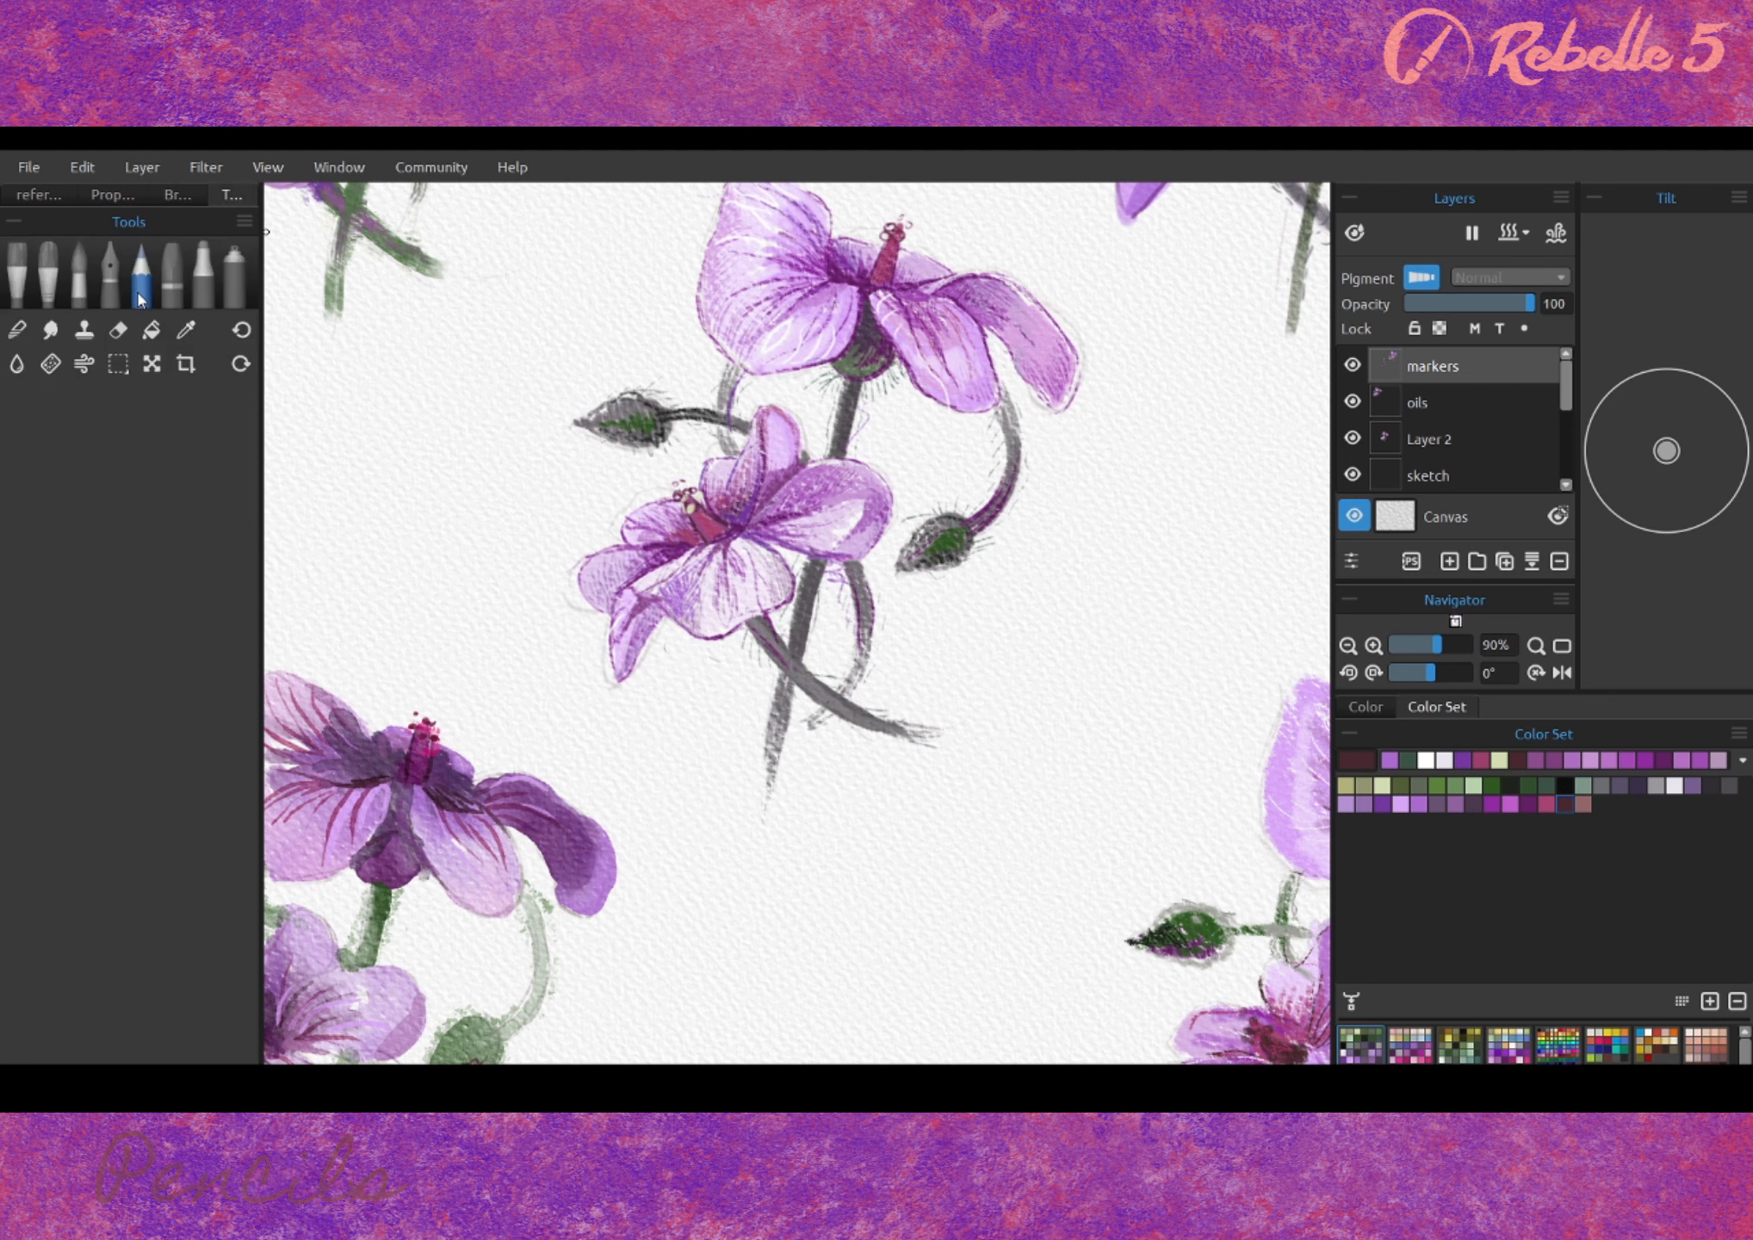
drag(940, 657, 963, 634)
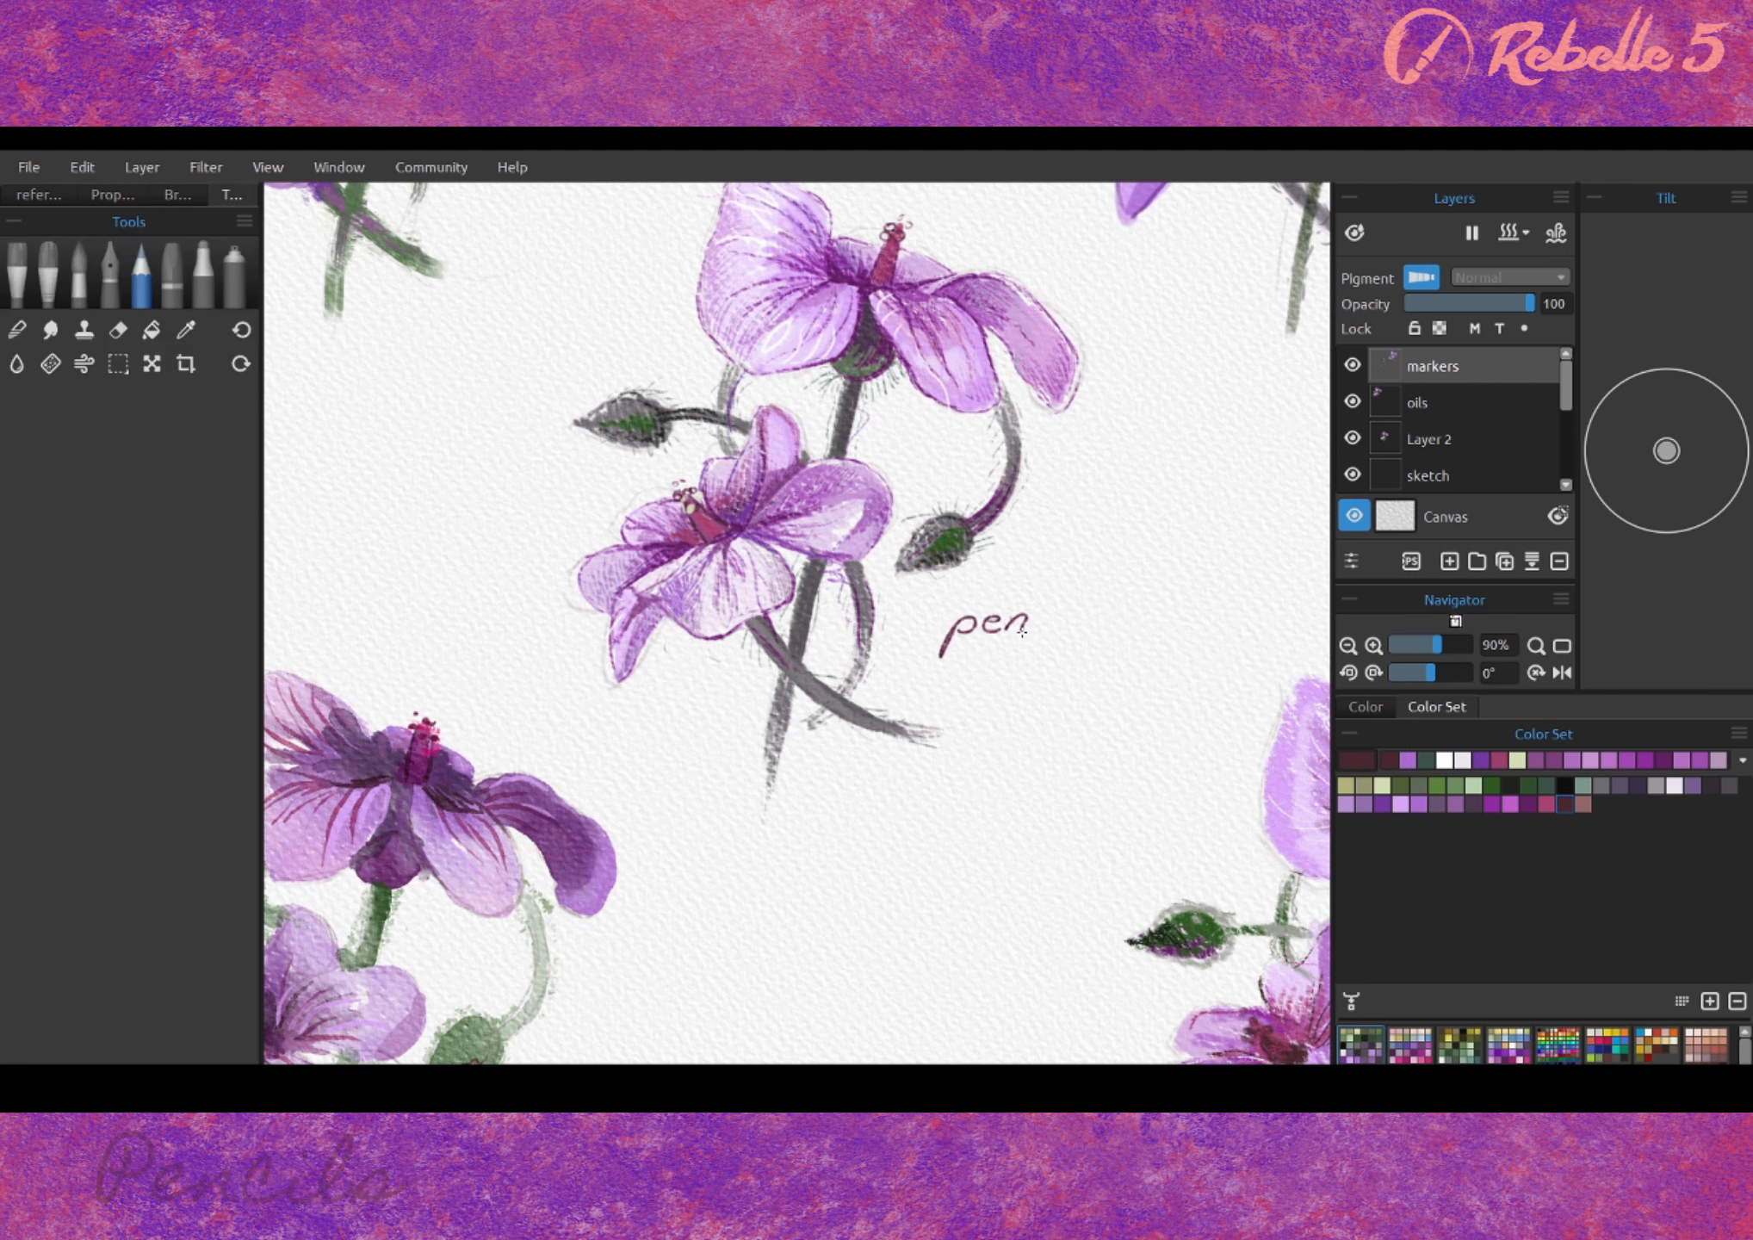